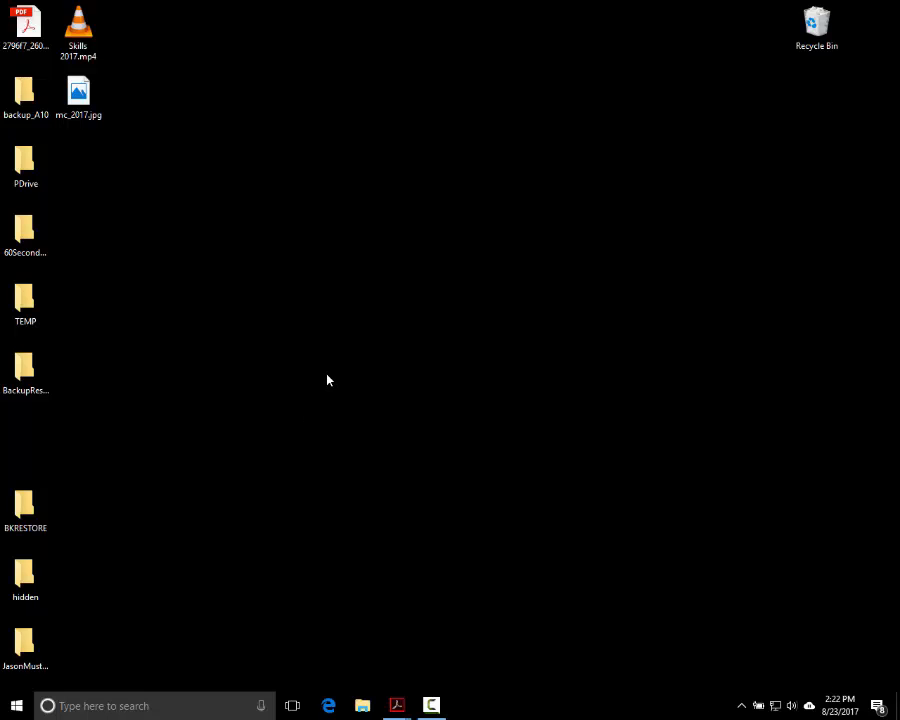
# Step: Open File Explorer and go to the instructor's F17 course folder on Local Disk (D:)
pyautogui.click(16, 705)
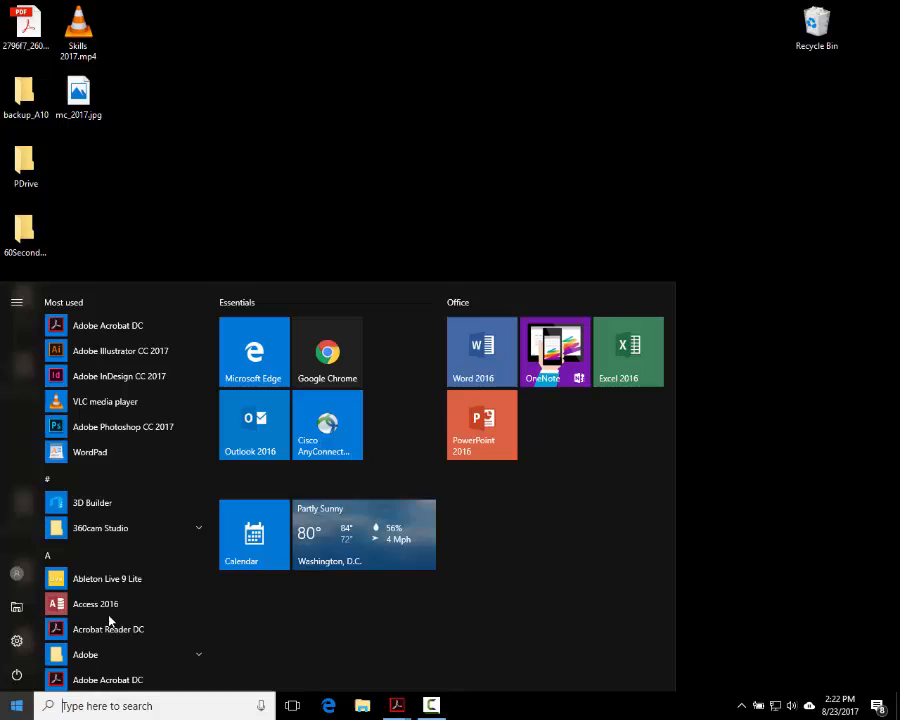
pyautogui.click(201, 179)
pyautogui.press('super+e')
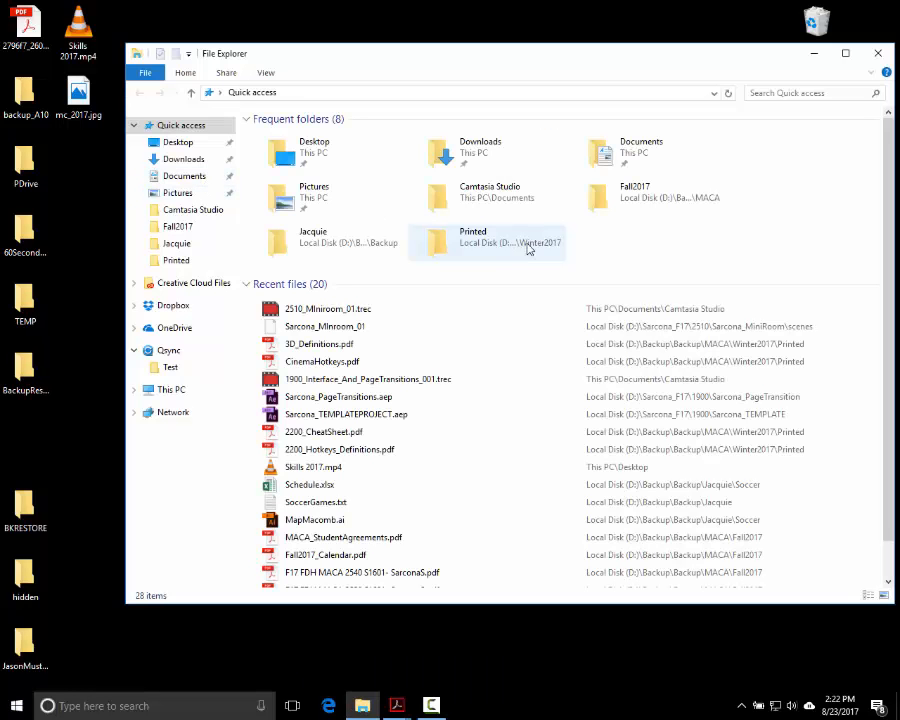
pyautogui.click(184, 392)
pyautogui.doubleClick(536, 254)
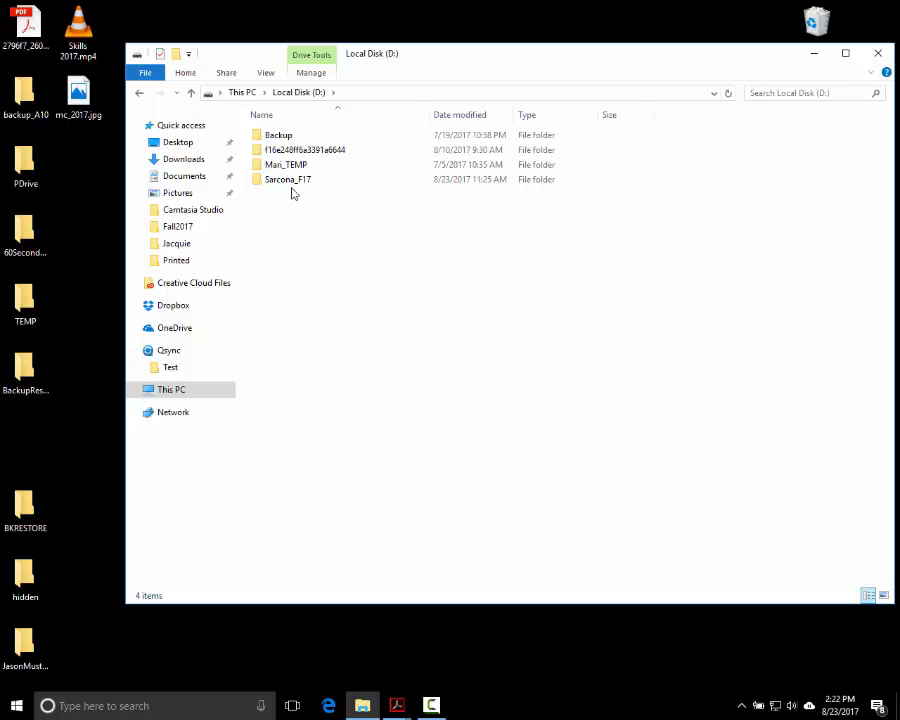
pyautogui.moveTo(293, 188)
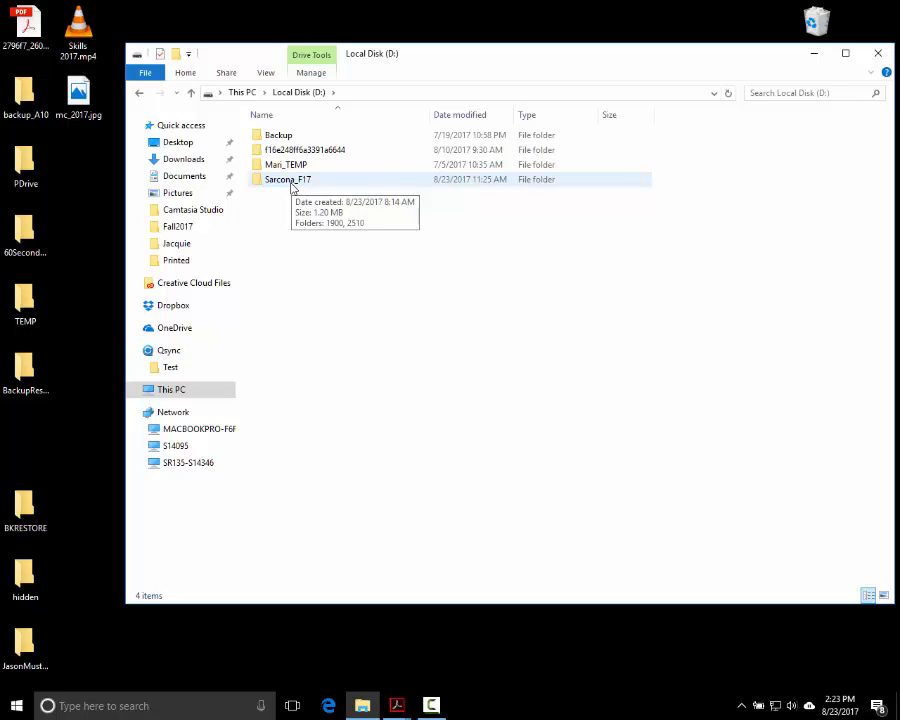
pyautogui.doubleClick(292, 188)
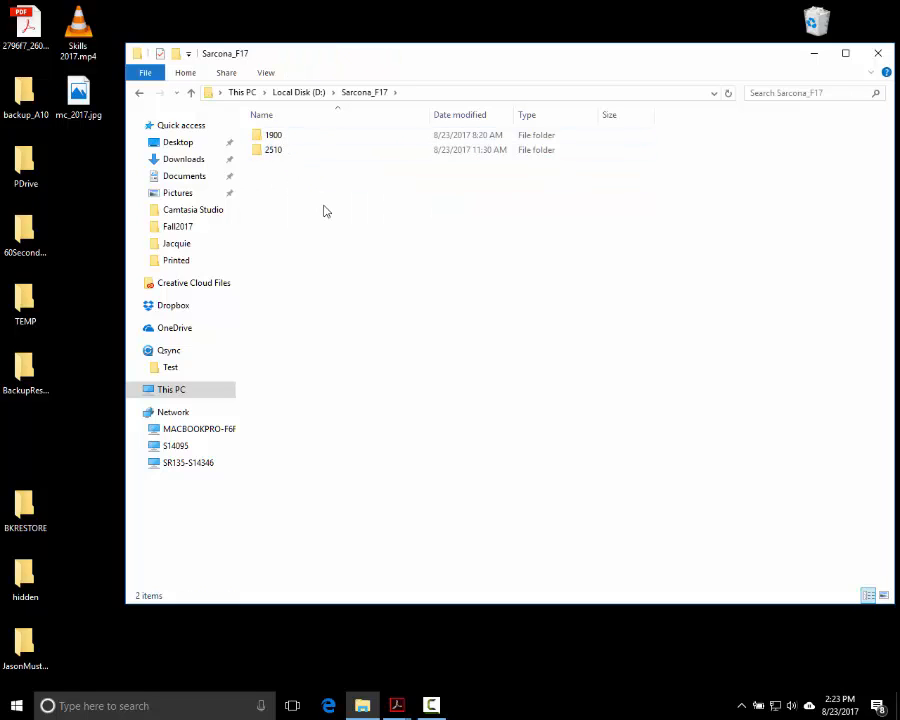
# Step: Create a folder named 2520 inside the F17 course folder and open it
pyautogui.hotkey('ctrl', 'shift', 'n')
pyautogui.write('2520')
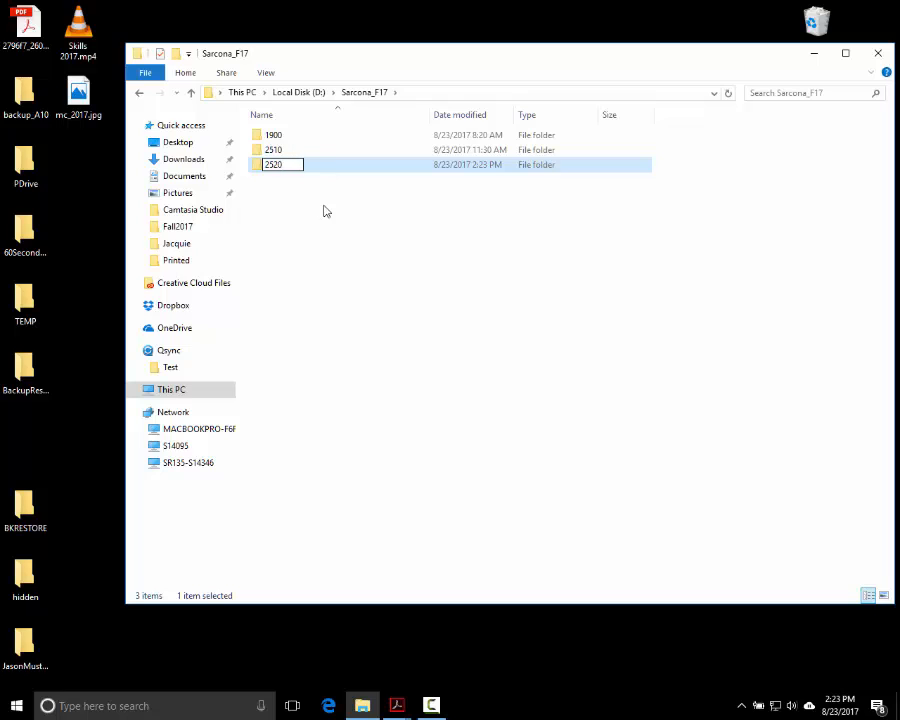
pyautogui.press('Return')
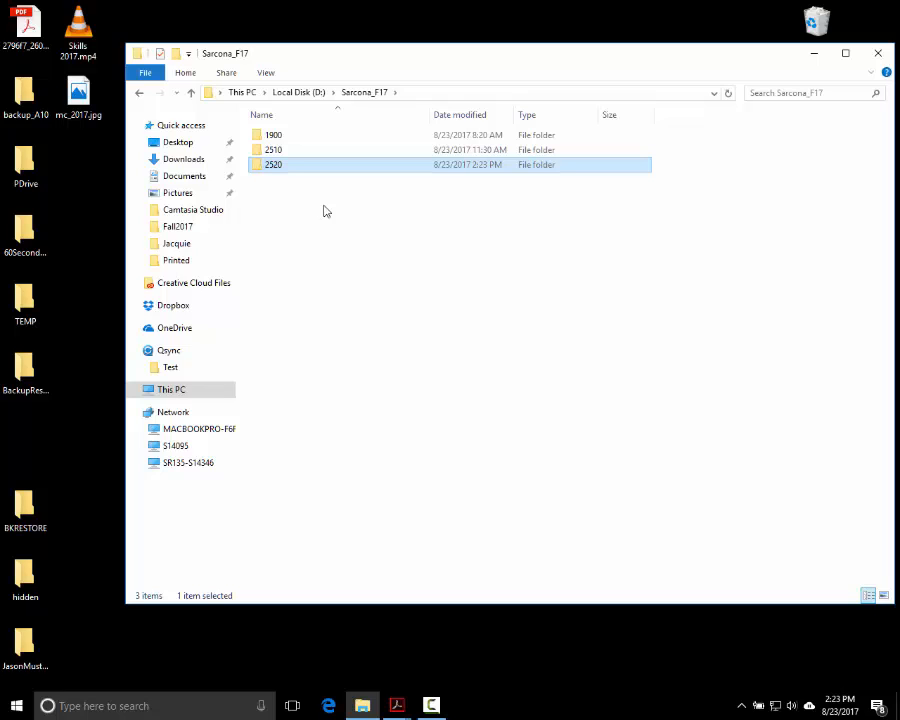
pyautogui.press('Return')
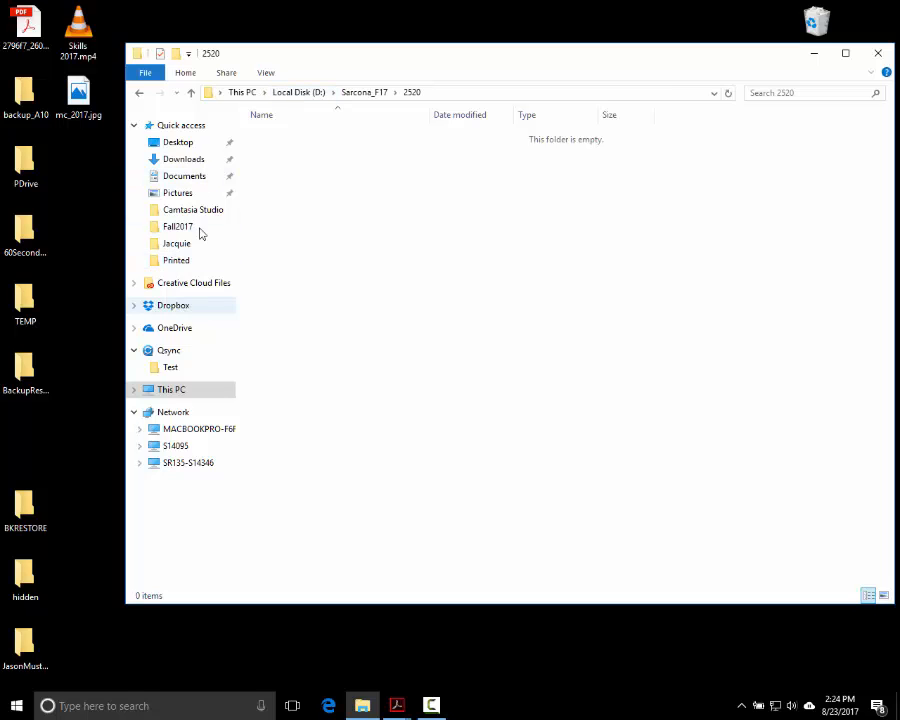
# Step: Open the maya folder inside Documents
pyautogui.click(188, 177)
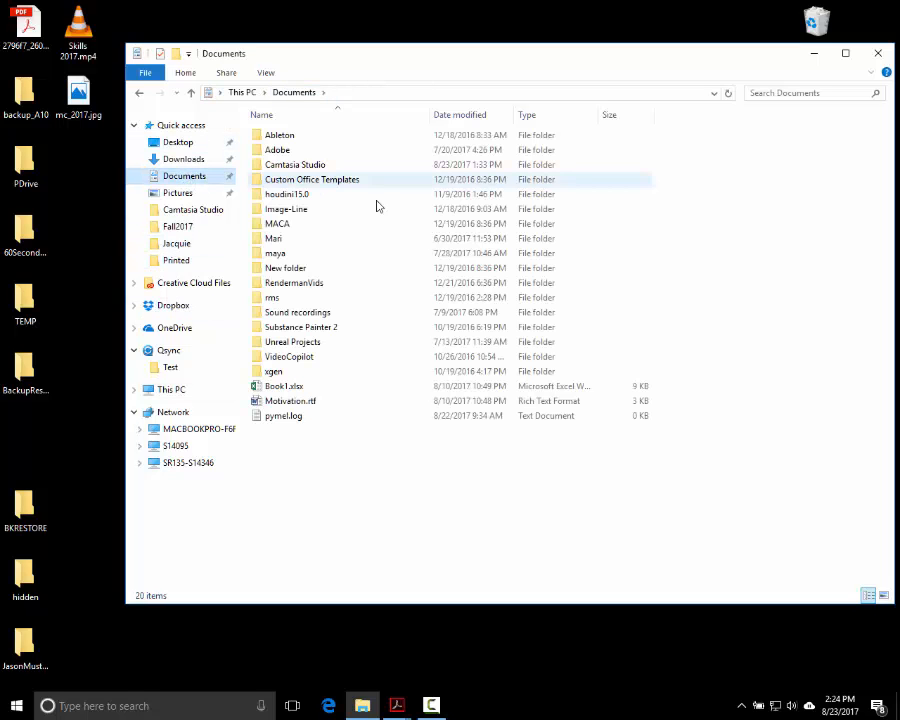
pyautogui.click(280, 256)
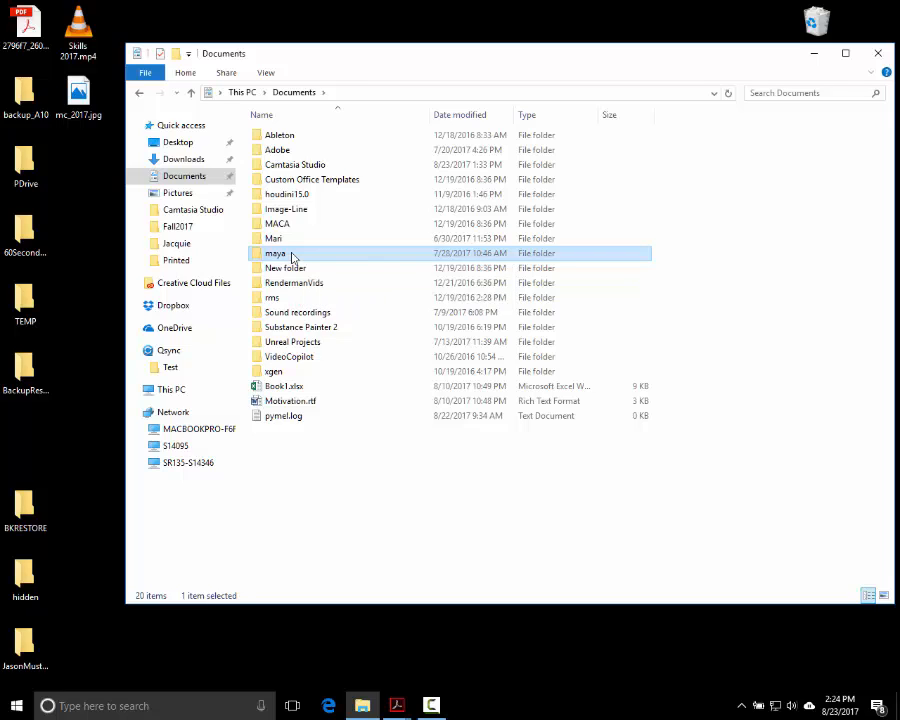
pyautogui.doubleClick(292, 257)
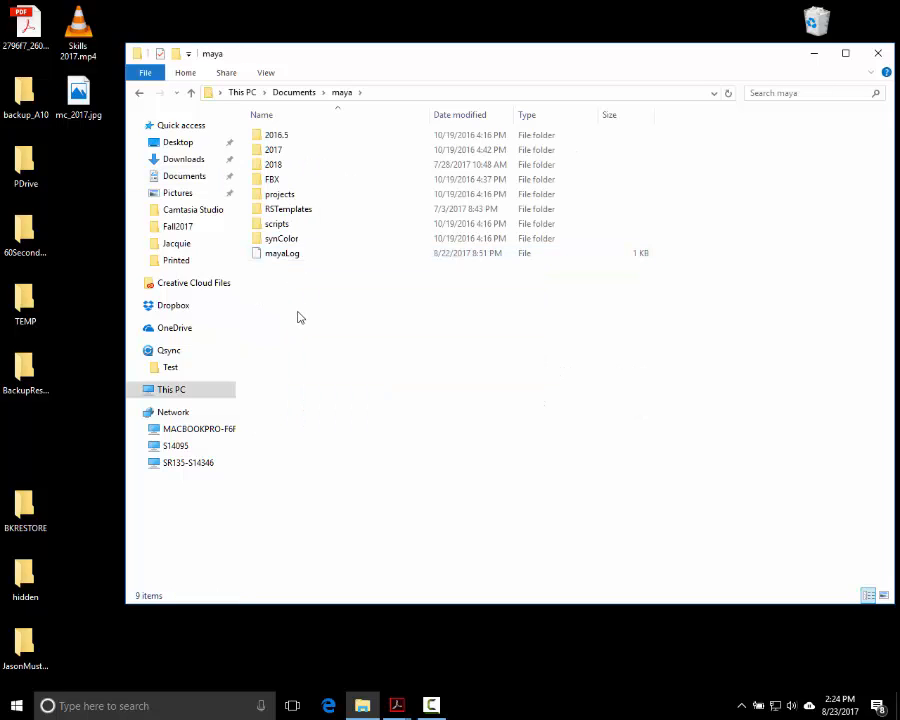
# Step: Delete the 2018 folder from the maya folder and close the File Explorer window
pyautogui.click(274, 165)
pyautogui.click(276, 152)
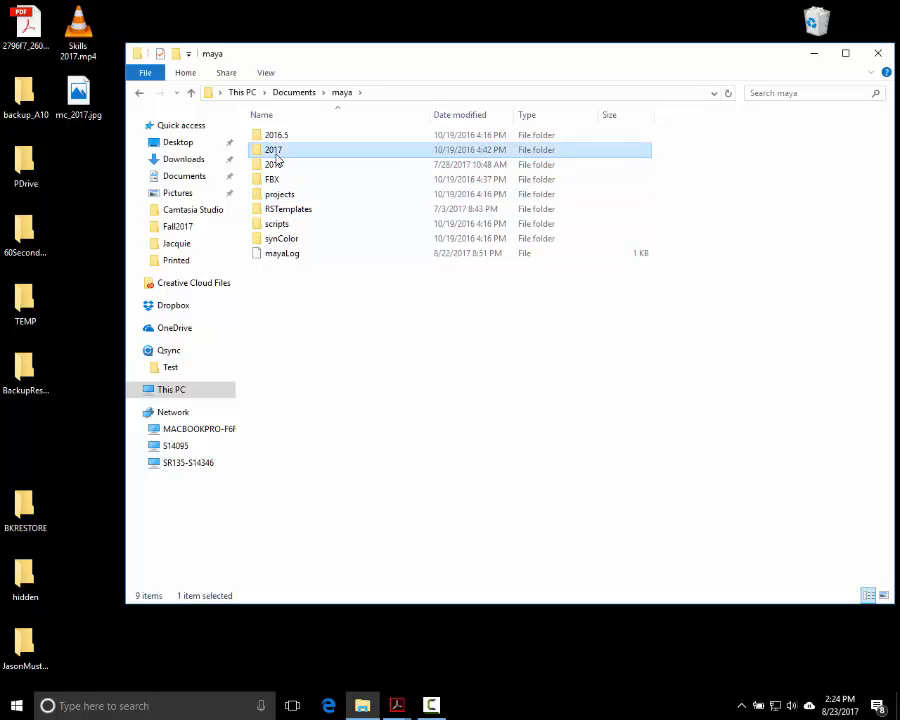
pyautogui.click(274, 138)
pyautogui.click(274, 152)
pyautogui.click(272, 165)
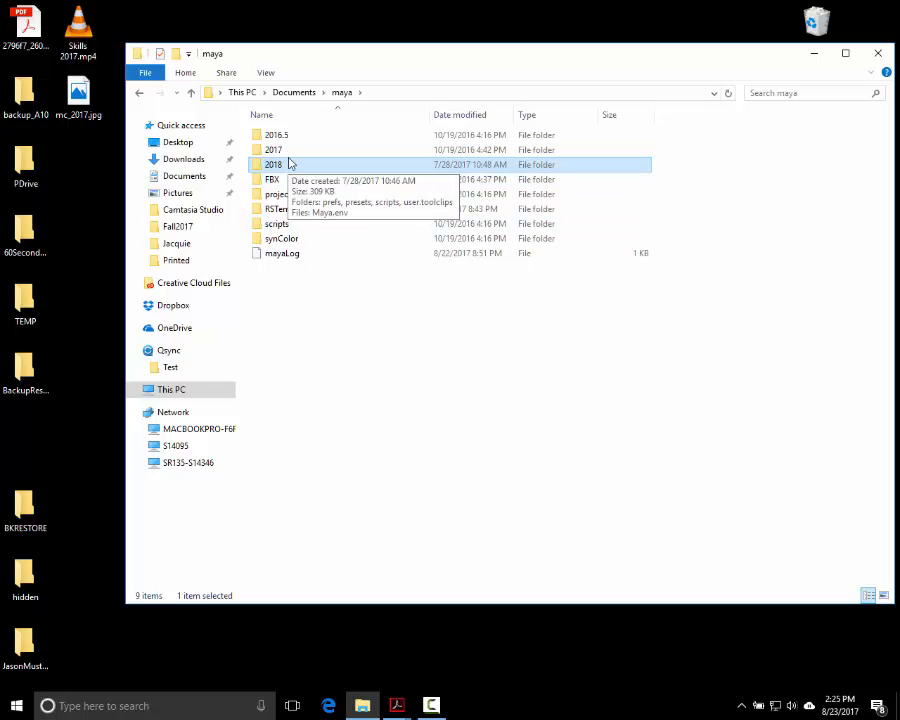
pyautogui.press('Delete')
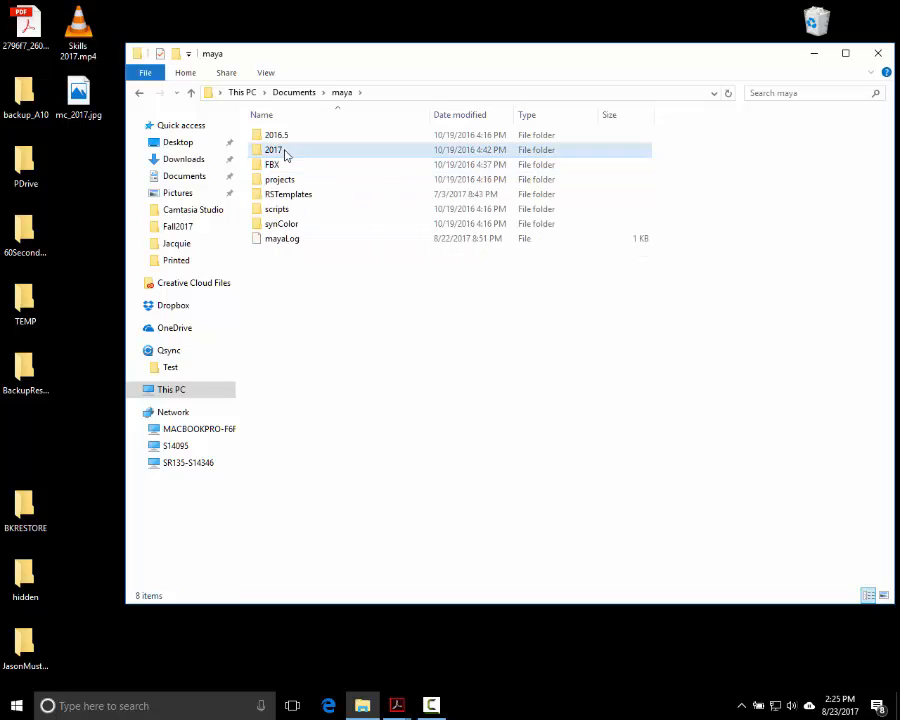
pyautogui.click(284, 152)
pyautogui.click(372, 310)
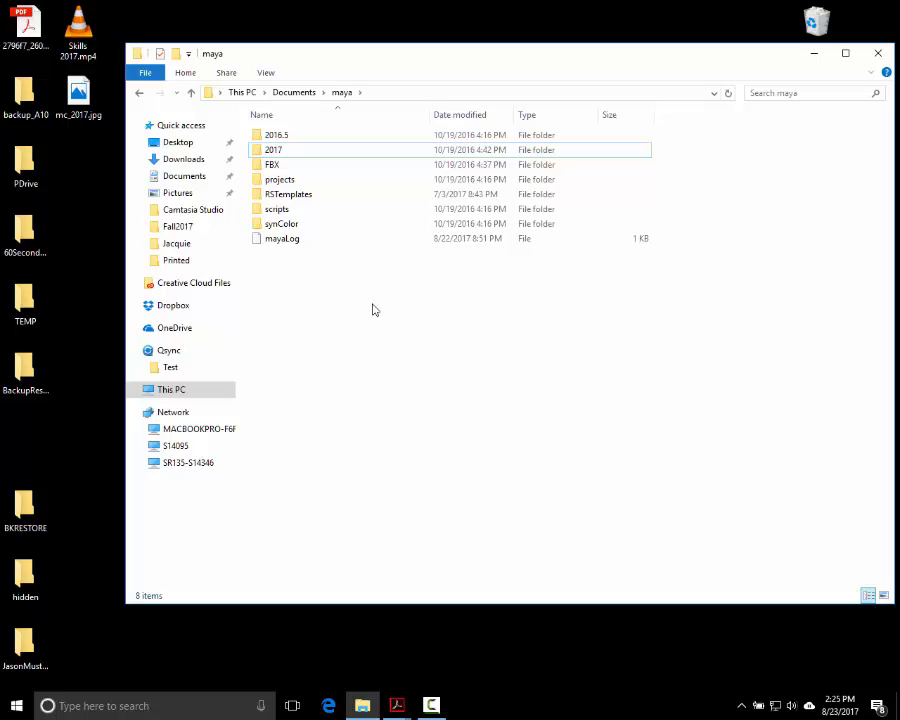
pyautogui.click(873, 55)
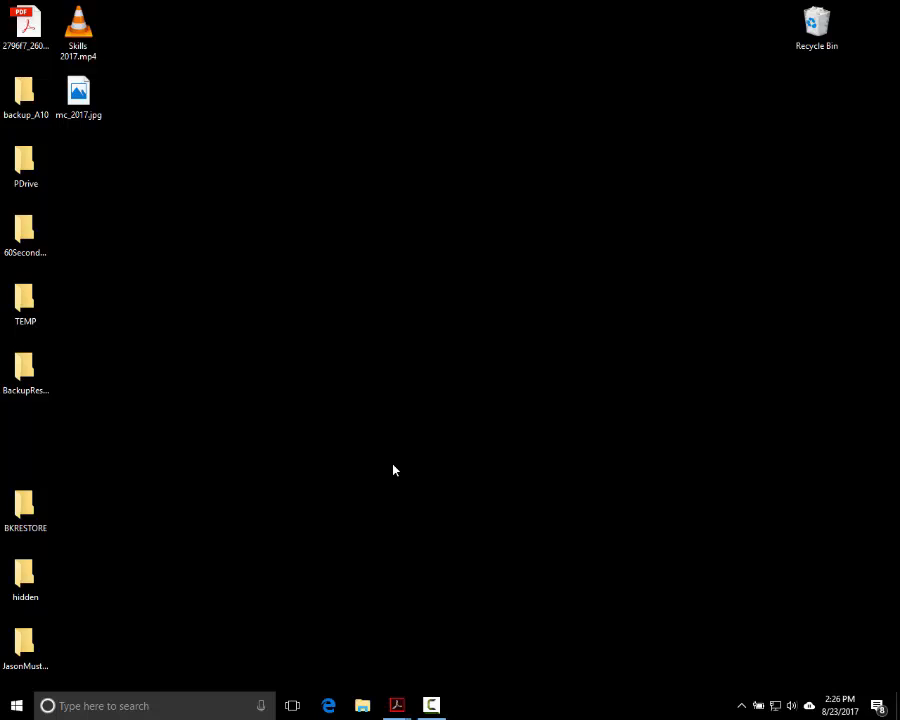
# Step: Search for maya, launch Autodesk Maya 2018 and choose to create default preferences
pyautogui.press('super')
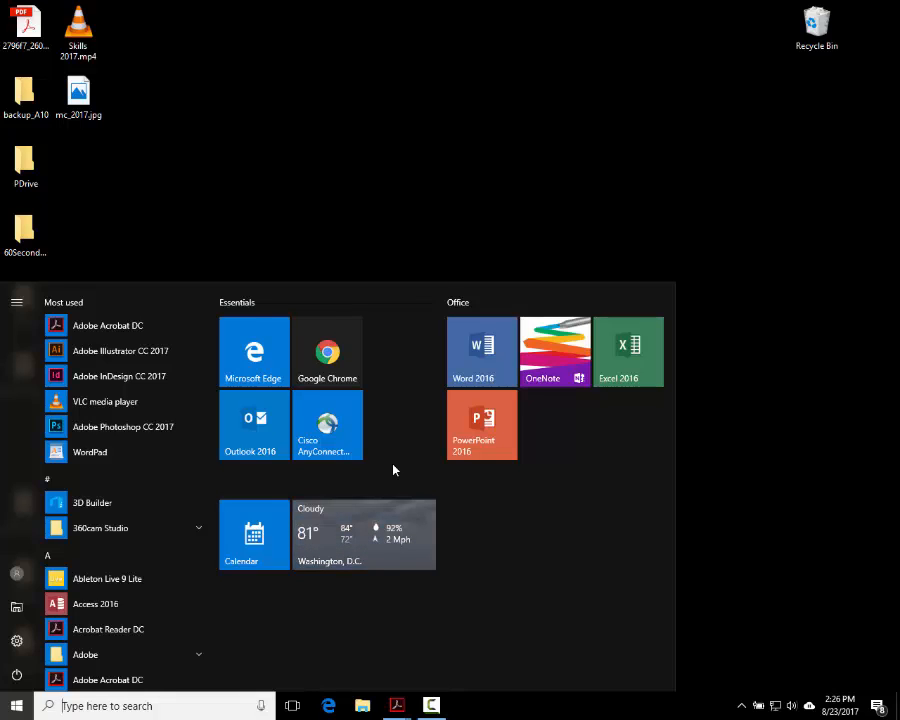
pyautogui.press('super')
pyautogui.press('super')
pyautogui.write('maya')
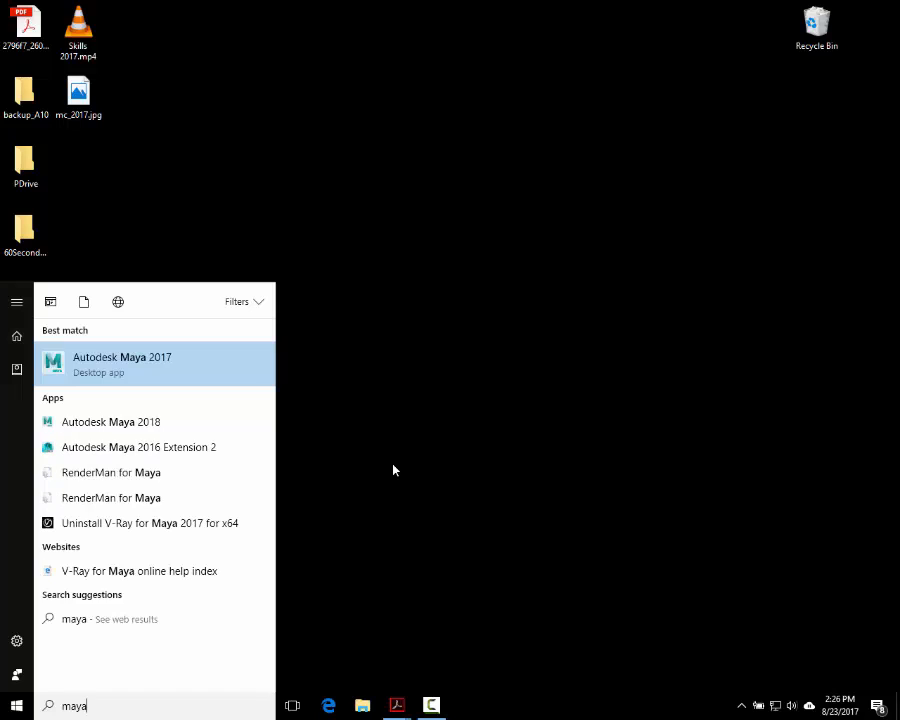
pyautogui.press('Down')
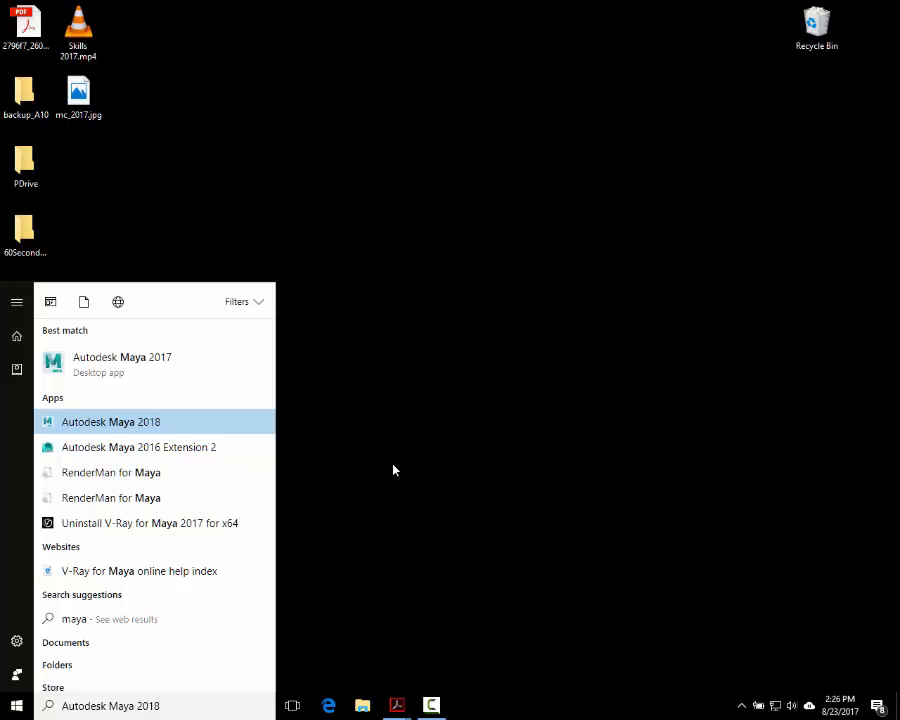
pyautogui.press('Return')
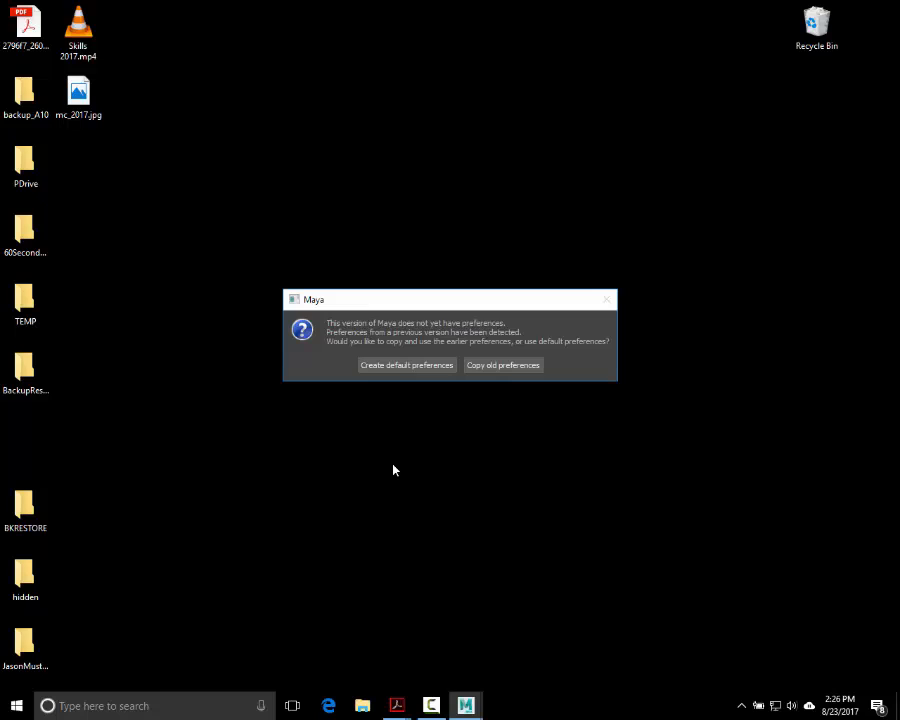
pyautogui.click(410, 366)
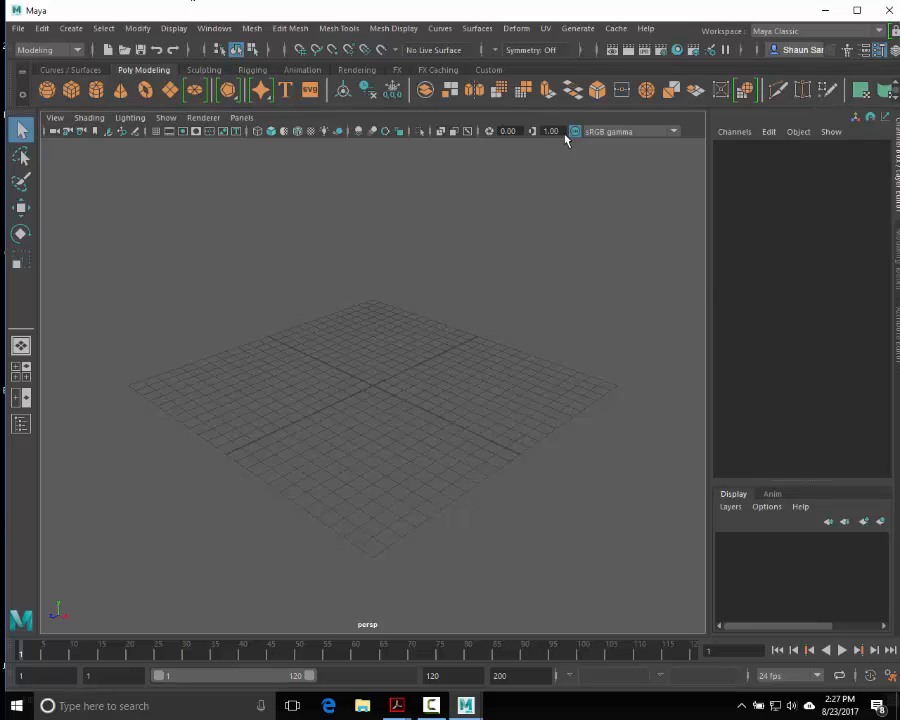
# Step: Disable Show this at startup in the What's New Highlight Settings dialog and accept it
pyautogui.hotkey('alt', 'Tab')
pyautogui.hotkey('alt', 'shift', 'Tab')
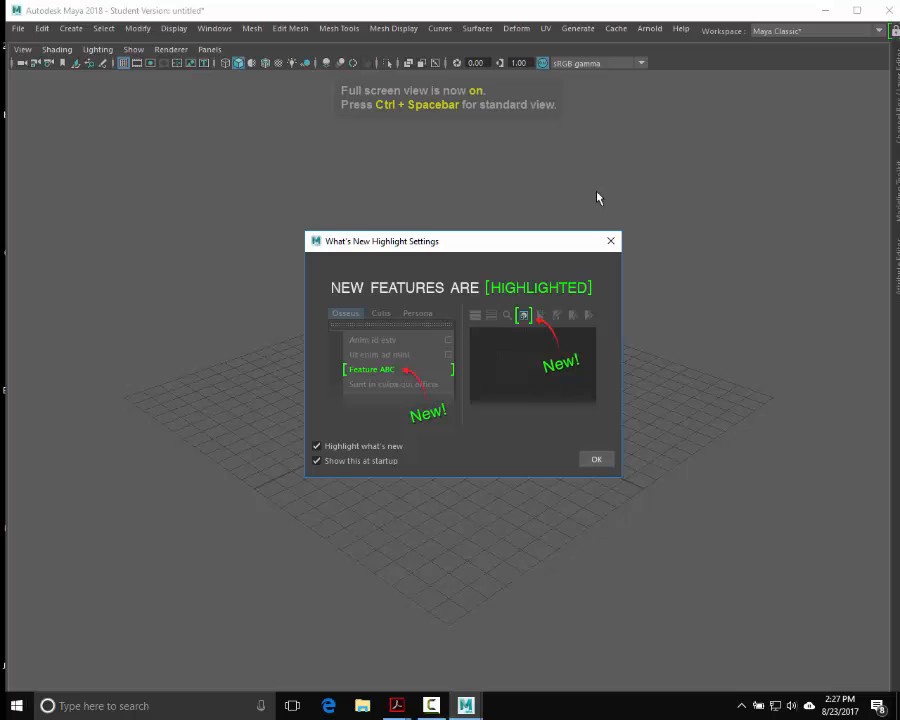
pyautogui.moveTo(546, 247); pyautogui.dragTo(532, 197)
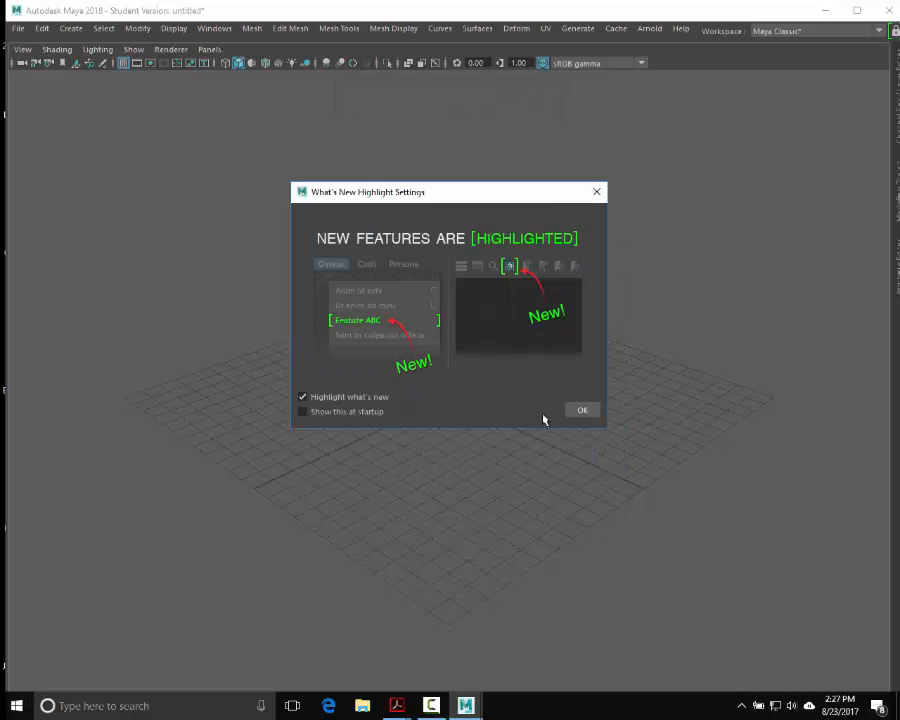
pyautogui.click(569, 411)
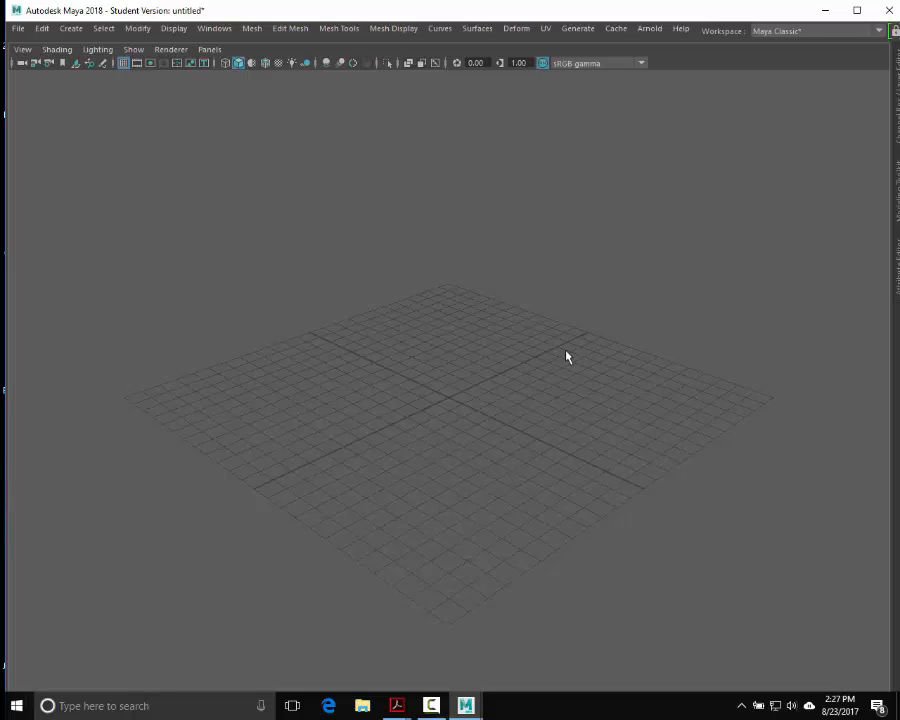
# Step: Switch the perspective viewport from full screen view back to the standard view
pyautogui.press('space')
pyautogui.hotkey('ctrl', 'space')
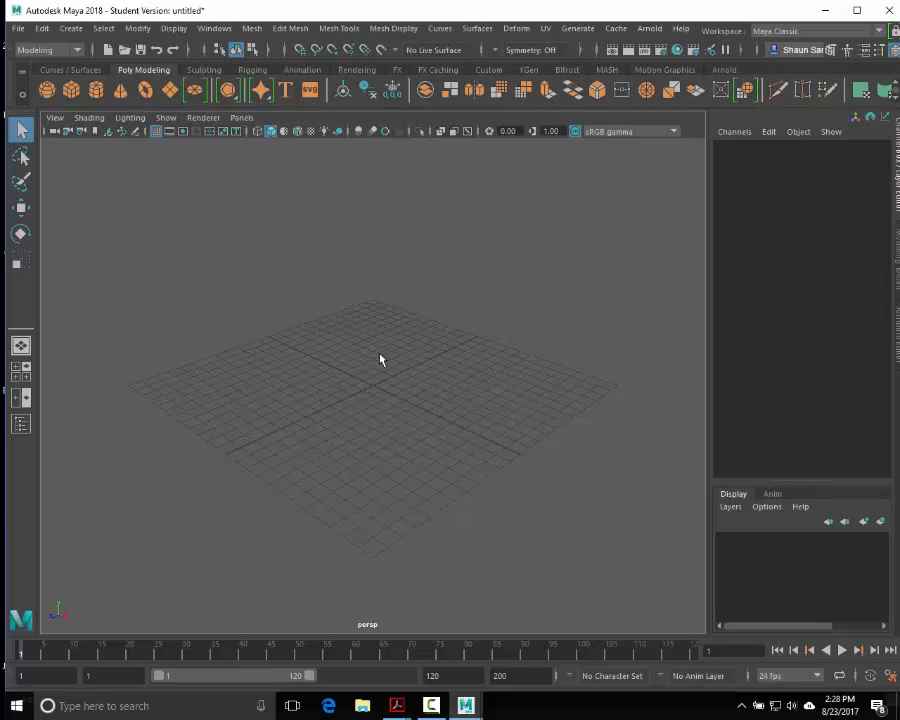
# Step: Cycle through the Select, Move, Rotate, Scale and Show Manipulator tools, ending with the Rotate tool active
pyautogui.press('e')
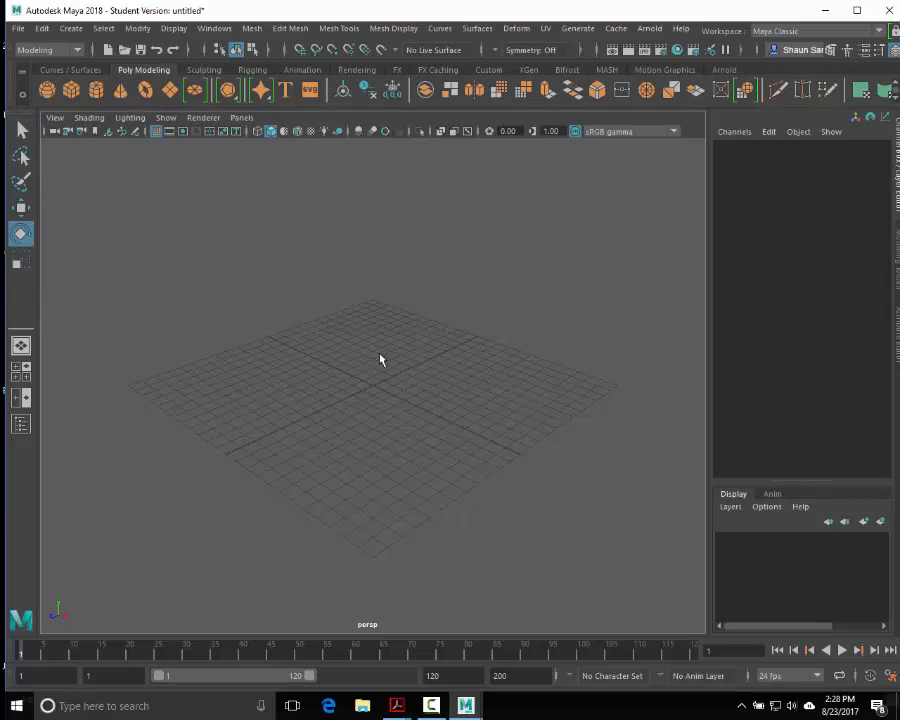
pyautogui.press('r')
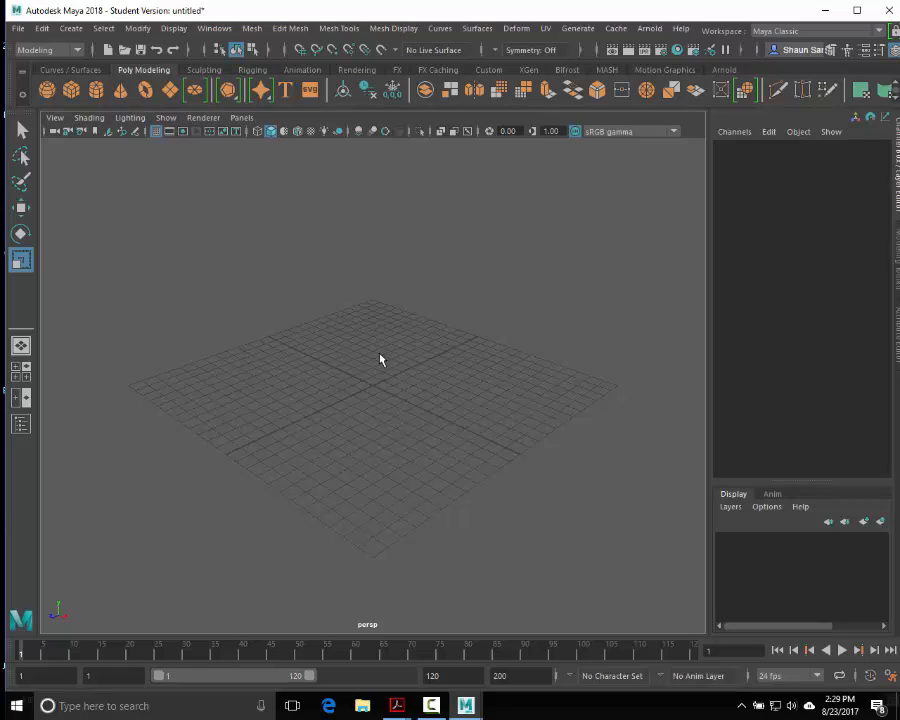
pyautogui.press('w')
pyautogui.press('e')
pyautogui.press('r')
pyautogui.press('w')
pyautogui.press('r')
pyautogui.press('q')
pyautogui.press('w')
pyautogui.press('r')
pyautogui.press('t')
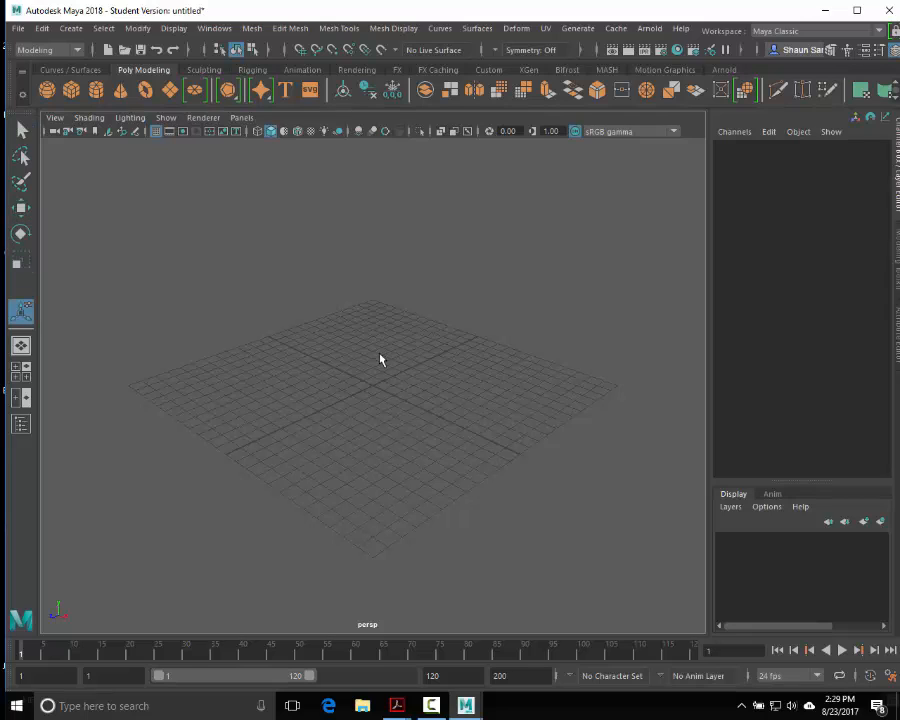
pyautogui.press('q')
pyautogui.press('e')
pyautogui.press('t')
pyautogui.press('q')
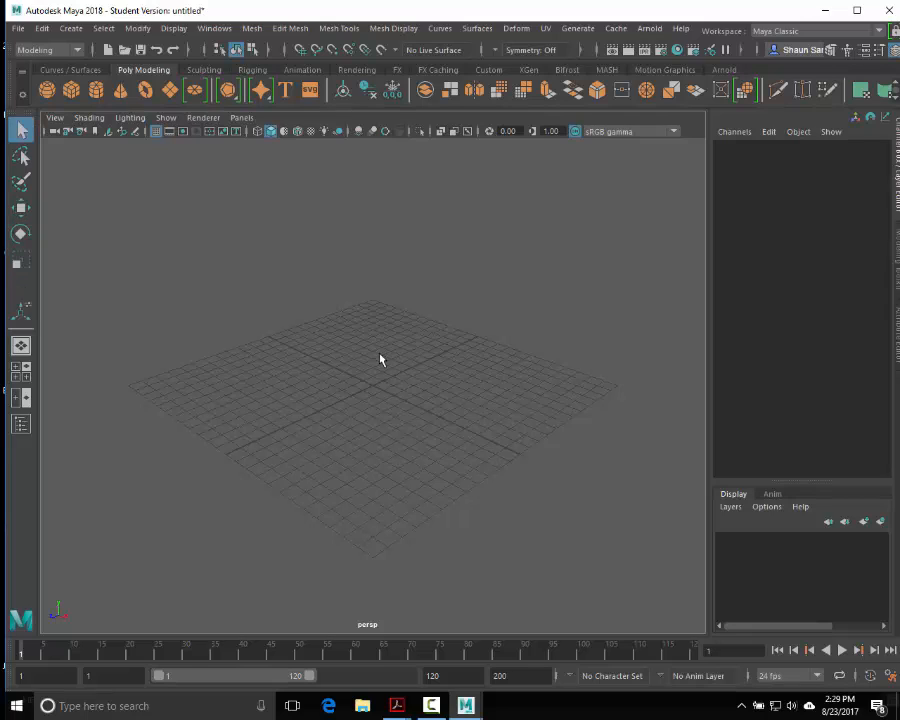
pyautogui.press('r')
pyautogui.press('t')
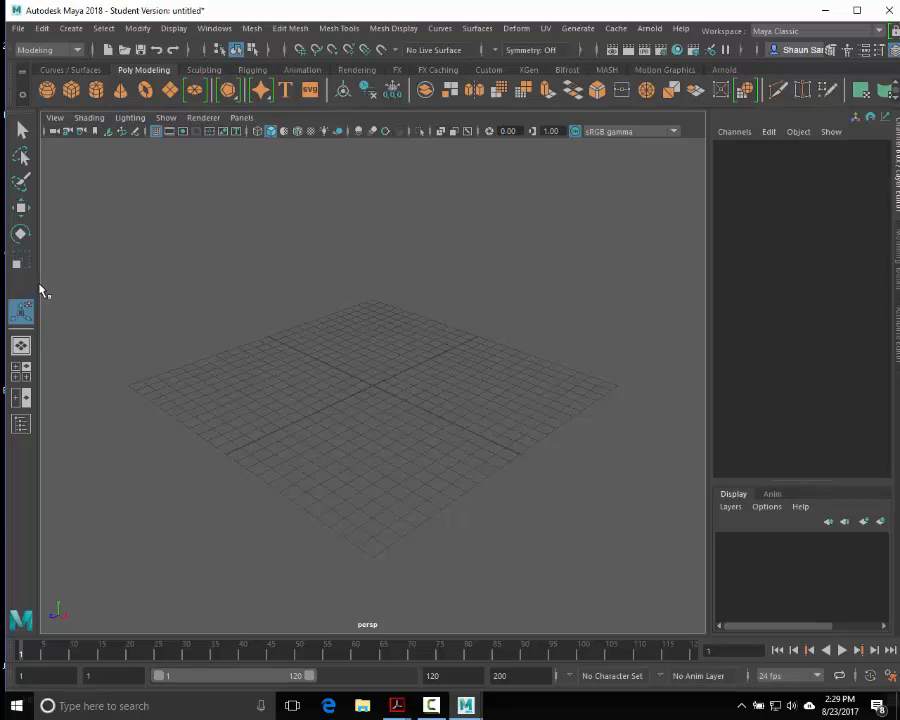
pyautogui.press('w')
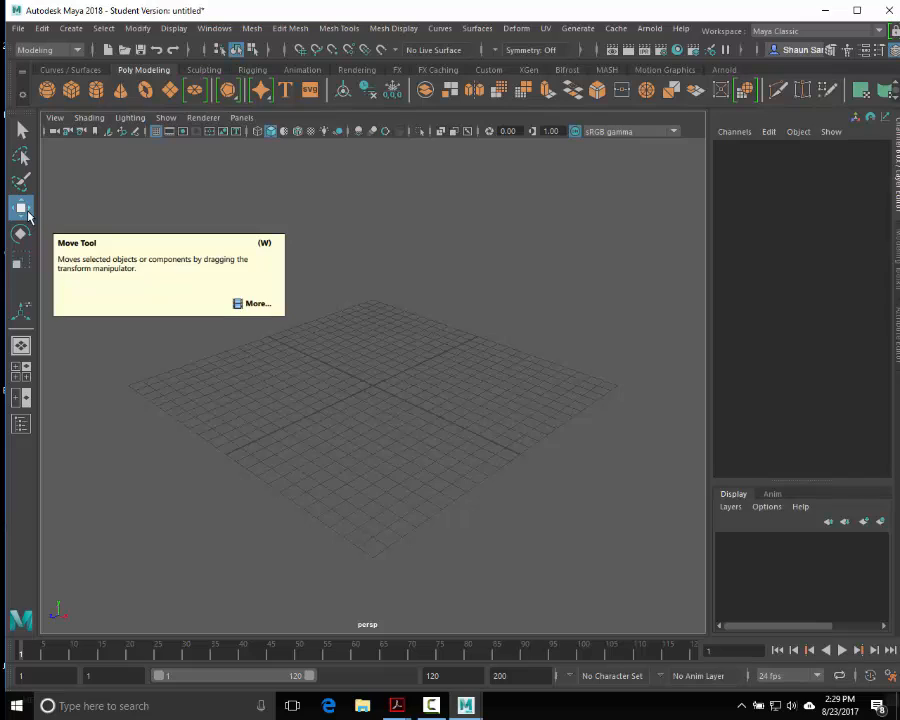
pyautogui.press('e')
pyautogui.press('r')
pyautogui.press('w')
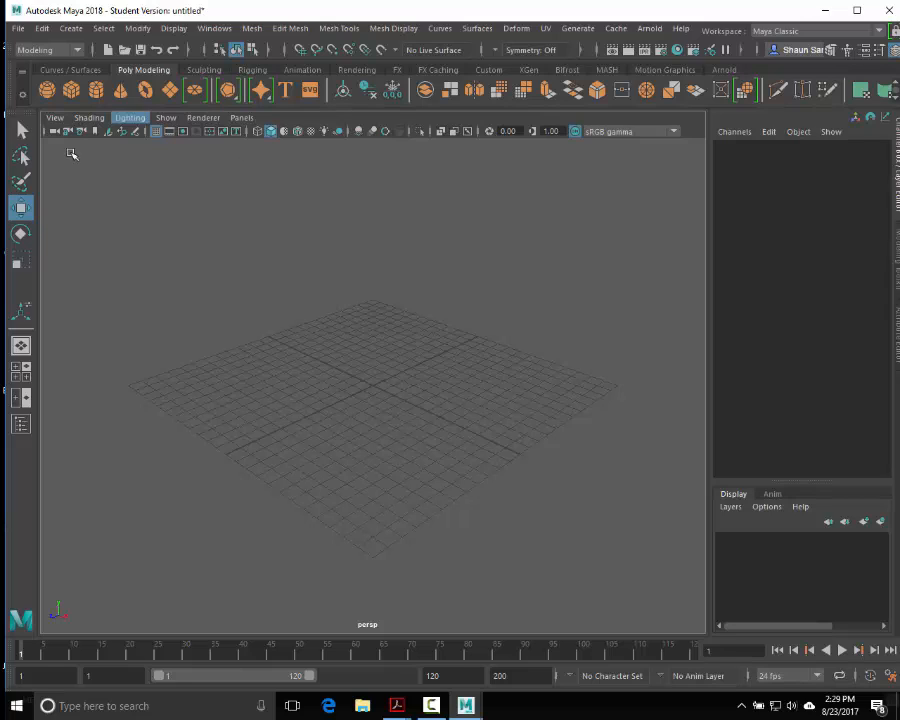
pyautogui.press('r')
pyautogui.press('w')
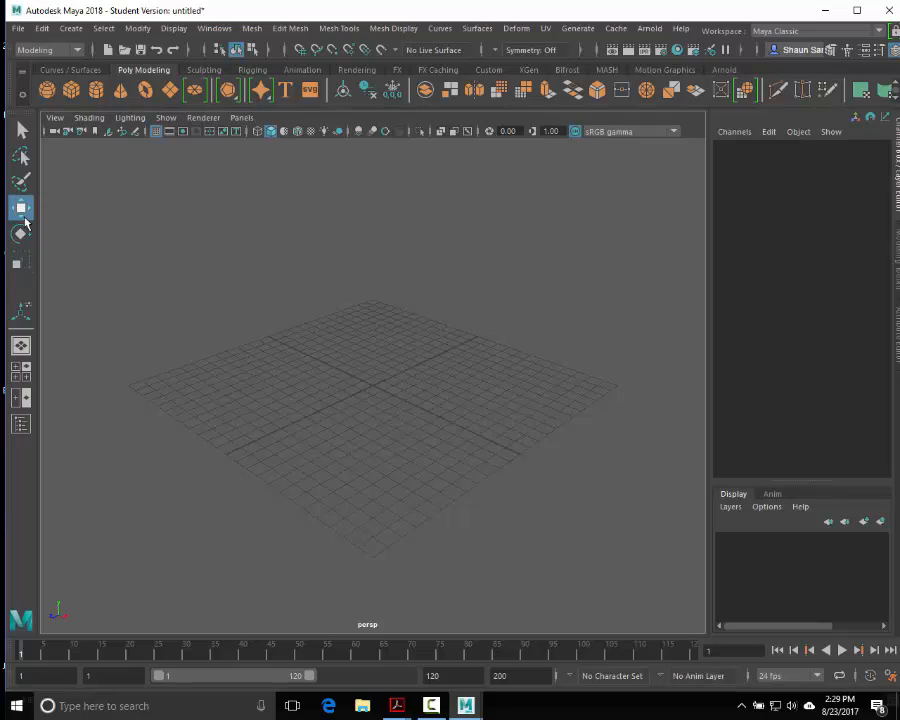
pyautogui.press('e')
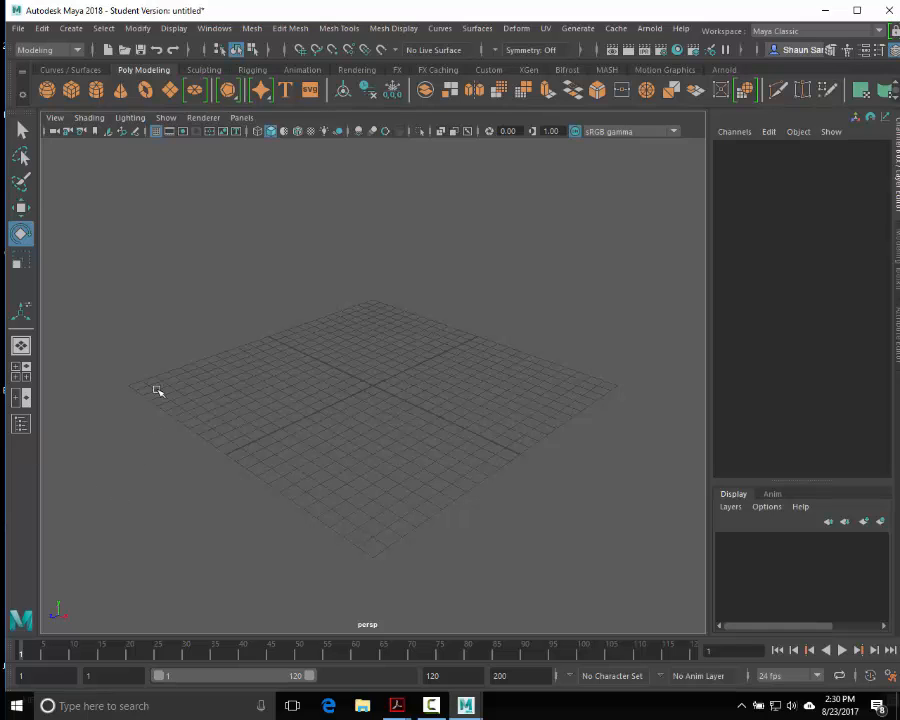
# Step: Switch the viewport to the four-view layout with top, perspective, front and side views
pyautogui.click(29, 379)
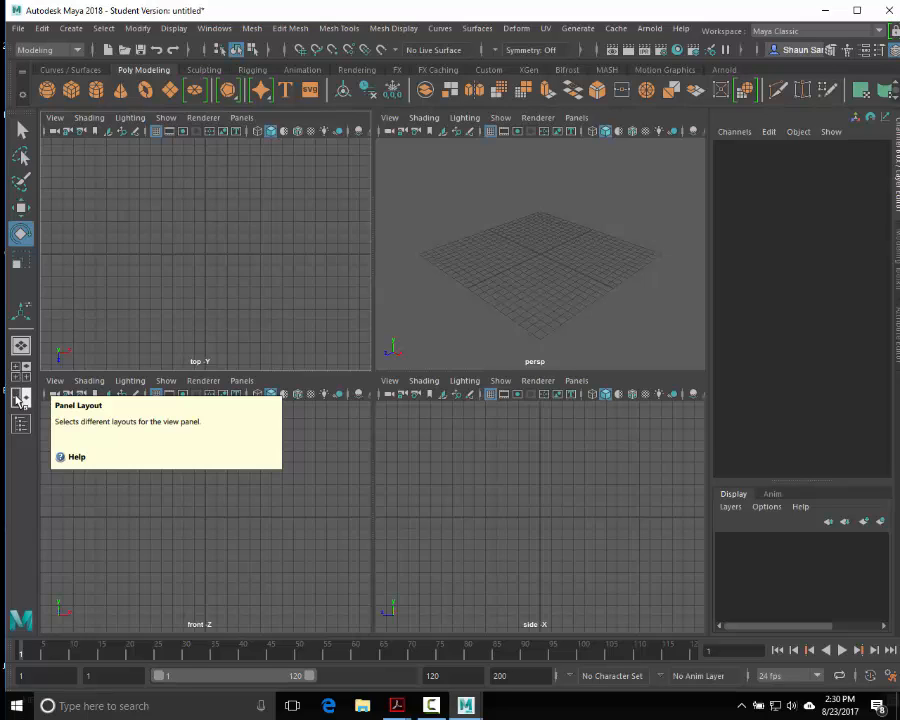
# Step: Try the side-by-side front and perspective layout and toggle the Outliner, ending in the single perspective view
pyautogui.click(17, 398)
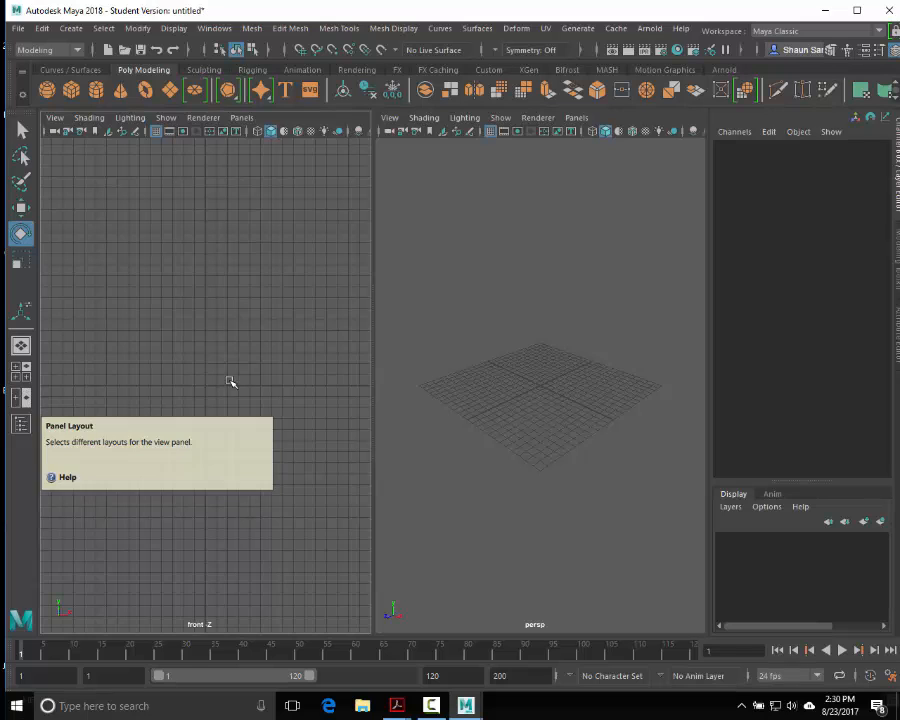
pyautogui.click(21, 426)
pyautogui.click(21, 426)
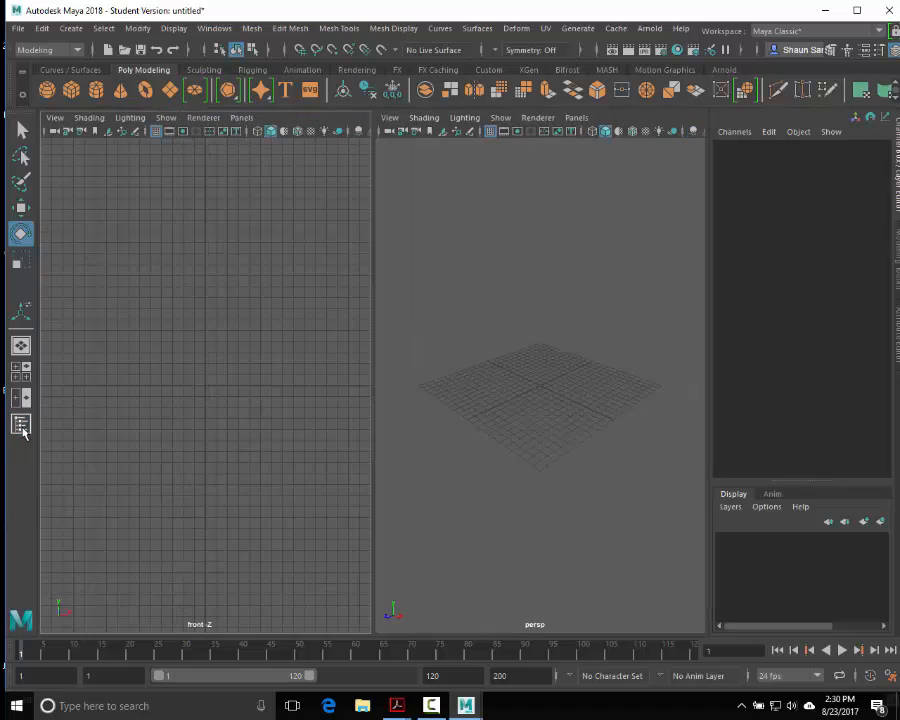
pyautogui.click(21, 426)
pyautogui.click(21, 426)
pyautogui.click(21, 345)
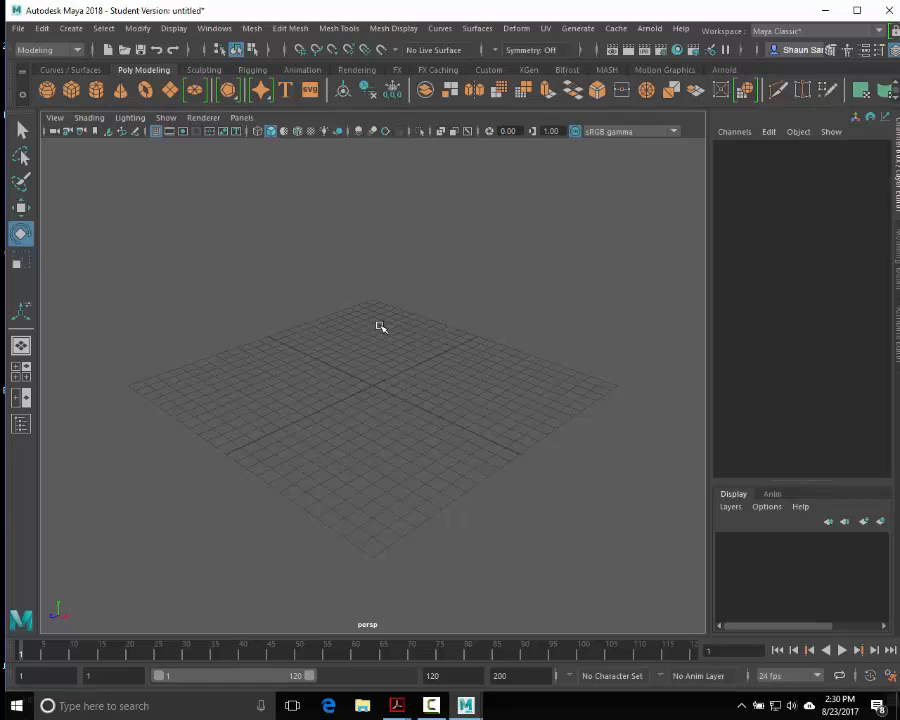
pyautogui.click(241, 118)
pyautogui.moveTo(337, 220)
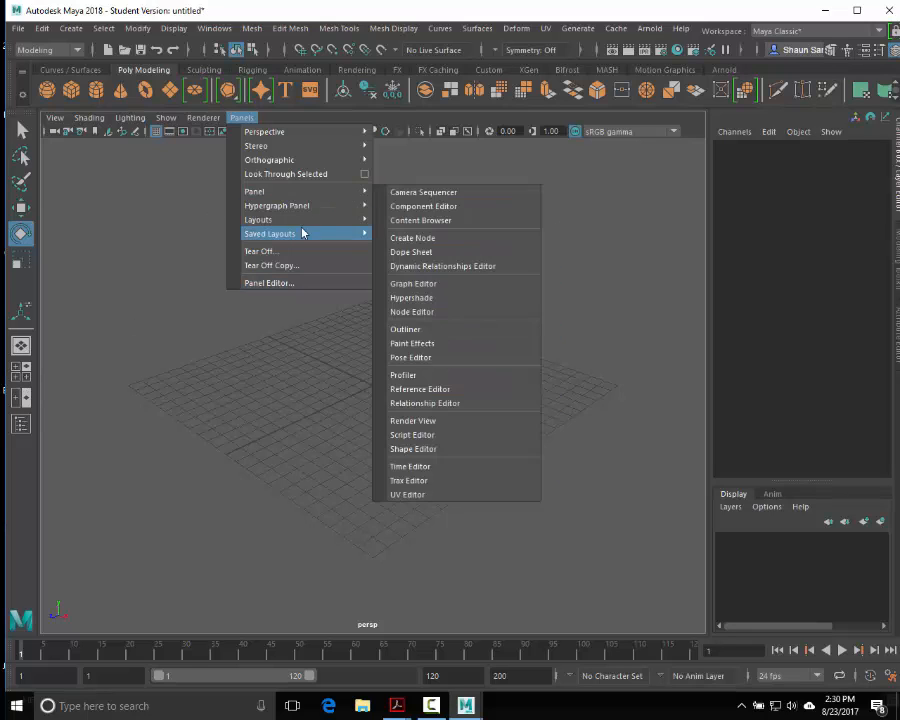
pyautogui.moveTo(315, 234)
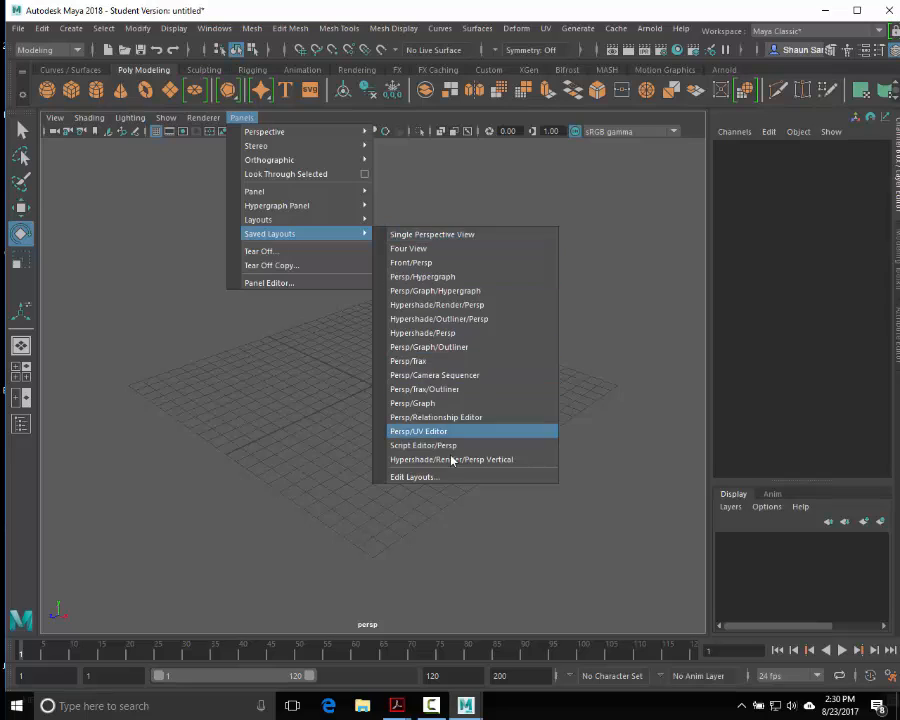
pyautogui.click(616, 356)
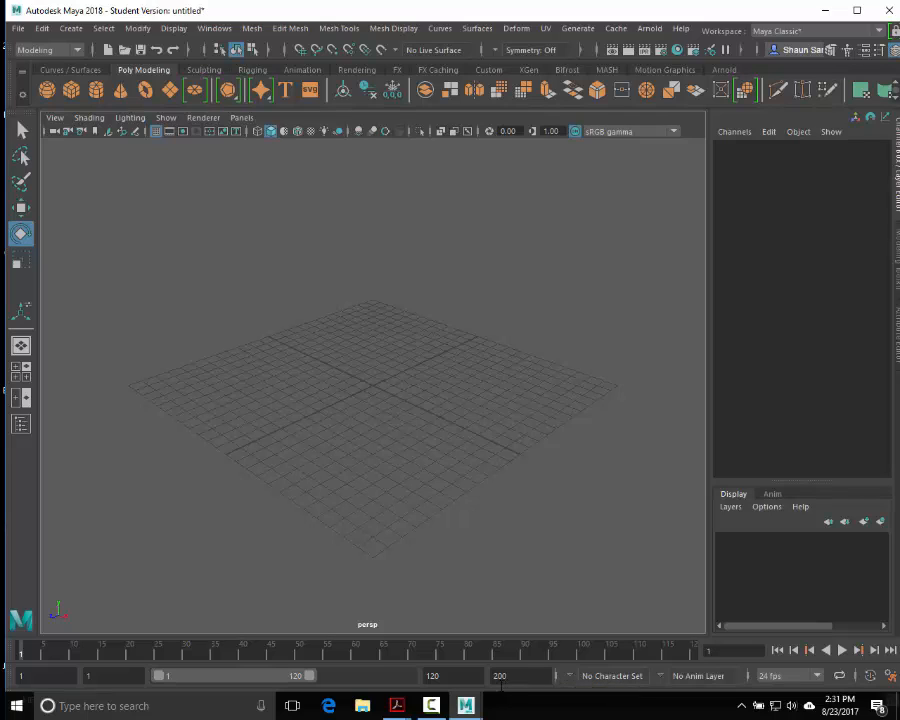
# Step: Scrub the timeline to frame 114 and create a polygon sphere at the origin
pyautogui.moveTo(249, 657); pyautogui.dragTo(667, 662)
pyautogui.click(47, 91)
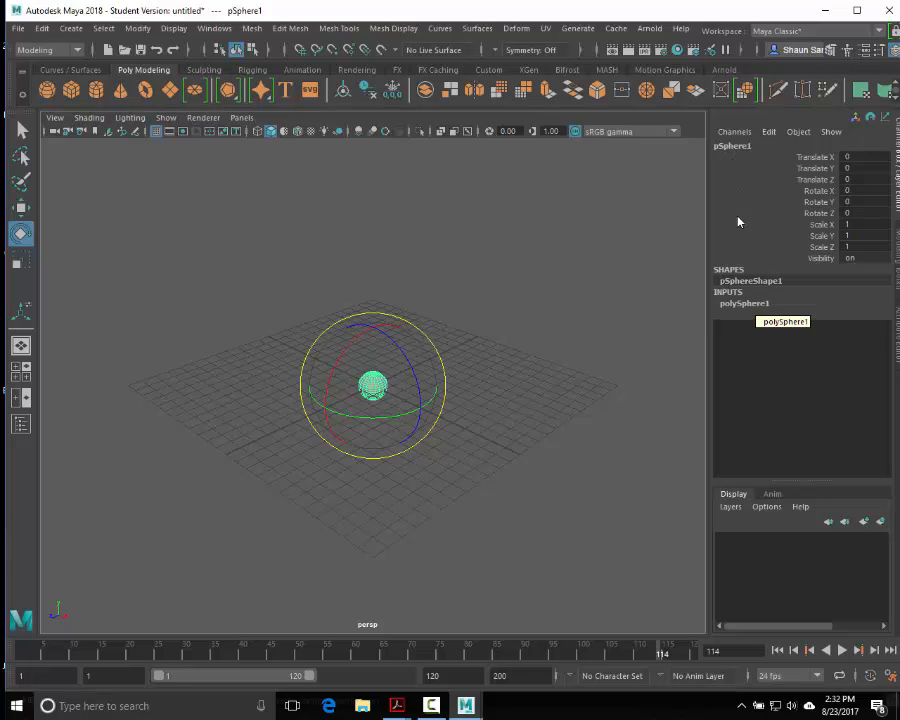
# Step: Expand the sphere's polySphere1 construction inputs and highlight the Subdivisions Axis and Subdivisions Height attributes
pyautogui.click(755, 309)
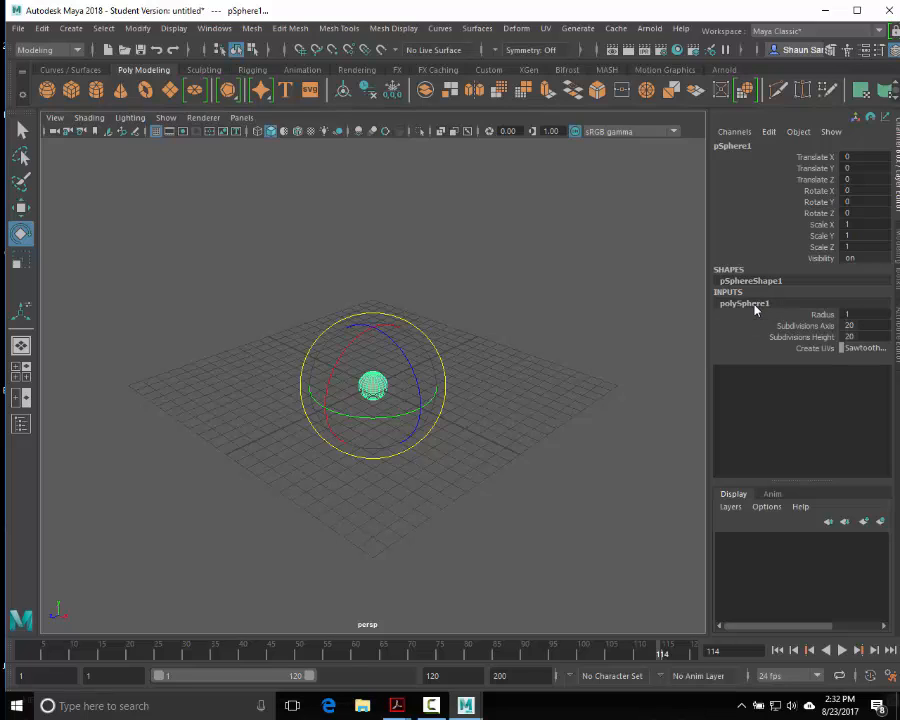
pyautogui.click(814, 326)
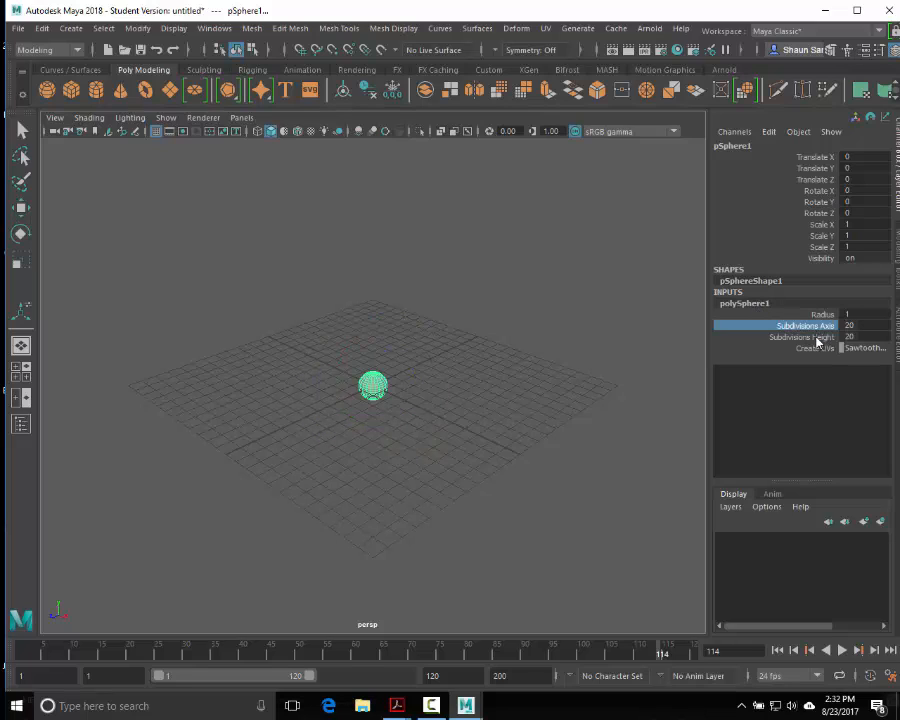
pyautogui.click(818, 337)
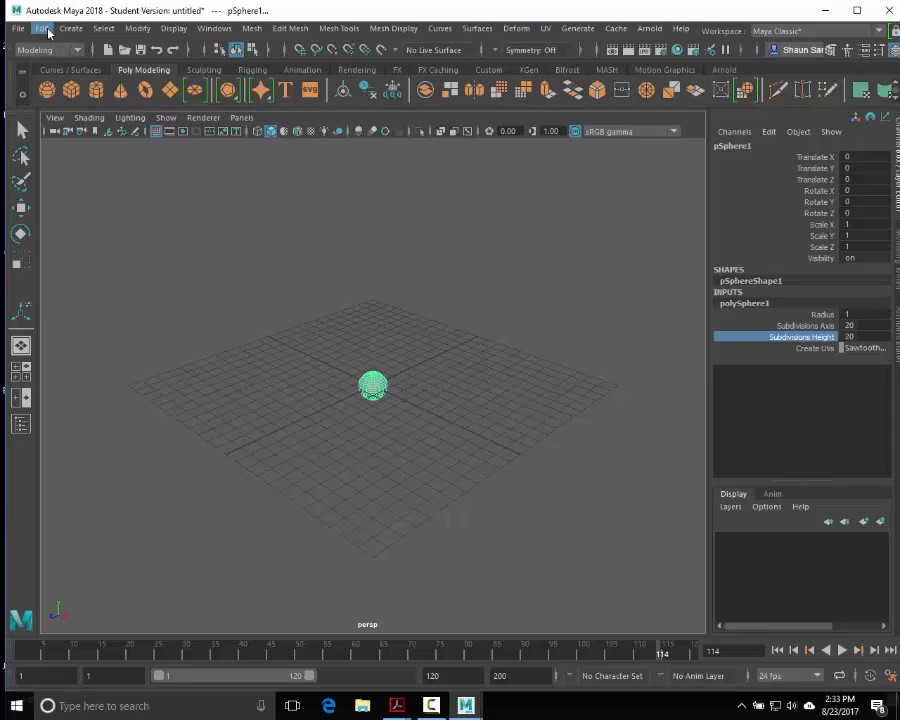
pyautogui.click(47, 30)
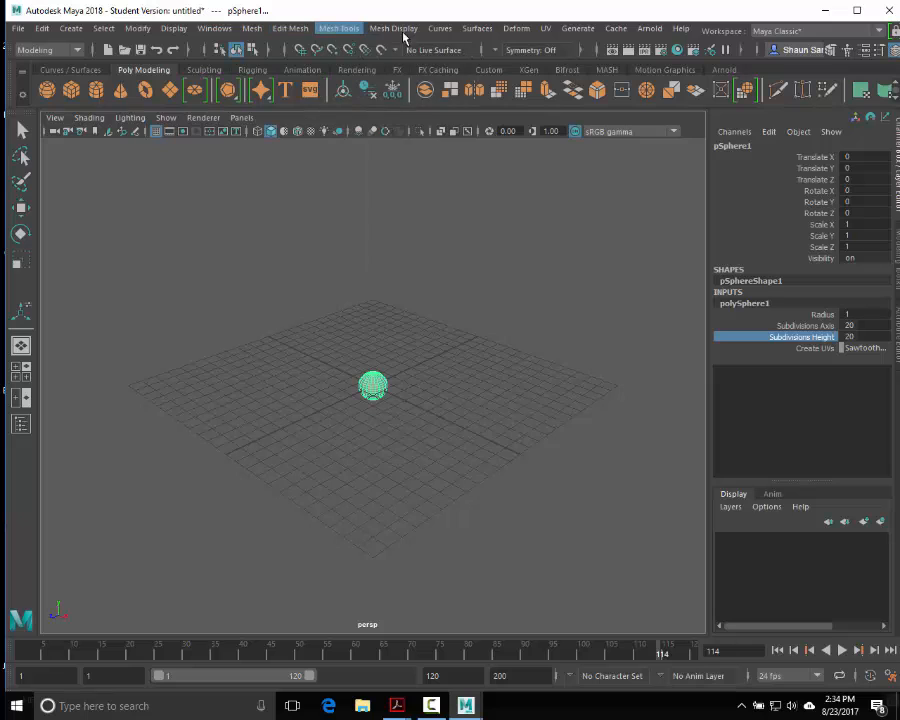
pyautogui.click(590, 33)
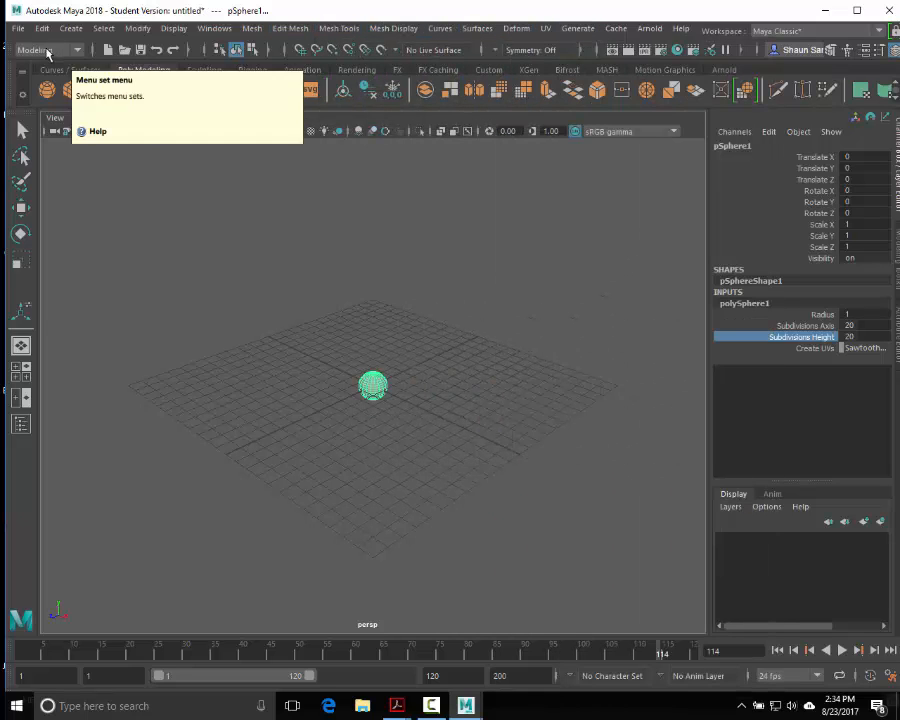
# Step: Cycle the menu set through Rigging, Animation and FX, ending back on Modeling
pyautogui.click(47, 50)
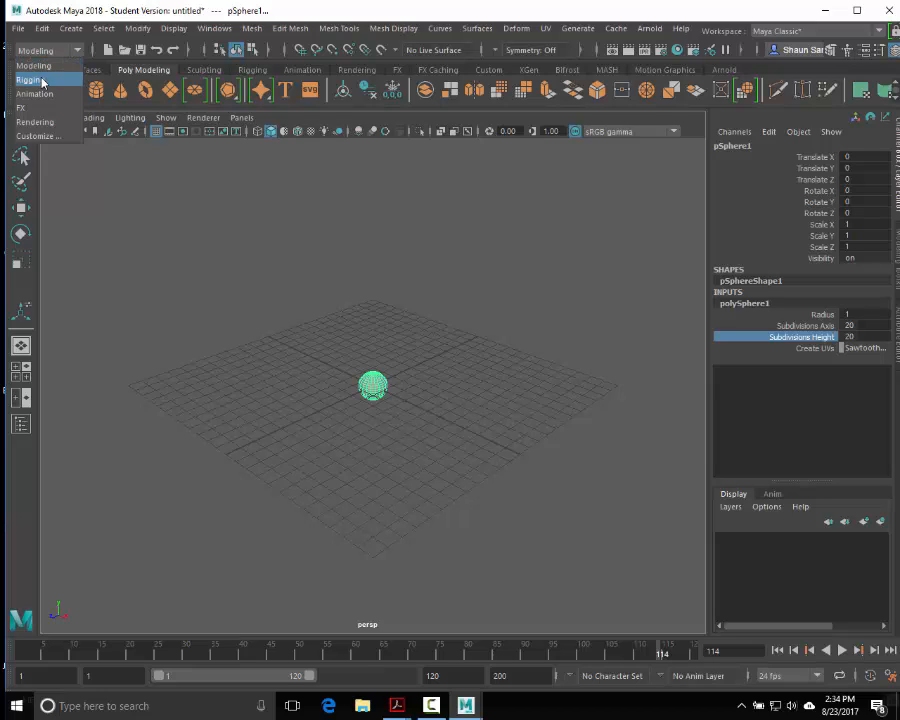
pyautogui.click(32, 79)
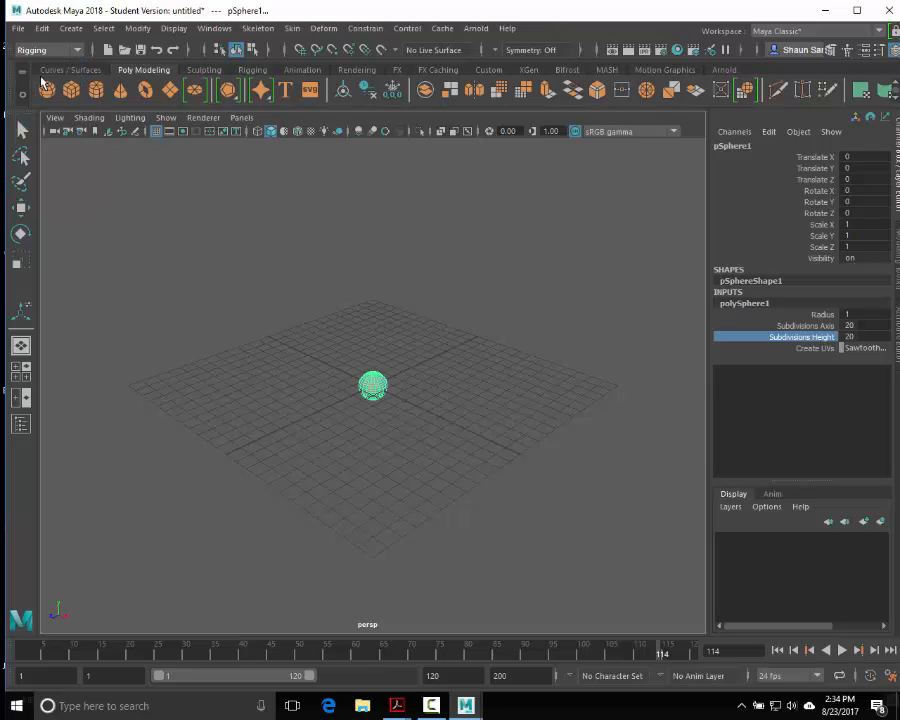
pyautogui.click(38, 48)
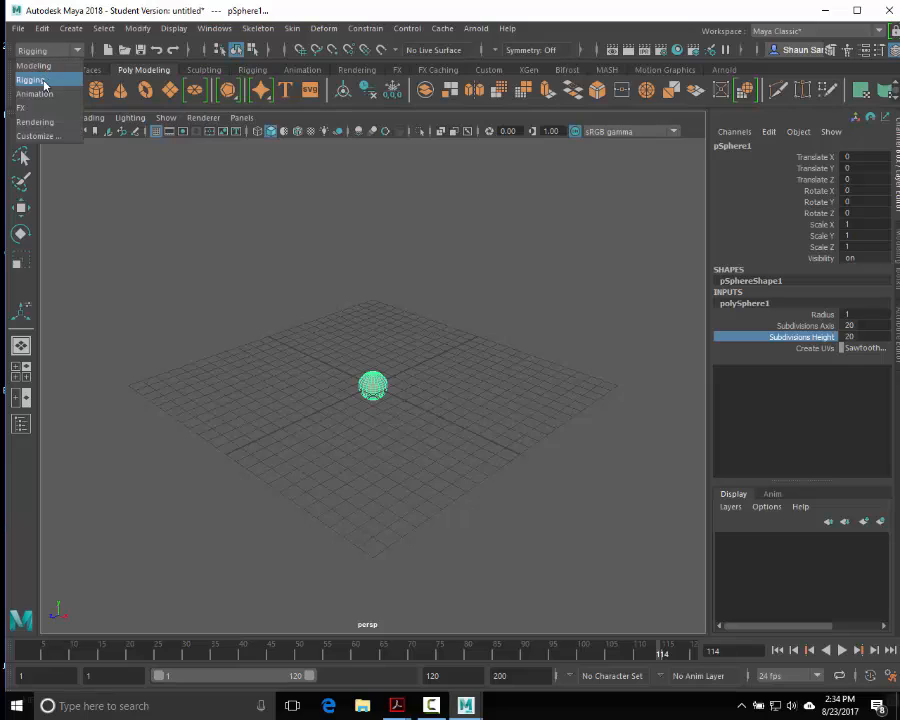
pyautogui.click(44, 94)
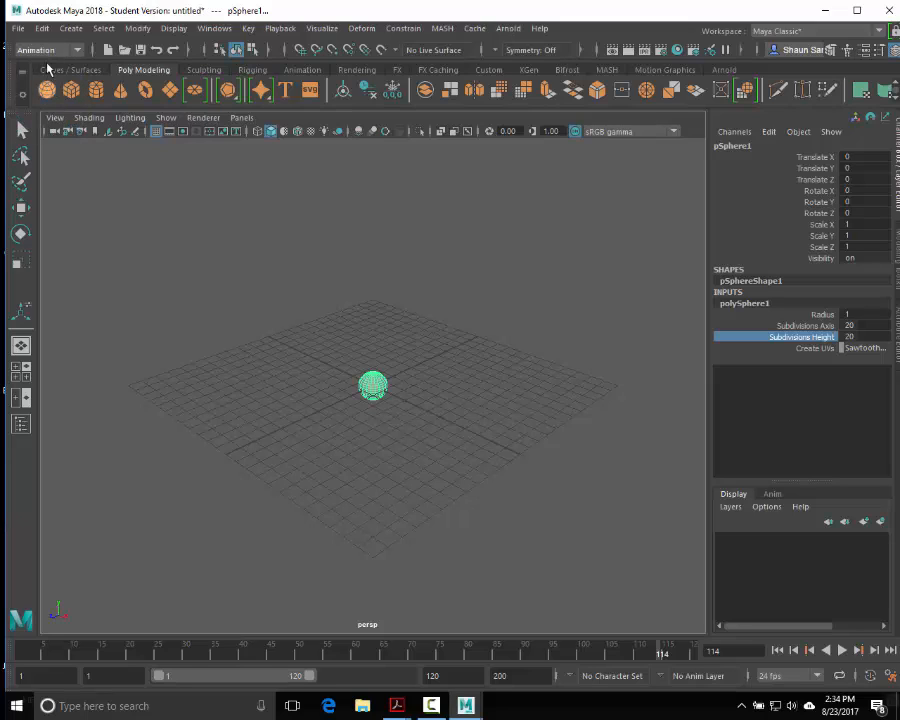
pyautogui.click(37, 49)
pyautogui.click(45, 108)
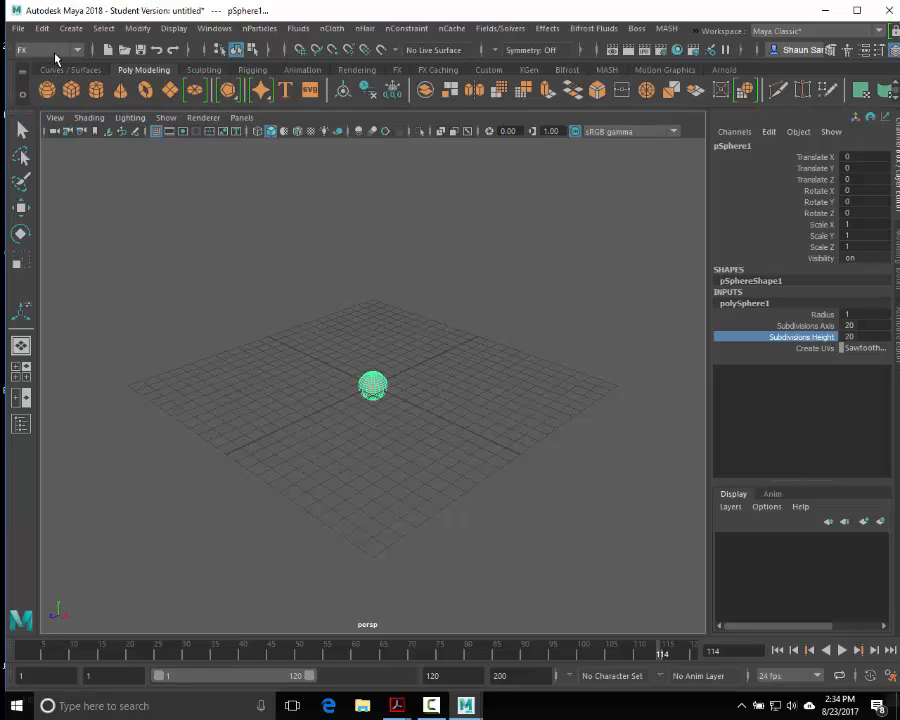
pyautogui.click(38, 49)
pyautogui.click(35, 65)
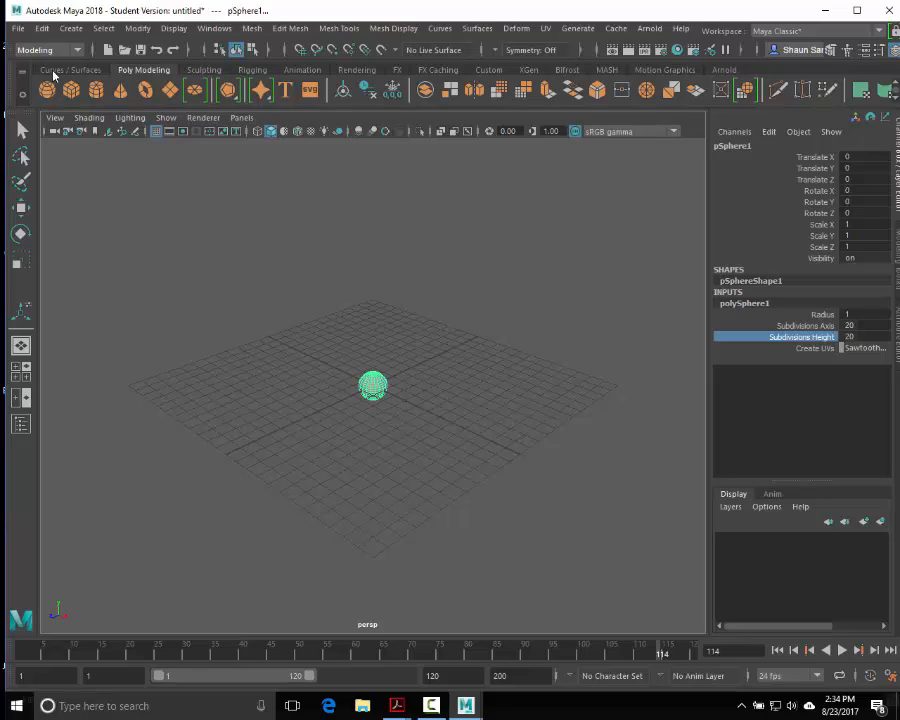
# Step: Try the Make Hole tool on two adjacent faces on the front of the sphere and inspect that area up close
pyautogui.click(339, 29)
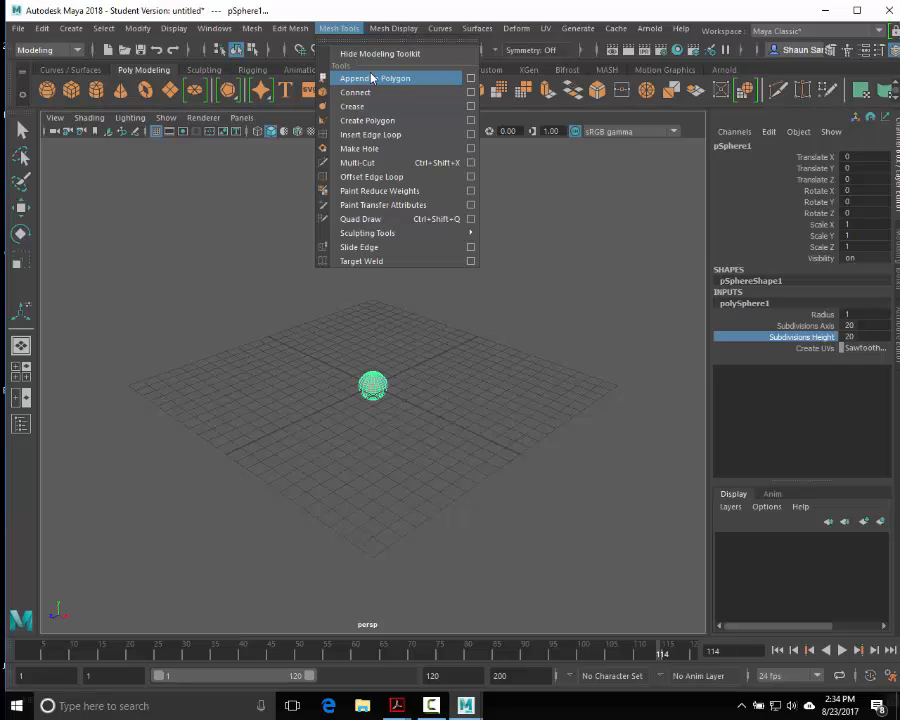
pyautogui.click(360, 149)
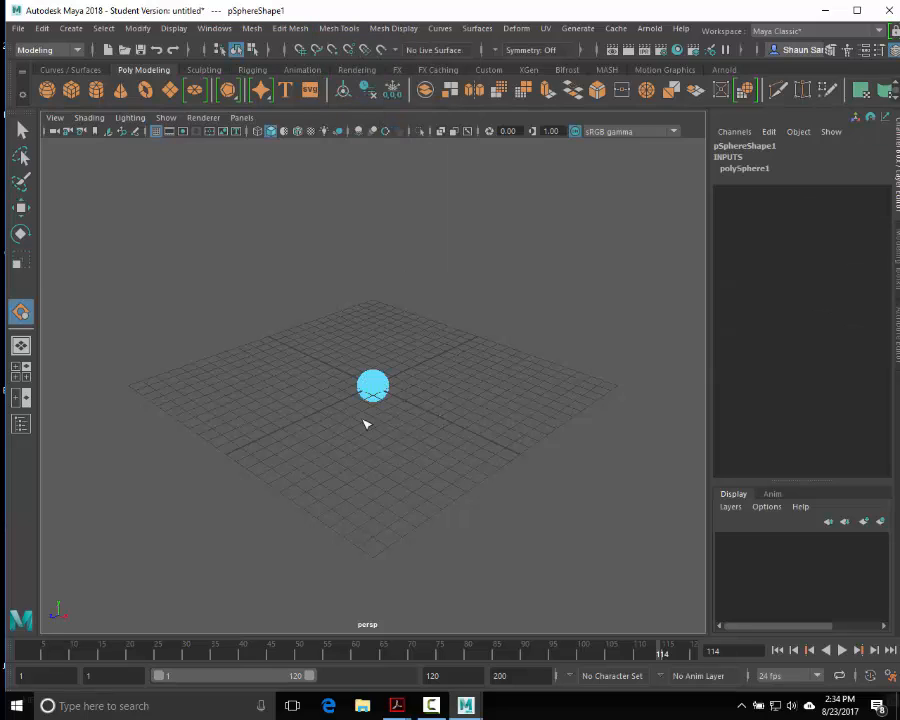
pyautogui.scroll(10, 380, 386)
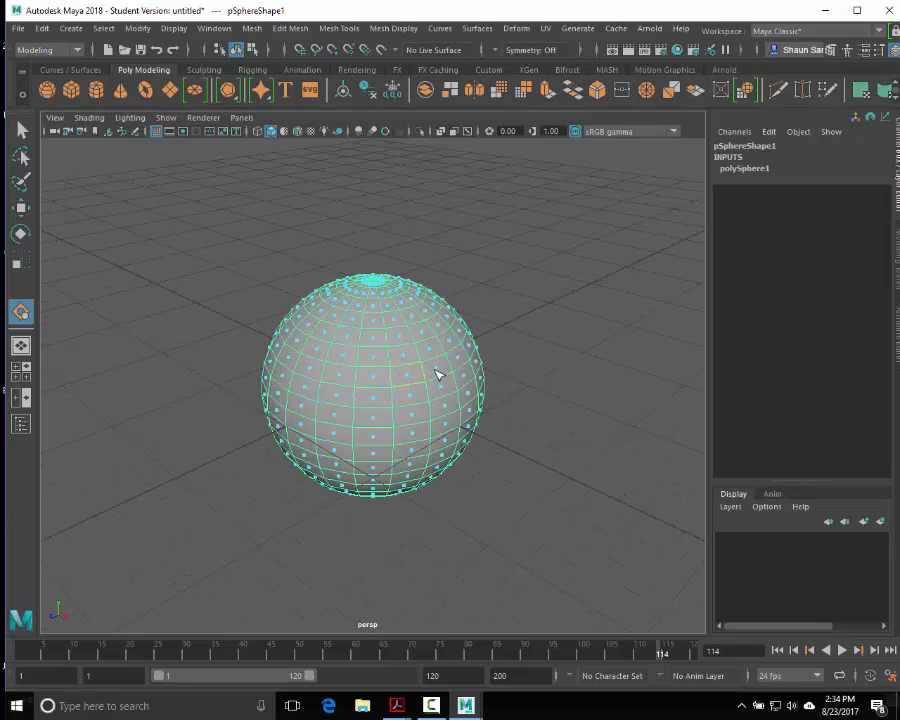
pyautogui.click(436, 371)
pyautogui.press('Return')
pyautogui.keyDown('alt'); pyautogui.moveTo(385, 428); pyautogui.dragTo(408, 442); pyautogui.keyUp('alt')
pyautogui.keyDown('alt'); pyautogui.moveTo(460, 456); pyautogui.dragTo(687, 462, button='right'); pyautogui.keyUp('alt')
pyautogui.keyDown('alt'); pyautogui.moveTo(560, 375); pyautogui.dragTo(477, 421, button='middle'); pyautogui.keyUp('alt')
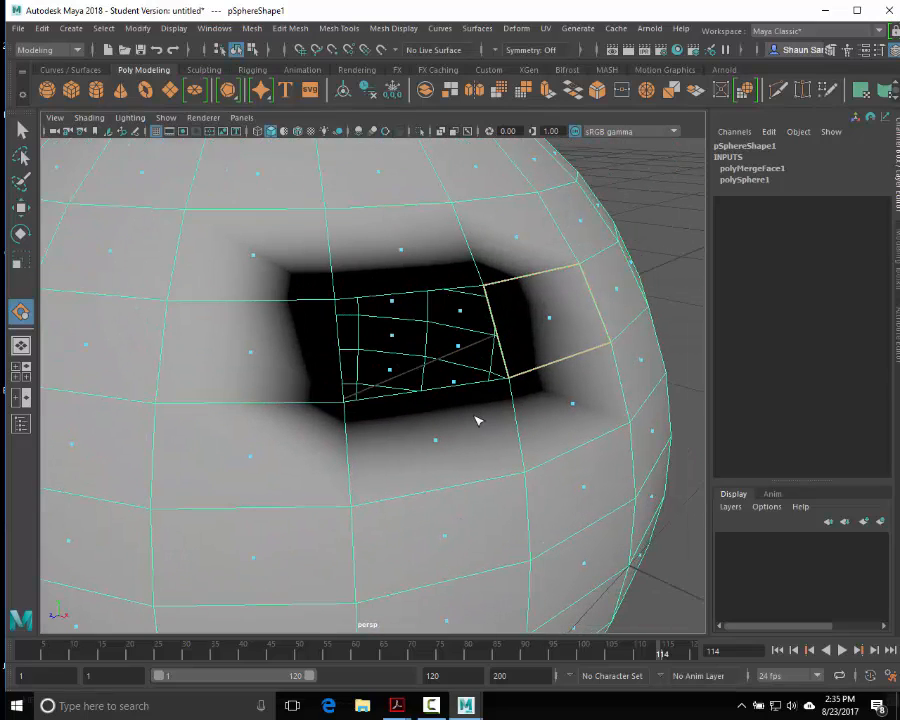
# Step: Undo the hole in the sphere and reselect the whole sphere with the Move tool
pyautogui.hotkey('ctrl', 'z')
pyautogui.hotkey('ctrl', 'z')
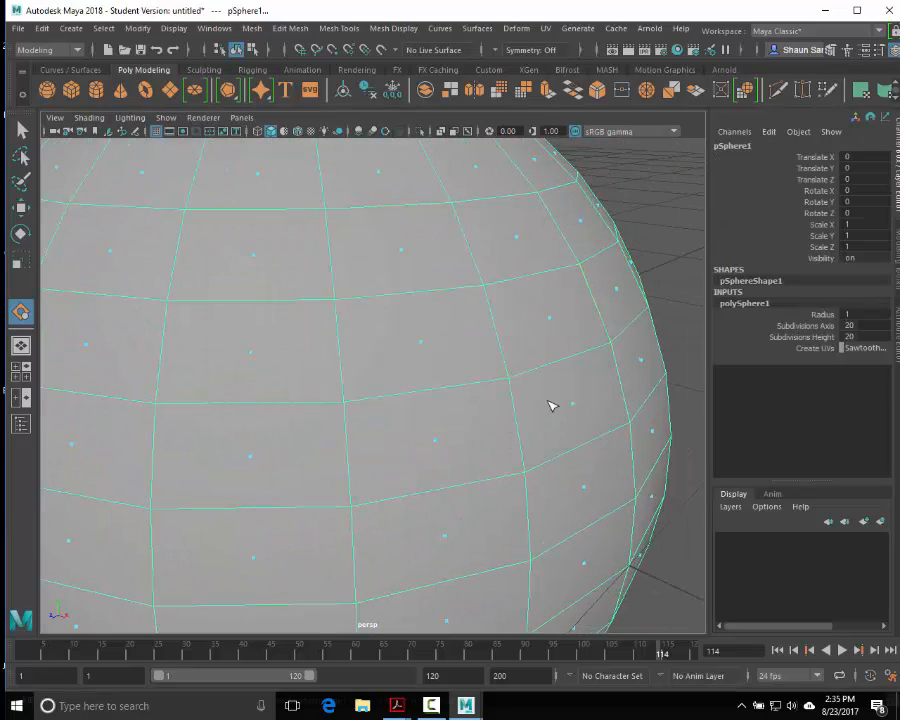
pyautogui.keyDown('alt'); pyautogui.moveTo(550, 404); pyautogui.dragTo(241, 331, button='right'); pyautogui.keyUp('alt')
pyautogui.press('w')
pyautogui.click(417, 333)
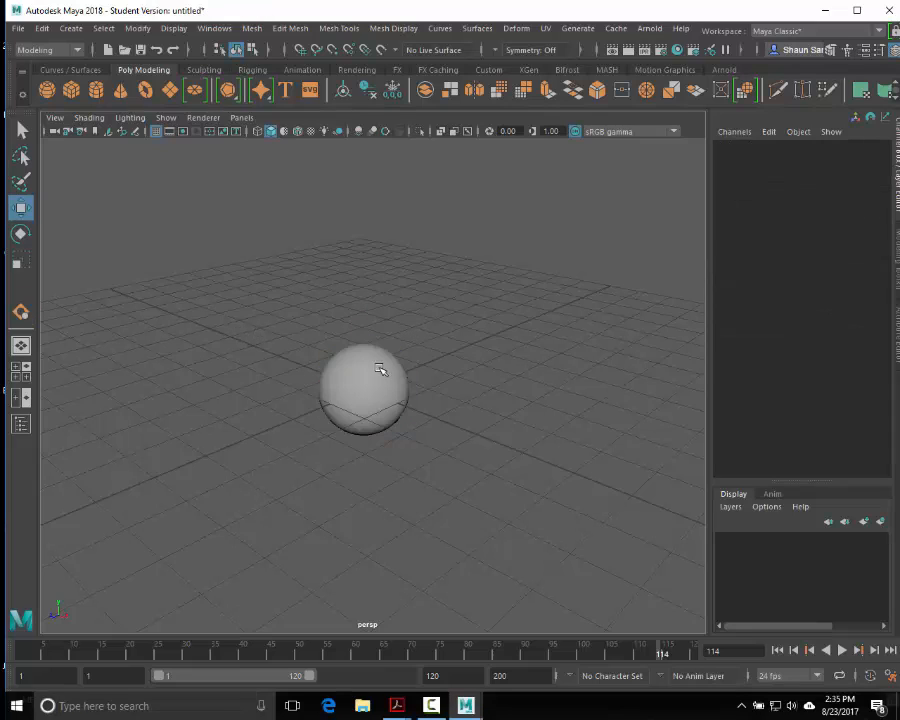
pyautogui.click(380, 366)
# Step: Maximize the program window
pyautogui.click(340, 28)
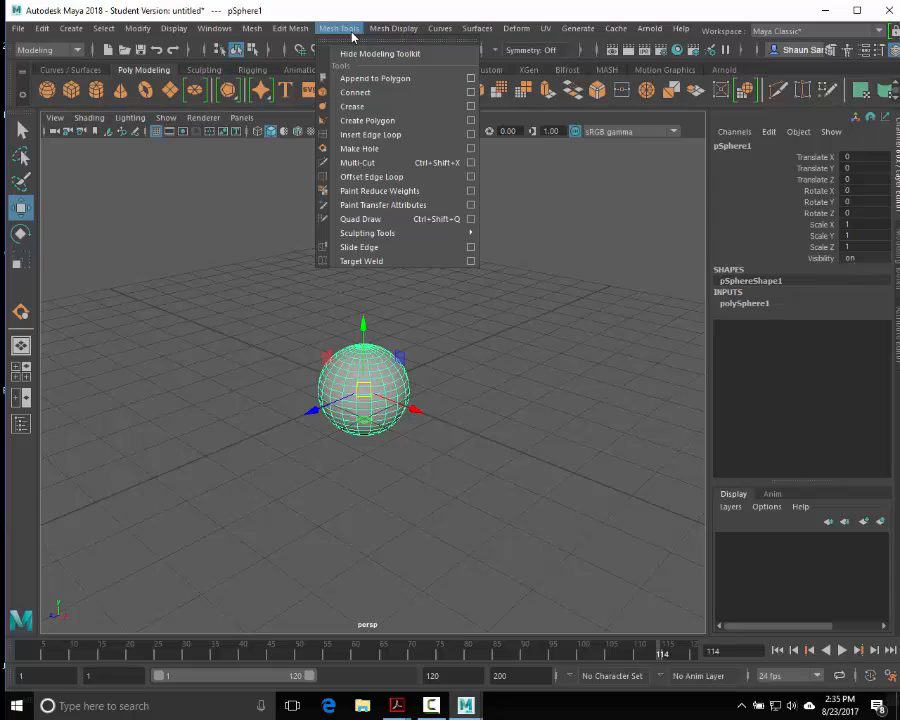
pyautogui.click(342, 30)
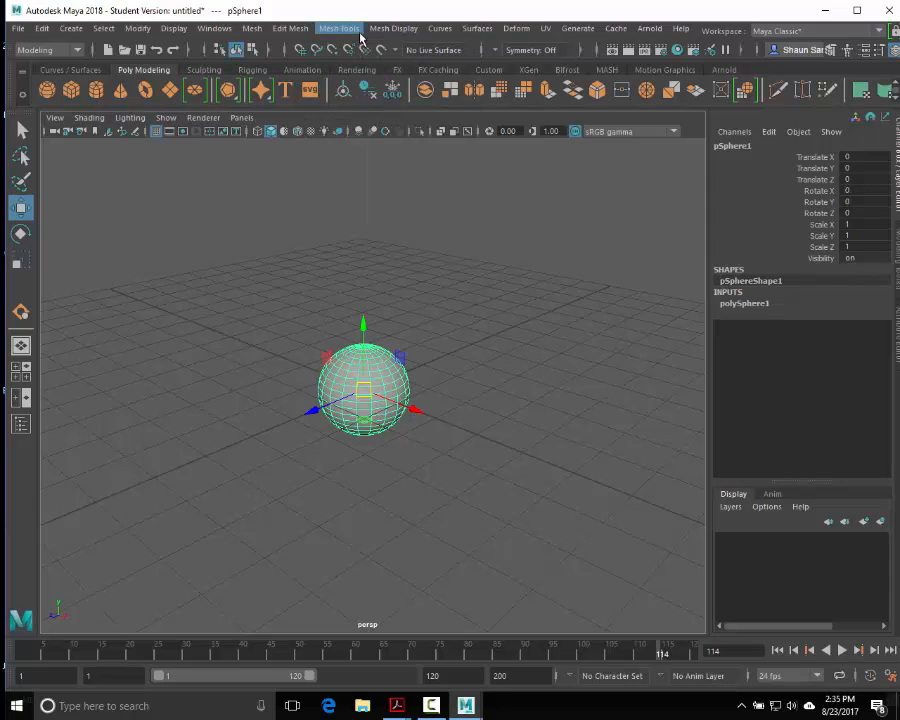
pyautogui.doubleClick(402, 16)
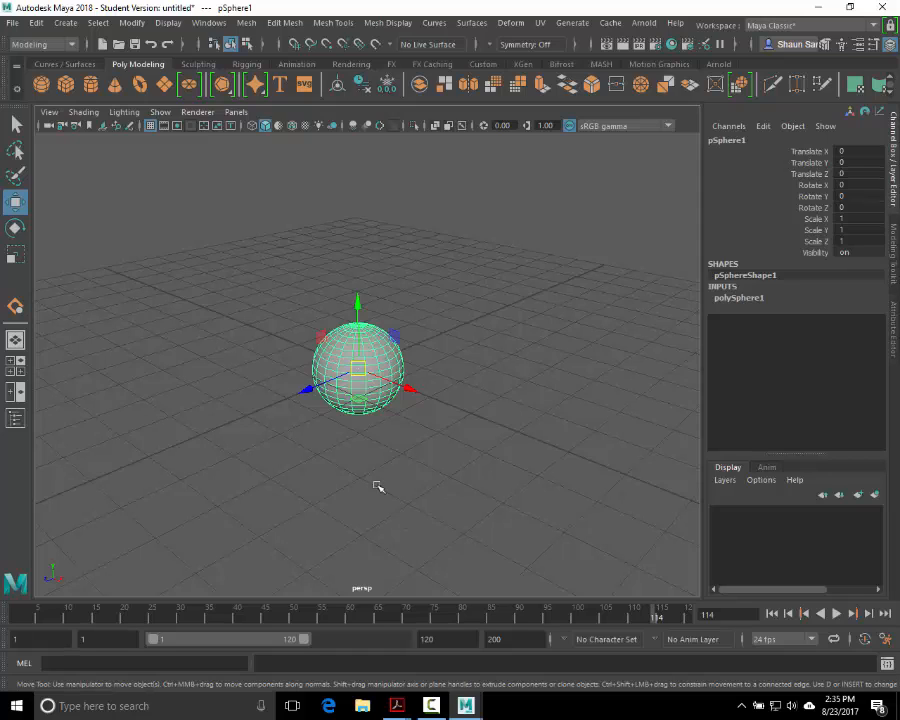
# Step: Try the Make Hole tool using a central front face as the outer face and a lower, non-adjacent face as the hole
pyautogui.click(340, 22)
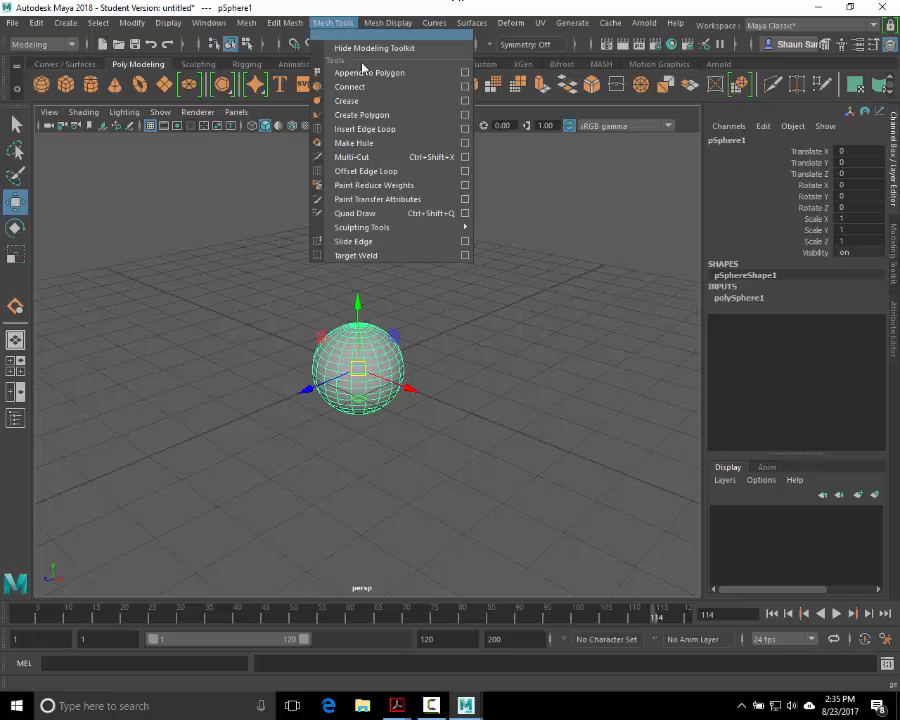
pyautogui.click(366, 143)
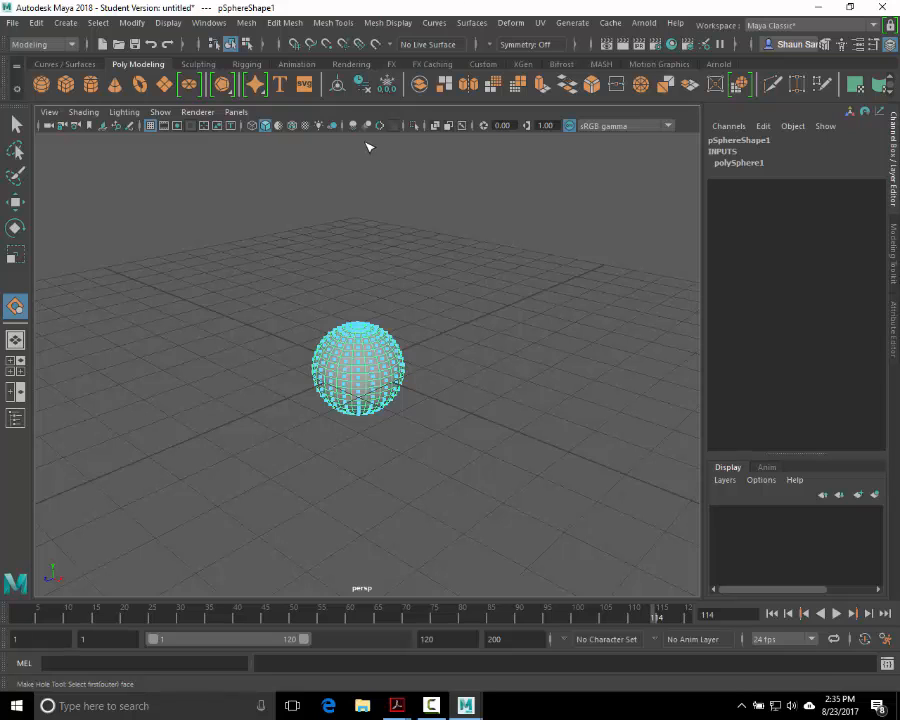
pyautogui.scroll(5, 357, 350)
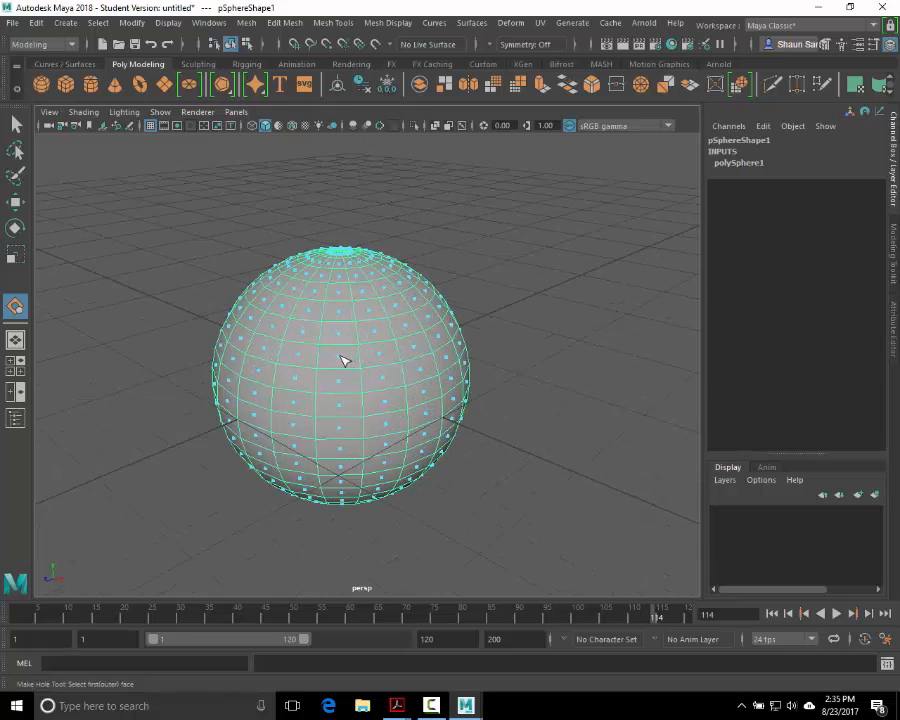
pyautogui.click(343, 360)
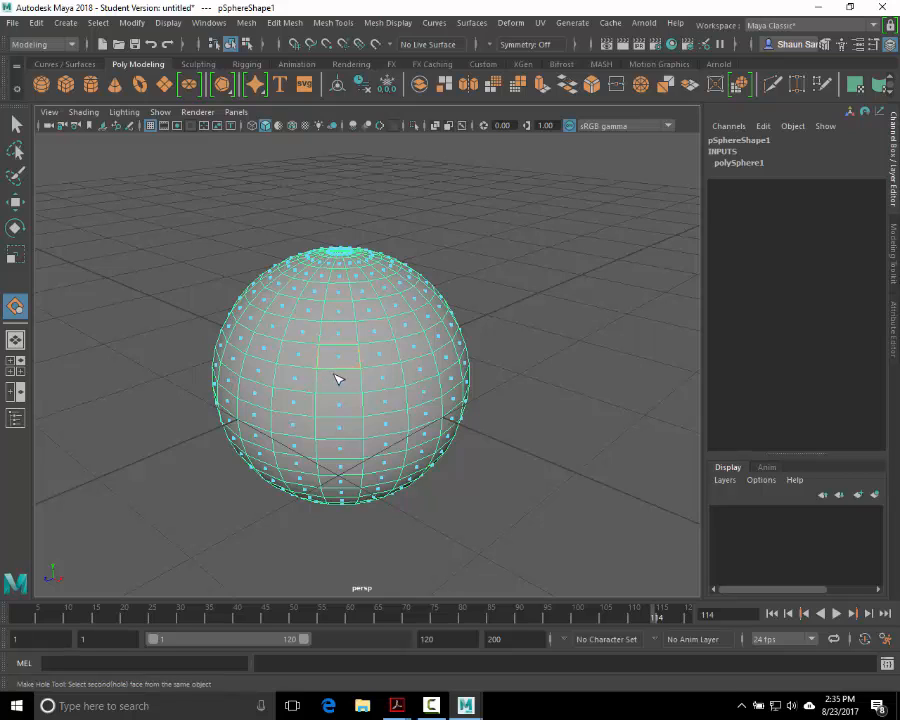
pyautogui.click(390, 430)
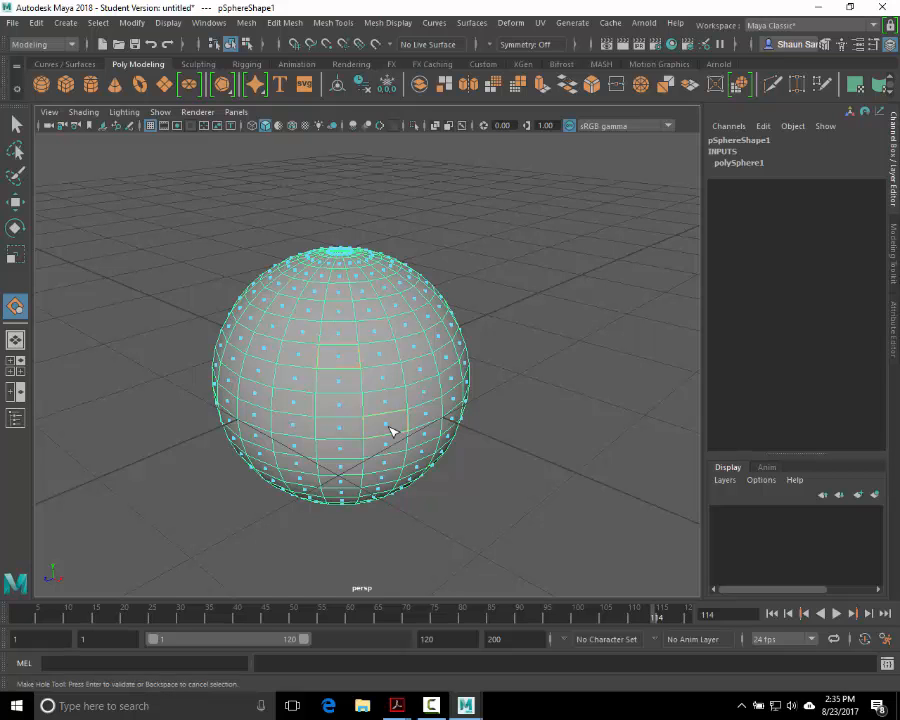
pyautogui.press('Return')
pyautogui.keyDown('alt'); pyautogui.moveTo(462, 412); pyautogui.dragTo(447, 446); pyautogui.keyUp('alt')
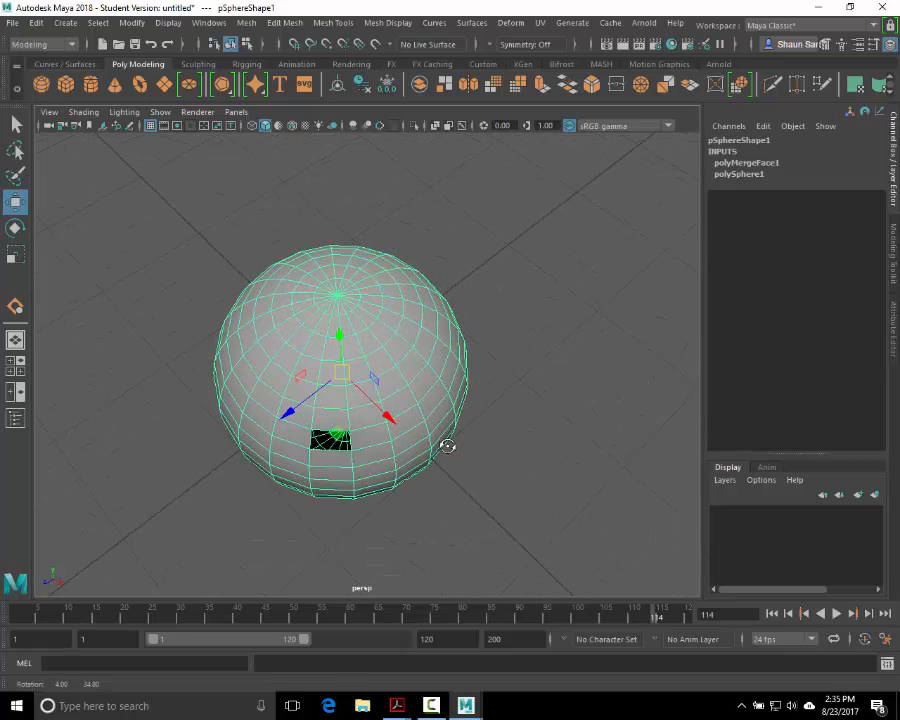
# Step: Undo the Make Hole operation between the non-adjacent faces and reselect the whole sphere
pyautogui.hotkey('ctrl', 'z')
pyautogui.keyDown('alt'); pyautogui.moveTo(446, 350); pyautogui.dragTo(420, 323); pyautogui.keyUp('alt')
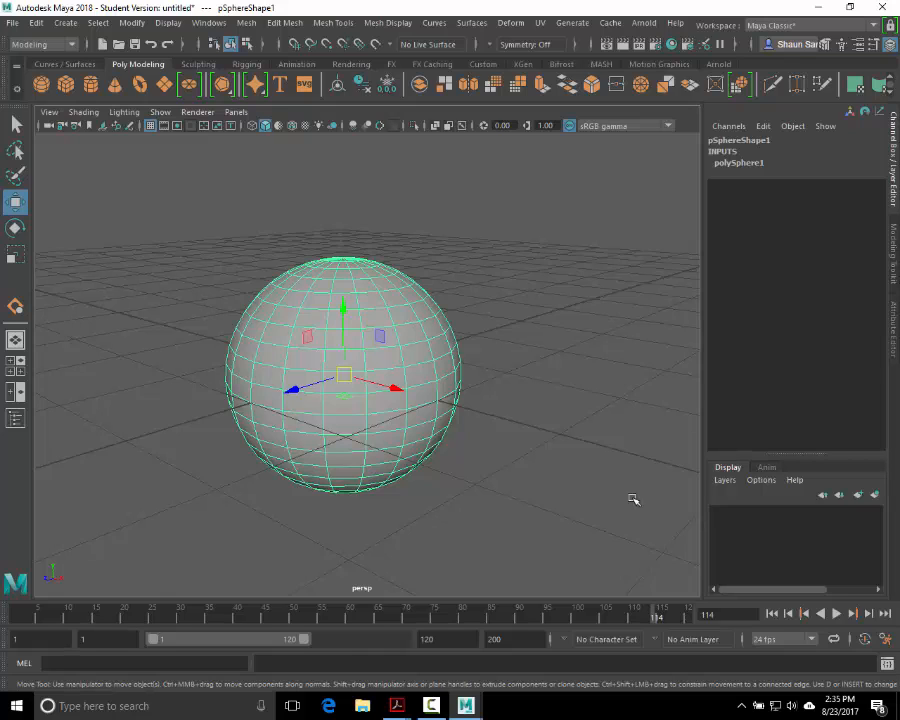
pyautogui.click(345, 267)
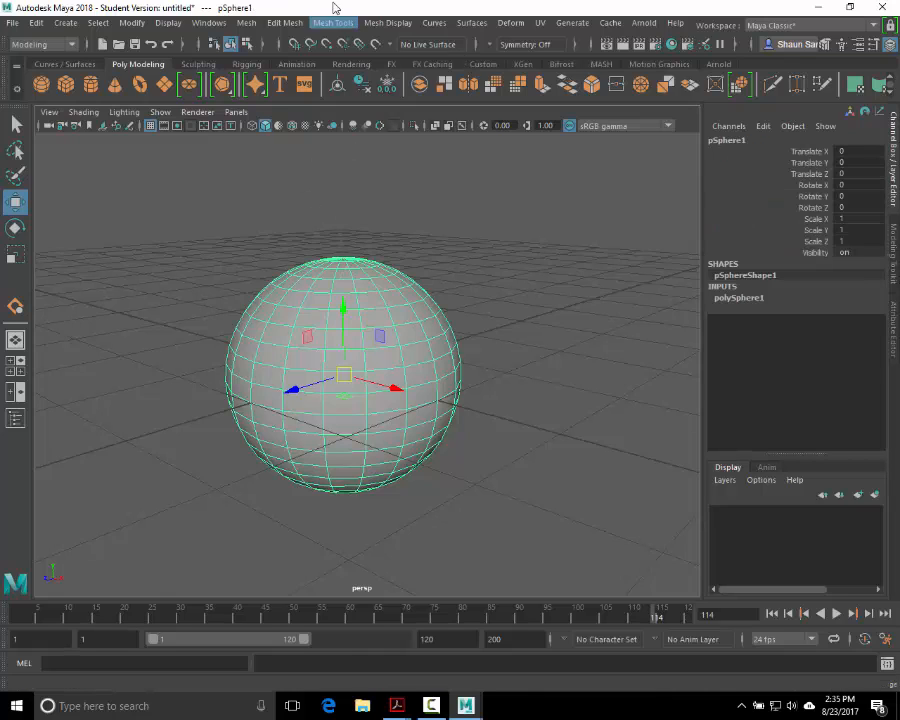
# Step: Look over the list of available workspaces and leave the current workspace selected
pyautogui.click(290, 22)
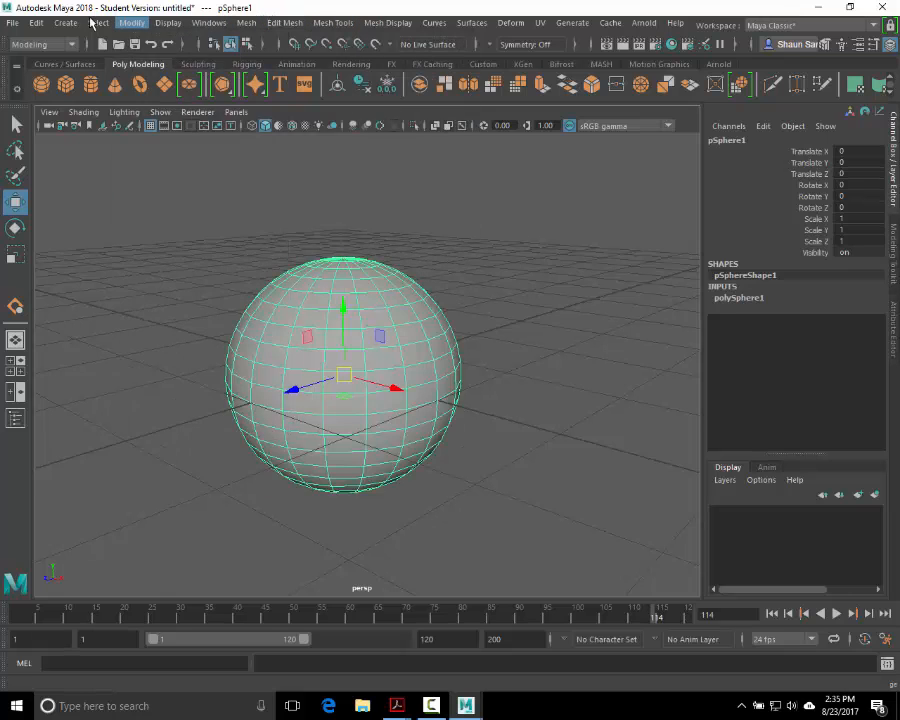
pyautogui.click(424, 22)
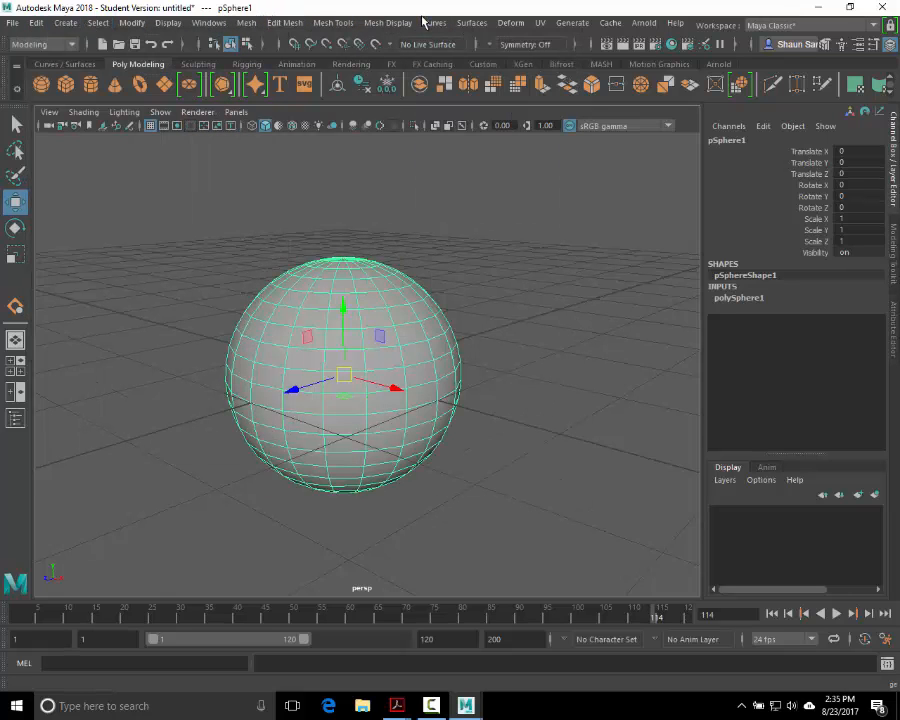
pyautogui.click(812, 27)
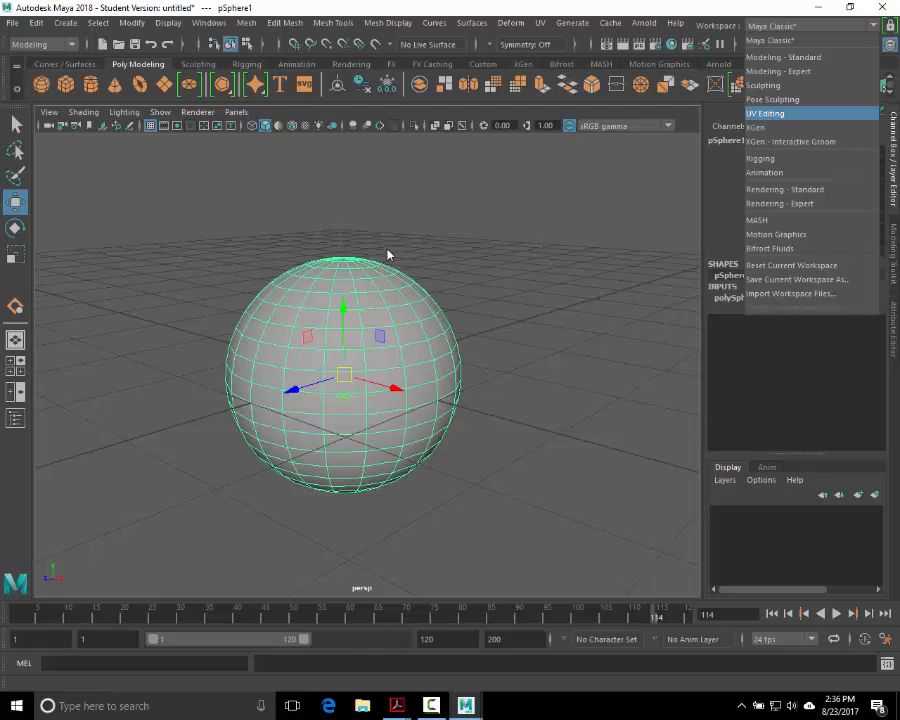
pyautogui.click(464, 231)
pyautogui.click(361, 250)
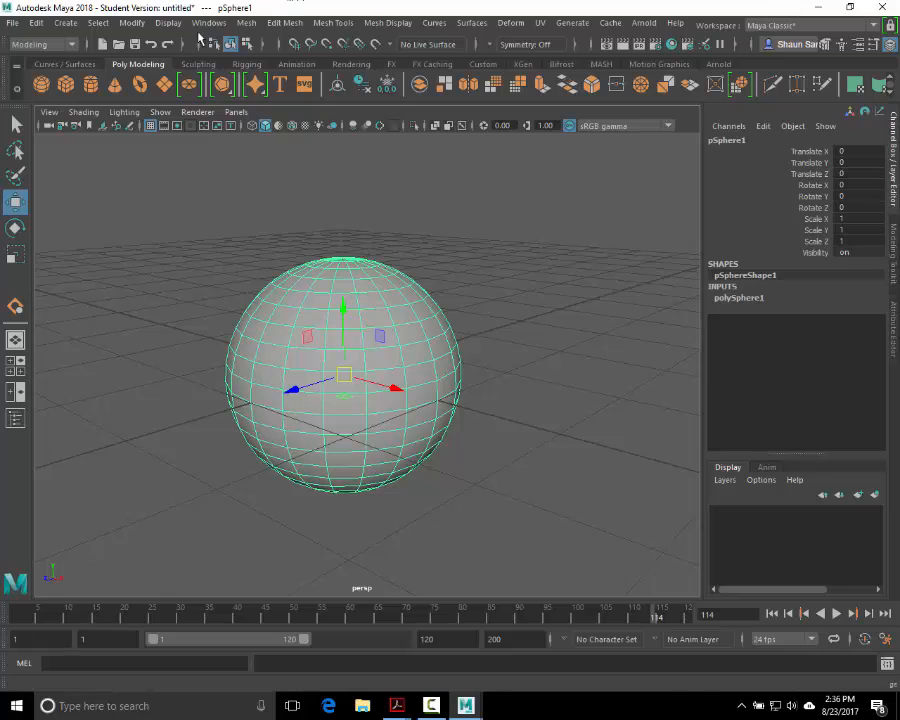
# Step: Browse the tool shelves one after another, from Curves / Surfaces through Custom to XGen, to see which tools each offers
pyautogui.click(70, 64)
pyautogui.click(138, 64)
pyautogui.click(198, 64)
pyautogui.click(247, 64)
pyautogui.click(296, 64)
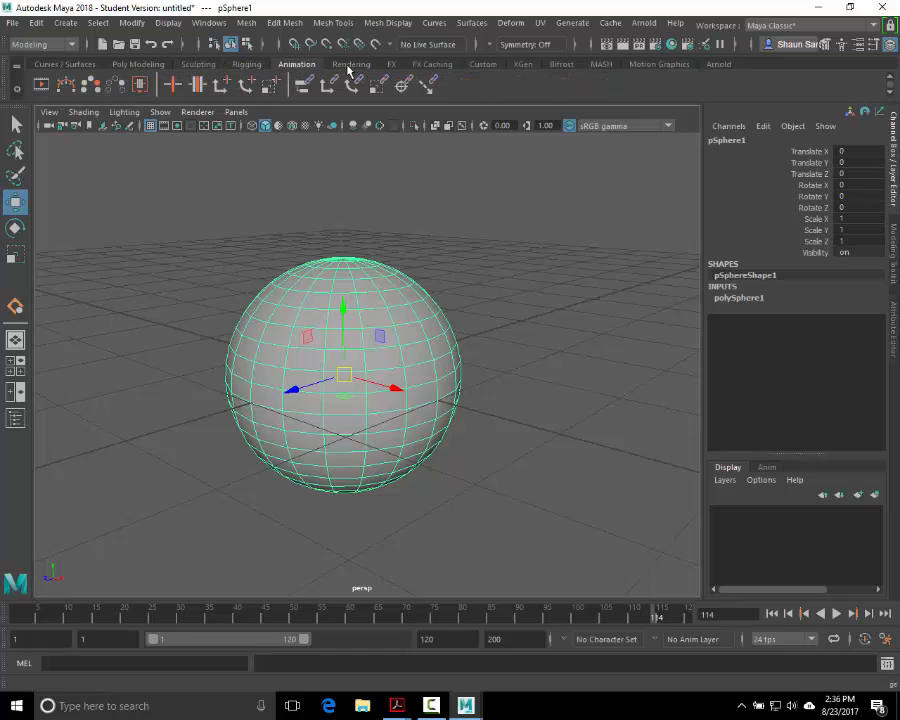
pyautogui.click(351, 64)
pyautogui.click(390, 64)
pyautogui.click(432, 64)
pyautogui.click(484, 64)
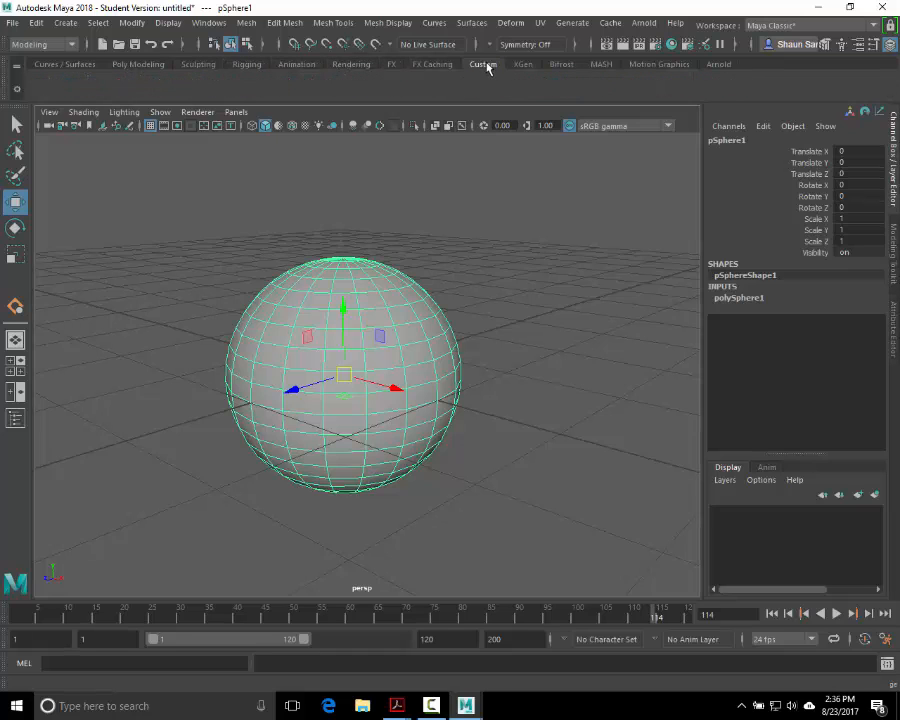
pyautogui.click(512, 66)
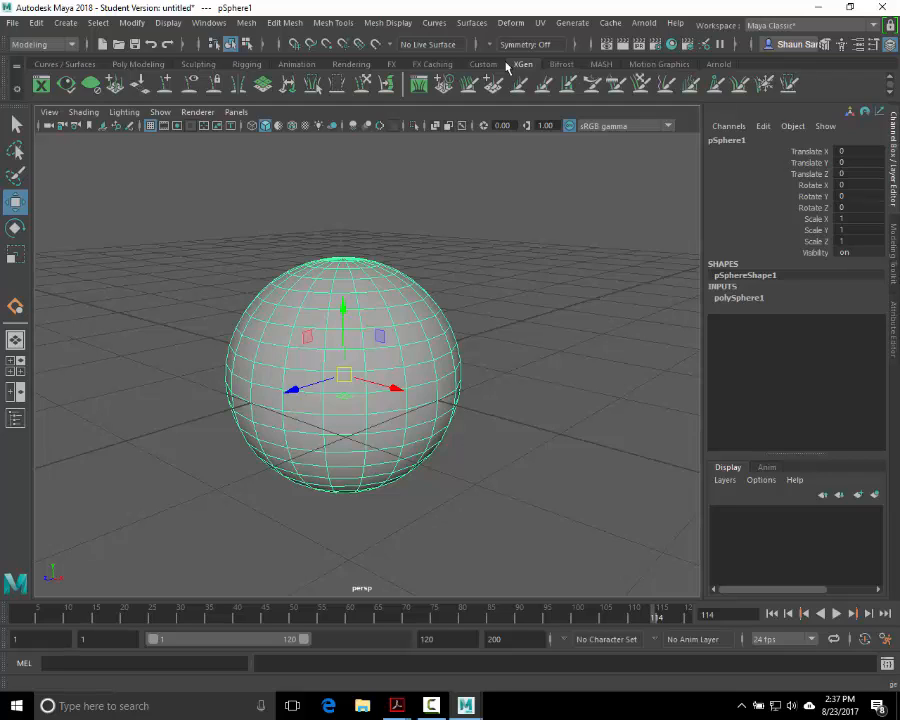
# Step: Add the Delete by Type History command to the Custom shelf as a shortcut
pyautogui.click(483, 65)
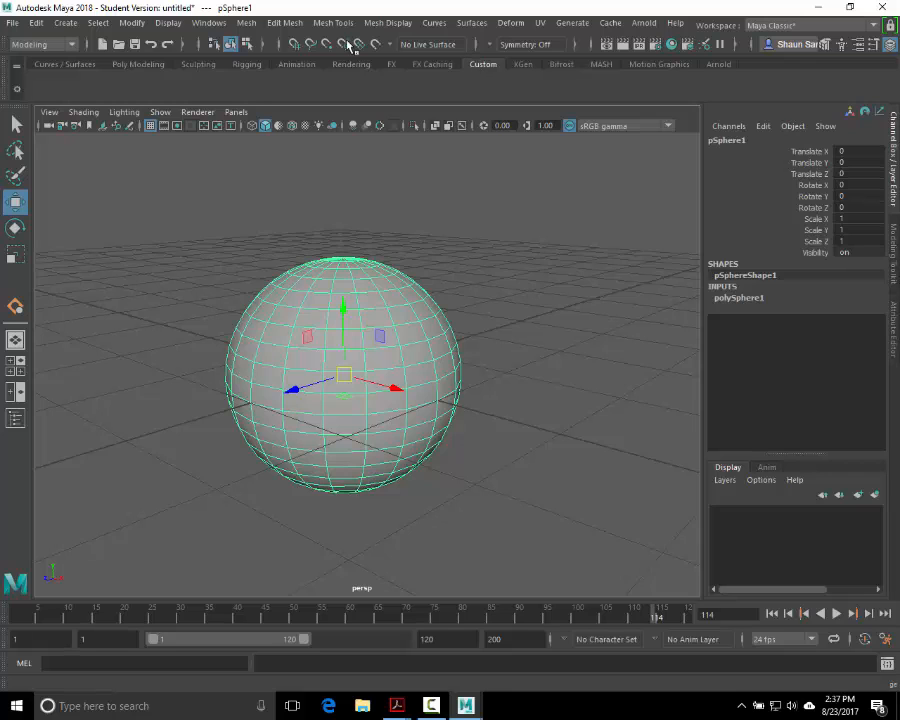
pyautogui.click(43, 28)
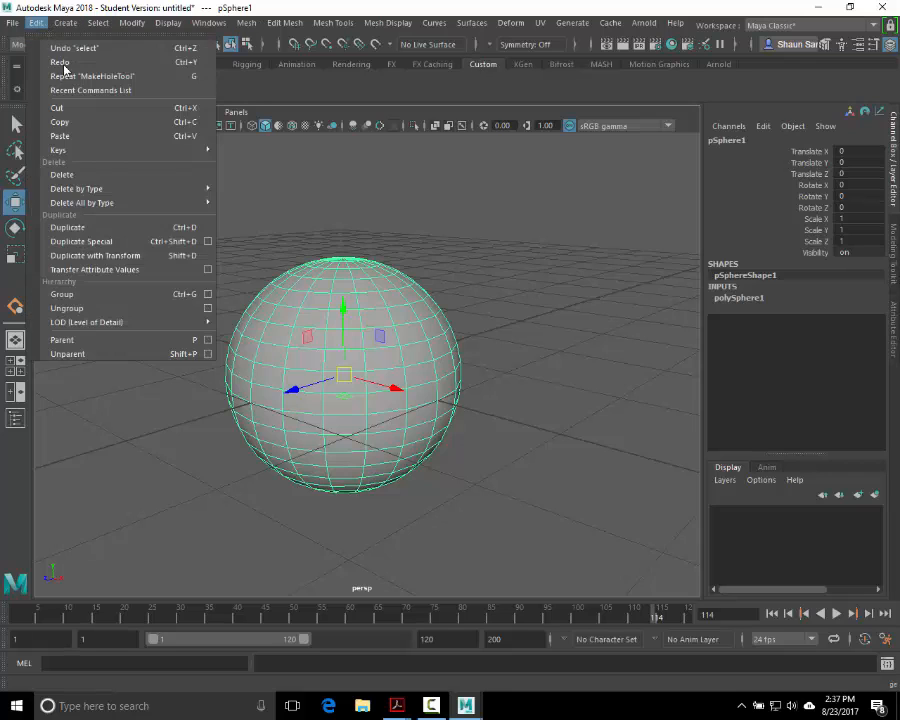
pyautogui.moveTo(150, 202)
pyautogui.click(357, 97)
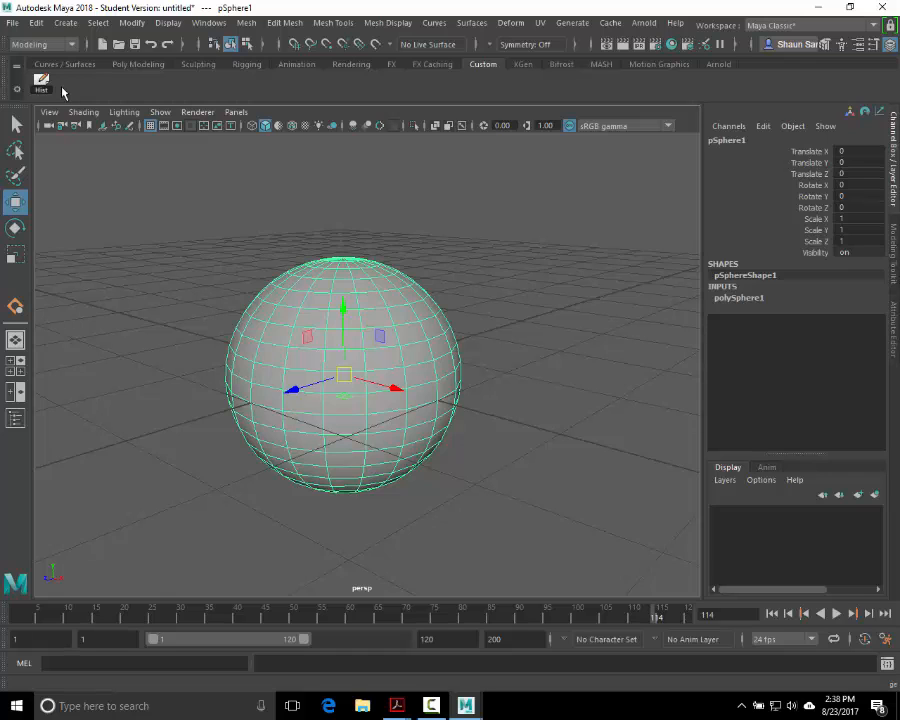
# Step: Compare the History options under Delete by Type and Delete All by Type without running either
pyautogui.click(37, 29)
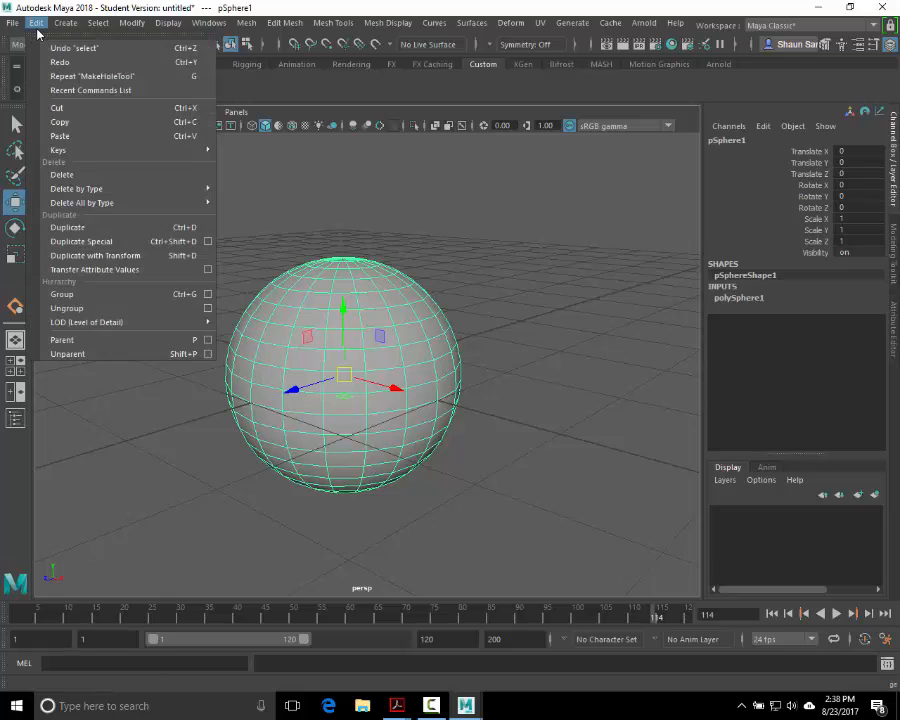
pyautogui.moveTo(126, 189)
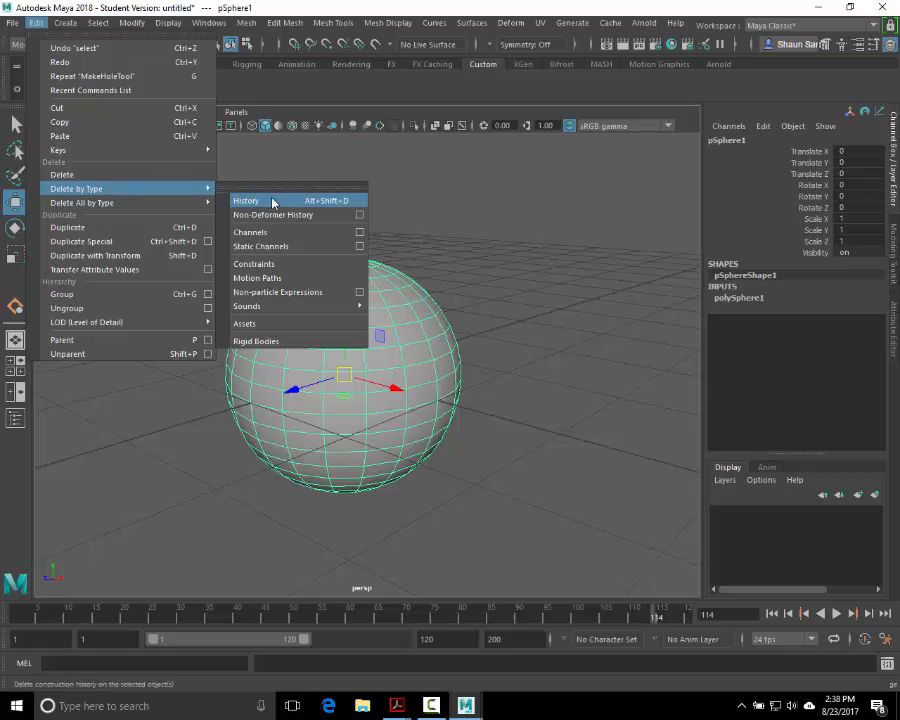
pyautogui.moveTo(167, 205)
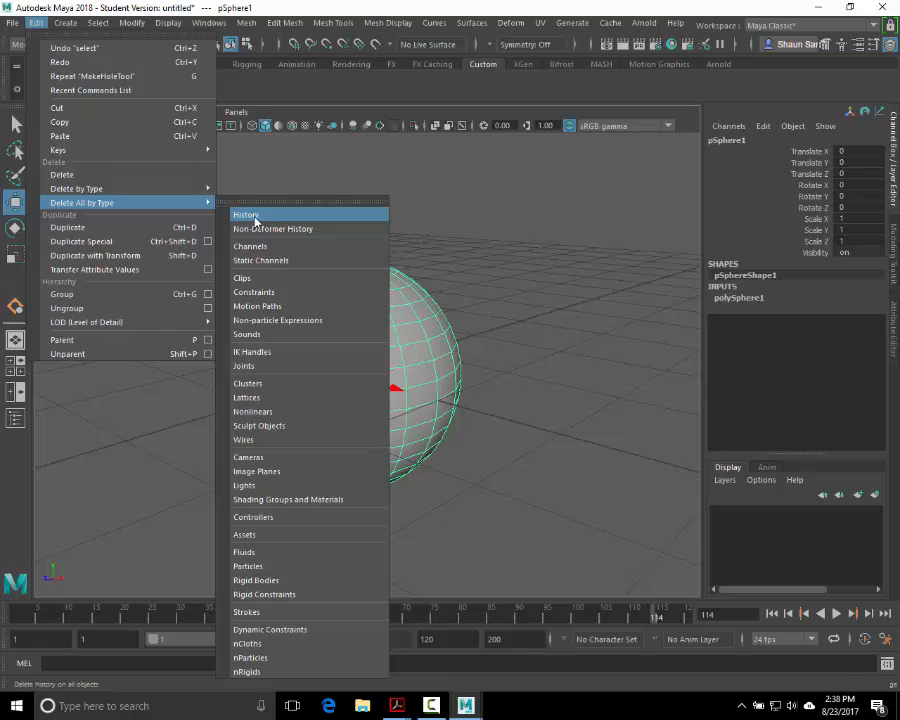
pyautogui.moveTo(169, 204)
pyautogui.click(277, 186)
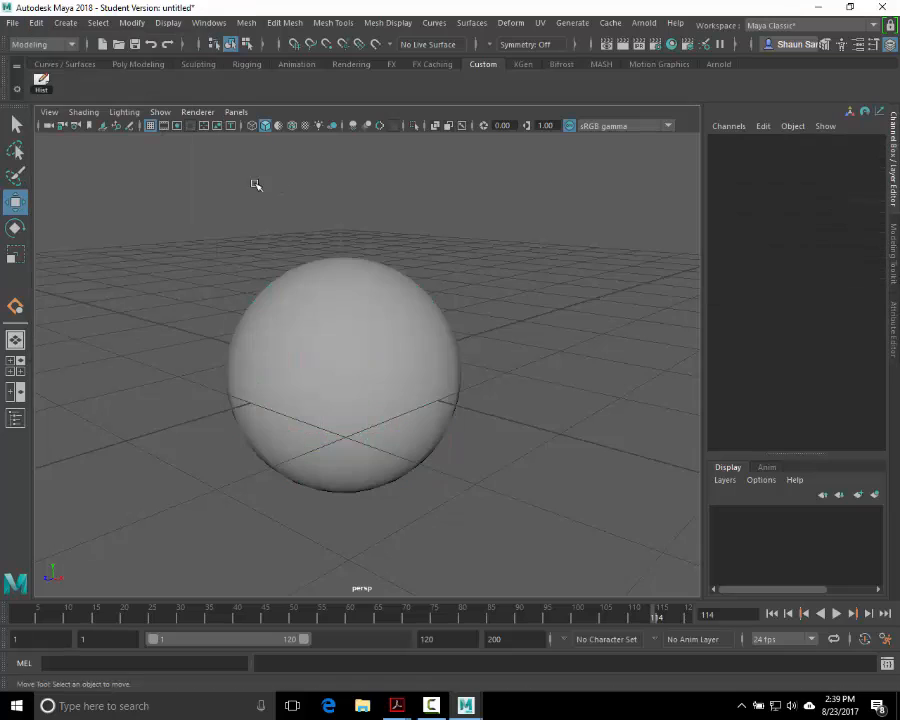
# Step: Test the History shelf shortcut by deleting the sphere's construction history, and undo the deletion
pyautogui.click(315, 331)
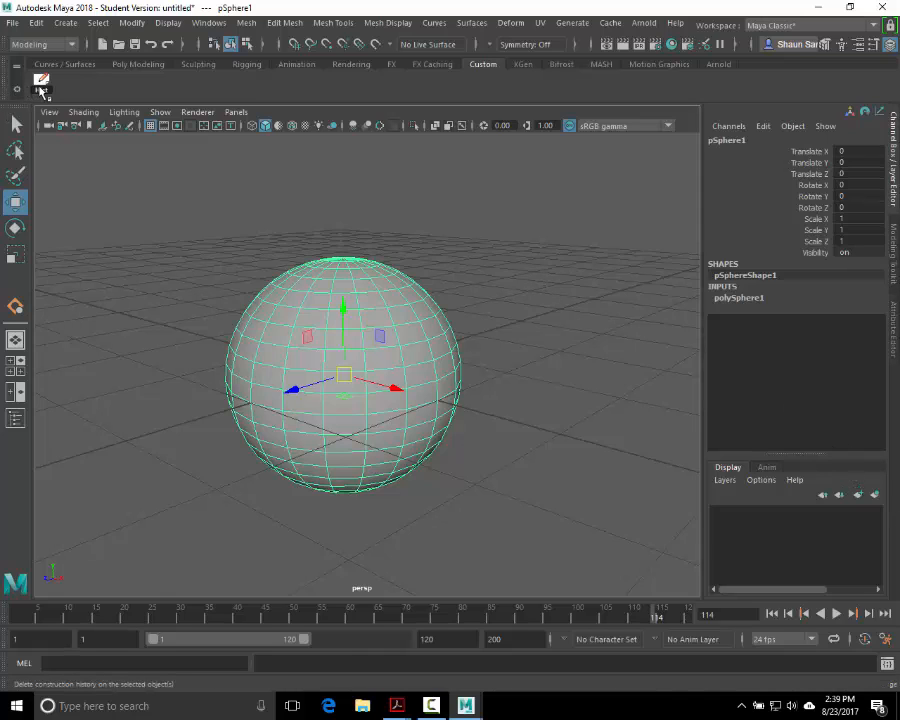
pyautogui.click(41, 87)
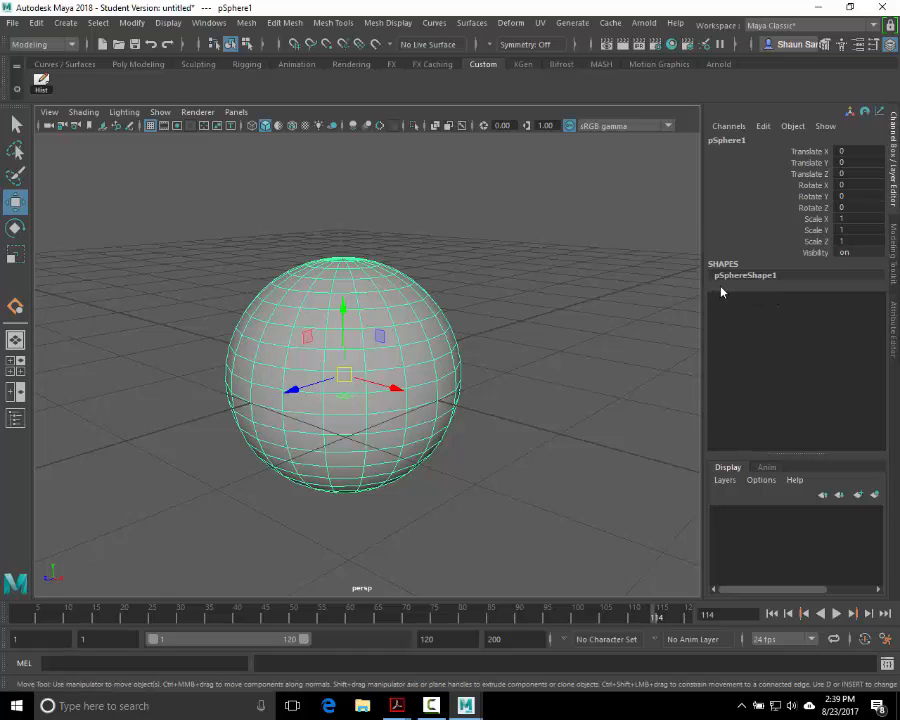
pyautogui.hotkey('ctrl', 'z')
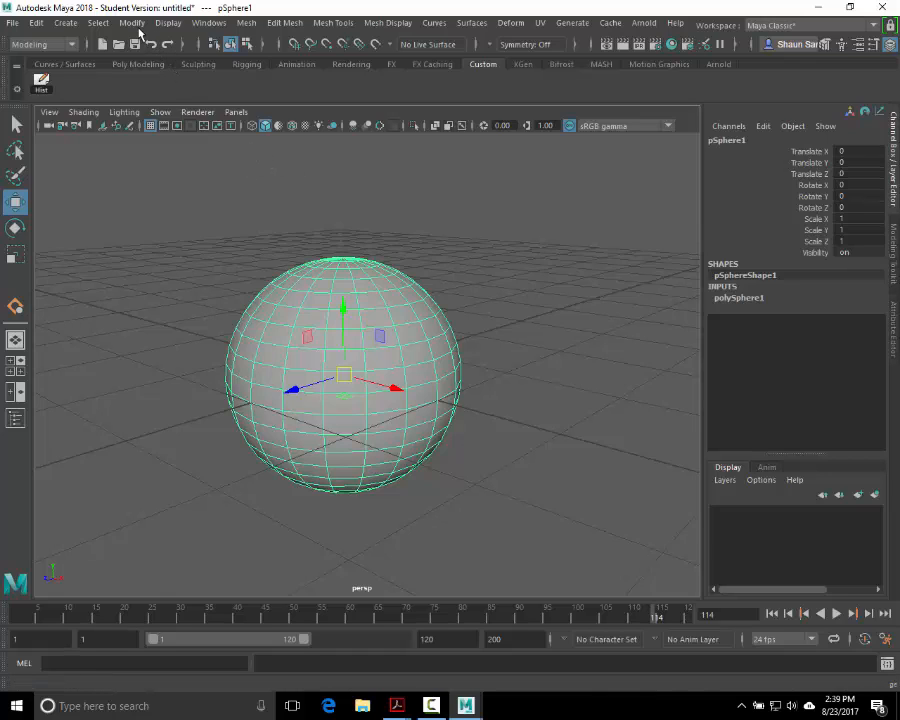
# Step: Add the Center Pivot and Outliner commands to the Custom shelf
pyautogui.click(136, 25)
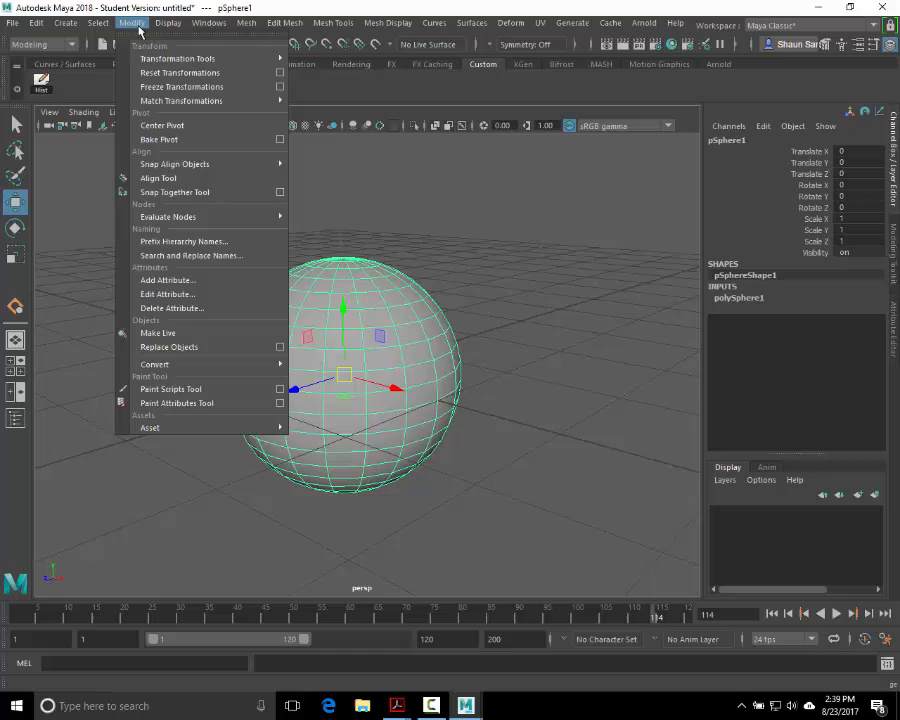
pyautogui.keyDown('ctrl'); pyautogui.keyDown('shift'); pyautogui.click(176, 125); pyautogui.keyUp('shift'); pyautogui.keyUp('ctrl')
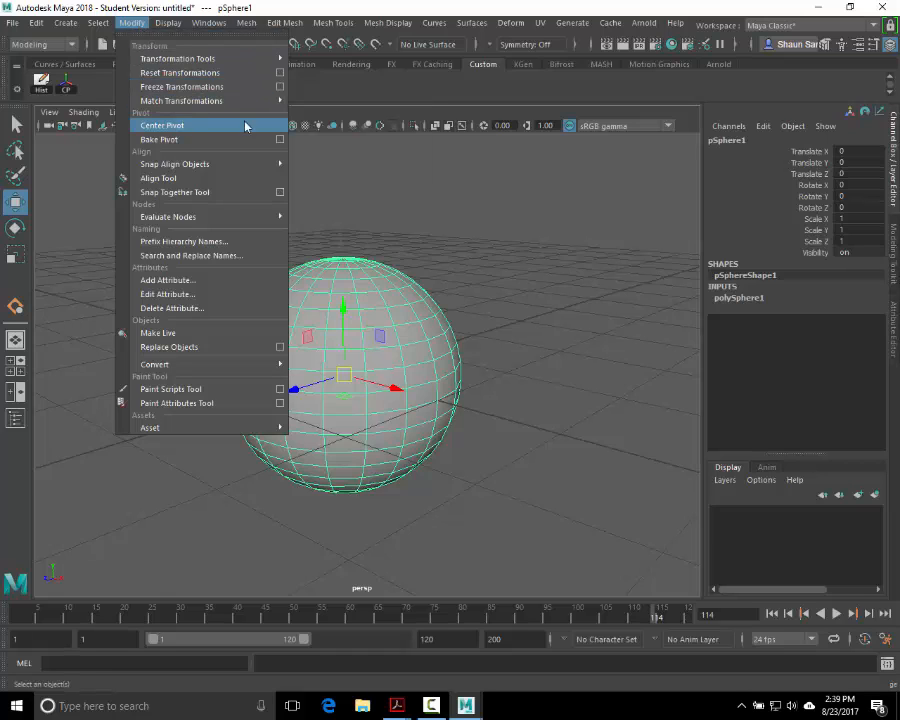
pyautogui.click(371, 100)
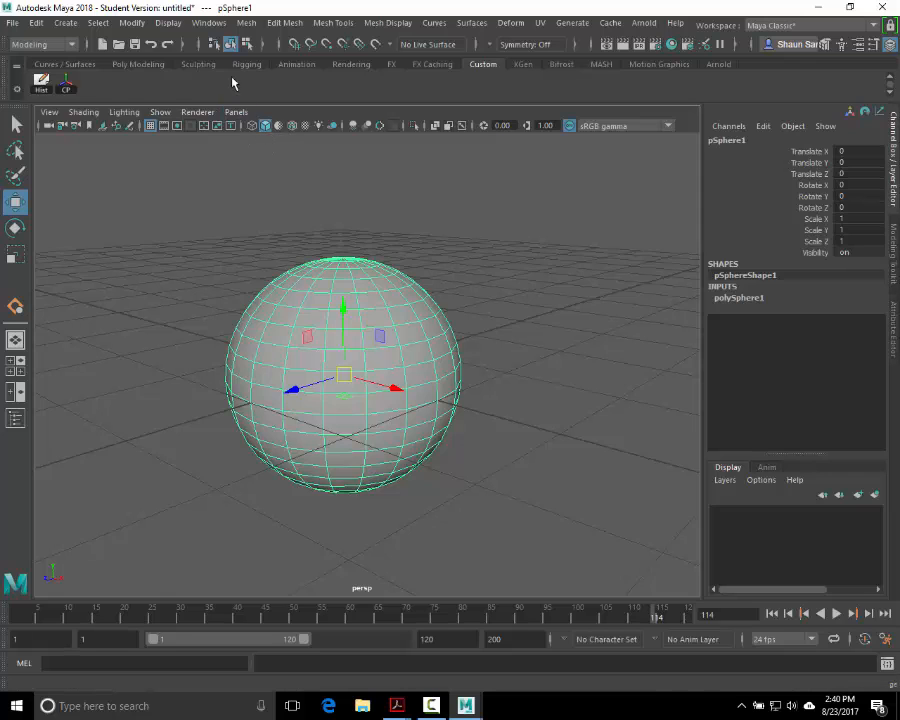
pyautogui.click(212, 24)
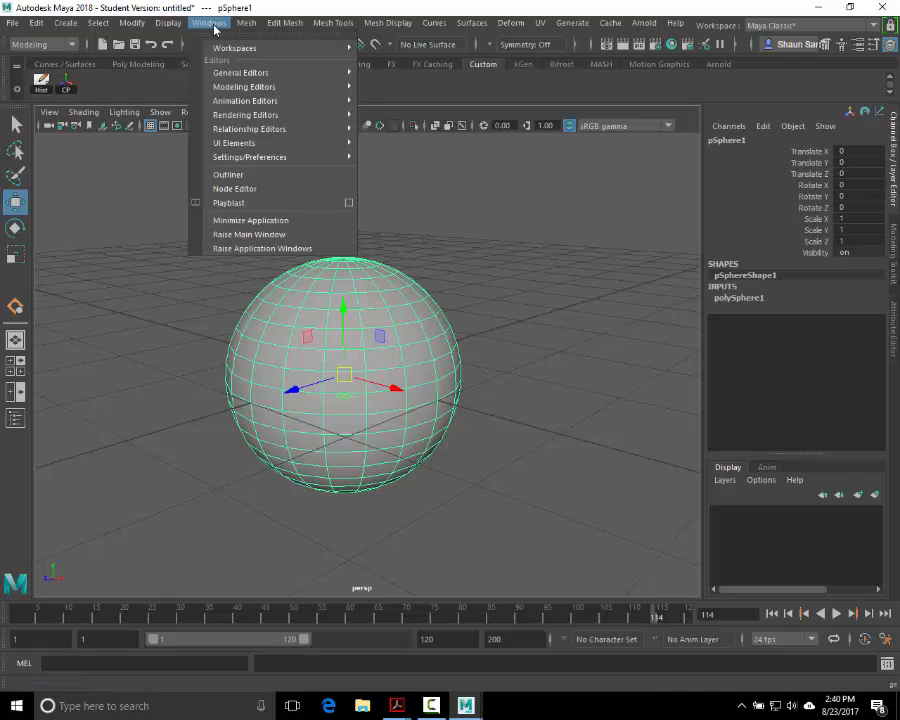
pyautogui.keyDown('ctrl'); pyautogui.keyDown('shift'); pyautogui.click(229, 176); pyautogui.keyUp('shift'); pyautogui.keyUp('ctrl')
pyautogui.moveTo(307, 75)
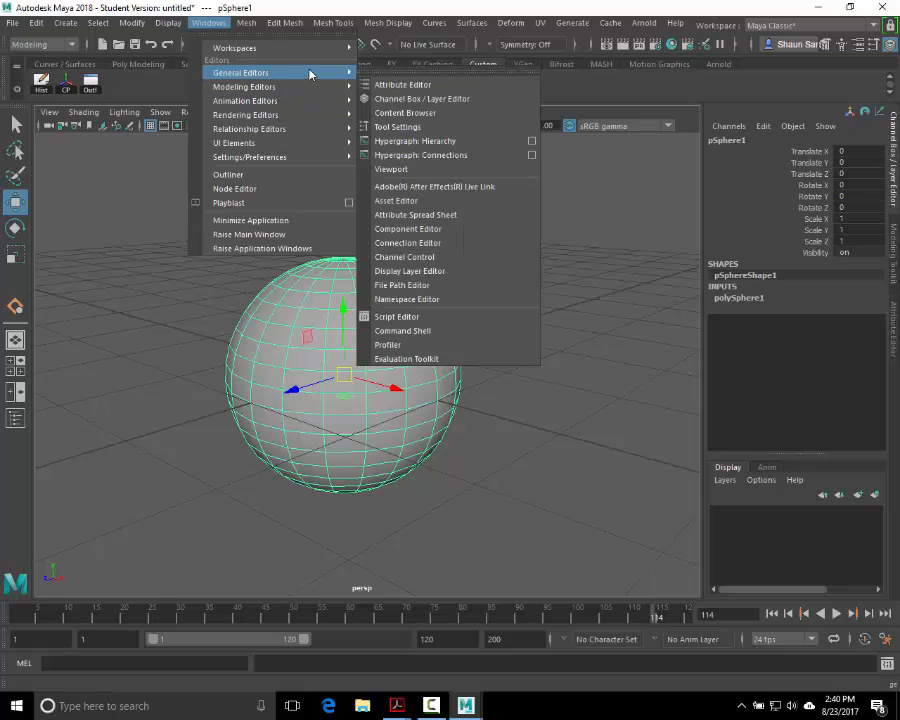
pyautogui.moveTo(283, 86)
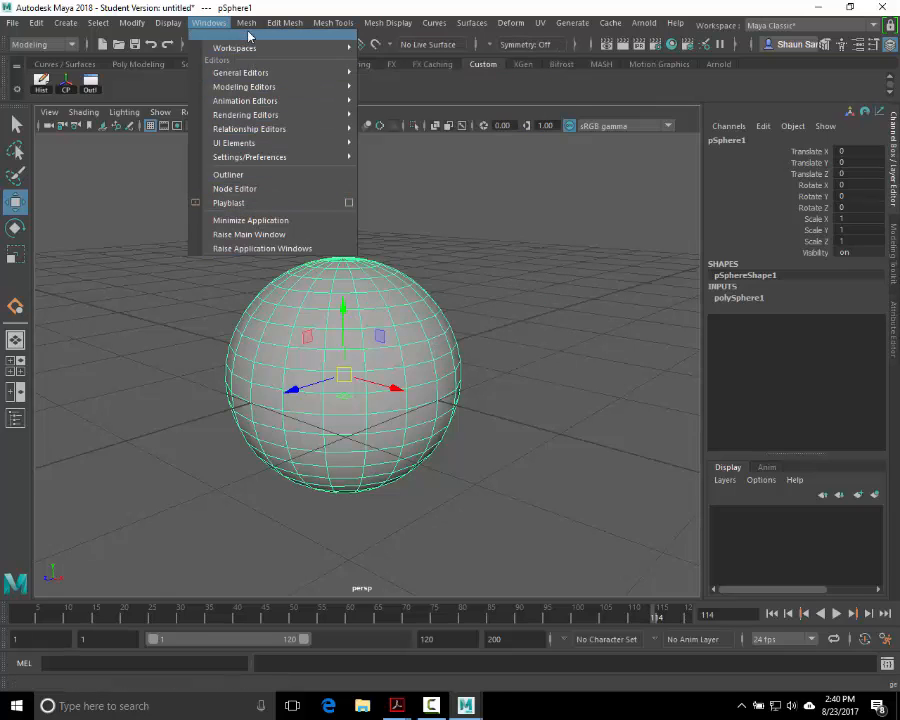
pyautogui.moveTo(246, 22)
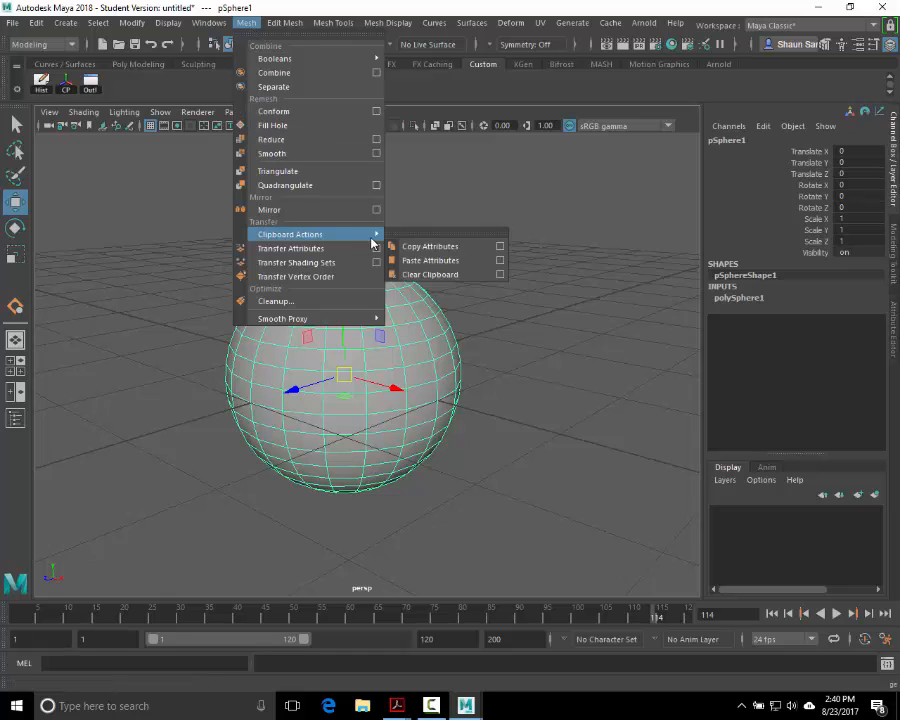
pyautogui.click(581, 222)
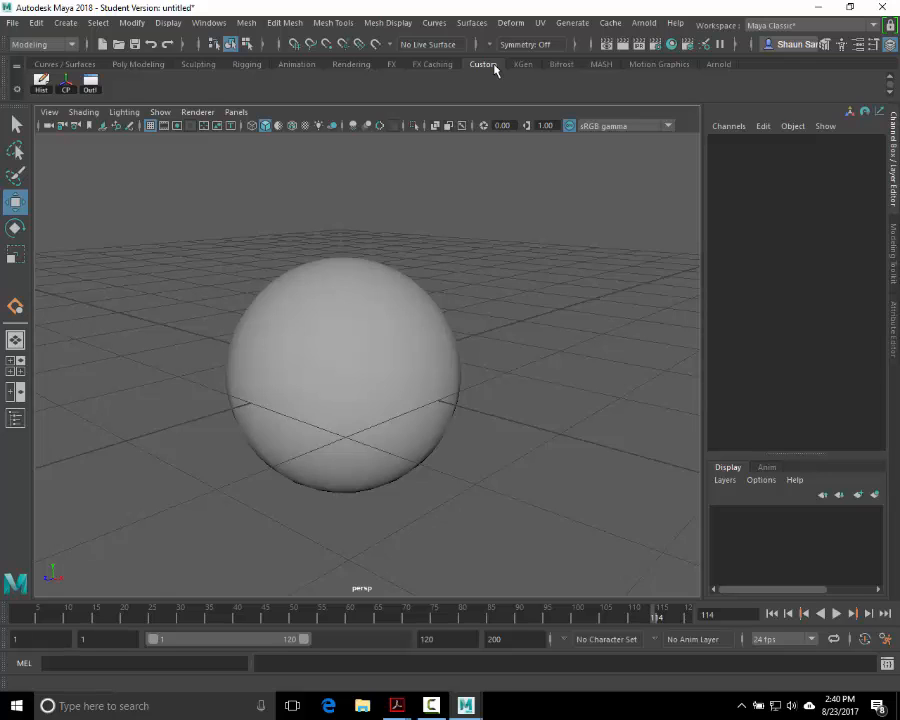
# Step: Rename the Custom shelf to the instructor's surname followed by "_Shelf" and save all shelves
pyautogui.click(17, 92)
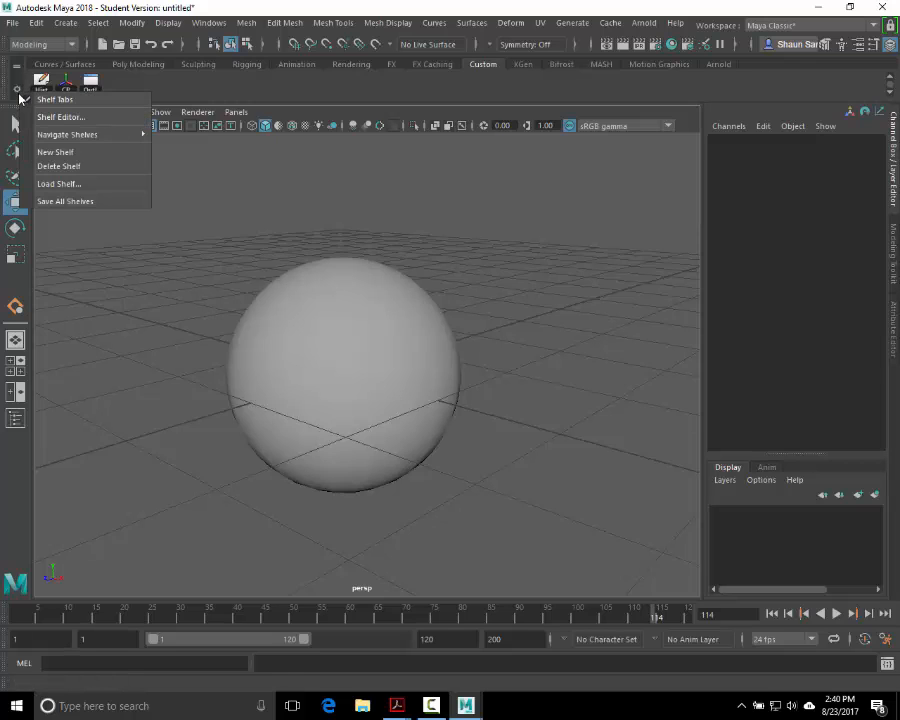
pyautogui.click(73, 121)
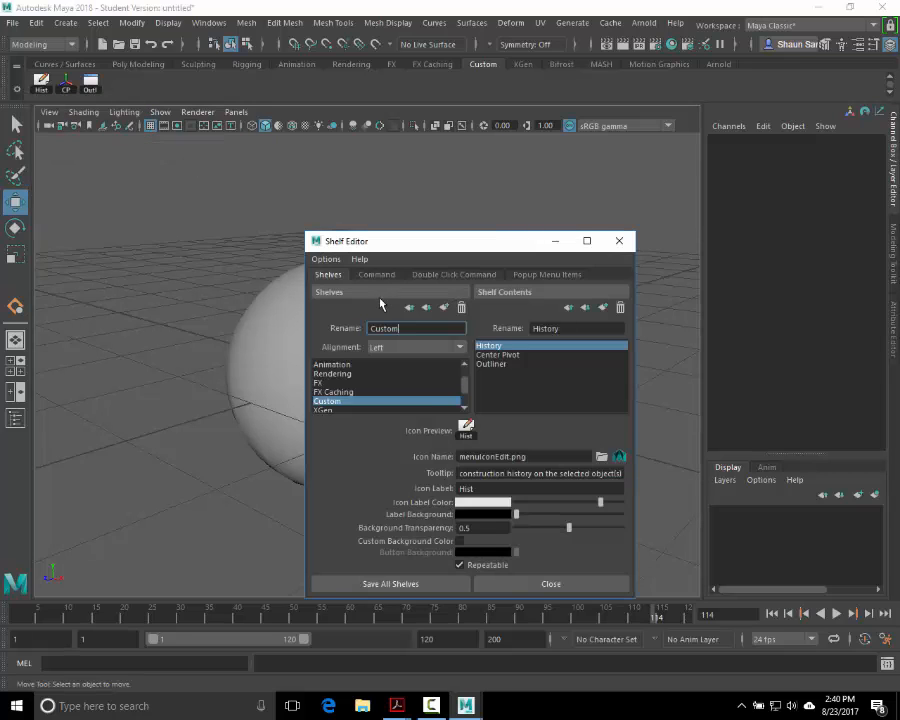
pyautogui.moveTo(443, 327); pyautogui.dragTo(350, 320)
pyautogui.write('Sarcona_Shelf')
pyautogui.press('Return')
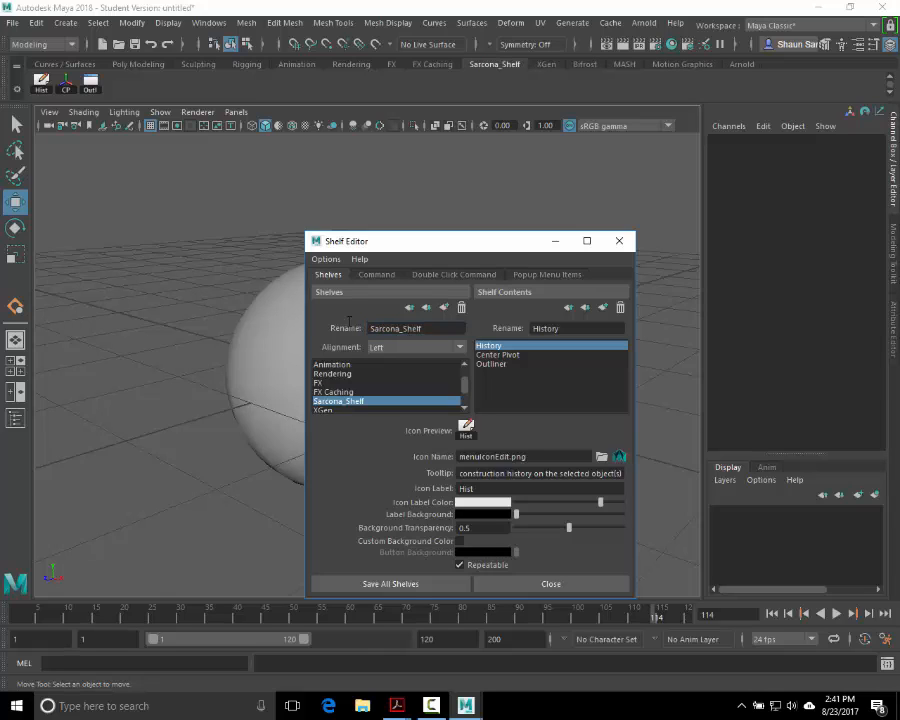
pyautogui.click(384, 584)
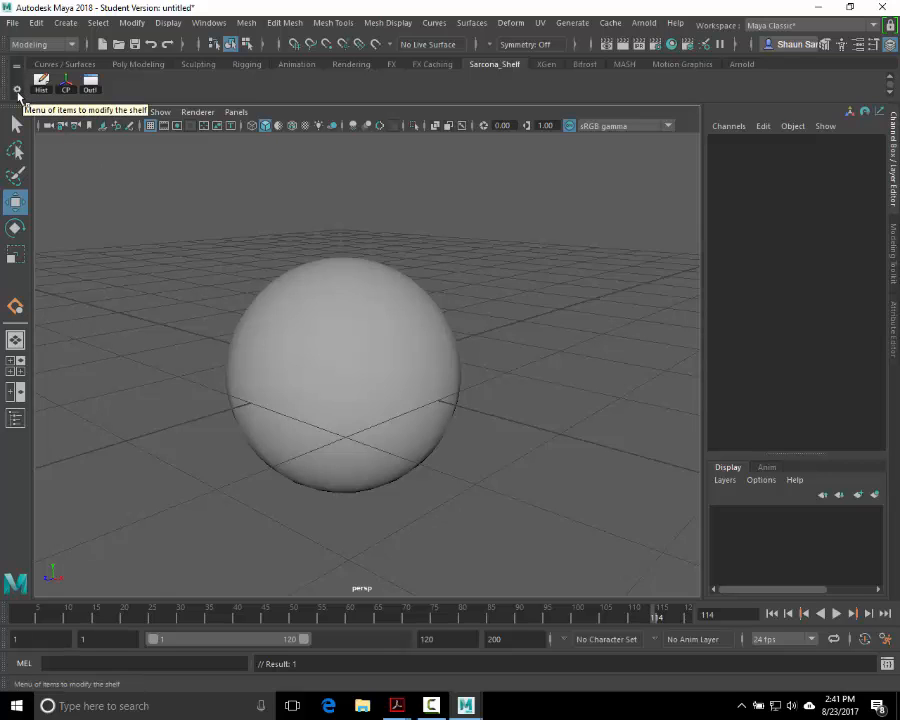
# Step: Try to rename the custom shelf in the Shelf Editor using a space instead of the underscore before "Shelf"
pyautogui.click(17, 91)
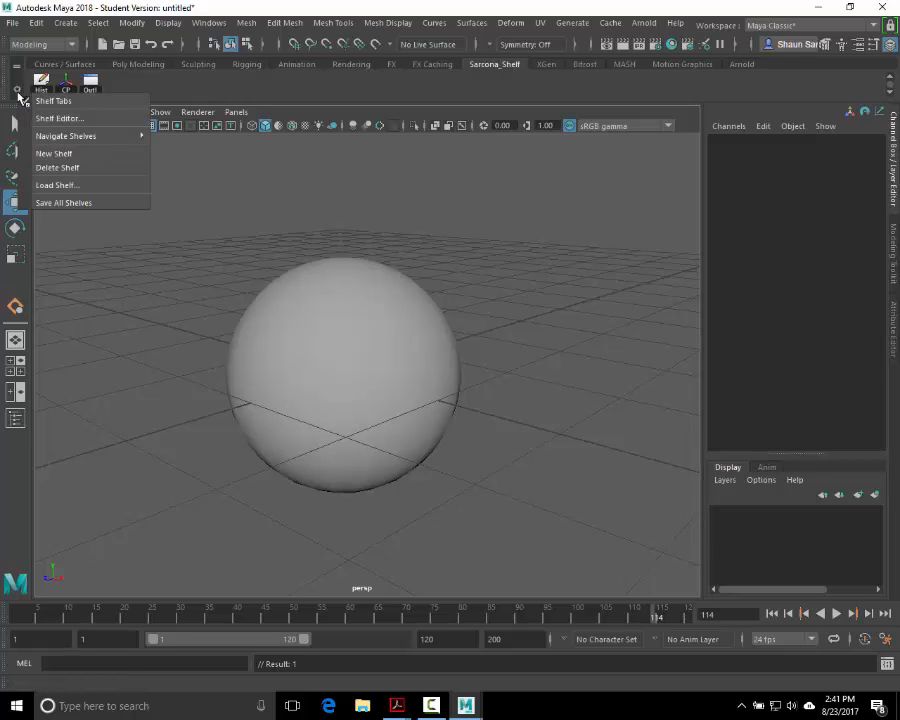
pyautogui.click(561, 329)
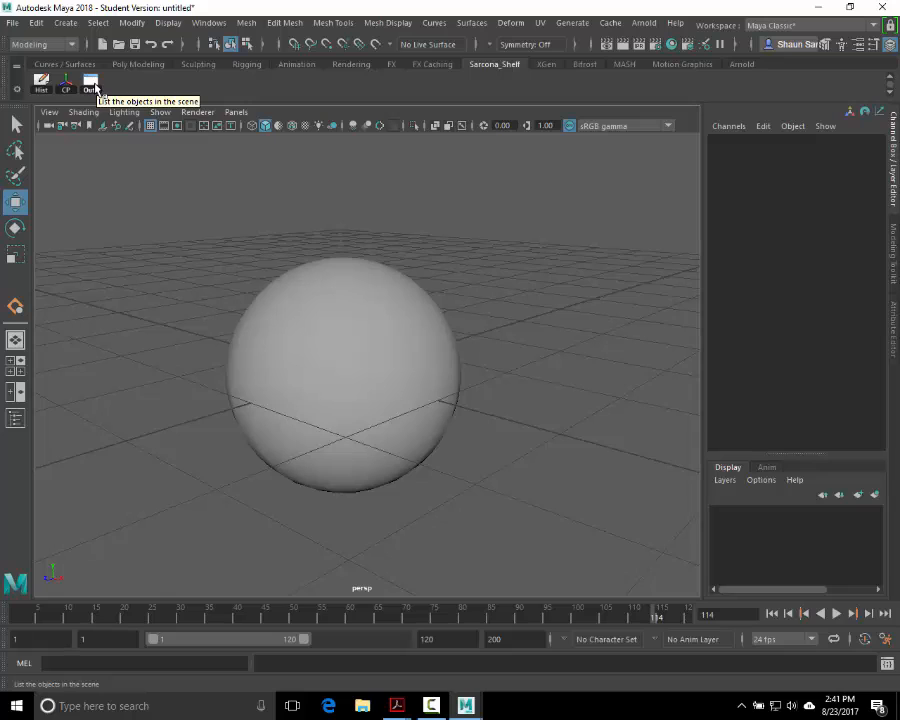
pyautogui.click(17, 88)
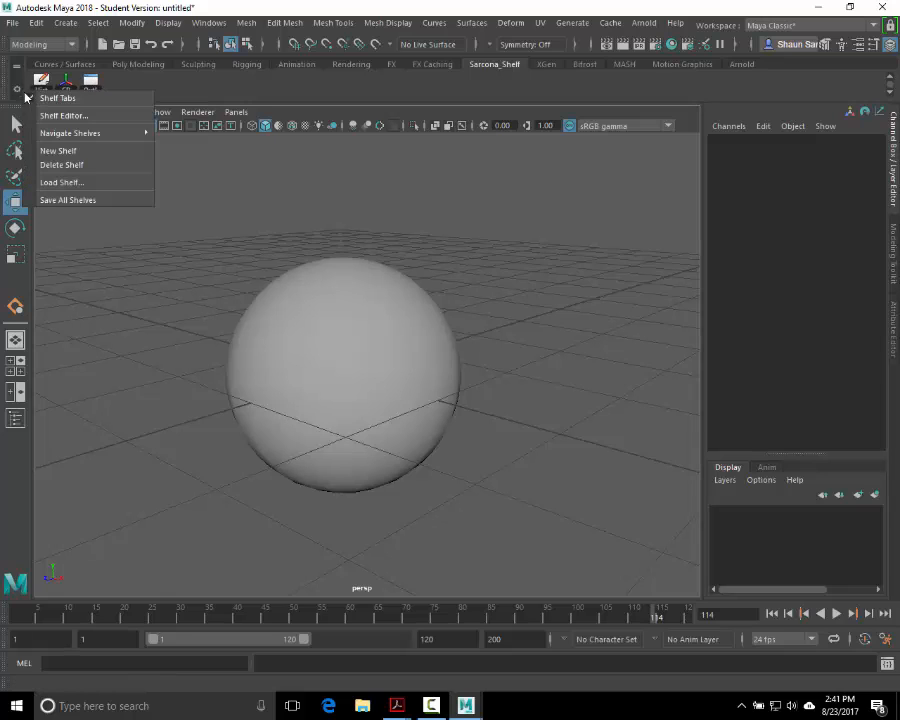
pyautogui.click(53, 117)
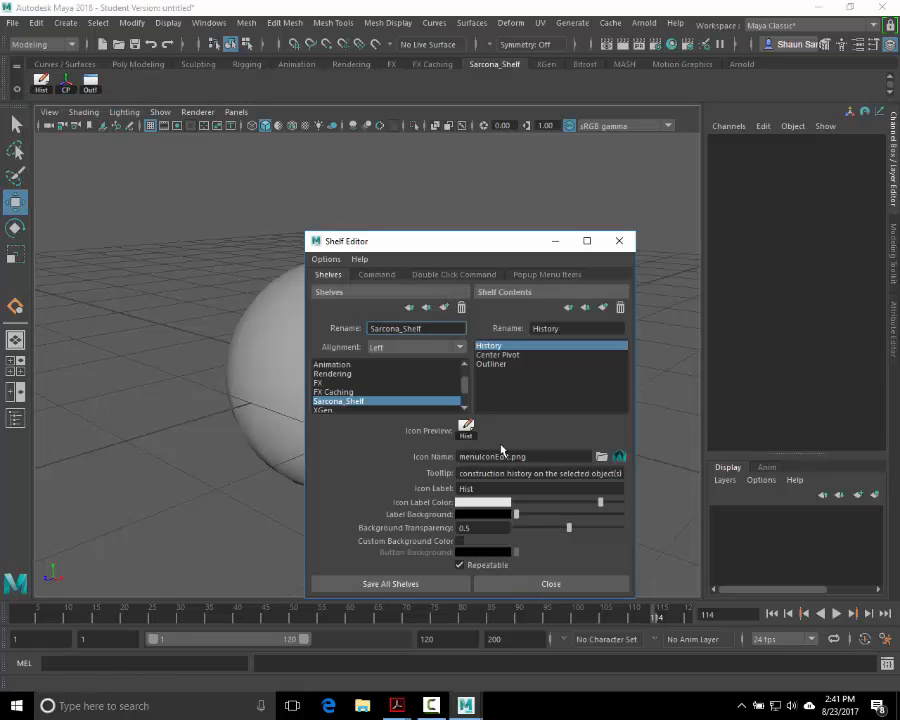
pyautogui.write('Sarcona Shelf')
pyautogui.press('Return')
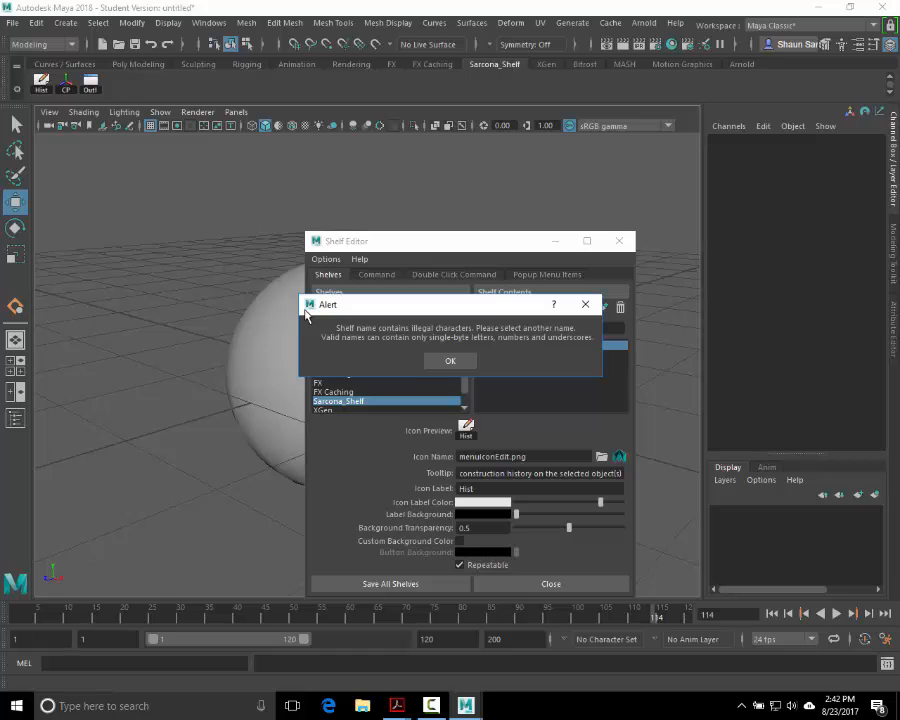
pyautogui.press('Return')
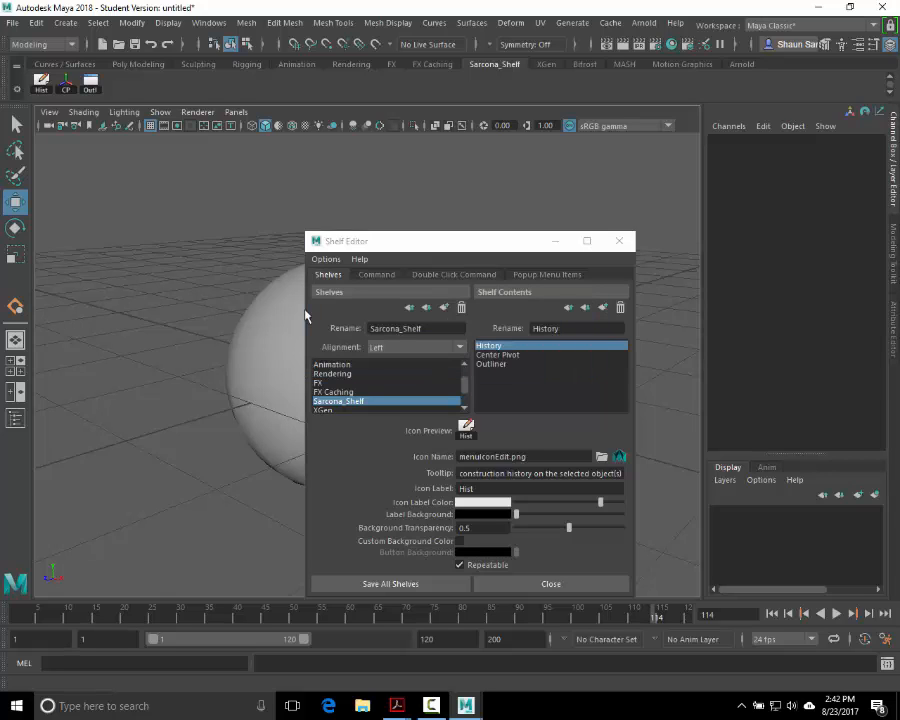
# Step: Save all shelves and open the Interface category of the Preferences
pyautogui.click(412, 585)
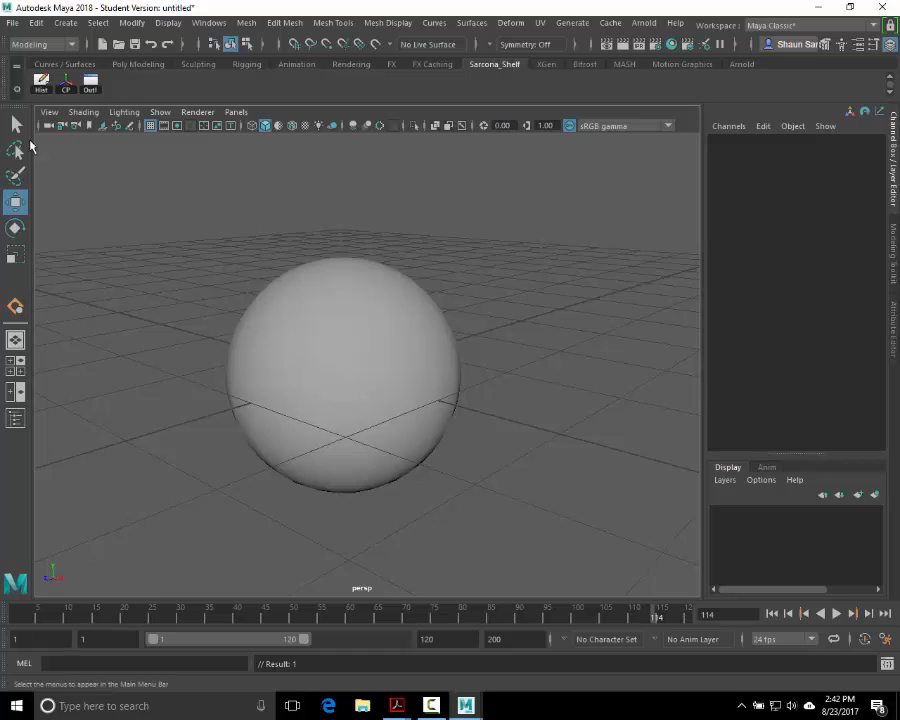
pyautogui.click(886, 640)
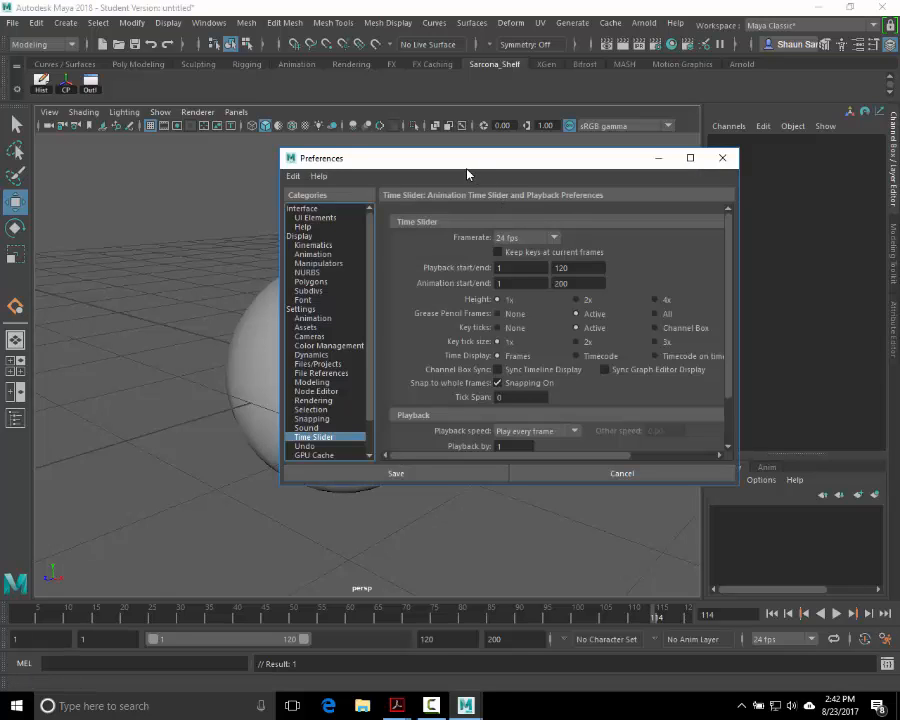
pyautogui.moveTo(463, 167); pyautogui.dragTo(457, 131)
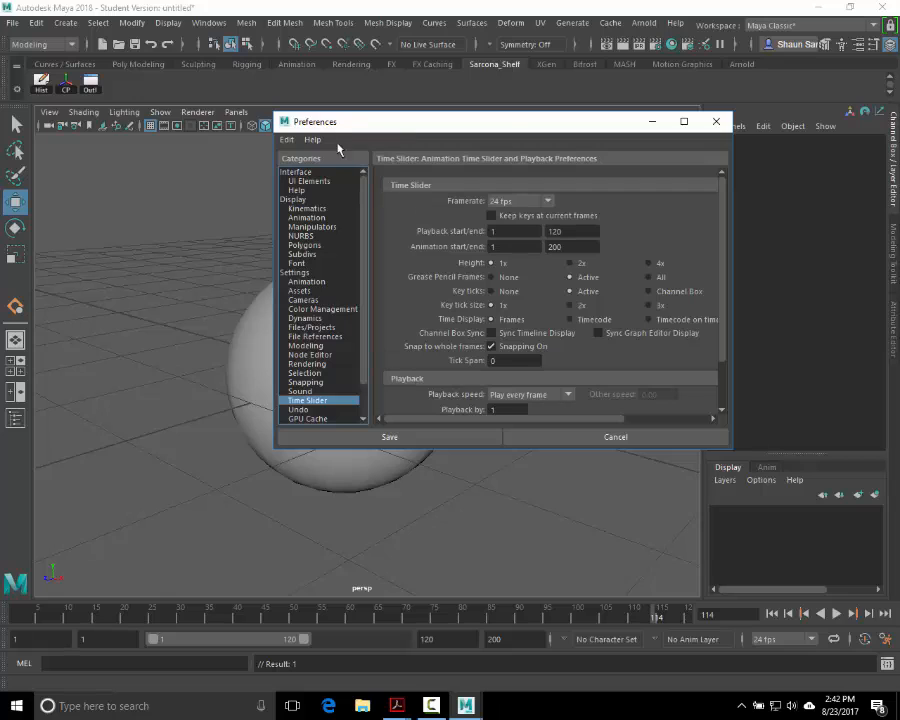
pyautogui.click(317, 174)
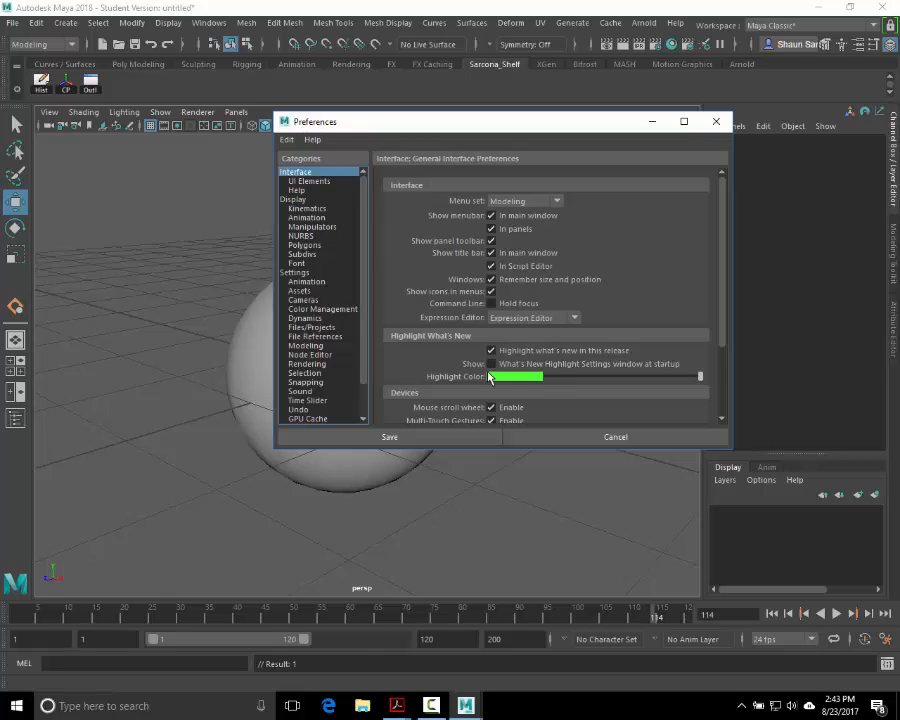
# Step: Examine the Modify, Select and Create menus for commands highlighted as new in this release
pyautogui.click(336, 31)
pyautogui.click(334, 27)
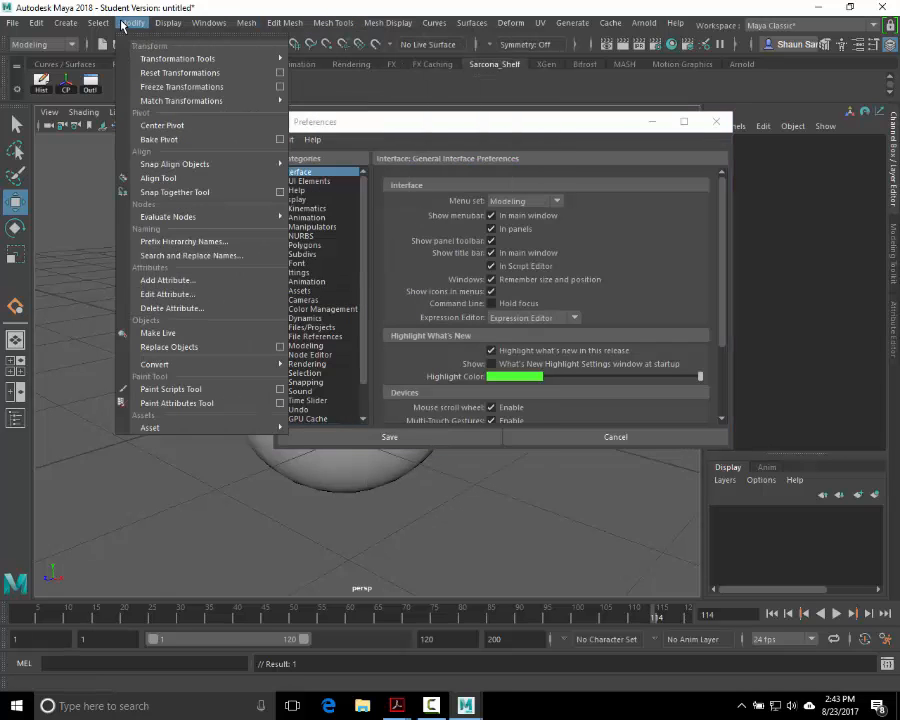
pyautogui.moveTo(80, 24)
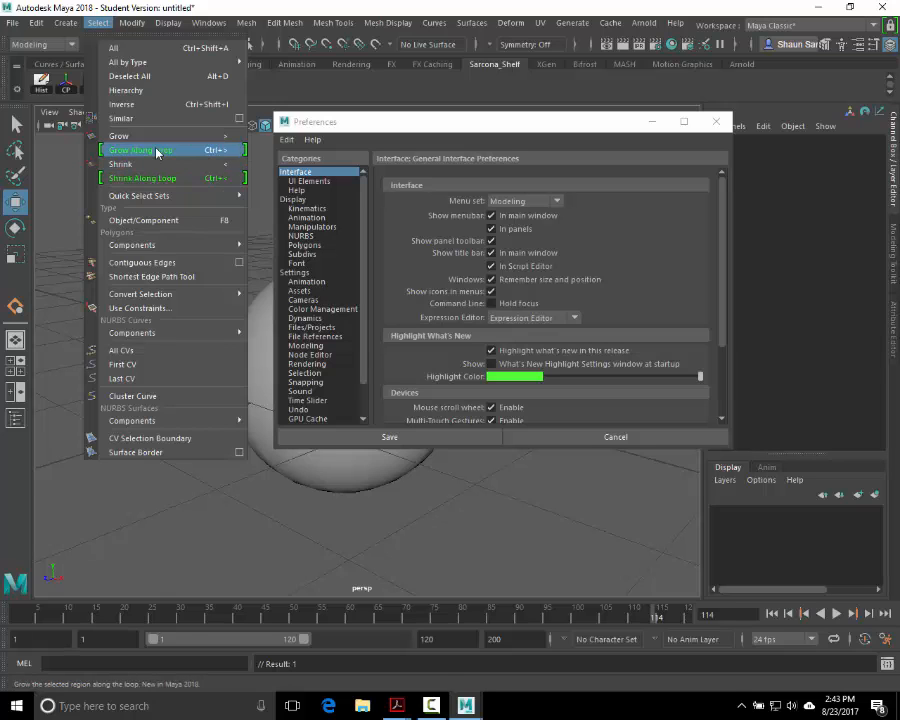
pyautogui.moveTo(114, 73)
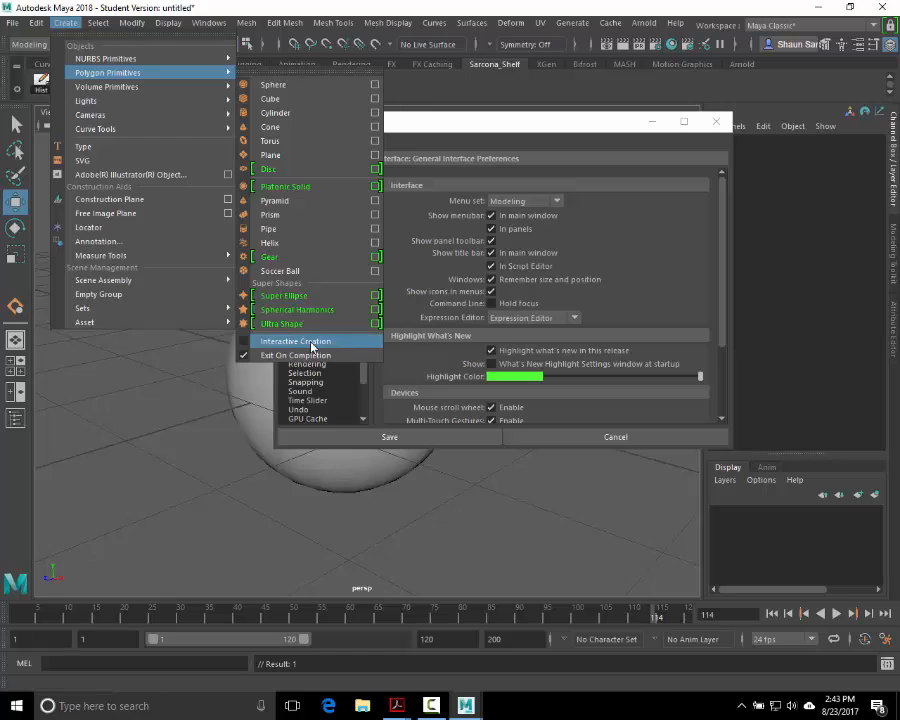
pyautogui.click(603, 131)
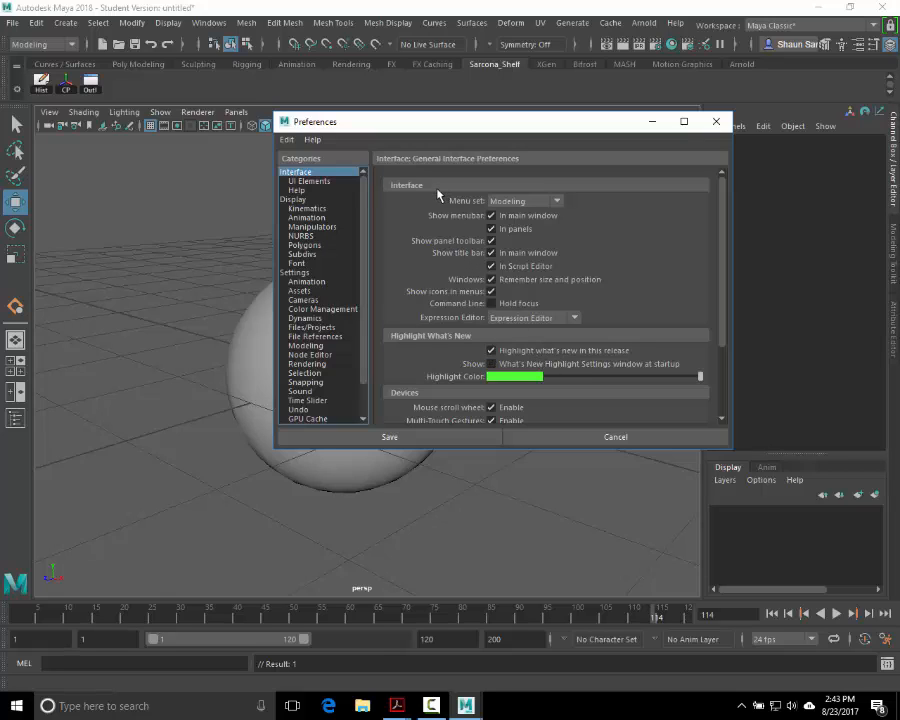
# Step: Hide the shelf through the UI Elements preferences and show it again
pyautogui.click(333, 184)
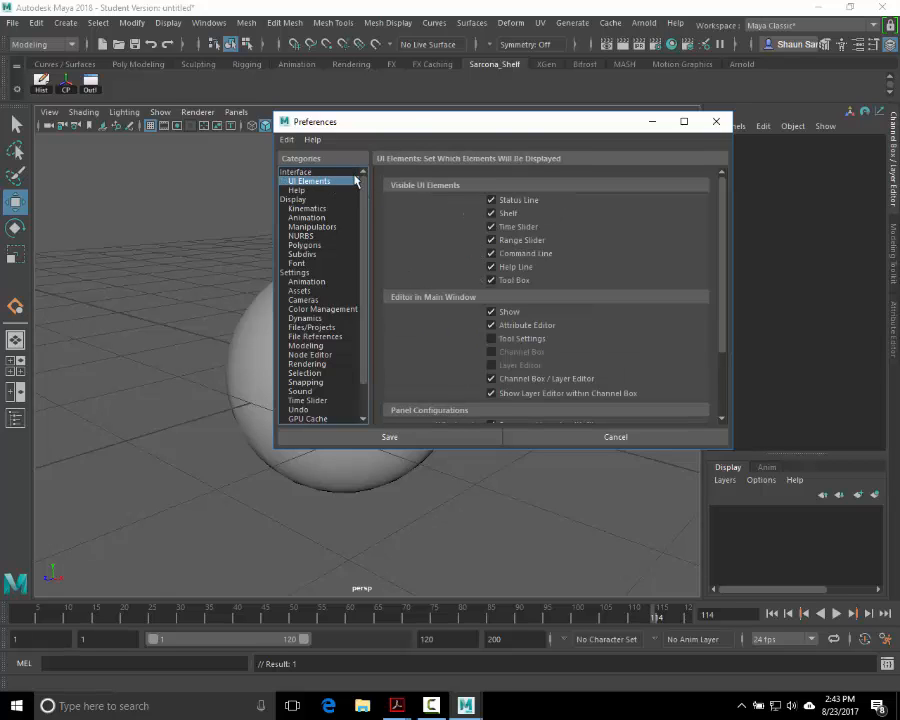
pyautogui.moveTo(412, 112); pyautogui.dragTo(324, 146)
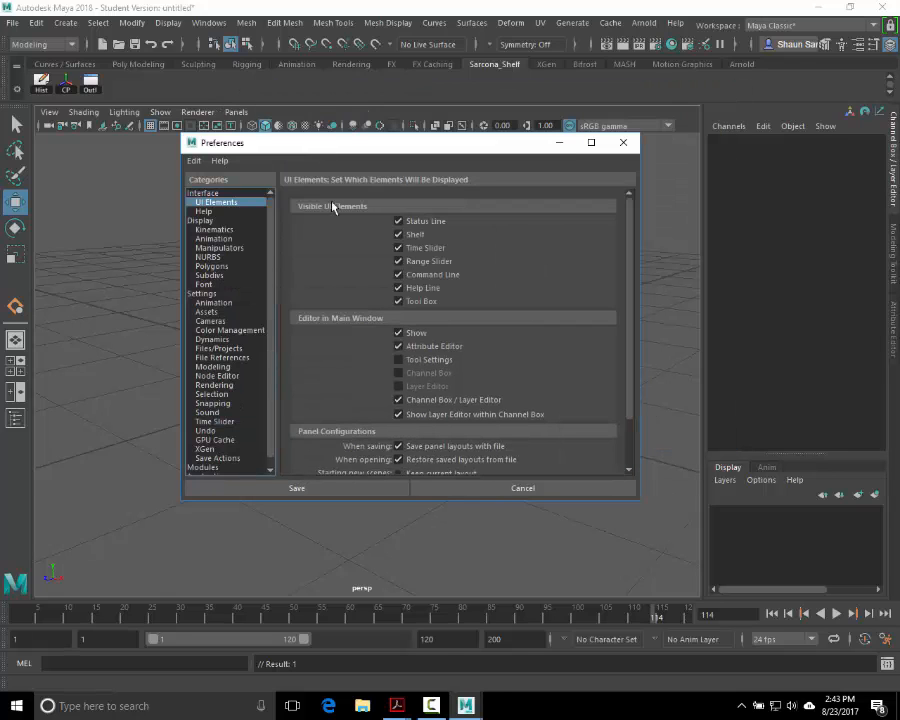
pyautogui.click(409, 236)
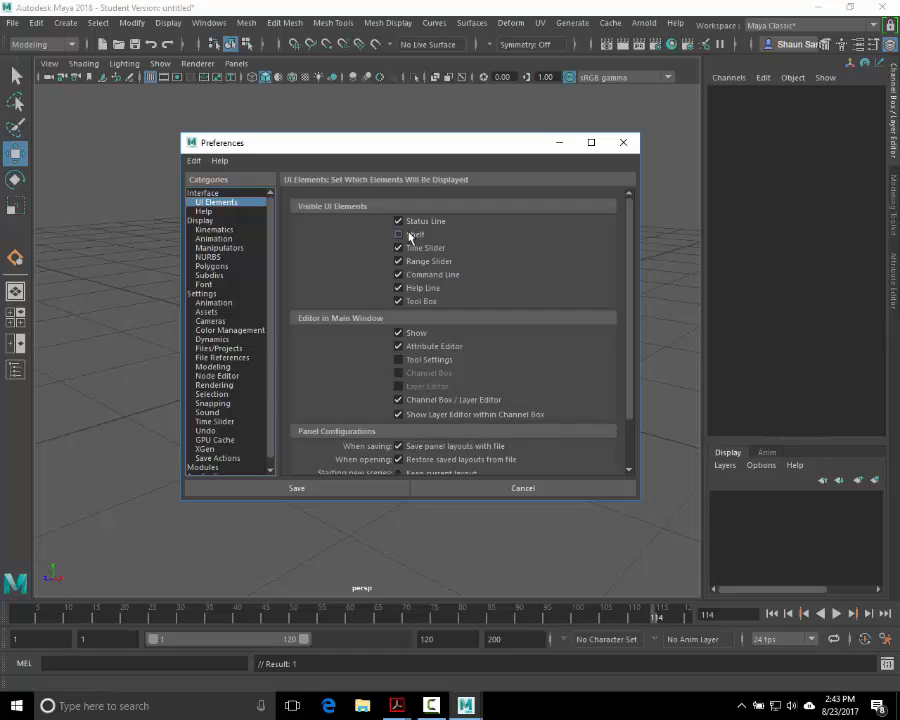
pyautogui.click(402, 237)
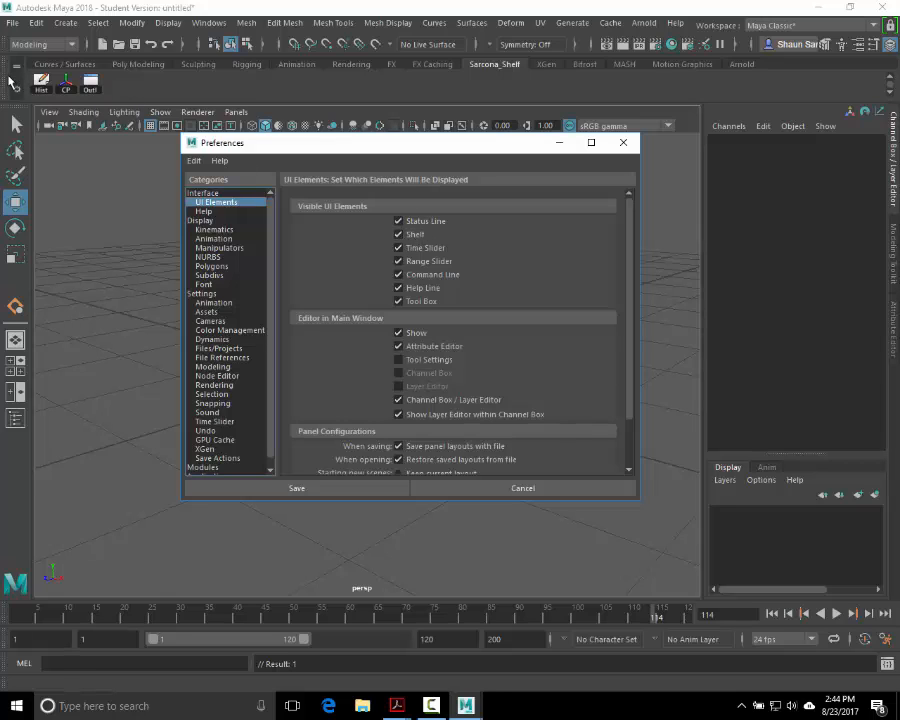
# Step: Detach the shelf from the main window into a floating window and close it
pyautogui.moveTo(6, 58); pyautogui.dragTo(140, 125)
pyautogui.moveTo(661, 121); pyautogui.dragTo(540, 117)
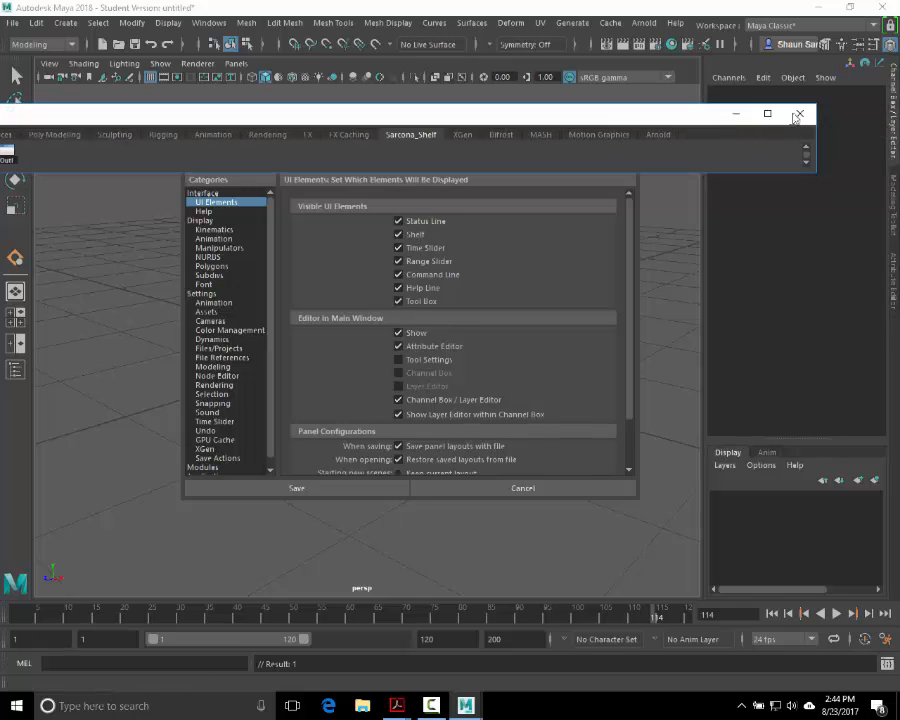
pyautogui.click(796, 114)
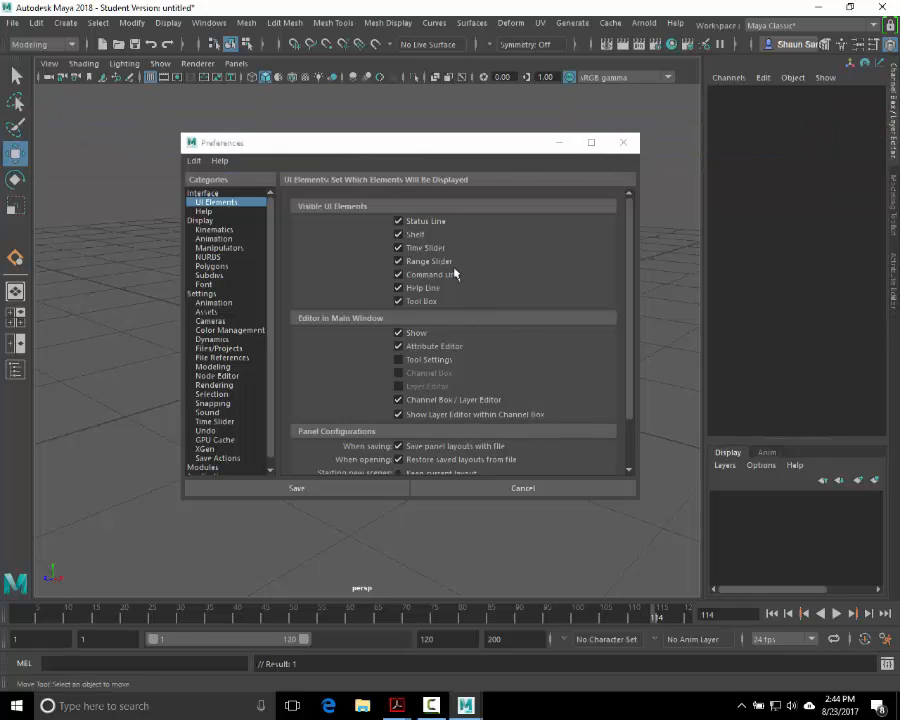
# Step: Restore the floating shelf through the UI Elements preferences and check its list of available shelves
pyautogui.click(412, 236)
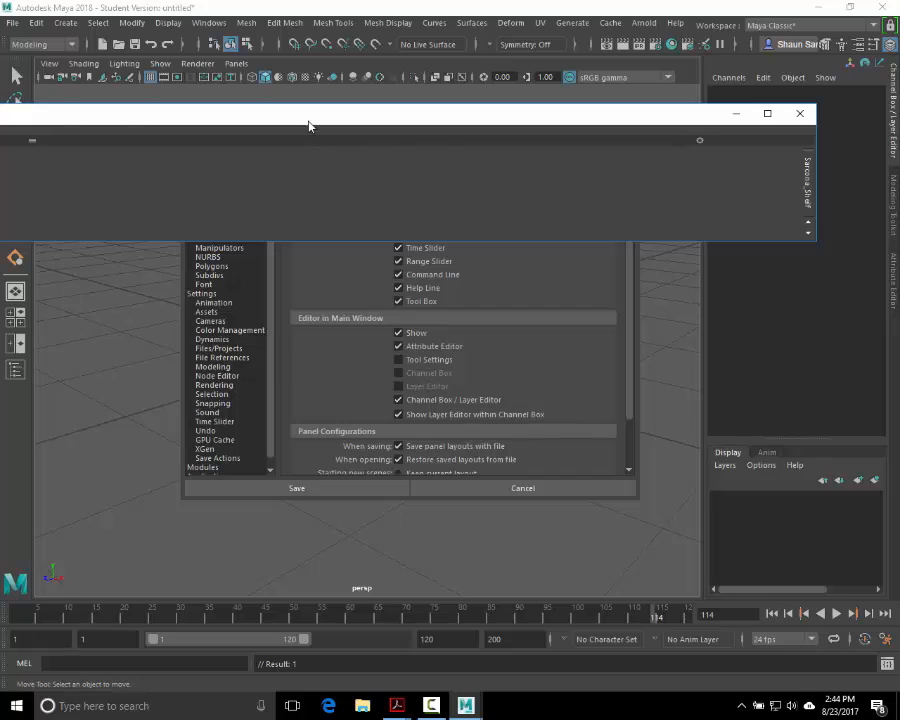
pyautogui.moveTo(307, 121); pyautogui.dragTo(521, 121)
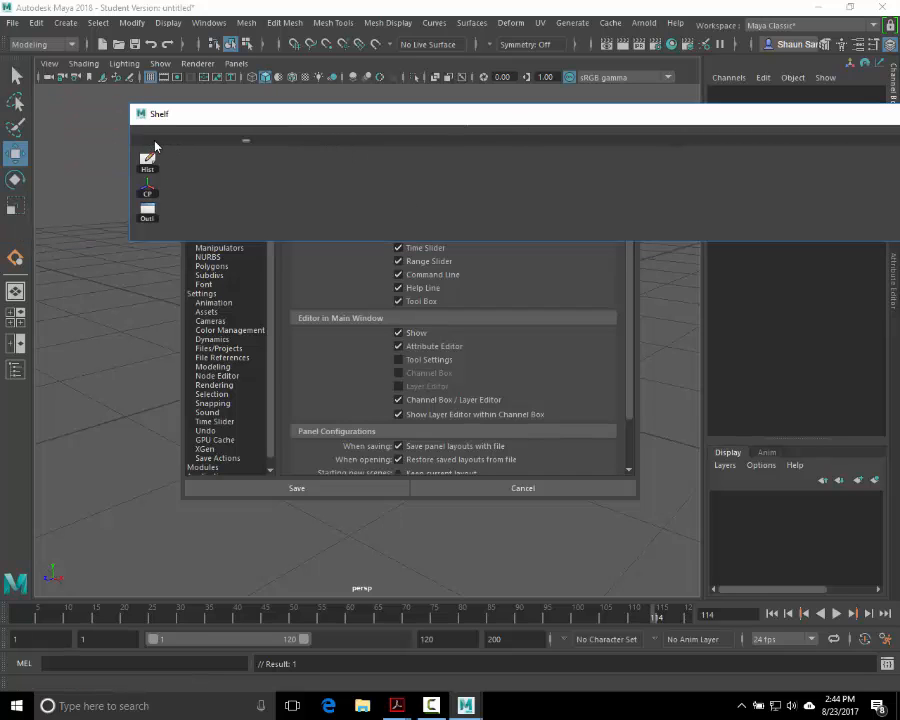
pyautogui.click(247, 141)
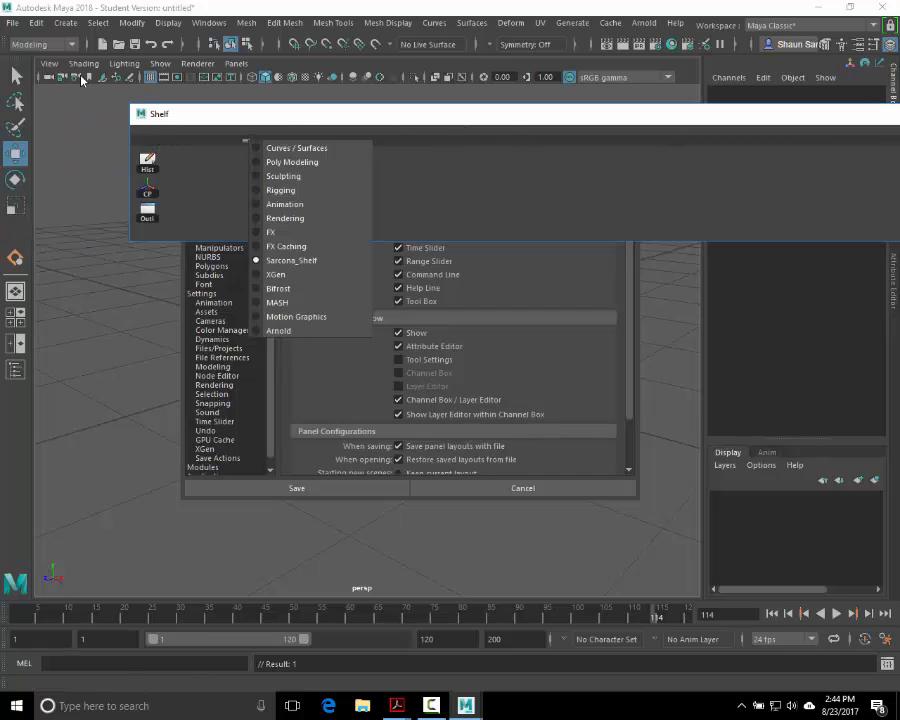
pyautogui.click(228, 142)
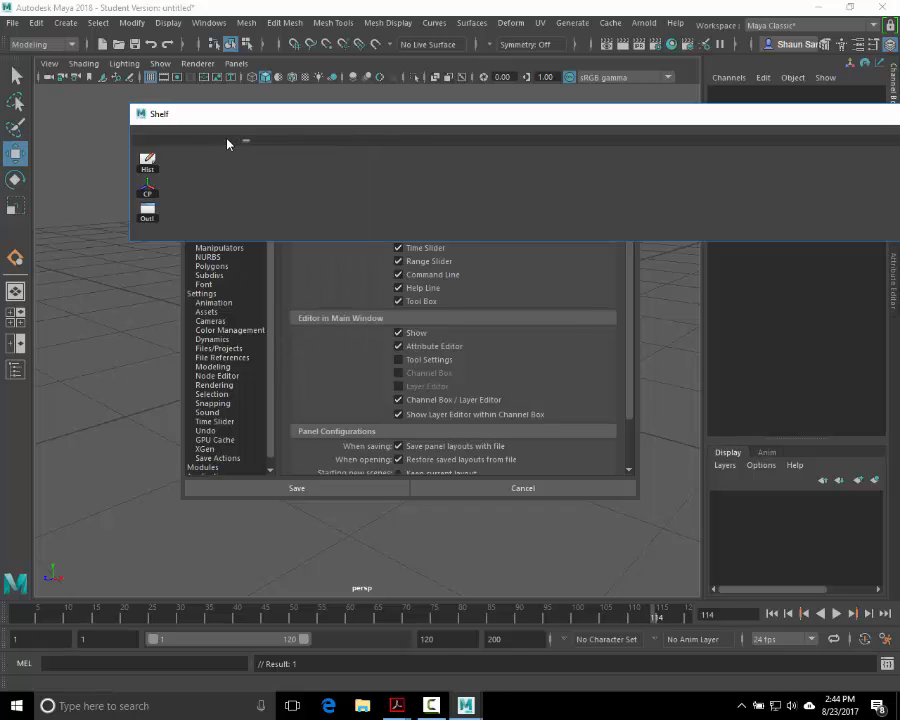
pyautogui.moveTo(157, 119); pyautogui.dragTo(143, 109)
pyautogui.doubleClick(143, 109)
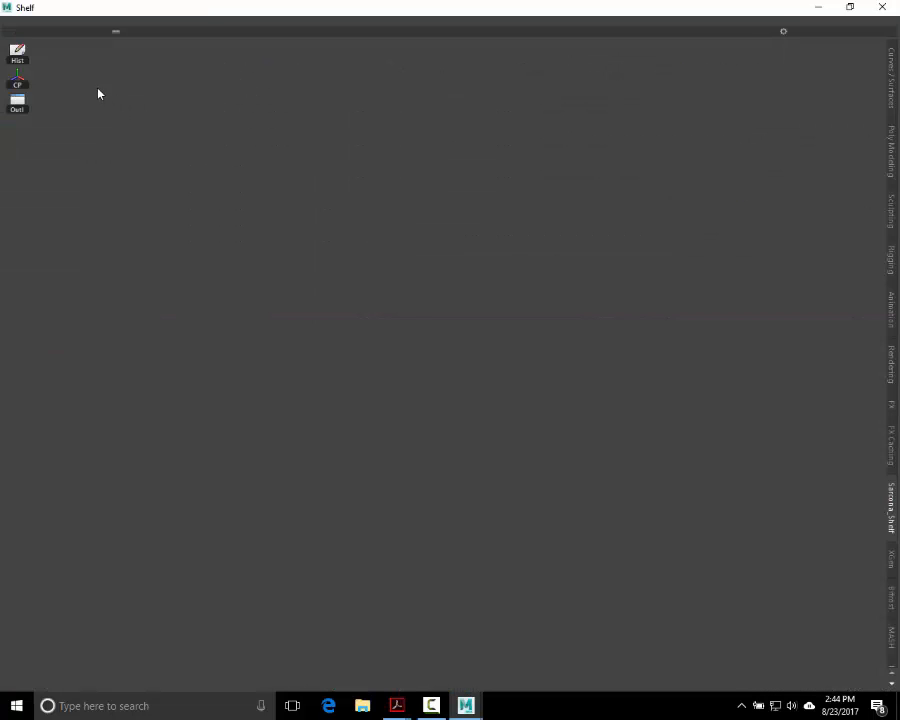
pyautogui.doubleClick(163, 6)
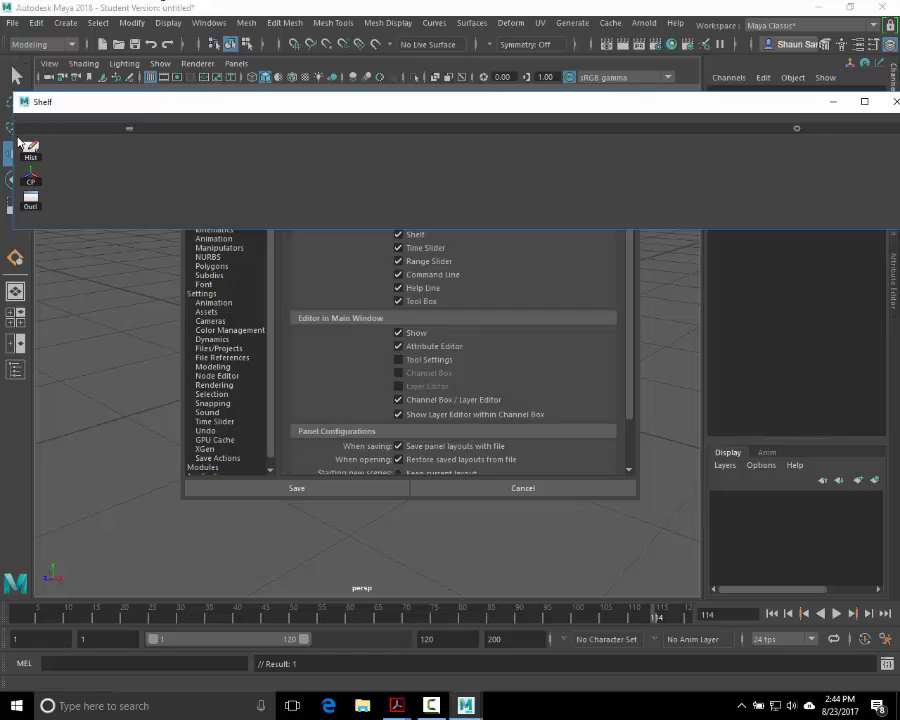
# Step: Shrink the floating shelf window to a compact width, check its options, and close it
pyautogui.moveTo(14, 94); pyautogui.dragTo(764, 207)
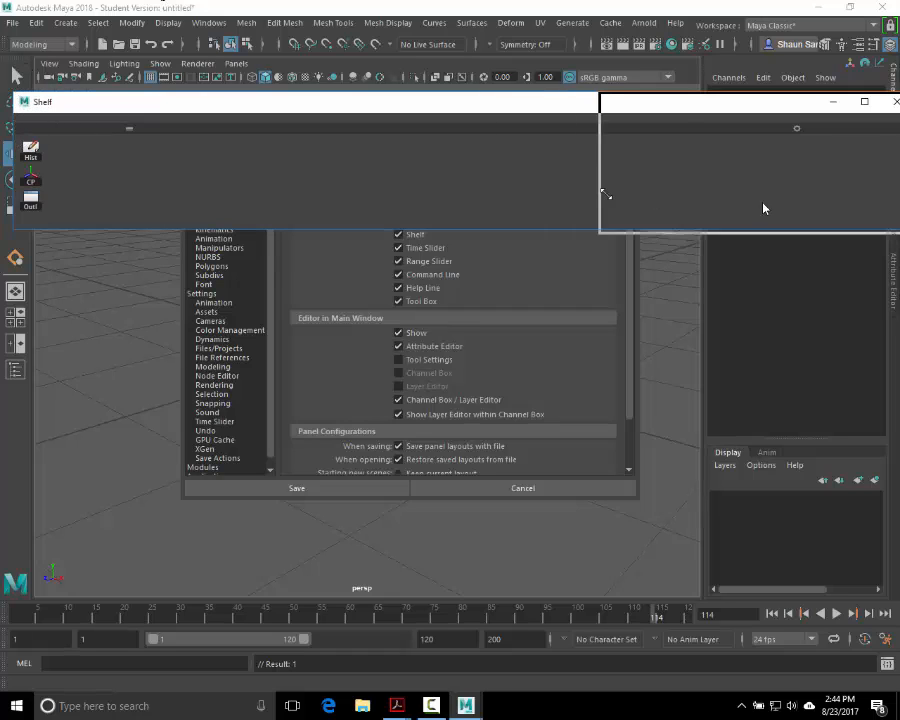
pyautogui.moveTo(782, 108); pyautogui.dragTo(303, 119)
pyautogui.click(398, 139)
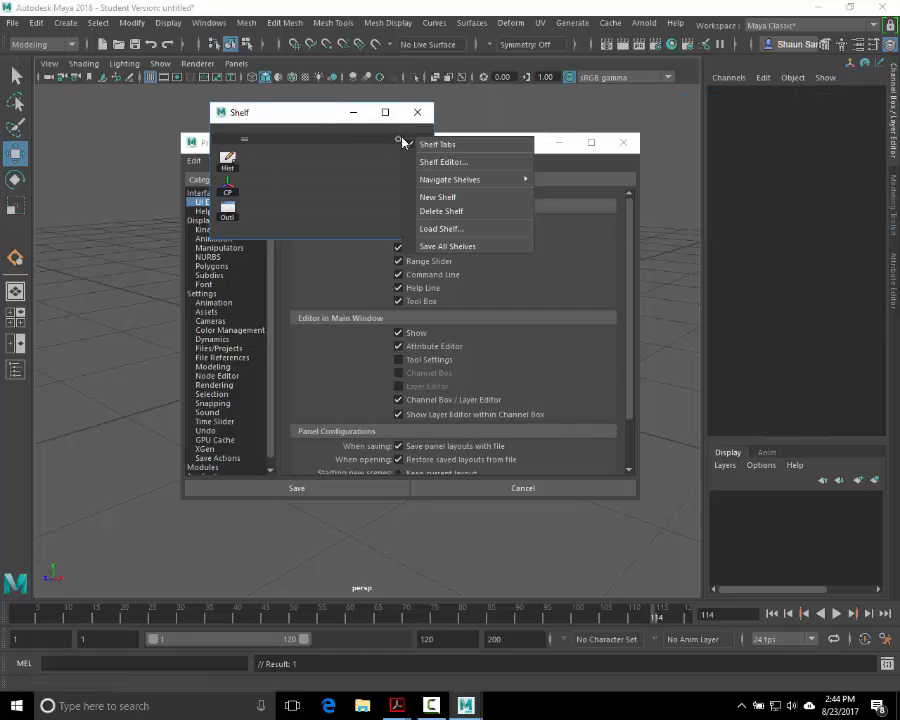
pyautogui.click(430, 145)
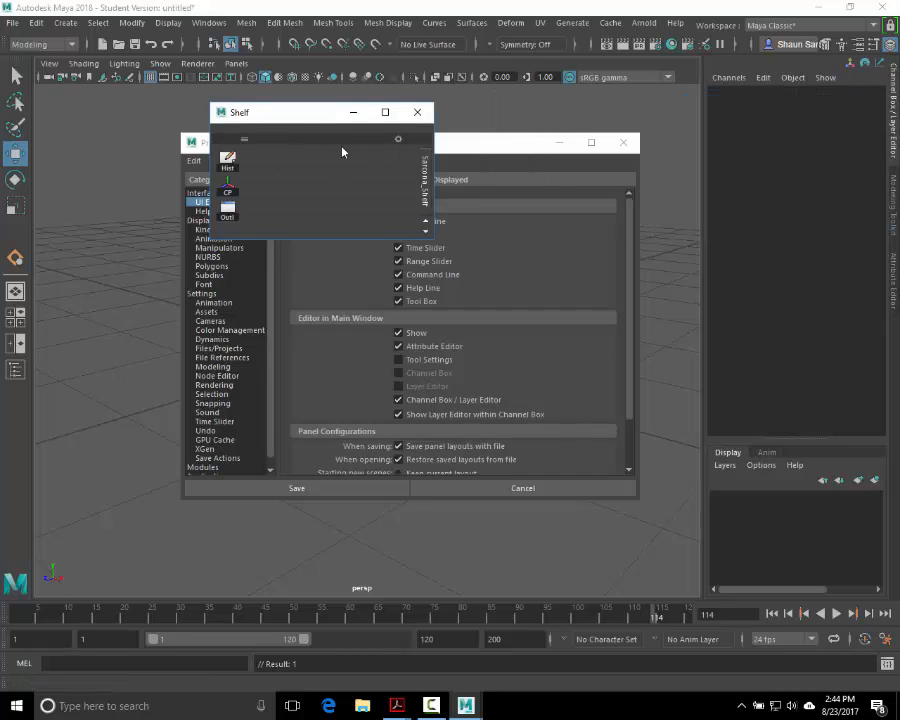
pyautogui.click(417, 112)
pyautogui.moveTo(440, 148); pyautogui.dragTo(402, 128)
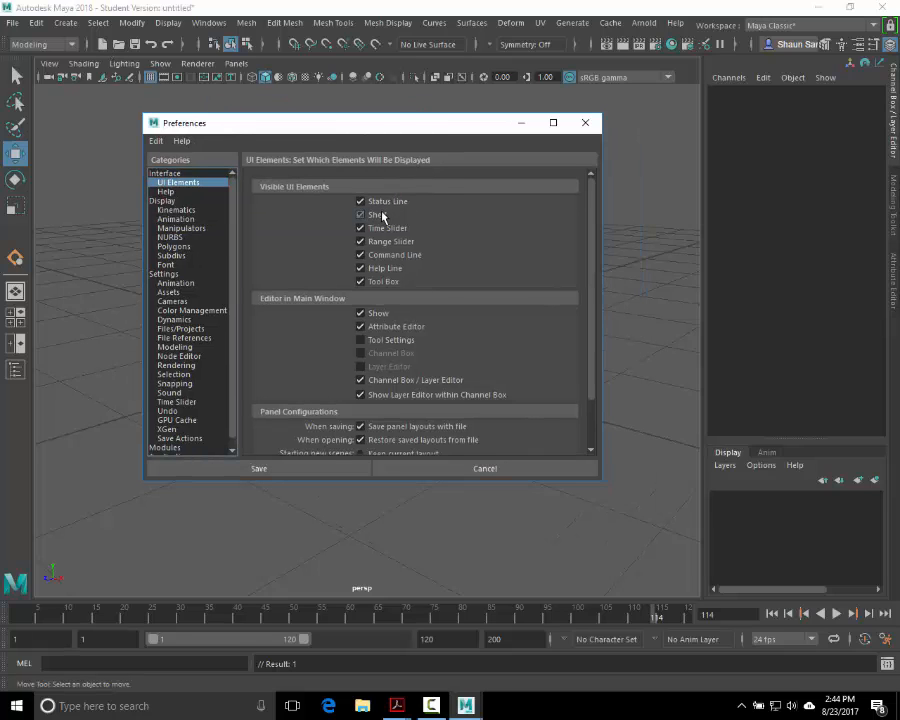
# Step: Show the floating shelf again from the UI Elements preferences and make its window much taller
pyautogui.click(383, 216)
pyautogui.click(230, 143)
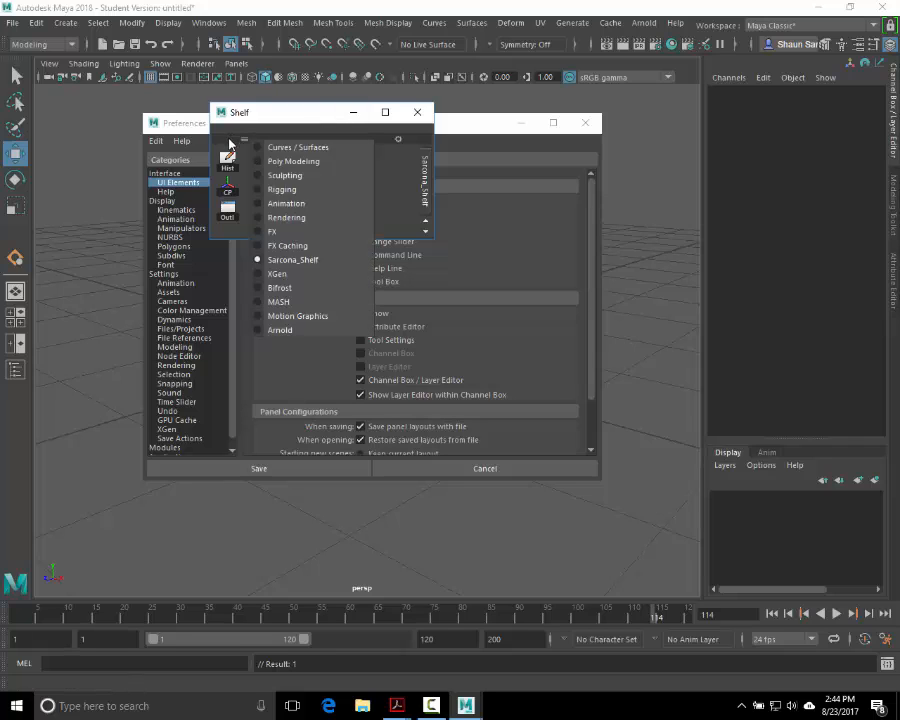
pyautogui.click(217, 142)
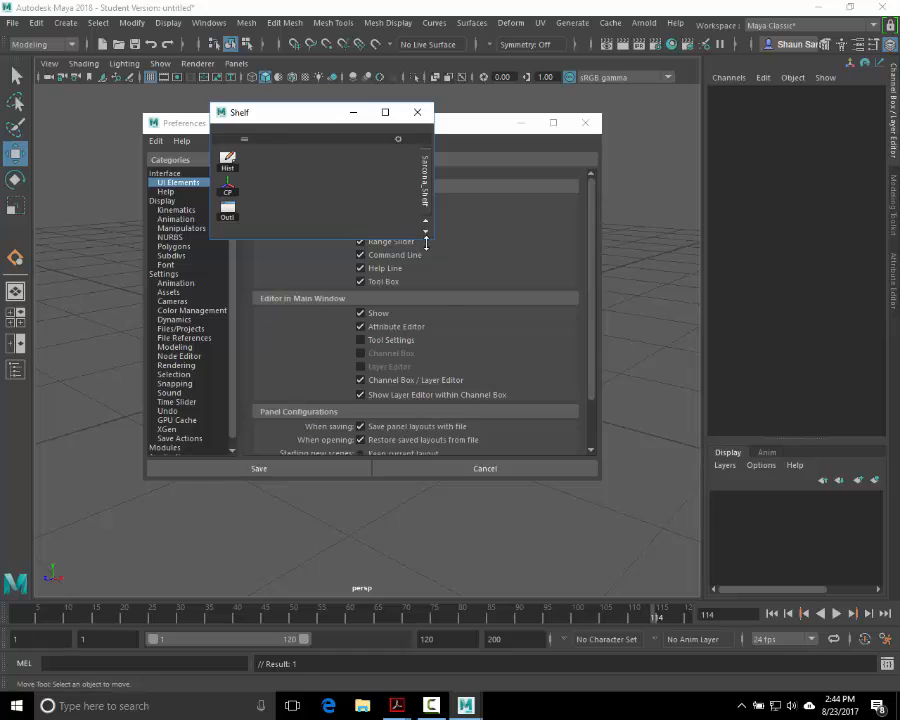
pyautogui.moveTo(426, 242); pyautogui.dragTo(448, 568)
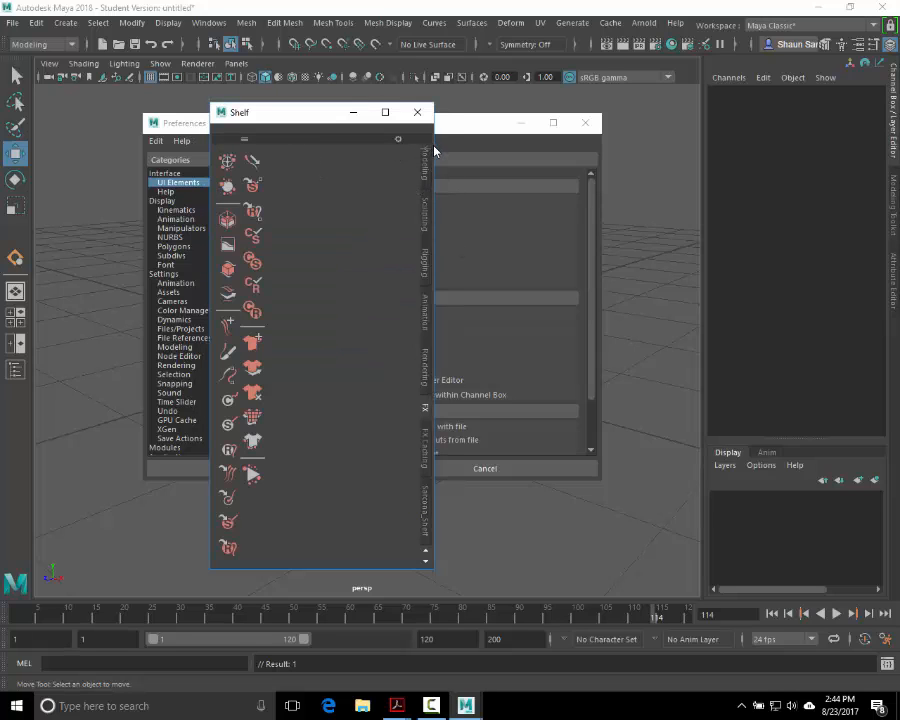
# Step: Look through the Poly Modeling and Curves / Surfaces shelves and close the floating shelf window
pyautogui.moveTo(433, 153); pyautogui.dragTo(426, 162)
pyautogui.click(425, 170)
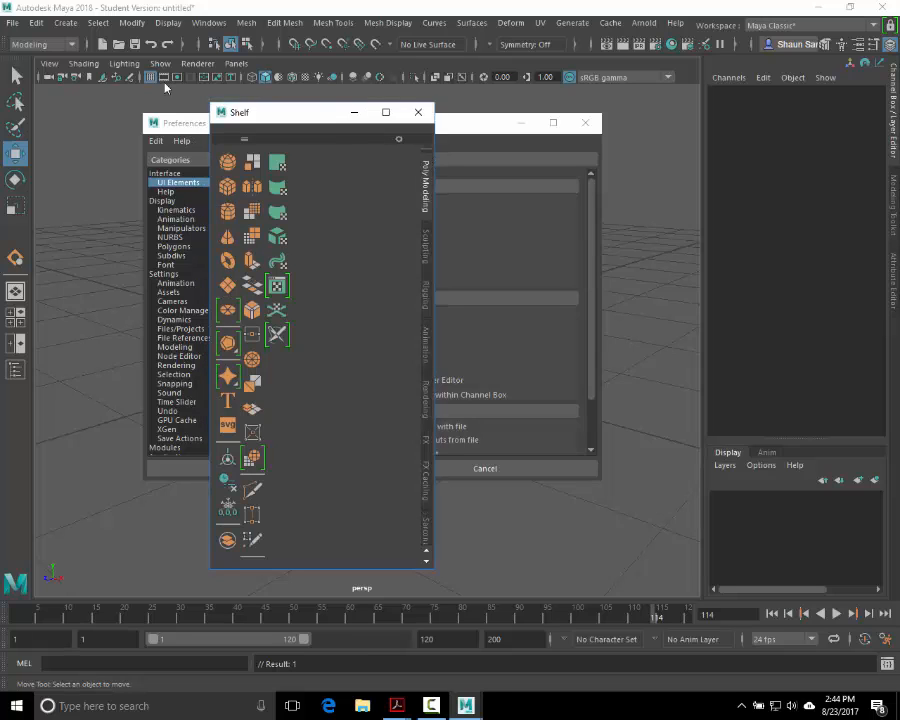
pyautogui.click(427, 151)
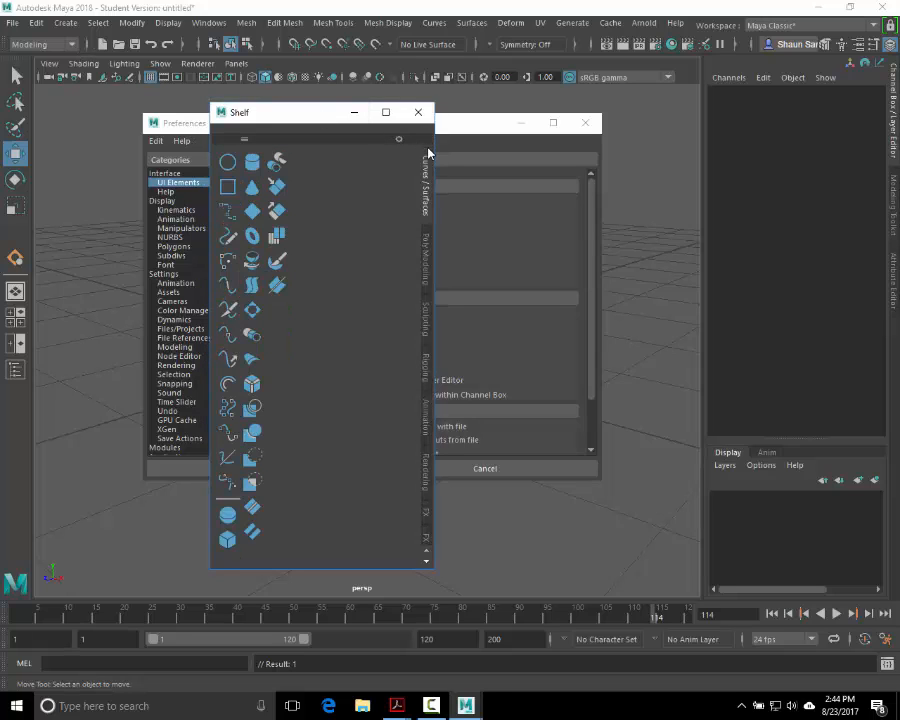
pyautogui.click(418, 112)
pyautogui.moveTo(395, 130); pyautogui.dragTo(460, 128)
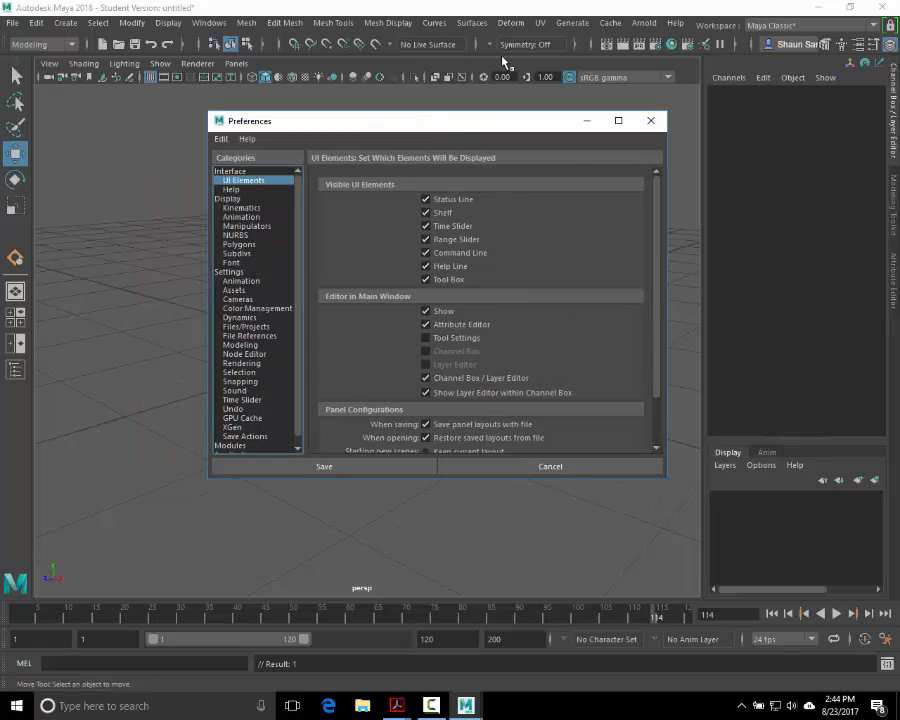
# Step: Review the UI Elements panel configuration settings and the Help interface preferences
pyautogui.click(5, 46)
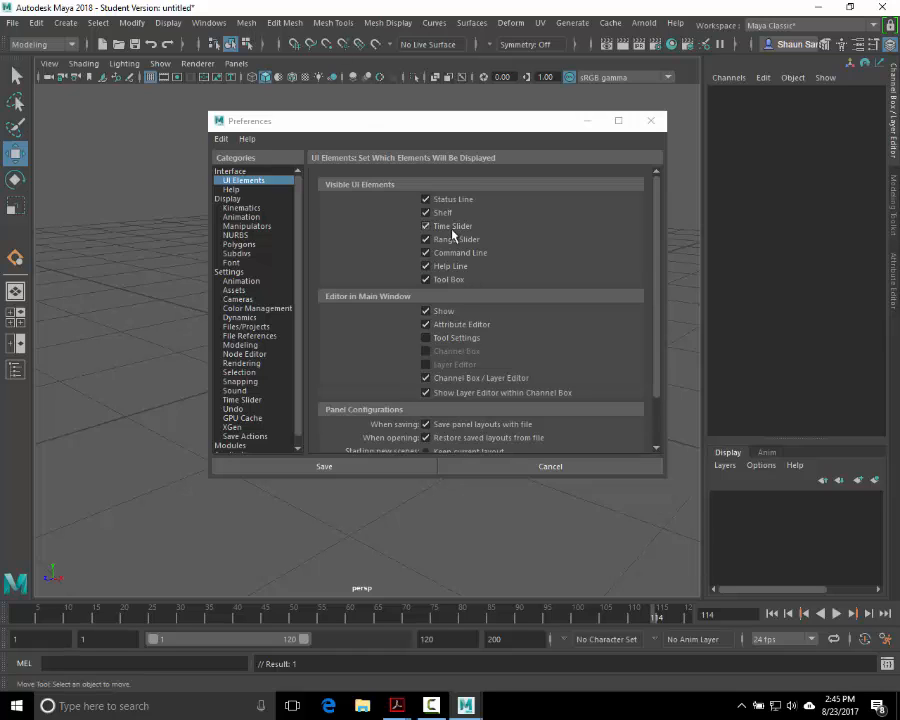
pyautogui.scroll(-1, 477, 263)
pyautogui.scroll(-1, 477, 263)
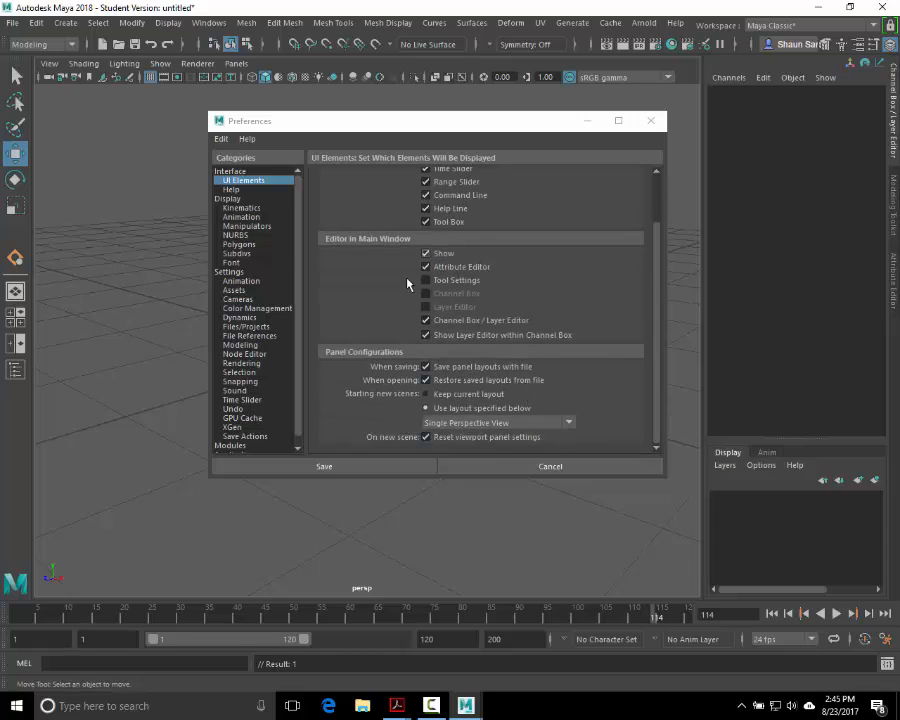
pyautogui.click(237, 190)
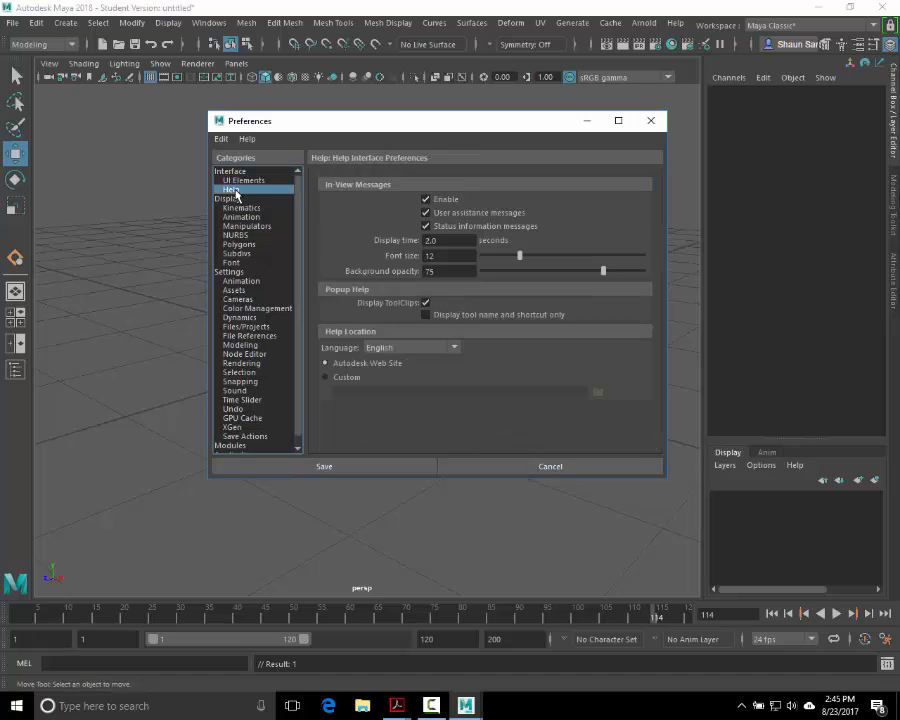
pyautogui.click(243, 180)
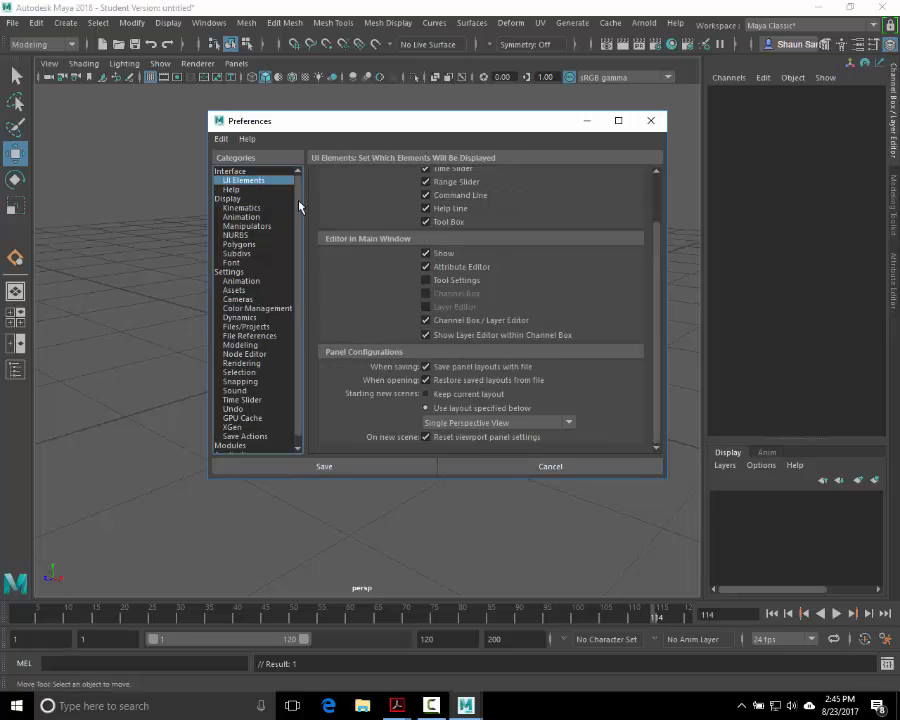
pyautogui.click(250, 189)
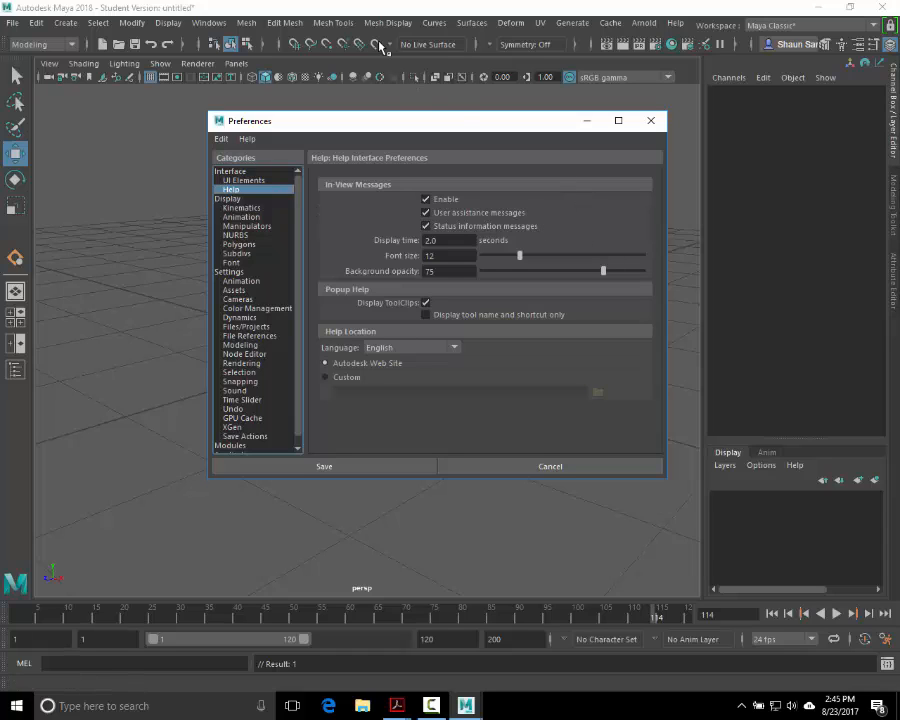
# Step: Close and reopen the Preferences window, then examine the in-view message display time in the Help preferences
pyautogui.click(650, 120)
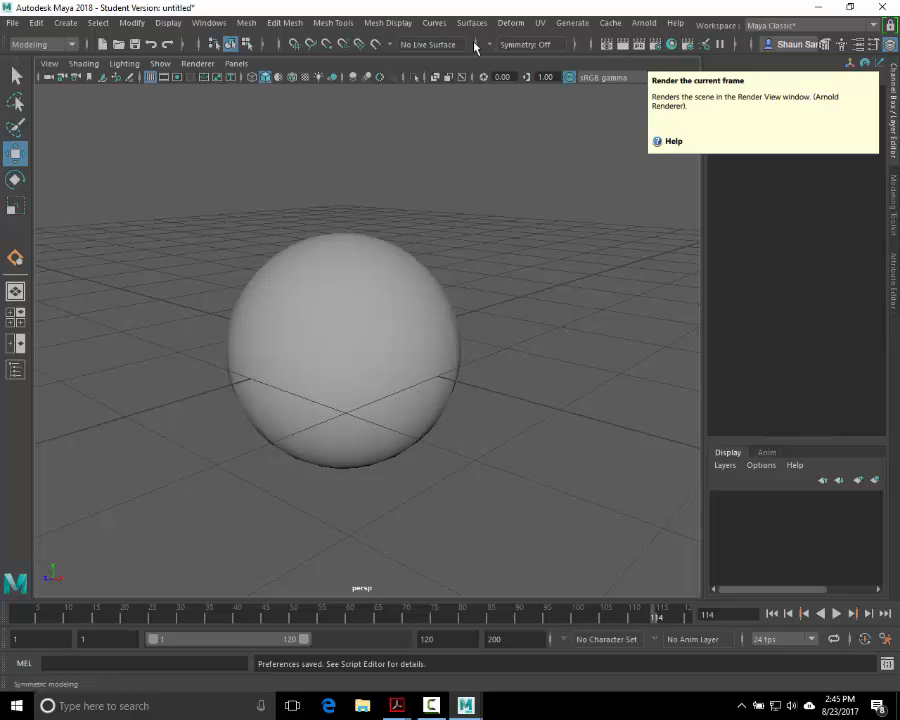
pyautogui.click(866, 638)
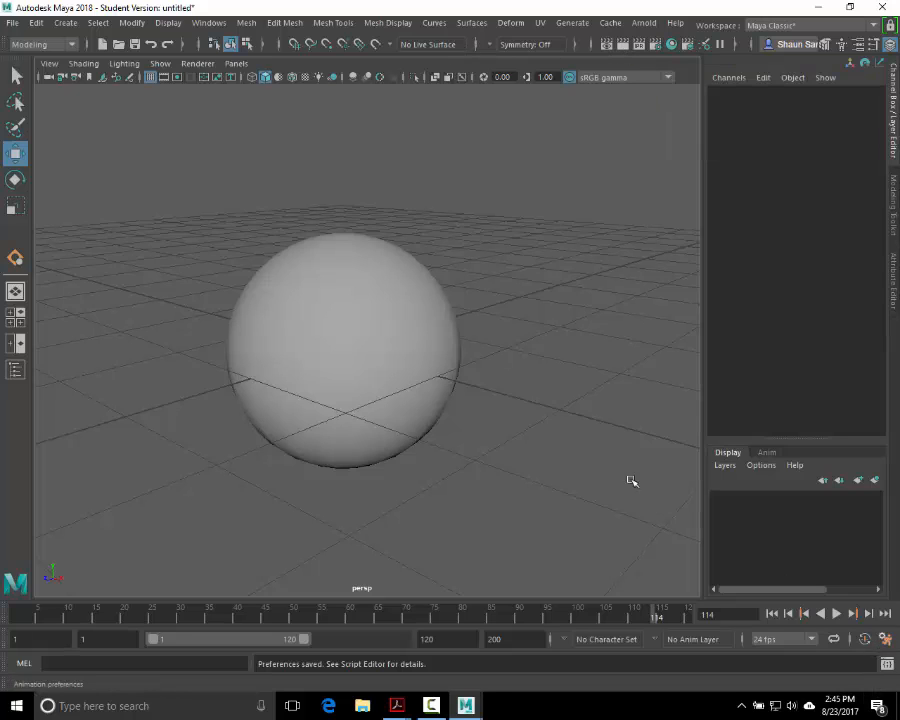
pyautogui.click(231, 189)
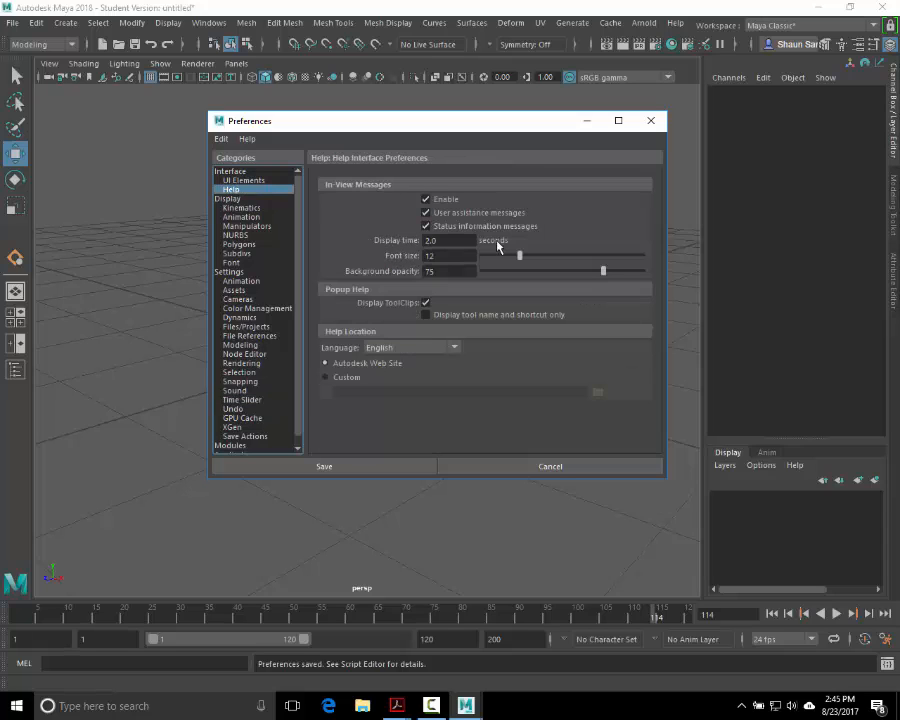
pyautogui.moveTo(458, 240); pyautogui.dragTo(404, 243)
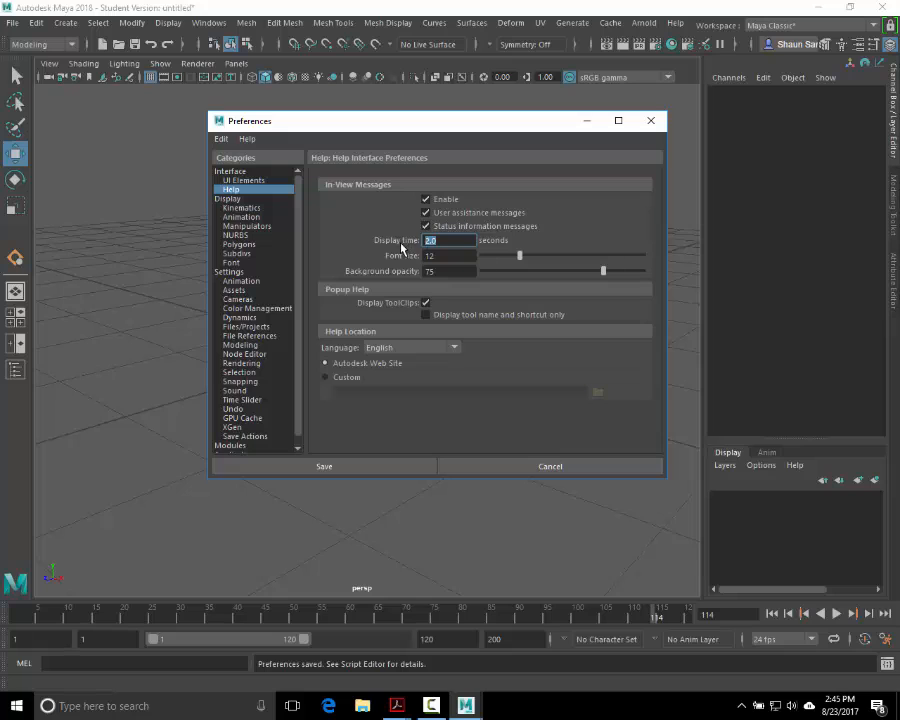
# Step: Look through the Display preferences, from the general page and Kinematics through Manipulators, NURBS and Polygons to Font
pyautogui.click(258, 202)
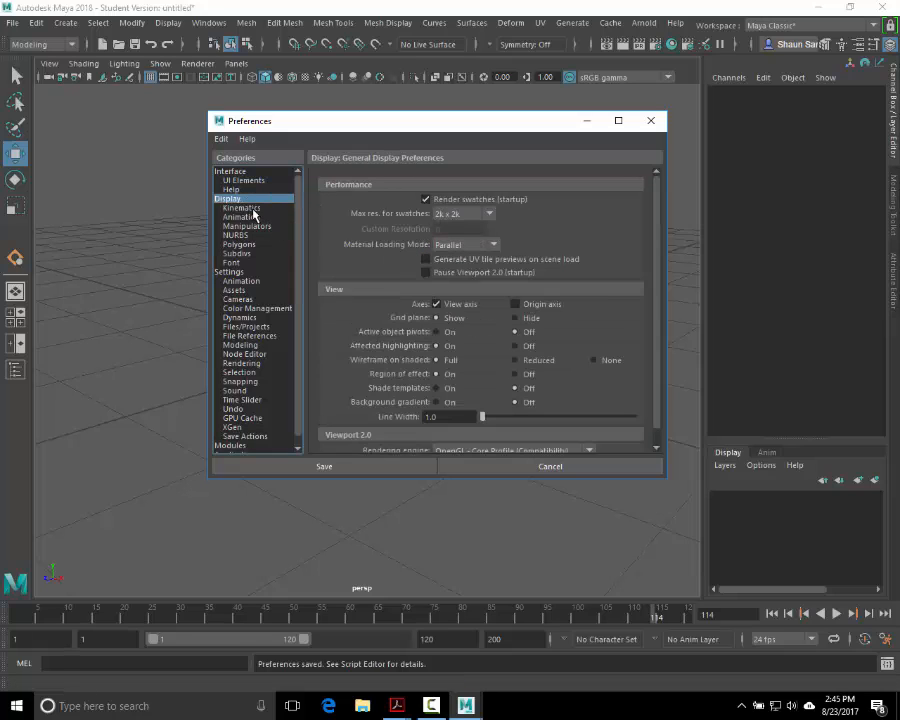
pyautogui.click(248, 208)
pyautogui.click(242, 217)
pyautogui.click(252, 226)
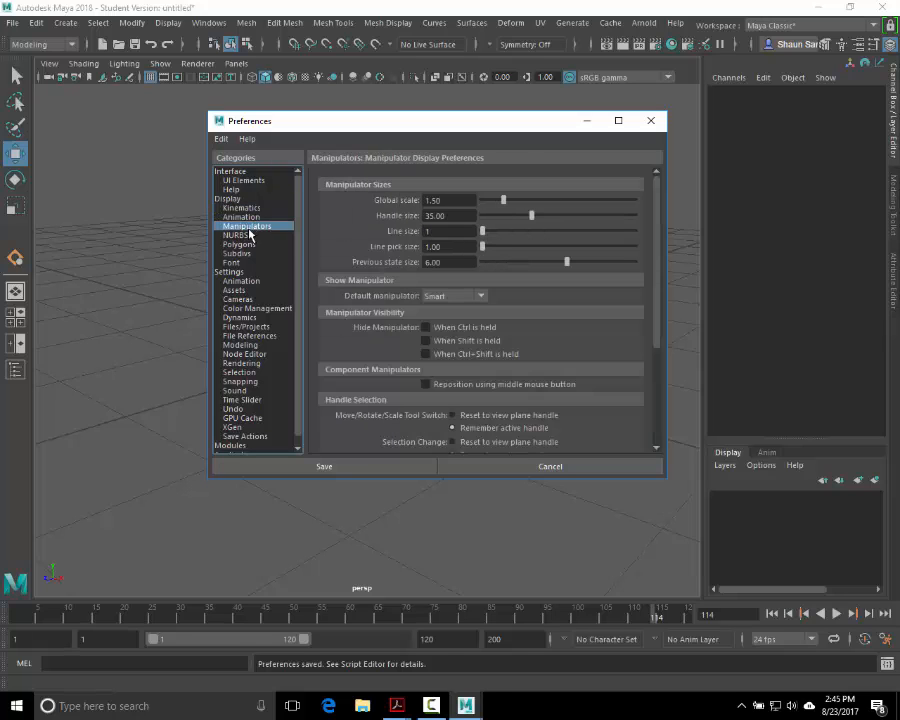
pyautogui.click(246, 235)
pyautogui.click(245, 245)
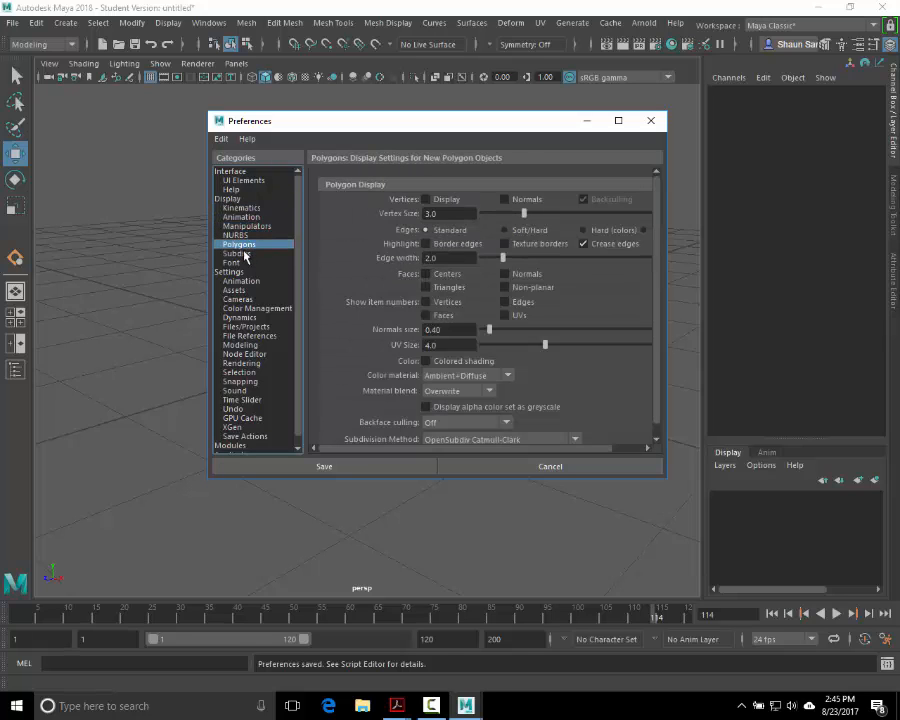
pyautogui.click(238, 254)
pyautogui.click(236, 263)
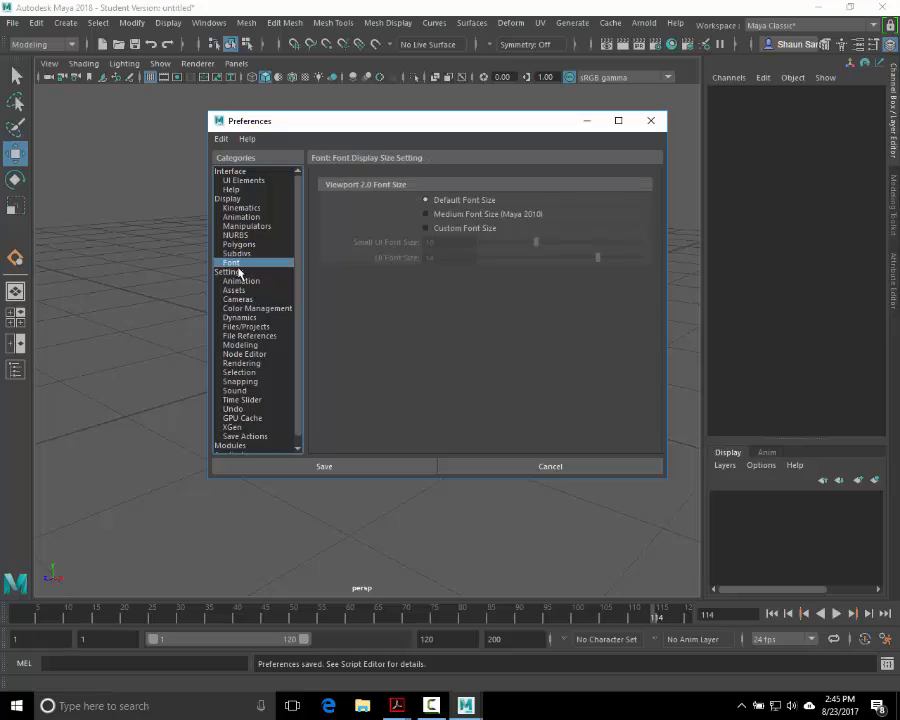
# Step: Set the working time unit to 30 fps in the general Settings preferences and check the available linear units, keeping centimeter
pyautogui.click(238, 272)
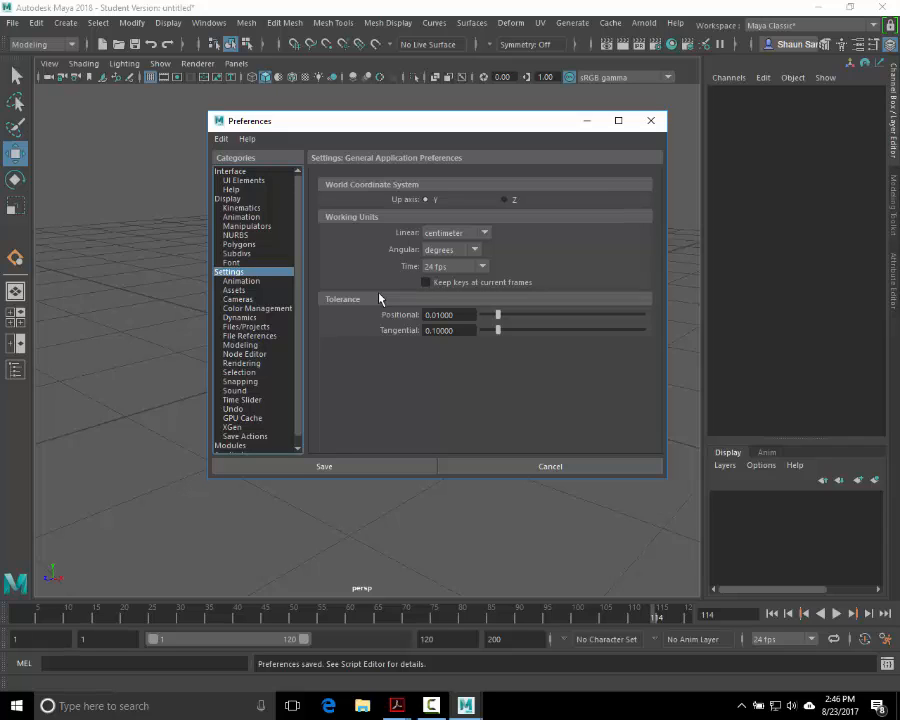
pyautogui.click(458, 267)
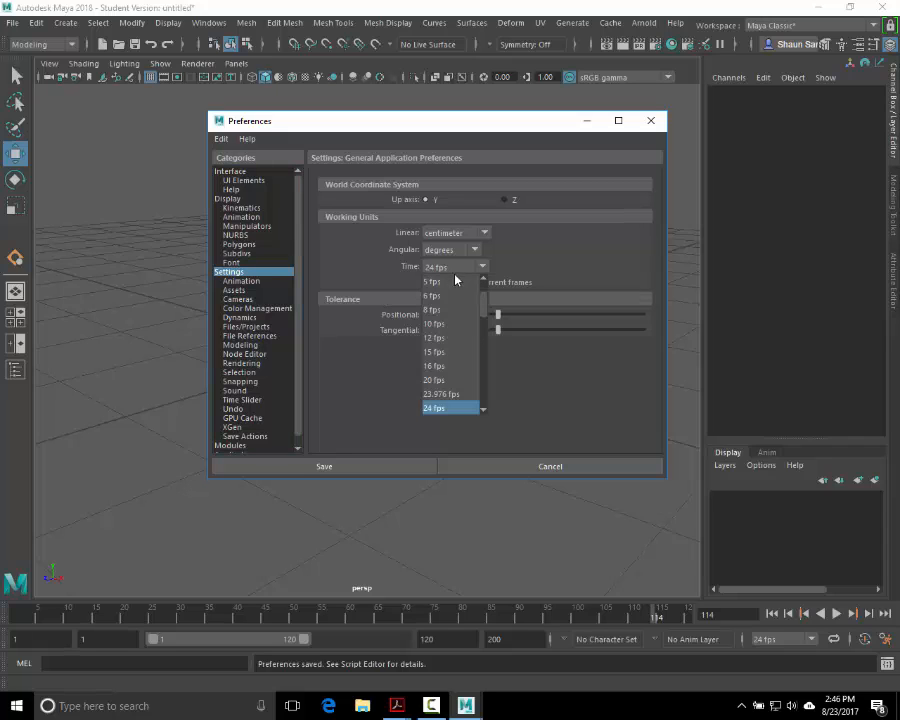
pyautogui.scroll(-1, 449, 392)
pyautogui.scroll(-1, 451, 391)
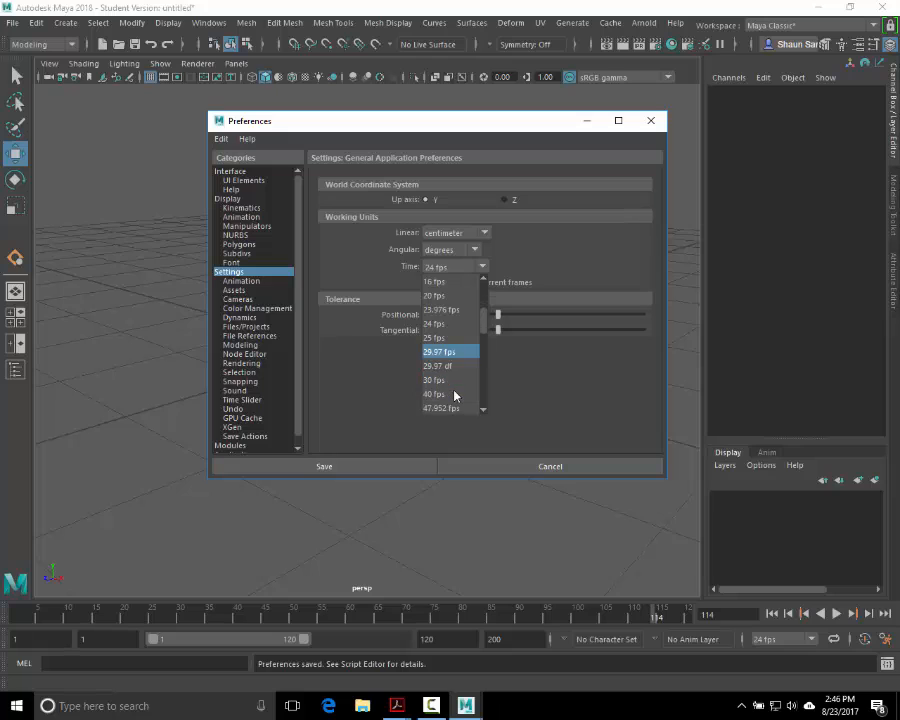
pyautogui.click(453, 384)
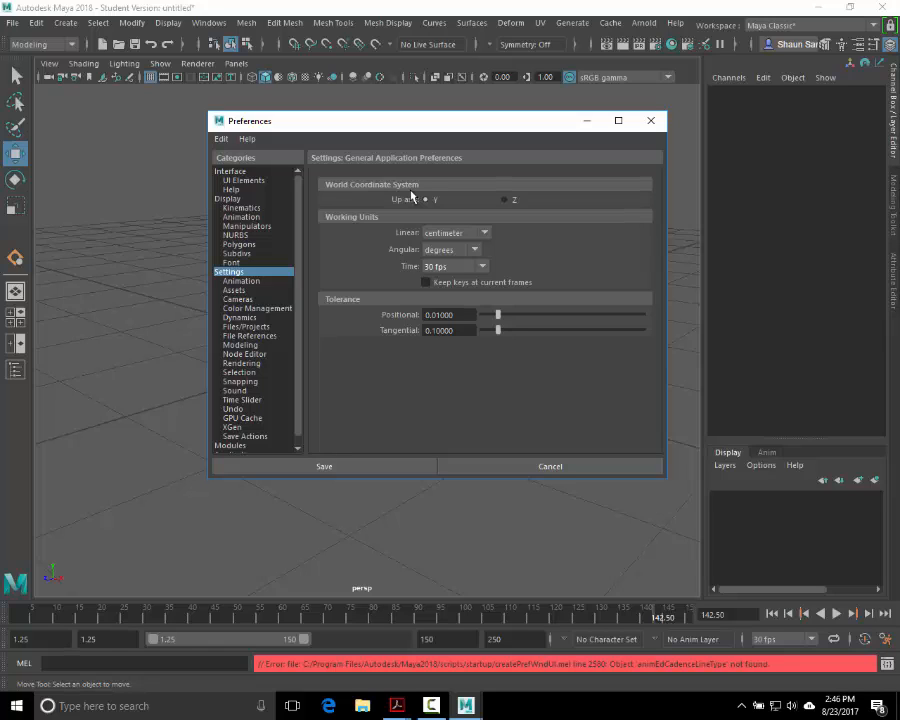
pyautogui.click(456, 234)
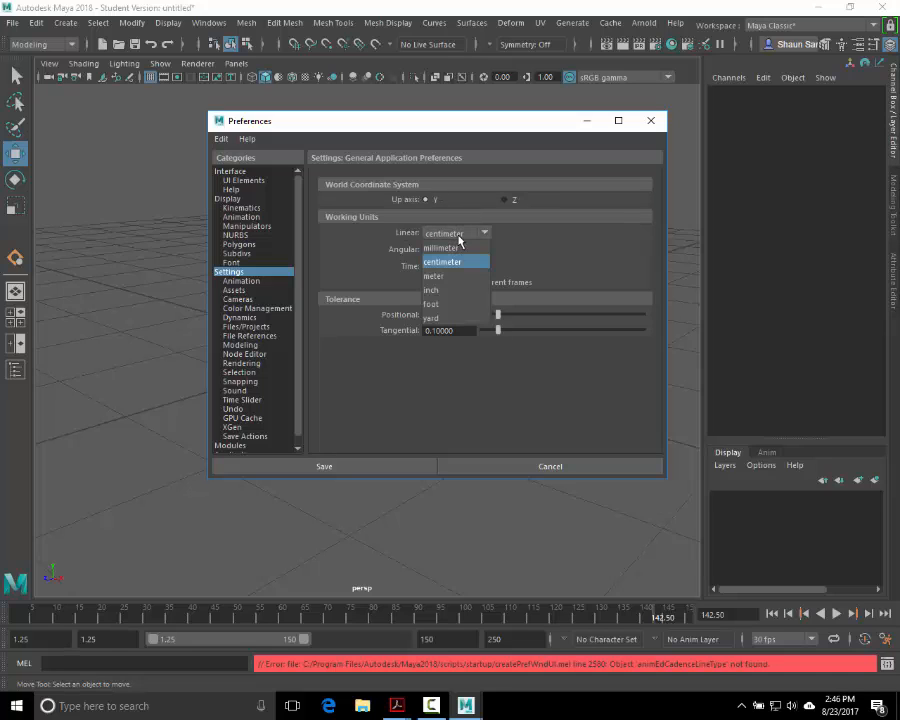
pyautogui.click(459, 238)
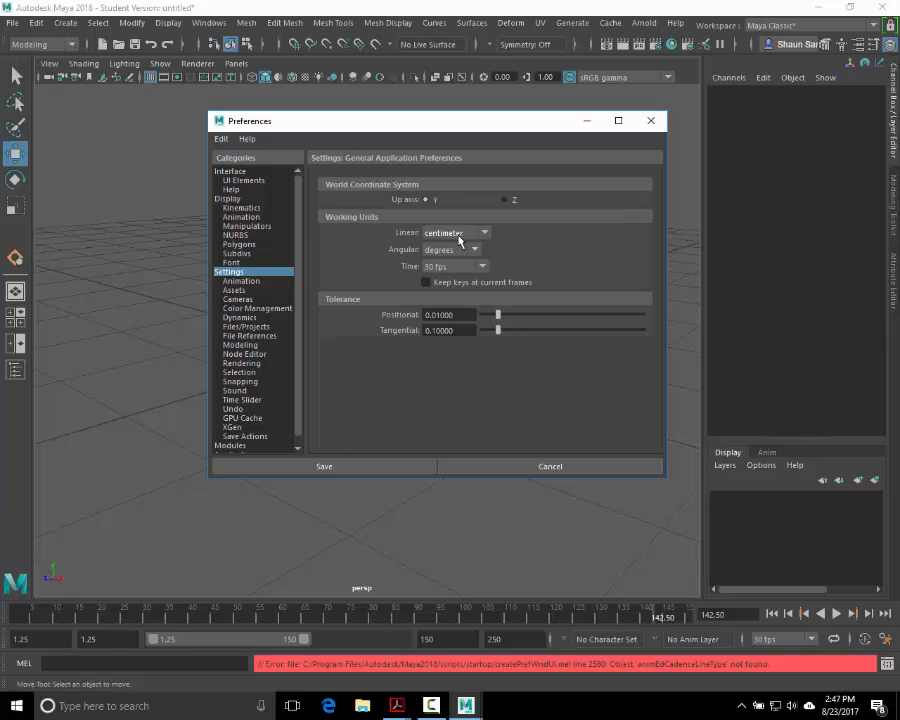
# Step: Switch to the Windows Calculator, multiply 2.54 by 12 and the result by 10, and close it
pyautogui.press('super')
pyautogui.write('calc')
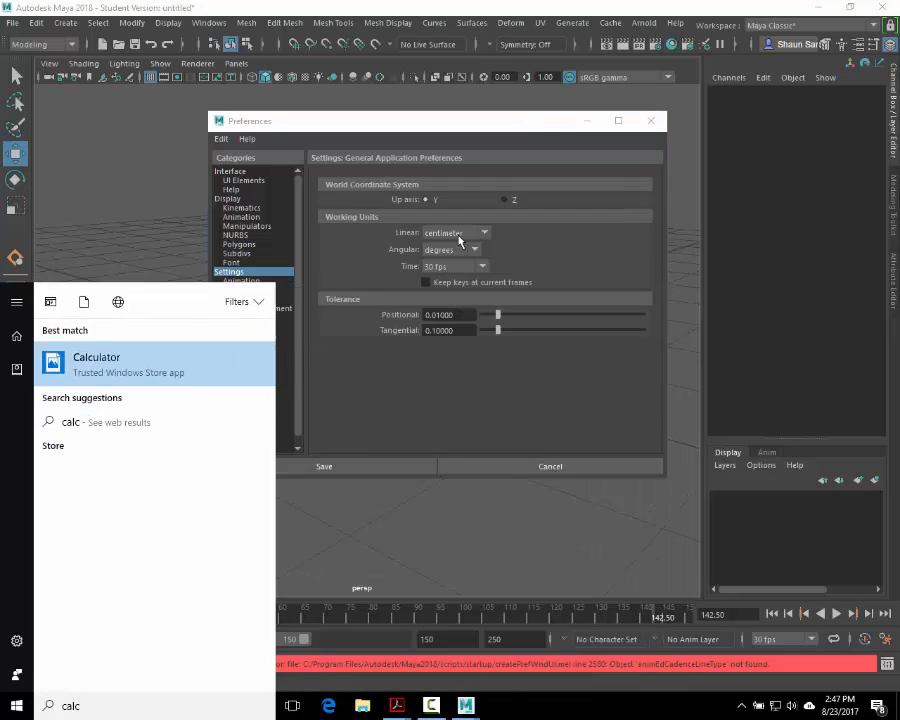
pyautogui.press('Return')
pyautogui.write('2.54')
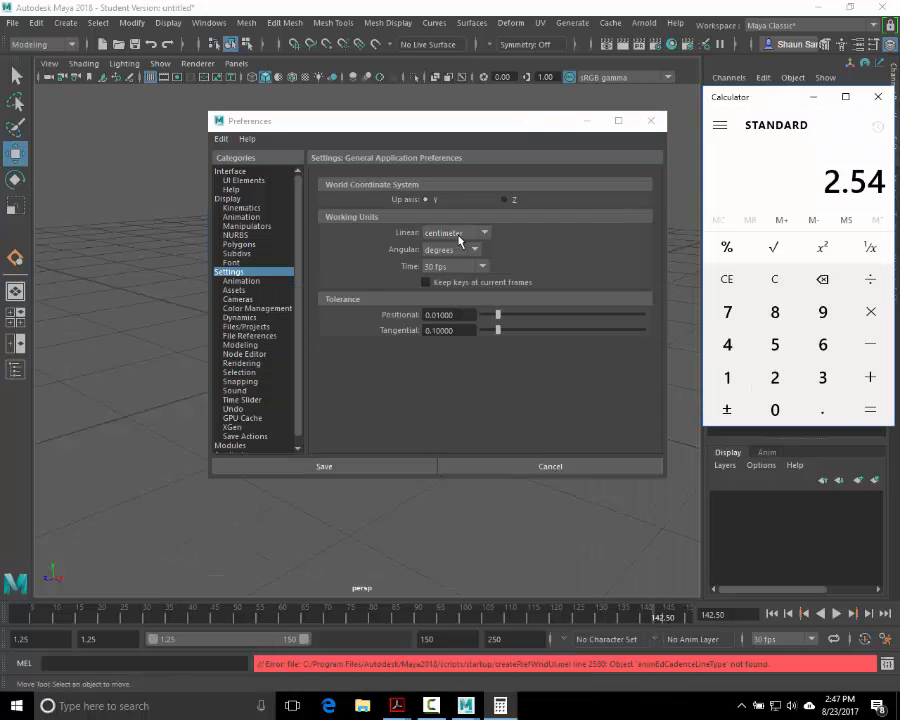
pyautogui.press('*')
pyautogui.write('12')
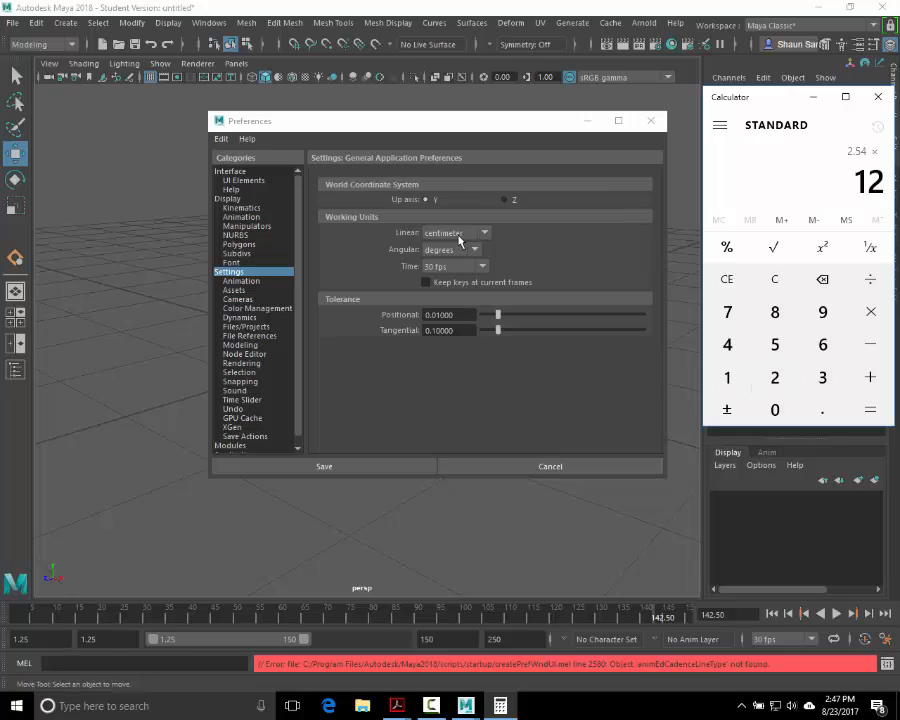
pyautogui.press('Return')
pyautogui.press('*')
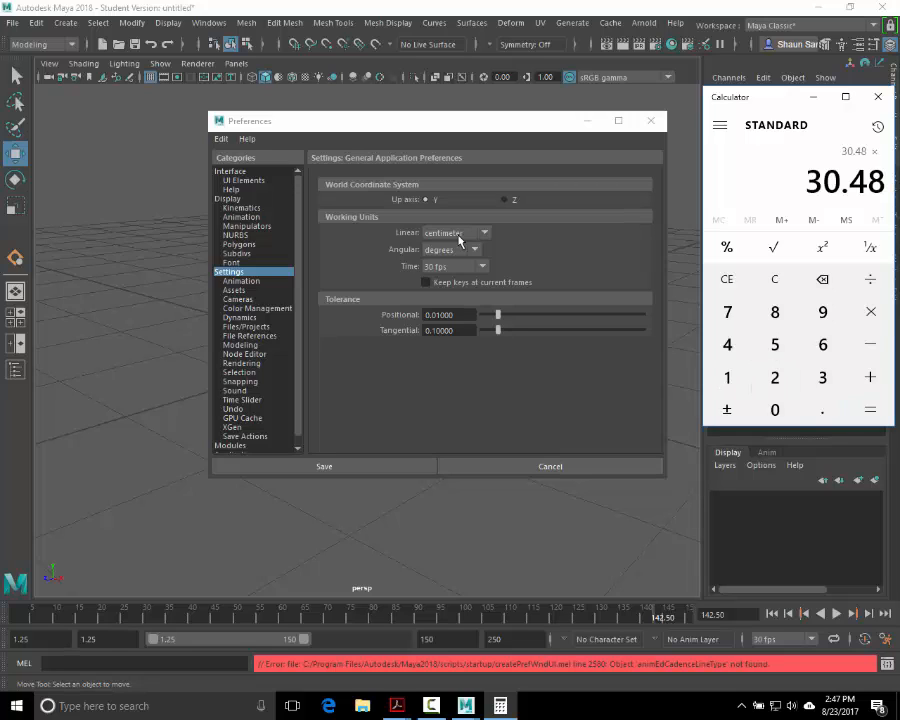
pyautogui.write('10')
pyautogui.press('Return')
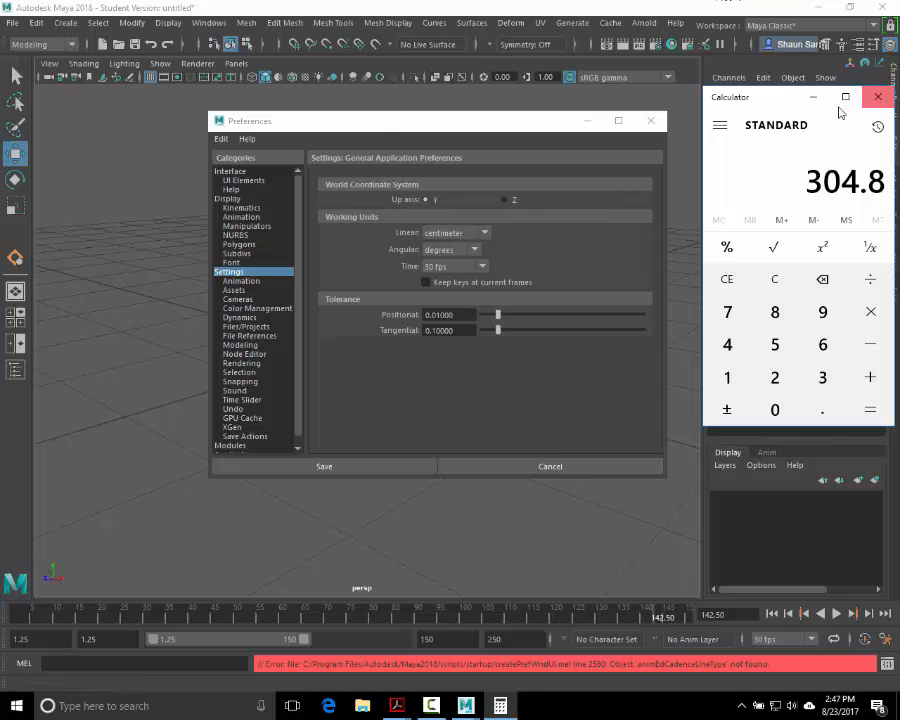
pyautogui.click(878, 96)
# Step: Move the Preferences window aside and look through the Settings categories from Animation to Snapping
pyautogui.moveTo(385, 123); pyautogui.dragTo(308, 96)
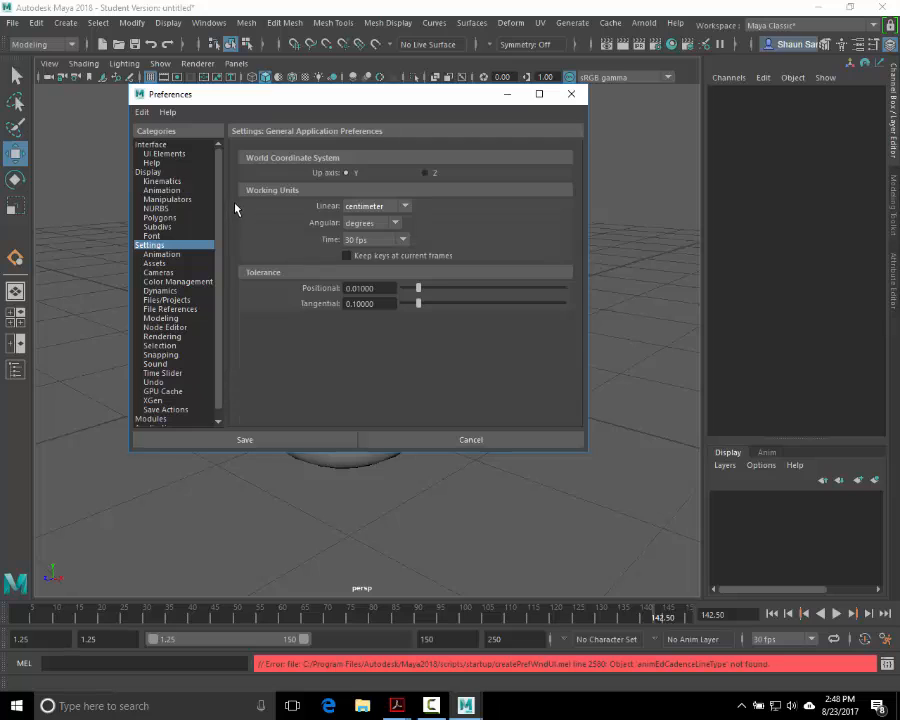
pyautogui.click(173, 255)
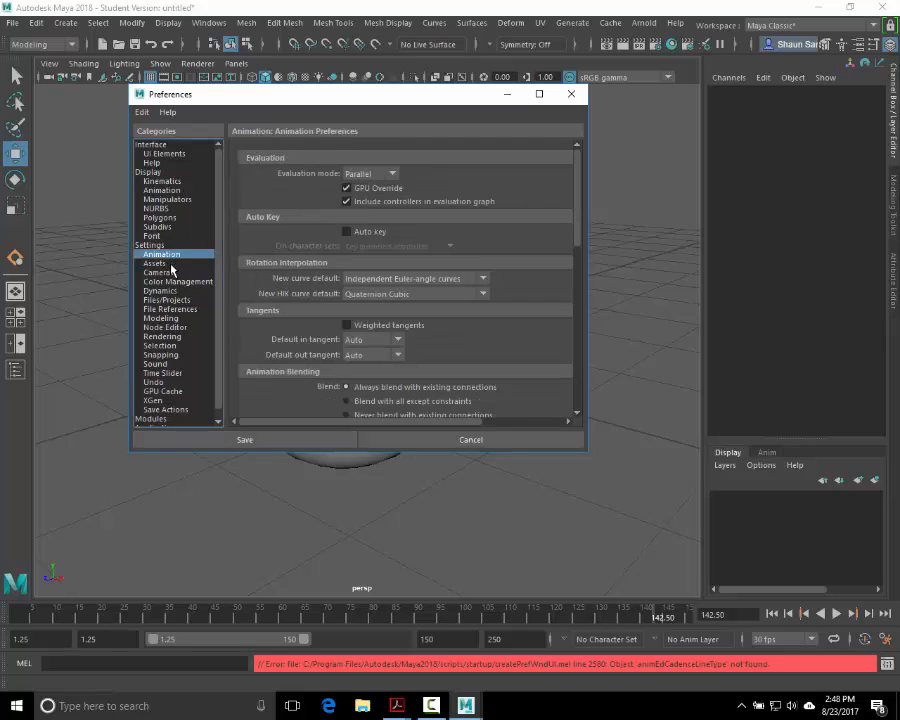
pyautogui.click(171, 264)
pyautogui.click(171, 273)
pyautogui.click(169, 282)
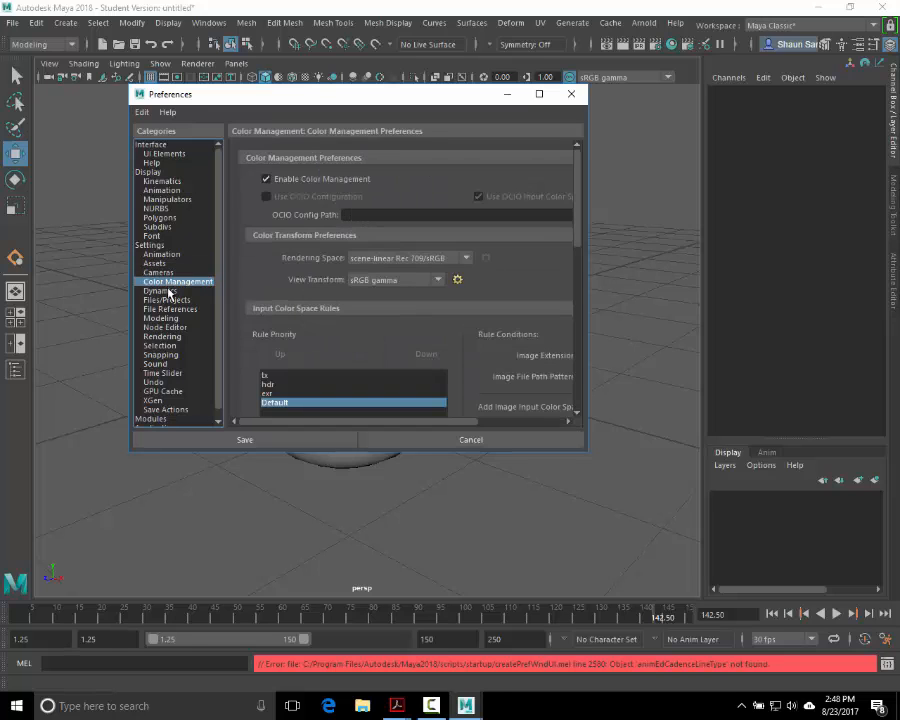
pyautogui.click(169, 291)
pyautogui.click(167, 300)
pyautogui.click(167, 309)
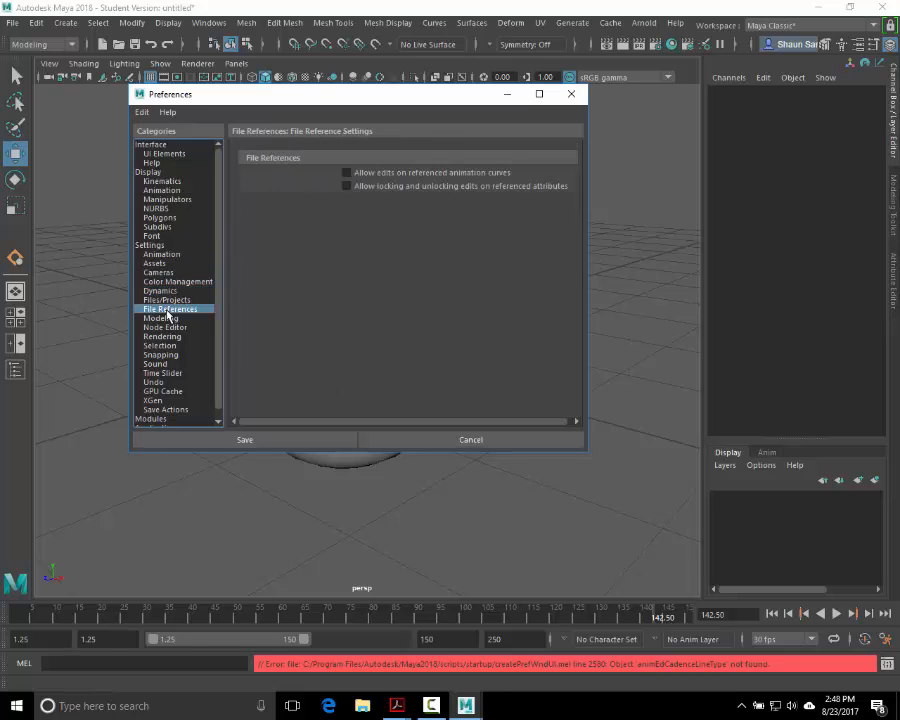
pyautogui.click(166, 319)
pyautogui.click(166, 328)
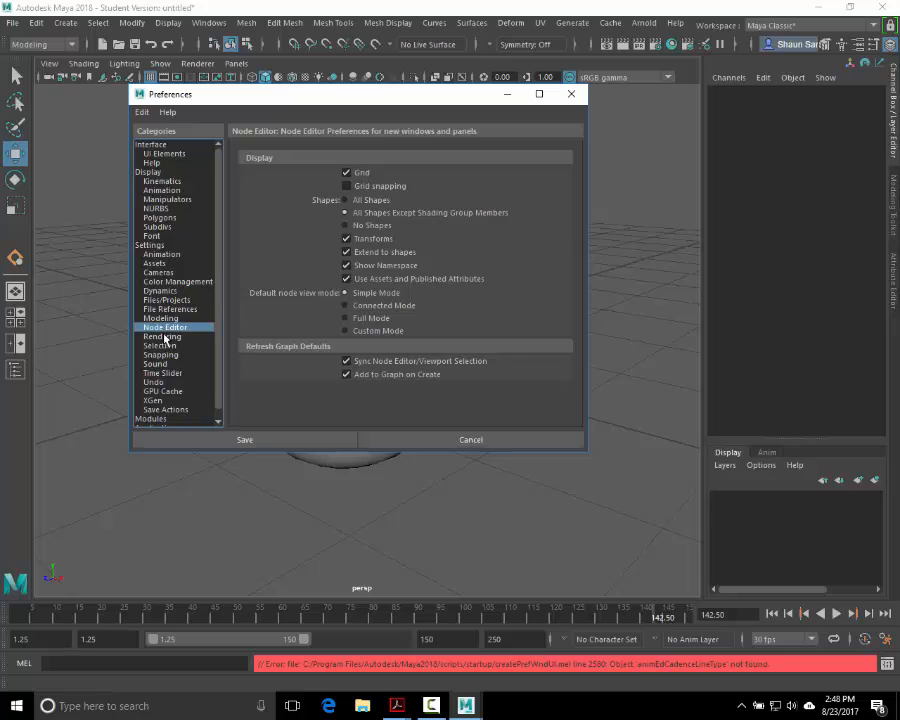
pyautogui.click(164, 337)
pyautogui.click(162, 347)
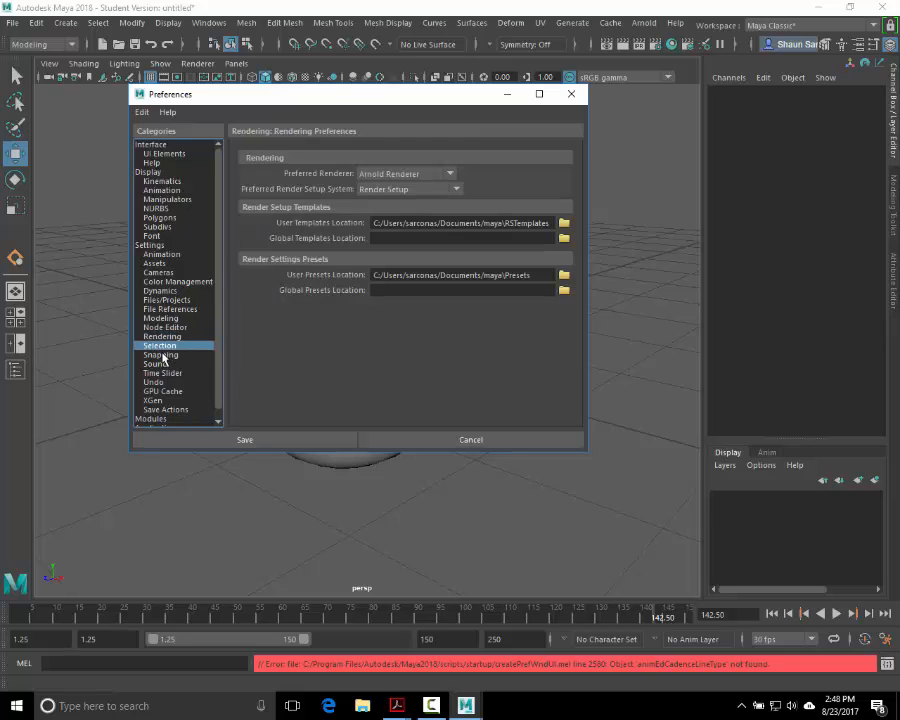
pyautogui.click(162, 356)
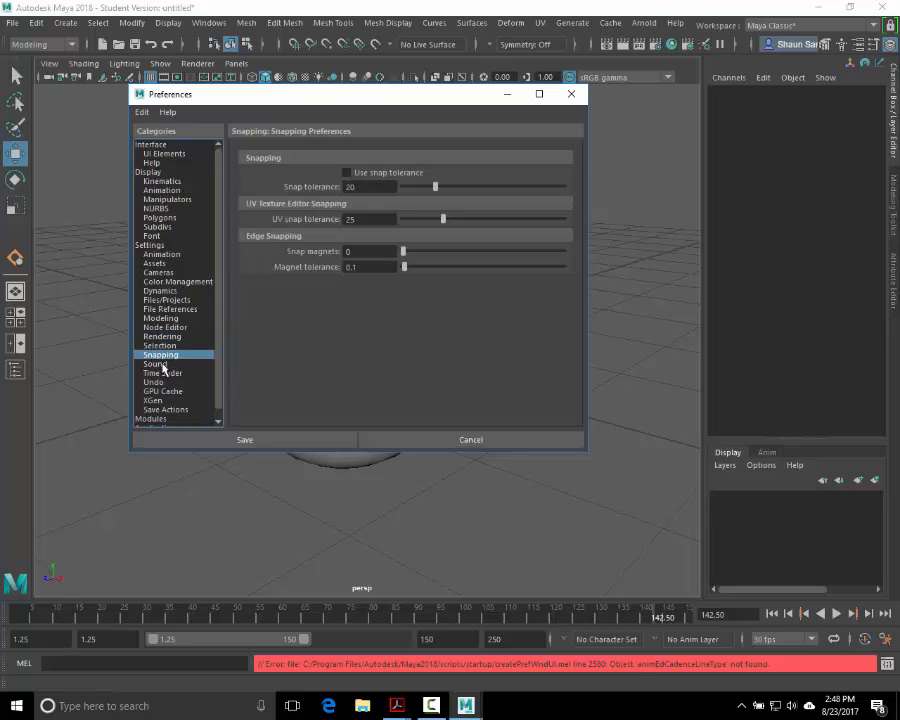
# Step: Return to the Selection preferences, make the window taller, and look through the selection priority list
pyautogui.click(164, 346)
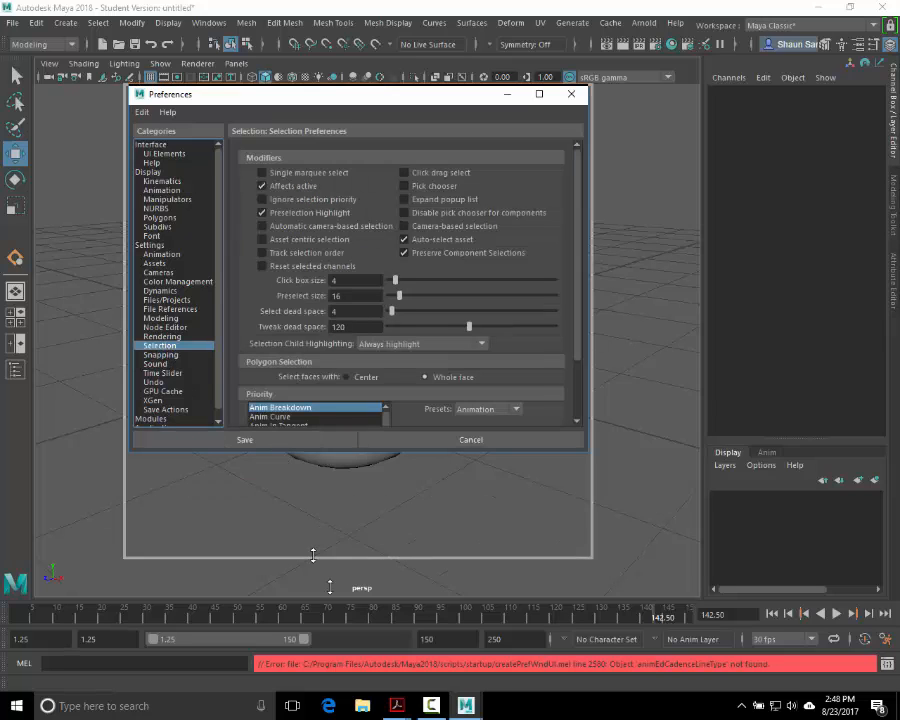
pyautogui.moveTo(280, 449); pyautogui.dragTo(340, 595)
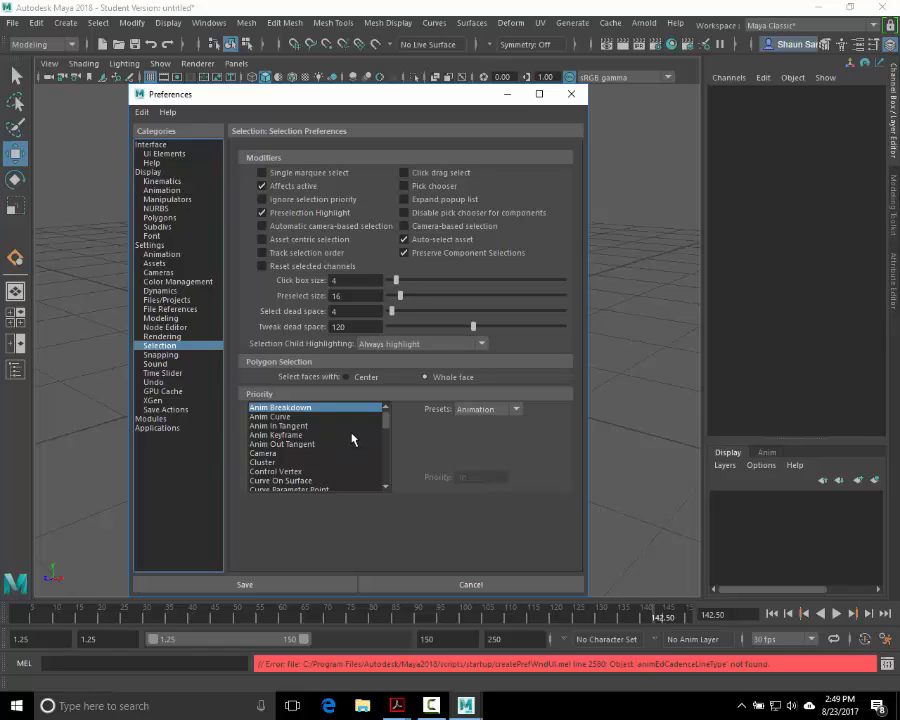
pyautogui.scroll(-2, 352, 438)
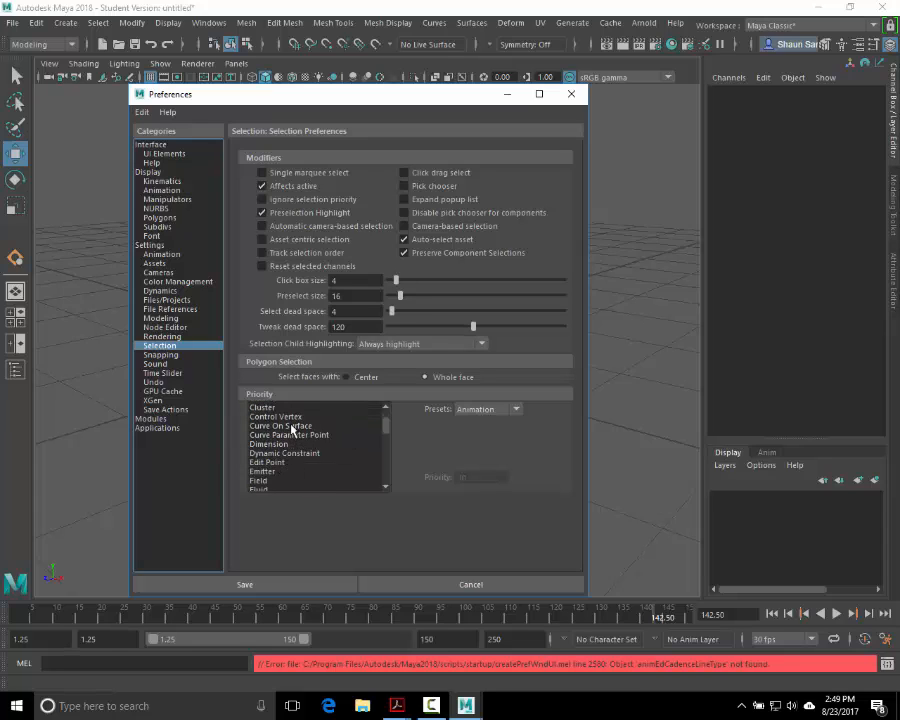
pyautogui.scroll(-1, 309, 465)
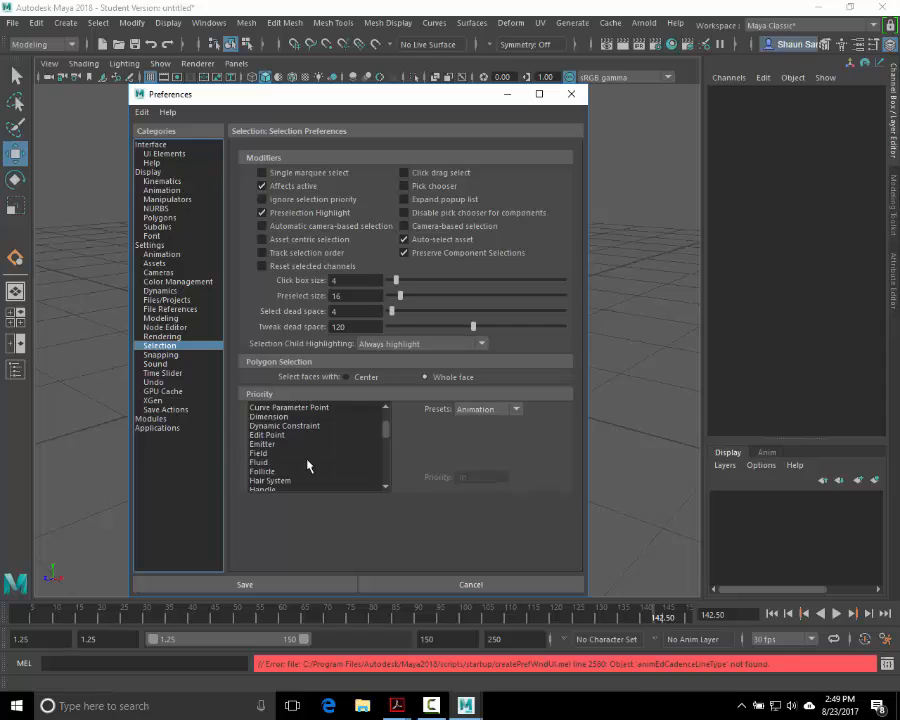
pyautogui.scroll(-2, 309, 465)
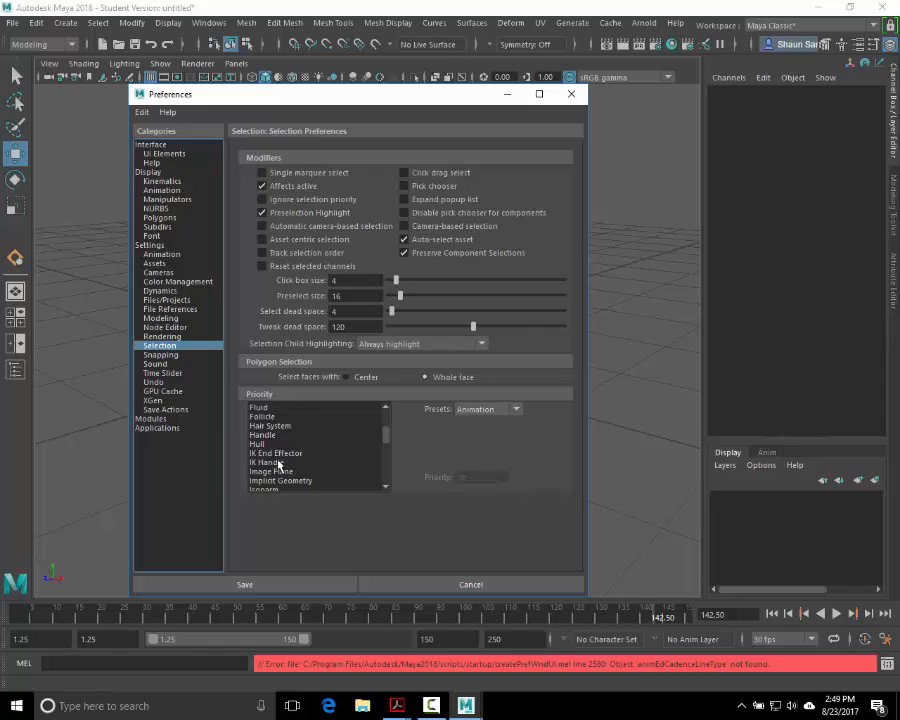
# Step: Review the Snapping, Sound and Time Slider preferences
pyautogui.click(172, 356)
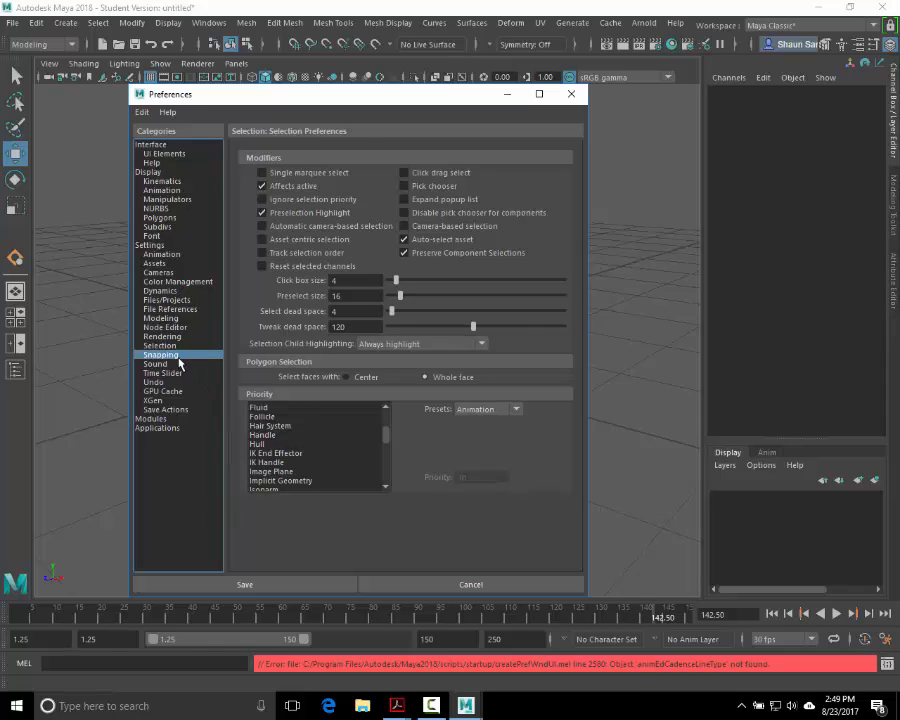
pyautogui.click(178, 365)
pyautogui.click(175, 374)
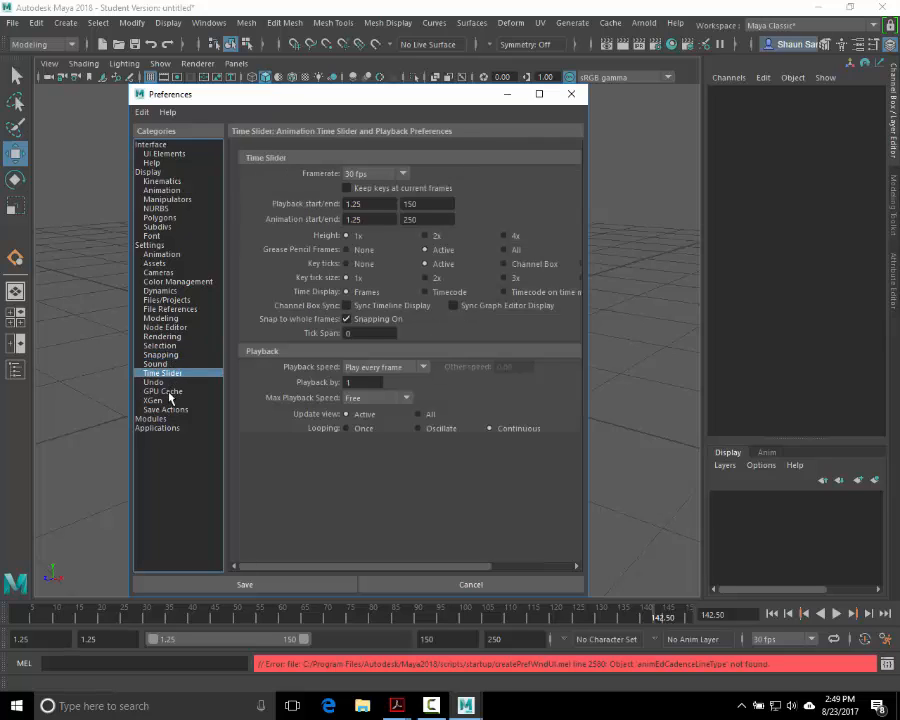
# Step: Review the Undo preferences including queue size, and look through the GPU Cache, XGen, Save Actions and Modules preferences
pyautogui.click(167, 385)
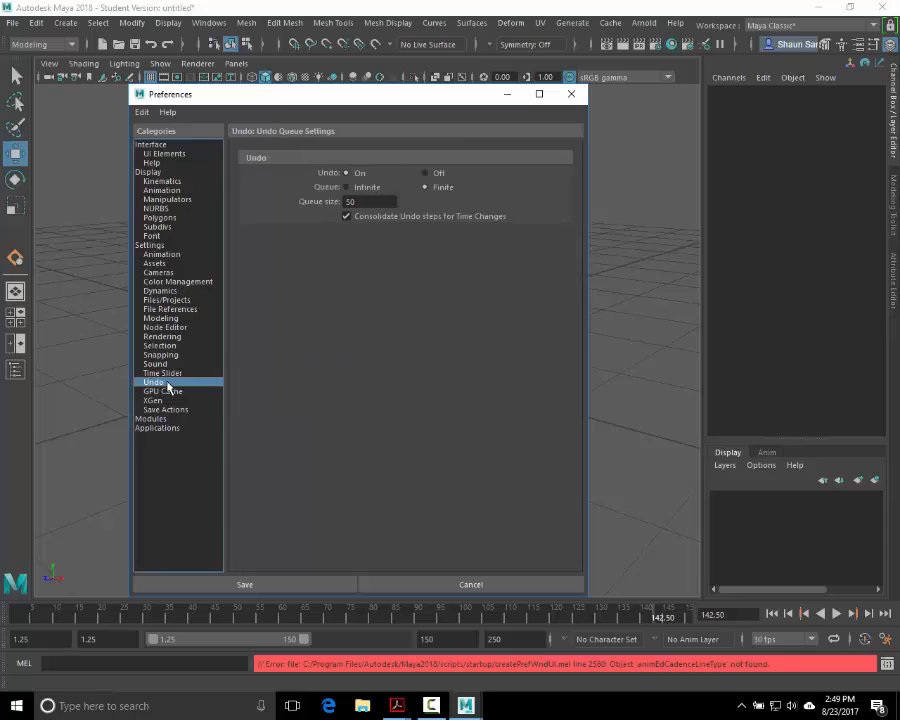
pyautogui.doubleClick(369, 201)
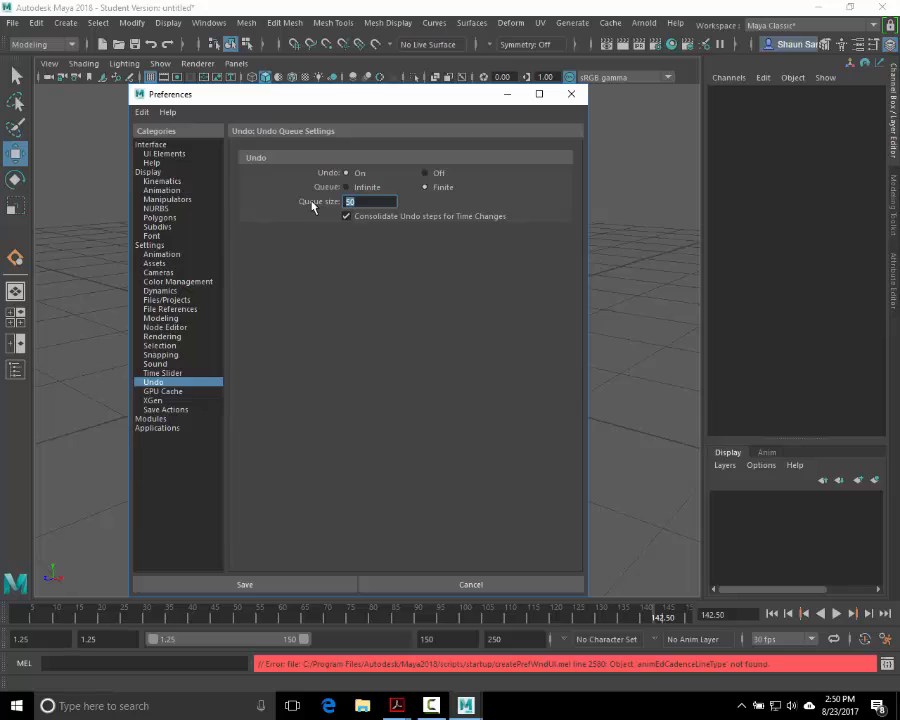
pyautogui.click(165, 392)
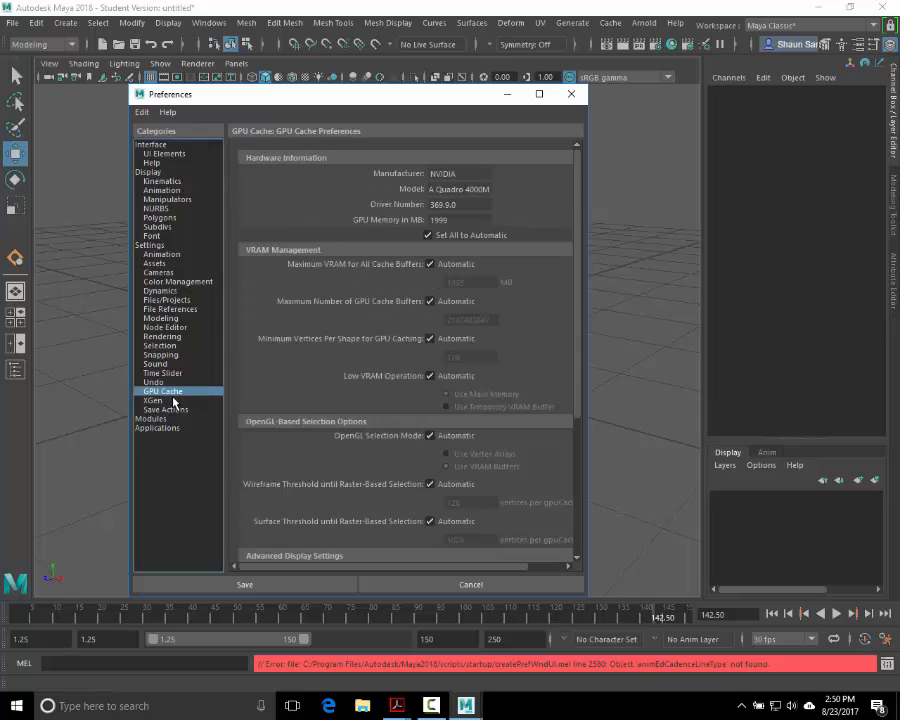
pyautogui.click(160, 401)
pyautogui.click(172, 409)
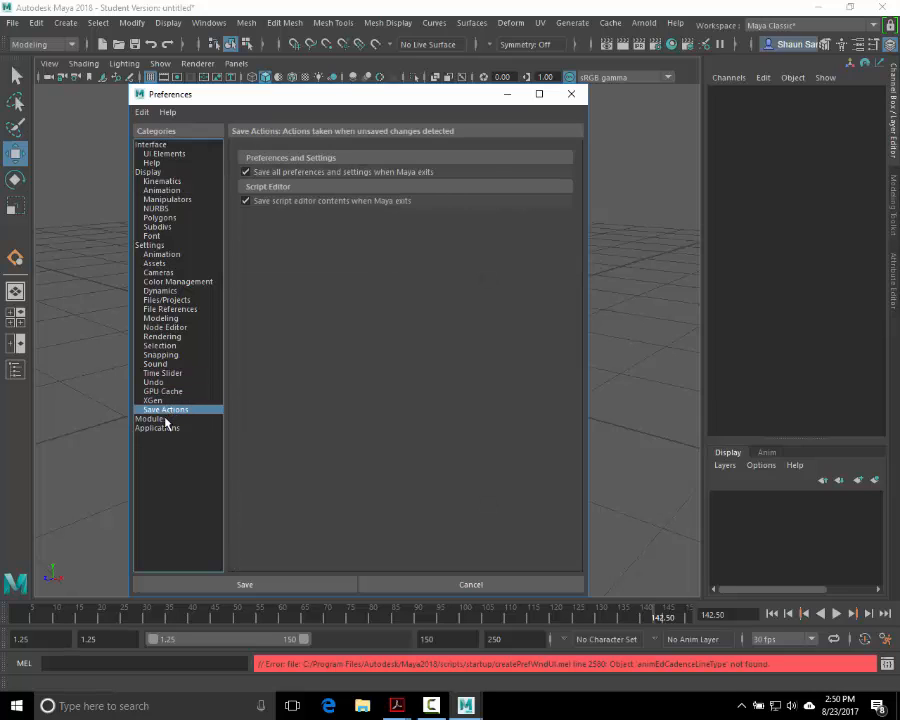
pyautogui.click(165, 419)
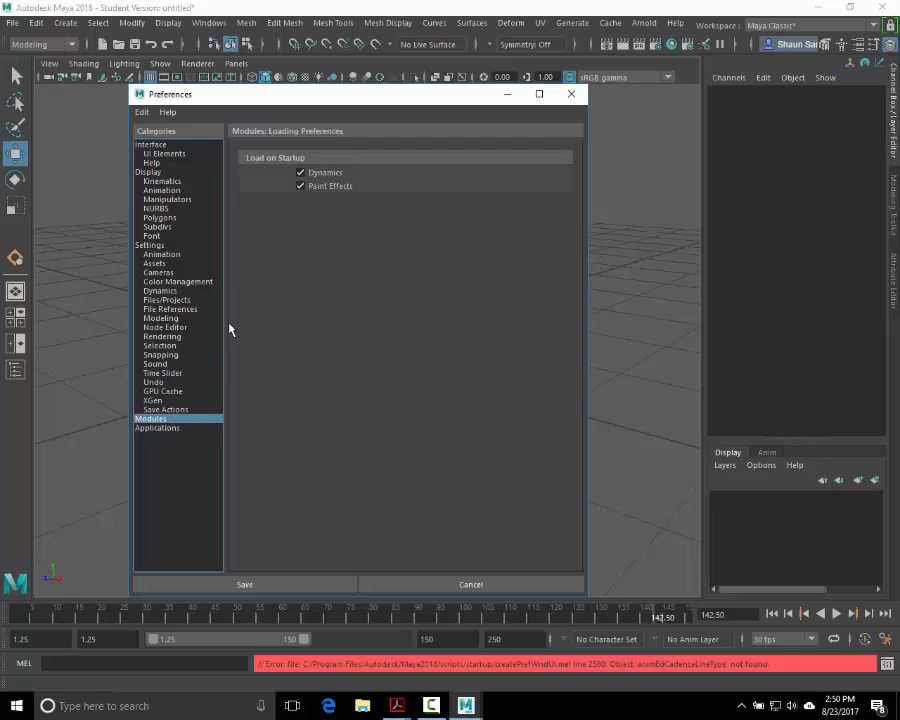
# Step: Enable AutoSave in the Files/Projects preferences to inspect its interval setting, turn it off again, and save the preferences
pyautogui.click(187, 301)
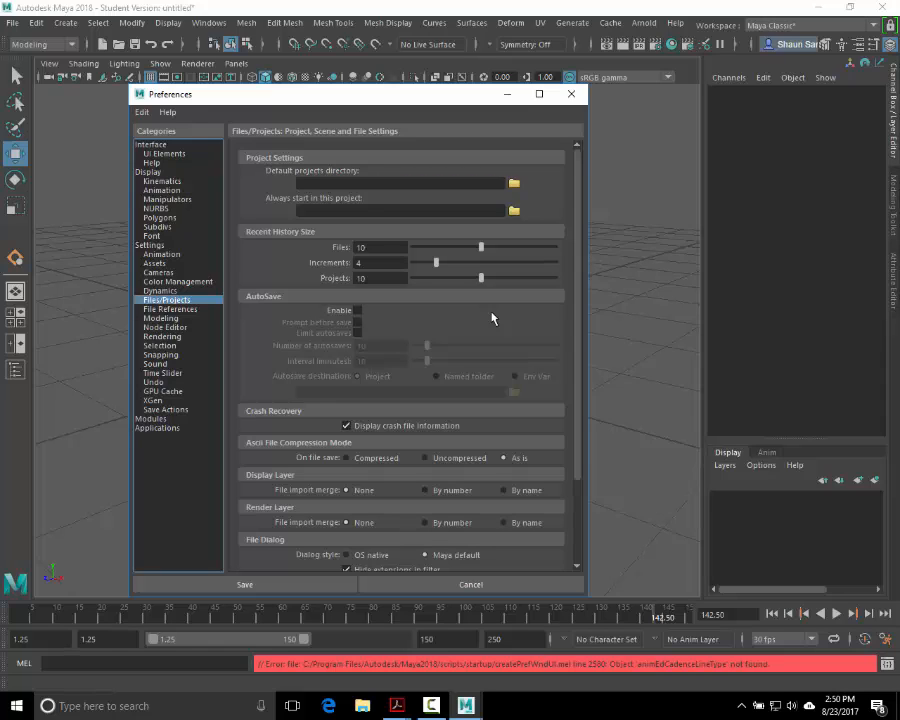
pyautogui.click(358, 311)
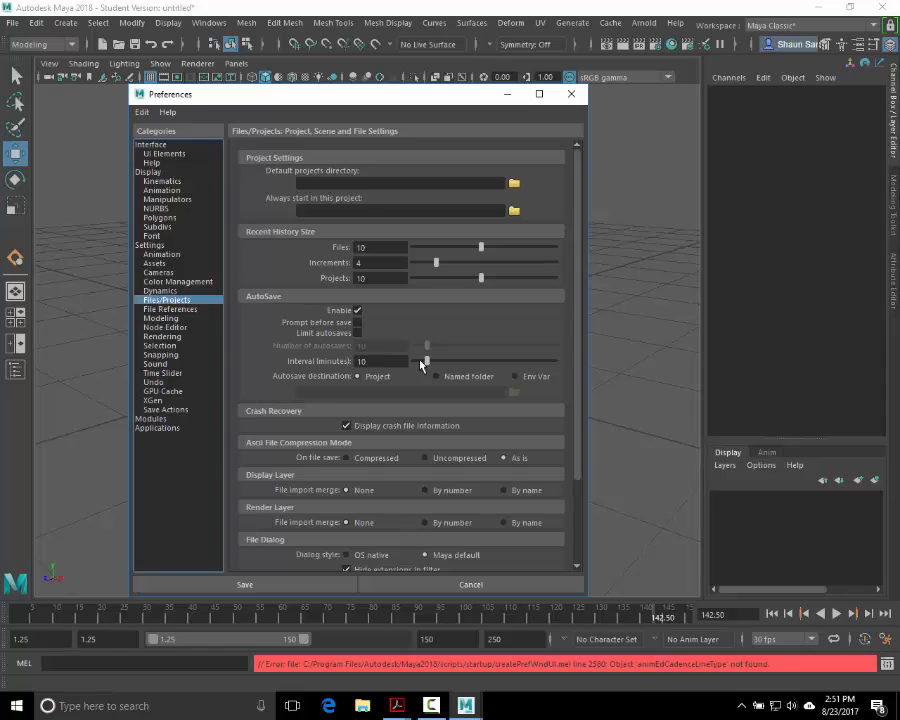
pyautogui.doubleClick(365, 361)
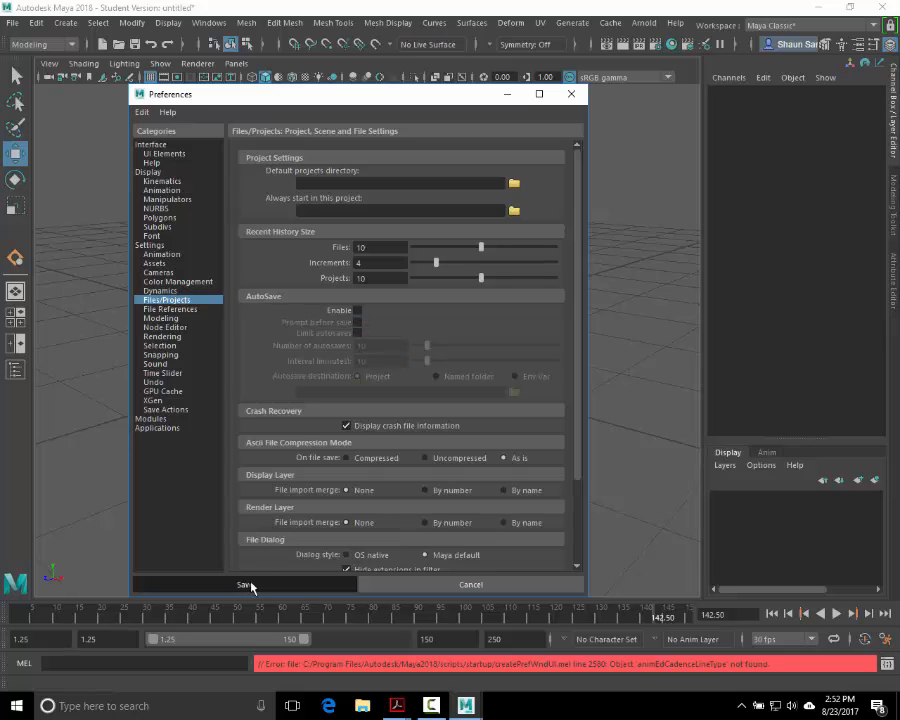
pyautogui.click(250, 584)
# Step: Reframe and deselect the sphere, and examine the perspective viewport's lighting and renderer options
pyautogui.click(418, 317)
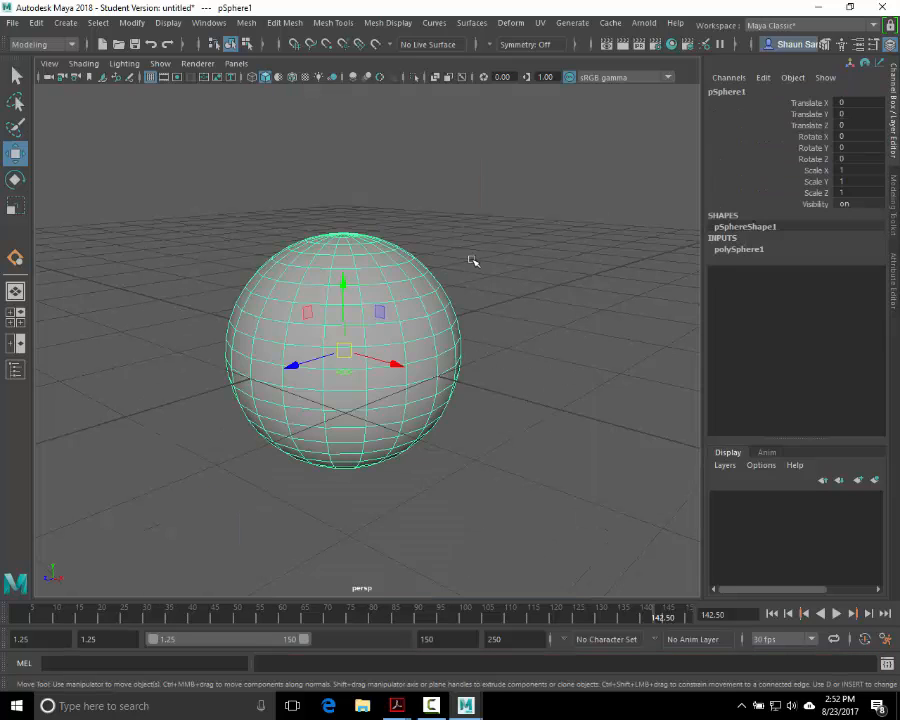
pyautogui.keyDown('alt'); pyautogui.moveTo(340, 321); pyautogui.dragTo(375, 367, button='middle'); pyautogui.keyUp('alt')
pyautogui.keyDown('alt'); pyautogui.moveTo(386, 360); pyautogui.dragTo(408, 342, button='right'); pyautogui.keyUp('alt')
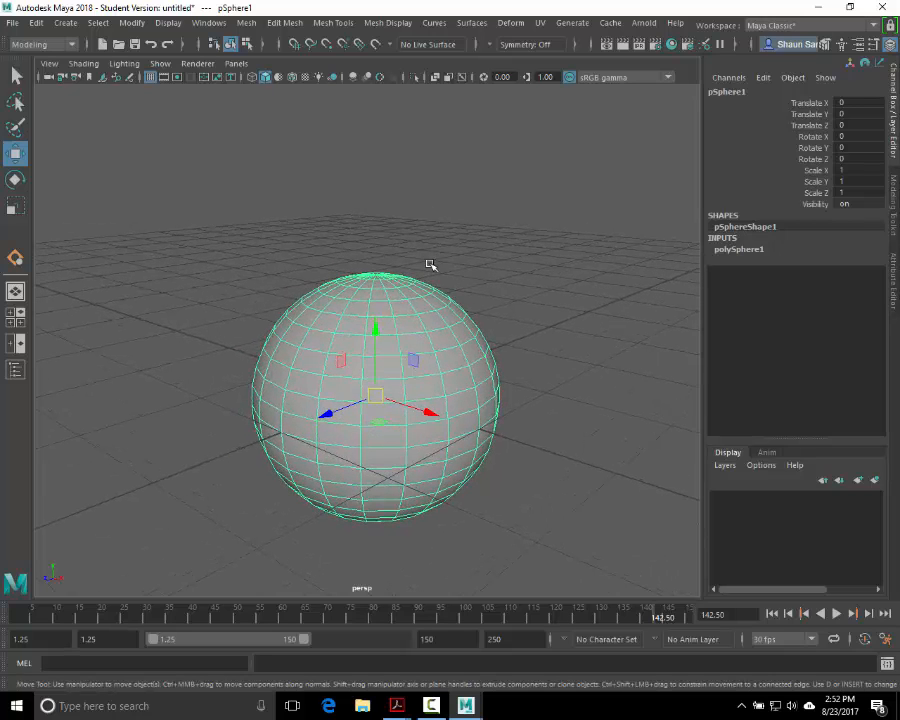
pyautogui.click(536, 240)
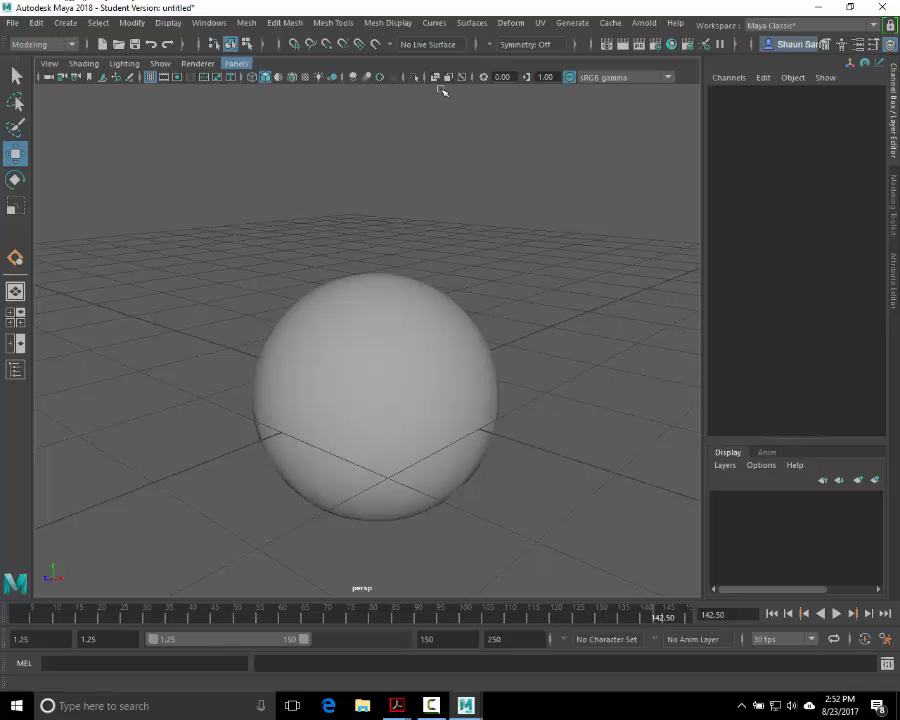
pyautogui.click(60, 68)
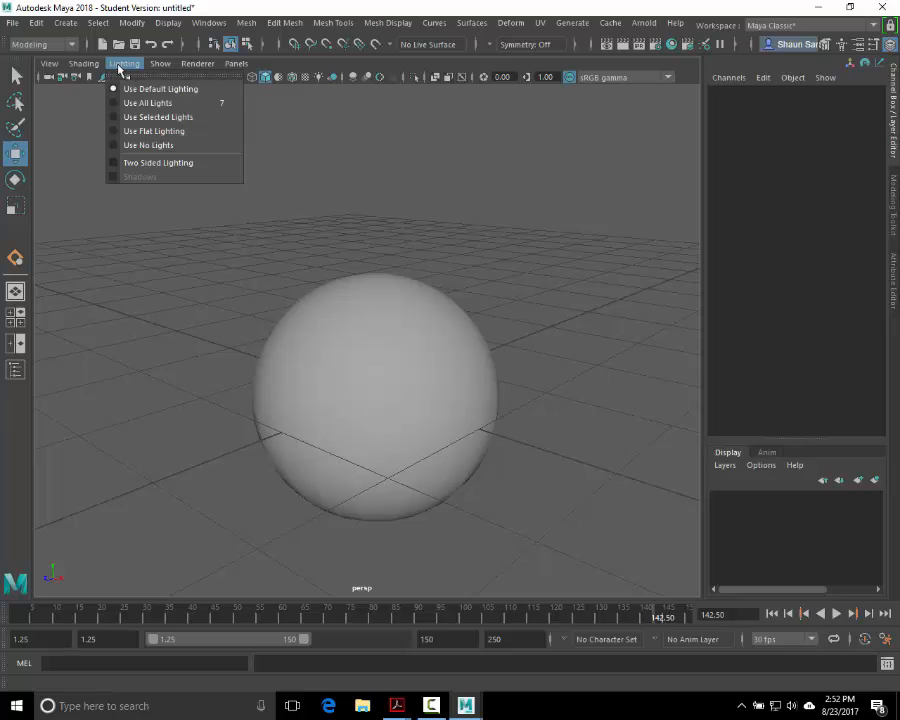
pyautogui.click(124, 64)
pyautogui.click(196, 64)
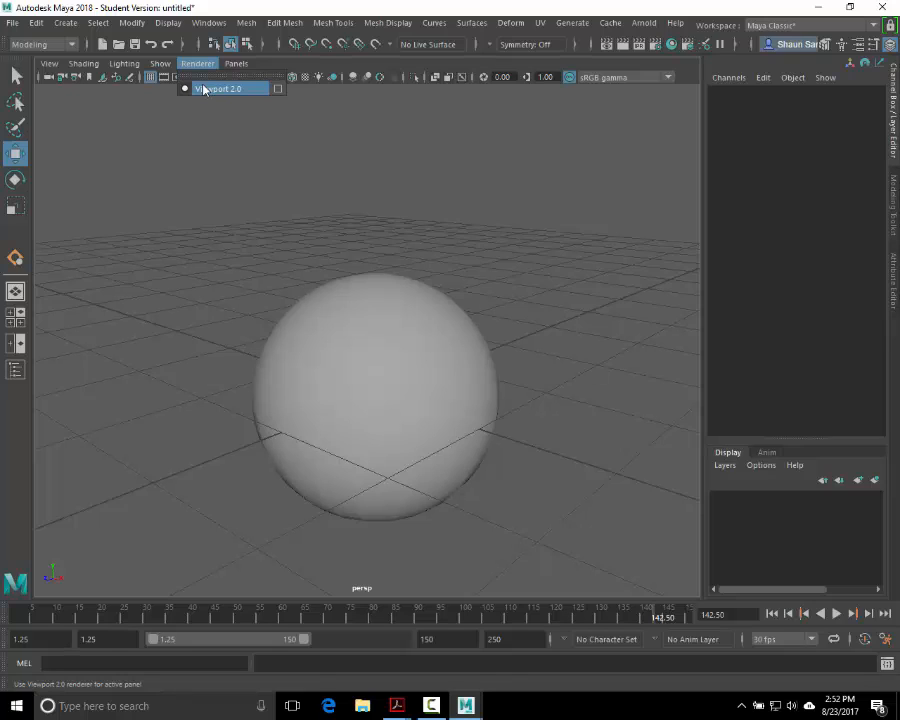
pyautogui.click(172, 126)
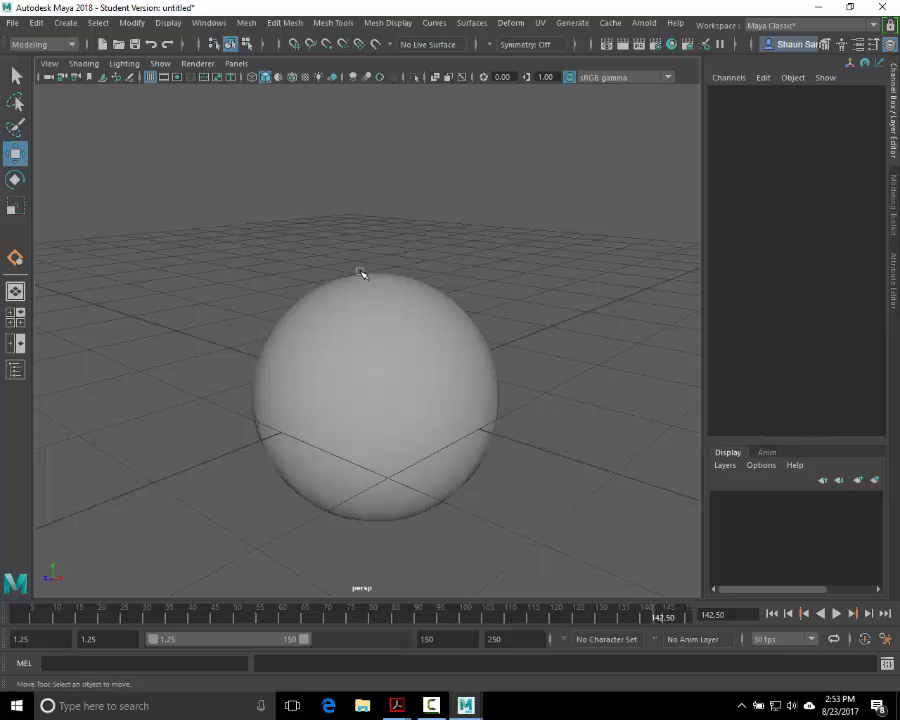
# Step: Select the sphere and practise orbiting, panning and zooming the perspective view around it
pyautogui.click(436, 442)
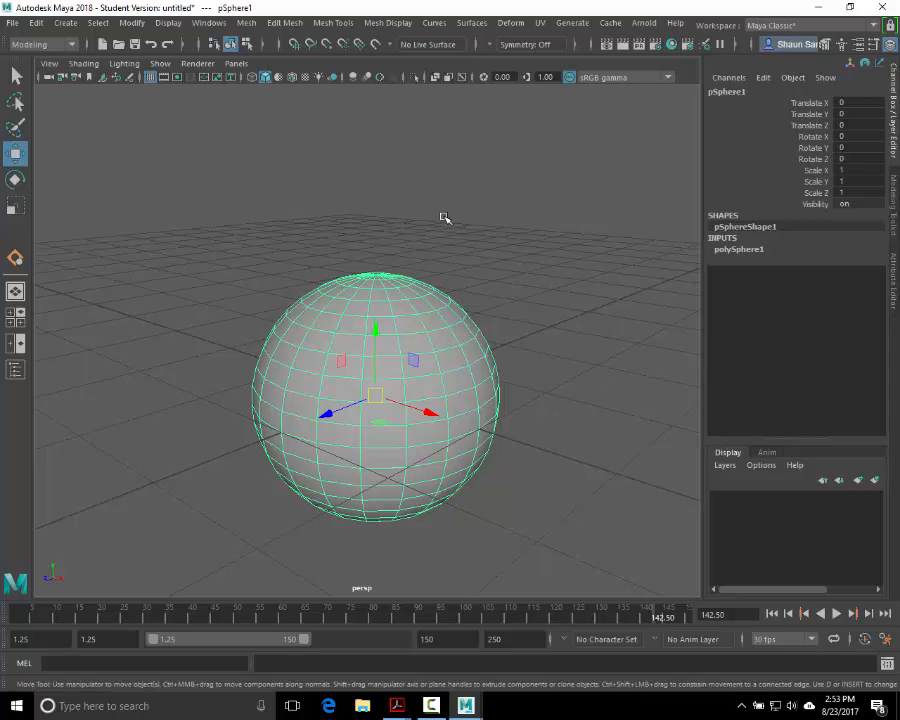
pyautogui.keyDown('alt'); pyautogui.moveTo(406, 265); pyautogui.dragTo(402, 312); pyautogui.keyUp('alt')
pyautogui.keyDown('alt'); pyautogui.moveTo(392, 247); pyautogui.dragTo(362, 139, button='middle'); pyautogui.keyUp('alt')
pyautogui.keyDown('alt'); pyautogui.moveTo(512, 203); pyautogui.dragTo(259, 215, button='right'); pyautogui.keyUp('alt')
pyautogui.keyDown('alt'); pyautogui.moveTo(328, 257); pyautogui.dragTo(364, 352, button='middle'); pyautogui.keyUp('alt')
pyautogui.keyDown('alt'); pyautogui.moveTo(364, 352); pyautogui.dragTo(308, 300); pyautogui.keyUp('alt')
pyautogui.keyDown('alt'); pyautogui.moveTo(274, 281); pyautogui.dragTo(306, 263, button='middle'); pyautogui.keyUp('alt')
pyautogui.keyDown('alt'); pyautogui.moveTo(422, 290); pyautogui.dragTo(535, 291, button='right'); pyautogui.keyUp('alt')
pyautogui.keyDown('alt'); pyautogui.moveTo(436, 263); pyautogui.dragTo(374, 245, button='middle'); pyautogui.keyUp('alt')
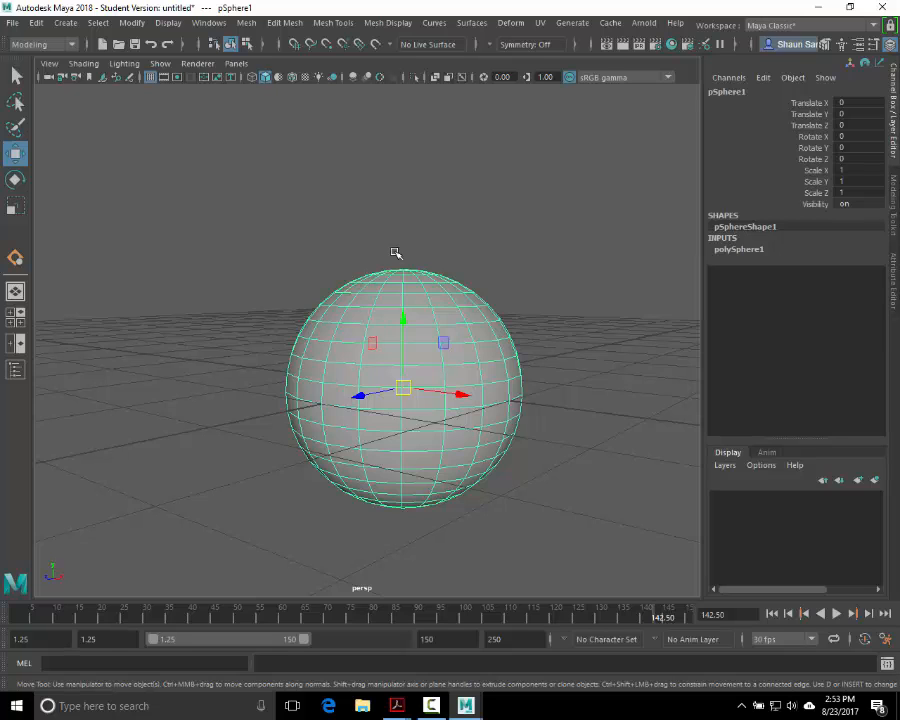
# Step: Save Maya's current preferences from the main application commands without saving the scene
pyautogui.click(16, 22)
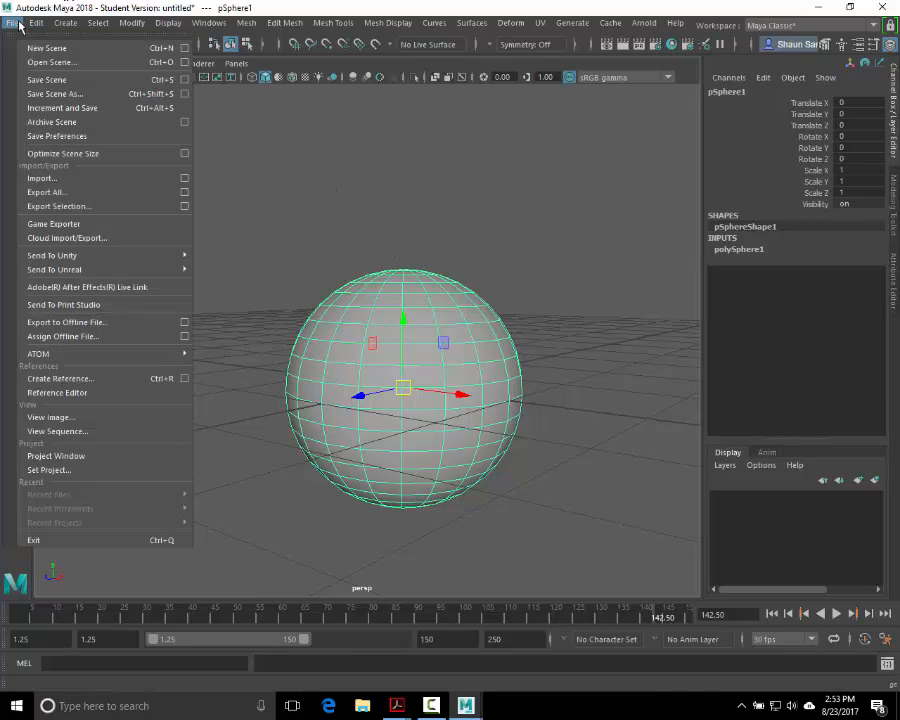
pyautogui.click(95, 140)
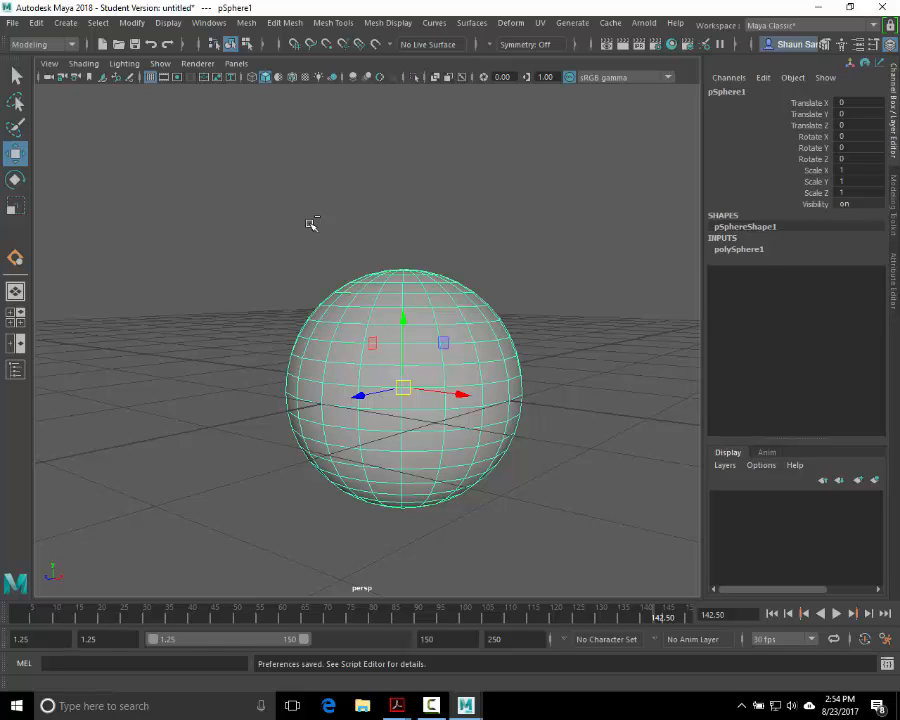
# Step: Practise box-zooming in and out on the sphere, and orbit to view it from above
pyautogui.keyDown('ctrl'); pyautogui.keyDown('alt'); pyautogui.moveTo(280, 214); pyautogui.dragTo(548, 520); pyautogui.keyUp('alt'); pyautogui.keyUp('ctrl')
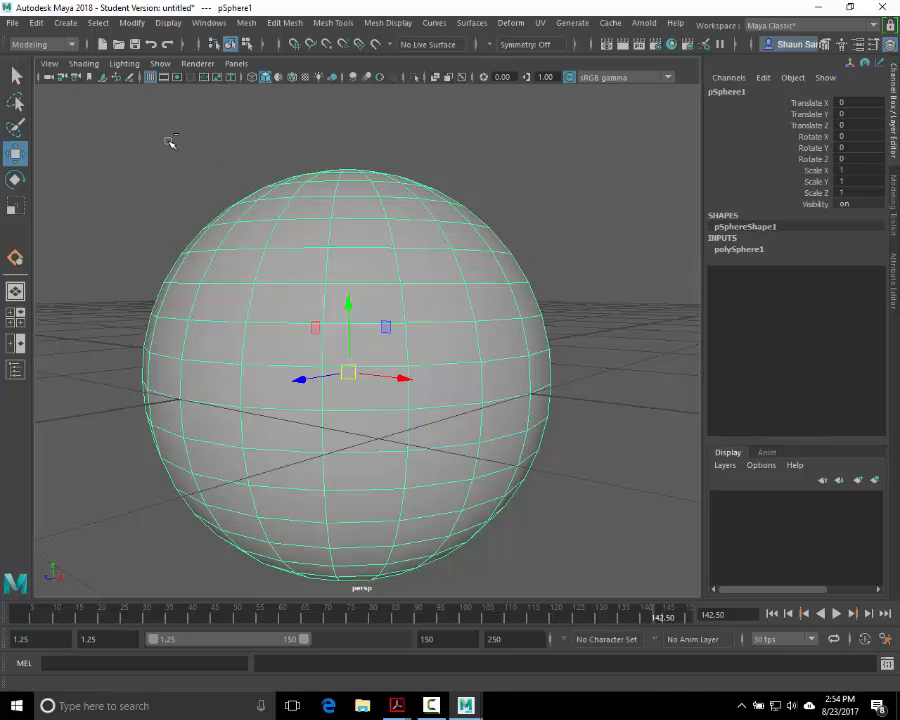
pyautogui.moveTo(169, 141); pyautogui.dragTo(562, 460)
pyautogui.scroll(4, 562, 460)
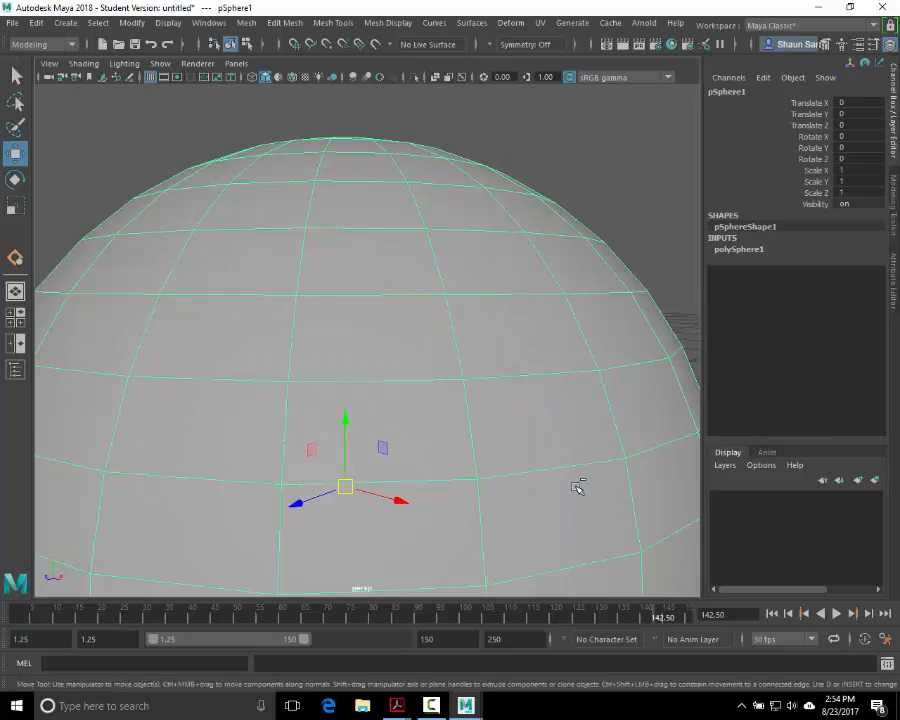
pyautogui.middleClick(570, 472)
pyautogui.moveTo(570, 474); pyautogui.dragTo(157, 122)
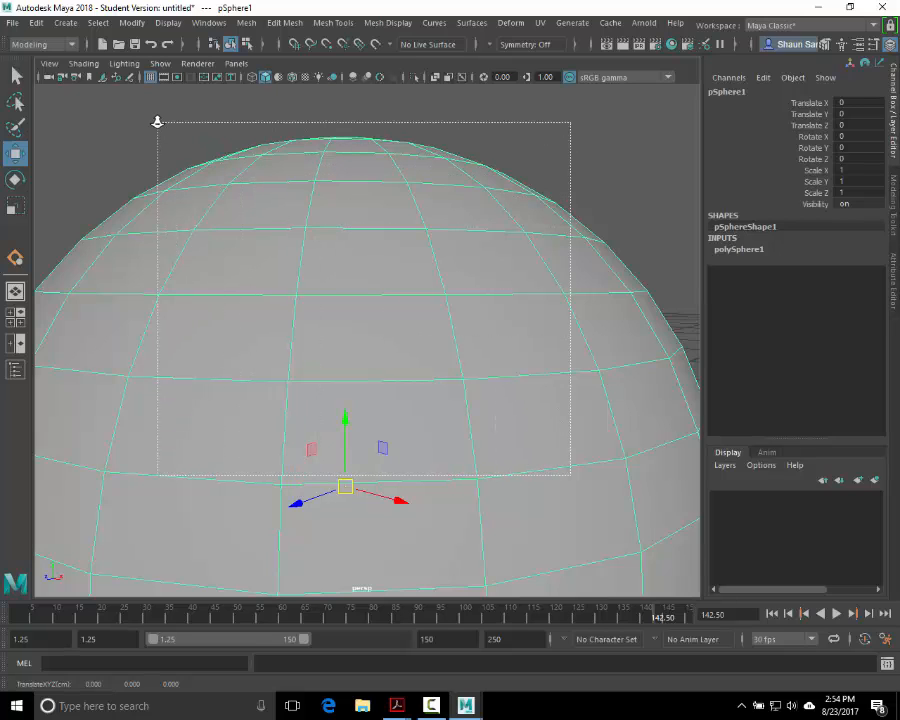
pyautogui.keyDown('ctrl'); pyautogui.keyDown('alt'); pyautogui.moveTo(157, 122); pyautogui.dragTo(157, 122); pyautogui.keyUp('alt'); pyautogui.keyUp('ctrl')
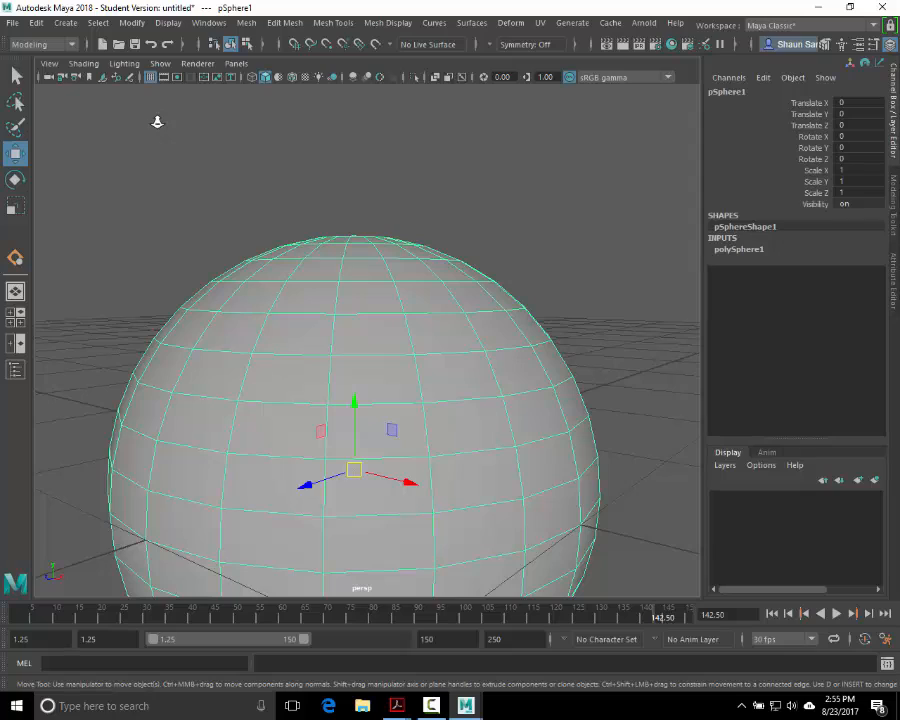
pyautogui.keyDown('alt'); pyautogui.moveTo(398, 297); pyautogui.dragTo(466, 241); pyautogui.keyUp('alt')
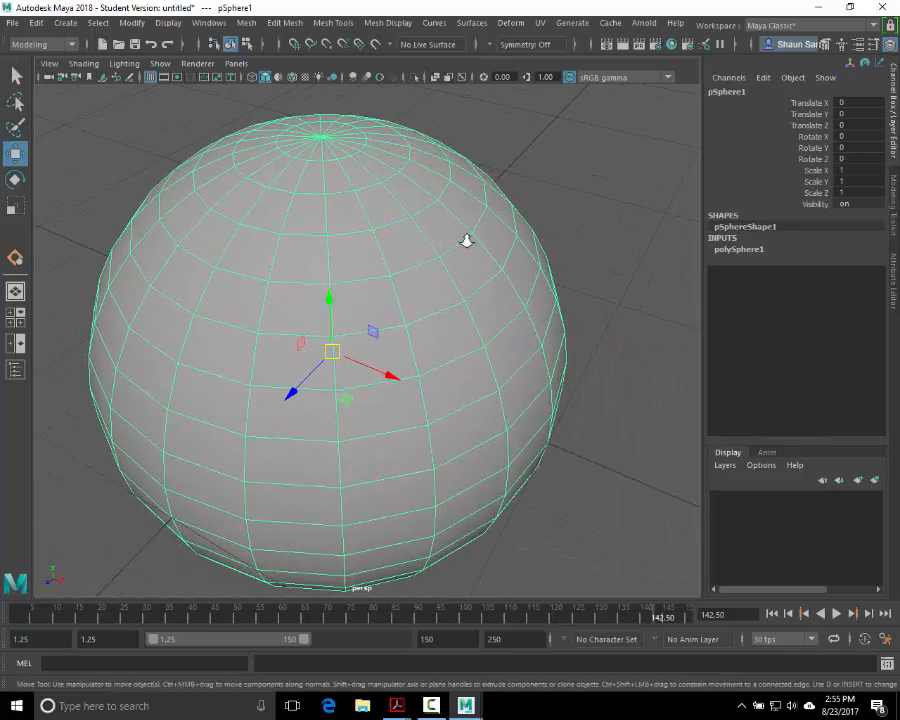
pyautogui.keyDown('alt'); pyautogui.moveTo(466, 241); pyautogui.dragTo(414, 227, button='right'); pyautogui.keyUp('alt')
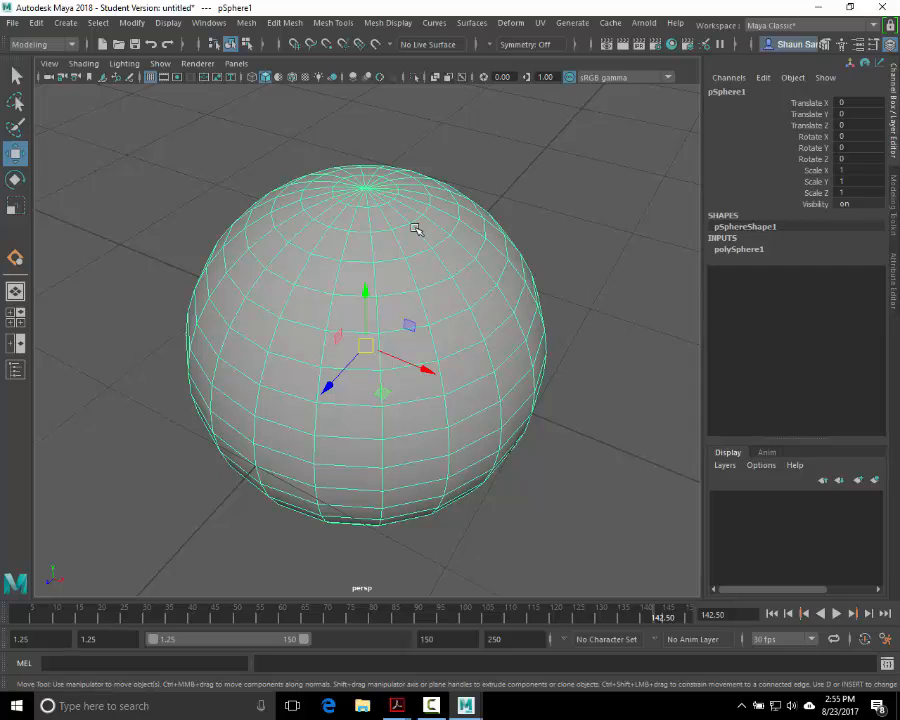
# Step: Switch the sphere to face selection mode and select a single face on its upper front
pyautogui.rightClick(362, 222)
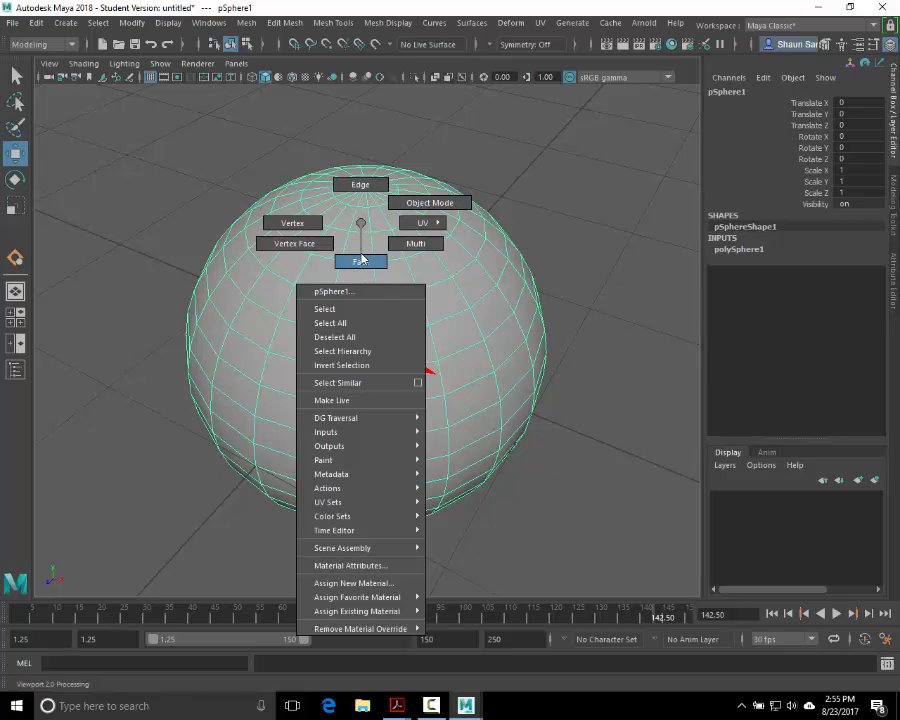
pyautogui.moveTo(361, 259); pyautogui.dragTo(362, 258, button='right')
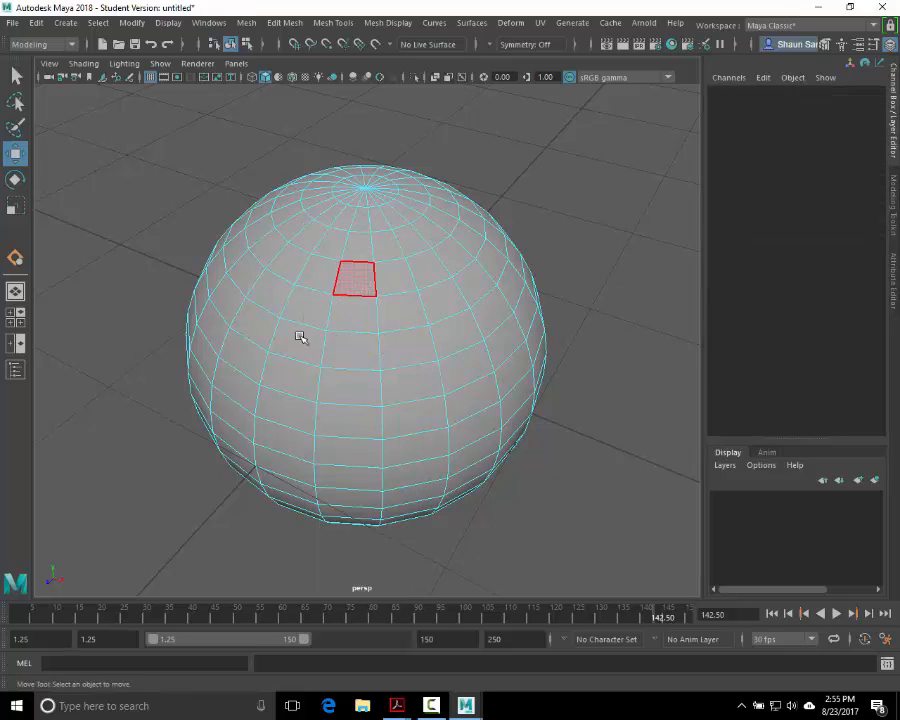
pyautogui.click(348, 418)
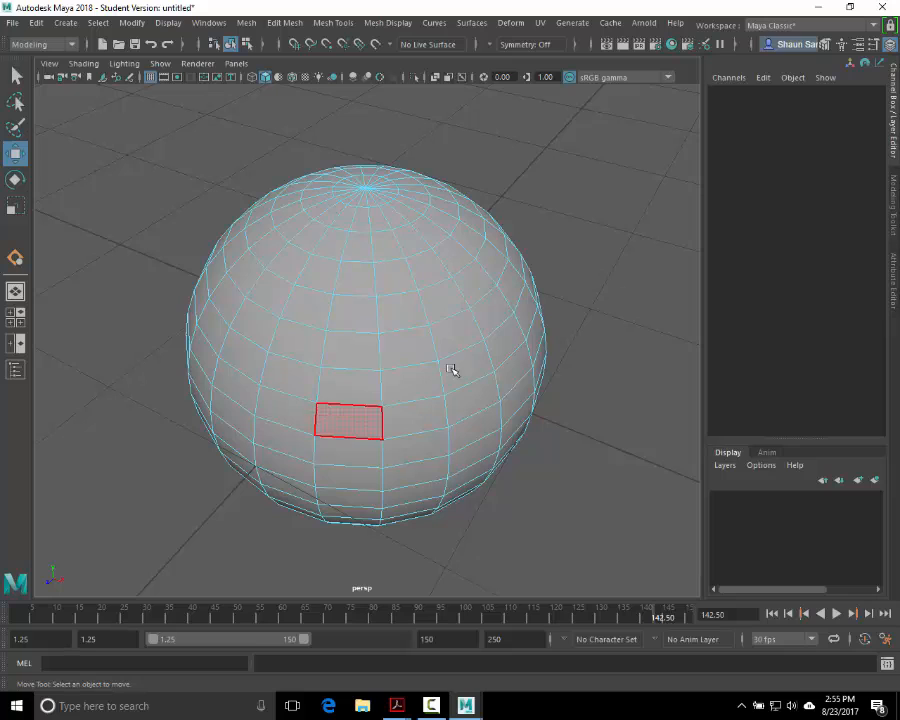
pyautogui.click(269, 293)
pyautogui.click(289, 378)
pyautogui.click(407, 347)
pyautogui.click(352, 313)
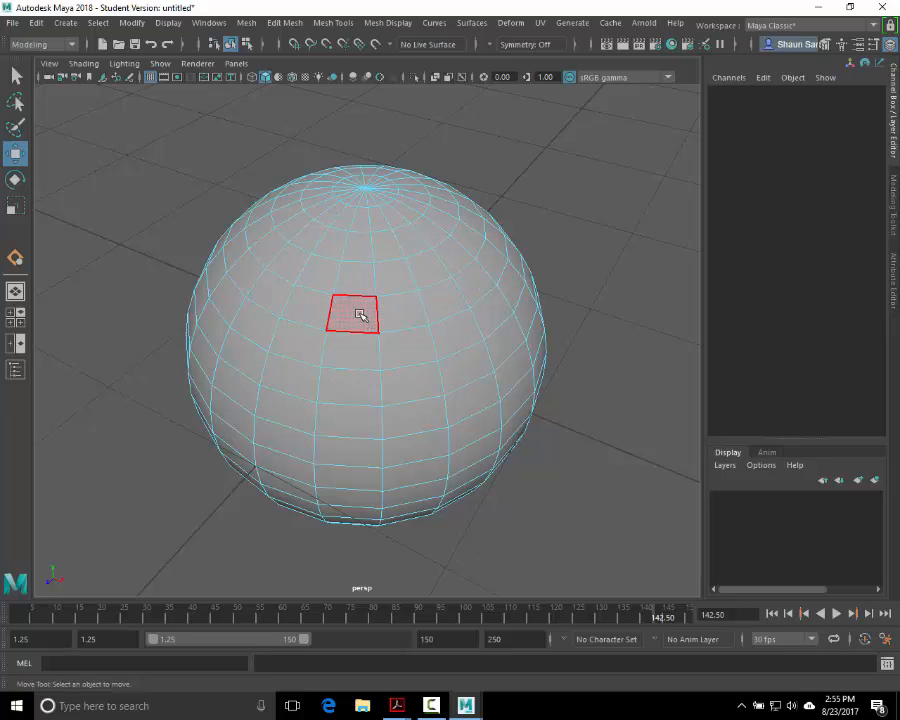
pyautogui.click(360, 315)
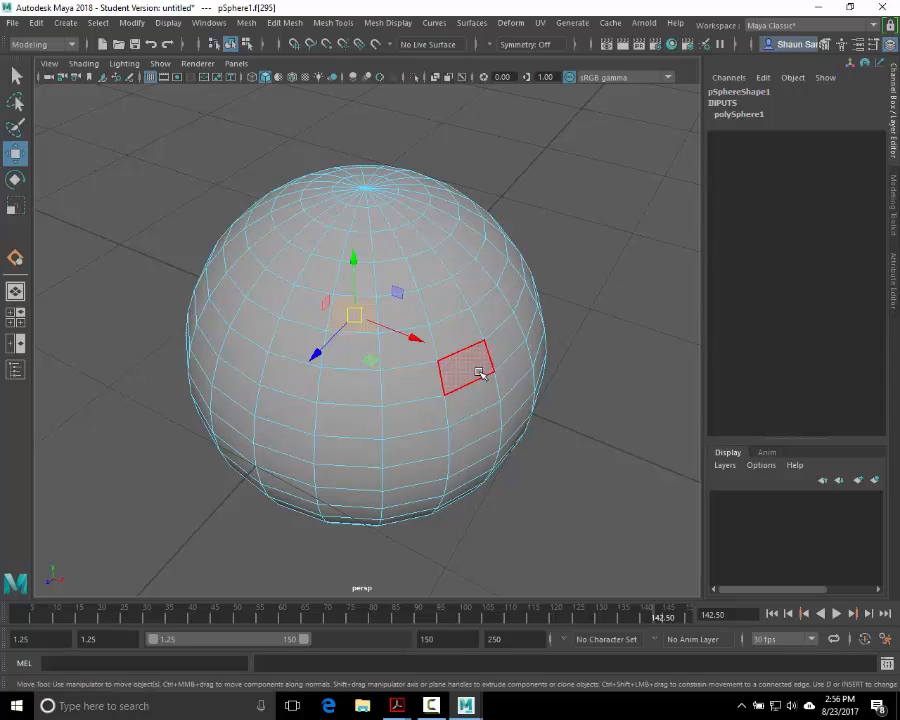
# Step: Grow the face selection outward and shrink it back to the single face, repeating this several times
pyautogui.hotkey('shift', '.')
pyautogui.hotkey('shift', '.')
pyautogui.hotkey('shift', '.')
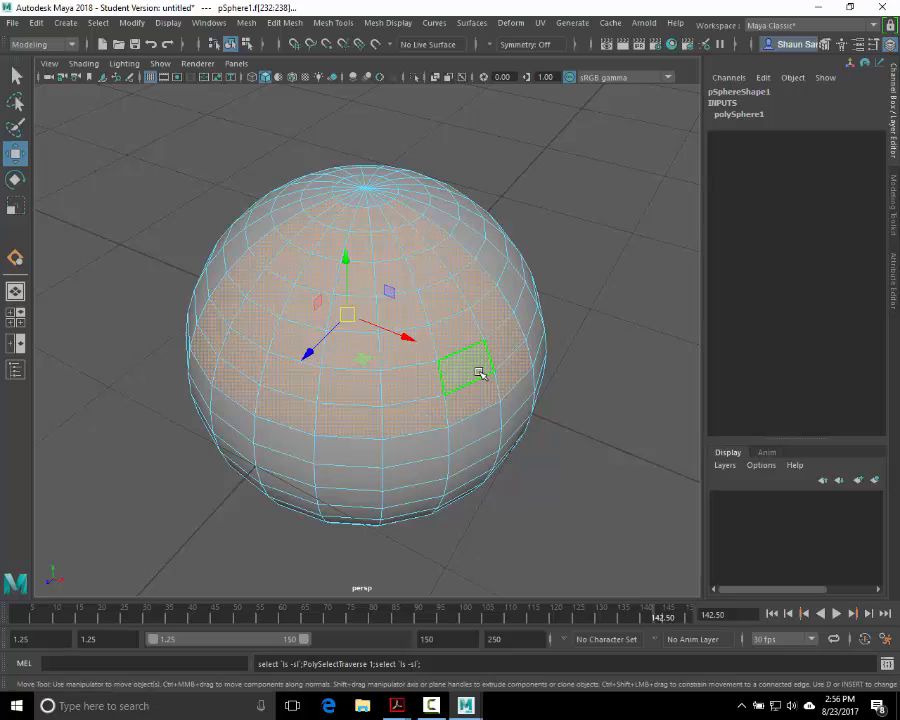
pyautogui.hotkey('shift', ',')
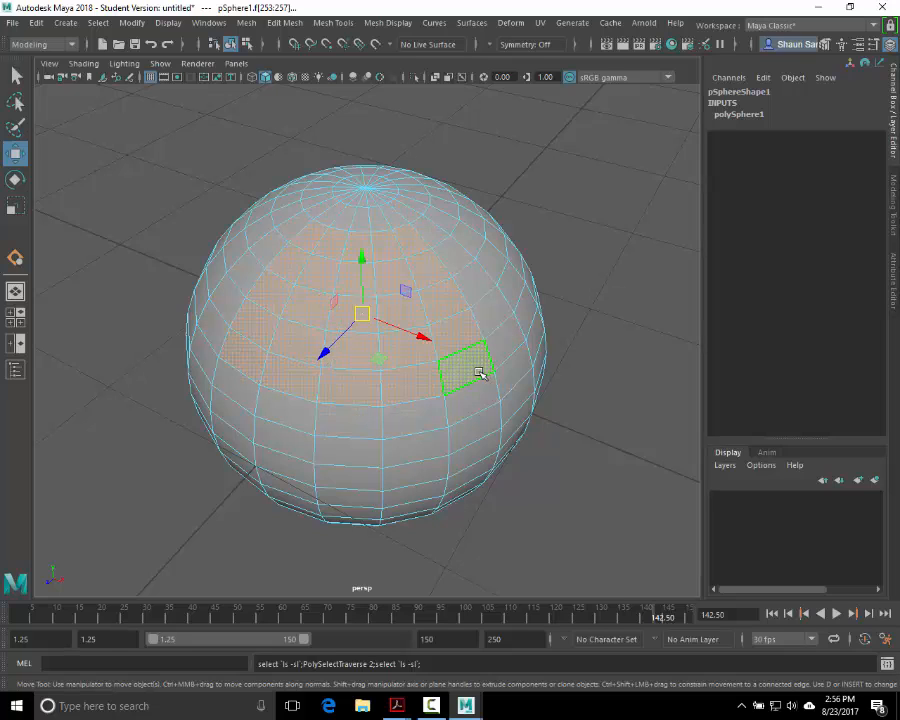
pyautogui.hotkey('shift', ',')
pyautogui.hotkey('shift', ',')
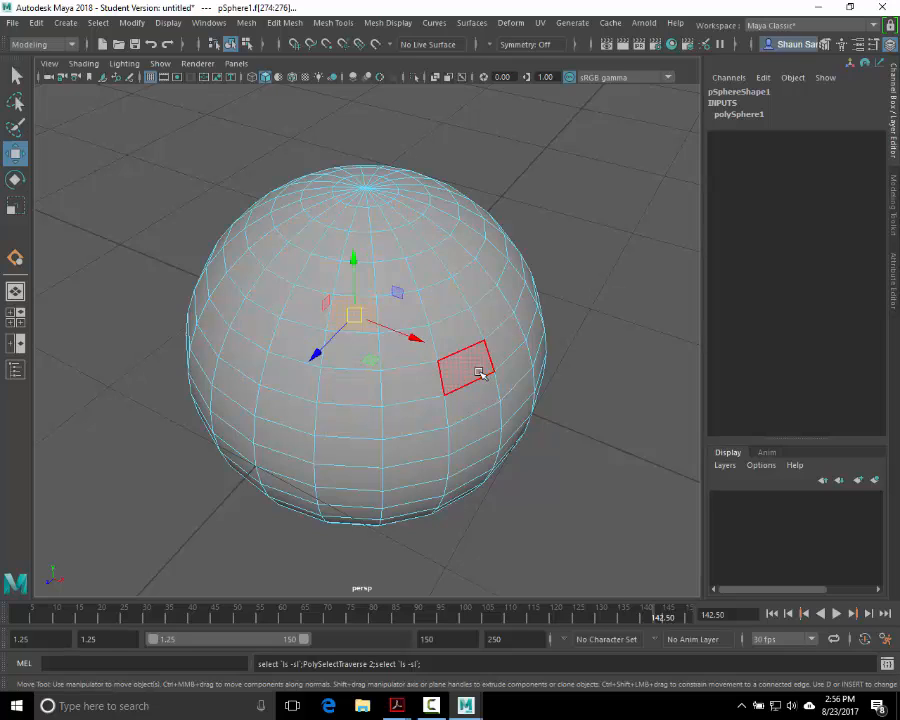
pyautogui.hotkey('shift', '.')
pyautogui.hotkey('shift', '.')
pyautogui.hotkey('shift', ',')
pyautogui.hotkey('shift', ',')
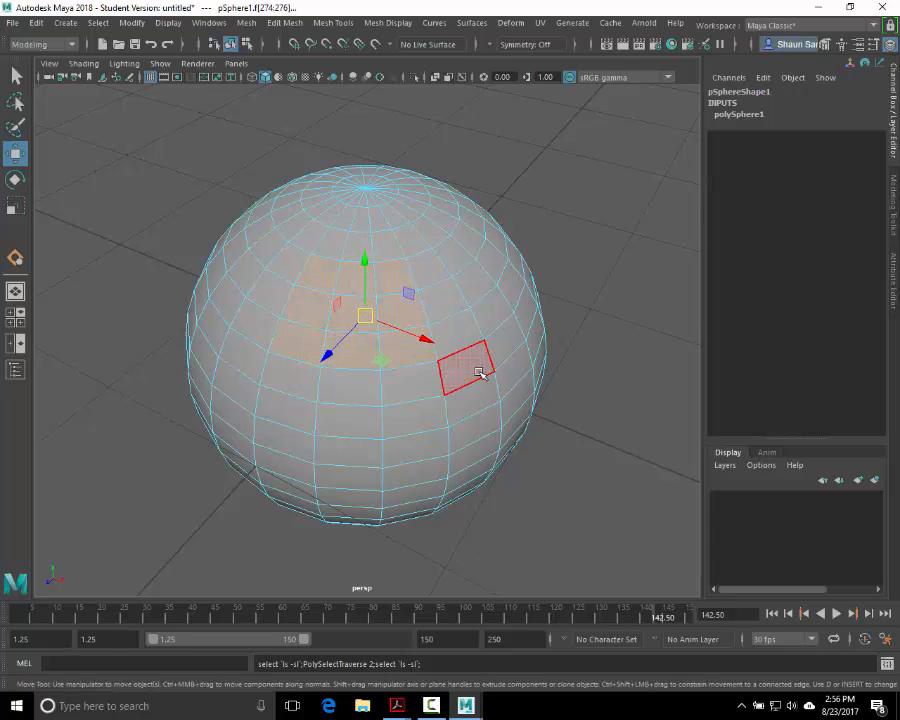
pyautogui.hotkey('shift', '.')
pyautogui.hotkey('shift', '.')
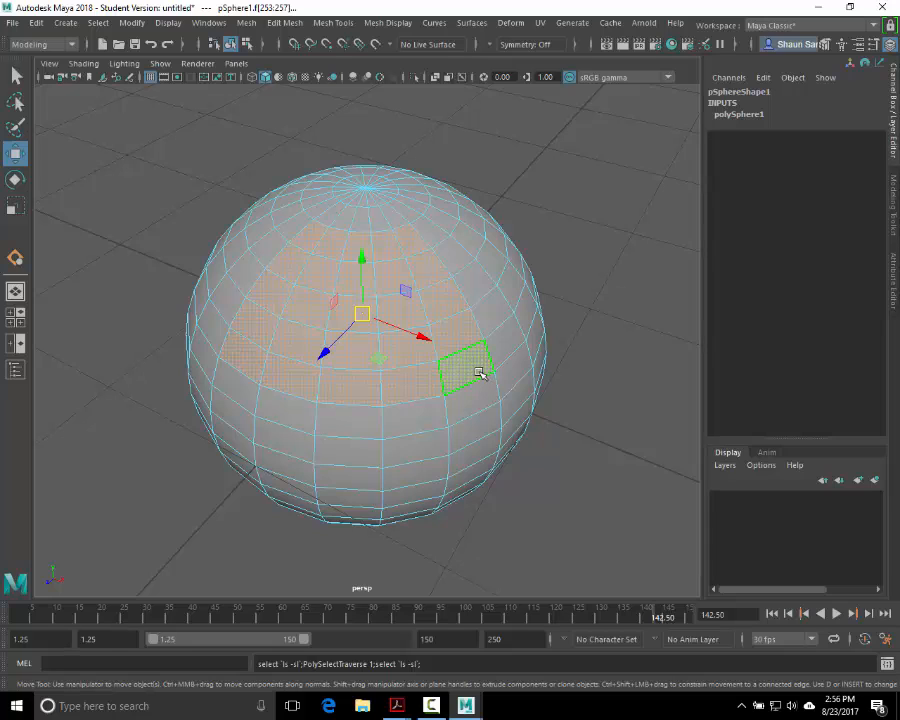
pyautogui.hotkey('shift', ',')
pyautogui.hotkey('shift', ',')
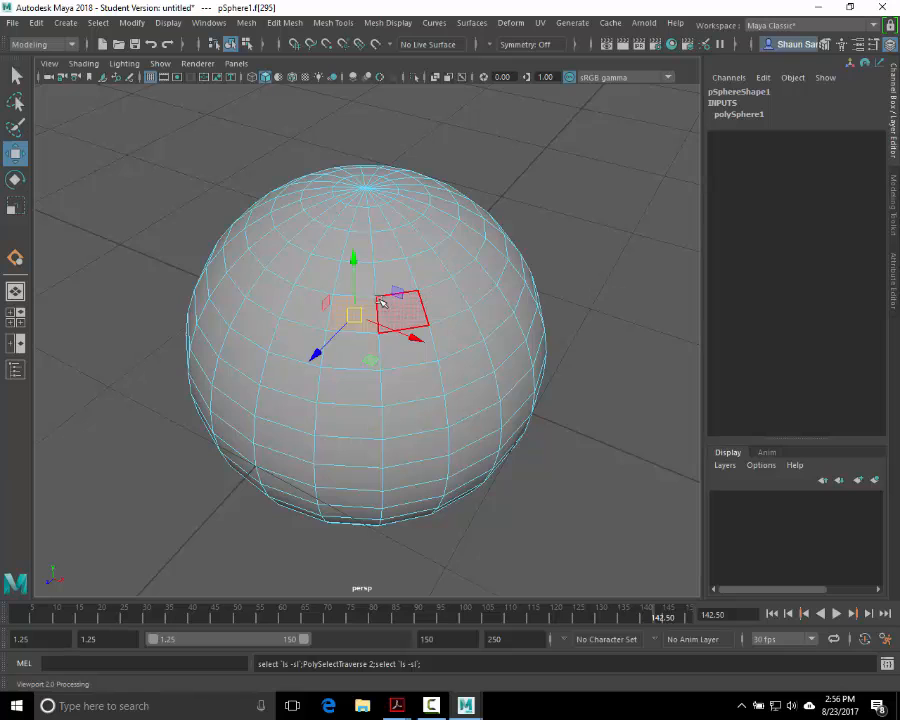
# Step: Practise selecting a full horizontal ring of faces around the sphere from two adjacent faces, repeating it on the ring directly below
pyautogui.keyDown('alt'); pyautogui.moveTo(404, 305); pyautogui.dragTo(484, 294, button='right'); pyautogui.keyUp('alt')
pyautogui.keyDown('alt'); pyautogui.moveTo(484, 294); pyautogui.dragTo(482, 327); pyautogui.keyUp('alt')
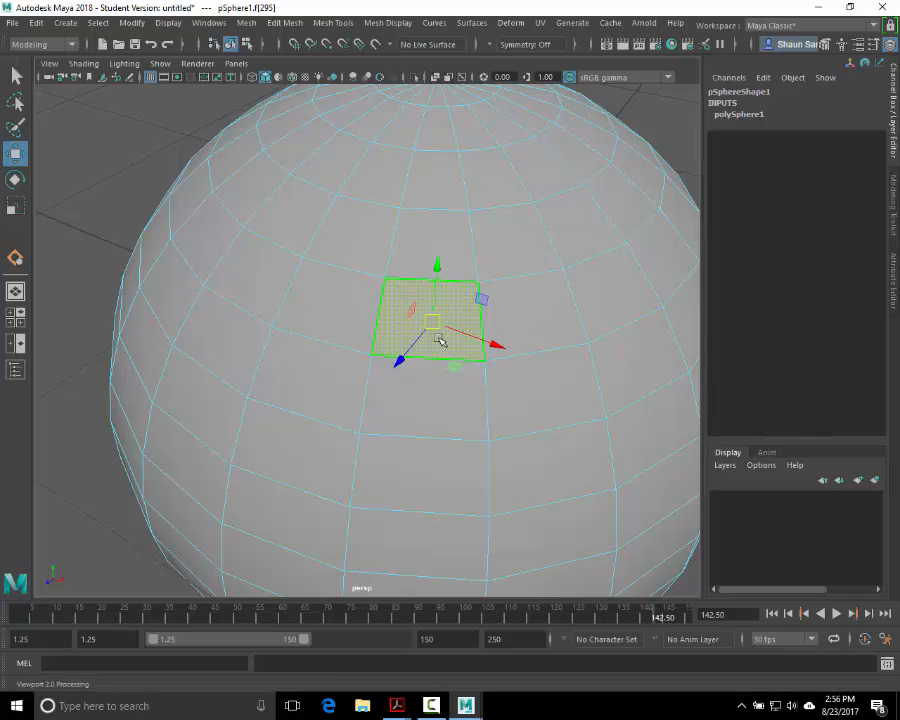
pyautogui.keyDown('alt'); pyautogui.moveTo(410, 324); pyautogui.dragTo(392, 350); pyautogui.keyUp('alt')
pyautogui.keyDown('alt'); pyautogui.moveTo(392, 350); pyautogui.dragTo(476, 348, button='right'); pyautogui.keyUp('alt')
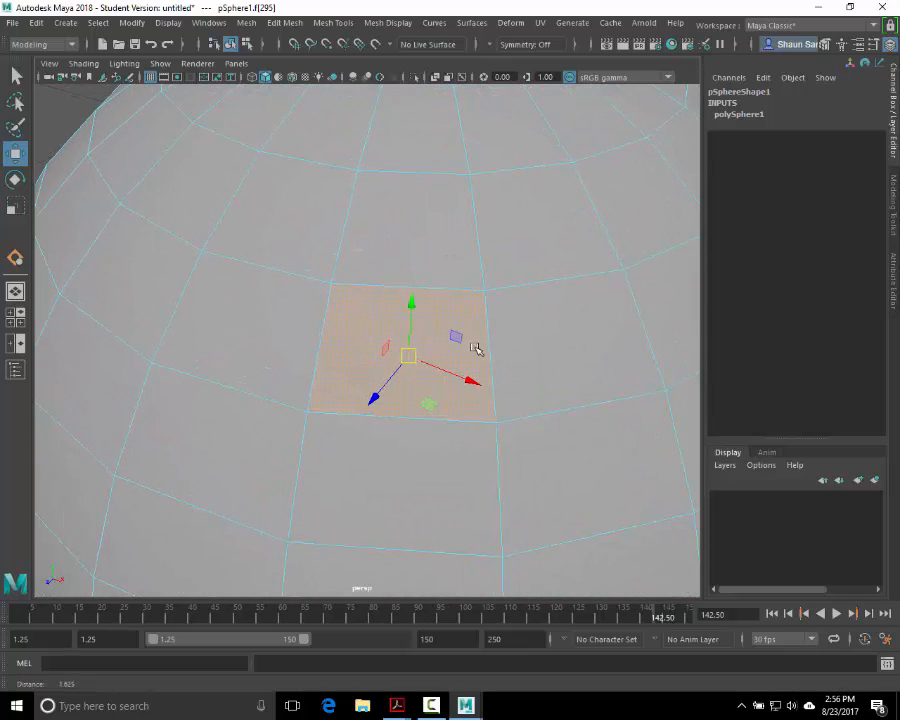
pyautogui.click(314, 312)
pyautogui.hotkey('ctrl', 'z')
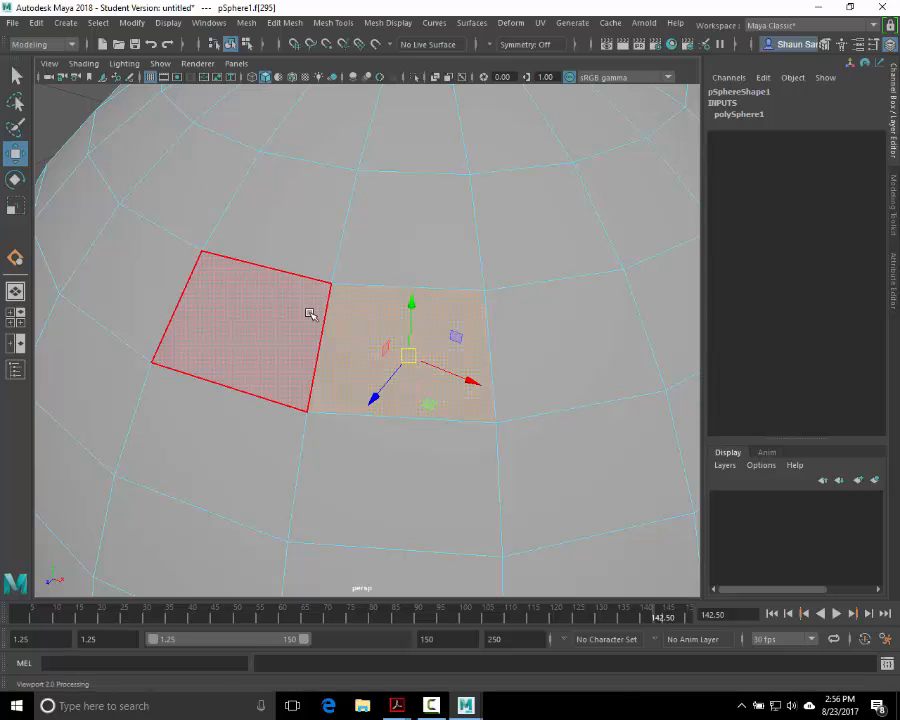
pyautogui.click(310, 313)
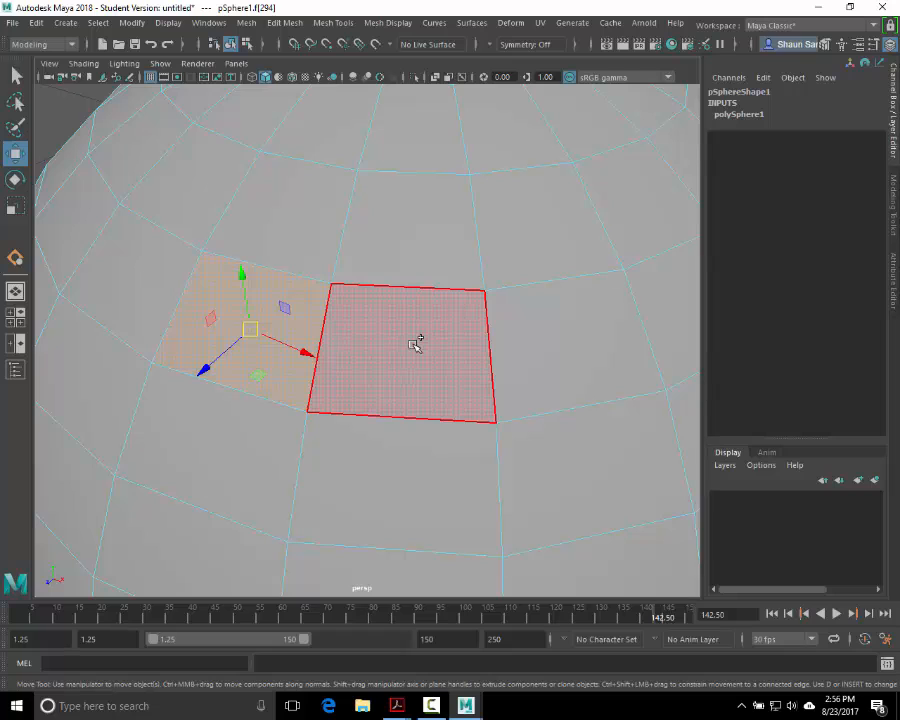
pyautogui.keyDown('shift'); pyautogui.doubleClick(414, 345); pyautogui.keyUp('shift')
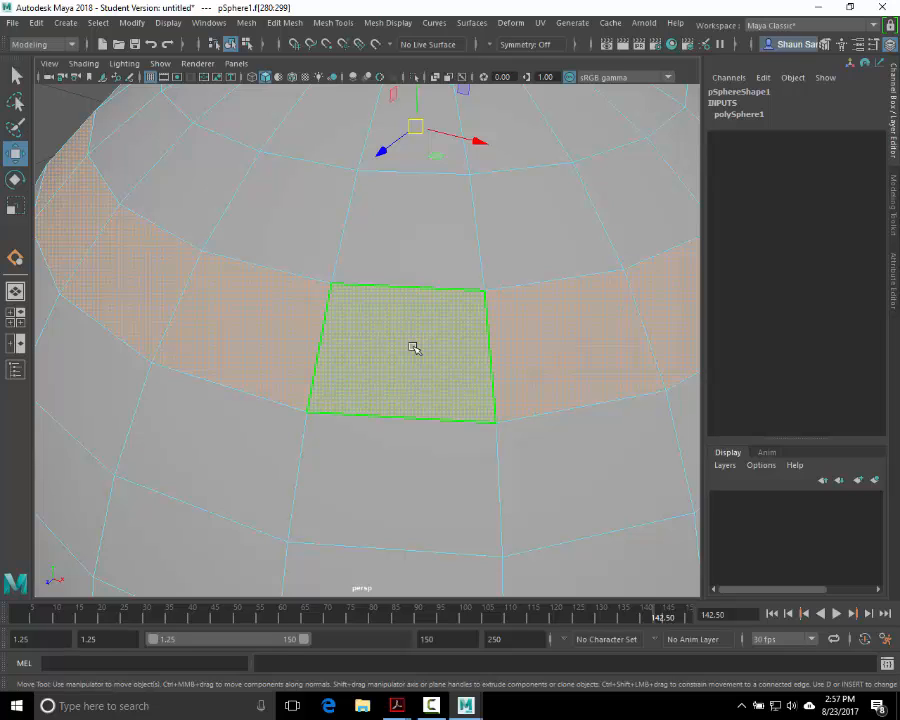
pyautogui.click(237, 432)
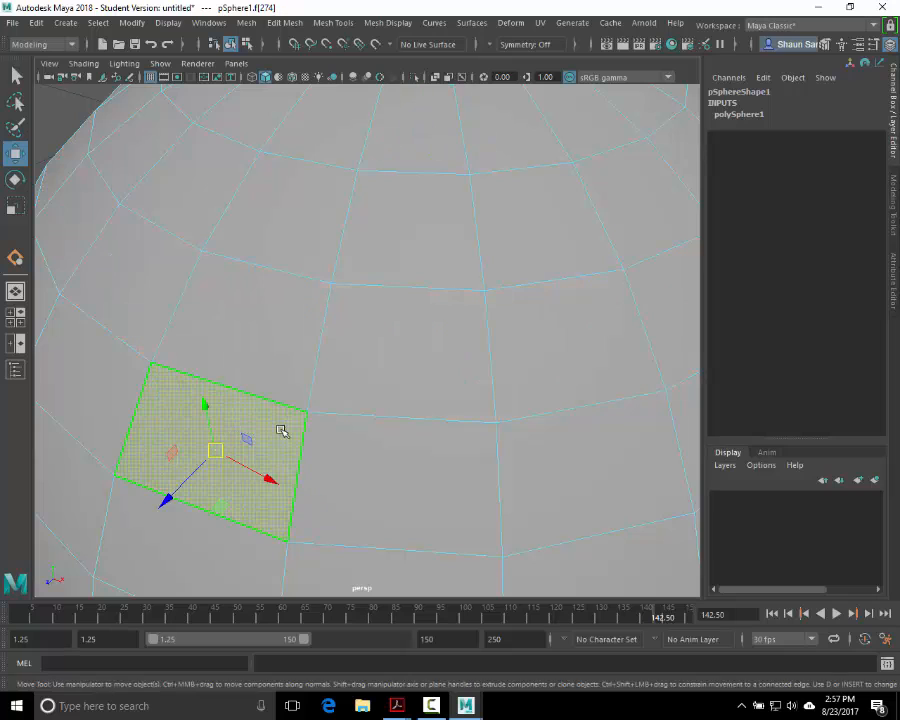
pyautogui.keyDown('alt'); pyautogui.moveTo(301, 414); pyautogui.dragTo(370, 382); pyautogui.keyUp('alt')
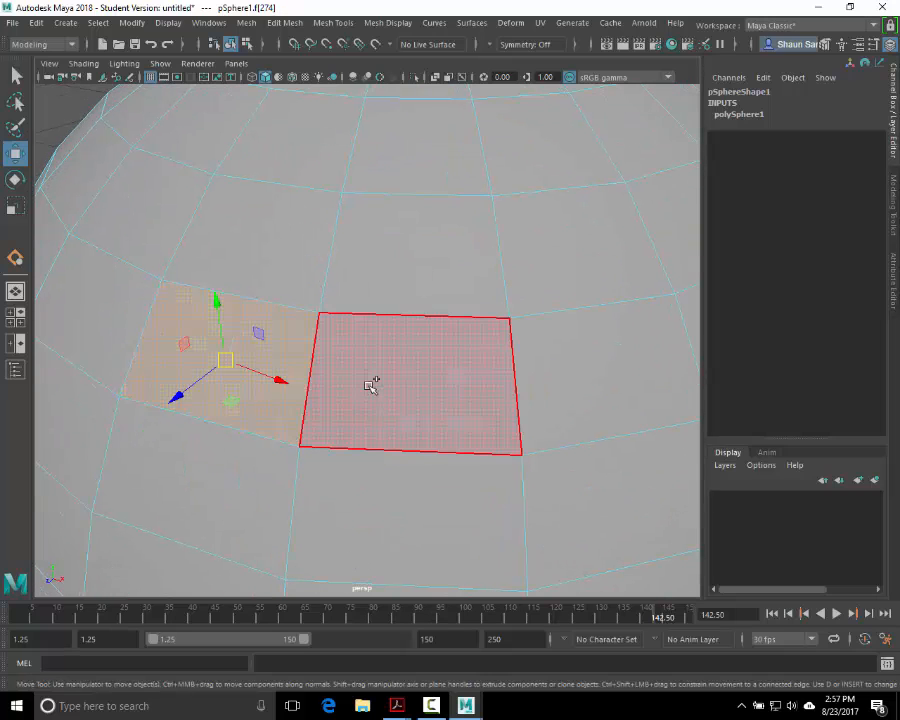
pyautogui.keyDown('shift'); pyautogui.doubleClick(441, 380); pyautogui.keyUp('shift')
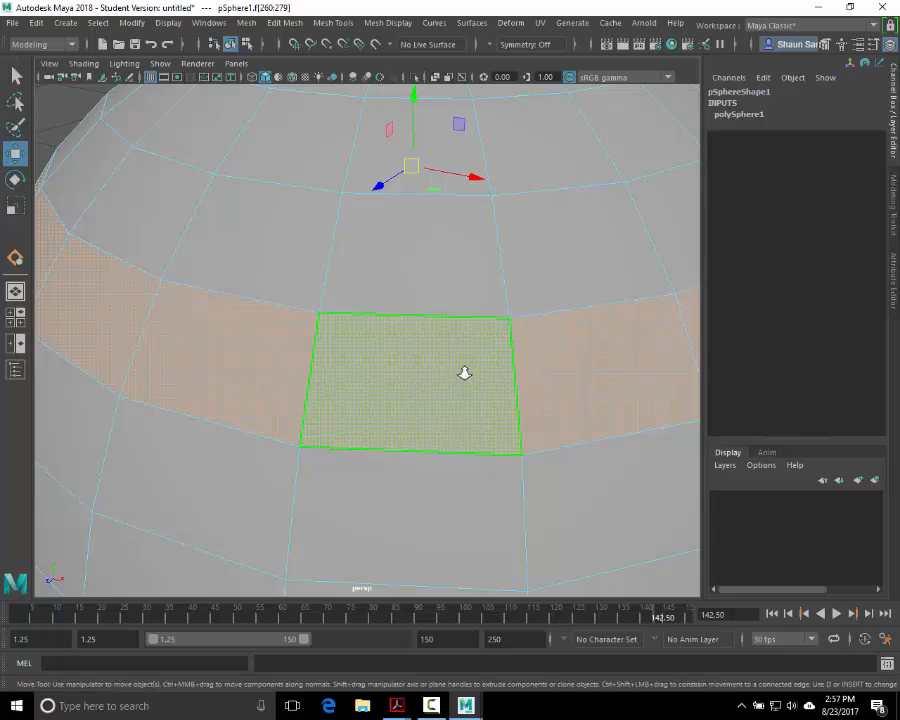
# Step: Select a vertical face loop on the sphere, and add a horizontal ring near its top and a second vertical loop to the selection
pyautogui.keyDown('alt'); pyautogui.moveTo(465, 373); pyautogui.dragTo(361, 321, button='right'); pyautogui.keyUp('alt')
pyautogui.click(362, 318)
pyautogui.keyDown('shift'); pyautogui.doubleClick(366, 350); pyautogui.keyUp('shift')
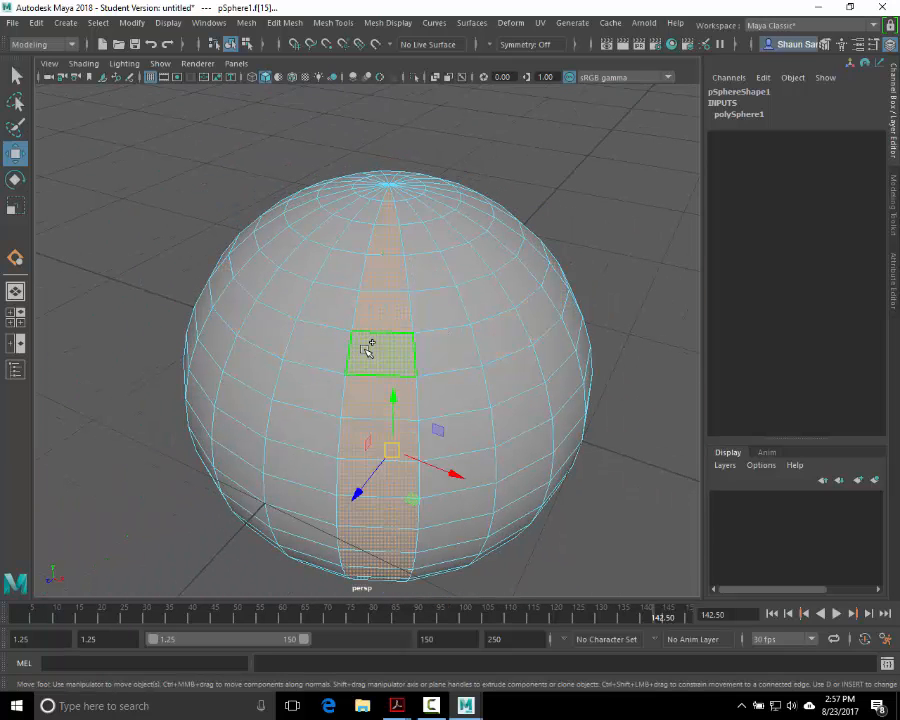
pyautogui.keyDown('alt'); pyautogui.moveTo(426, 241); pyautogui.dragTo(357, 287); pyautogui.keyUp('alt')
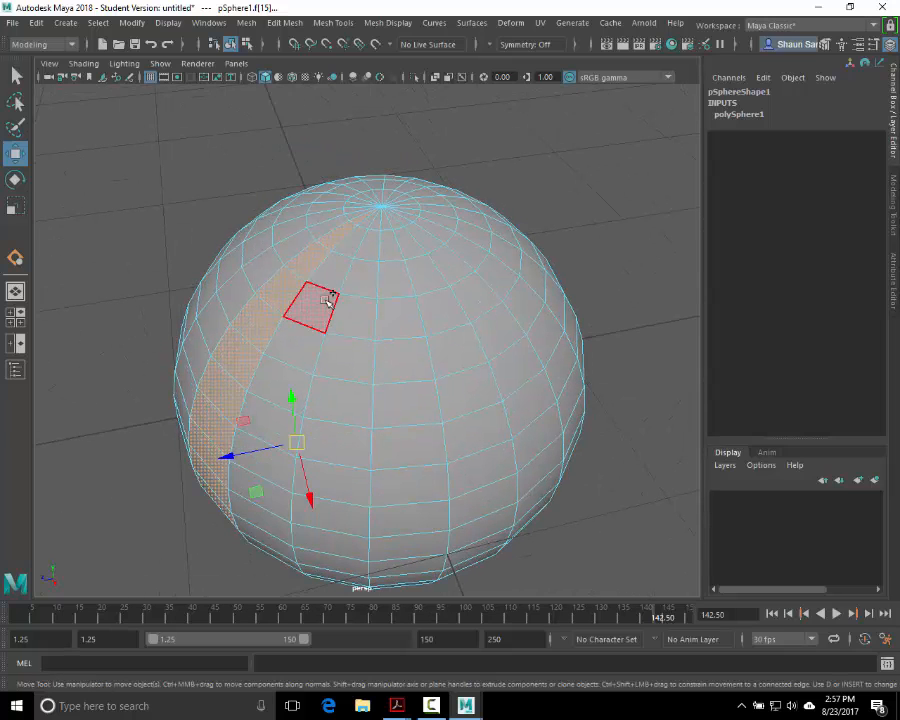
pyautogui.keyDown('shift'); pyautogui.doubleClick(328, 299); pyautogui.keyUp('shift')
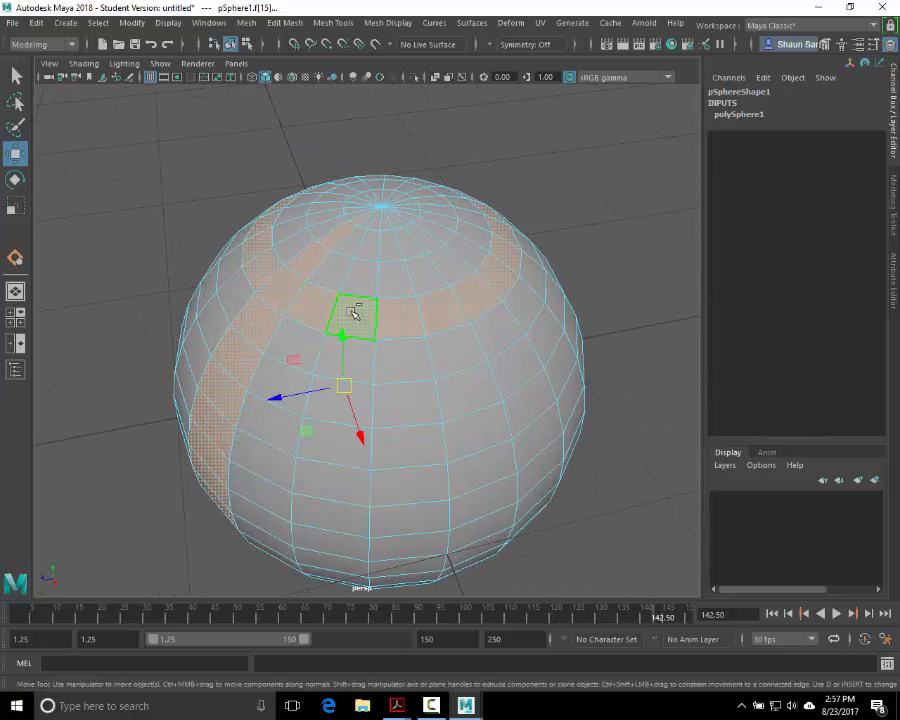
pyautogui.keyDown('shift'); pyautogui.doubleClick(404, 397); pyautogui.keyUp('shift')
pyautogui.keyDown('alt'); pyautogui.moveTo(404, 398); pyautogui.dragTo(447, 383); pyautogui.keyUp('alt')
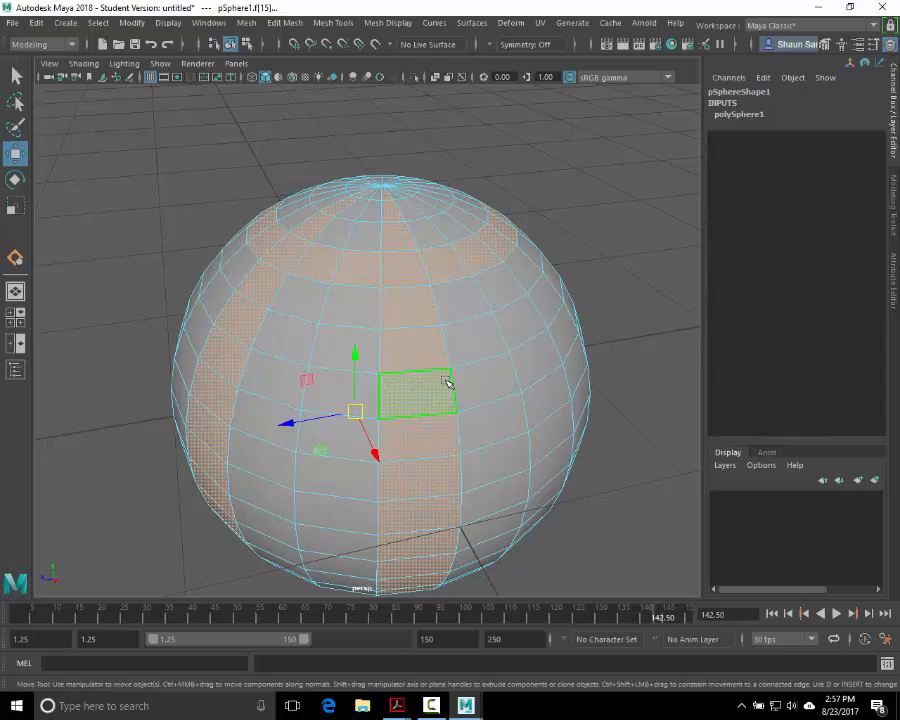
pyautogui.click(284, 24)
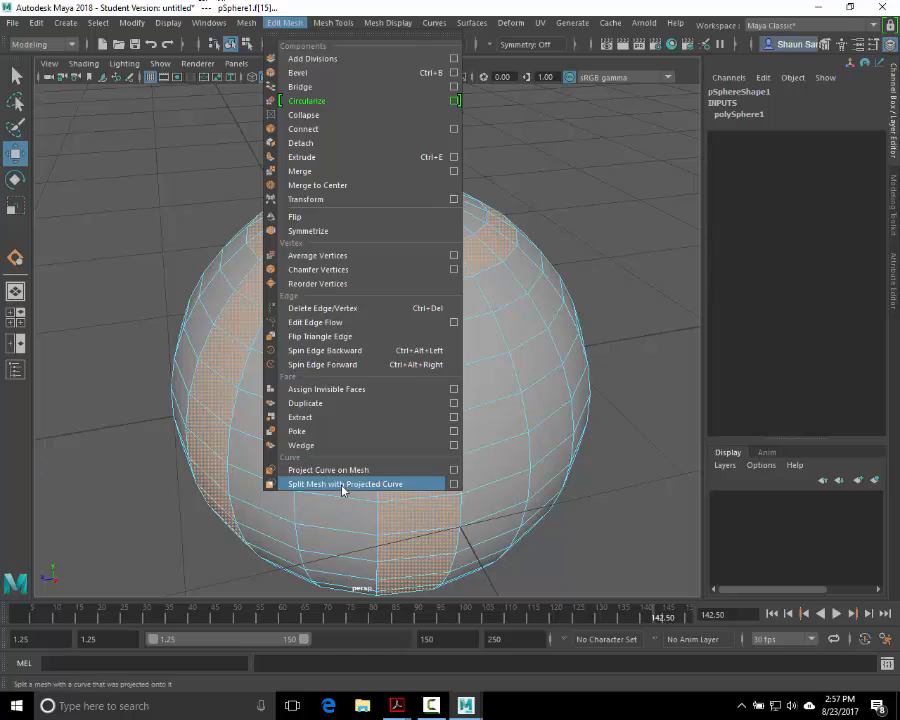
pyautogui.click(343, 19)
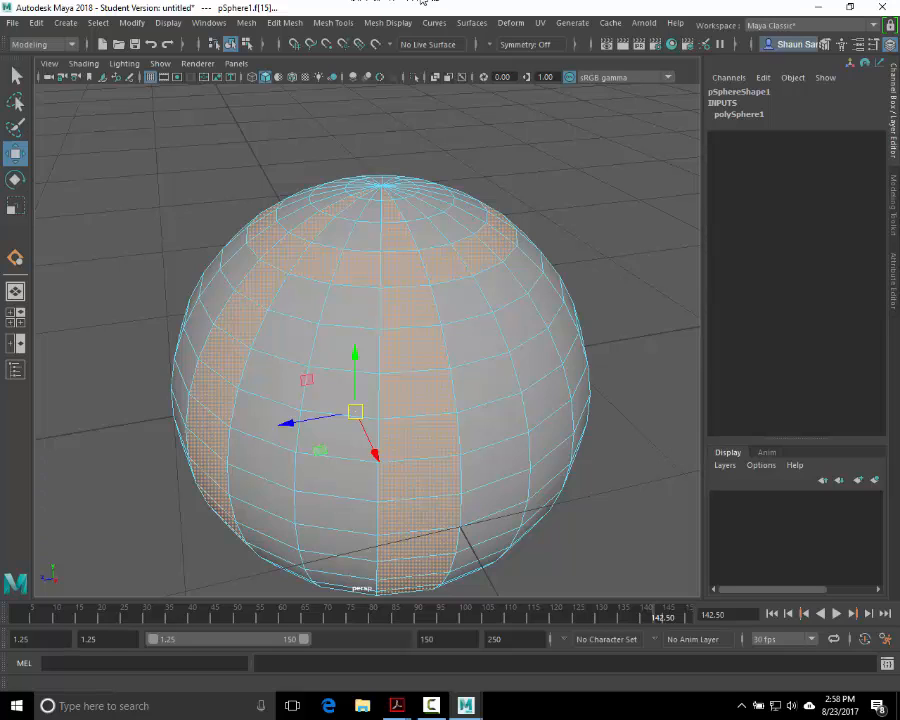
pyautogui.keyDown('alt'); pyautogui.moveTo(374, 328); pyautogui.dragTo(372, 296, button='middle'); pyautogui.keyUp('alt')
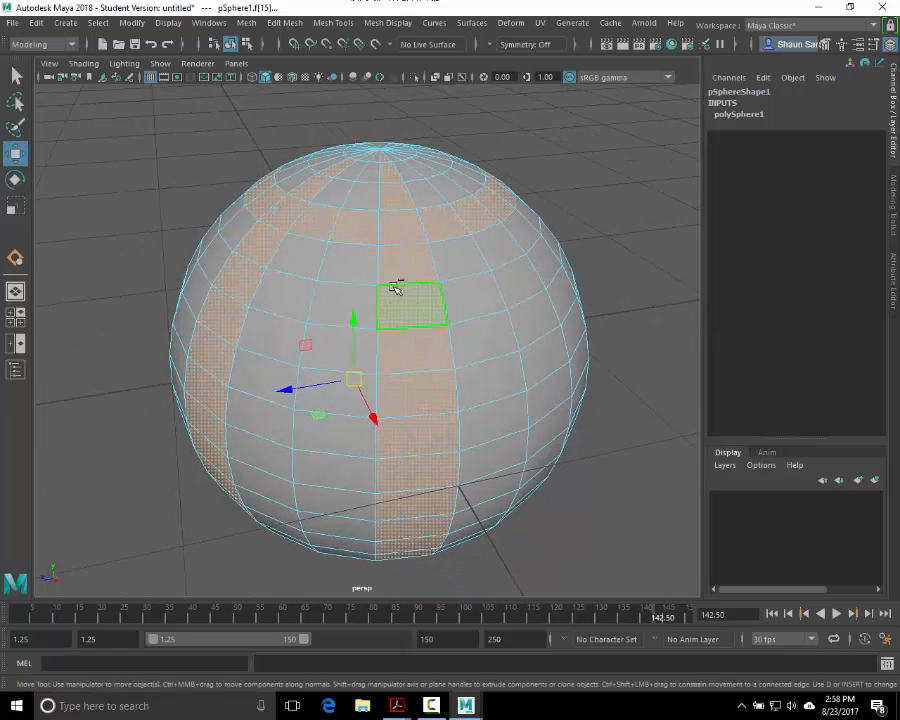
pyautogui.click(284, 24)
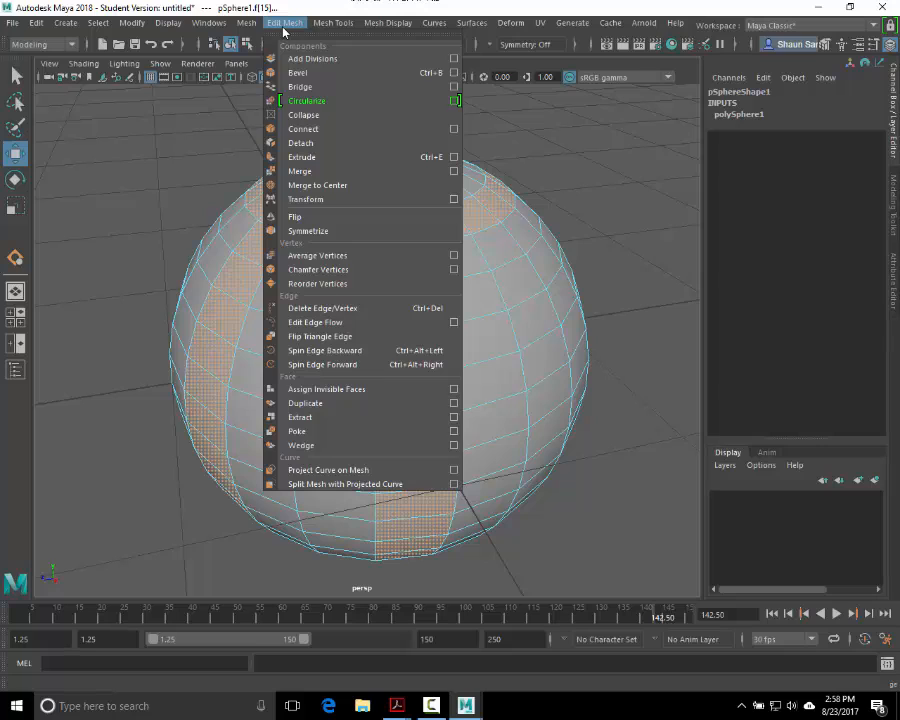
pyautogui.click(284, 25)
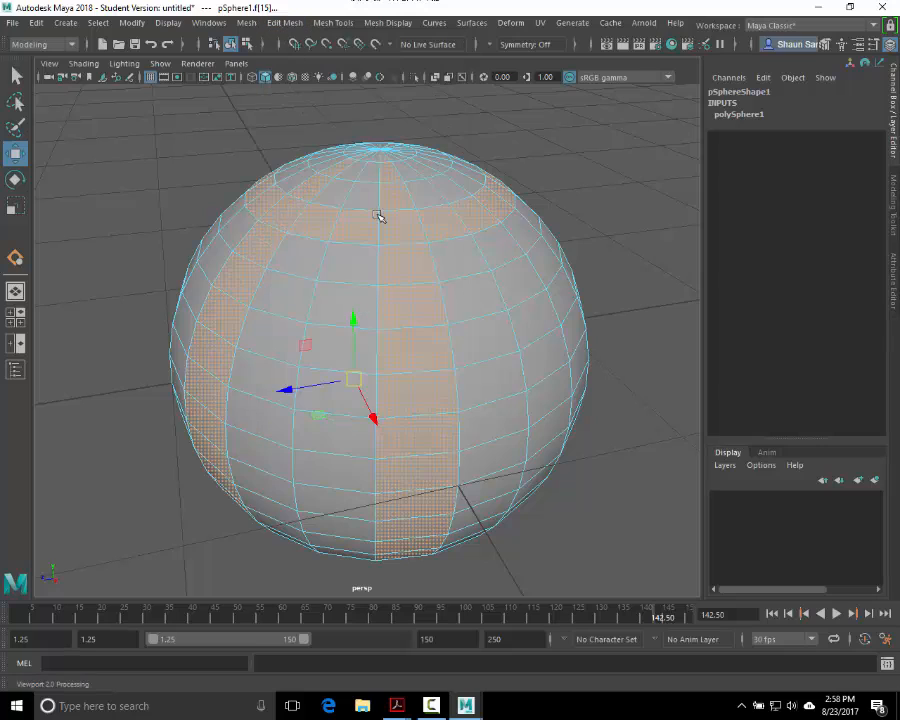
# Step: Extrude the selected face loops outward with a local Z translation of about 0.25
pyautogui.keyDown('shift'); pyautogui.rightClick(405, 272); pyautogui.keyUp('shift')
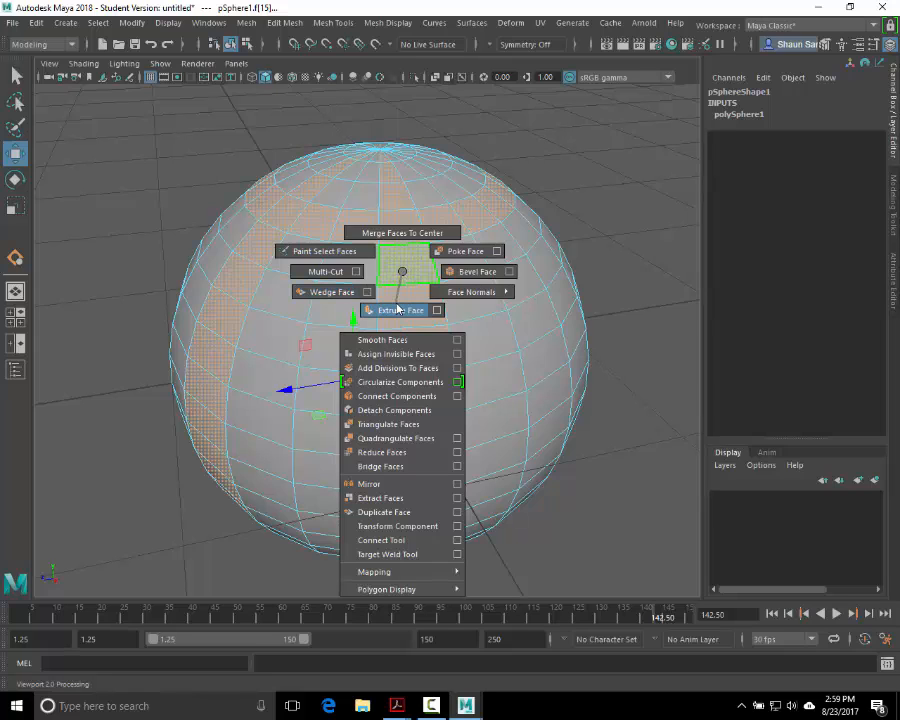
pyautogui.keyDown('shift'); pyautogui.moveTo(398, 309); pyautogui.dragTo(398, 309, button='right'); pyautogui.keyUp('shift')
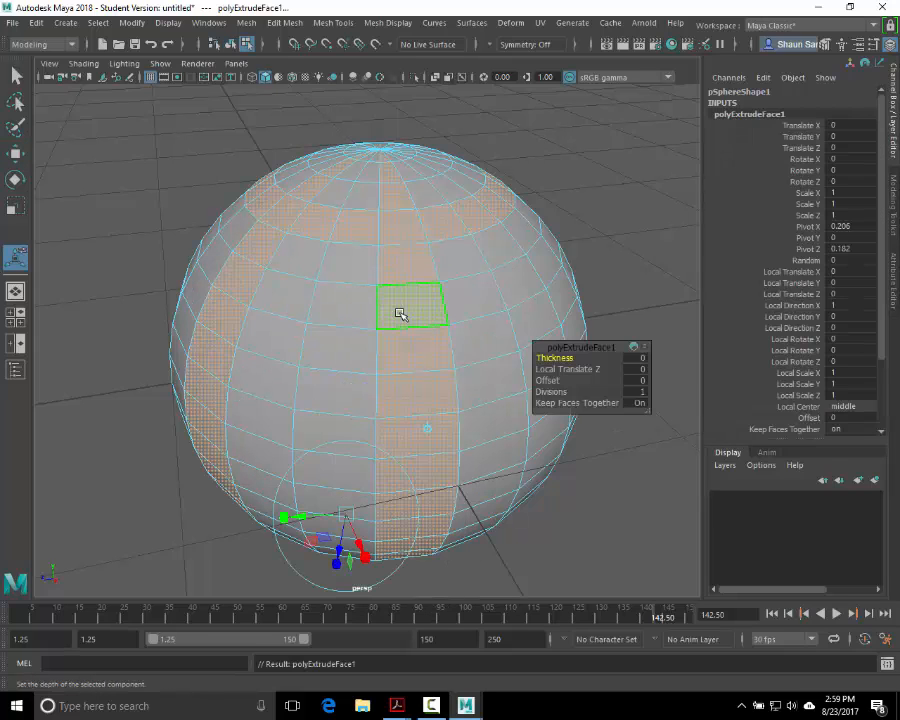
pyautogui.keyDown('alt'); pyautogui.moveTo(408, 362); pyautogui.dragTo(403, 311); pyautogui.keyUp('alt')
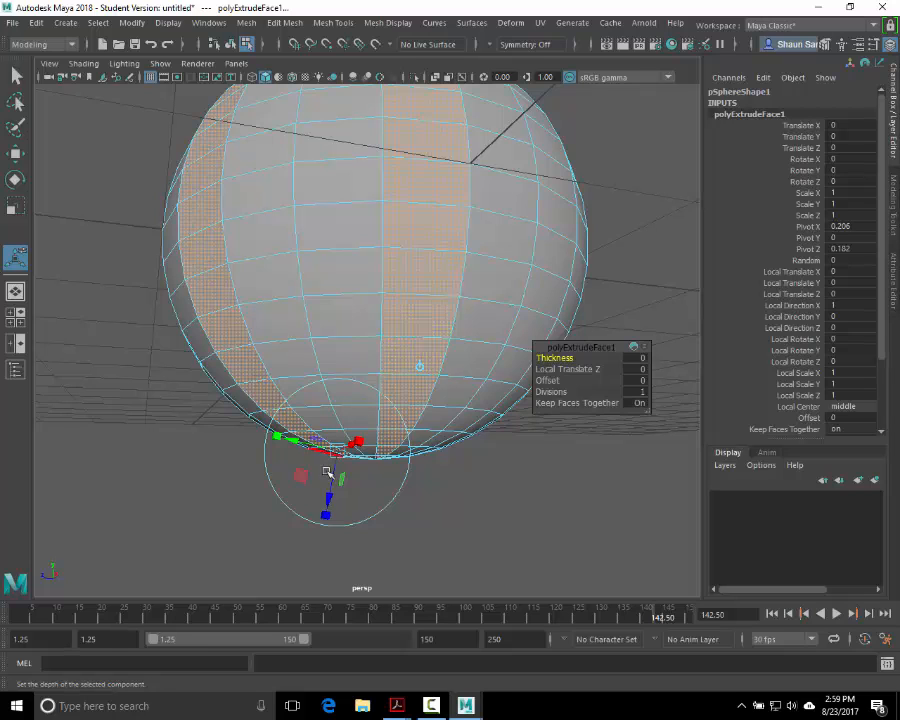
pyautogui.moveTo(333, 484); pyautogui.dragTo(318, 548)
pyautogui.keyDown('alt'); pyautogui.moveTo(381, 314); pyautogui.dragTo(257, 341); pyautogui.keyUp('alt')
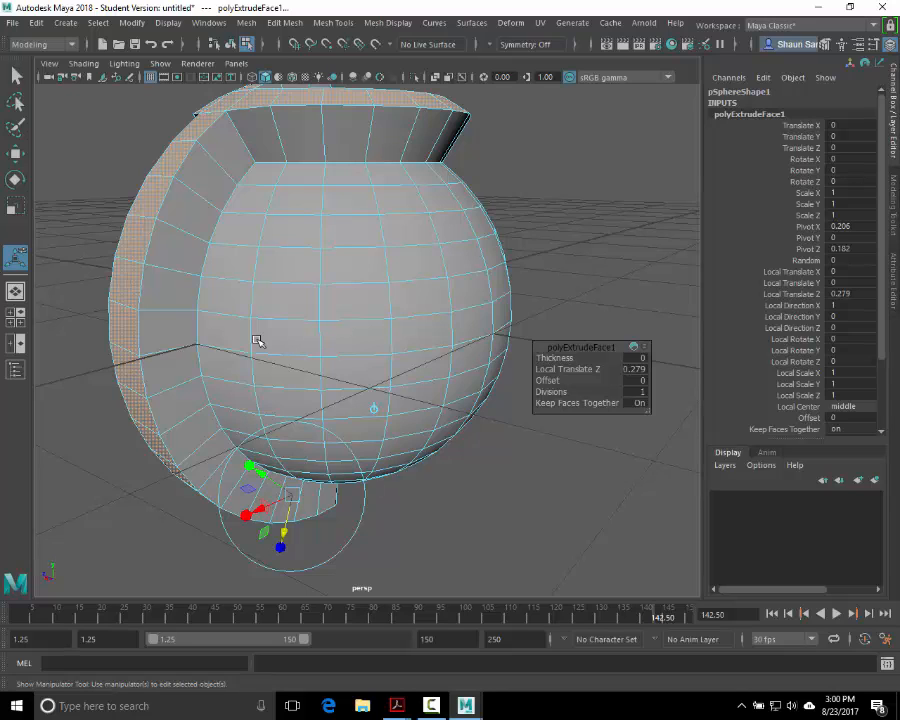
pyautogui.moveTo(284, 533)
pyautogui.mouseDown()
pyautogui.moveTo(269, 588)
pyautogui.moveTo(272, 536)
pyautogui.moveTo(291, 524)
pyautogui.moveTo(287, 530)
pyautogui.mouseUp()
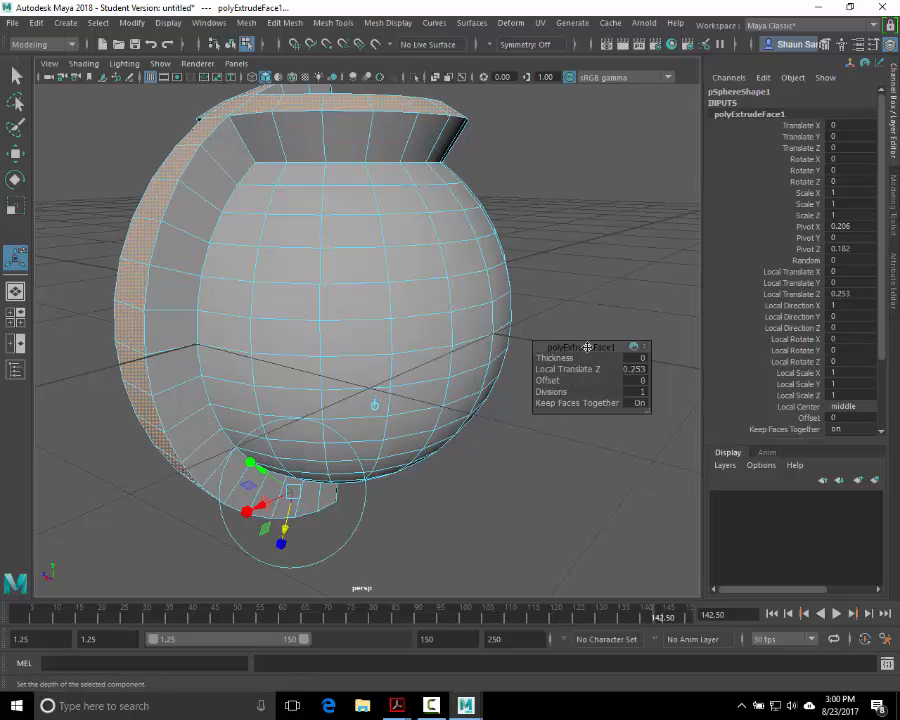
# Step: Turn off Keep Faces Together for the extrusion and pull the separated faces out to a local Z translation of about 0.63
pyautogui.moveTo(587, 347); pyautogui.dragTo(416, 270)
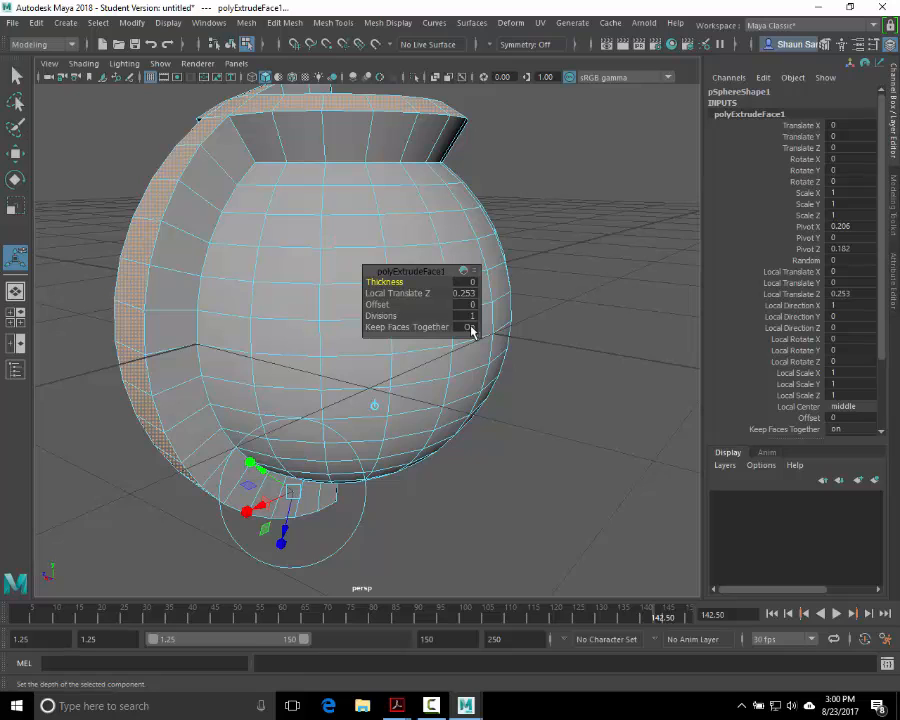
pyautogui.click(470, 328)
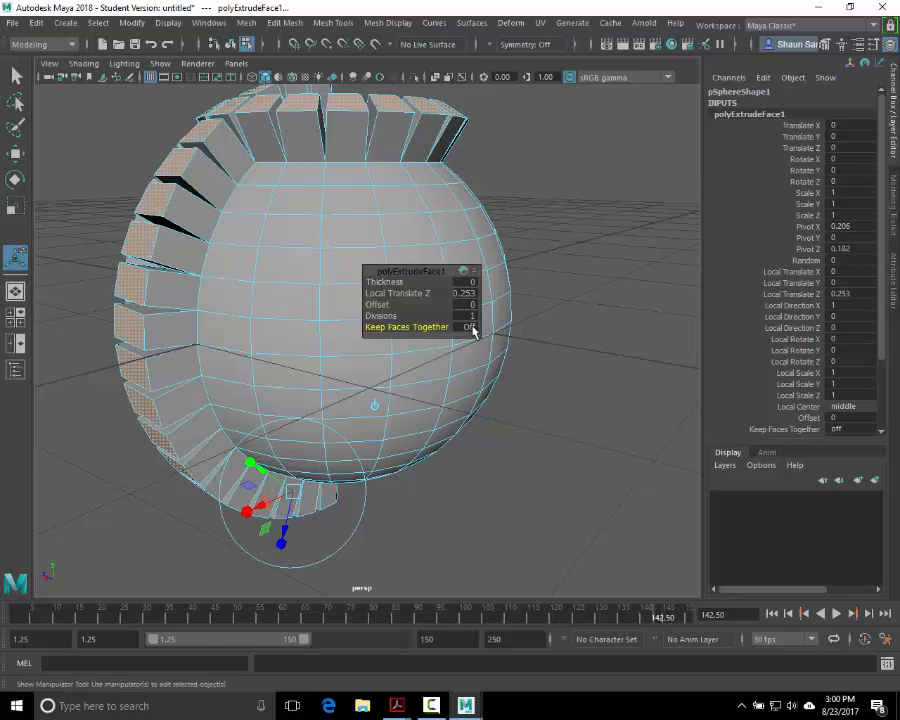
pyautogui.moveTo(285, 526); pyautogui.dragTo(299, 577)
pyautogui.keyDown('alt'); pyautogui.moveTo(352, 394); pyautogui.dragTo(359, 423); pyautogui.keyUp('alt')
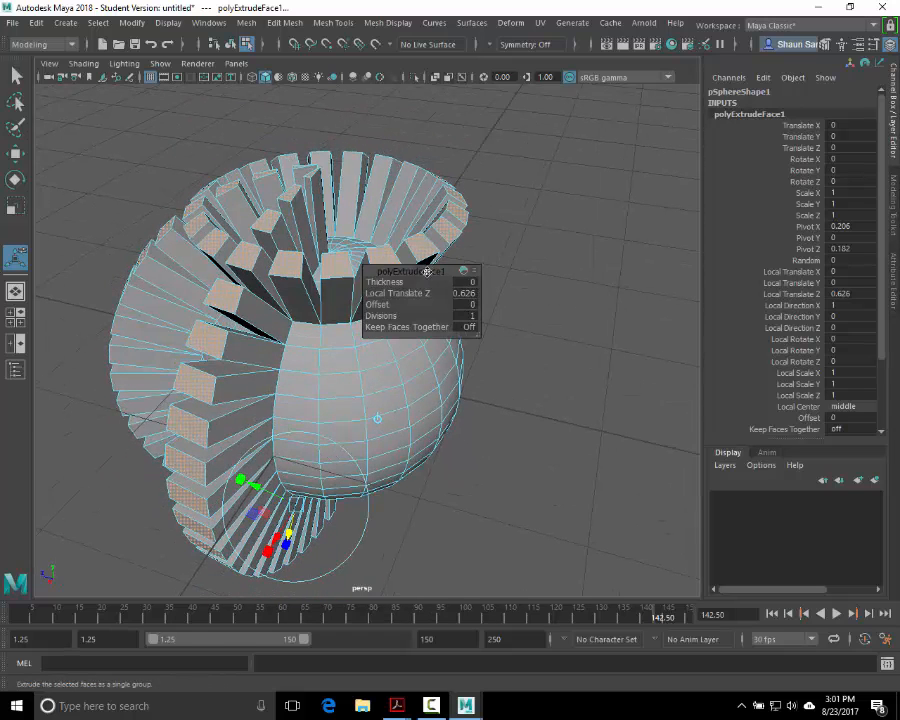
pyautogui.moveTo(443, 270); pyautogui.dragTo(613, 255)
pyautogui.keyDown('alt'); pyautogui.moveTo(357, 304); pyautogui.dragTo(420, 305, button='middle'); pyautogui.keyUp('alt')
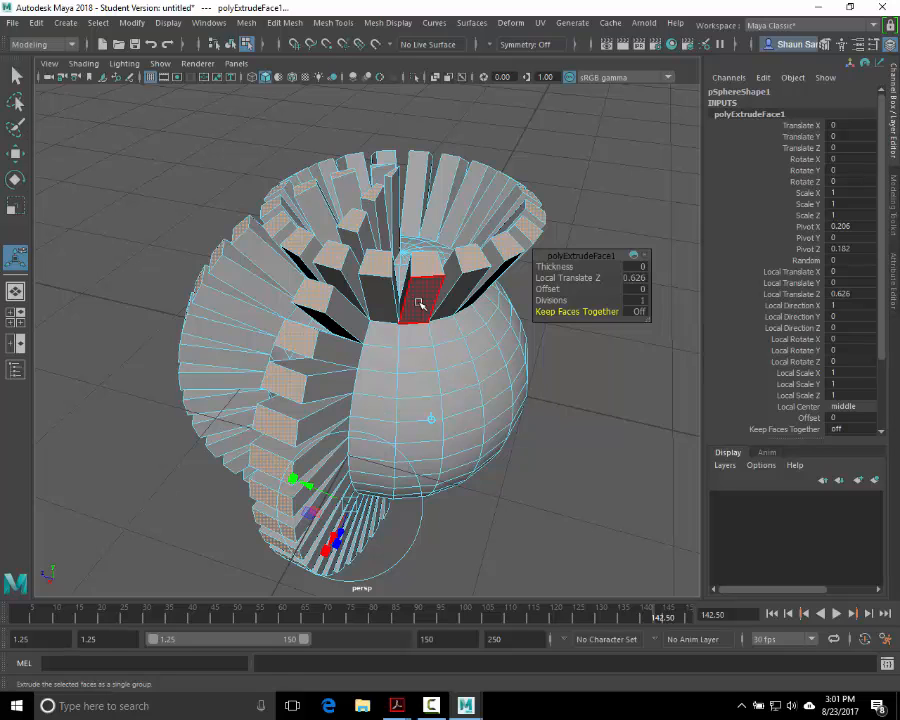
# Step: Select a vertical strip of eight faces on the sphere's unextruded side, adding them one at a time
pyautogui.click(490, 372)
pyautogui.keyDown('shift'); pyautogui.click(496, 389); pyautogui.keyUp('shift')
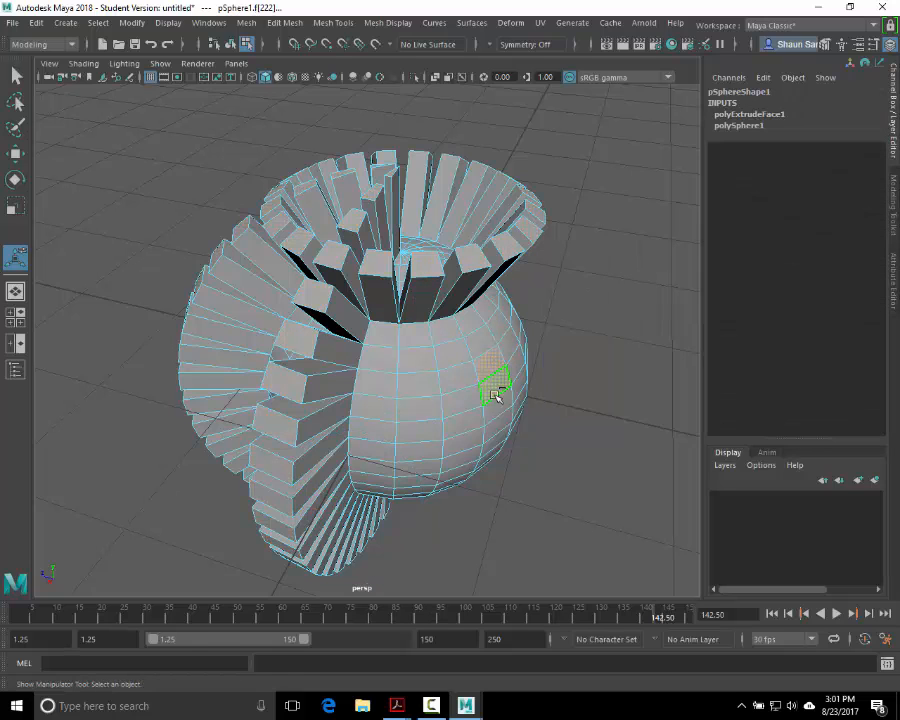
pyautogui.keyDown('shift'); pyautogui.click(497, 411); pyautogui.keyUp('shift')
pyautogui.keyDown('shift'); pyautogui.click(496, 424); pyautogui.keyUp('shift')
pyautogui.keyDown('alt'); pyautogui.moveTo(488, 375); pyautogui.dragTo(440, 299); pyautogui.keyUp('alt')
pyautogui.keyDown('shift'); pyautogui.click(414, 350); pyautogui.keyUp('shift')
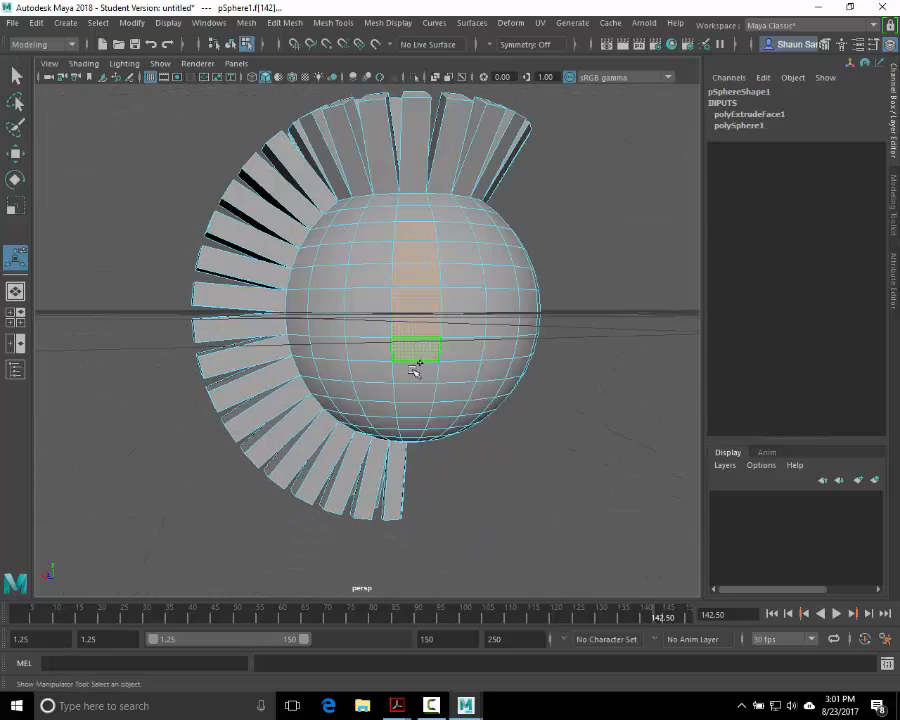
pyautogui.keyDown('shift'); pyautogui.click(416, 374); pyautogui.keyUp('shift')
pyautogui.keyDown('alt'); pyautogui.moveTo(444, 348); pyautogui.dragTo(450, 304); pyautogui.keyUp('alt')
pyautogui.scroll(3, 455, 338)
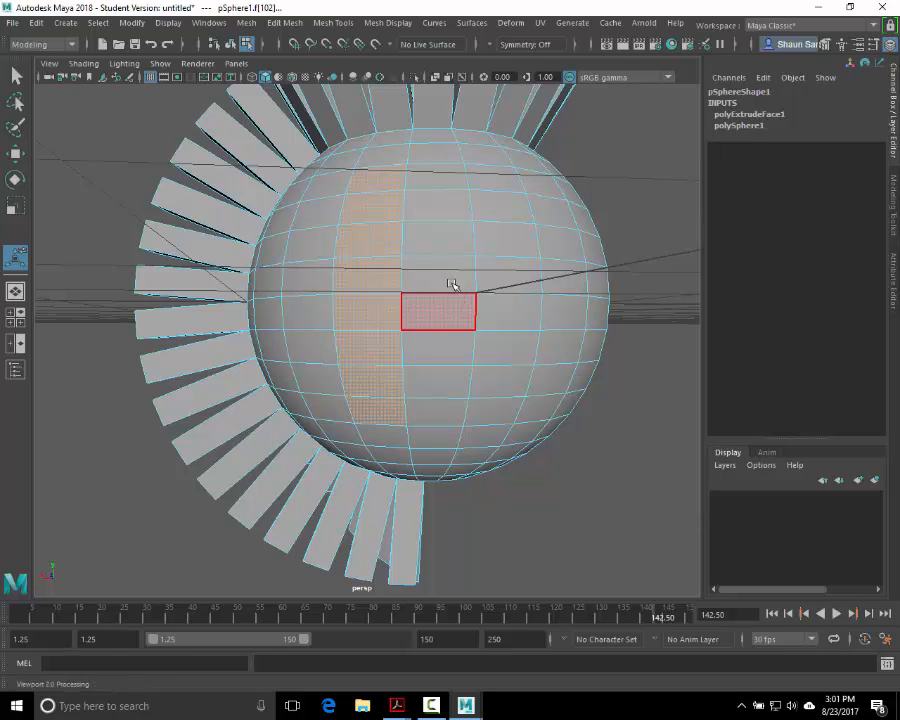
# Step: Reselect the same eight-face vertical strip using only its top and bottom end faces
pyautogui.click(379, 177)
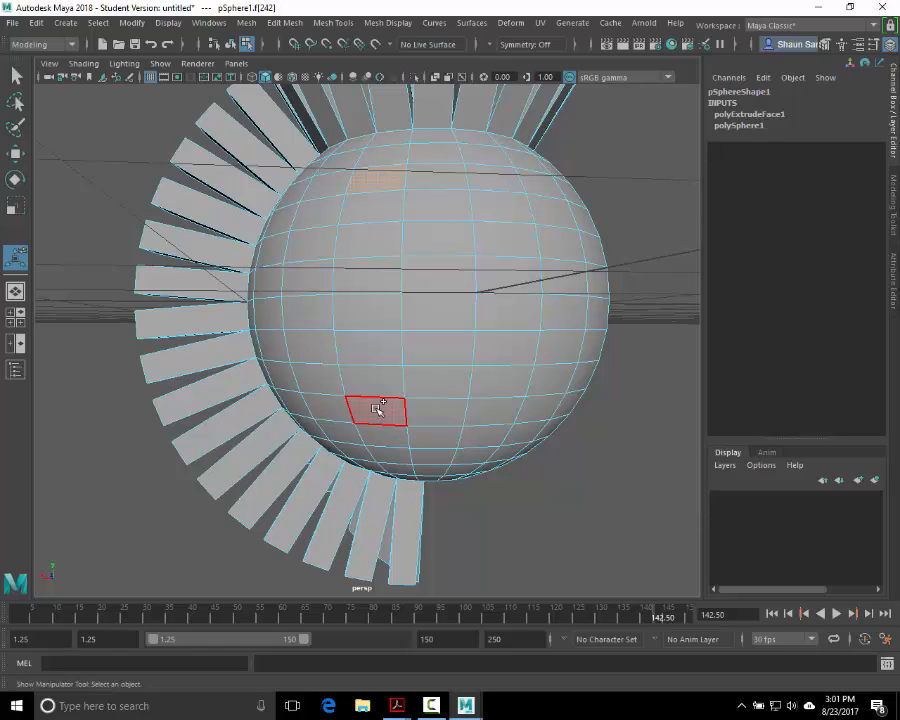
pyautogui.keyDown('shift'); pyautogui.doubleClick(377, 409); pyautogui.keyUp('shift')
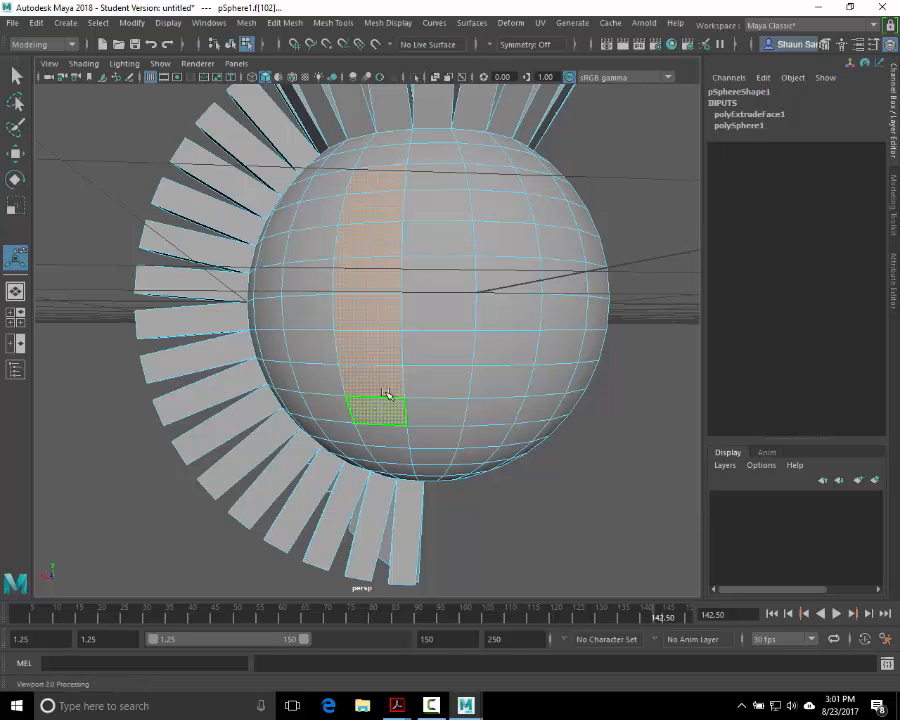
pyautogui.keyDown('alt'); pyautogui.moveTo(378, 231); pyautogui.dragTo(362, 242); pyautogui.keyUp('alt')
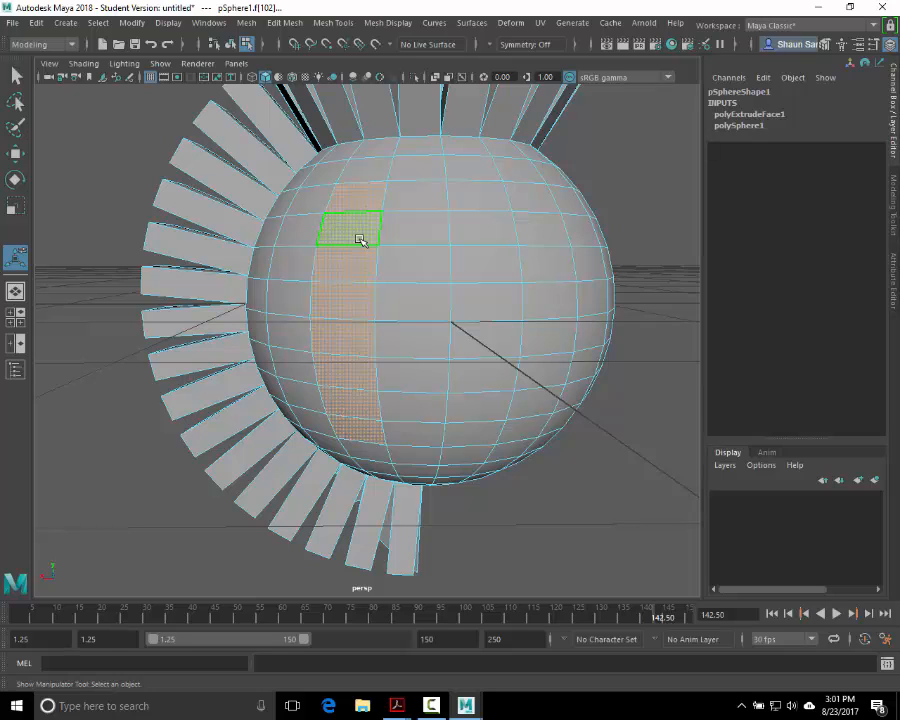
# Step: Extrude the selected vertical strip of eight faces outward as one connected block with a local Z translation of about 0.565
pyautogui.moveTo(409, 227)
pyautogui.keyDown('shift'); pyautogui.mouseDown(button='right')
pyautogui.moveTo(408, 253)
pyautogui.moveTo(405, 215)
pyautogui.mouseUp(button='right'); pyautogui.keyUp('shift')
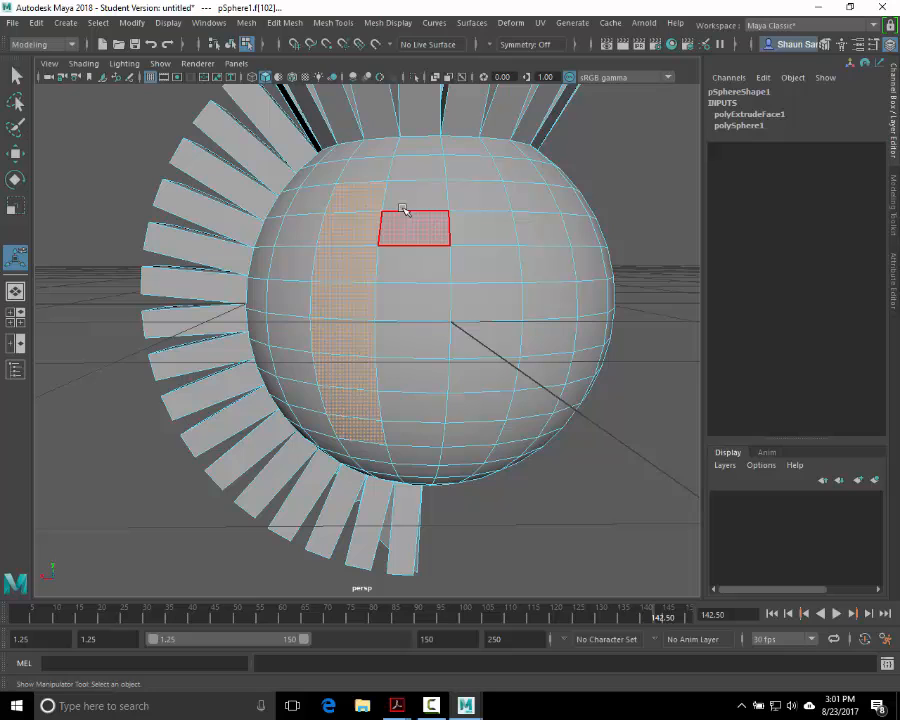
pyautogui.click(290, 24)
pyautogui.click(540, 246)
pyautogui.keyDown('alt'); pyautogui.moveTo(397, 235); pyautogui.dragTo(422, 241); pyautogui.keyUp('alt')
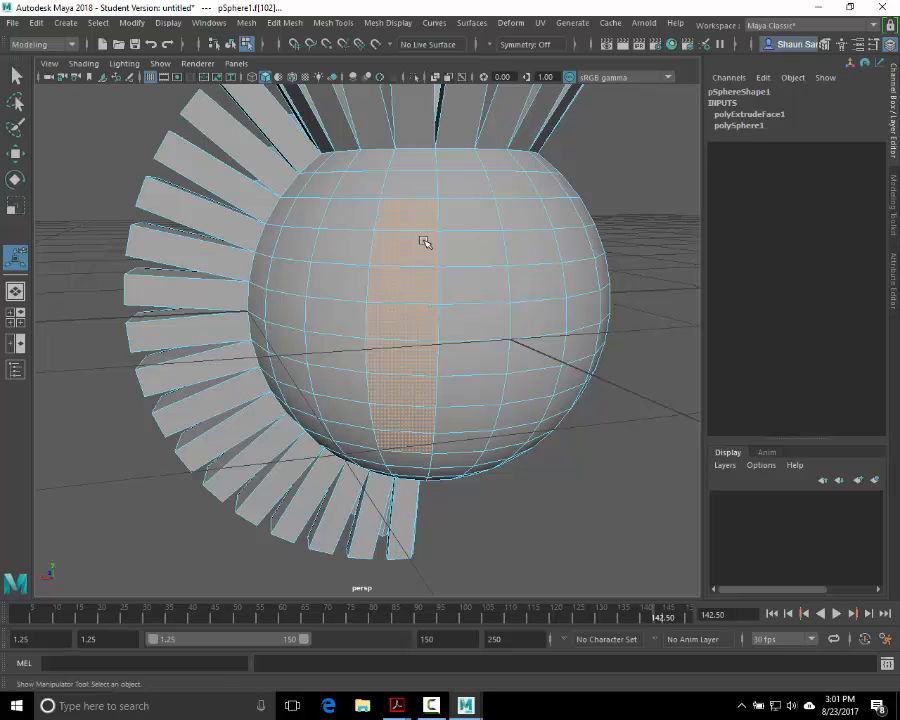
pyautogui.hotkey('ctrl', 'e')
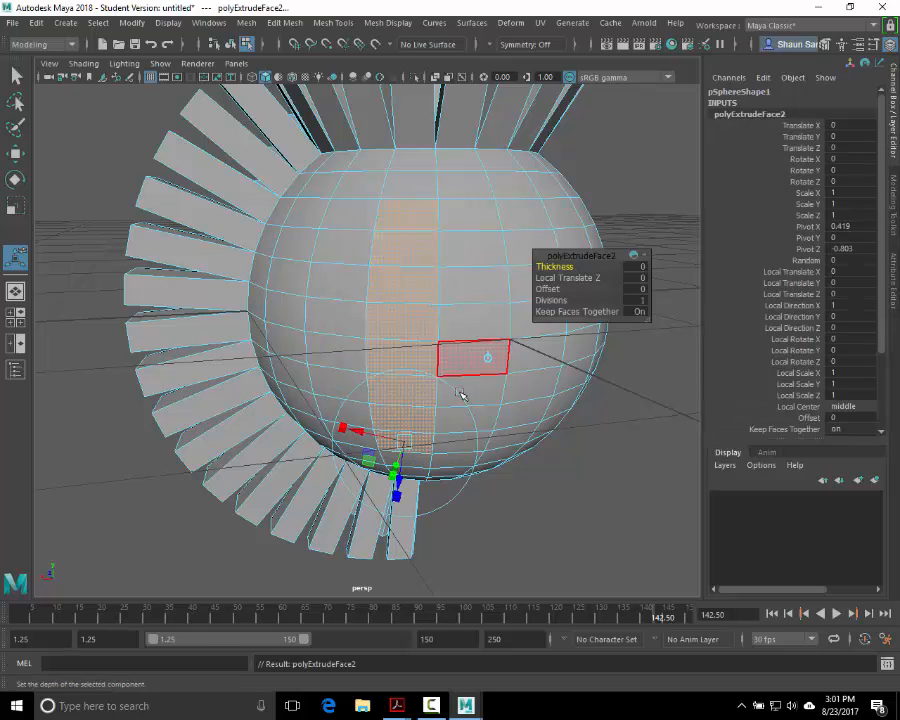
pyautogui.keyDown('alt'); pyautogui.moveTo(462, 454); pyautogui.dragTo(434, 434); pyautogui.keyUp('alt')
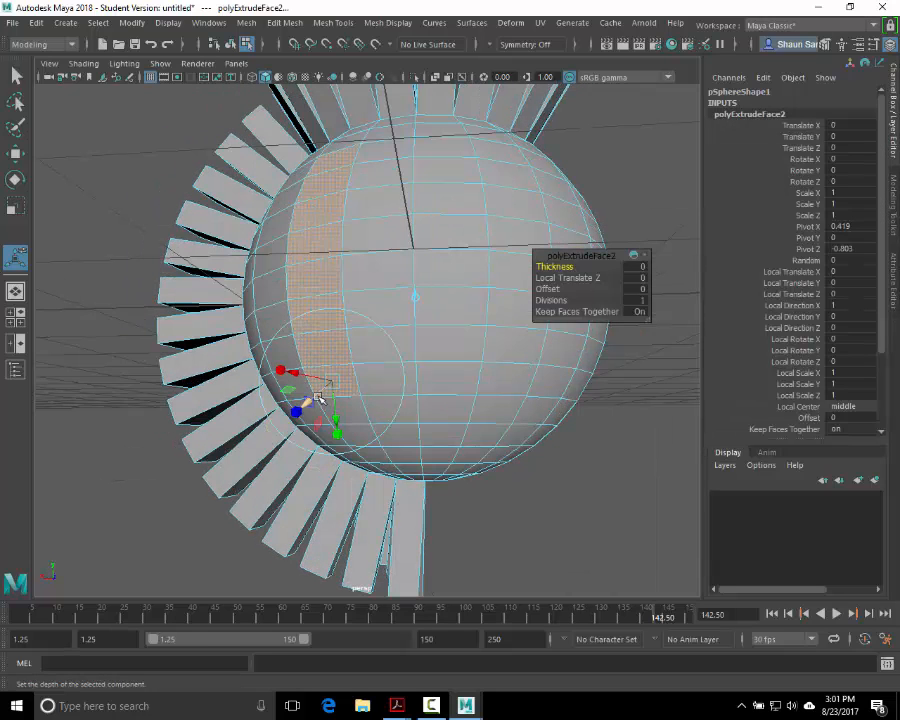
pyautogui.moveTo(314, 398); pyautogui.dragTo(210, 450)
pyautogui.keyDown('alt'); pyautogui.moveTo(345, 378); pyautogui.dragTo(217, 333); pyautogui.keyUp('alt')
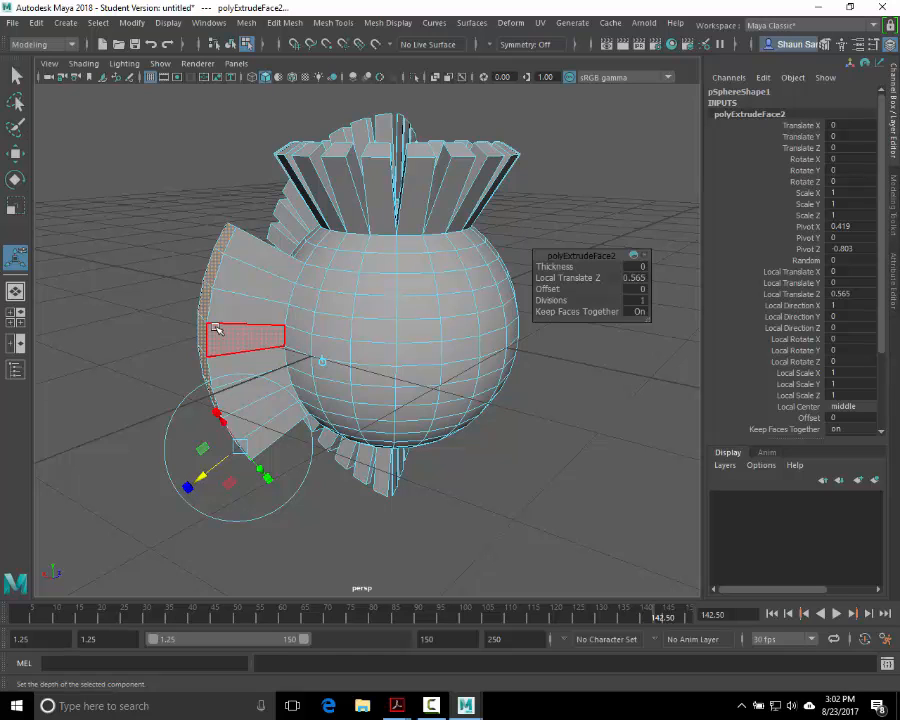
pyautogui.keyDown('alt'); pyautogui.moveTo(350, 270); pyautogui.dragTo(414, 312); pyautogui.keyUp('alt')
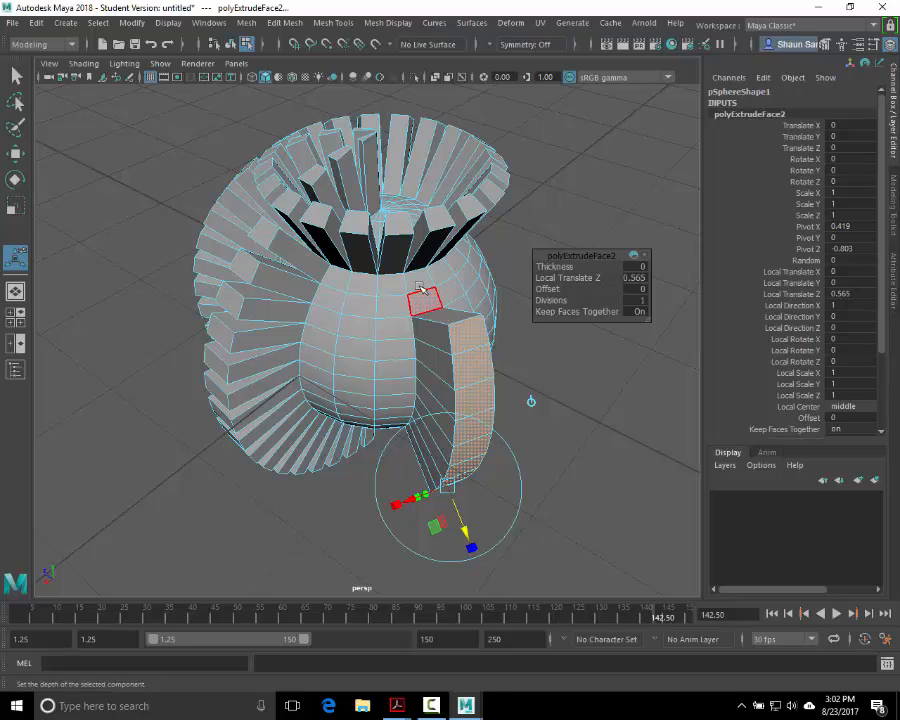
# Step: Switch the sphere from face selection back to object mode and reselect it as a whole object
pyautogui.rightClick(378, 303)
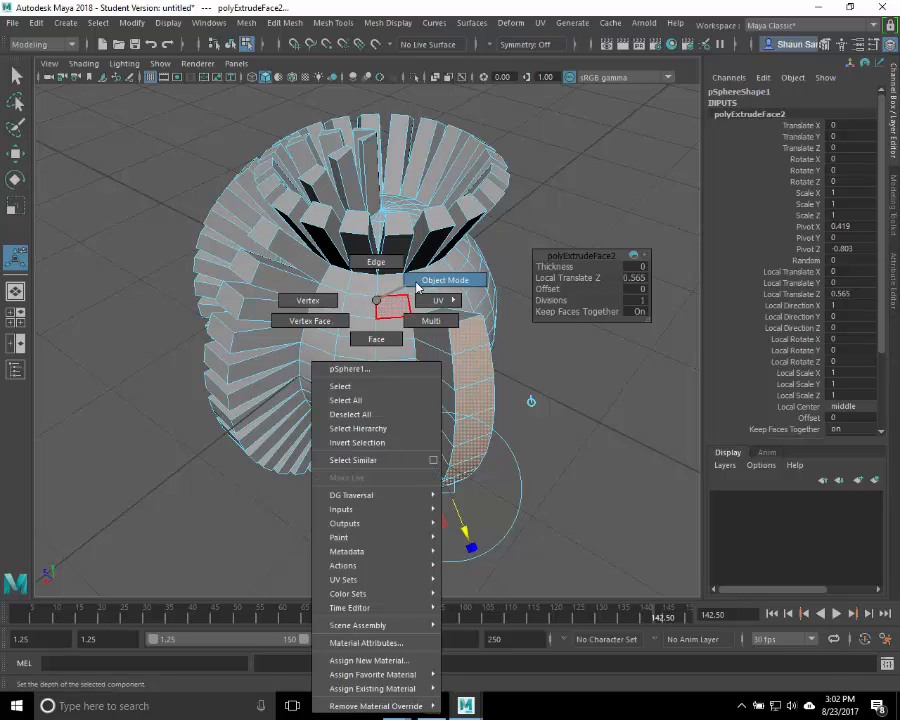
pyautogui.click(417, 286)
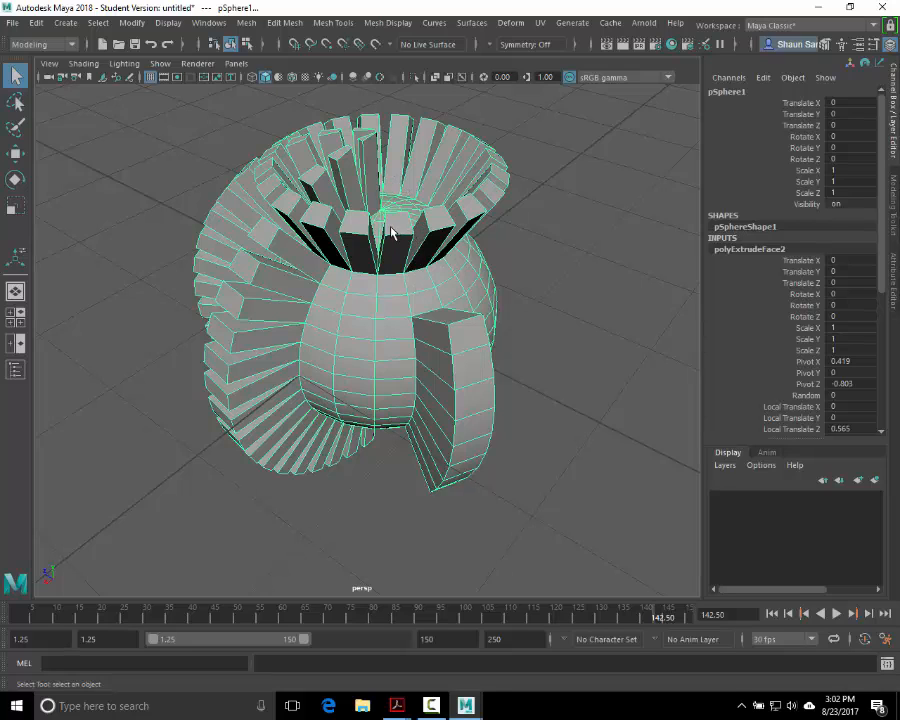
pyautogui.moveTo(390, 232); pyautogui.dragTo(394, 258, button='right')
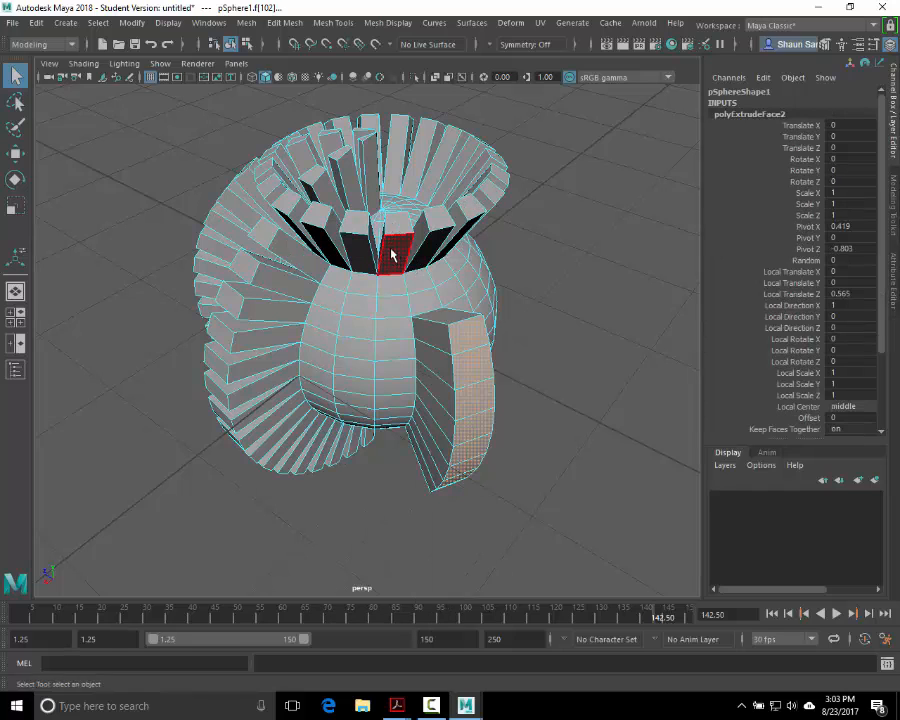
pyautogui.moveTo(390, 255); pyautogui.dragTo(413, 240, button='right')
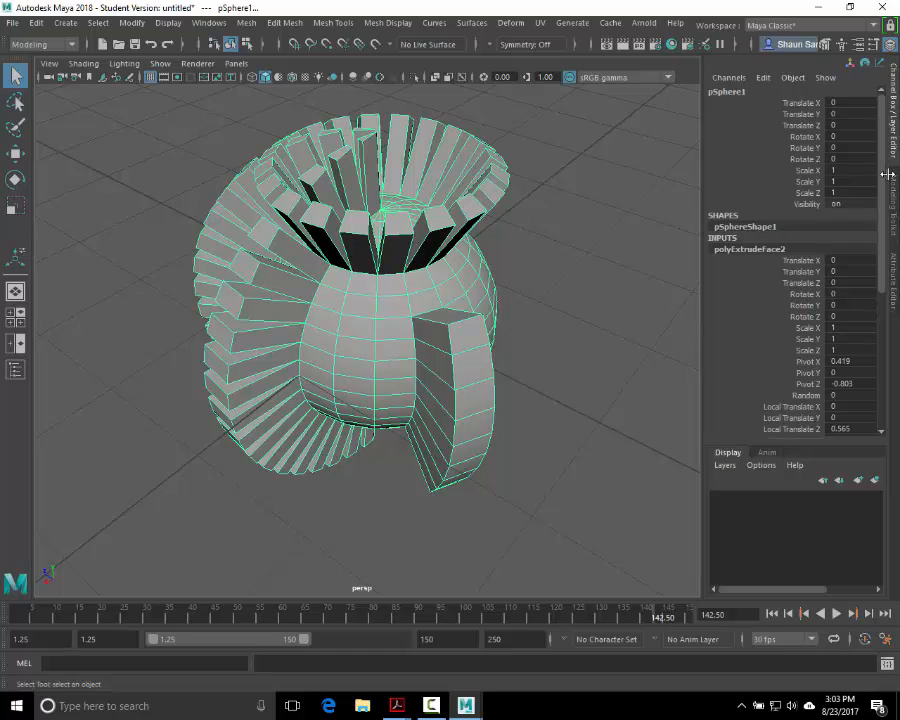
pyautogui.click(526, 231)
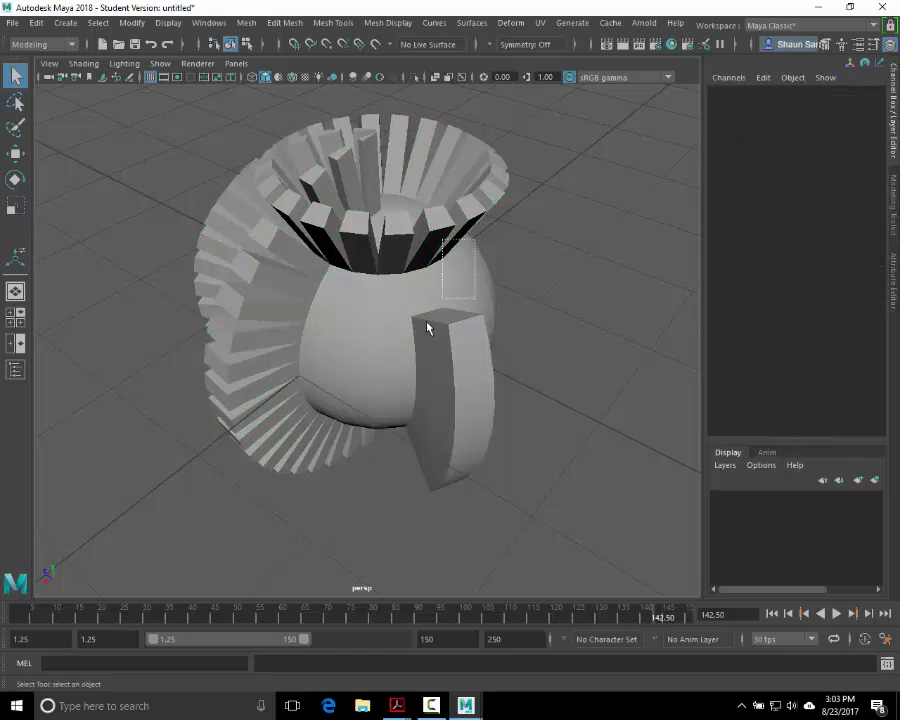
pyautogui.click(430, 323)
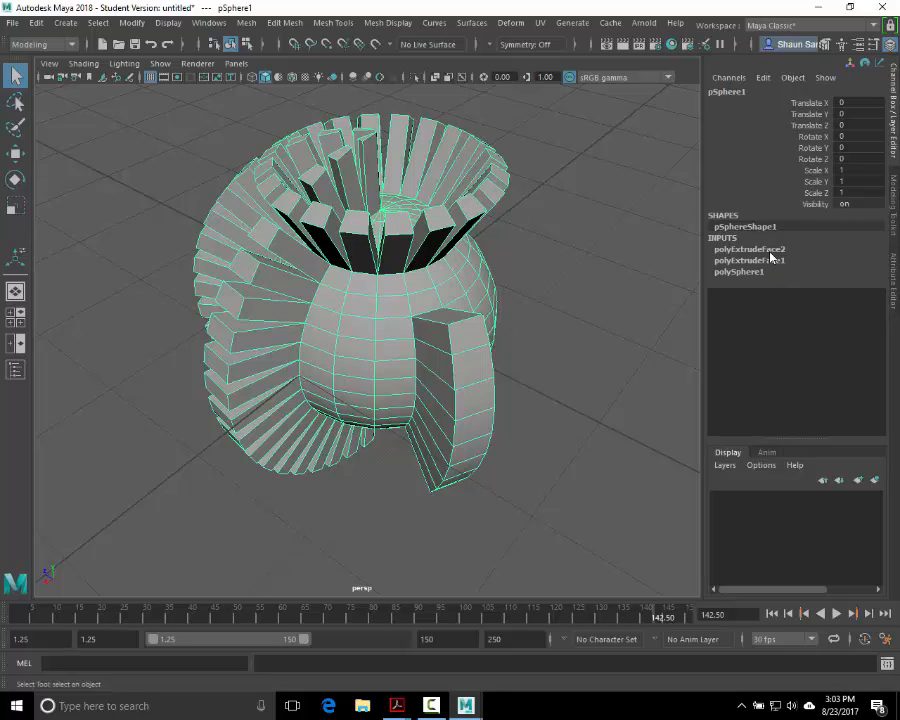
# Step: Reopen the second face extrusion in the sphere's history and shorten it to a local Z translation of about 0.356
pyautogui.click(770, 251)
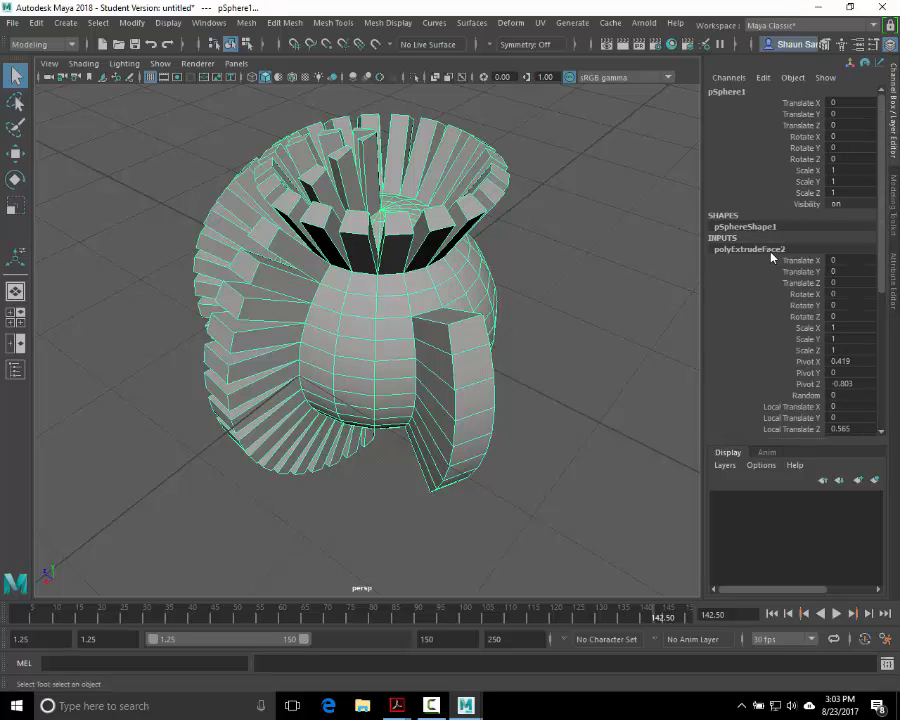
pyautogui.scroll(-6, 770, 336)
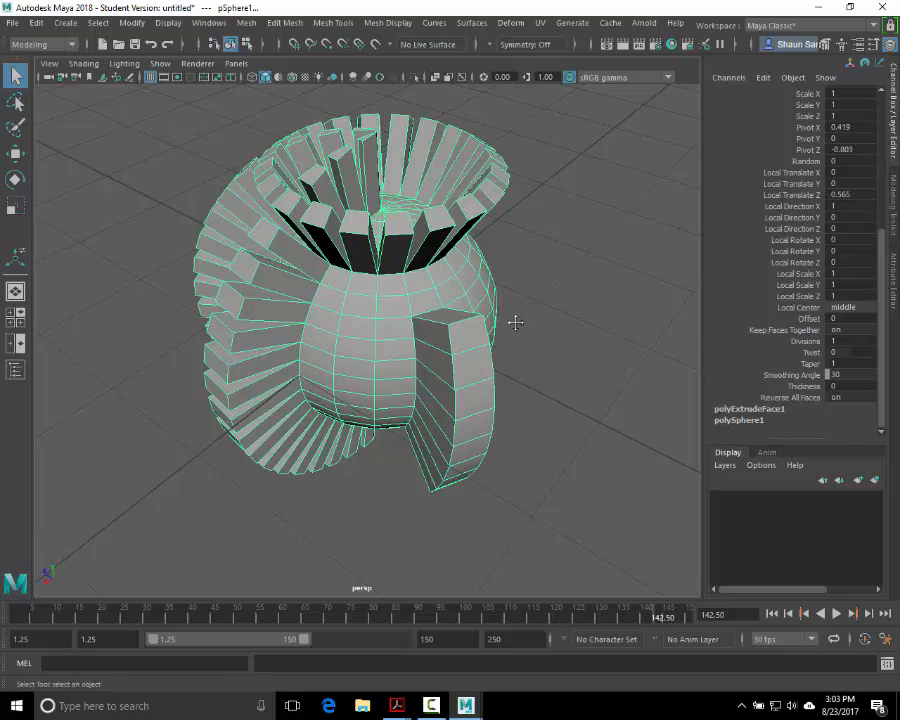
pyautogui.keyDown('alt'); pyautogui.moveTo(515, 322); pyautogui.dragTo(518, 362); pyautogui.keyUp('alt')
pyautogui.press('t')
pyautogui.keyDown('alt'); pyautogui.moveTo(504, 424); pyautogui.dragTo(406, 402); pyautogui.keyUp('alt')
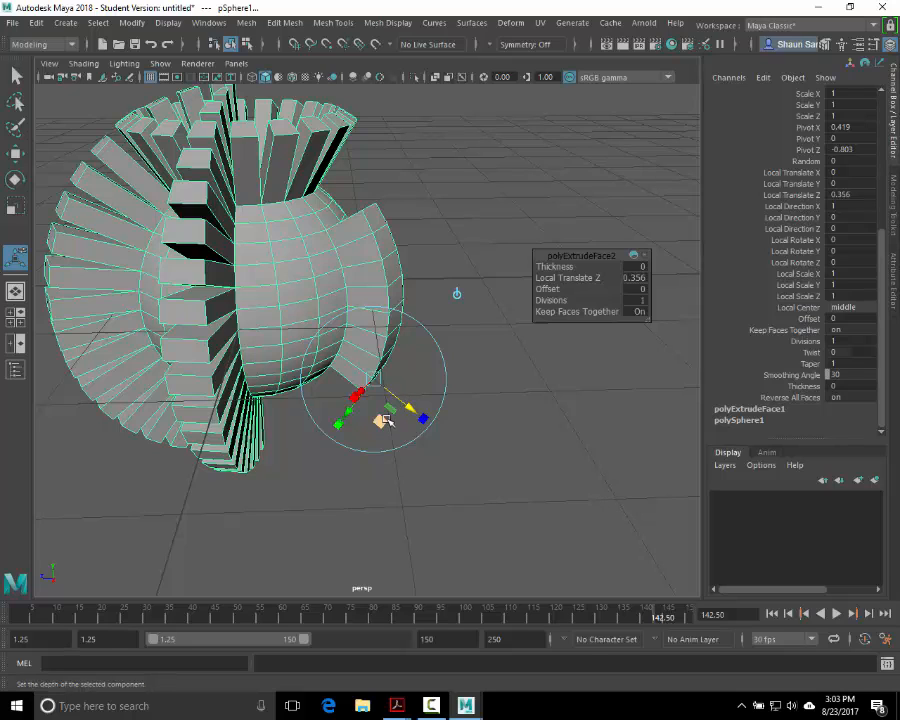
# Step: Reopen the first face extrusion in the construction history and lengthen it to a local Z translation of about 0.719
pyautogui.click(748, 409)
pyautogui.keyDown('alt'); pyautogui.moveTo(645, 414); pyautogui.dragTo(372, 450); pyautogui.keyUp('alt')
pyautogui.keyDown('alt'); pyautogui.moveTo(268, 385); pyautogui.dragTo(412, 370); pyautogui.keyUp('alt')
pyautogui.keyDown('alt'); pyautogui.moveTo(412, 370); pyautogui.dragTo(431, 451, button='middle'); pyautogui.keyUp('alt')
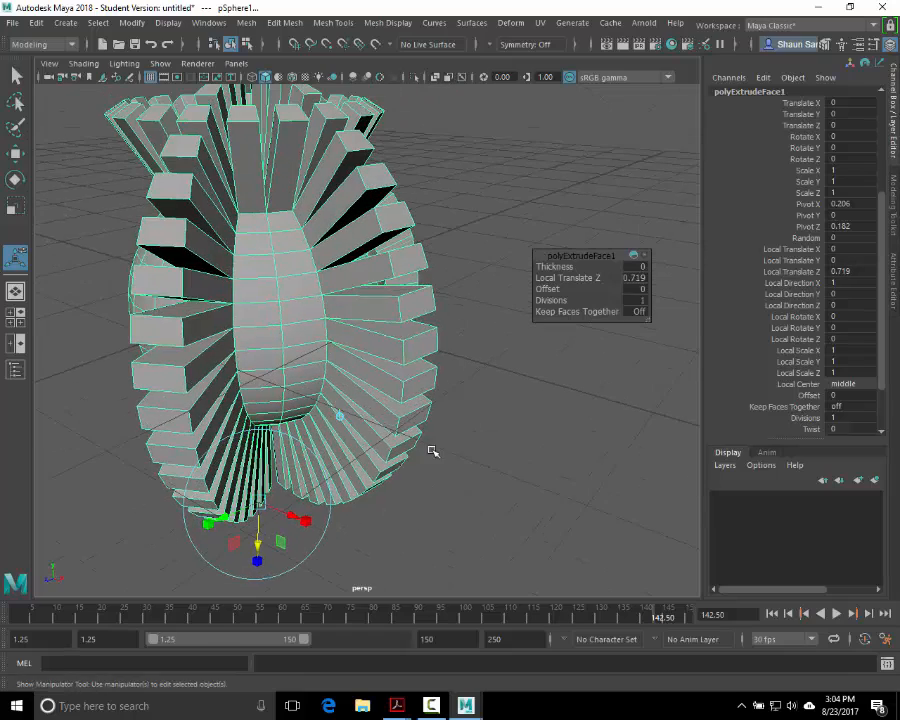
pyautogui.keyDown('alt'); pyautogui.moveTo(432, 452); pyautogui.dragTo(124, 194); pyautogui.keyUp('alt')
pyautogui.press('w')
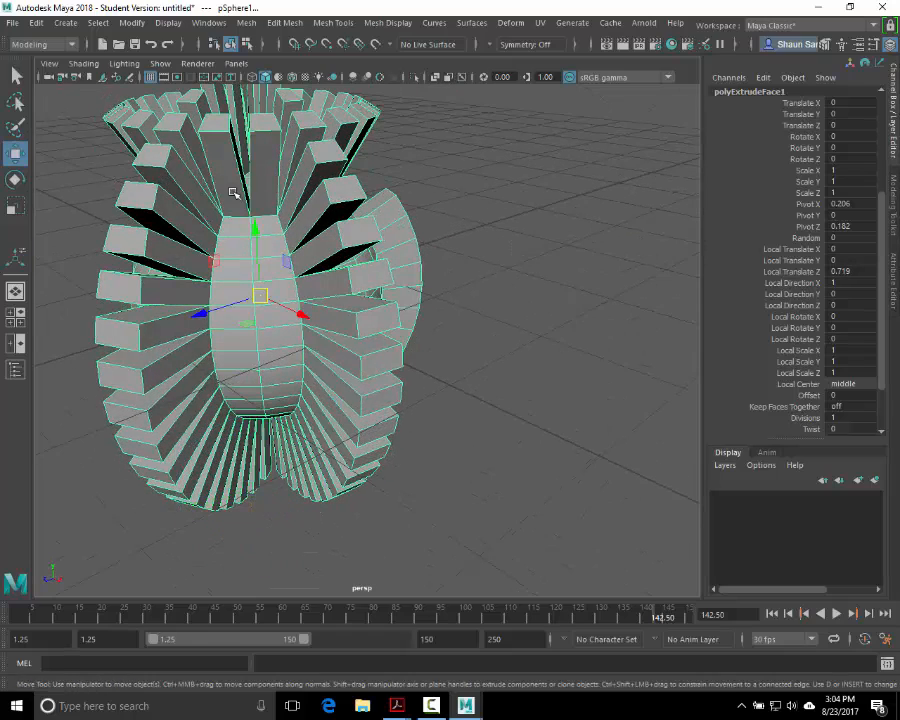
# Step: Reselect the sphere and increase the radius in its polySphere1 history input to 3.5
pyautogui.click(596, 190)
pyautogui.click(425, 233)
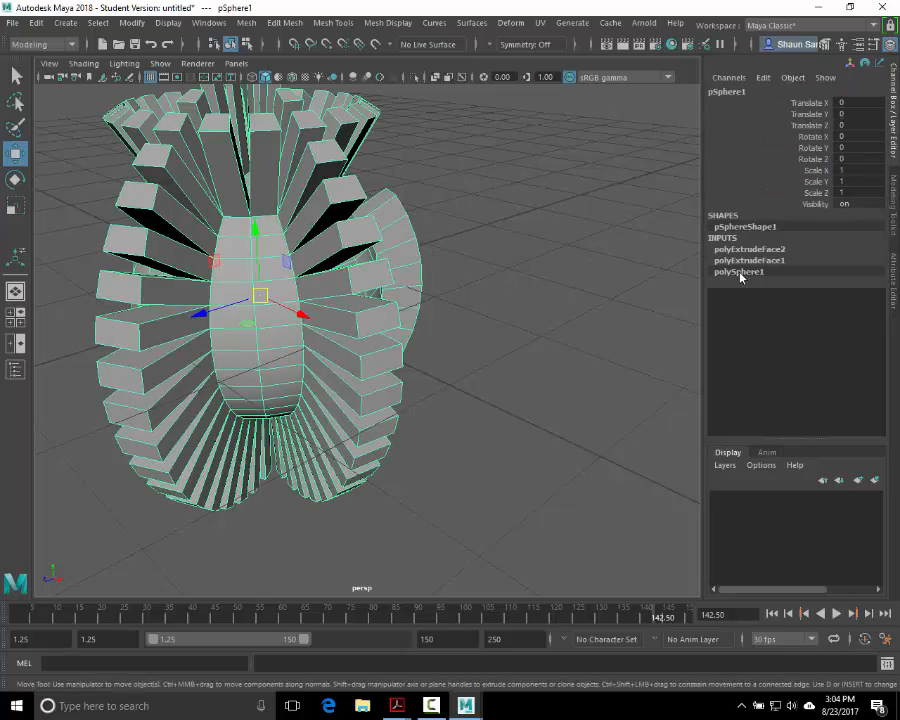
pyautogui.click(741, 272)
pyautogui.click(814, 283)
pyautogui.moveTo(478, 258)
pyautogui.mouseDown(button='middle')
pyautogui.moveTo(486, 260)
pyautogui.moveTo(474, 266)
pyautogui.mouseUp(button='middle')
pyautogui.hotkey('ctrl', 'z')
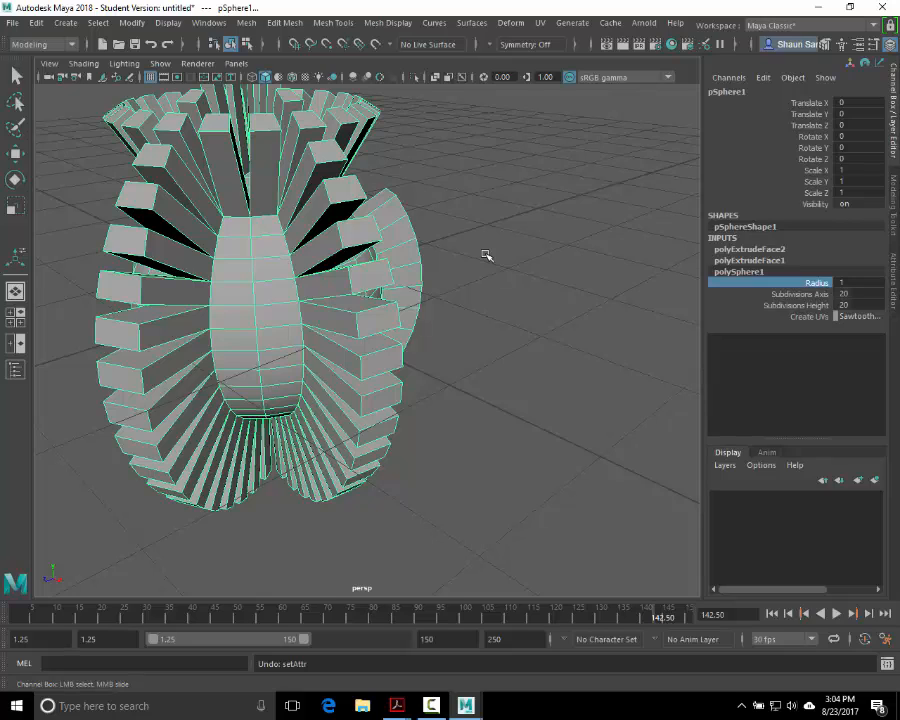
pyautogui.keyDown('alt'); pyautogui.moveTo(550, 284); pyautogui.dragTo(386, 256, button='right'); pyautogui.keyUp('alt')
pyautogui.moveTo(446, 277); pyautogui.dragTo(466, 276, button='middle')
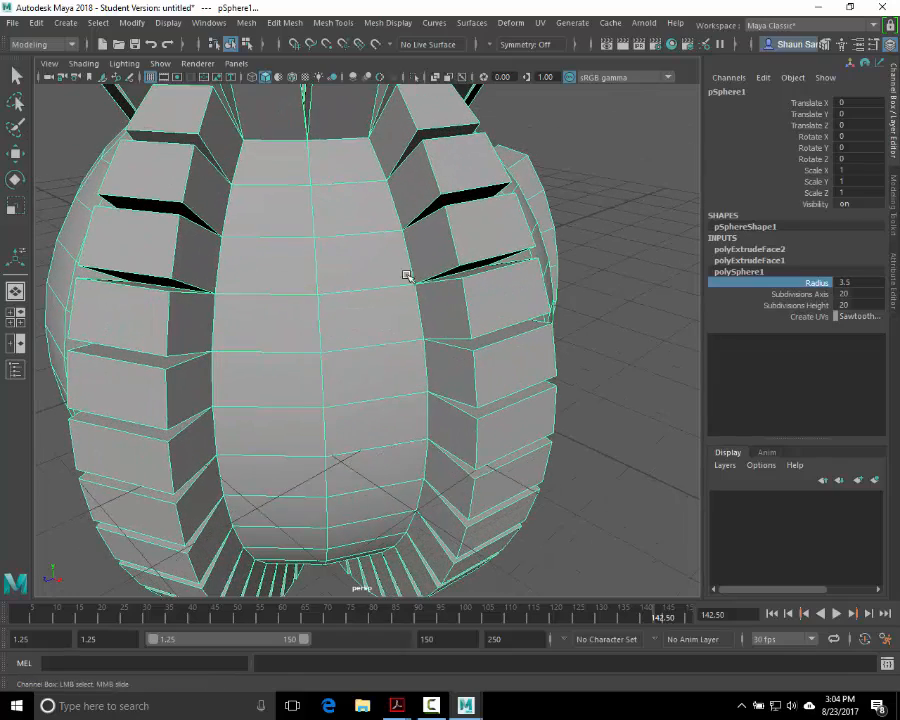
# Step: Try a much larger sphere radius, undo those radius changes and frame the whole model
pyautogui.keyDown('alt'); pyautogui.moveTo(290, 272); pyautogui.dragTo(200, 249); pyautogui.keyUp('alt')
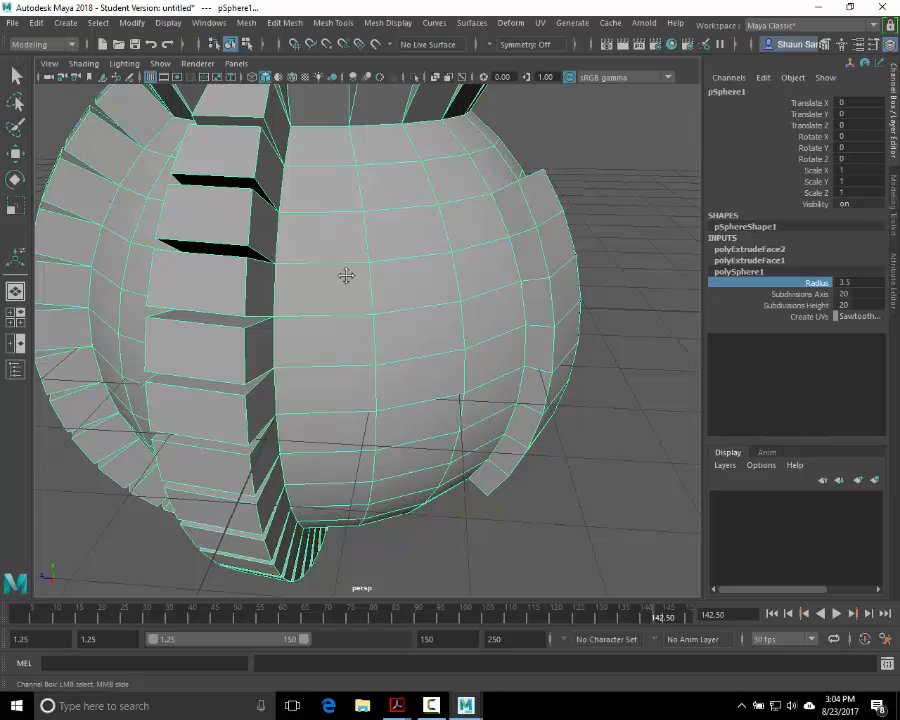
pyautogui.keyDown('alt'); pyautogui.moveTo(346, 275); pyautogui.dragTo(251, 240); pyautogui.keyUp('alt')
pyautogui.moveTo(251, 240); pyautogui.dragTo(415, 360, button='middle')
pyautogui.hotkey('ctrl', 'z')
pyautogui.hotkey('ctrl', 'z')
pyautogui.hotkey('ctrl', 'z')
pyautogui.hotkey('ctrl', 'z')
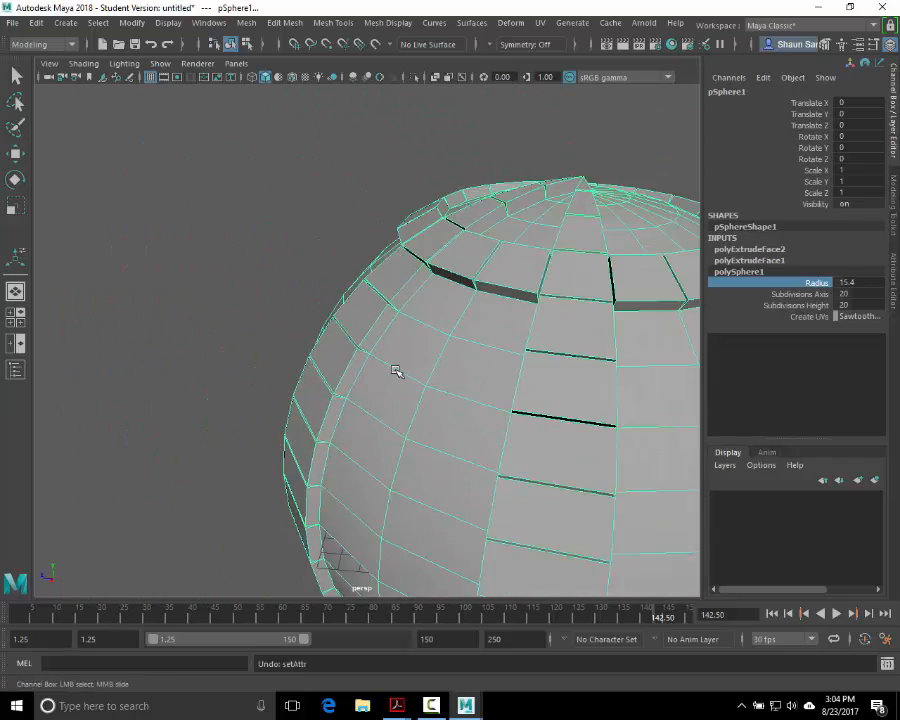
pyautogui.press('f')
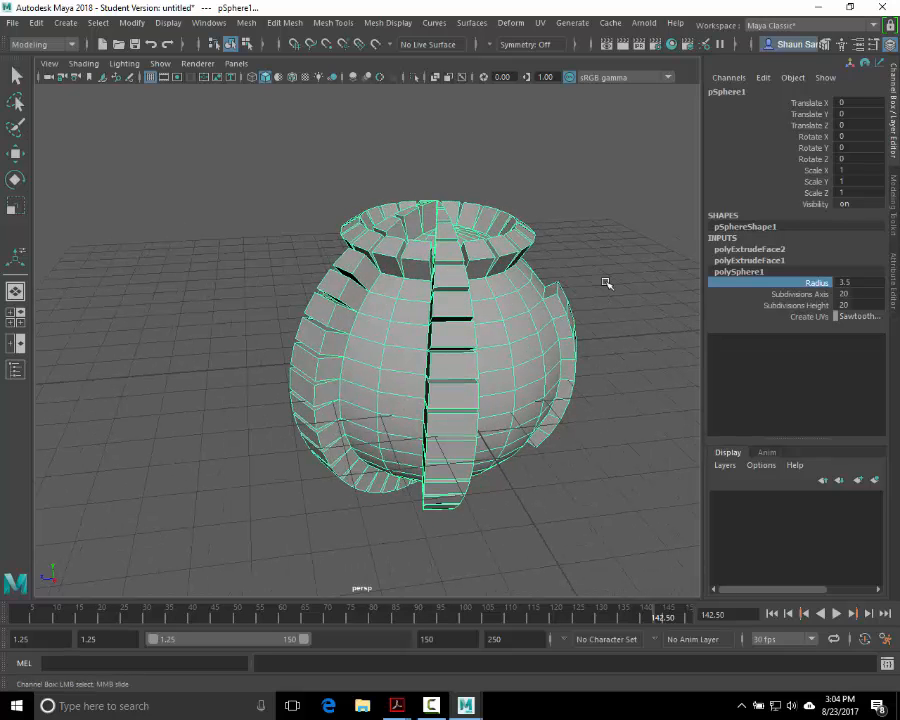
# Step: Set both Subdivisions Axis and Subdivisions Height of the original sphere to 10
pyautogui.doubleClick(843, 293)
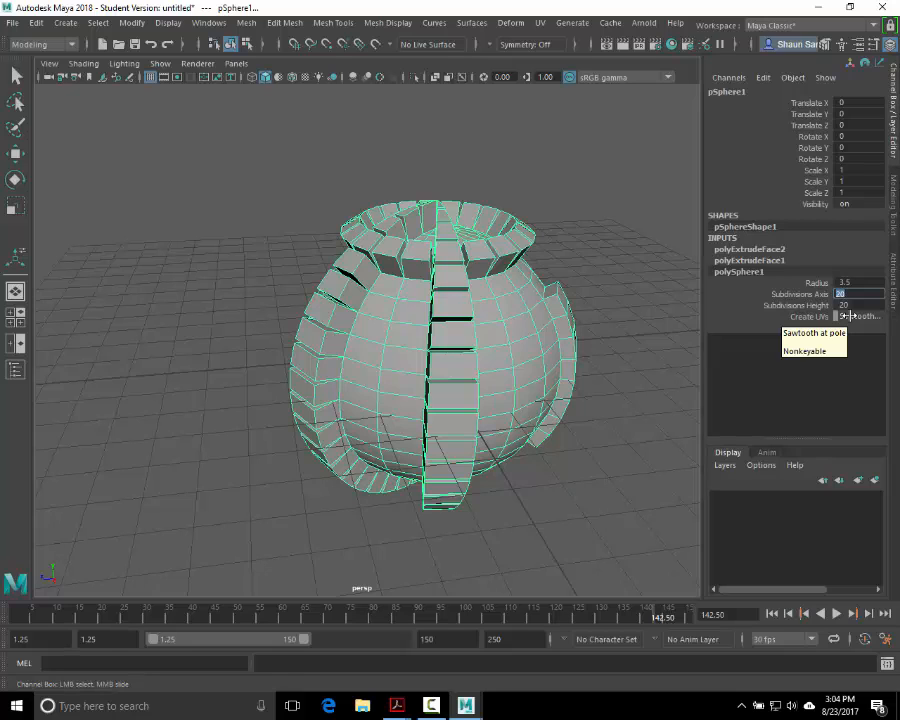
pyautogui.write('10')
pyautogui.press('Return')
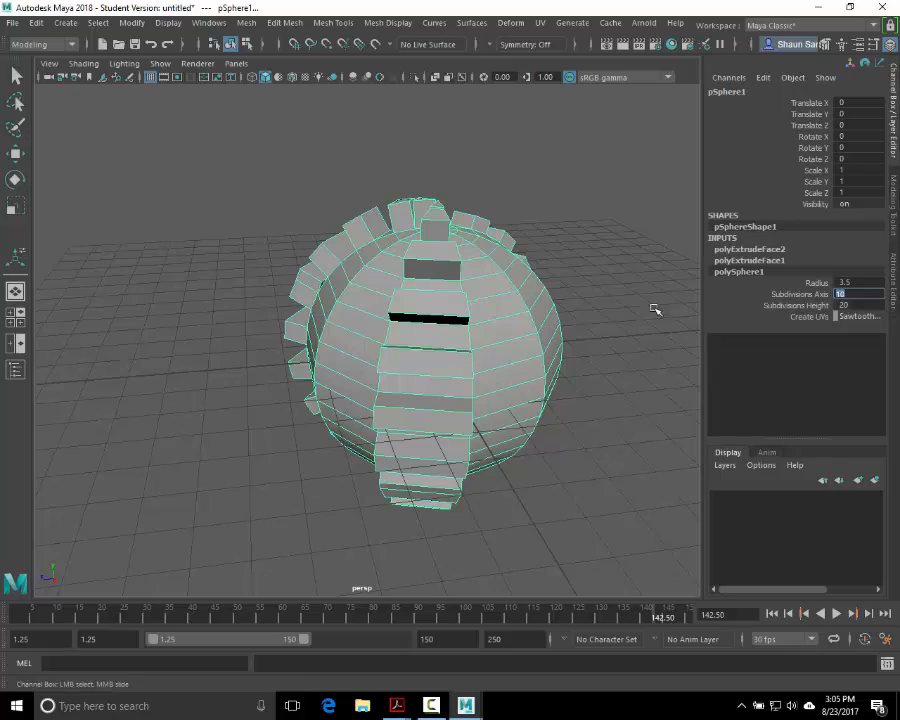
pyautogui.moveTo(444, 346)
pyautogui.keyDown('alt'); pyautogui.mouseDown()
pyautogui.moveTo(645, 338)
pyautogui.moveTo(606, 349)
pyautogui.moveTo(530, 460)
pyautogui.moveTo(470, 380)
pyautogui.moveTo(450, 330)
pyautogui.mouseUp(); pyautogui.keyUp('alt')
pyautogui.doubleClick(858, 305)
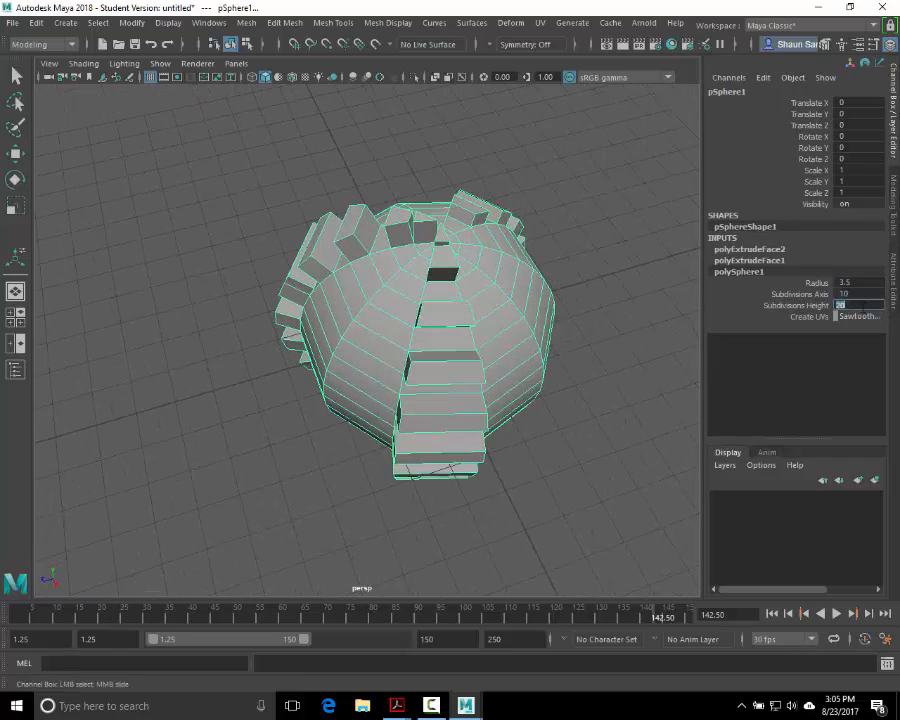
pyautogui.write('10')
pyautogui.press('Return')
pyautogui.keyDown('alt'); pyautogui.moveTo(474, 502); pyautogui.dragTo(489, 456); pyautogui.keyUp('alt')
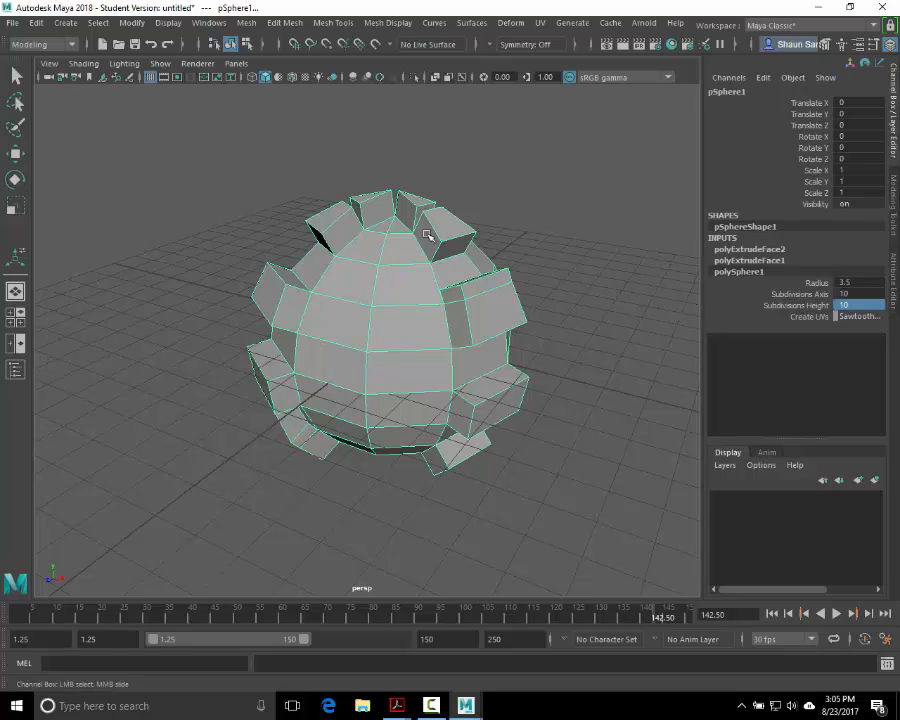
# Step: Reselect the sphere as an object and delete its construction history
pyautogui.moveTo(417, 230); pyautogui.dragTo(452, 295)
pyautogui.press('w')
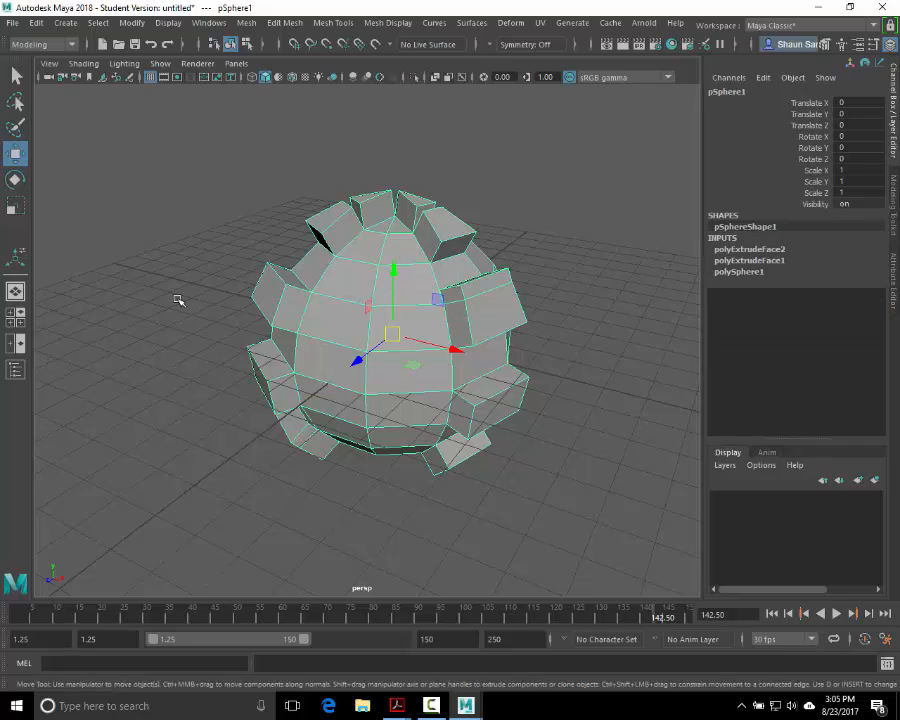
pyautogui.click(34, 23)
pyautogui.moveTo(176, 188)
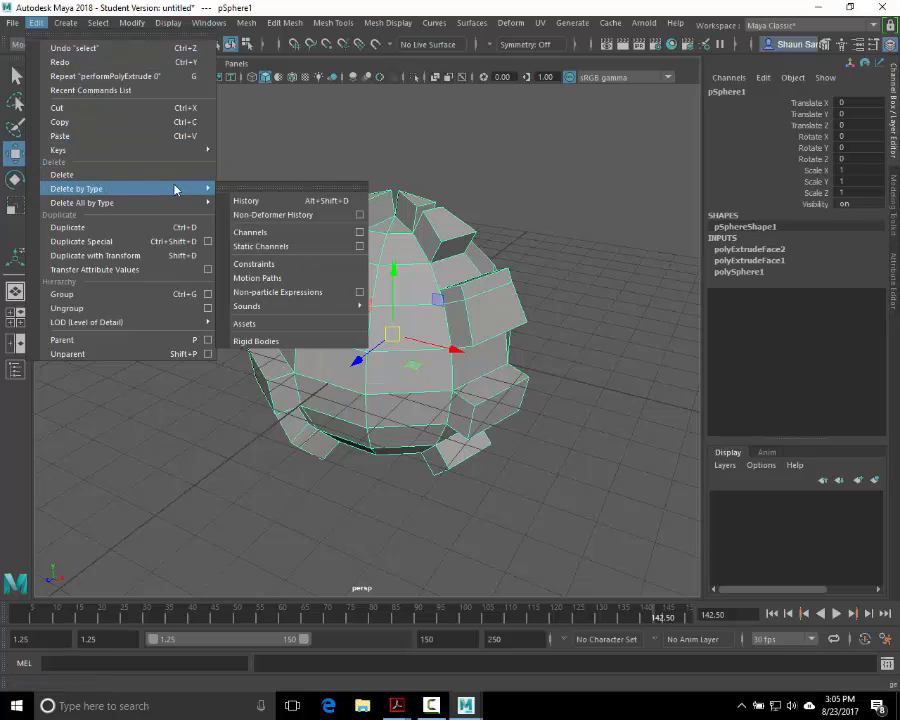
pyautogui.click(249, 205)
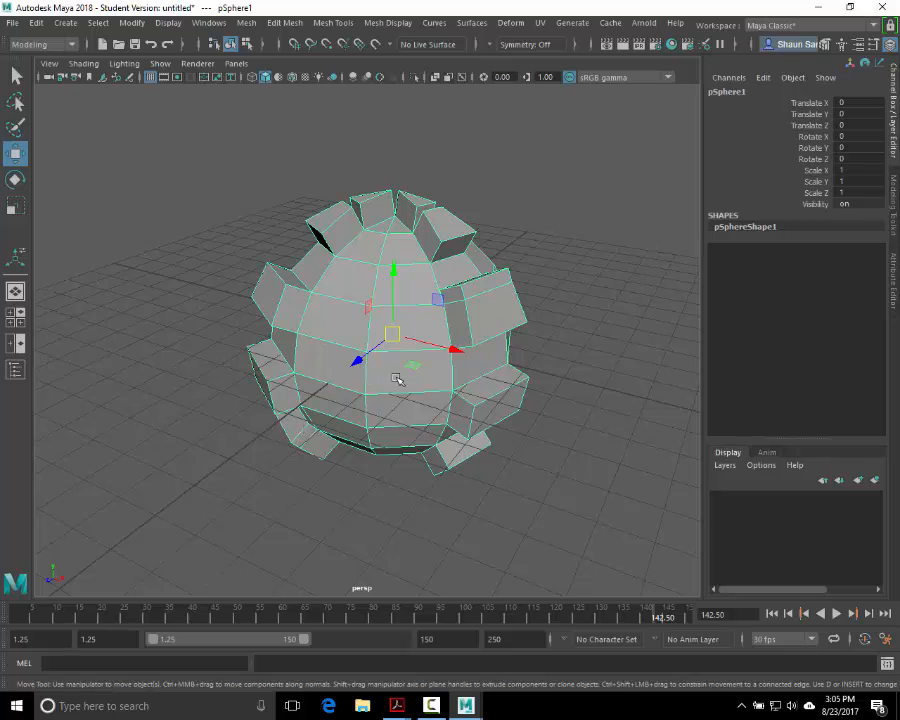
pyautogui.keyDown('alt'); pyautogui.moveTo(398, 375); pyautogui.dragTo(408, 434); pyautogui.keyUp('alt')
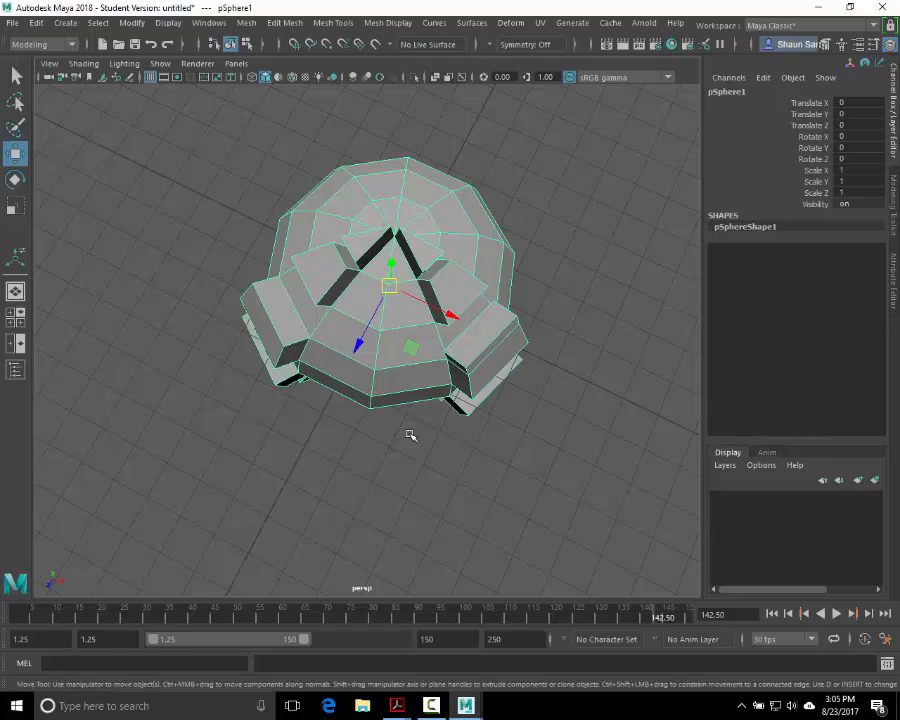
# Step: Delete the extruded sphere and create a polygon cube in its place, framed in the perspective view
pyautogui.press('Delete')
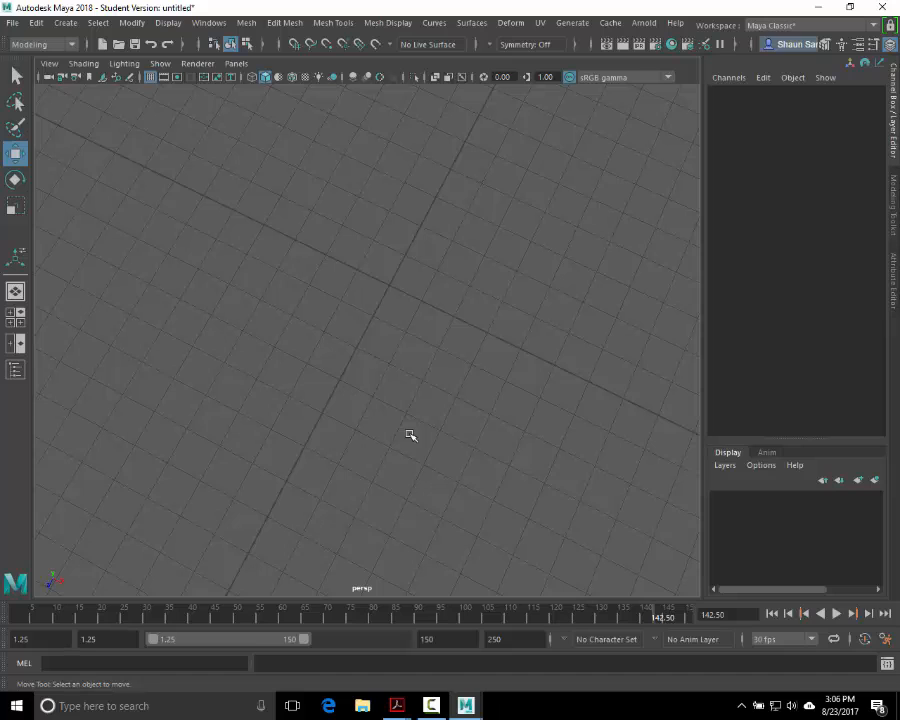
pyautogui.click(63, 23)
pyautogui.moveTo(82, 72)
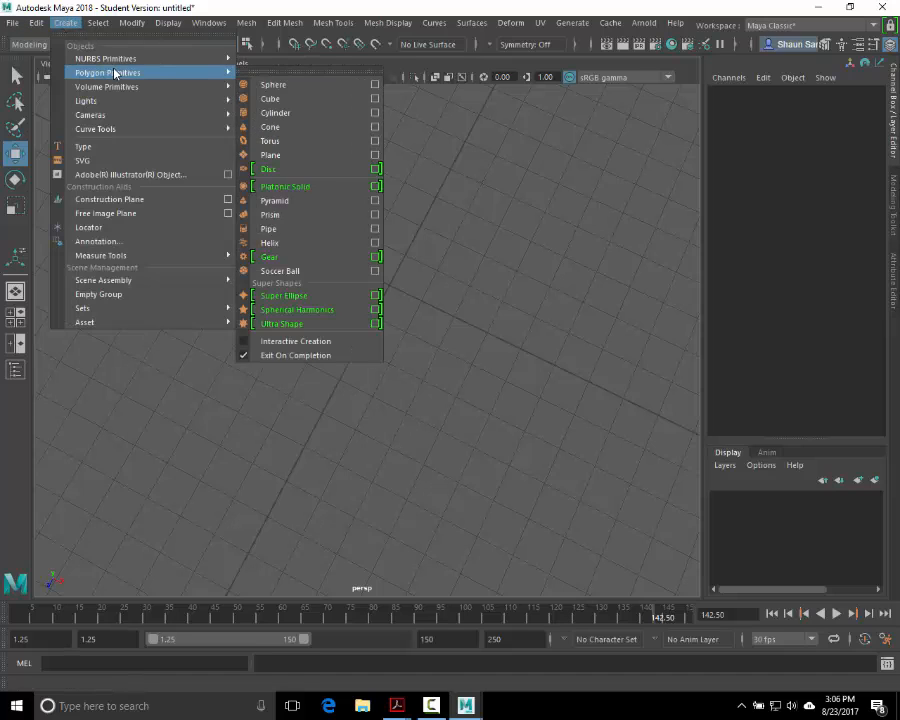
pyautogui.click(278, 100)
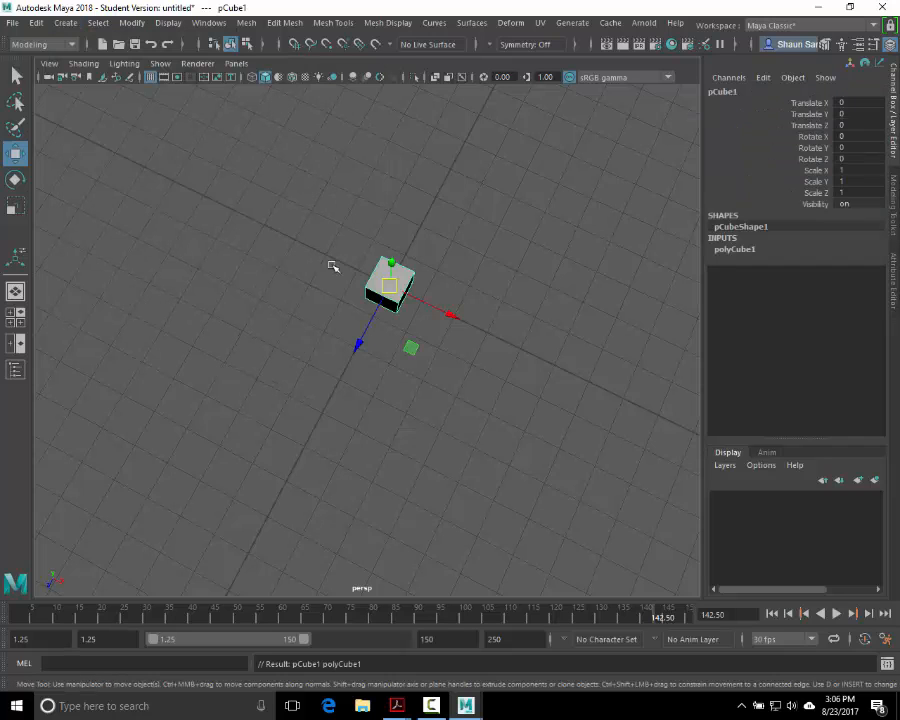
pyautogui.keyDown('alt'); pyautogui.moveTo(333, 265); pyautogui.dragTo(382, 215); pyautogui.keyUp('alt')
pyautogui.press('f')
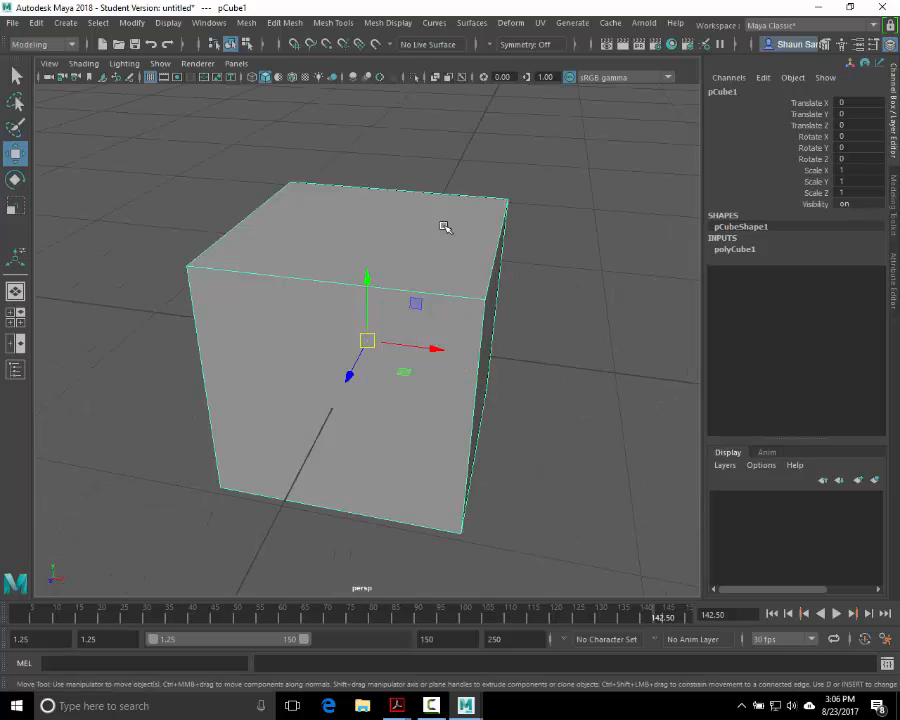
# Step: Create a polygon gear primitive over the cube and raise it to a Translate Y of about 1.053
pyautogui.keyDown('alt'); pyautogui.moveTo(454, 236); pyautogui.dragTo(412, 242); pyautogui.keyUp('alt')
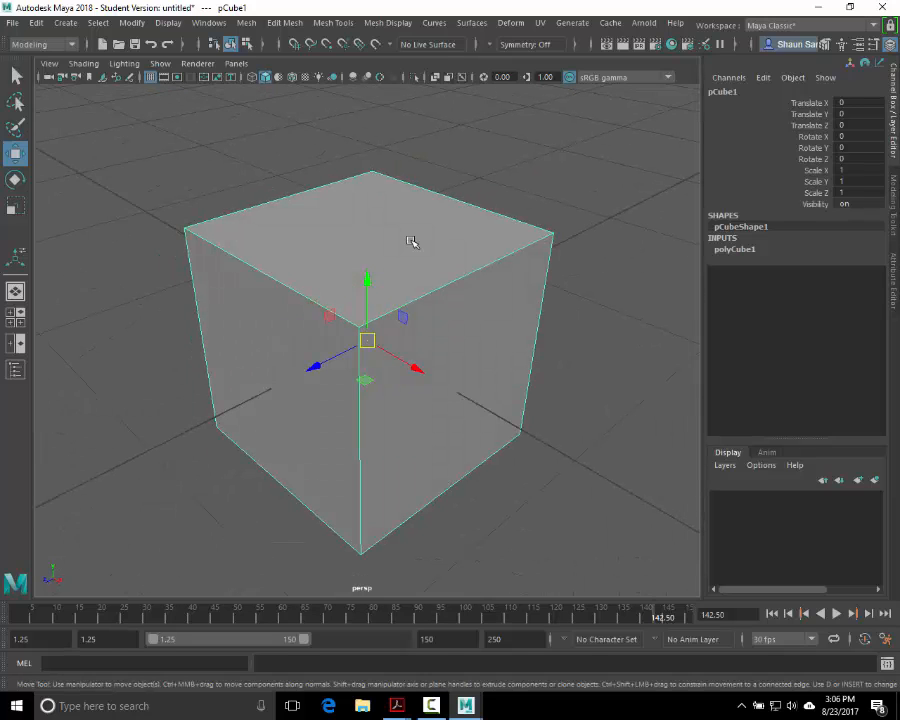
pyautogui.click(78, 24)
pyautogui.moveTo(132, 73)
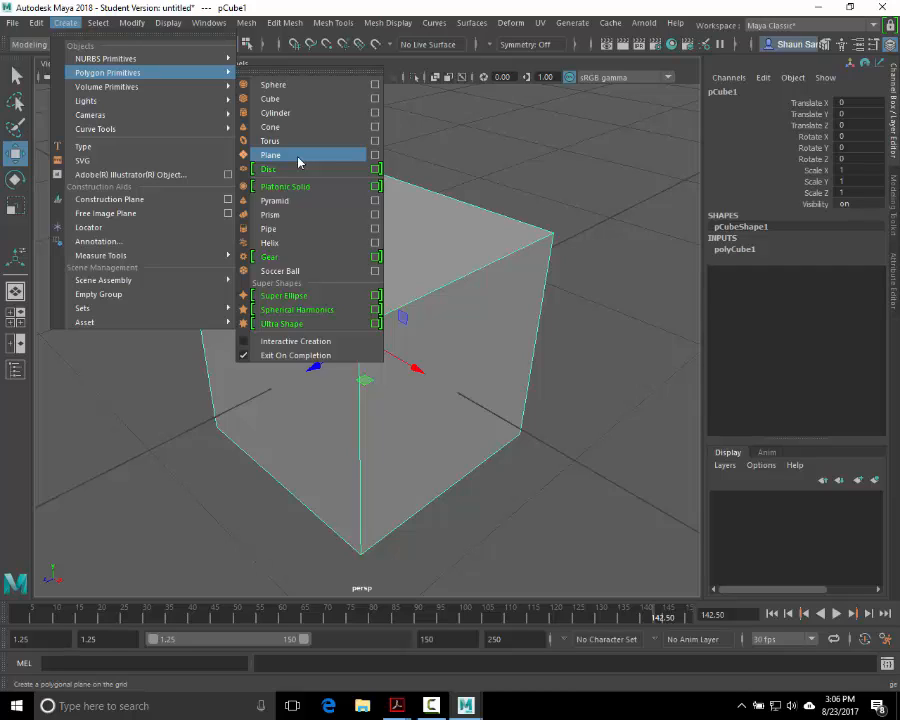
pyautogui.click(292, 262)
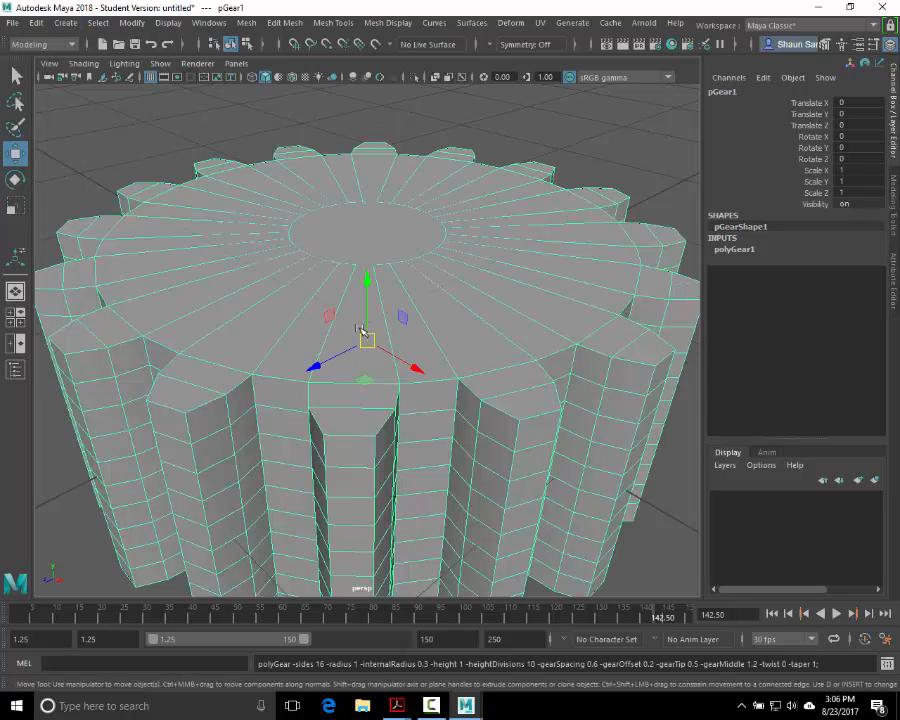
pyautogui.moveTo(366, 304); pyautogui.dragTo(381, 276)
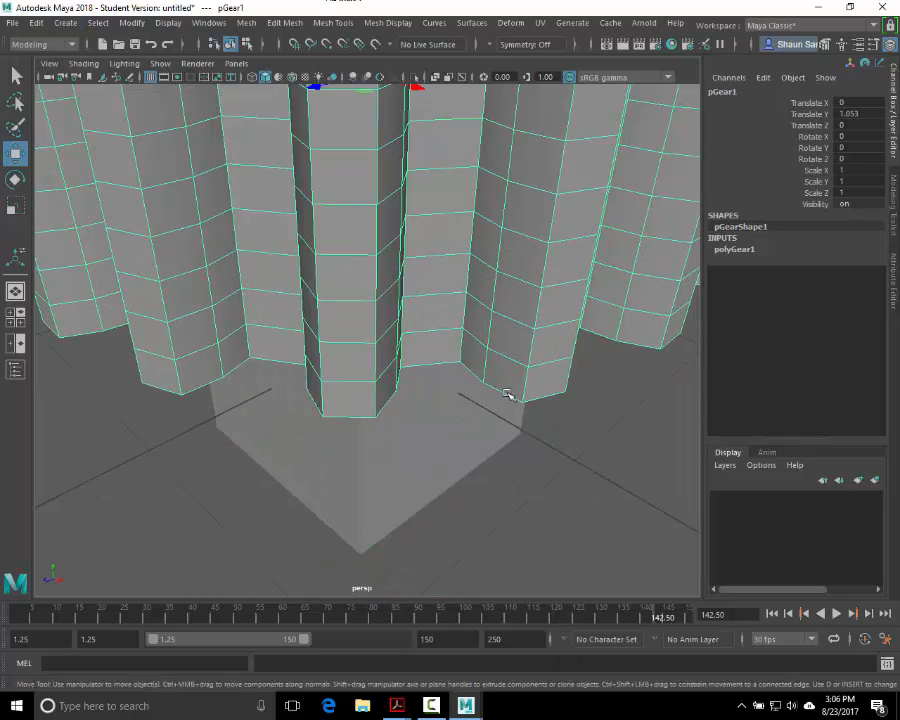
pyautogui.moveTo(506, 299); pyautogui.dragTo(236, 336, button='right')
pyautogui.moveTo(355, 303); pyautogui.dragTo(240, 215, button='right')
pyautogui.keyDown('alt'); pyautogui.moveTo(385, 215); pyautogui.dragTo(374, 291, button='middle'); pyautogui.keyUp('alt')
pyautogui.keyDown('alt'); pyautogui.moveTo(418, 240); pyautogui.dragTo(416, 281); pyautogui.keyUp('alt')
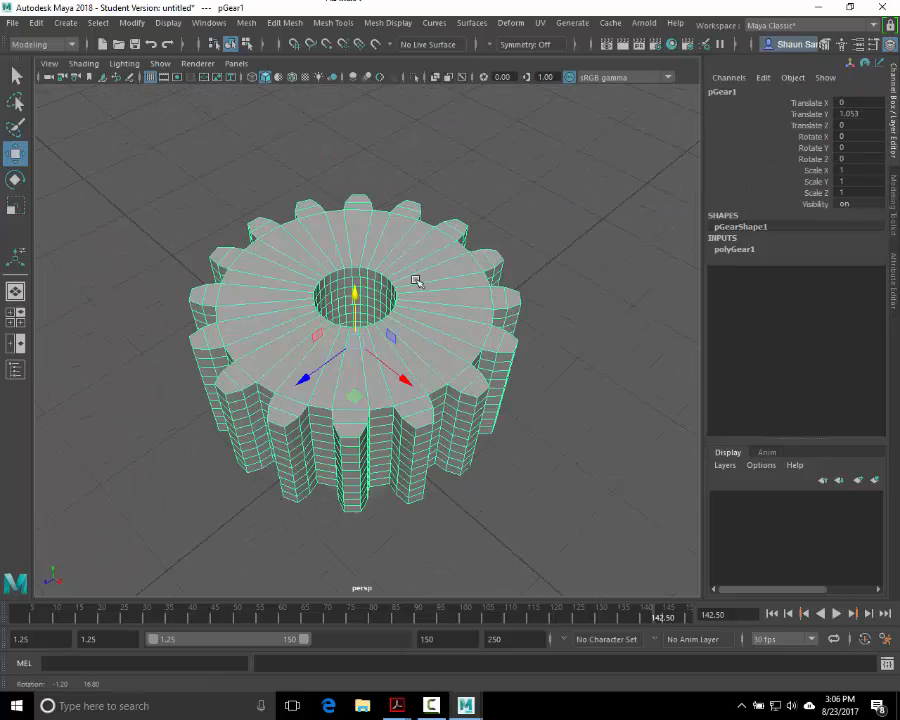
# Step: Enlarge the gear's internal radius to widen its center hole
pyautogui.click(751, 259)
pyautogui.click(796, 285)
pyautogui.moveTo(519, 283); pyautogui.dragTo(527, 283, button='middle')
pyautogui.press('w')
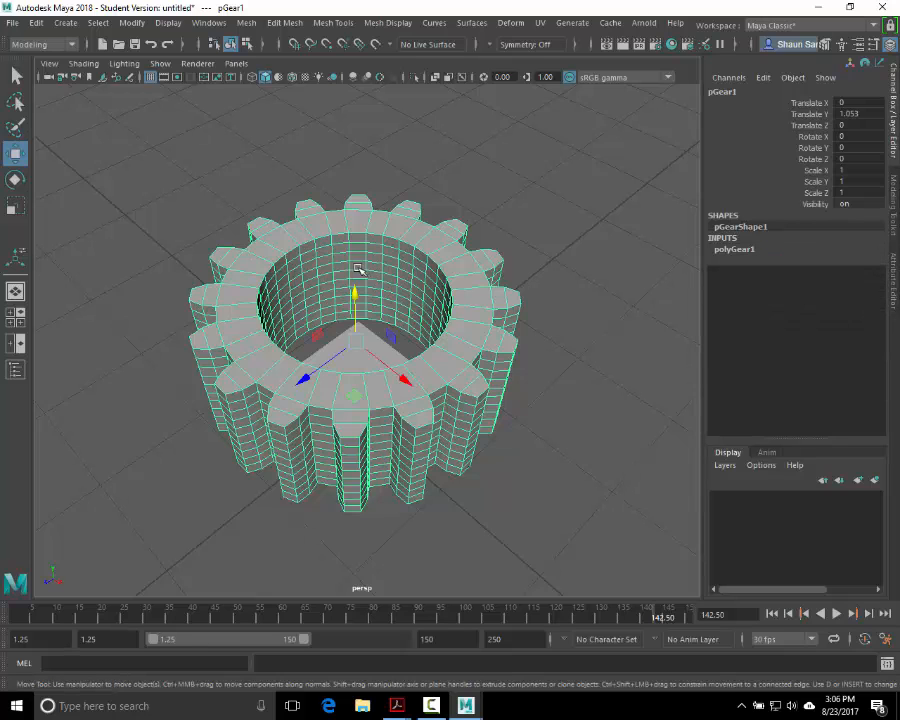
# Step: Delete the gear, then select the cube and frame it in the perspective view
pyautogui.press('Delete')
pyautogui.click(360, 410)
pyautogui.press('f')
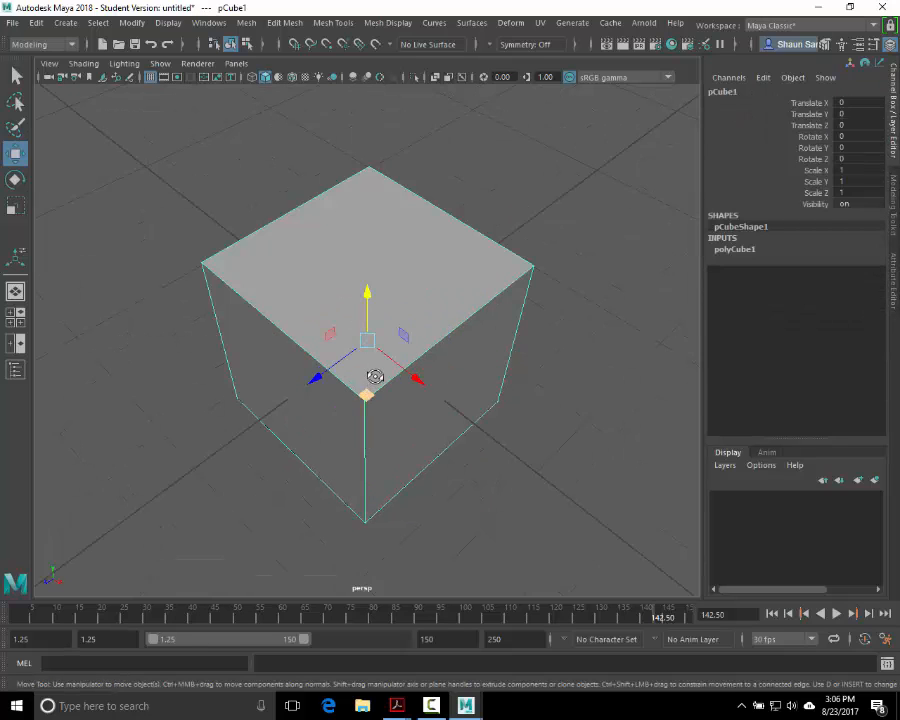
pyautogui.keyDown('alt'); pyautogui.moveTo(374, 376); pyautogui.dragTo(372, 378); pyautogui.keyUp('alt')
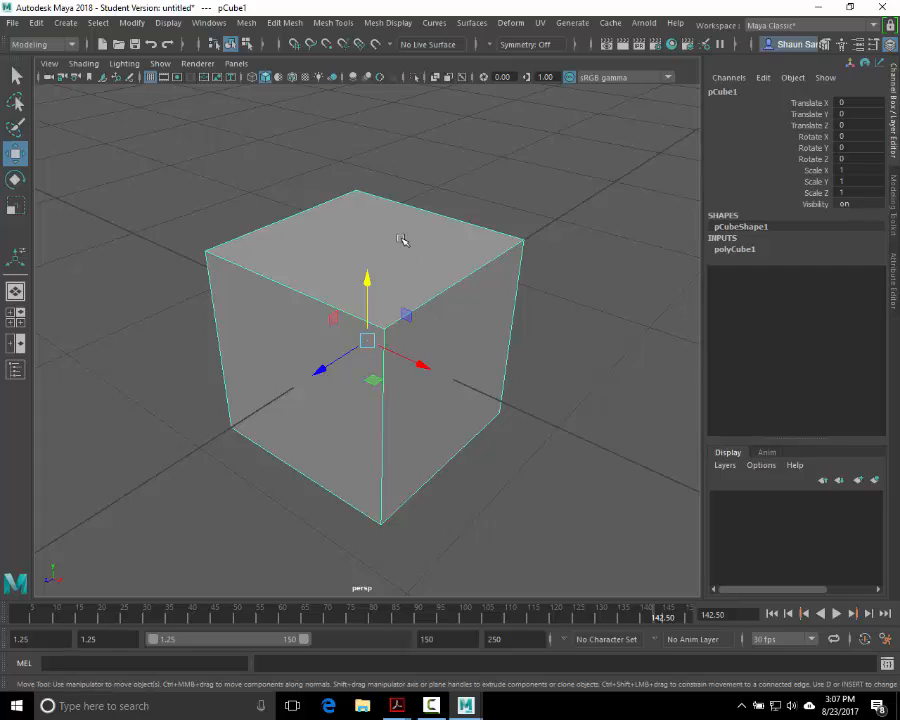
# Step: Switch the cube to face selection and select its side face on the positive X side
pyautogui.keyDown('alt'); pyautogui.moveTo(460, 336); pyautogui.dragTo(404, 290, button='middle'); pyautogui.keyUp('alt')
pyautogui.rightClick(406, 282)
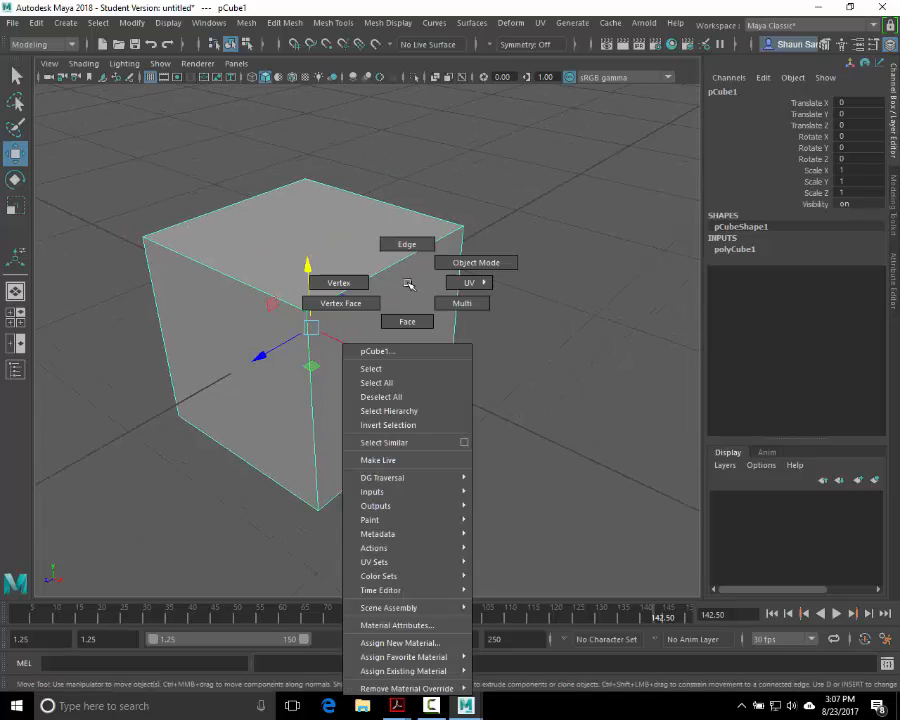
pyautogui.click(407, 318)
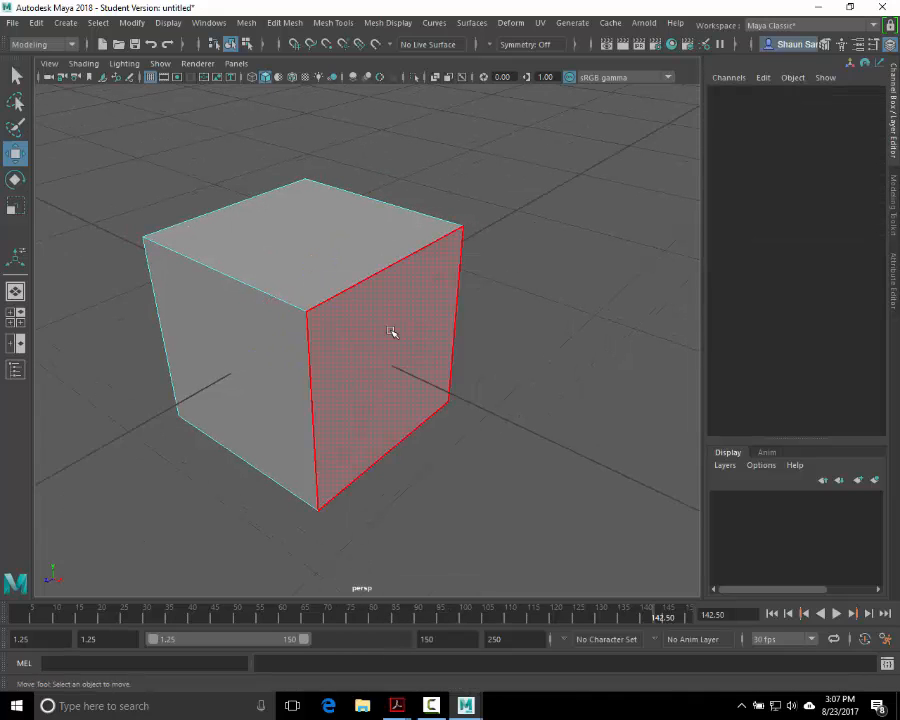
pyautogui.click(402, 356)
pyautogui.keyDown('alt'); pyautogui.moveTo(402, 356); pyautogui.dragTo(436, 366); pyautogui.keyUp('alt')
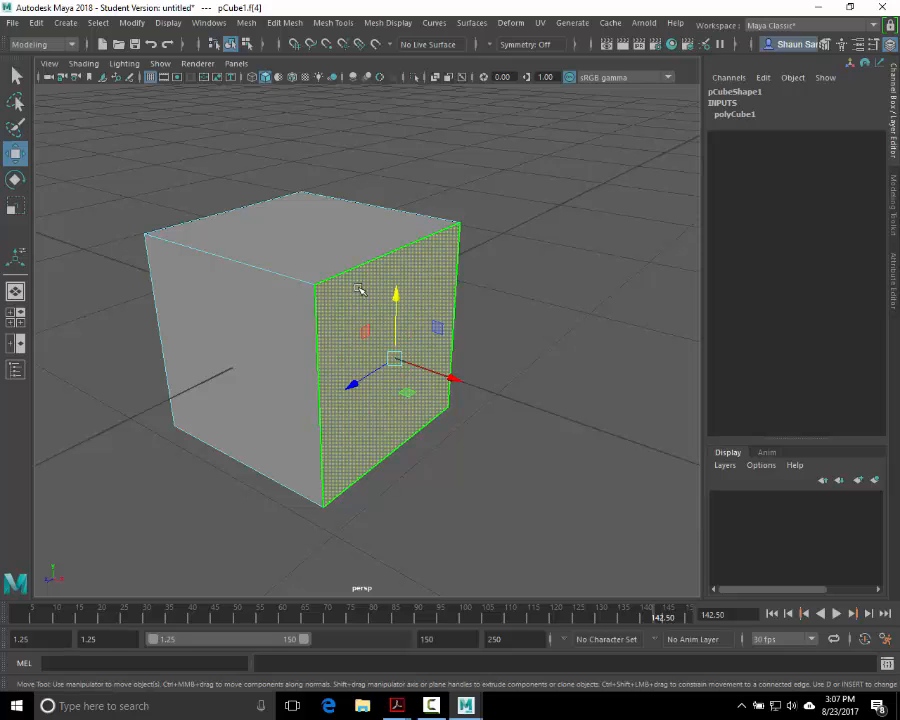
# Step: Extrude the selected side face with an Offset of 0.25 to inset a smaller square face
pyautogui.moveTo(358, 290); pyautogui.dragTo(356, 314, button='right')
pyautogui.keyDown('shift'); pyautogui.rightClick(368, 276); pyautogui.keyUp('shift')
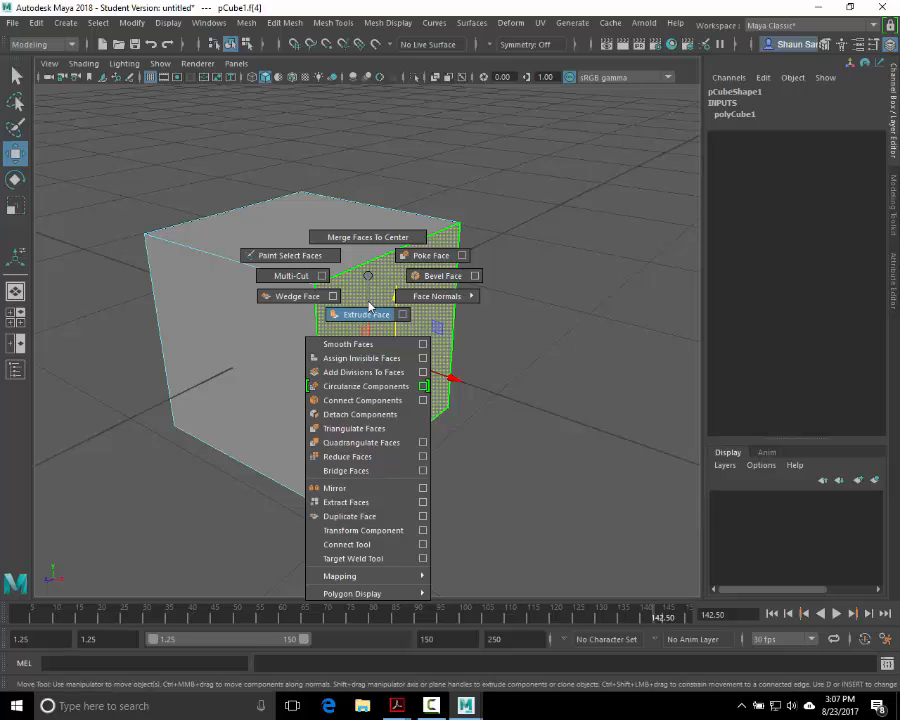
pyautogui.click(366, 313)
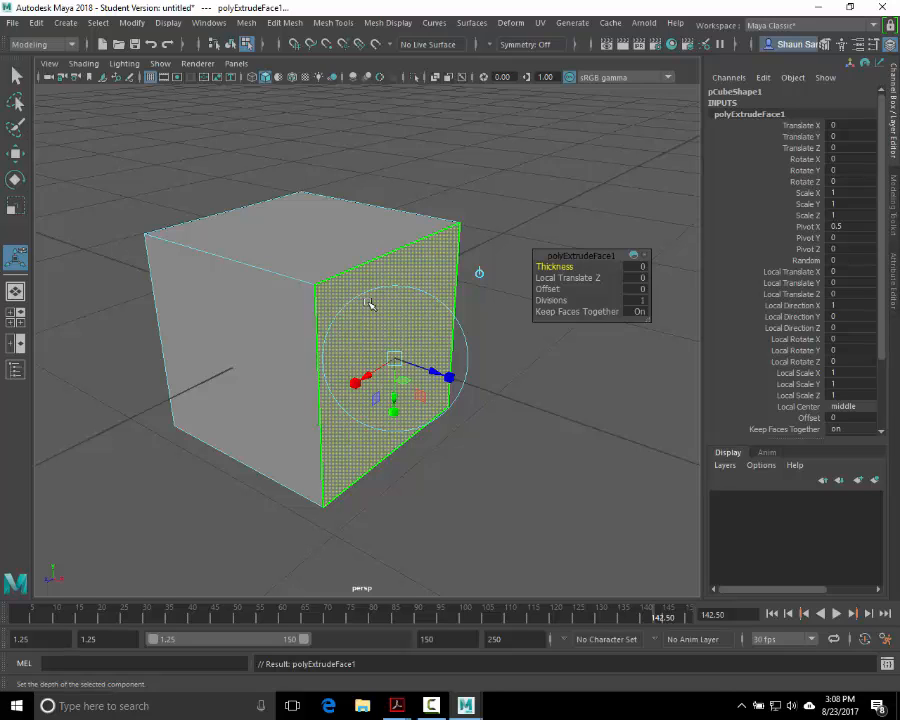
pyautogui.click(636, 290)
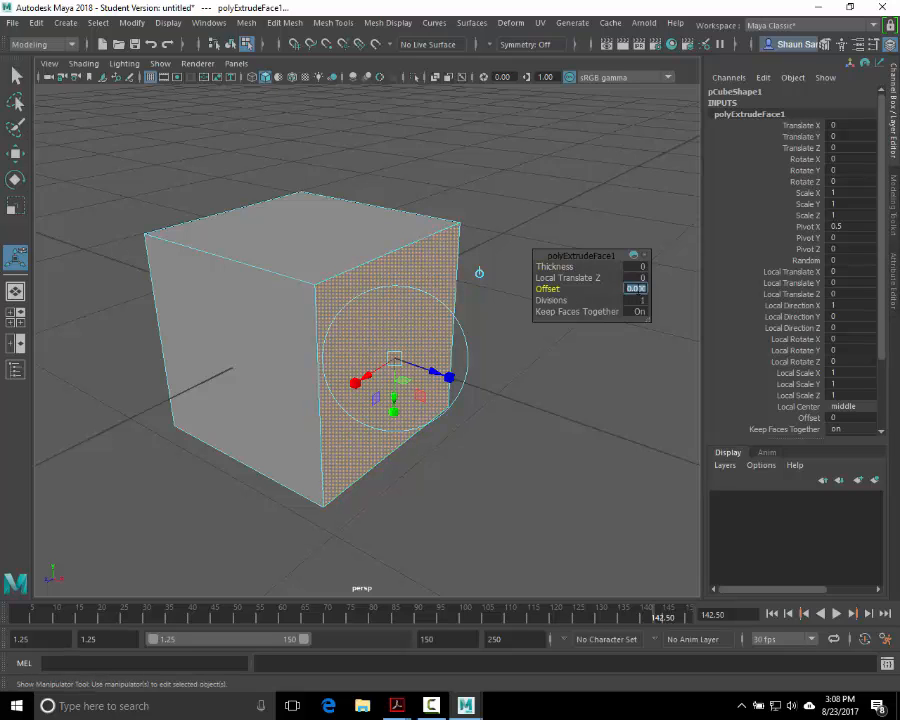
pyautogui.write('.25')
pyautogui.press('Return')
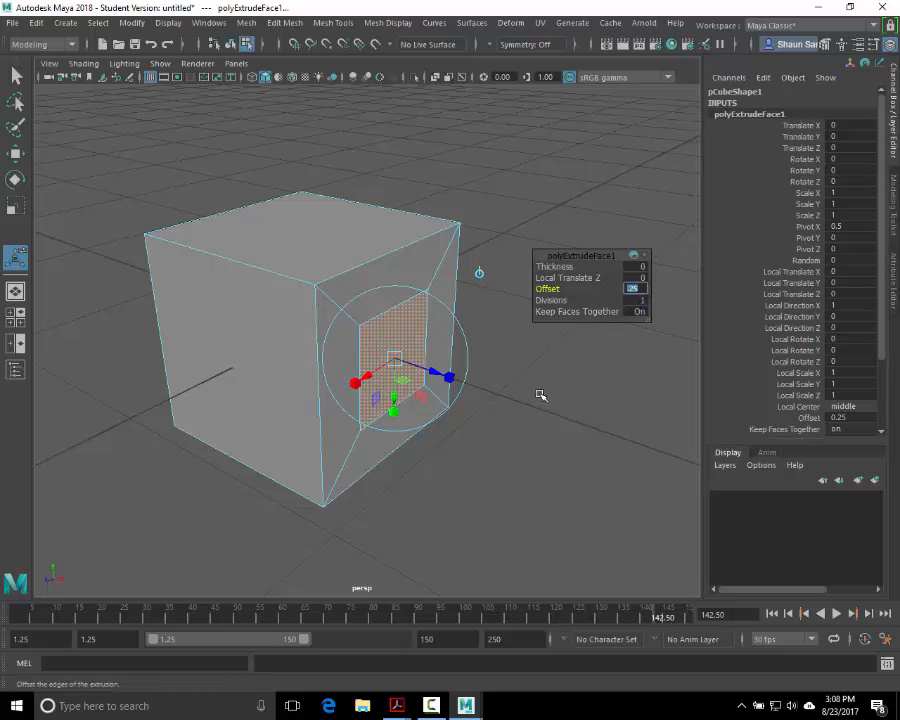
# Step: Extrude the cube's opposite side face on the negative X side with an Offset of 0.25
pyautogui.keyDown('alt'); pyautogui.moveTo(540, 395); pyautogui.dragTo(513, 424); pyautogui.keyUp('alt')
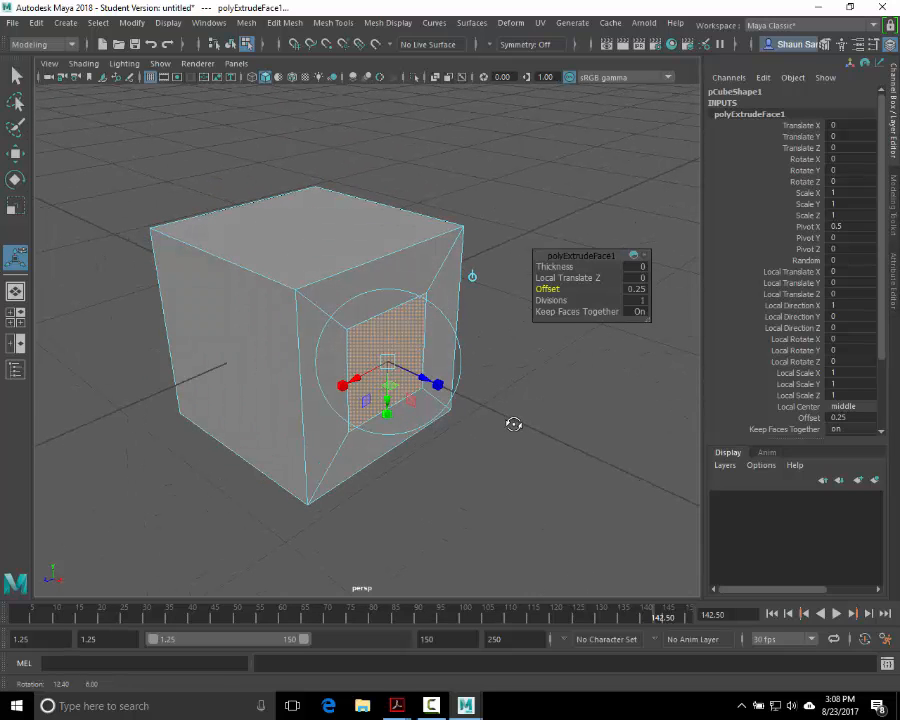
pyautogui.keyDown('alt'); pyautogui.moveTo(137, 424); pyautogui.dragTo(330, 410); pyautogui.keyUp('alt')
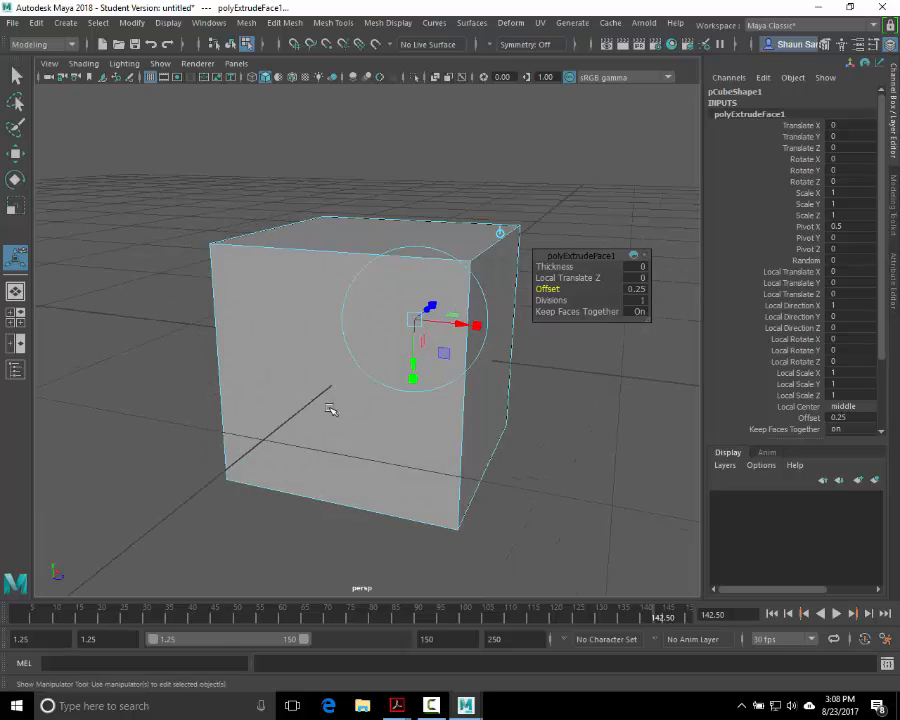
pyautogui.click(315, 315)
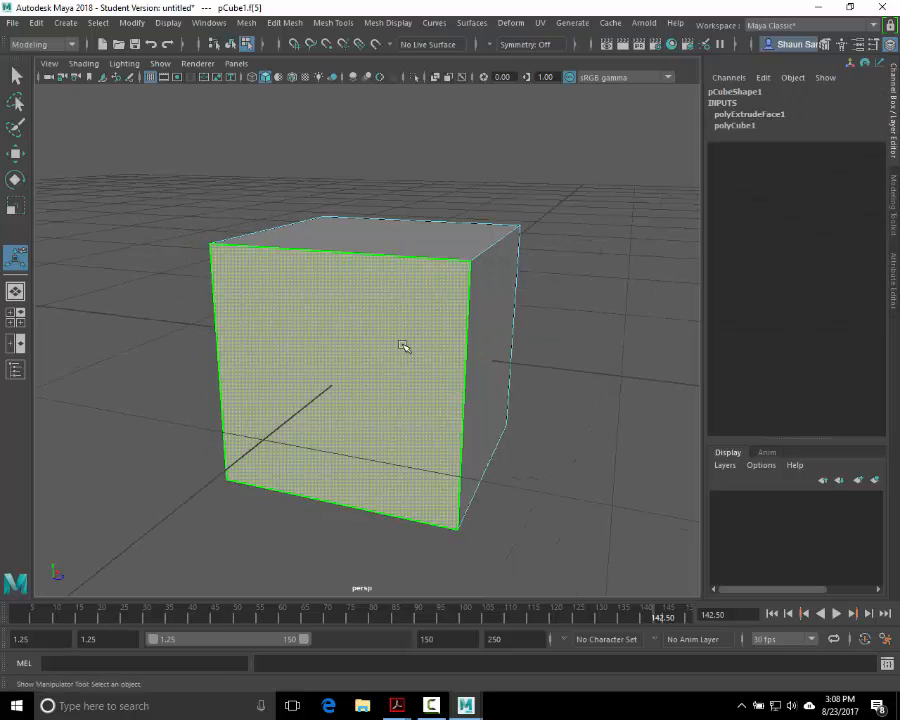
pyautogui.keyDown('alt'); pyautogui.moveTo(403, 346); pyautogui.dragTo(388, 358); pyautogui.keyUp('alt')
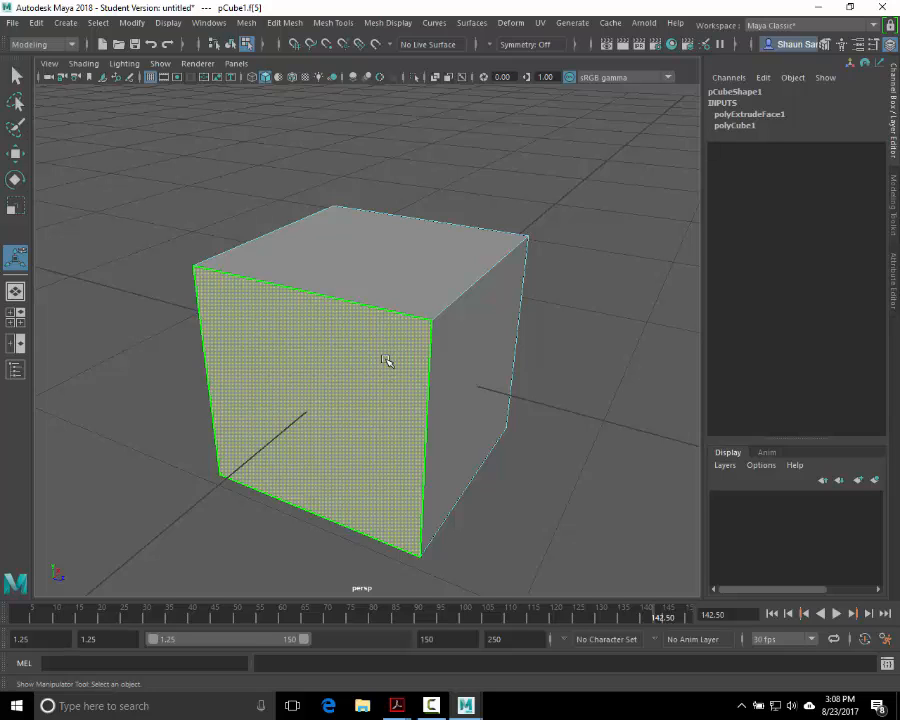
pyautogui.hotkey('ctrl', 'e')
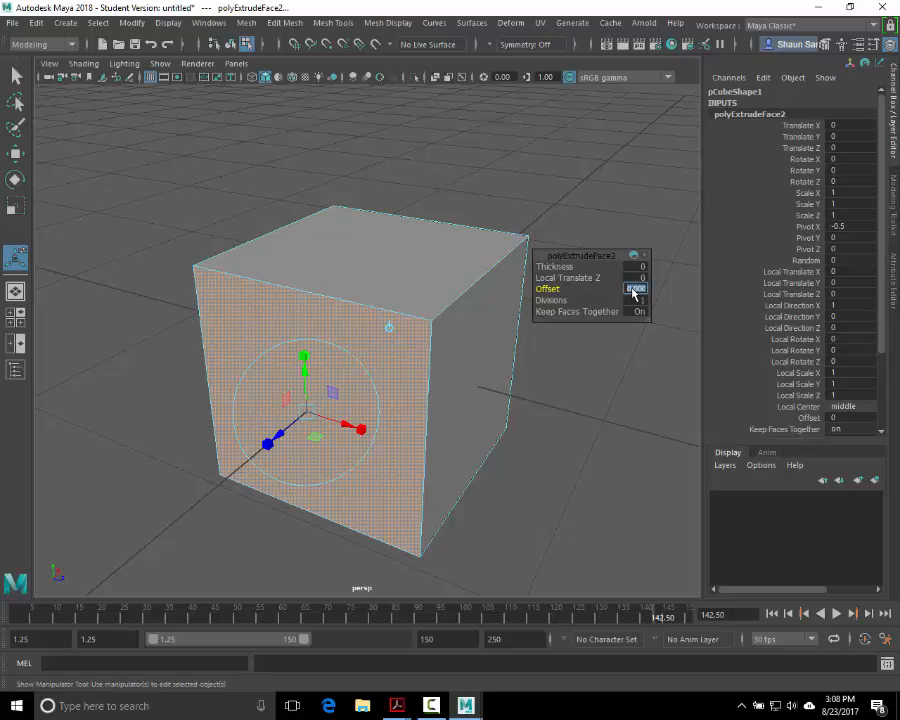
pyautogui.write('.25')
pyautogui.press('Return')
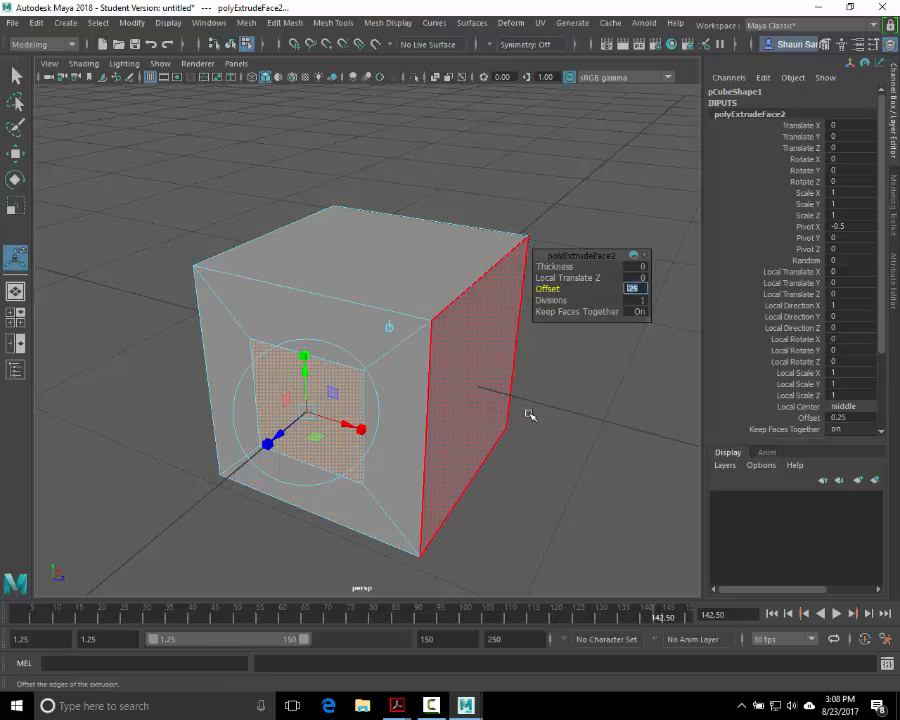
# Step: Add the positive X inset face to the current selection of the opposite inset face
pyautogui.keyDown('alt'); pyautogui.moveTo(528, 416); pyautogui.dragTo(325, 402); pyautogui.keyUp('alt')
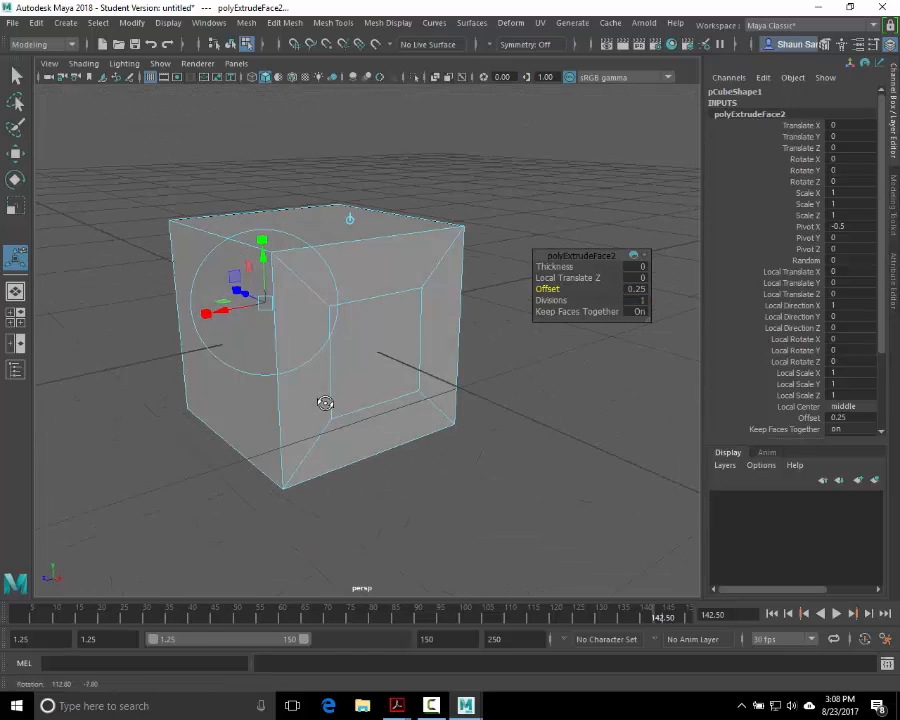
pyautogui.keyDown('shift'); pyautogui.click(377, 381); pyautogui.keyUp('shift')
pyautogui.keyDown('alt'); pyautogui.moveTo(250, 414); pyautogui.dragTo(414, 420); pyautogui.keyUp('alt')
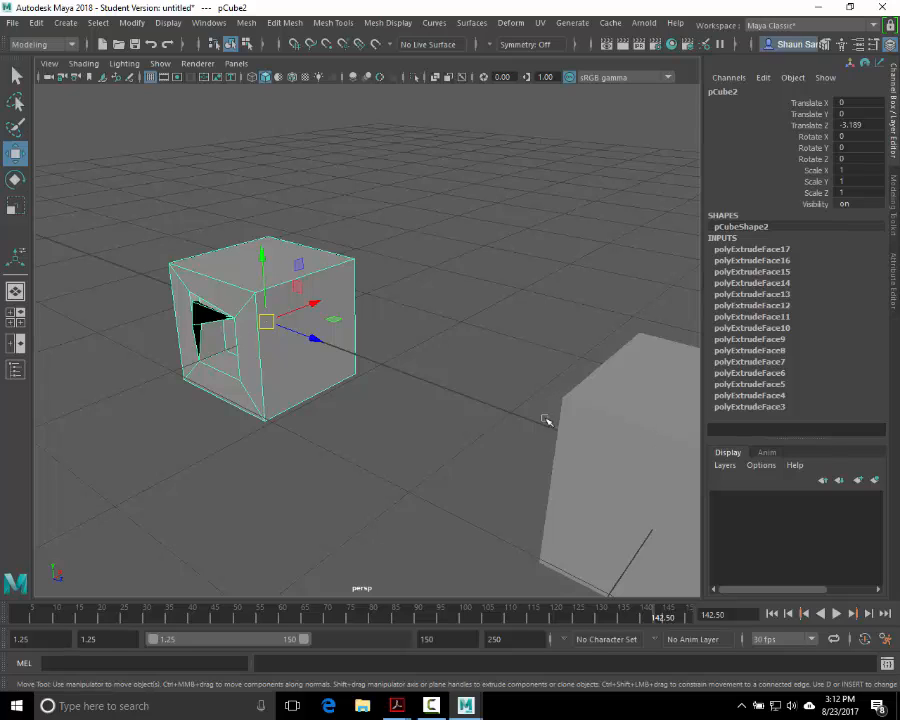
# Step: Delete the second cube, then select the original cube and frame it in the view
pyautogui.press('Delete')
pyautogui.click(589, 392)
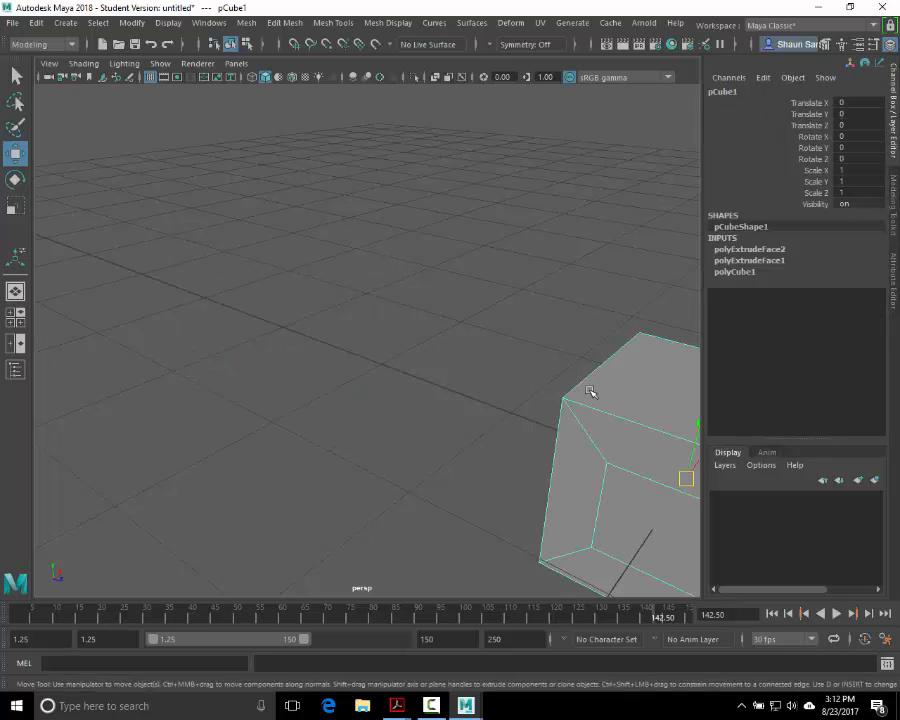
pyautogui.press('f')
pyautogui.keyDown('alt'); pyautogui.moveTo(484, 358); pyautogui.dragTo(596, 314); pyautogui.keyUp('alt')
# Step: Select the two inset square faces on opposite sides of the cube in face selection mode
pyautogui.moveTo(466, 272); pyautogui.dragTo(439, 352, button='right')
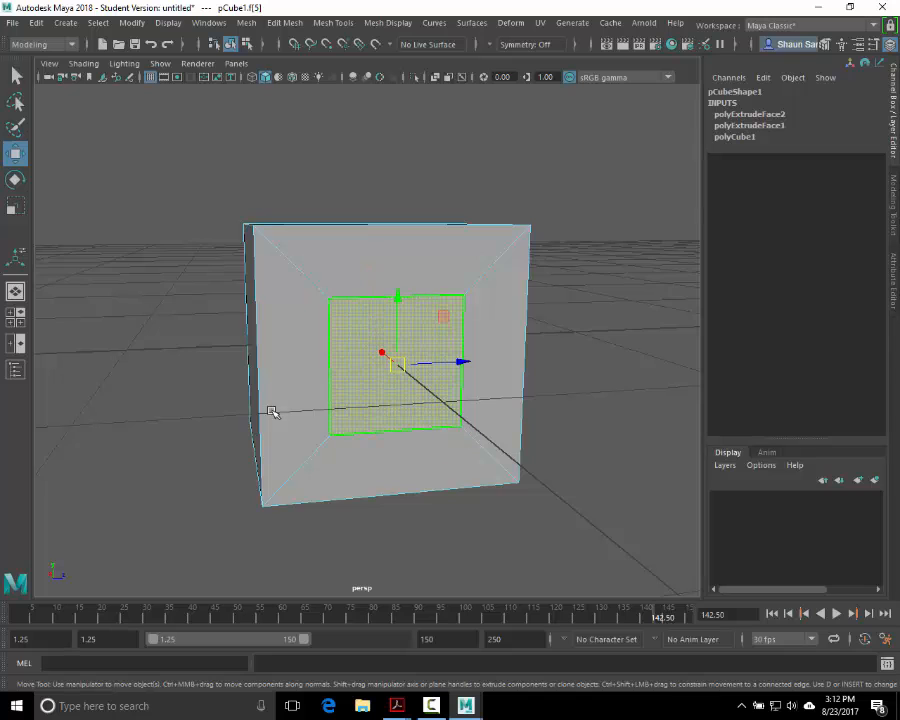
pyautogui.keyDown('alt'); pyautogui.moveTo(273, 410); pyautogui.dragTo(450, 386); pyautogui.keyUp('alt')
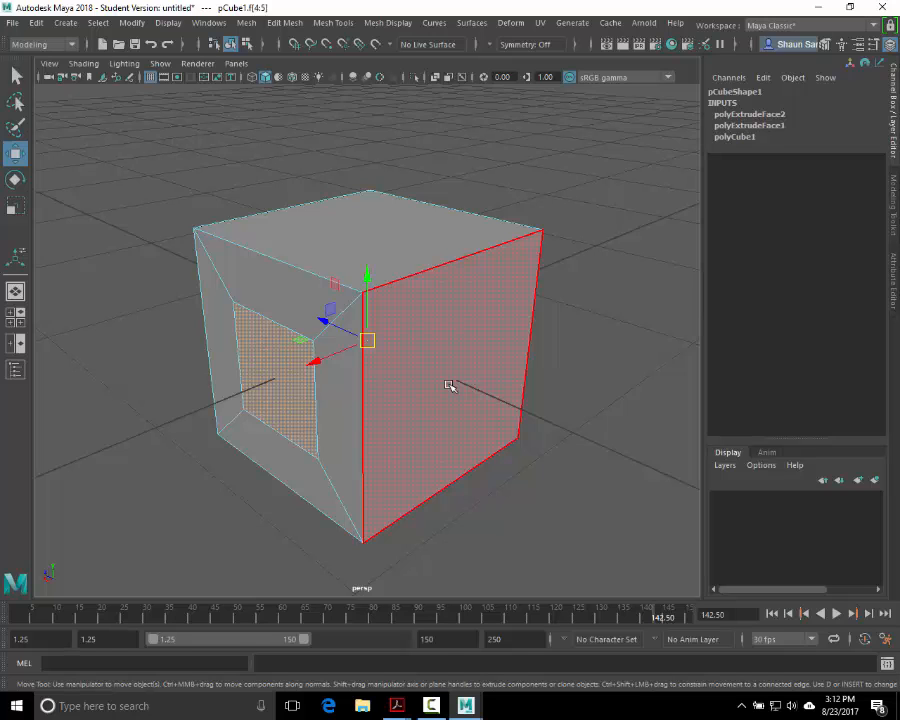
pyautogui.keyDown('alt'); pyautogui.moveTo(382, 424); pyautogui.dragTo(540, 433); pyautogui.keyUp('alt')
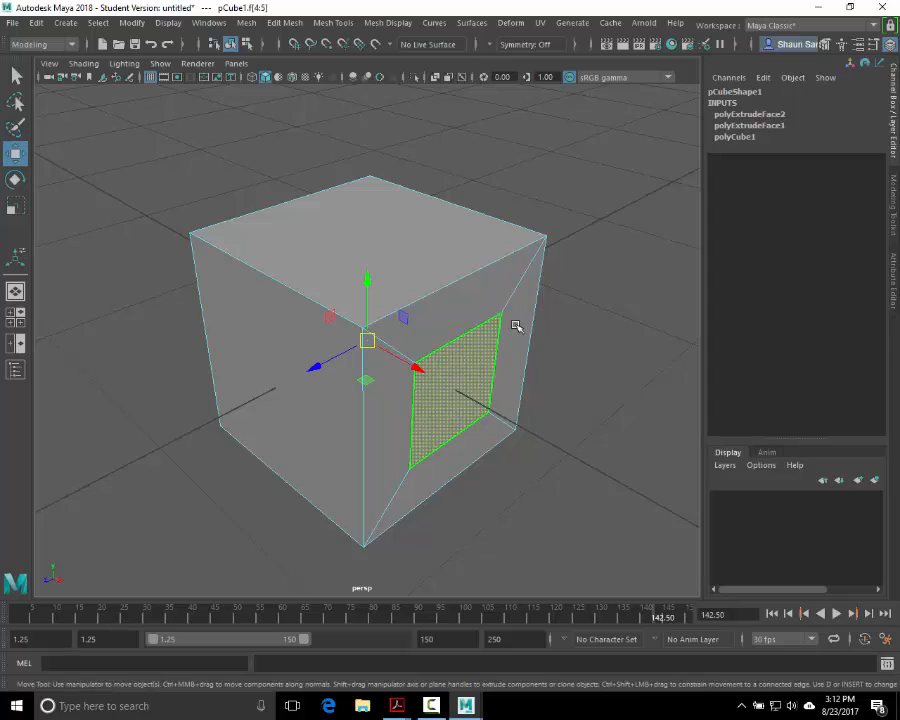
pyautogui.keyDown('alt'); pyautogui.moveTo(584, 303); pyautogui.dragTo(285, 399); pyautogui.keyUp('alt')
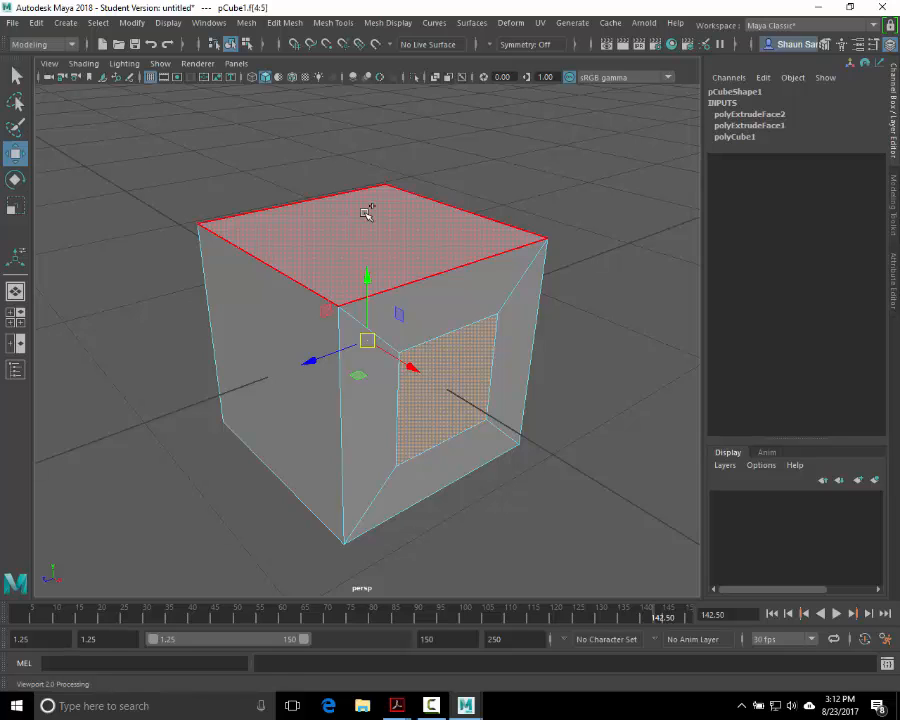
# Step: Bridge the two selected inset faces to cut a square tunnel through the cube, and return to object selection
pyautogui.keyDown('shift'); pyautogui.moveTo(364, 213); pyautogui.dragTo(338, 218, button='right'); pyautogui.keyUp('shift')
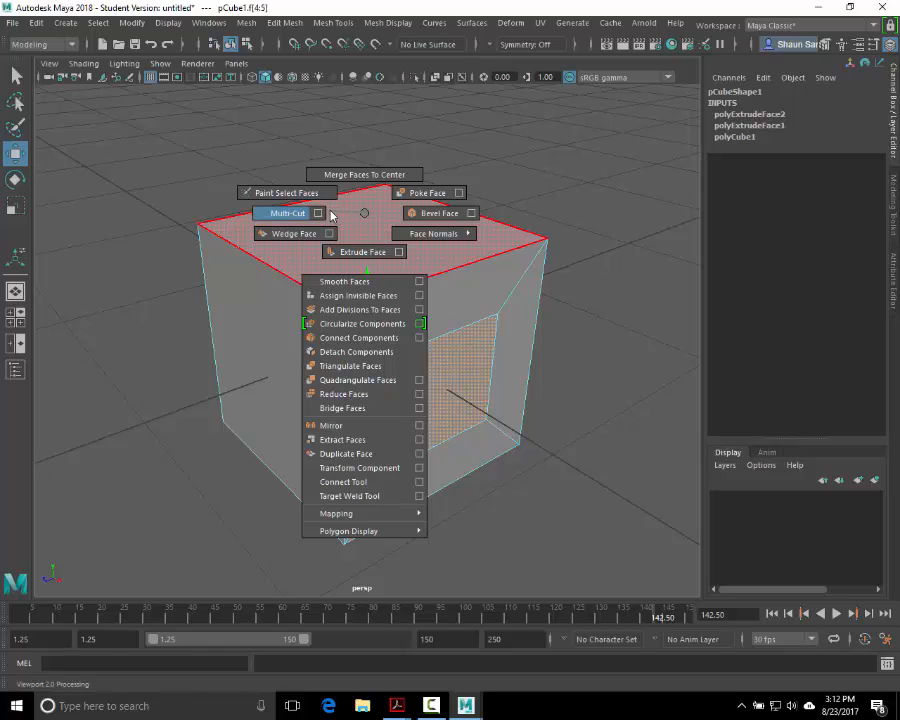
pyautogui.keyDown('shift'); pyautogui.moveTo(325, 215); pyautogui.dragTo(354, 411, button='right'); pyautogui.keyUp('shift')
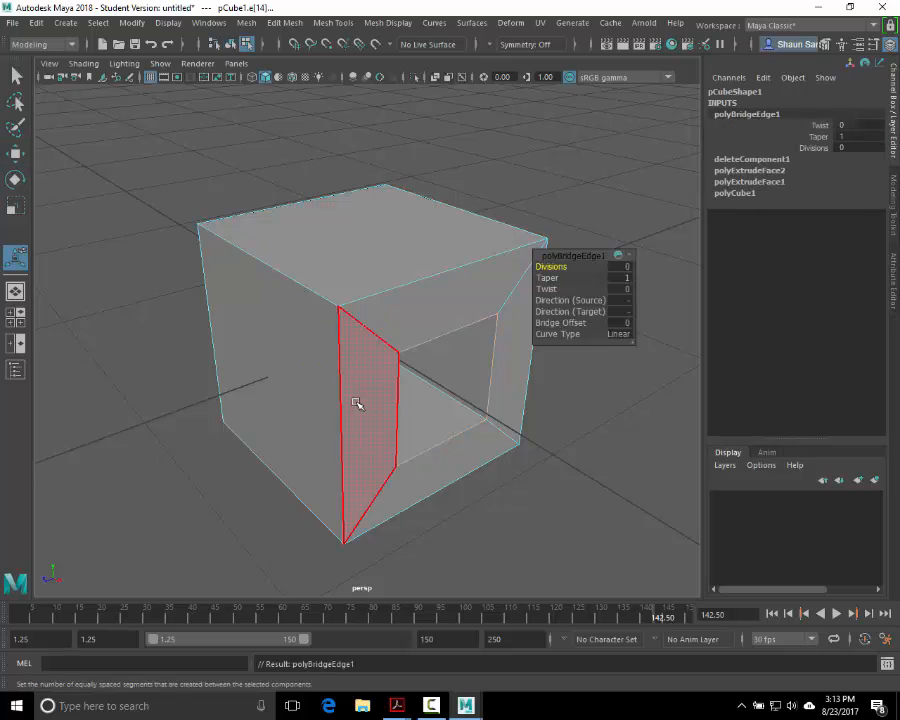
pyautogui.keyDown('alt'); pyautogui.moveTo(632, 448); pyautogui.dragTo(546, 409); pyautogui.keyUp('alt')
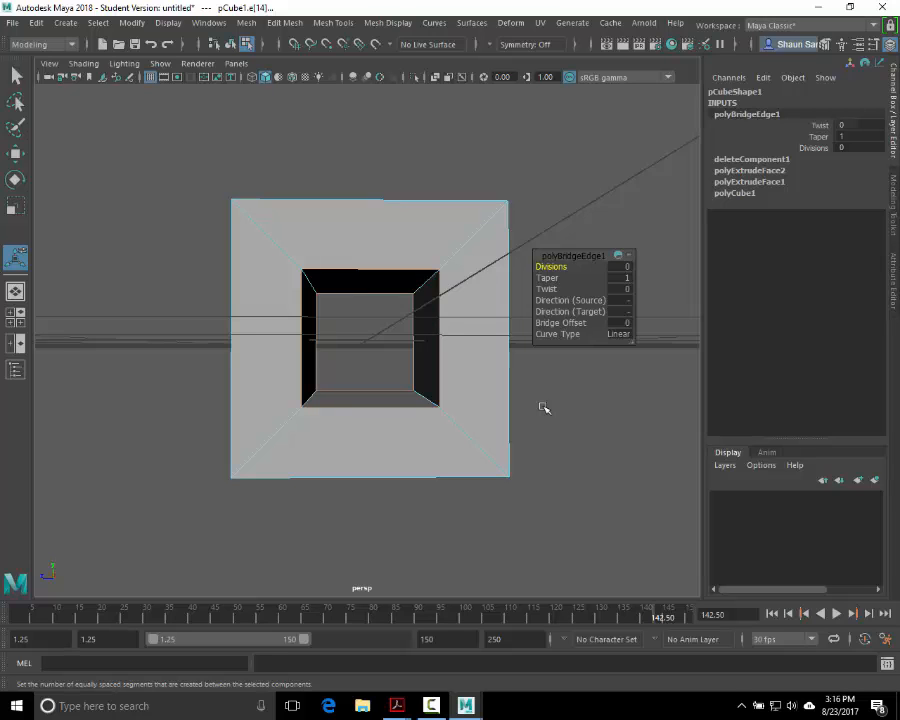
pyautogui.keyDown('alt'); pyautogui.moveTo(454, 340); pyautogui.dragTo(574, 156); pyautogui.keyUp('alt')
pyautogui.press('q')
pyautogui.press('F8')
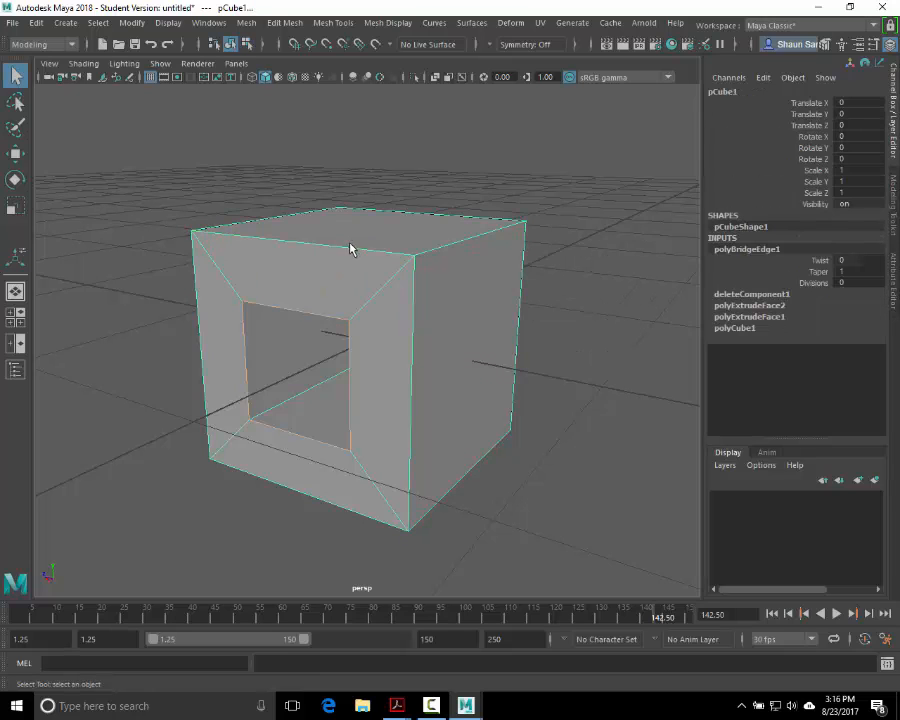
# Step: Extrude the cube's top face upward by a Local Translate Z of about 0.548
pyautogui.moveTo(347, 242); pyautogui.dragTo(356, 283, button='right')
pyautogui.click(386, 242)
pyautogui.keyDown('alt'); pyautogui.moveTo(457, 248); pyautogui.dragTo(461, 278); pyautogui.keyUp('alt')
pyautogui.hotkey('ctrl', 'e')
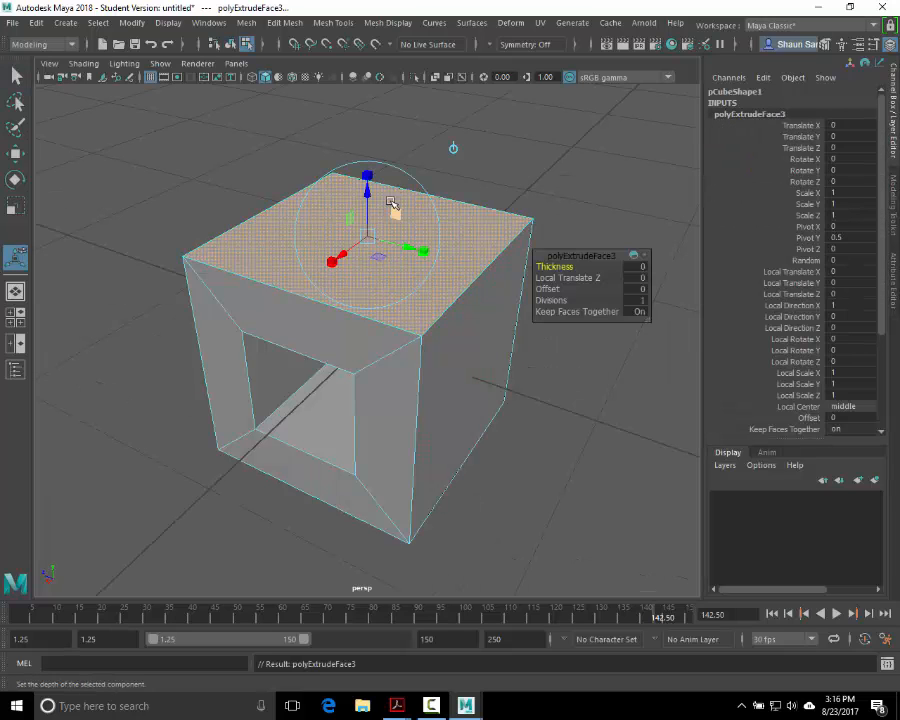
pyautogui.moveTo(368, 176); pyautogui.dragTo(367, 100)
pyautogui.moveTo(348, 43); pyautogui.dragTo(349, 21)
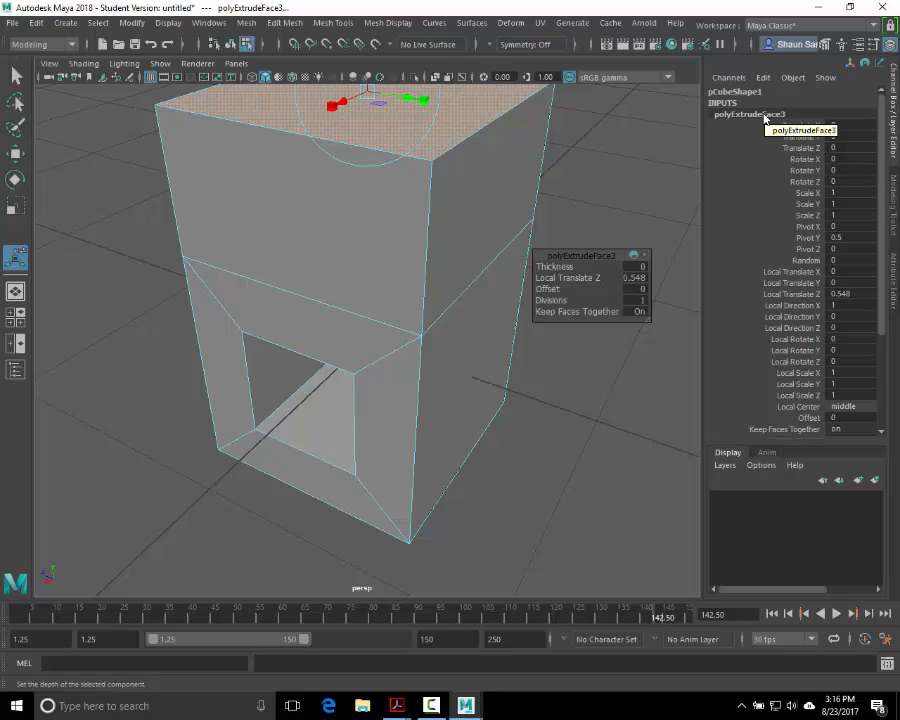
# Step: Select the upper and lower faces on one side of the extruded cube
pyautogui.keyDown('shift'); pyautogui.click(514, 230); pyautogui.keyUp('shift')
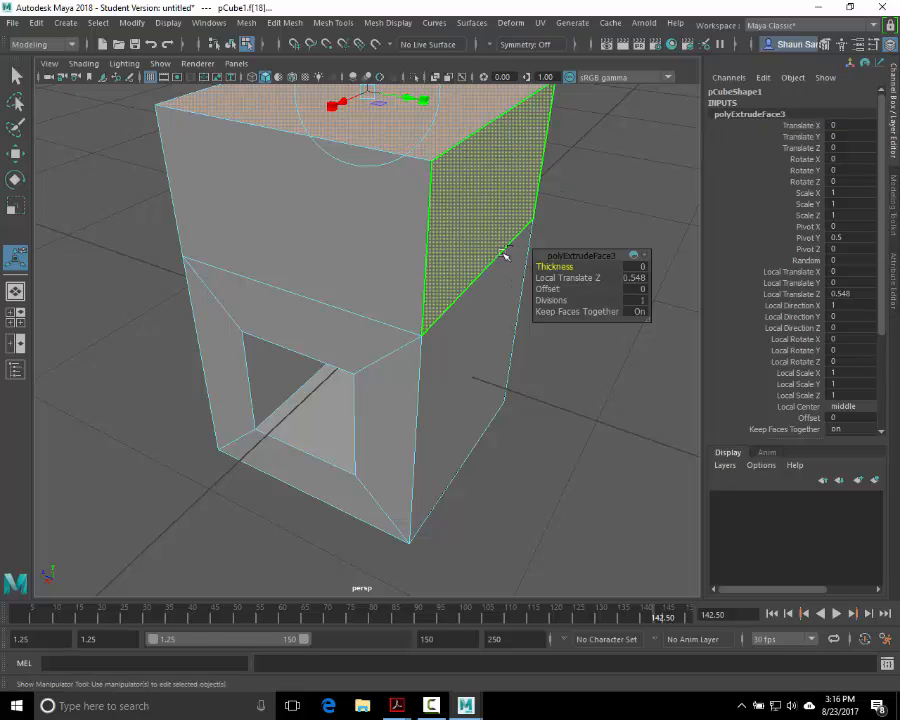
pyautogui.keyDown('shift'); pyautogui.click(483, 357); pyautogui.keyUp('shift')
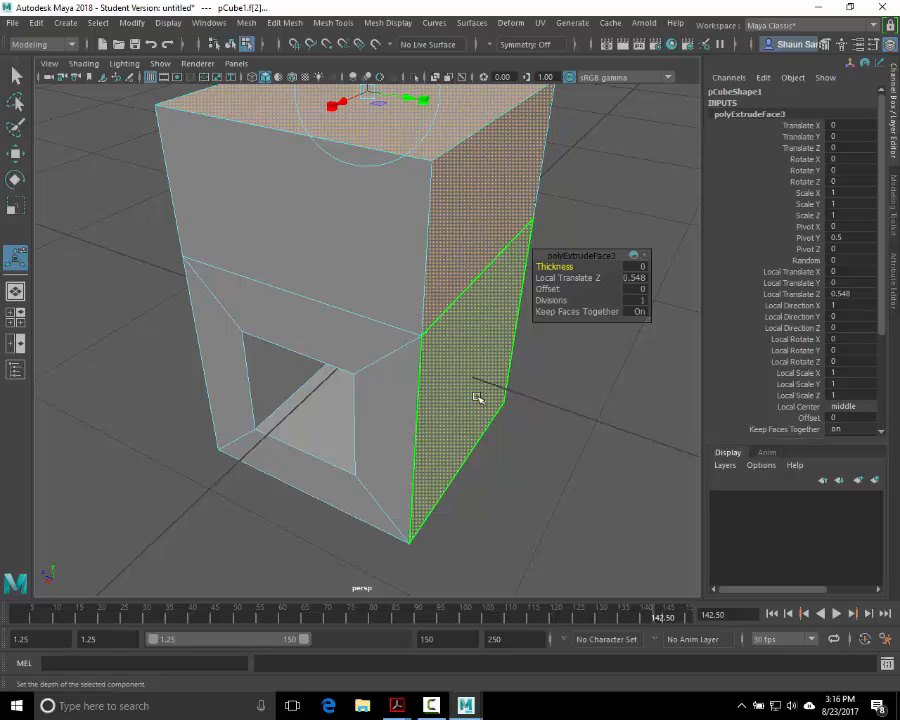
pyautogui.click(610, 416)
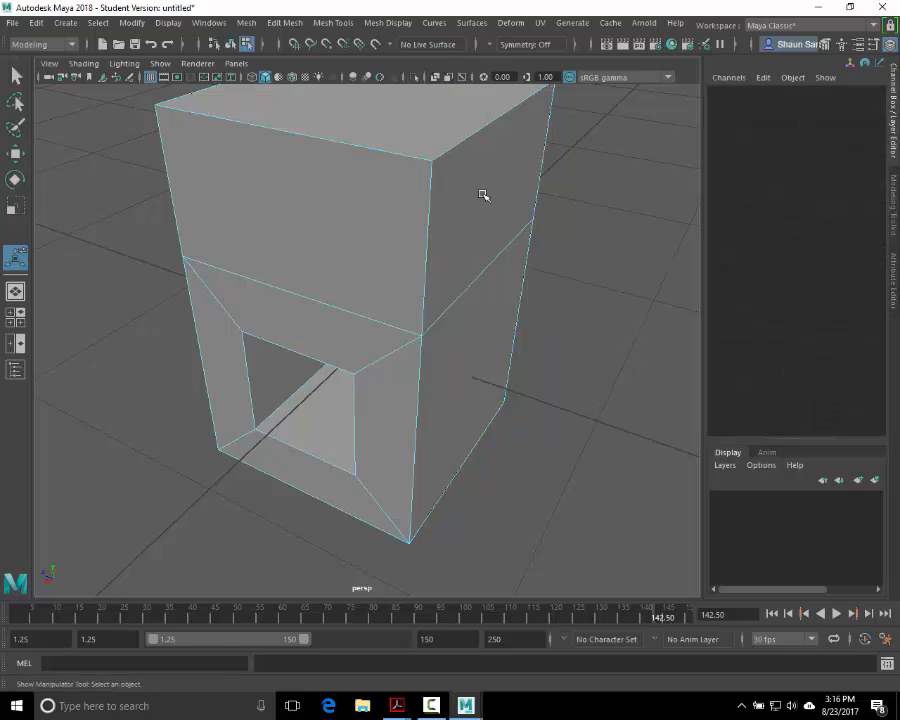
pyautogui.click(458, 163)
pyautogui.keyDown('shift'); pyautogui.click(440, 338); pyautogui.keyUp('shift')
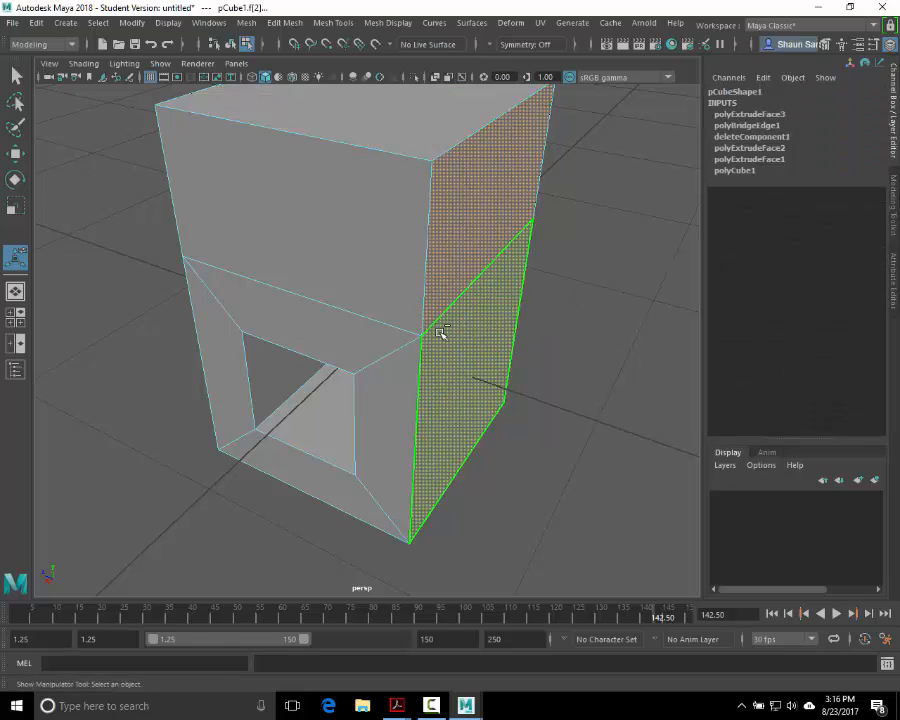
# Step: Undo the face selections and the top face's extrusion, returning to object selection on the cube
pyautogui.hotkey('ctrl', 'z')
pyautogui.hotkey('ctrl', 'z')
pyautogui.hotkey('ctrl', 'z')
pyautogui.hotkey('ctrl', 'z')
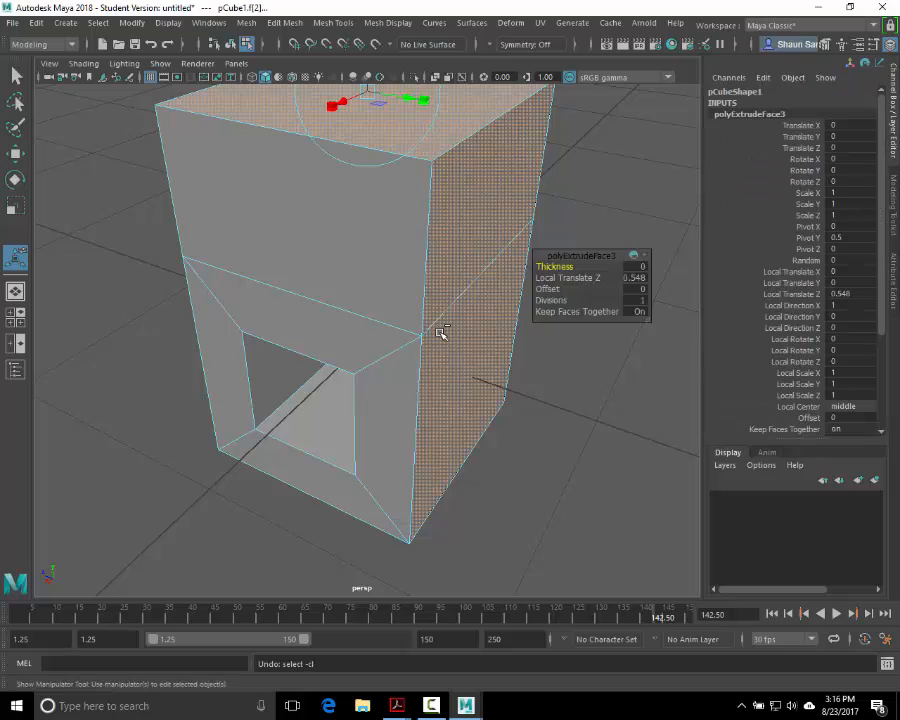
pyautogui.moveTo(416, 338); pyautogui.dragTo(463, 302, button='right')
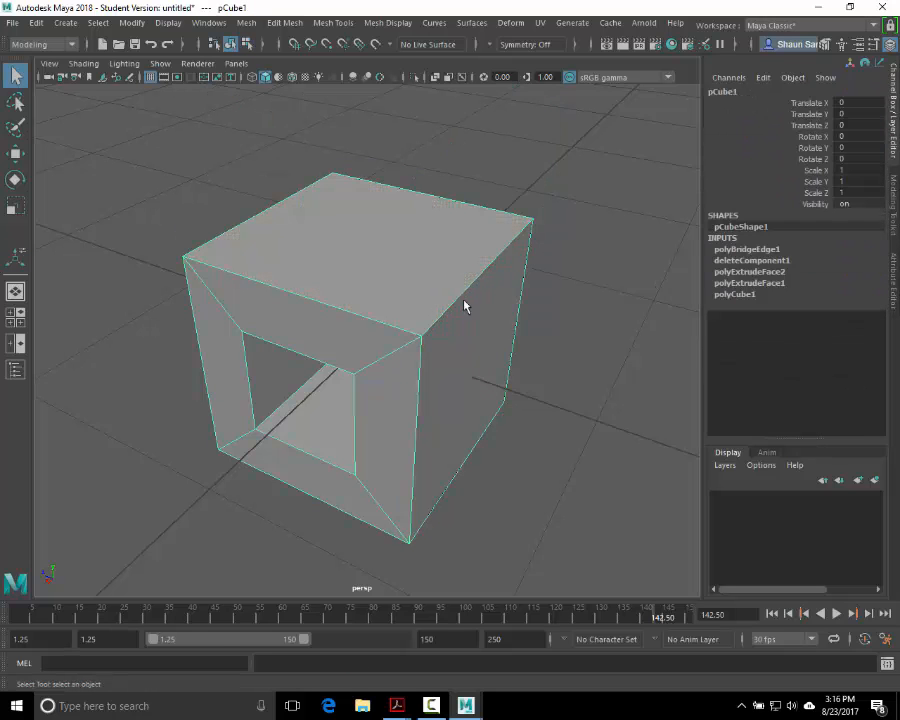
pyautogui.keyDown('alt'); pyautogui.moveTo(416, 346); pyautogui.dragTo(362, 333); pyautogui.keyUp('alt')
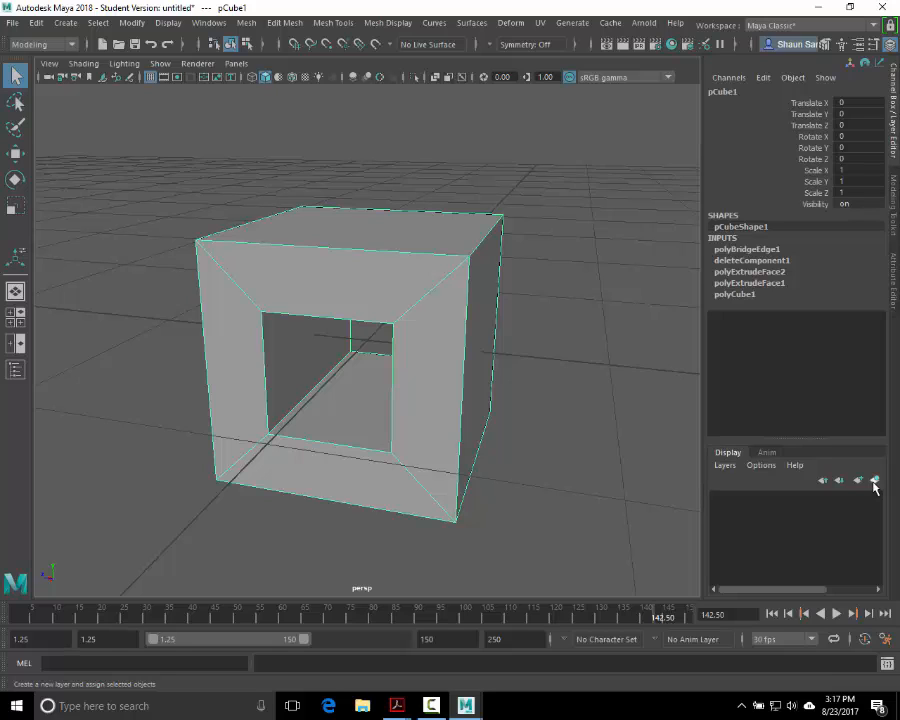
# Step: Create a display layer from the selected cube and name it WeirdCubeThing
pyautogui.click(875, 482)
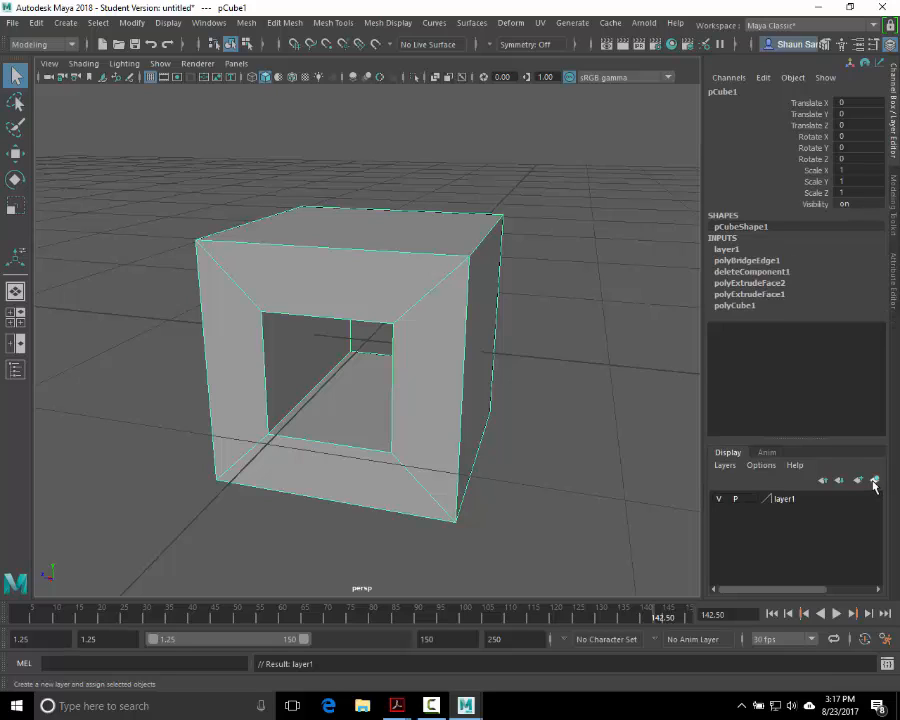
pyautogui.doubleClick(792, 500)
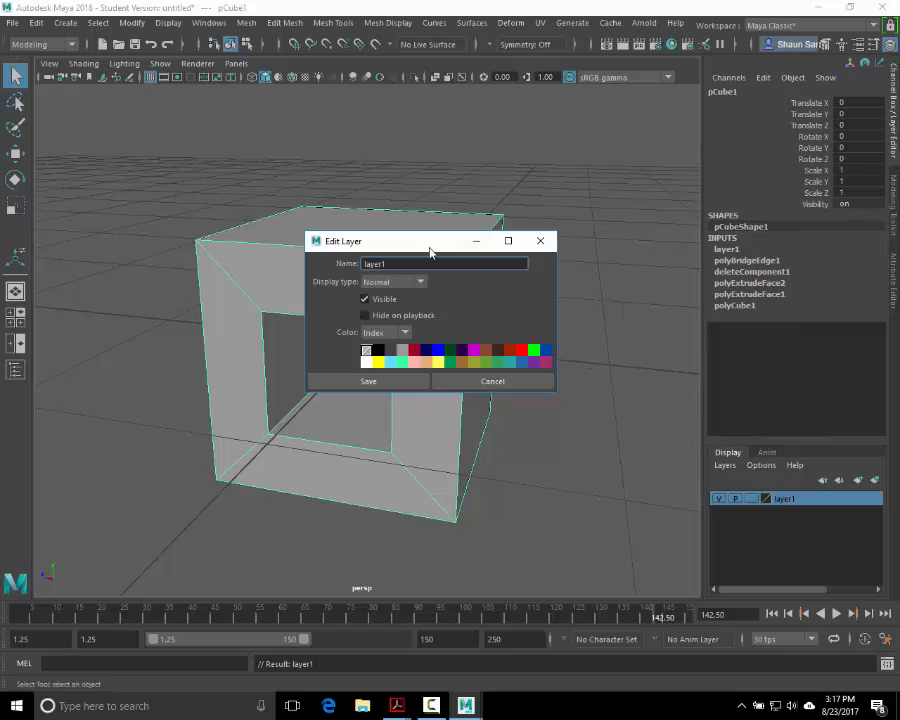
pyautogui.moveTo(419, 262); pyautogui.dragTo(321, 263)
pyautogui.write('WeirdCubeThing')
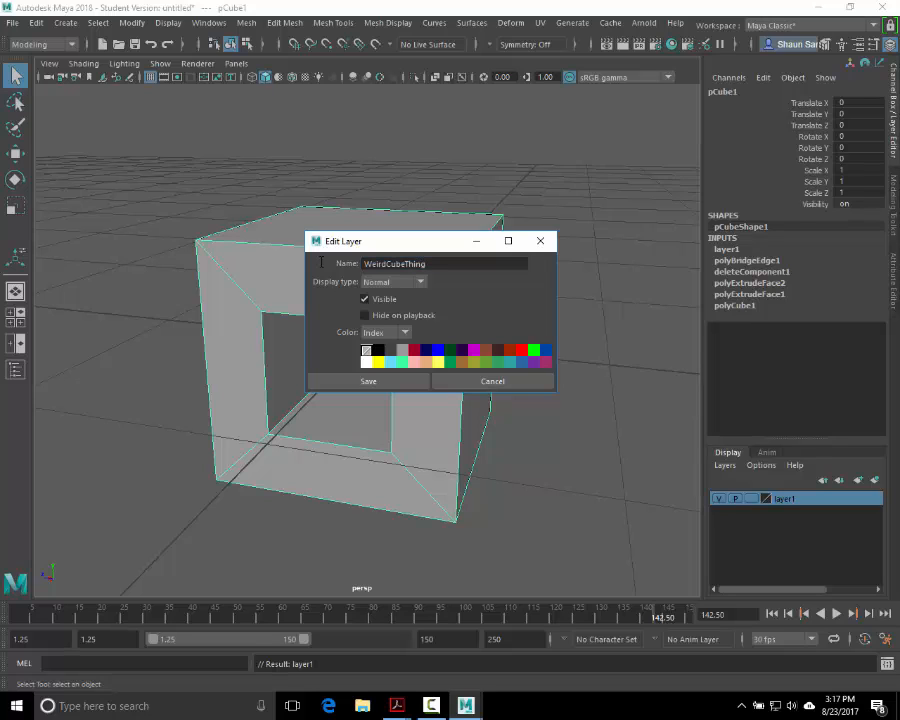
pyautogui.click(393, 384)
pyautogui.keyDown('alt'); pyautogui.moveTo(510, 402); pyautogui.dragTo(488, 402); pyautogui.keyUp('alt')
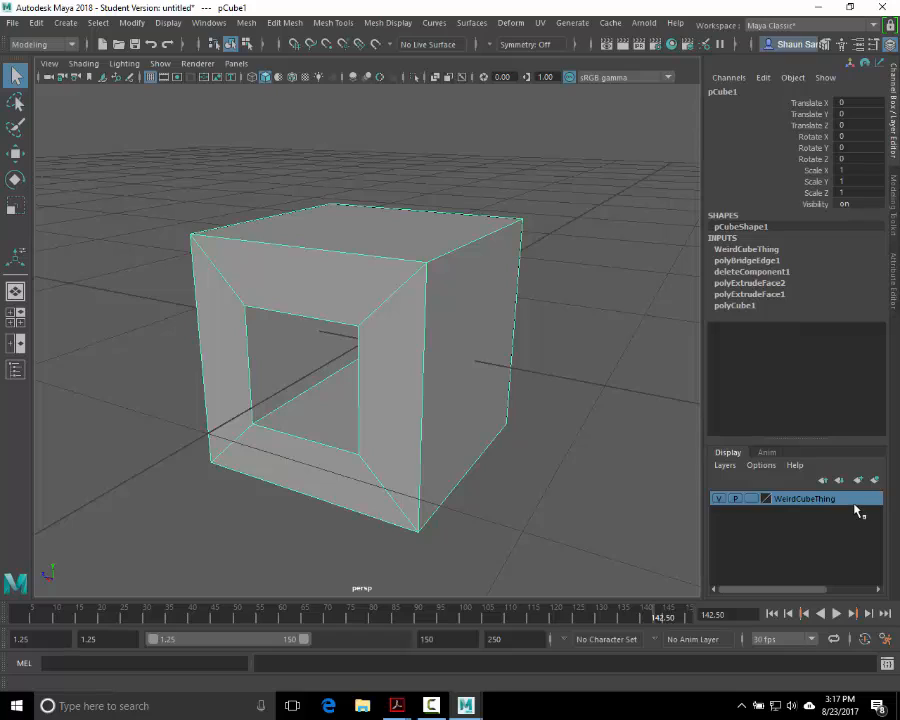
# Step: Hide and reshow the WeirdCubeThing layer, and set it to template display to test selecting the cube
pyautogui.click(719, 498)
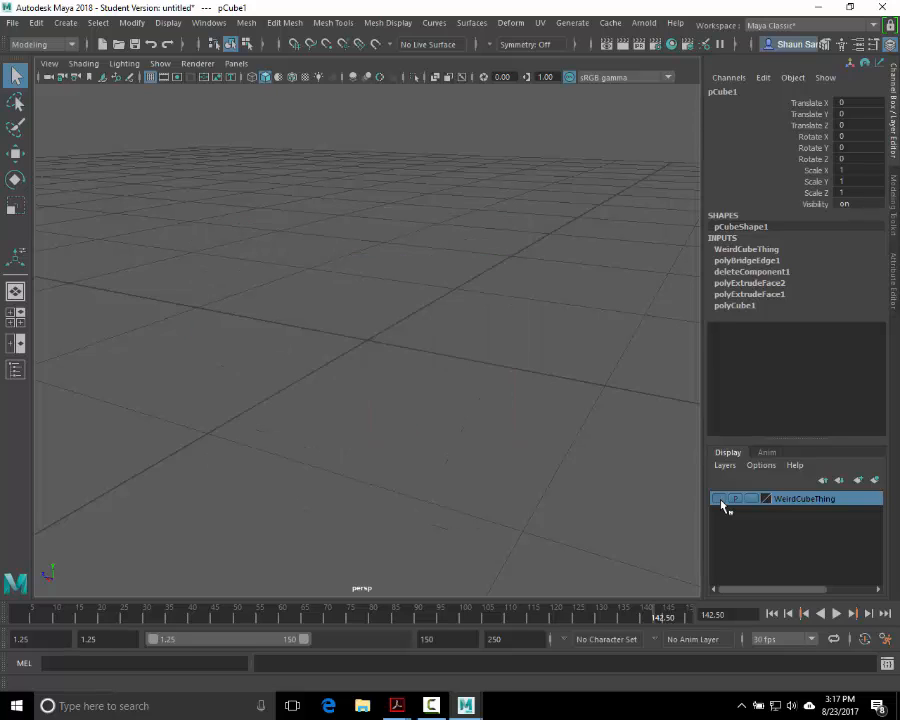
pyautogui.click(720, 499)
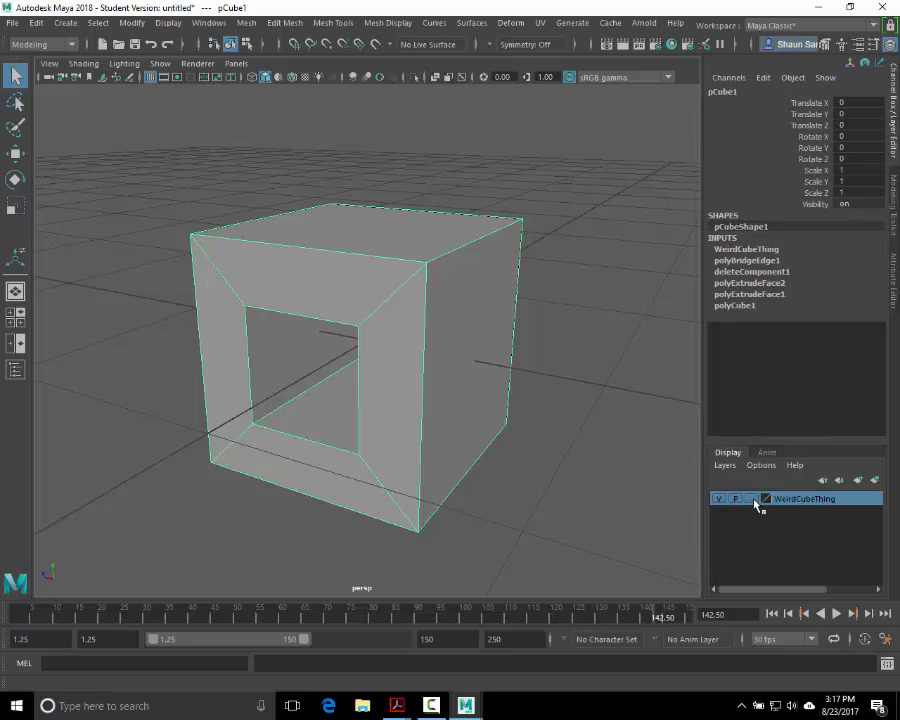
pyautogui.click(752, 498)
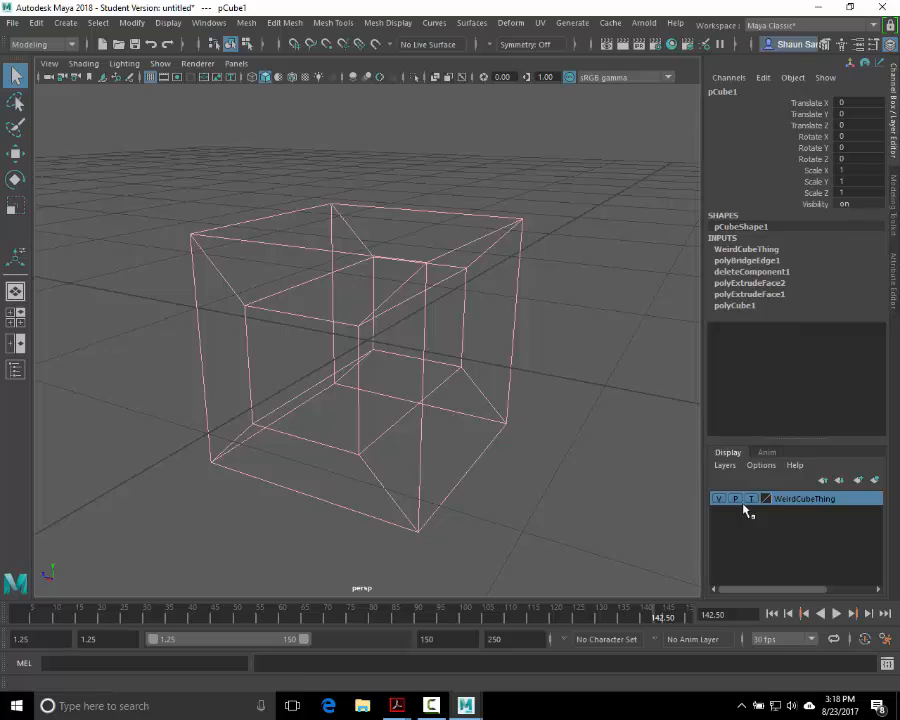
pyautogui.moveTo(412, 232); pyautogui.dragTo(468, 301)
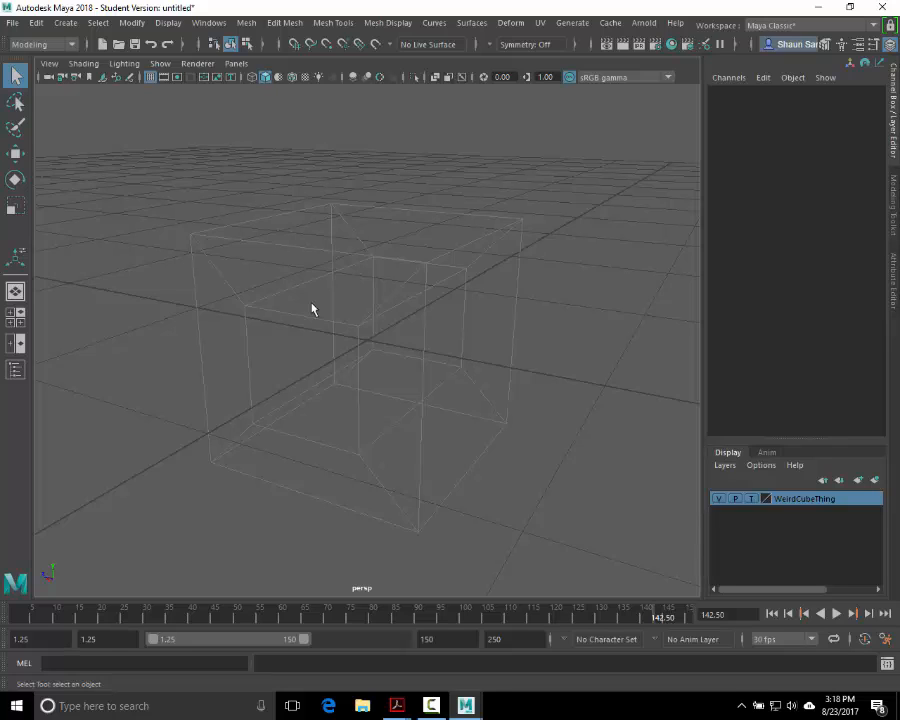
# Step: Set the WeirdCubeThing layer to reference to test selection, and return it to normal display with the cube selected
pyautogui.click(751, 498)
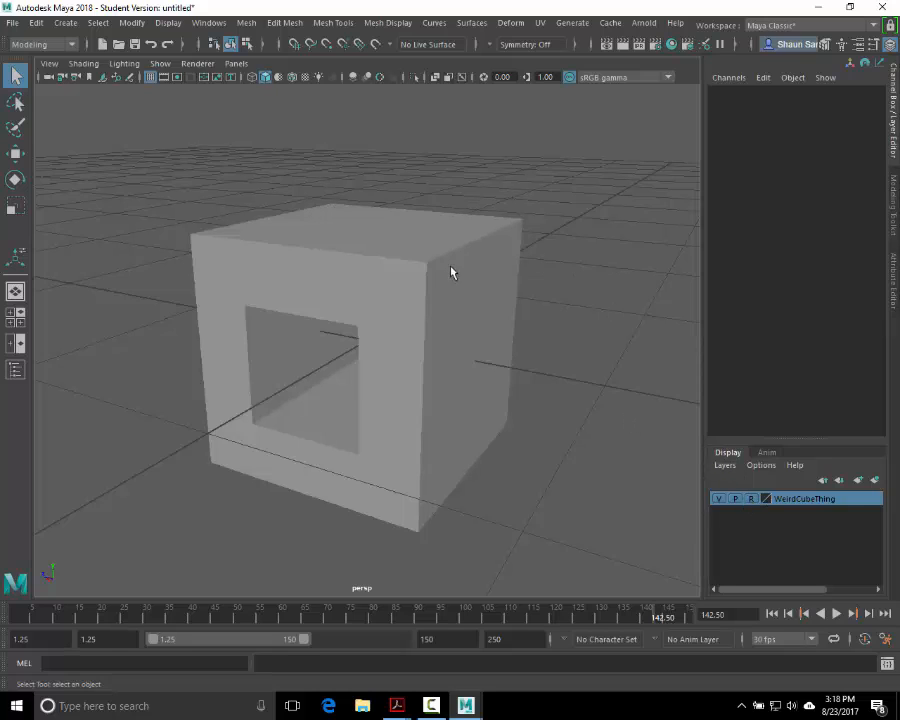
pyautogui.moveTo(425, 216); pyautogui.dragTo(371, 280)
pyautogui.moveTo(230, 220); pyautogui.dragTo(160, 346)
pyautogui.click(752, 498)
pyautogui.click(400, 273)
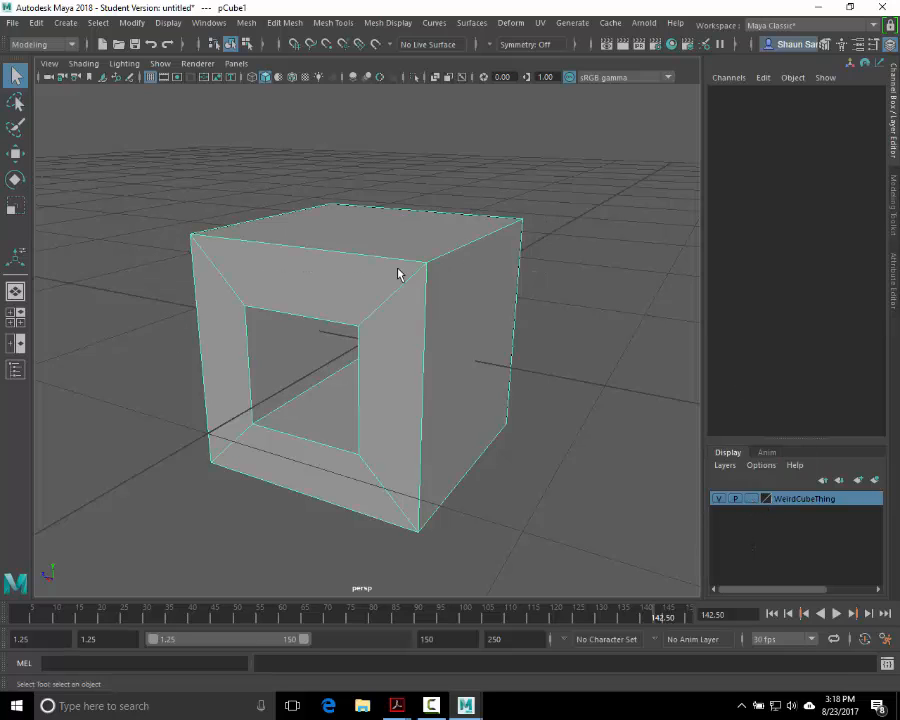
pyautogui.click(555, 275)
pyautogui.click(518, 298)
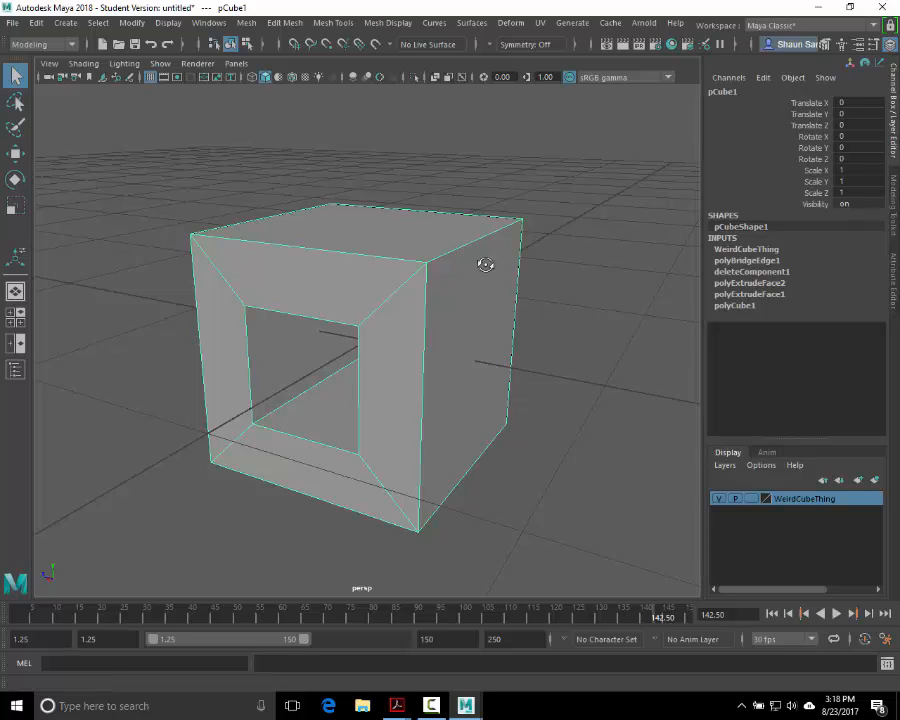
# Step: Delete the selected cube's construction history
pyautogui.keyDown('alt'); pyautogui.moveTo(484, 261); pyautogui.dragTo(453, 300); pyautogui.keyUp('alt')
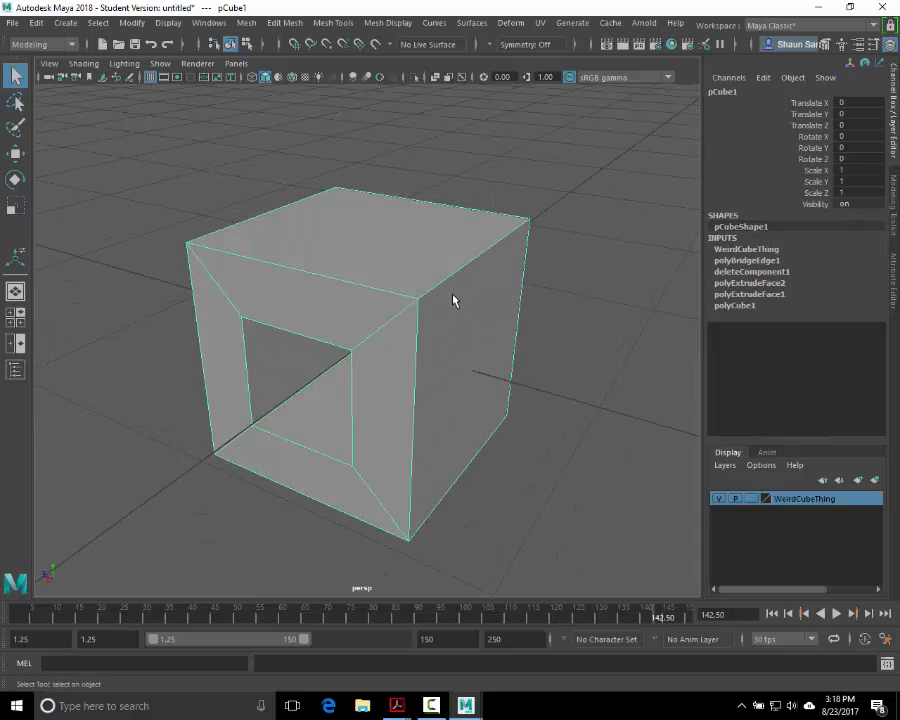
pyautogui.click(37, 23)
pyautogui.moveTo(155, 191)
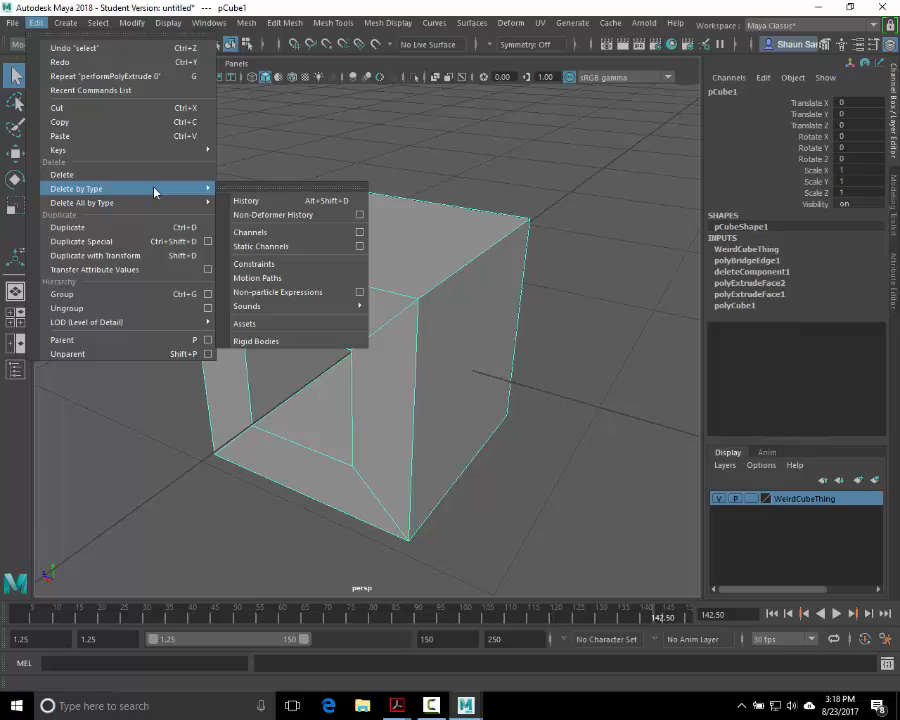
pyautogui.click(318, 207)
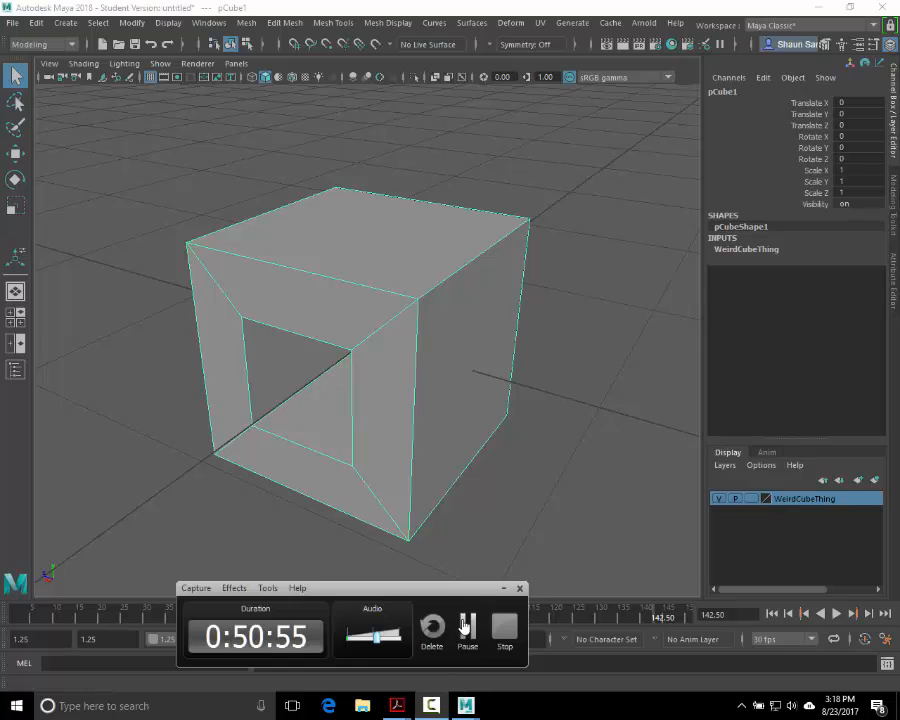
pyautogui.click(505, 588)
pyautogui.click(460, 258)
pyautogui.click(464, 330)
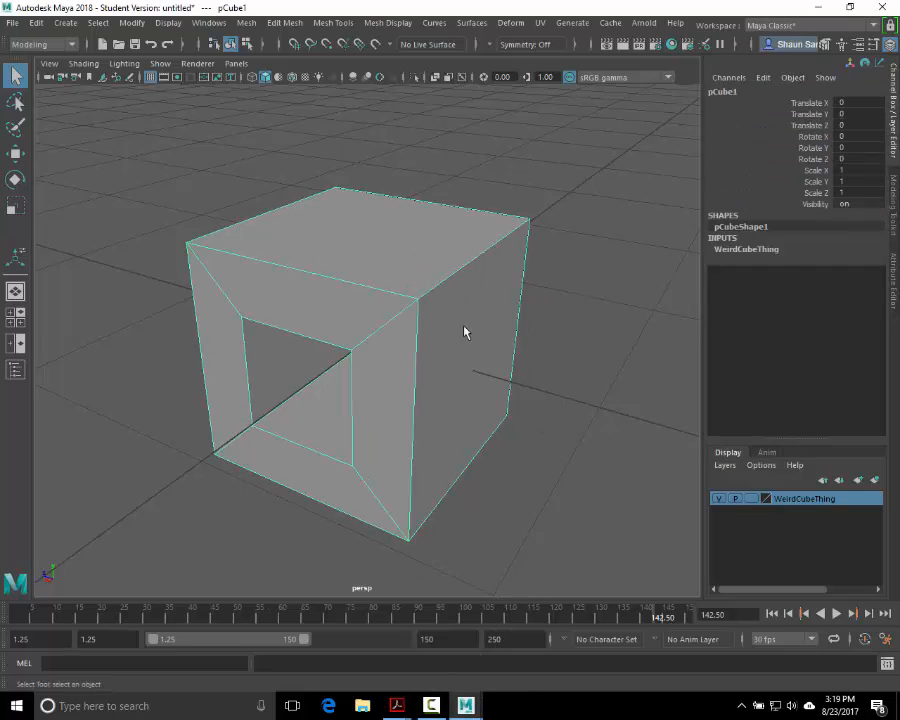
pyautogui.keyDown('alt'); pyautogui.moveTo(466, 582); pyautogui.dragTo(405, 397); pyautogui.keyUp('alt')
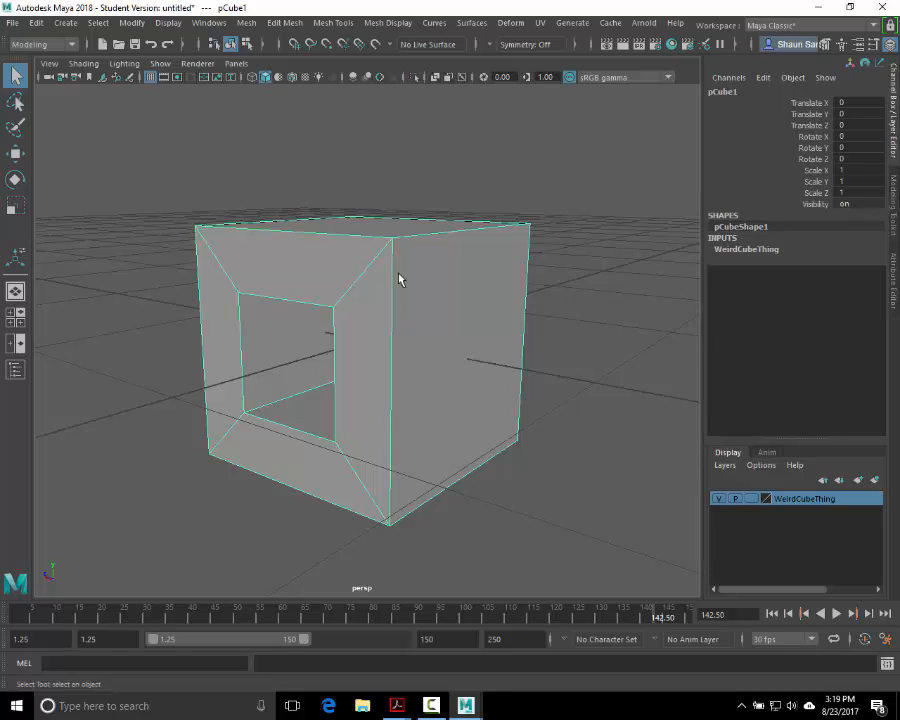
# Step: Open the UV Editor for the cube, turn on the Checker Map texture, and close the editor
pyautogui.rightClick(395, 246)
pyautogui.click(542, 22)
pyautogui.click(559, 47)
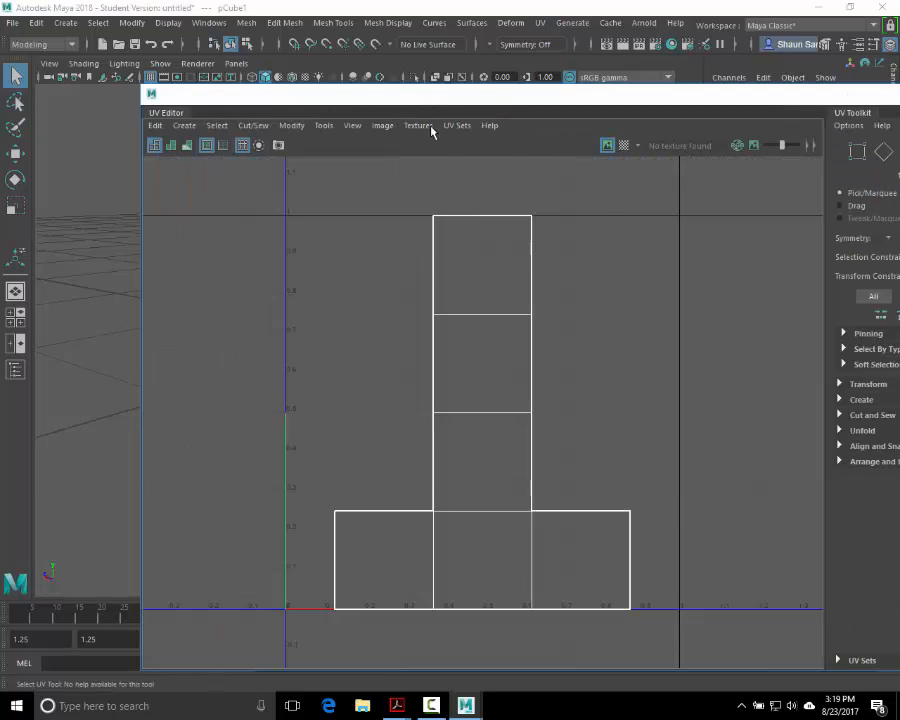
pyautogui.click(449, 126)
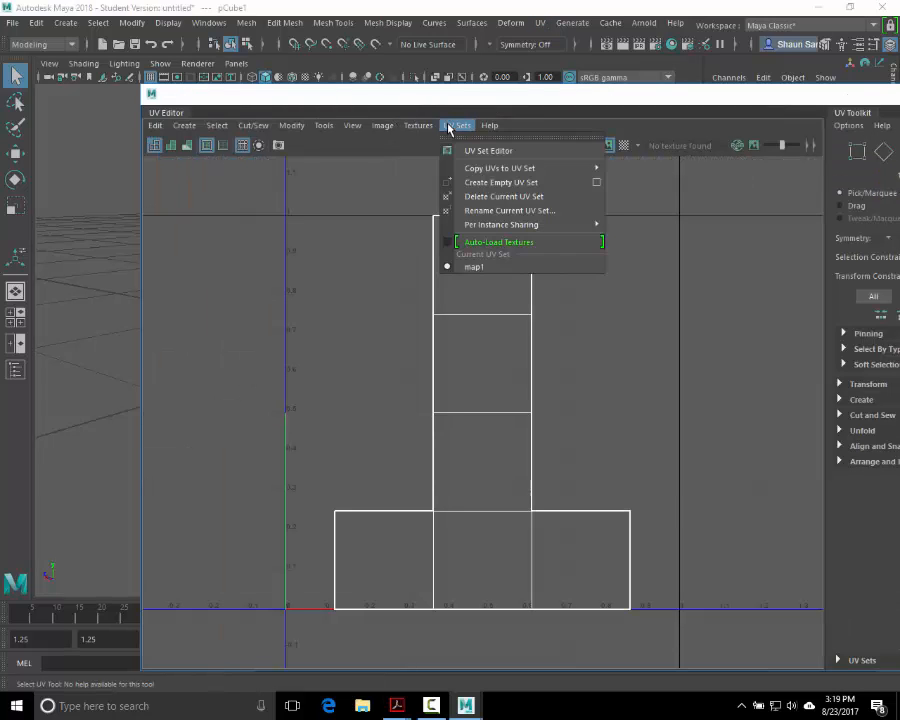
pyautogui.moveTo(412, 128)
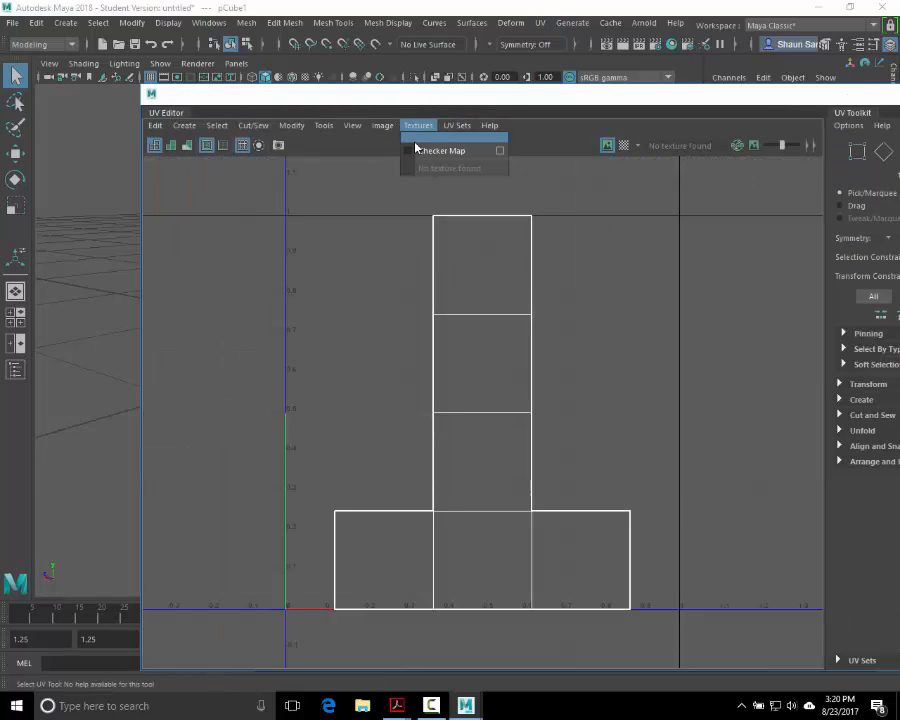
pyautogui.click(415, 148)
pyautogui.moveTo(354, 100)
pyautogui.mouseDown()
pyautogui.moveTo(812, 100)
pyautogui.moveTo(356, 105)
pyautogui.mouseUp()
pyautogui.doubleClick(155, 101)
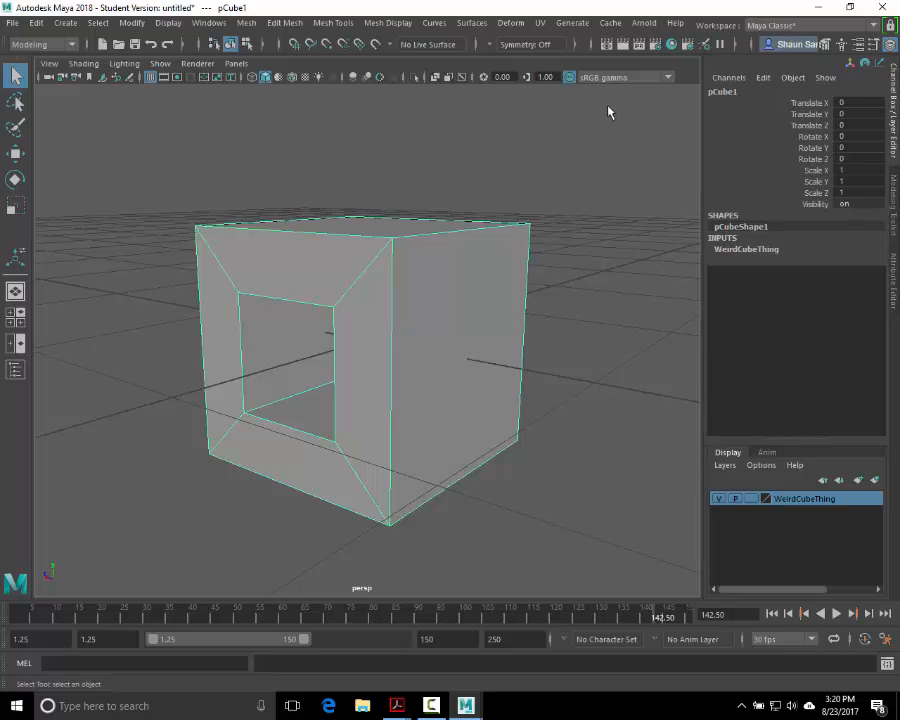
# Step: Reopen the UV Editor, and move and narrow its window so the checkered cube stays in view beside it
pyautogui.keyDown('alt'); pyautogui.moveTo(502, 149); pyautogui.dragTo(450, 139); pyautogui.keyUp('alt')
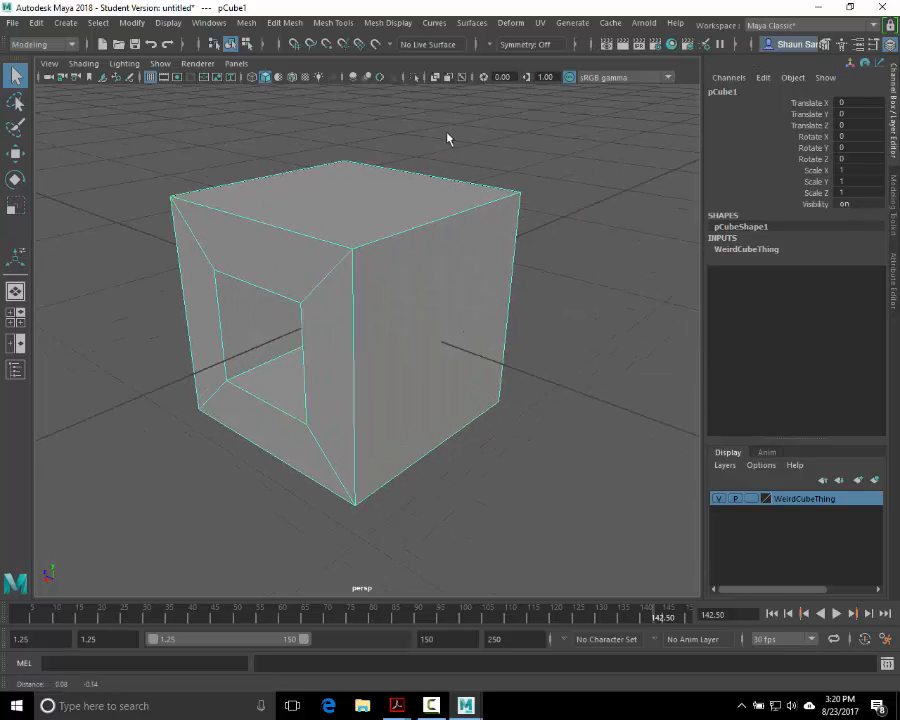
pyautogui.click(541, 23)
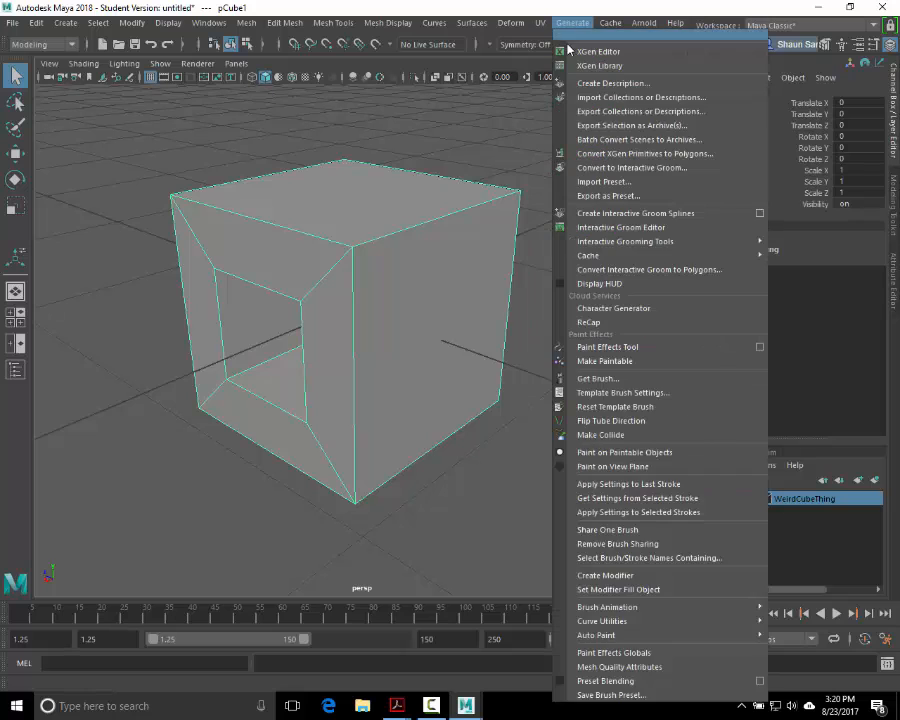
pyautogui.click(554, 50)
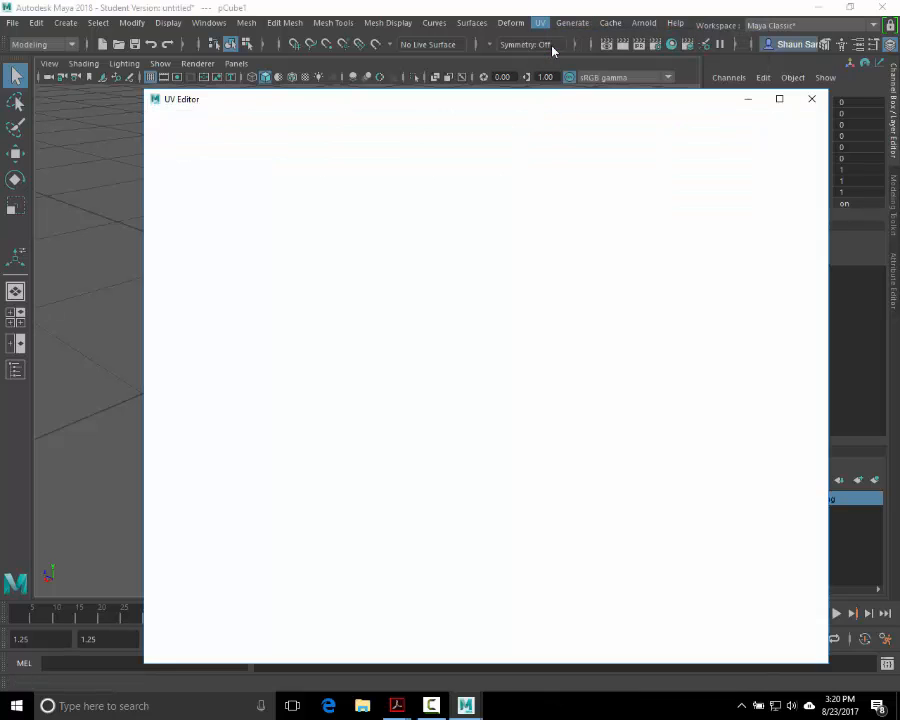
pyautogui.moveTo(224, 103); pyautogui.dragTo(278, 103)
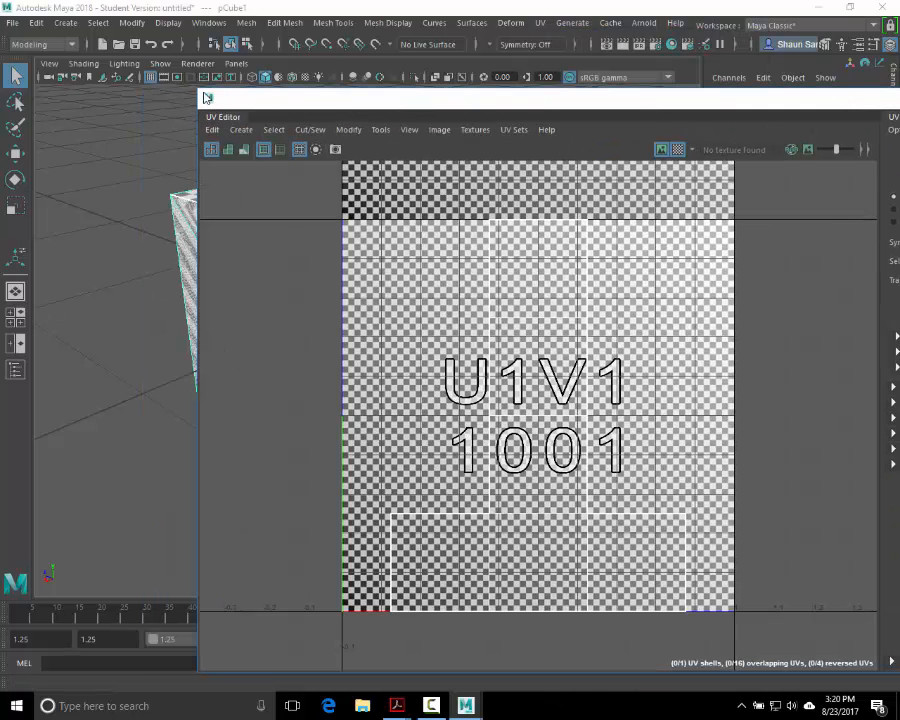
pyautogui.moveTo(353, 97); pyautogui.dragTo(570, 104)
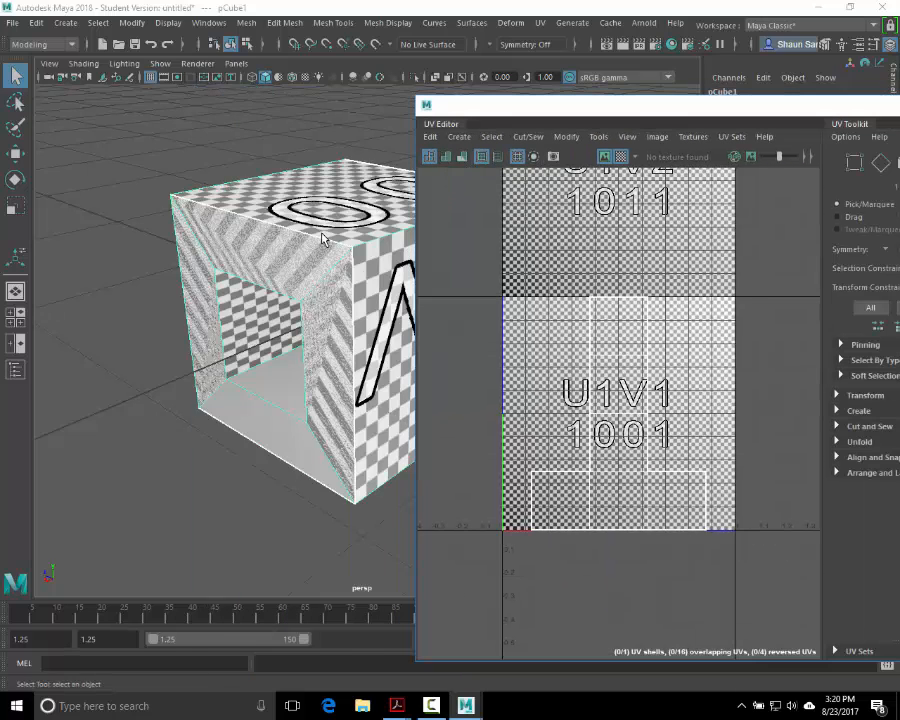
pyautogui.keyDown('alt'); pyautogui.moveTo(300, 260); pyautogui.dragTo(156, 250, button='middle'); pyautogui.keyUp('alt')
pyautogui.scroll(-3, 208, 249)
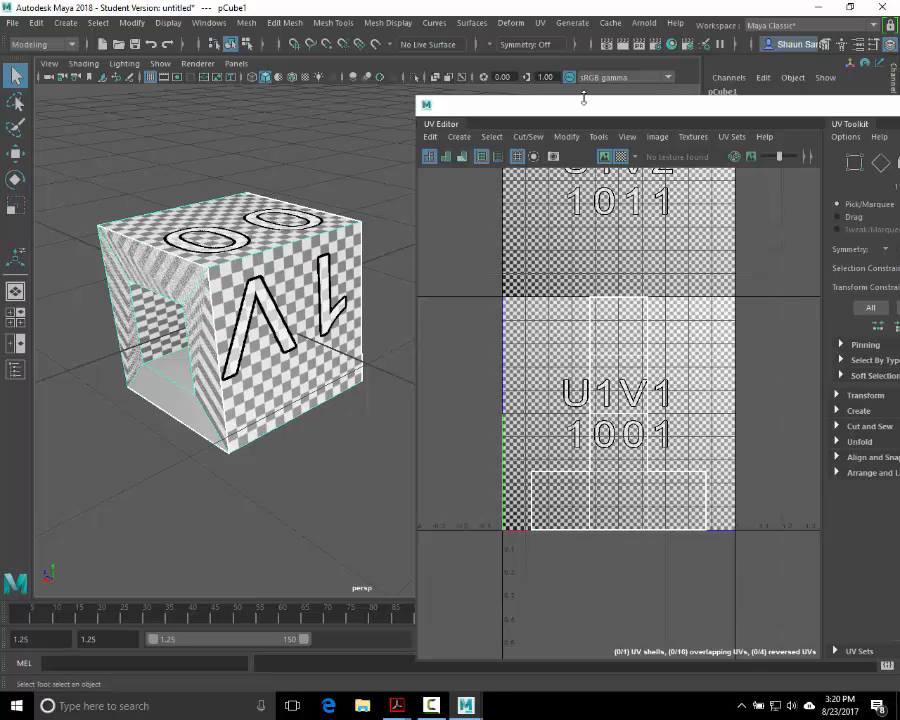
pyautogui.moveTo(580, 107); pyautogui.dragTo(335, 59)
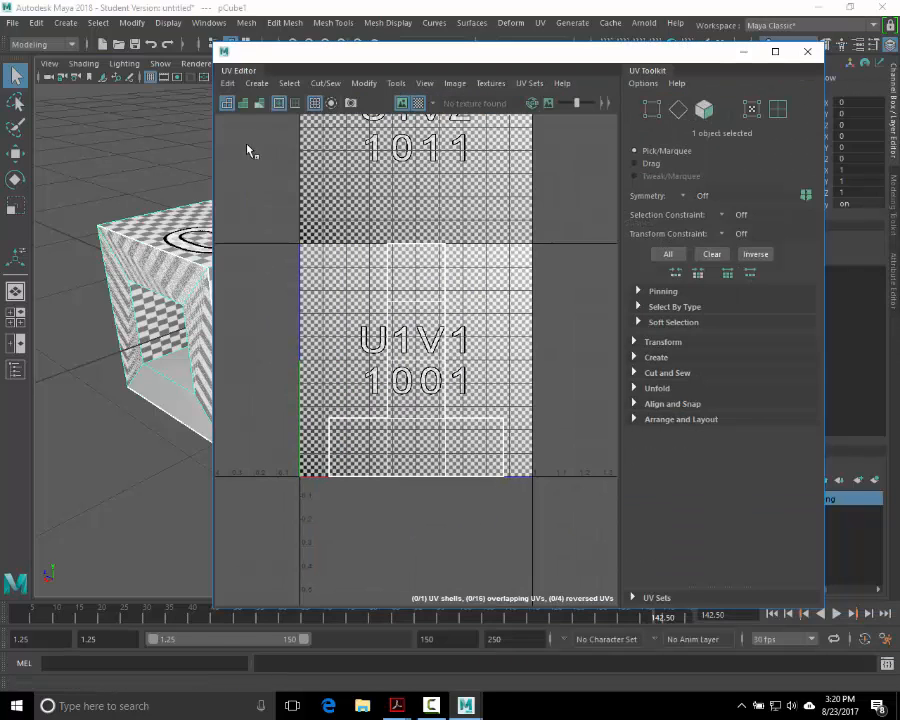
pyautogui.moveTo(213, 146); pyautogui.dragTo(300, 146)
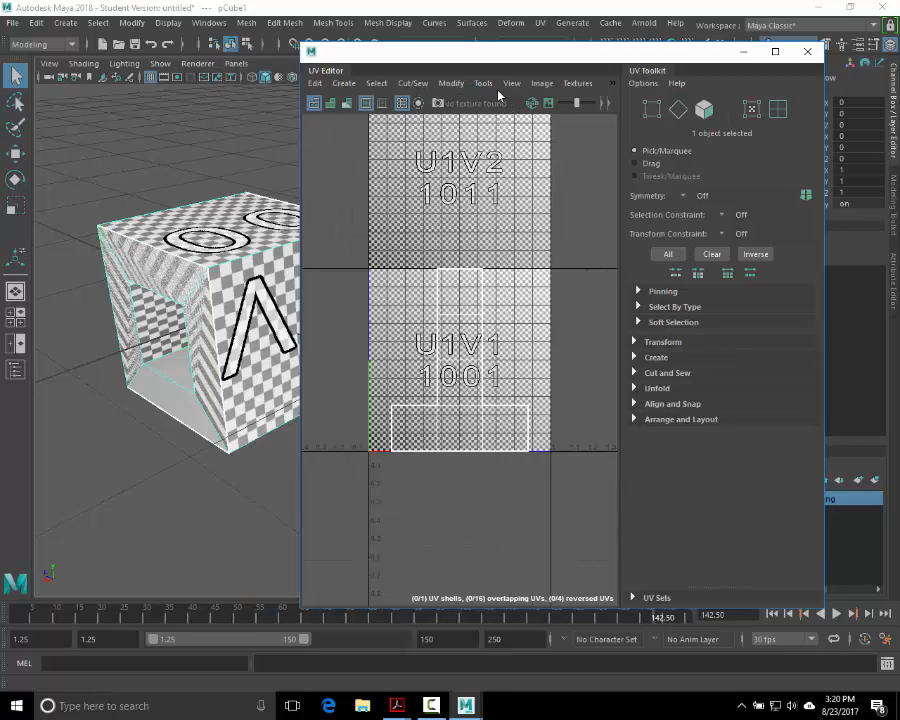
pyautogui.click(511, 84)
pyautogui.moveTo(540, 84)
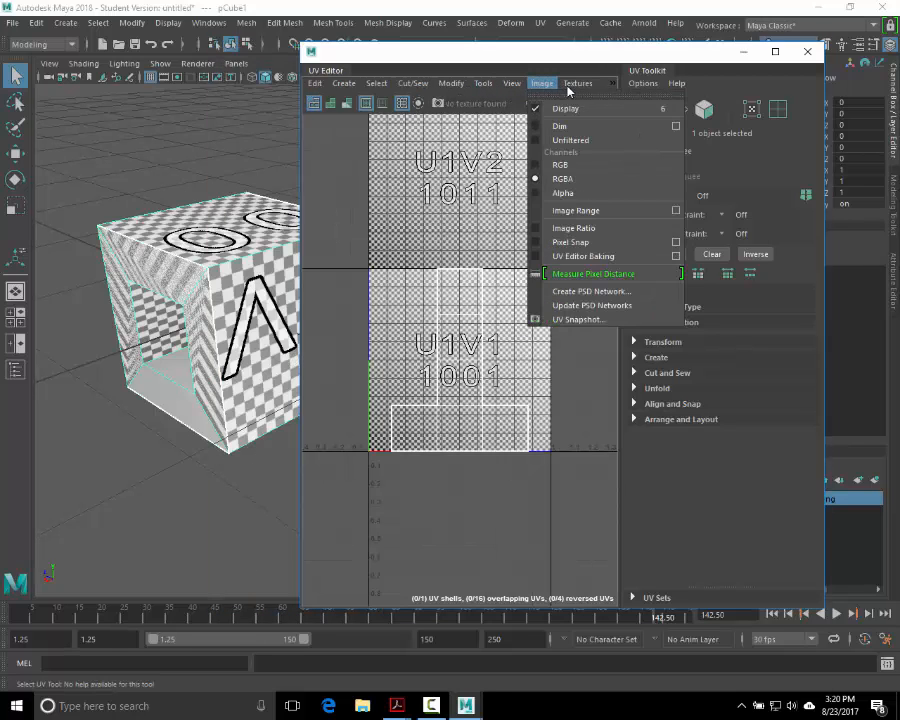
pyautogui.moveTo(572, 88)
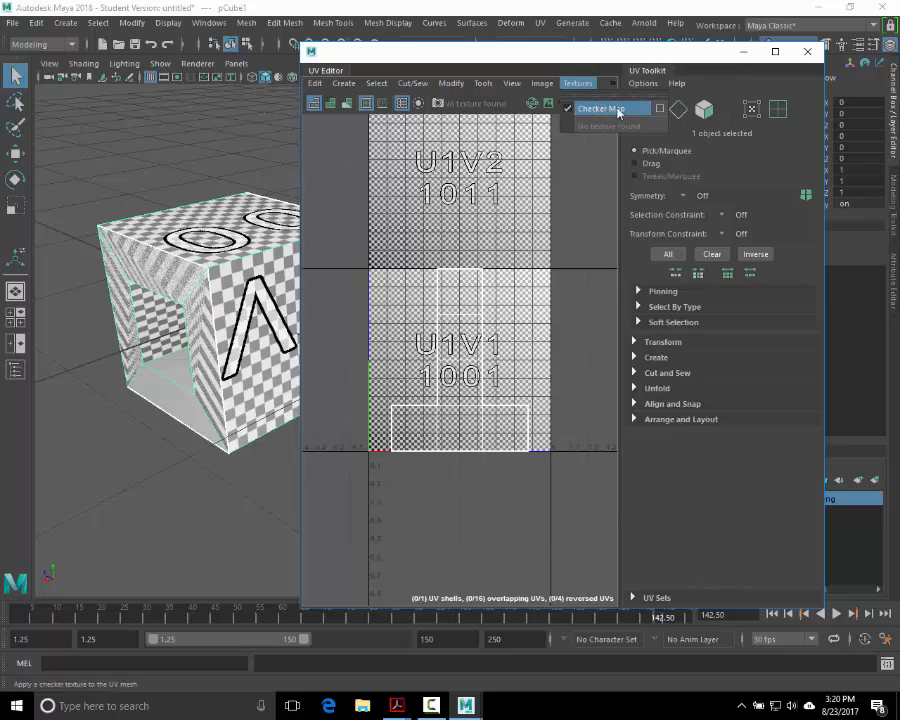
pyautogui.click(525, 379)
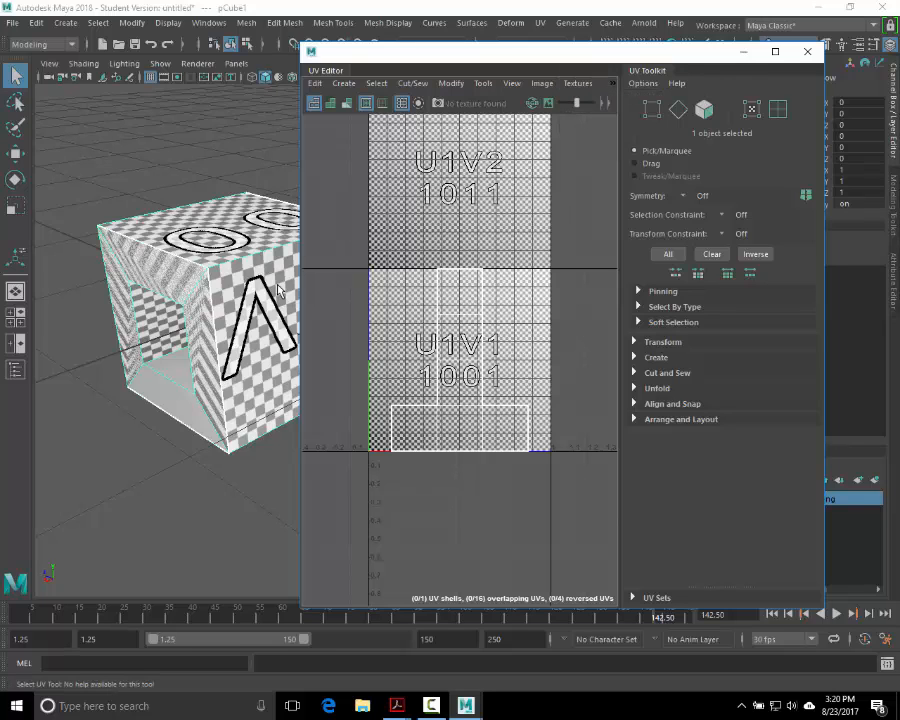
# Step: Move the UV Editor aside and examine the checker pattern for stretching on the cube's outer faces and around its bridged opening
pyautogui.keyDown('alt'); pyautogui.moveTo(278, 290); pyautogui.dragTo(228, 277); pyautogui.keyUp('alt')
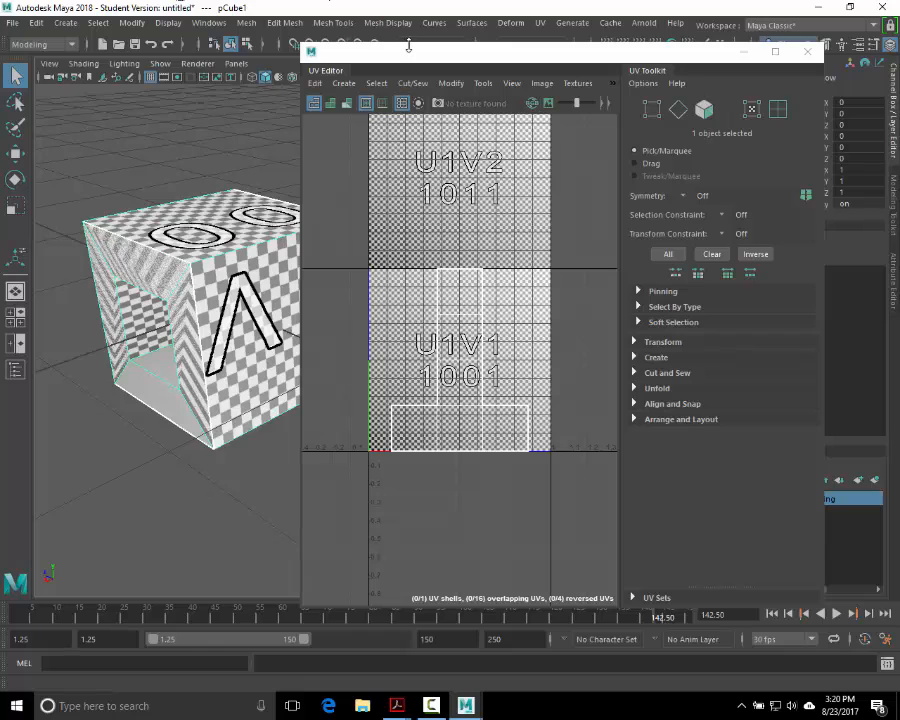
pyautogui.click(505, 57)
pyautogui.moveTo(505, 57); pyautogui.dragTo(620, 56)
pyautogui.scroll(5, 220, 254)
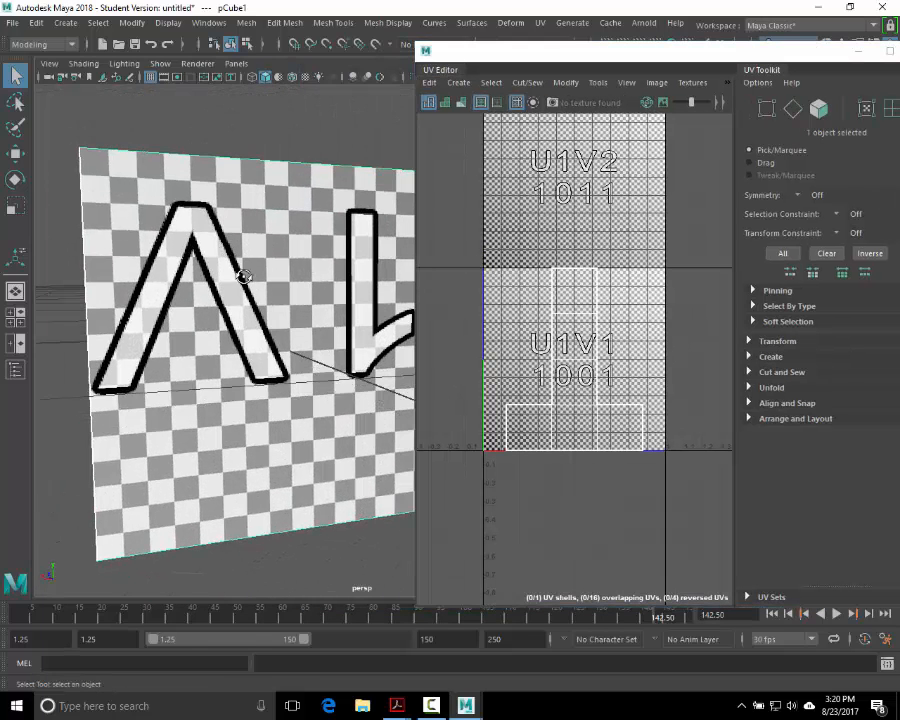
pyautogui.keyDown('alt'); pyautogui.moveTo(241, 271); pyautogui.dragTo(341, 151); pyautogui.keyUp('alt')
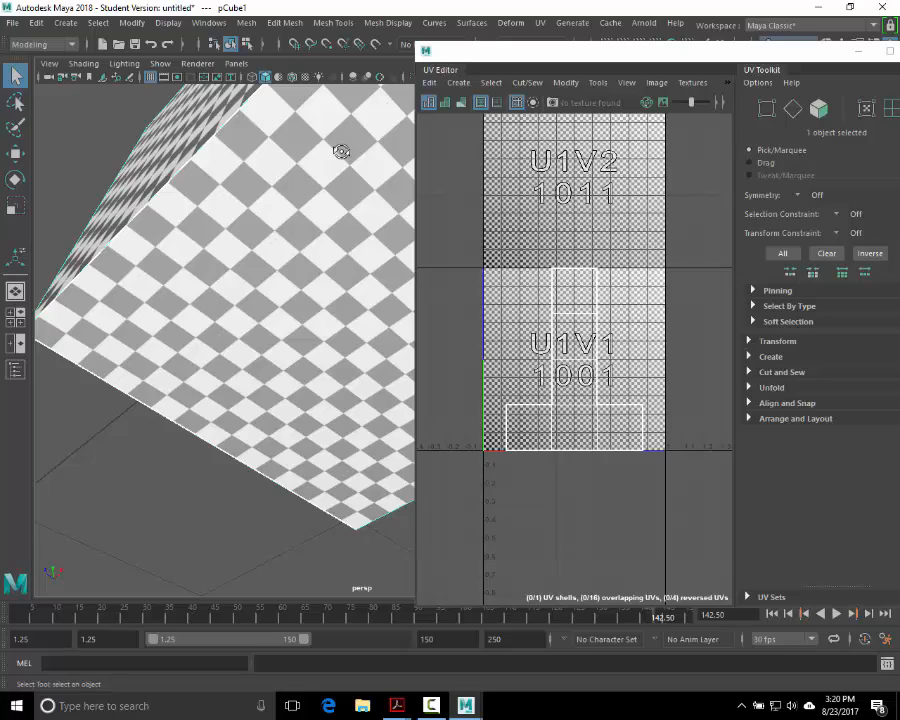
pyautogui.keyDown('alt'); pyautogui.moveTo(321, 153); pyautogui.dragTo(213, 207); pyautogui.keyUp('alt')
pyautogui.keyDown('alt'); pyautogui.moveTo(214, 207); pyautogui.dragTo(396, 196, button='right'); pyautogui.keyUp('alt')
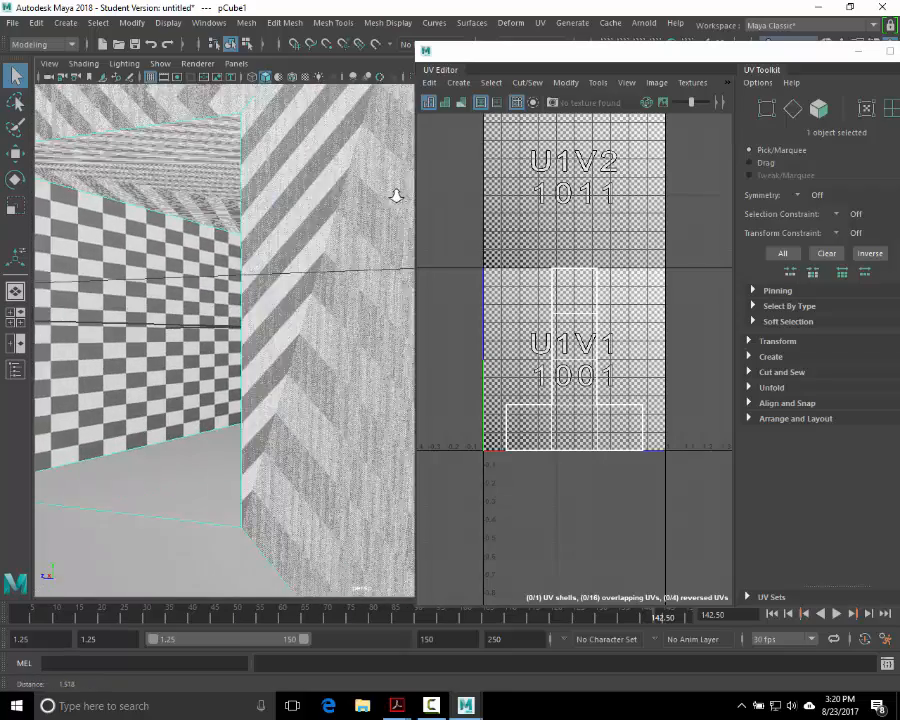
pyautogui.keyDown('alt'); pyautogui.moveTo(396, 196); pyautogui.dragTo(283, 227); pyautogui.keyUp('alt')
pyautogui.keyDown('alt'); pyautogui.moveTo(283, 227); pyautogui.dragTo(307, 250, button='right'); pyautogui.keyUp('alt')
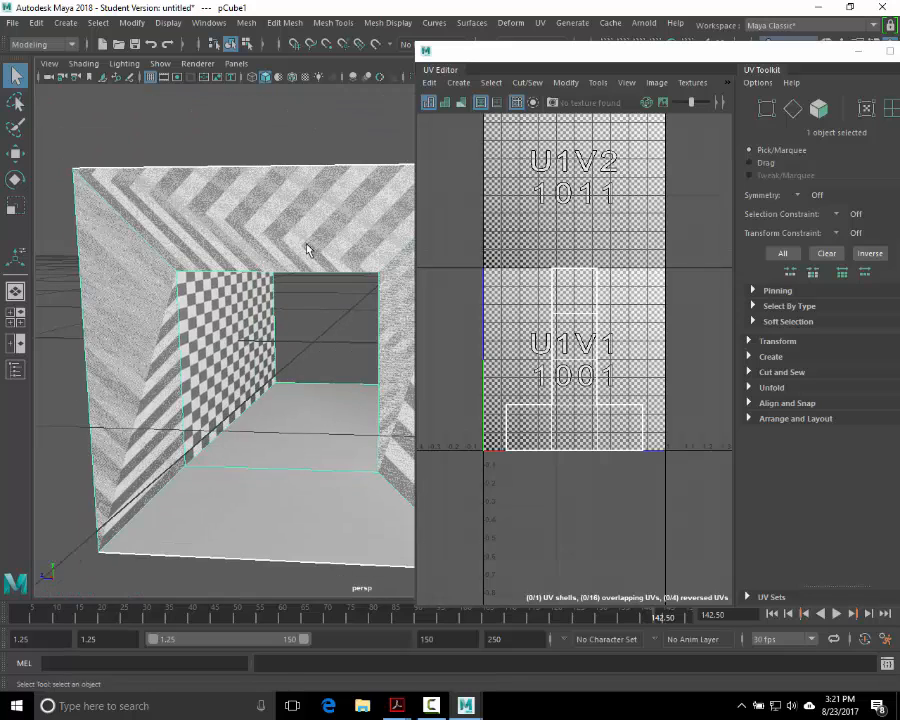
pyautogui.keyDown('alt'); pyautogui.moveTo(307, 250); pyautogui.dragTo(265, 241); pyautogui.keyUp('alt')
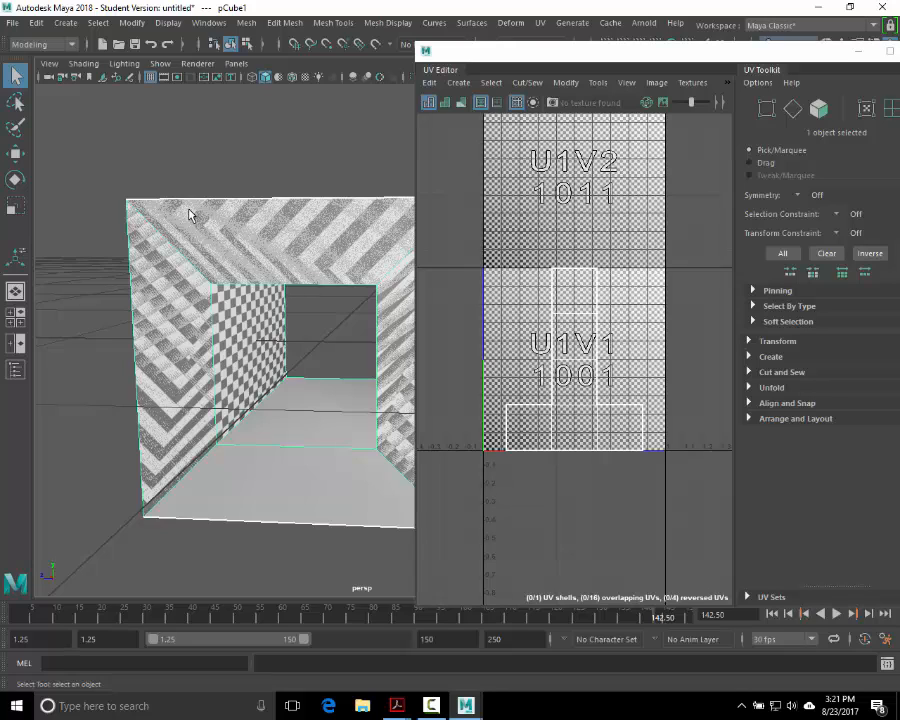
# Step: Move the UV Editor clear of the cube and turn off the Checker Map texture
pyautogui.moveTo(559, 59); pyautogui.dragTo(603, 347)
pyautogui.keyDown('alt'); pyautogui.moveTo(308, 203); pyautogui.dragTo(420, 300); pyautogui.keyUp('alt')
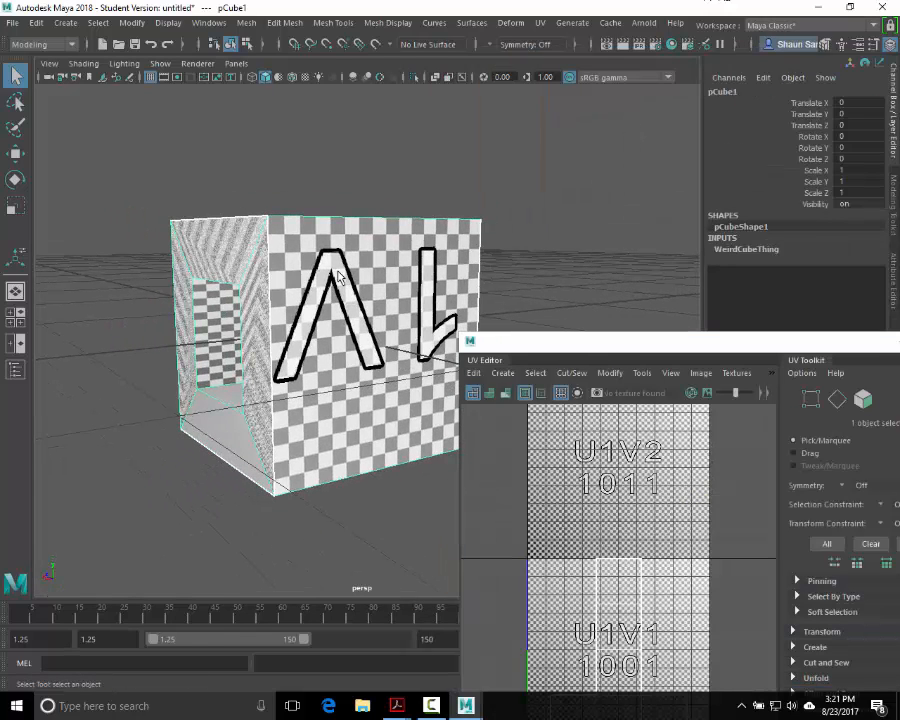
pyautogui.press('5')
pyautogui.click(726, 377)
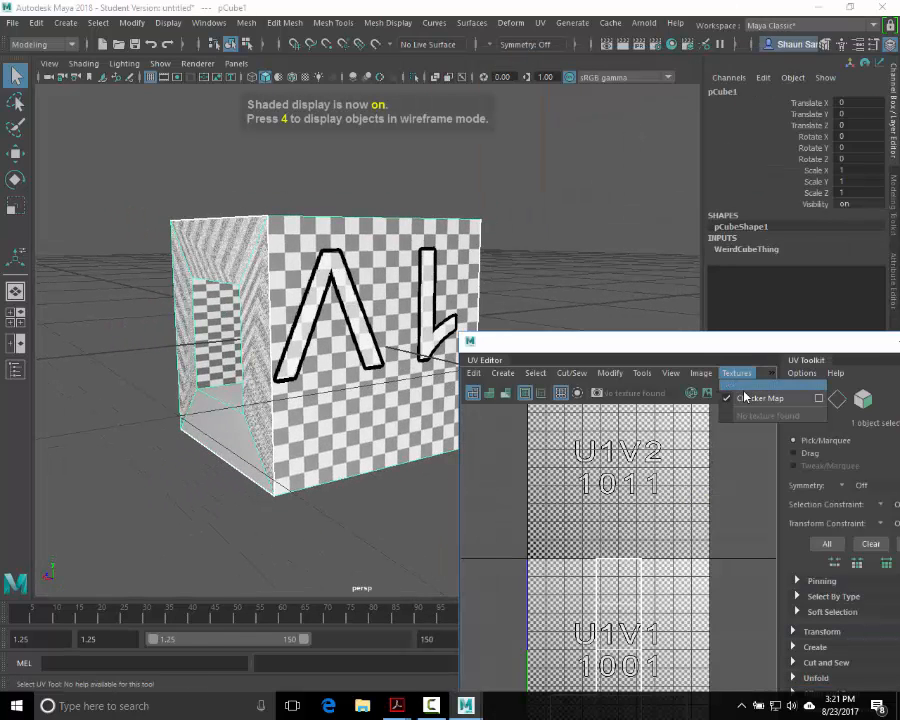
pyautogui.click(727, 397)
pyautogui.moveTo(422, 301)
pyautogui.keyDown('alt'); pyautogui.mouseDown()
pyautogui.moveTo(390, 279)
pyautogui.moveTo(377, 286)
pyautogui.mouseUp(); pyautogui.keyUp('alt')
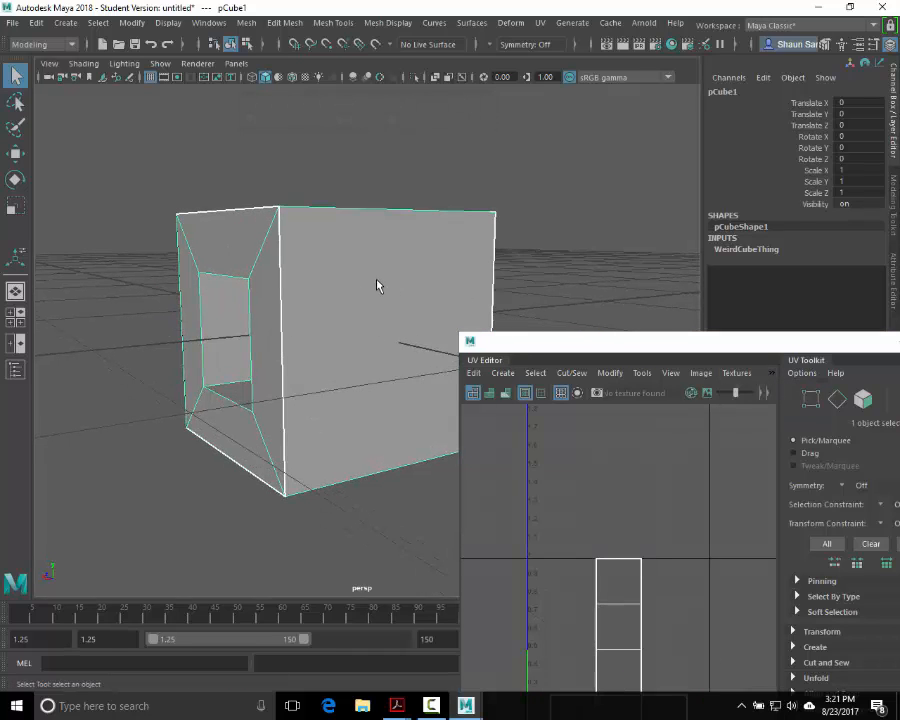
# Step: Reselect the cube and examine its plain shaded faces and the opening through it from several angles
pyautogui.click(390, 203)
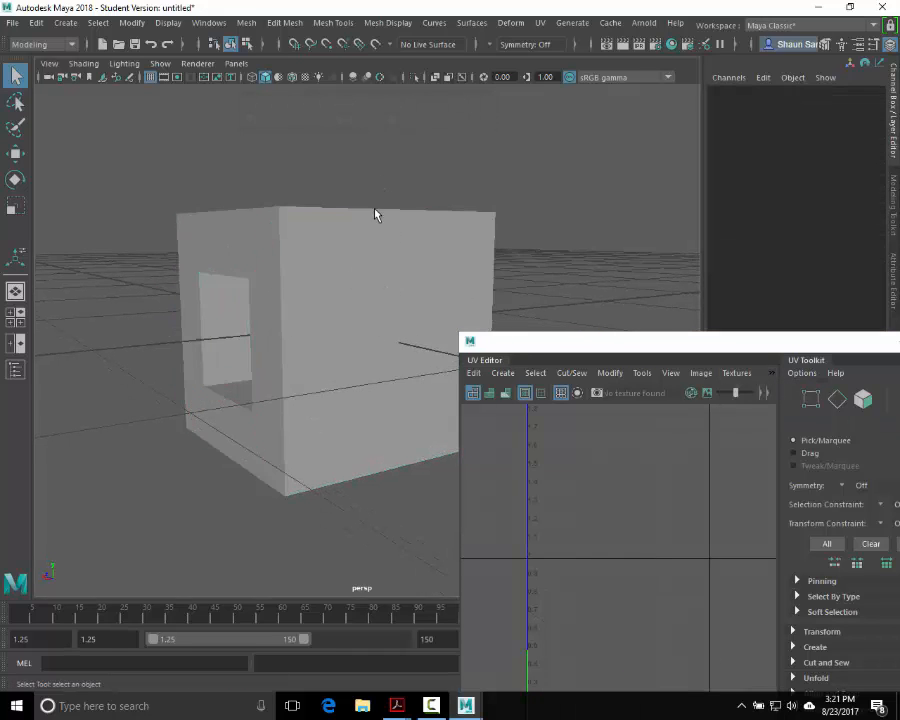
pyautogui.click(368, 265)
pyautogui.keyDown('alt'); pyautogui.moveTo(368, 265); pyautogui.dragTo(275, 270); pyautogui.keyUp('alt')
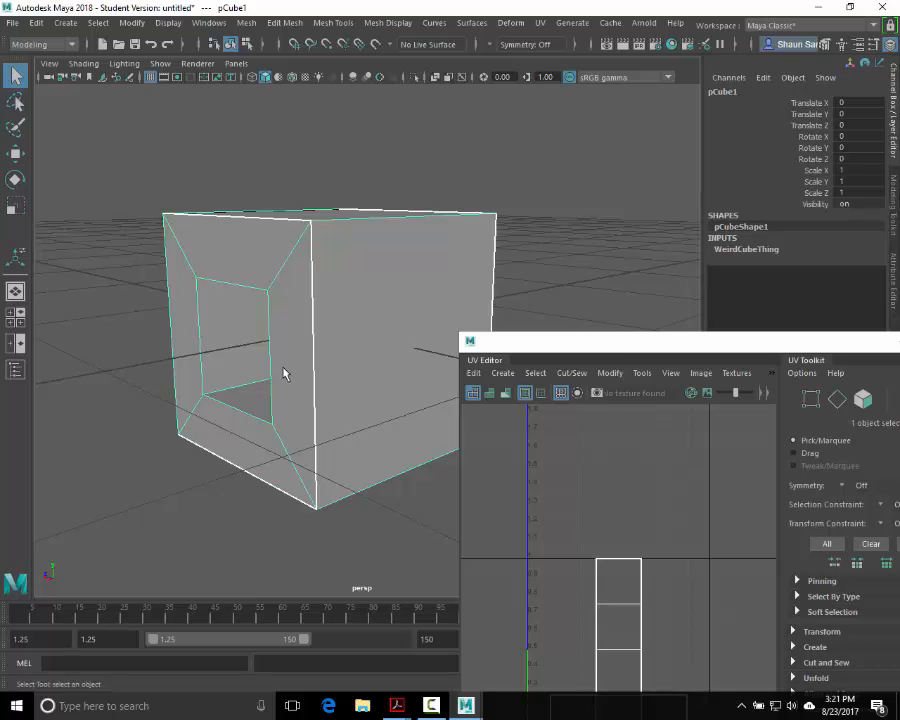
pyautogui.keyDown('alt'); pyautogui.moveTo(406, 279); pyautogui.dragTo(239, 277); pyautogui.keyUp('alt')
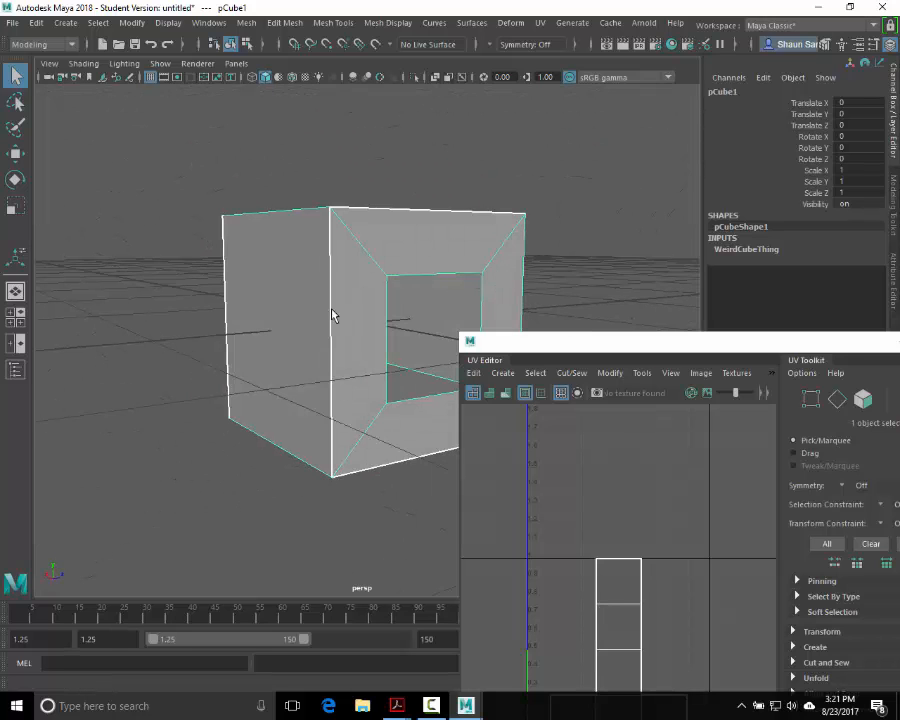
pyautogui.keyDown('alt'); pyautogui.moveTo(333, 315); pyautogui.dragTo(359, 376); pyautogui.keyUp('alt')
pyautogui.keyDown('alt'); pyautogui.moveTo(388, 238); pyautogui.dragTo(335, 334); pyautogui.keyUp('alt')
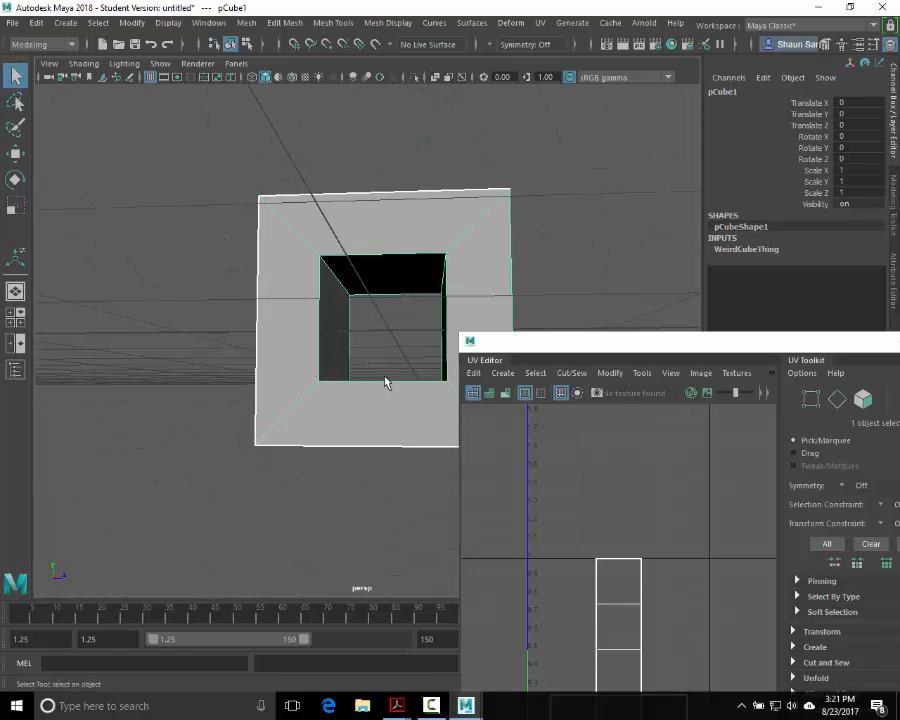
pyautogui.keyDown('alt'); pyautogui.moveTo(388, 380); pyautogui.dragTo(341, 341); pyautogui.keyUp('alt')
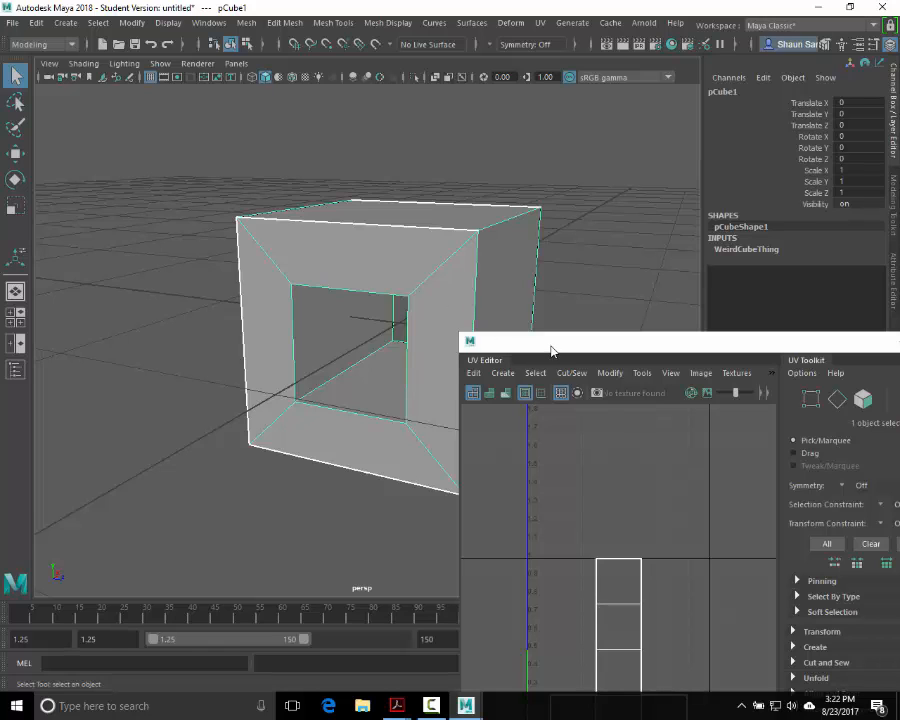
# Step: Compare the cube's UV layout in the UV Editor with the faces of the model, repositioning the editor window as needed
pyautogui.moveTo(556, 344); pyautogui.dragTo(232, 72)
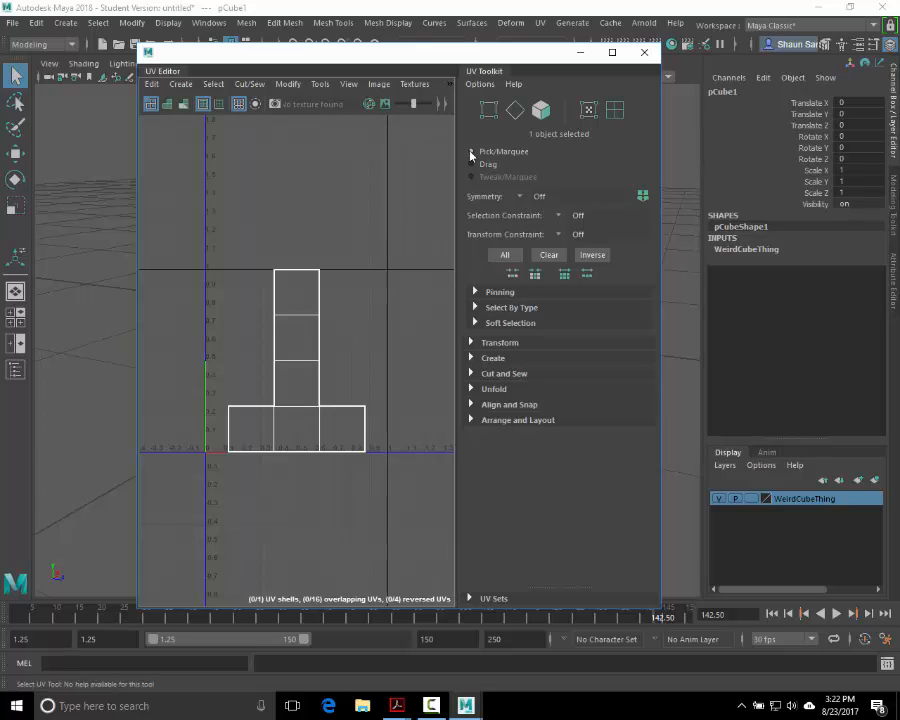
pyautogui.moveTo(311, 366)
pyautogui.keyDown('alt'); pyautogui.mouseDown(button='right')
pyautogui.moveTo(371, 360)
pyautogui.moveTo(317, 350)
pyautogui.mouseUp(button='right'); pyautogui.keyUp('alt')
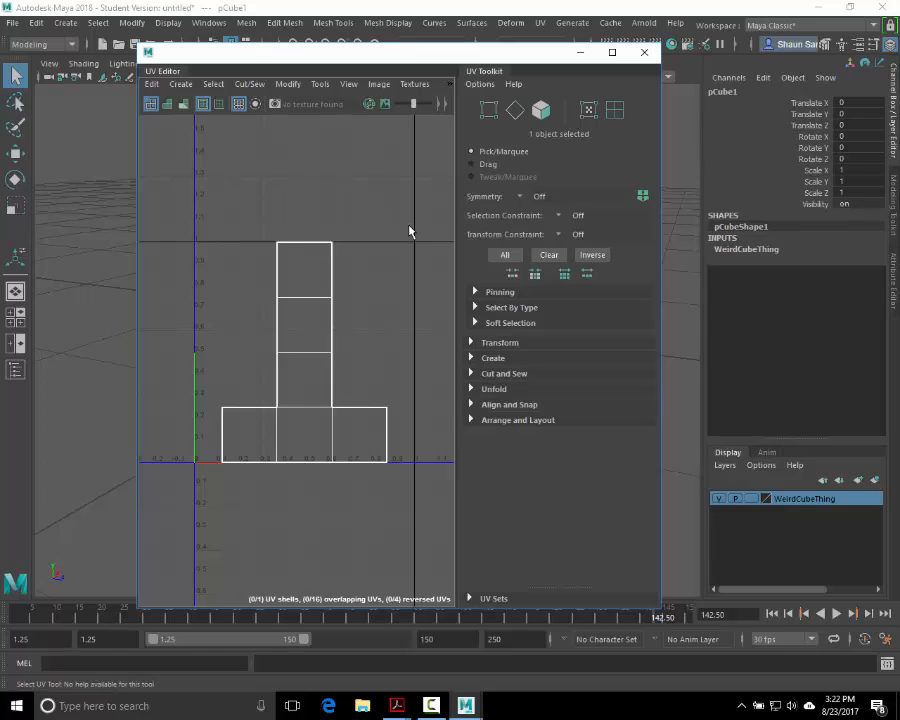
pyautogui.moveTo(364, 56); pyautogui.dragTo(679, 97)
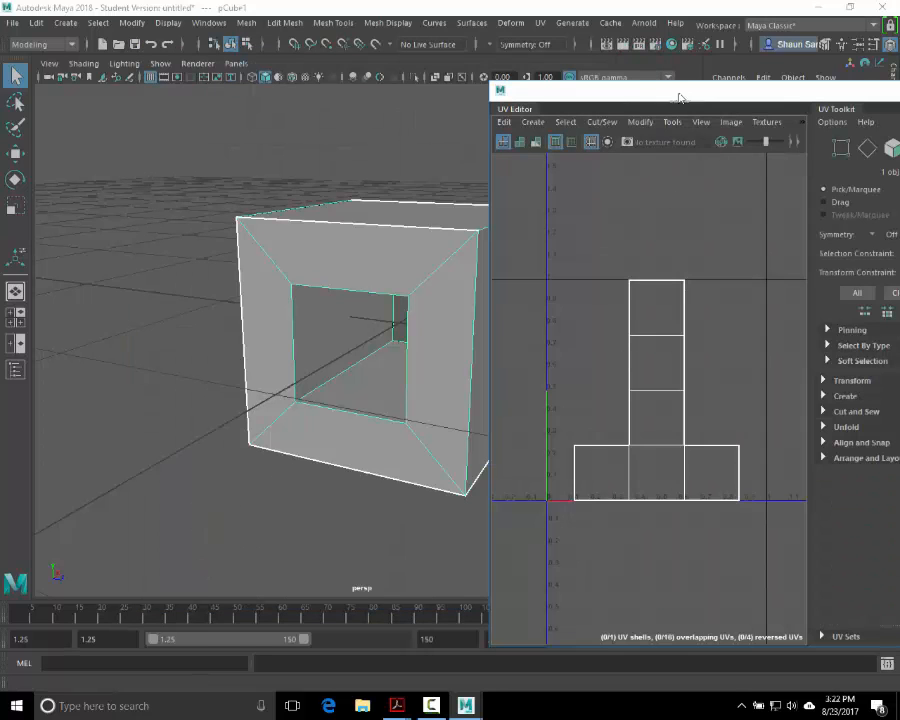
pyautogui.keyDown('alt'); pyautogui.moveTo(386, 251); pyautogui.dragTo(320, 302); pyautogui.keyUp('alt')
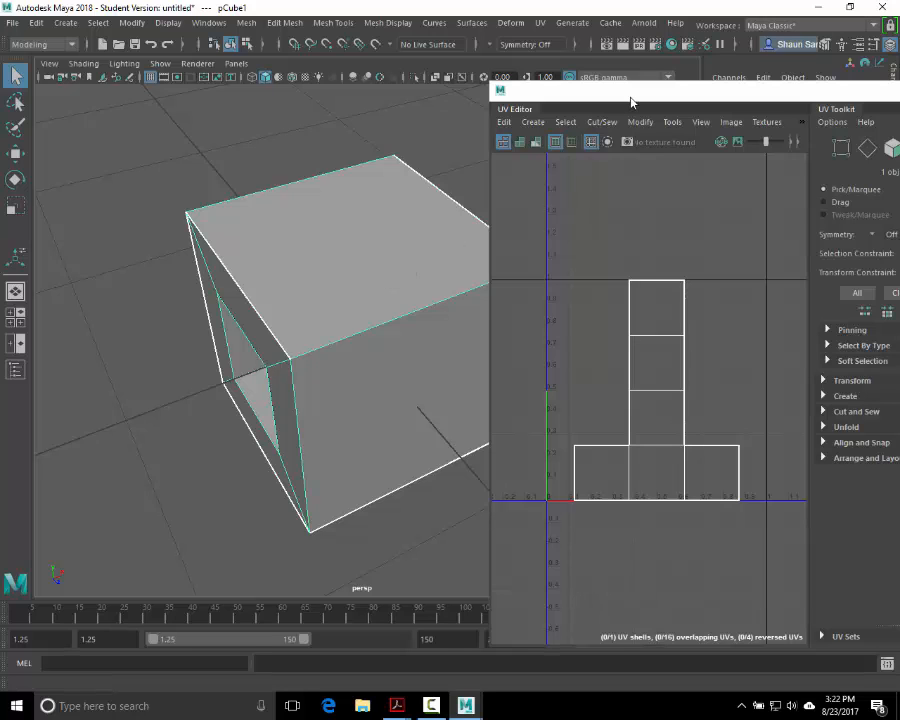
pyautogui.moveTo(629, 92); pyautogui.dragTo(287, 59)
pyautogui.scroll(3, 307, 347)
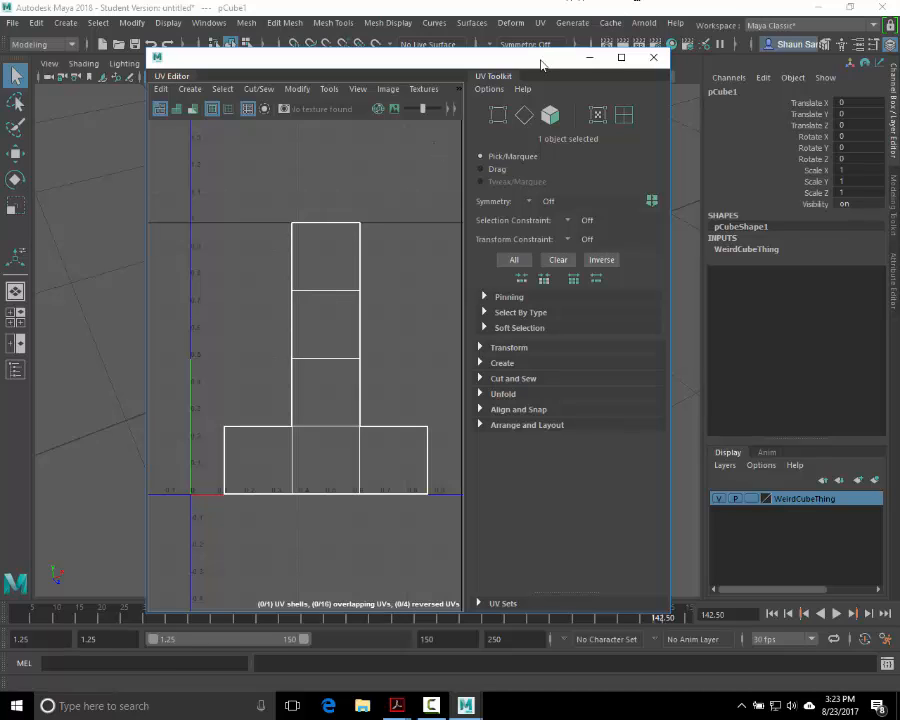
# Step: Move the UV Editor to uncover the cube's channels, and review its translate, rotate and scale values and the available transformation commands
pyautogui.moveTo(380, 77); pyautogui.dragTo(392, 283)
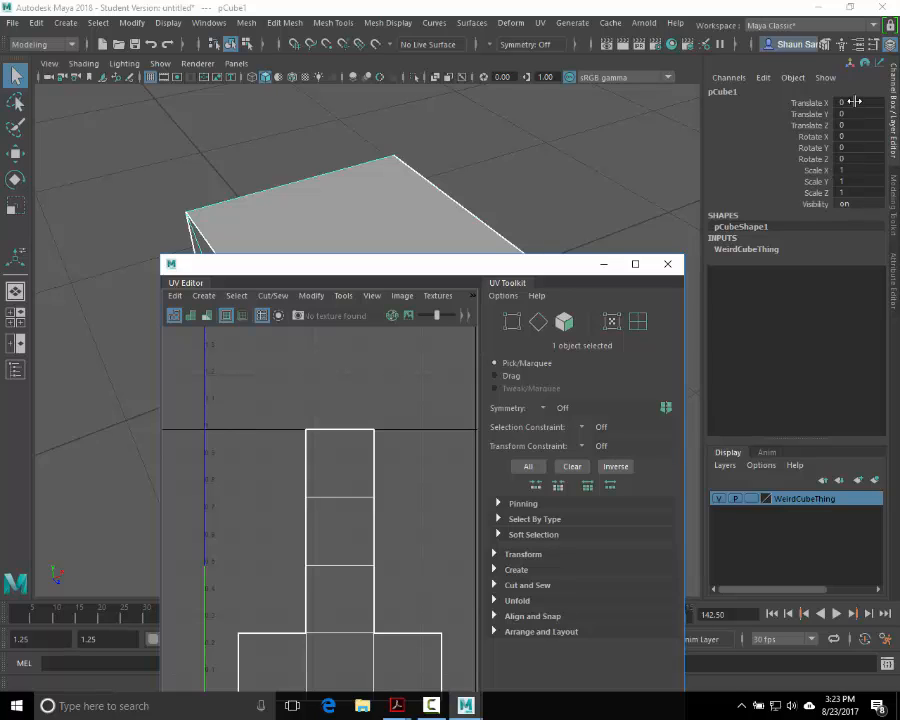
pyautogui.moveTo(852, 101); pyautogui.dragTo(853, 154)
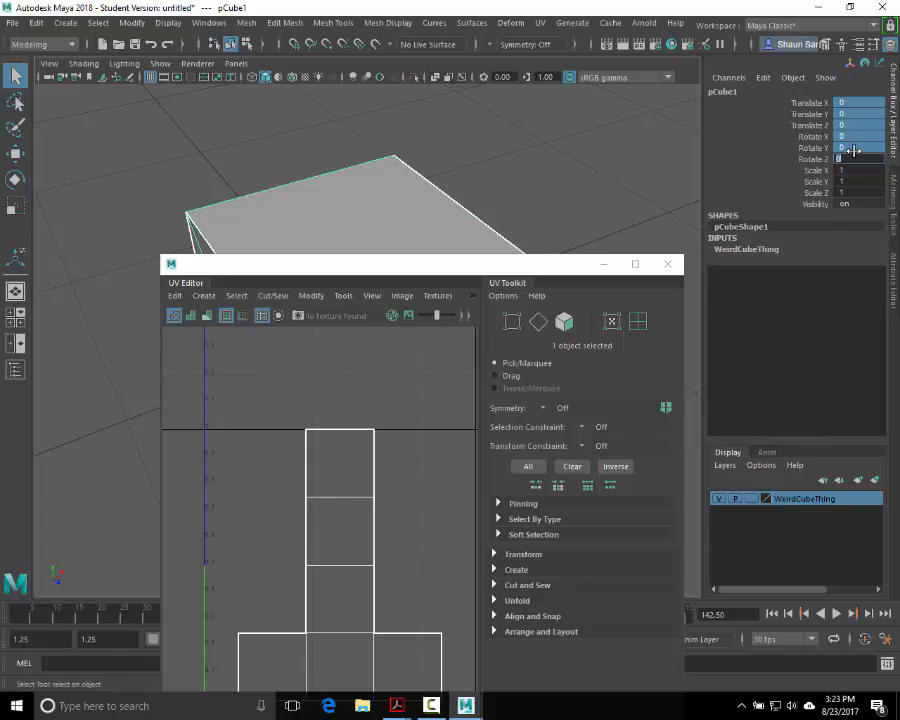
pyautogui.moveTo(851, 171); pyautogui.dragTo(852, 192)
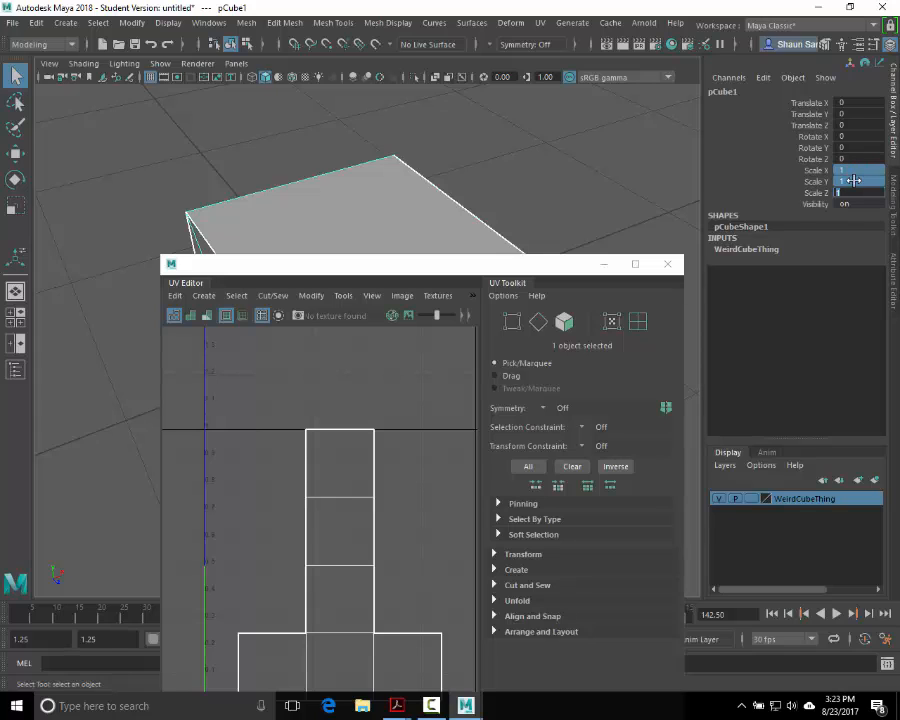
pyautogui.click(131, 22)
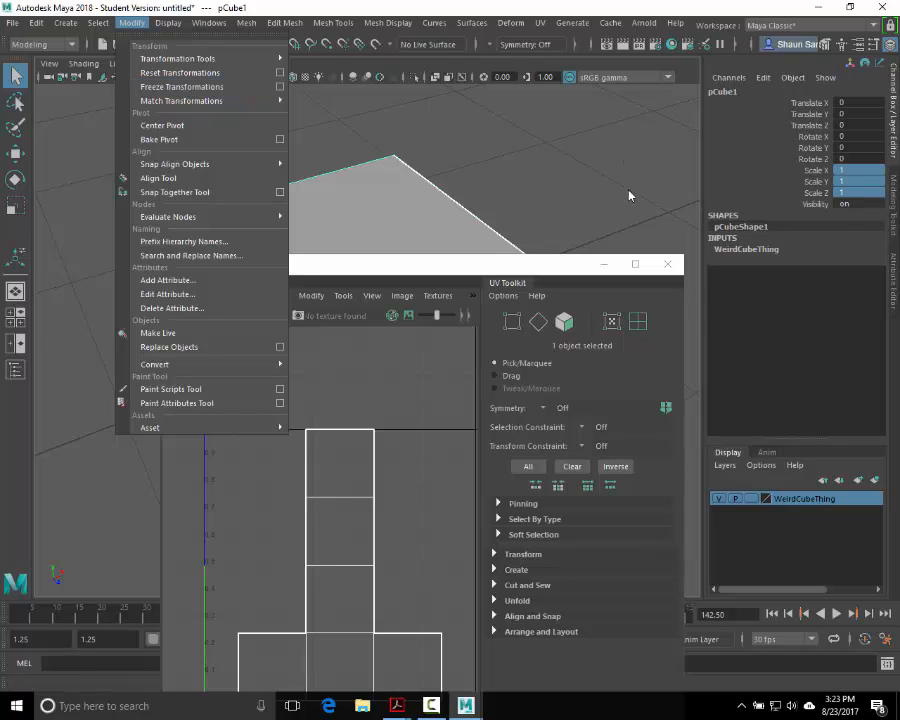
pyautogui.moveTo(497, 268); pyautogui.dragTo(397, 150)
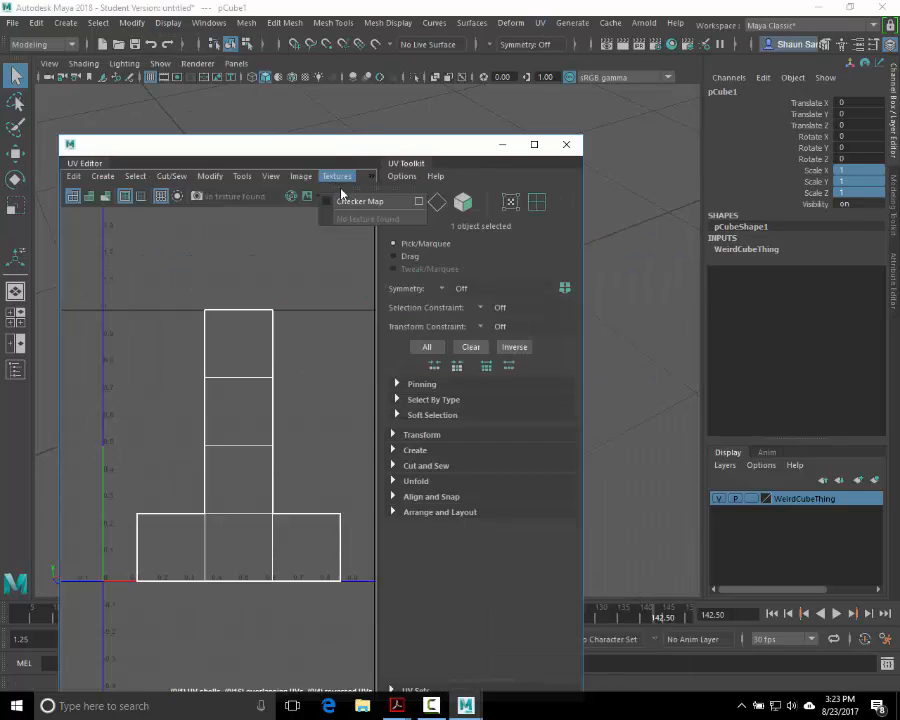
# Step: Show the checker map texture in the UV Editor and widen the editor window to reveal its full toolbar
pyautogui.click(344, 196)
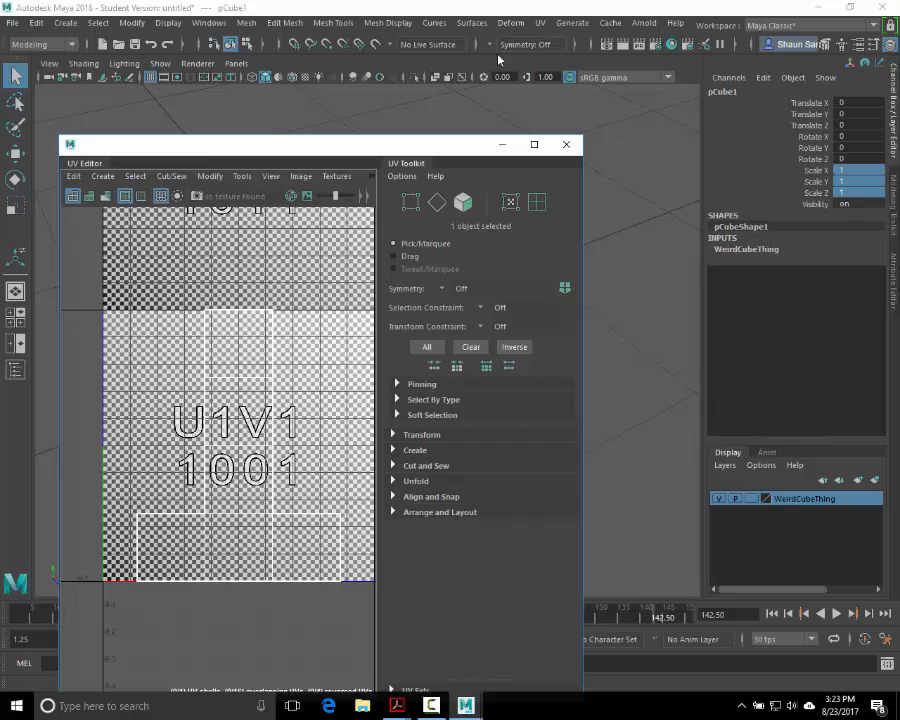
pyautogui.moveTo(584, 180); pyautogui.dragTo(748, 180)
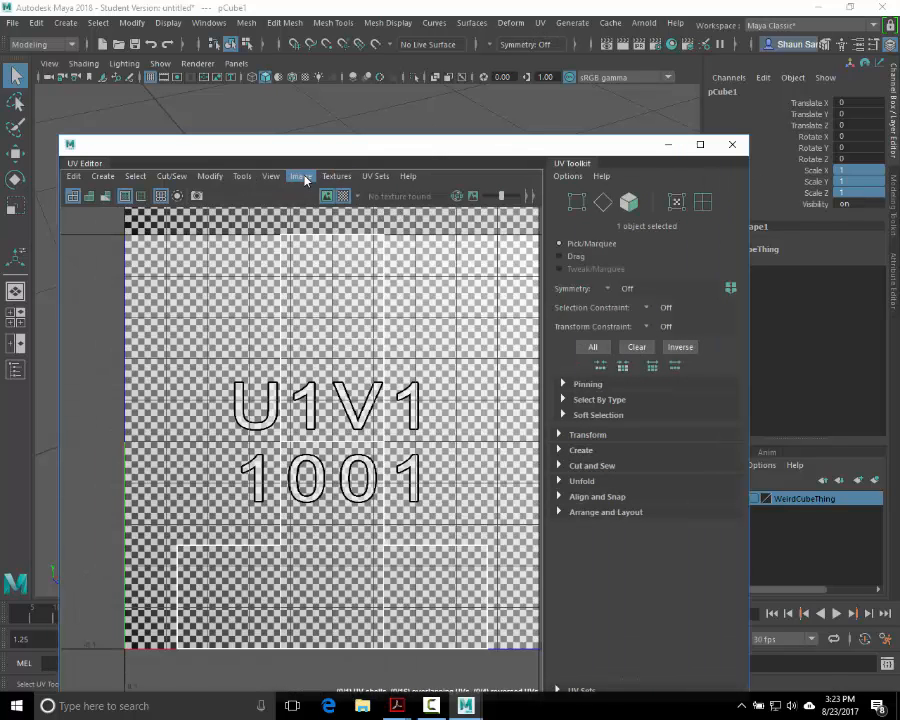
pyautogui.moveTo(749, 173); pyautogui.dragTo(893, 175)
pyautogui.moveTo(537, 138); pyautogui.dragTo(487, 63)
pyautogui.moveTo(593, 122); pyautogui.dragTo(611, 121)
pyautogui.click(627, 122)
pyautogui.click(633, 124)
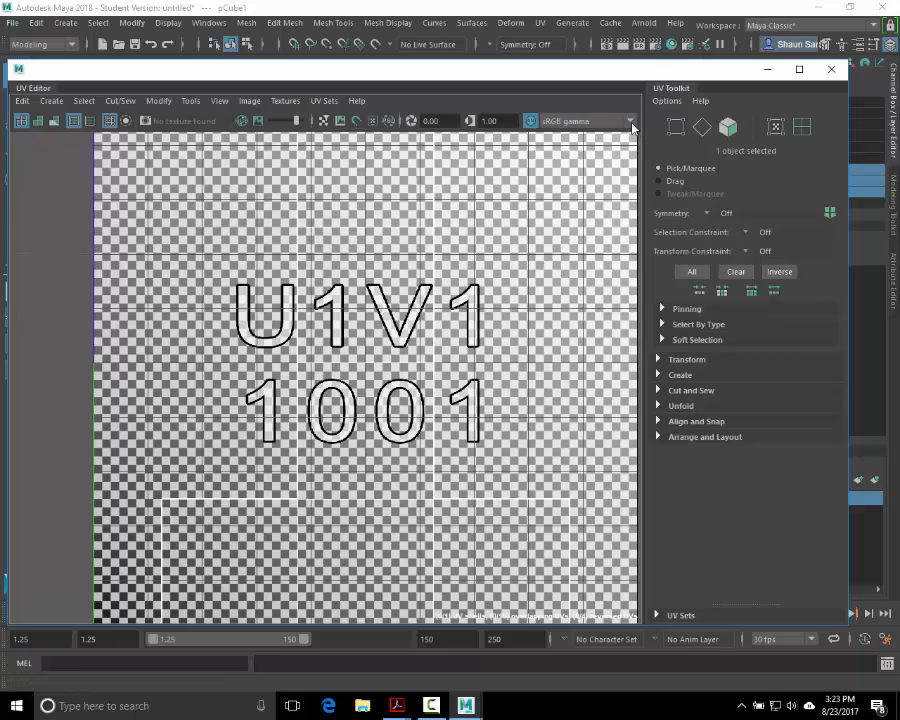
# Step: Dim the checker image behind the cube's UV layout
pyautogui.click(250, 101)
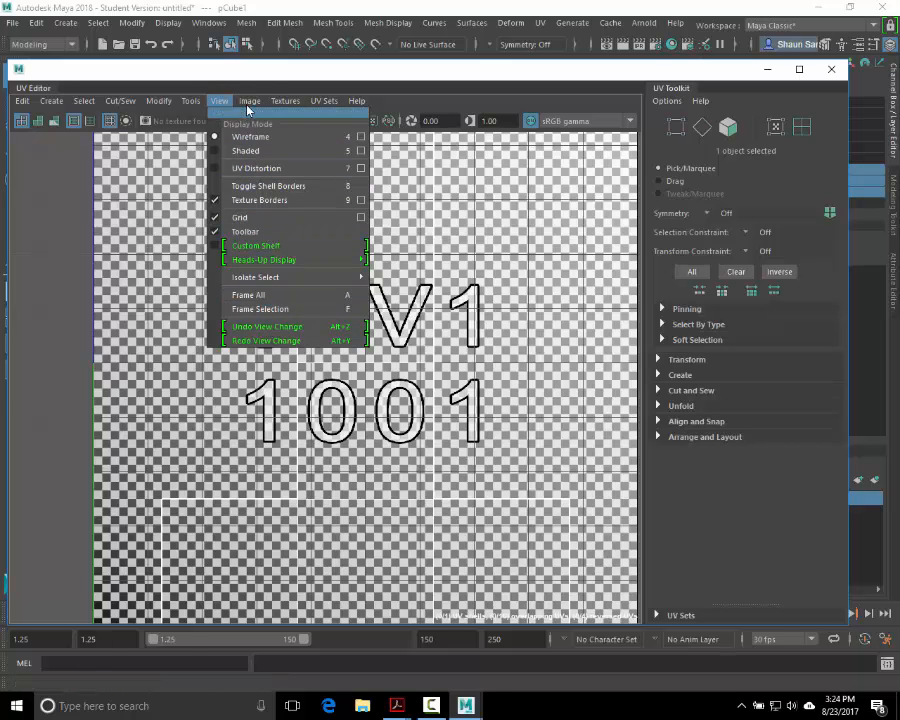
pyautogui.moveTo(252, 101)
pyautogui.click(265, 144)
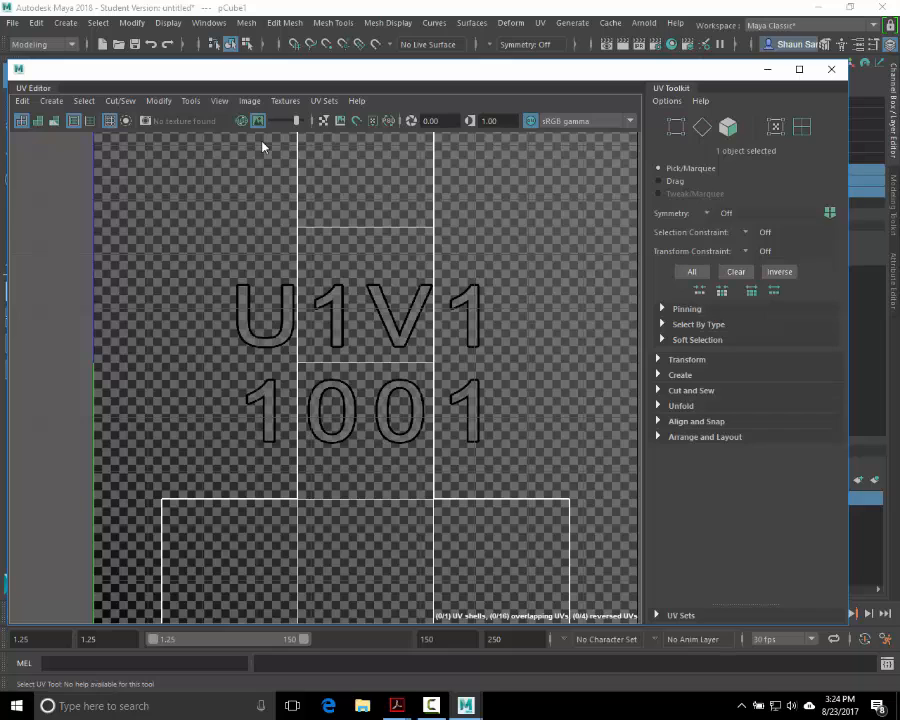
pyautogui.click(249, 101)
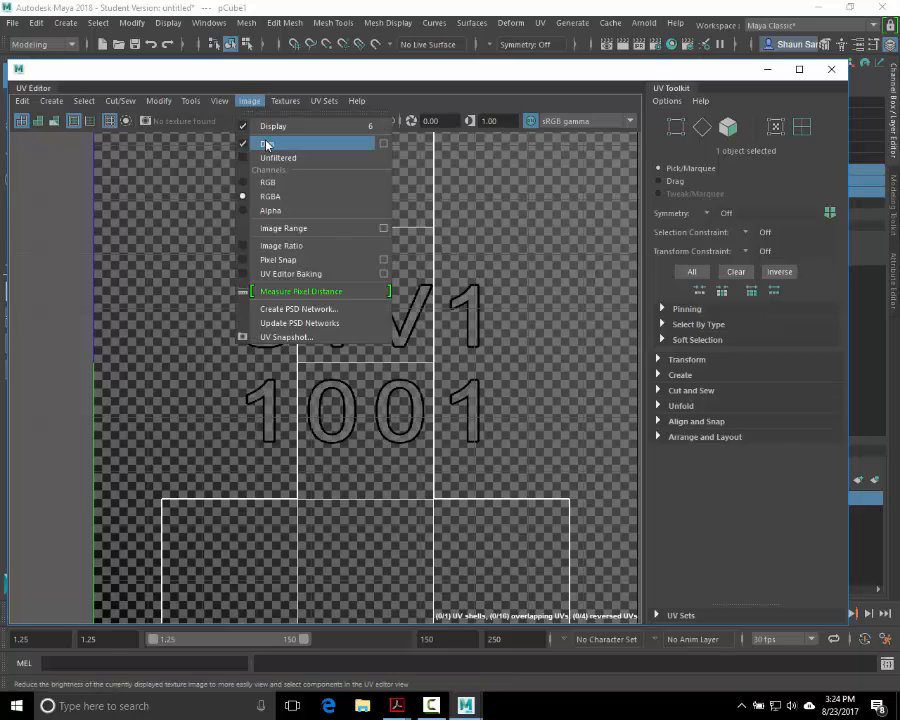
pyautogui.click(530, 210)
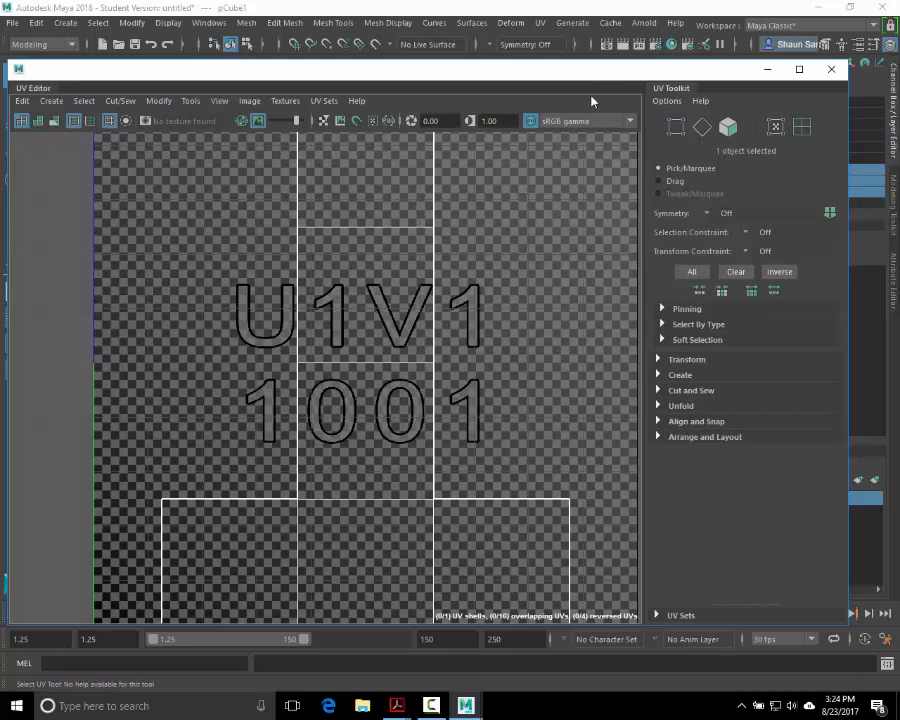
# Step: Open the options for automatic UV mapping and enlarge the dialog to show its layout and shell spacing settings
pyautogui.click(540, 22)
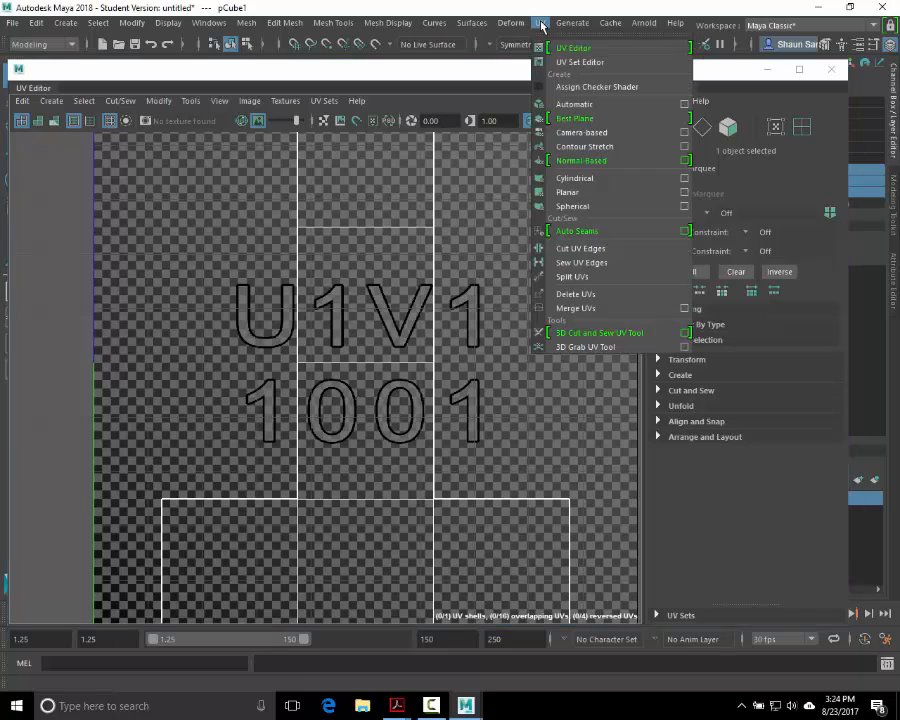
pyautogui.click(685, 104)
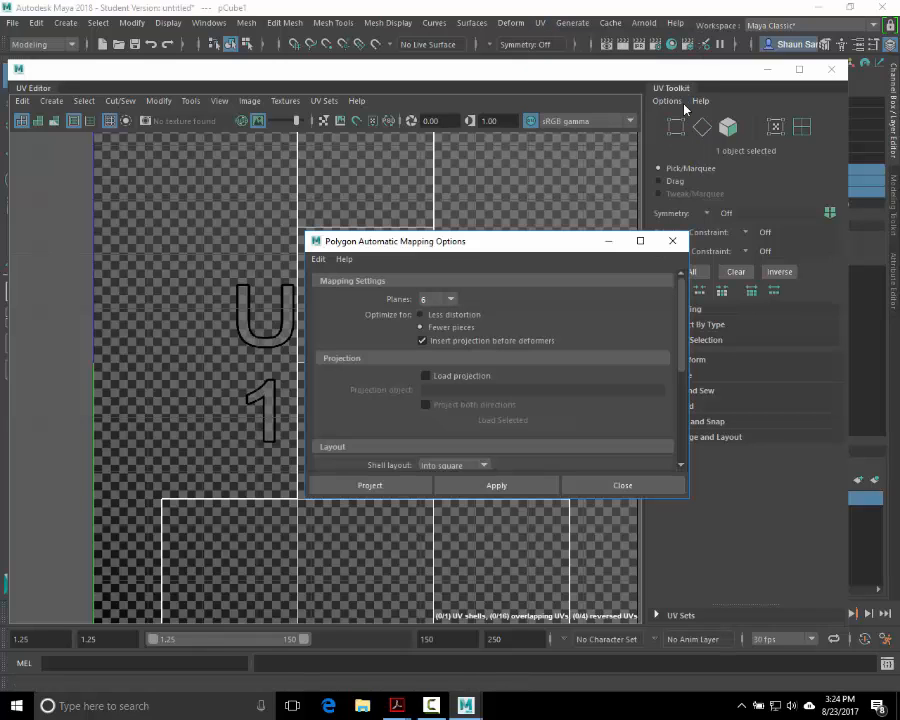
pyautogui.moveTo(442, 244); pyautogui.dragTo(394, 138)
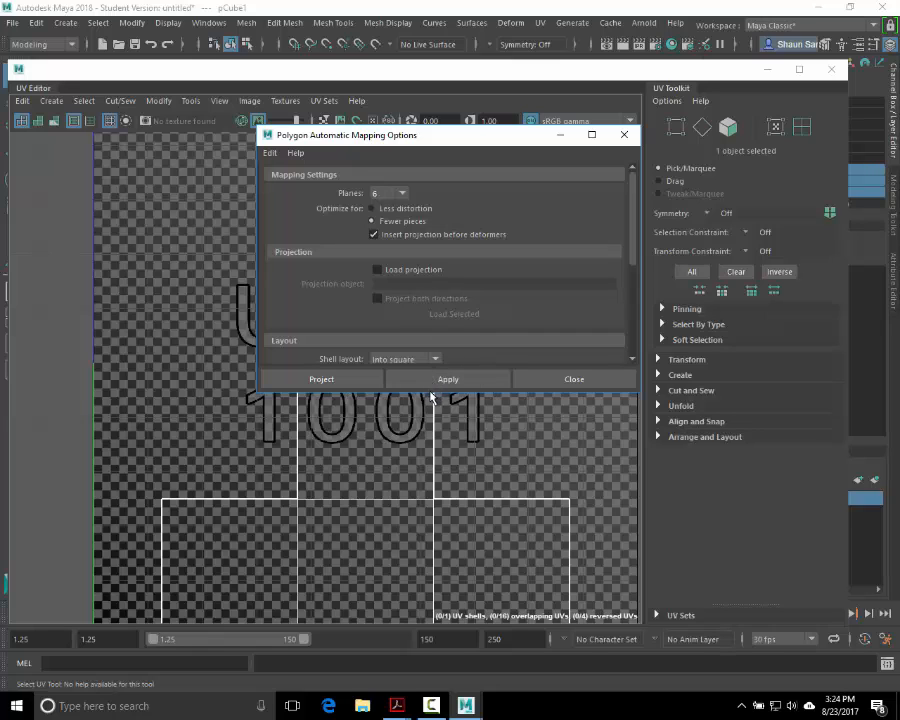
pyautogui.moveTo(432, 393); pyautogui.dragTo(452, 518)
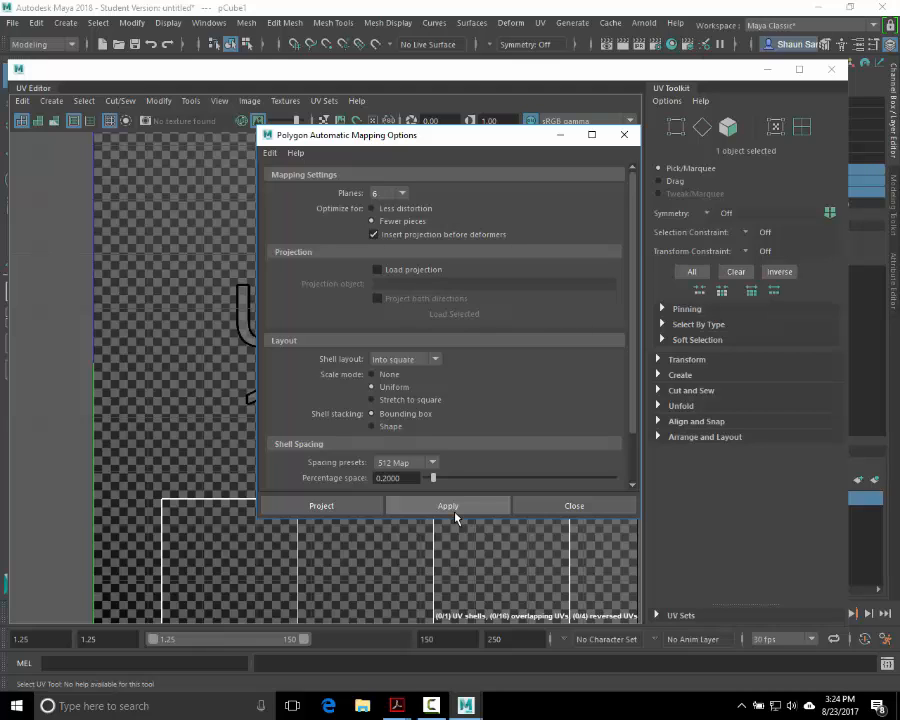
pyautogui.click(540, 23)
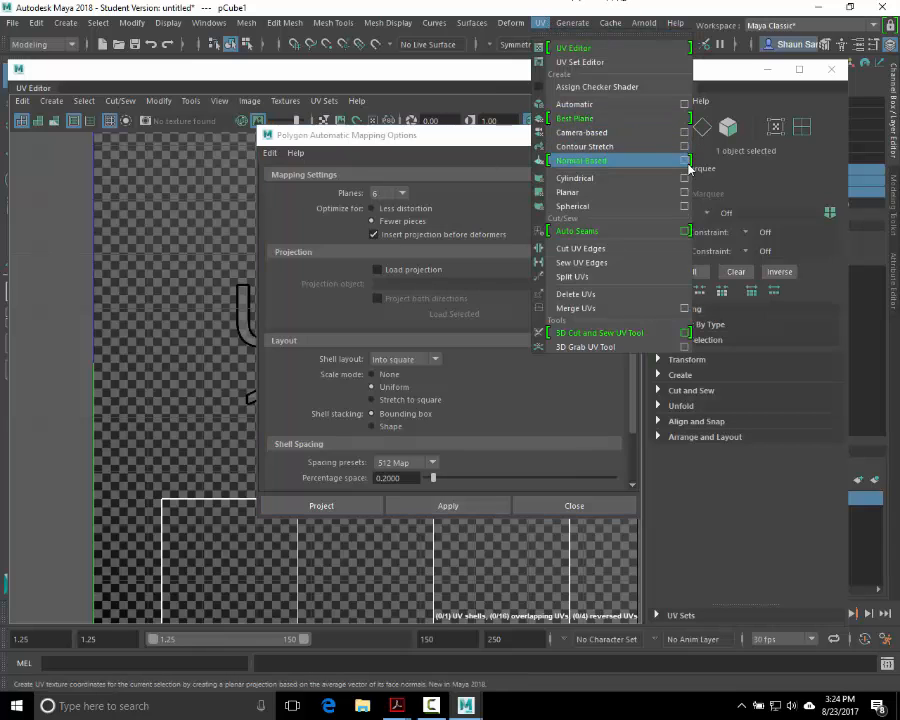
pyautogui.click(474, 143)
pyautogui.moveTo(421, 133); pyautogui.dragTo(372, 113)
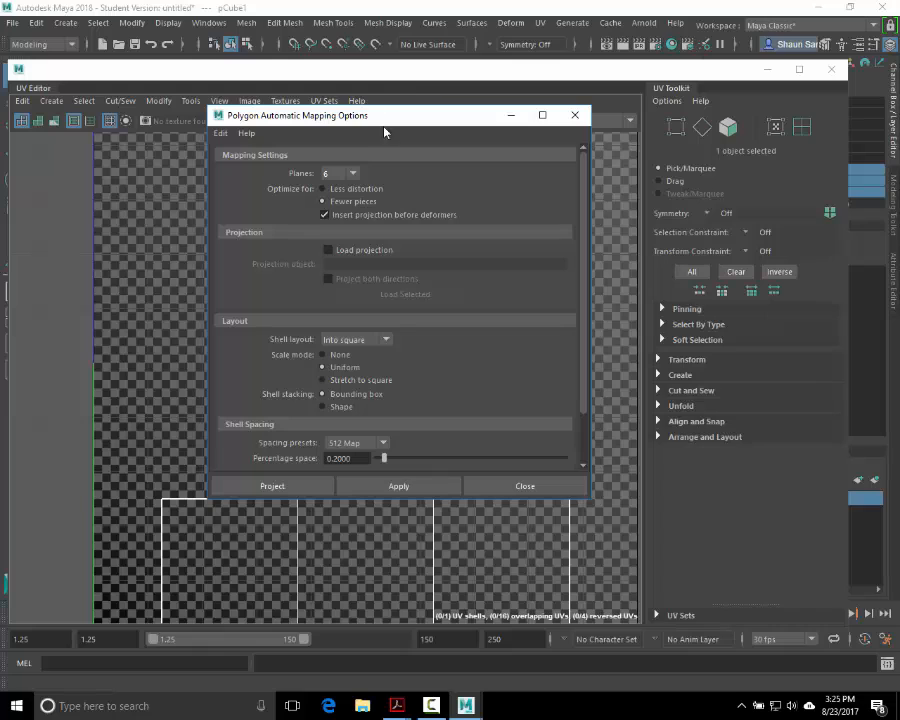
# Step: Examine the available plane counts for the automatic mapping
pyautogui.click(345, 175)
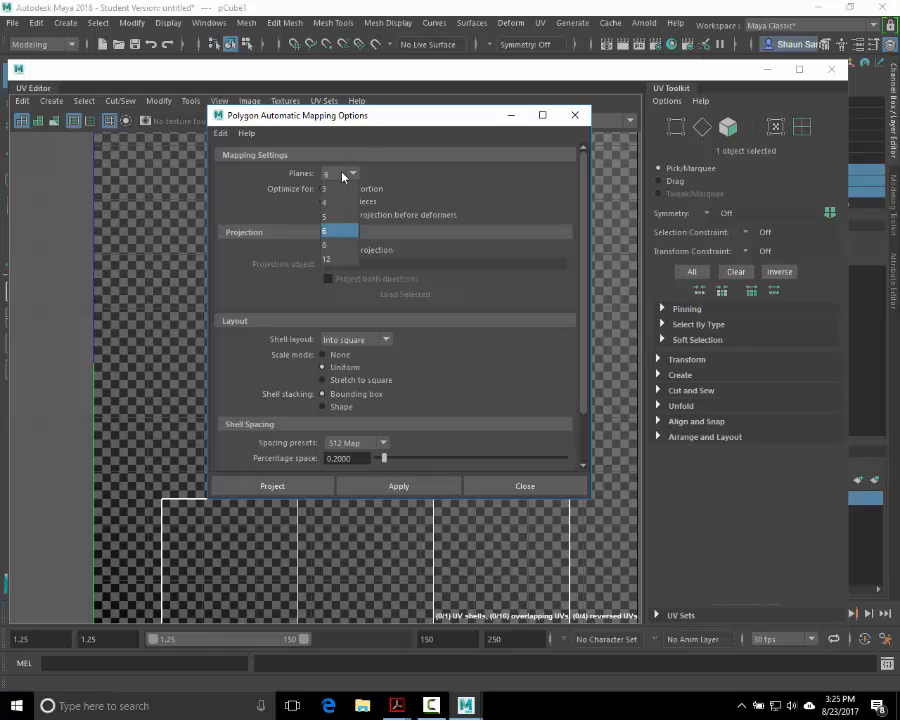
pyautogui.click(343, 176)
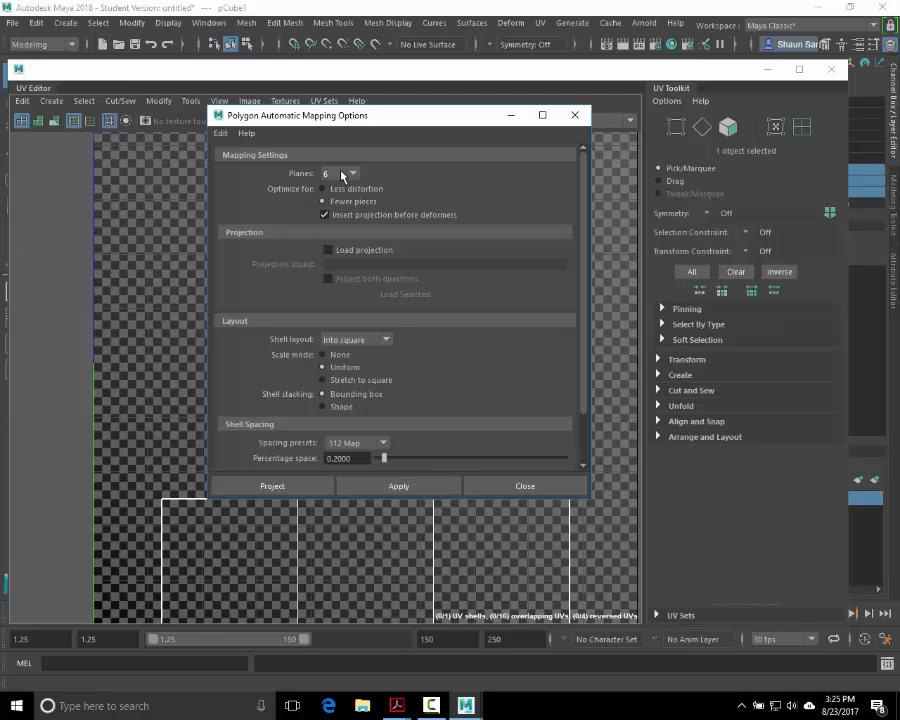
pyautogui.click(346, 175)
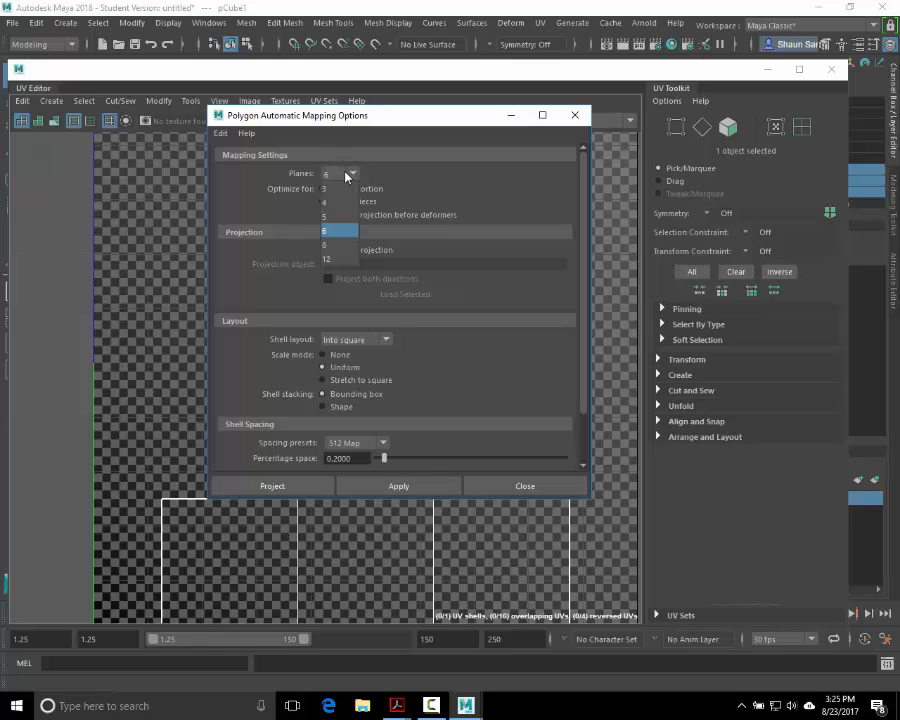
pyautogui.click(346, 175)
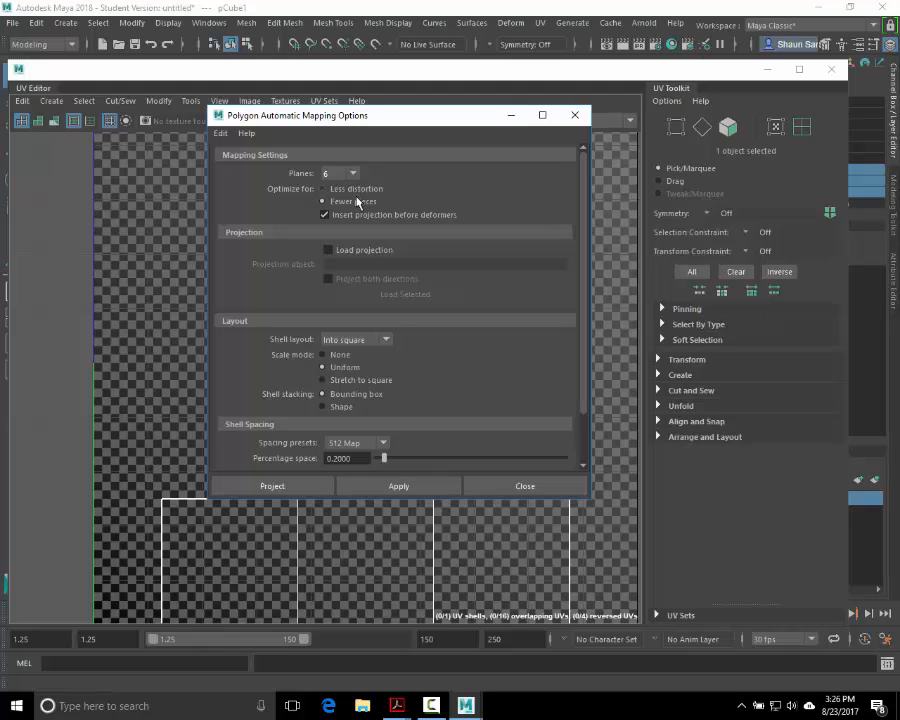
# Step: Optimize the automatic mapping for less distortion and project it onto the cube with 6 planes
pyautogui.click(343, 190)
pyautogui.scroll(-2, 466, 393)
pyautogui.scroll(-1, 466, 395)
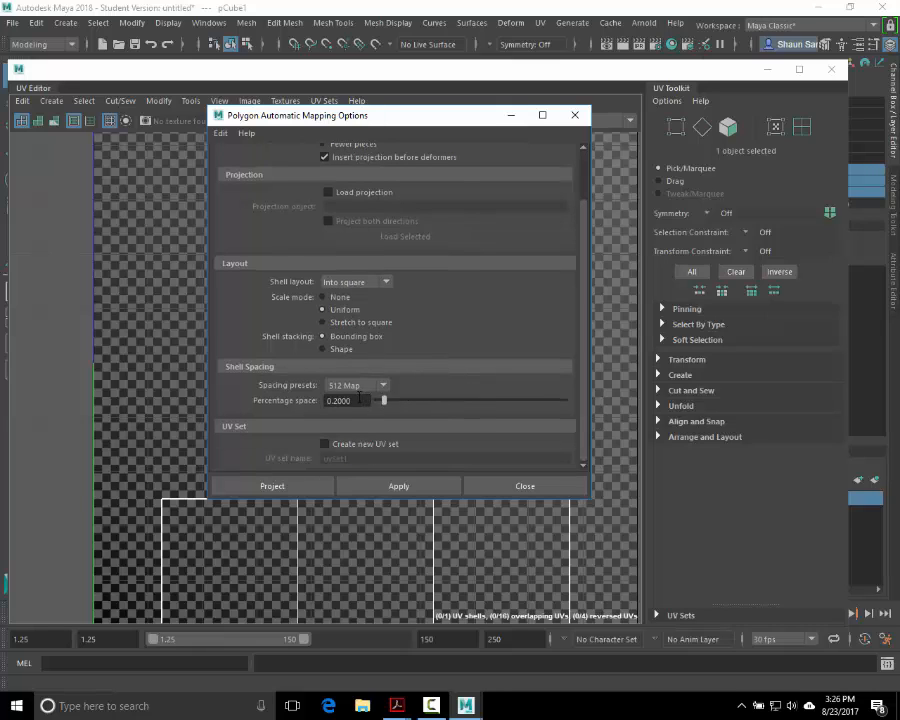
pyautogui.scroll(4, 400, 364)
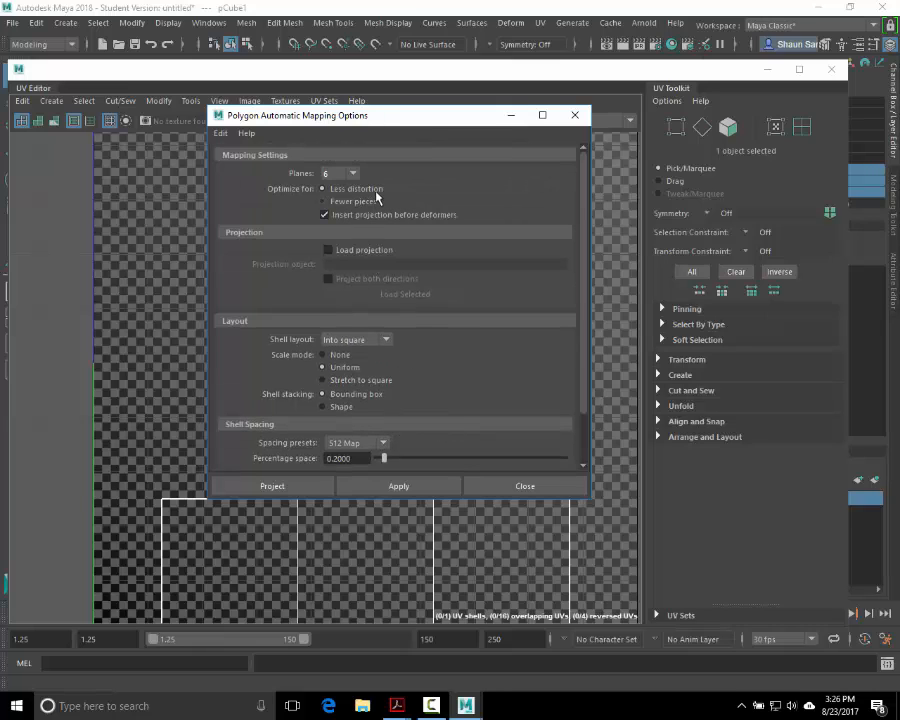
pyautogui.click(295, 485)
pyautogui.scroll(-5, 440, 351)
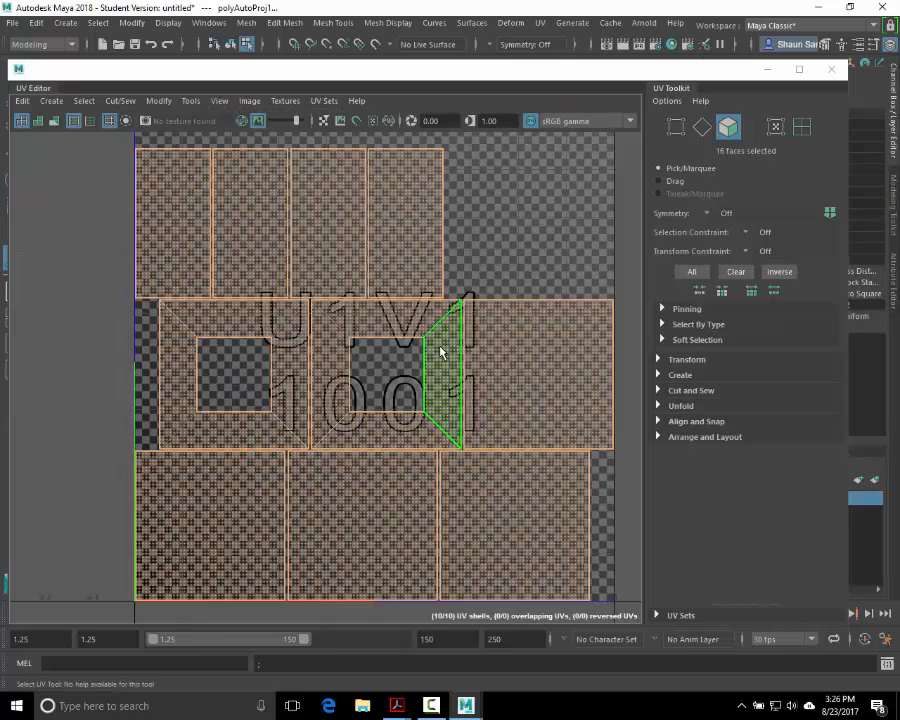
pyautogui.keyDown('alt'); pyautogui.moveTo(486, 276); pyautogui.dragTo(448, 286, button='middle'); pyautogui.keyUp('alt')
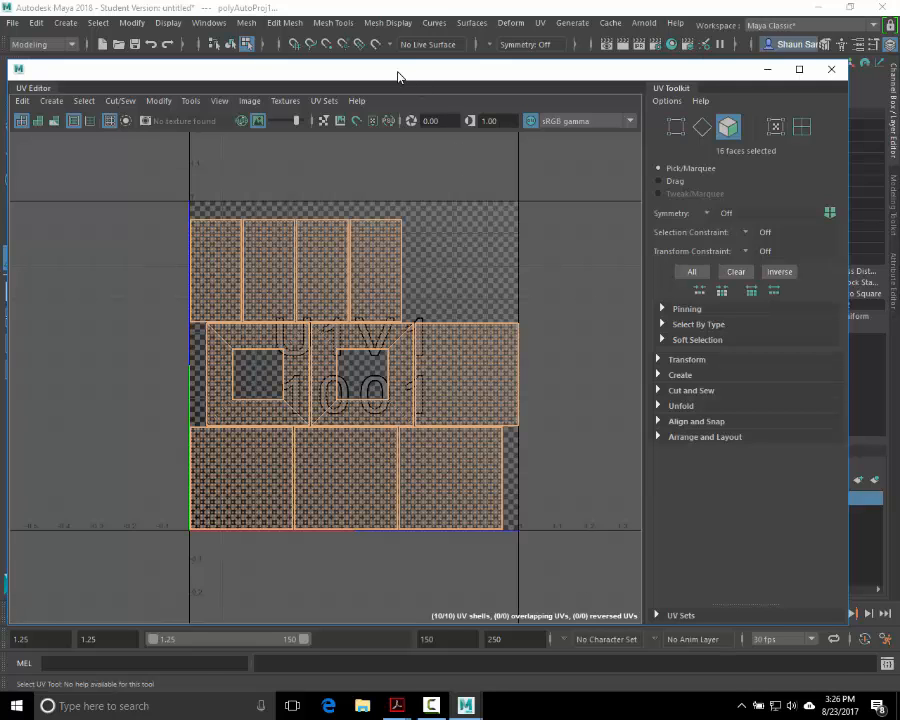
# Step: Examine how the checker pattern maps onto the cube's outer faces and the inner walls of its opening
pyautogui.moveTo(398, 76); pyautogui.dragTo(453, 205)
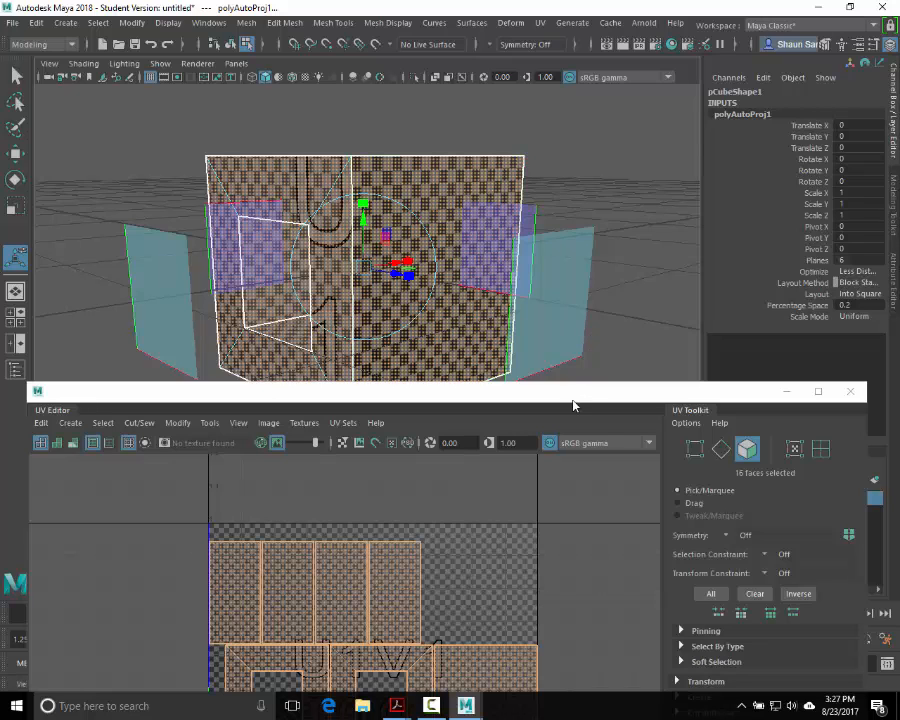
pyautogui.moveTo(574, 395); pyautogui.dragTo(608, 96)
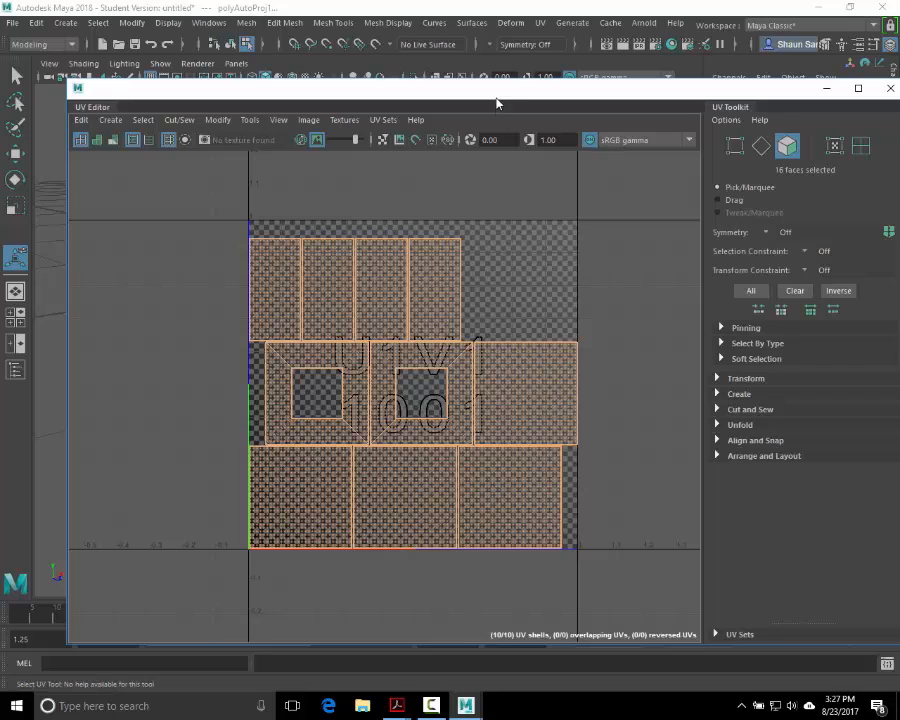
pyautogui.moveTo(496, 92); pyautogui.dragTo(456, 477)
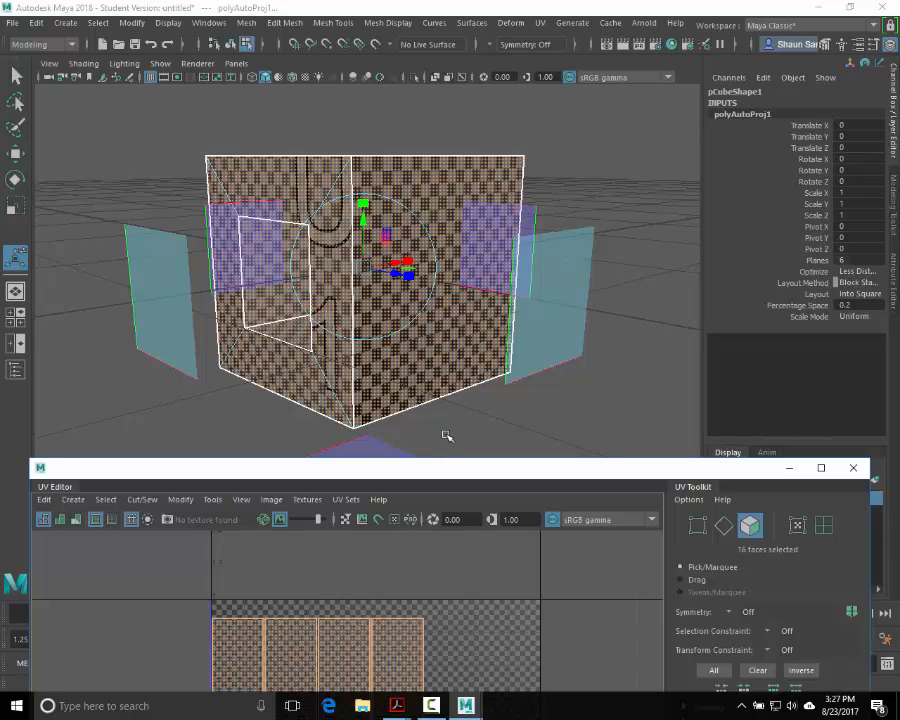
pyautogui.keyDown('alt'); pyautogui.moveTo(259, 305); pyautogui.dragTo(470, 285); pyautogui.keyUp('alt')
pyautogui.click(293, 291)
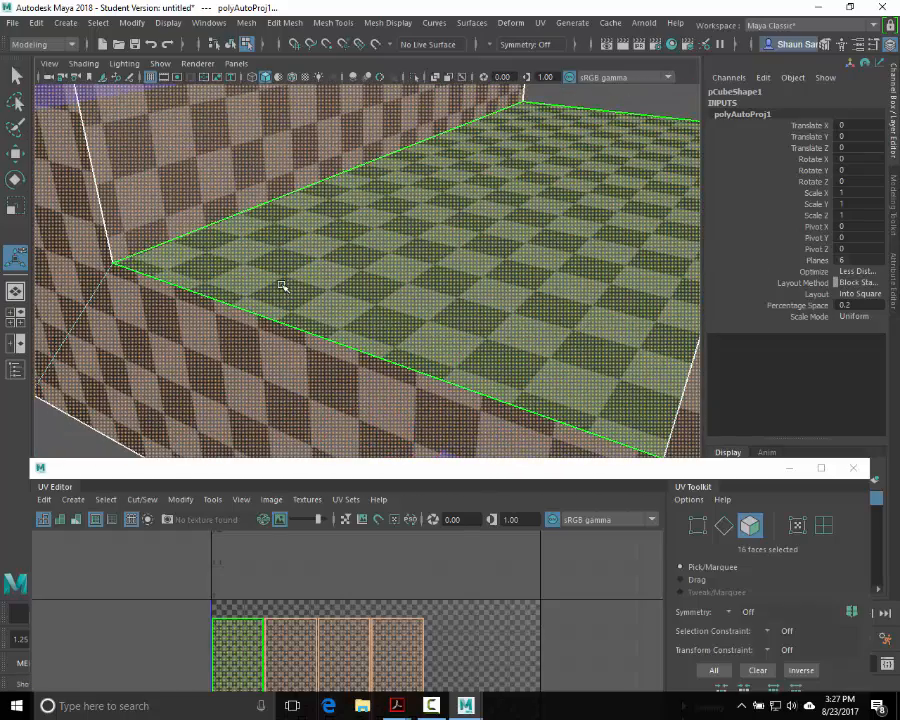
pyautogui.click(234, 340)
pyautogui.hotkey('ctrl', 'z')
pyautogui.click(241, 341)
# Step: Select the four narrow UV shells of the opening's inner walls for scaling
pyautogui.moveTo(462, 472); pyautogui.dragTo(562, 221)
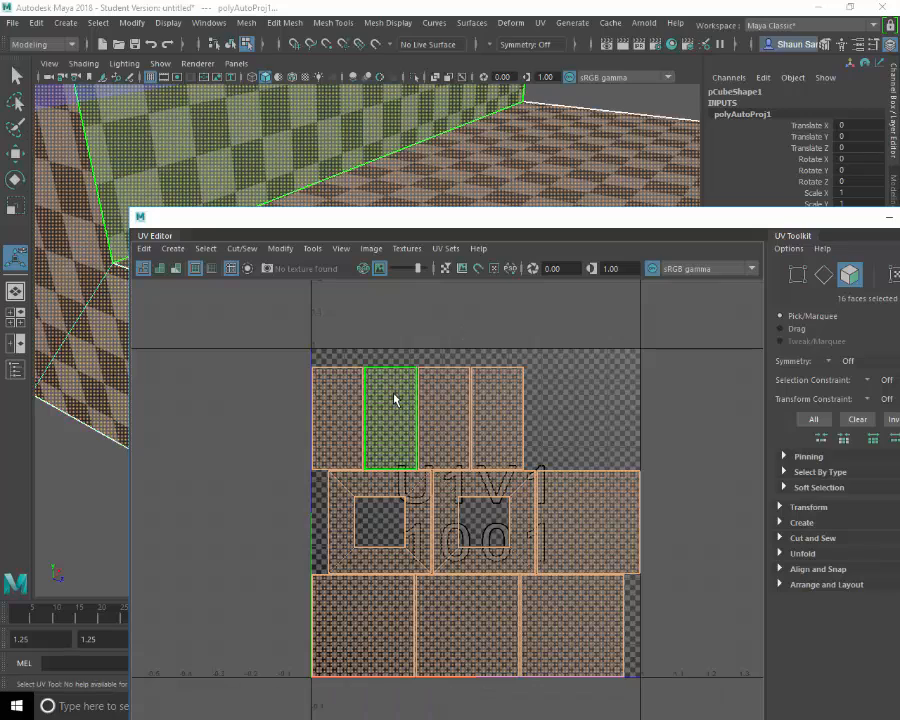
pyautogui.moveTo(394, 396); pyautogui.dragTo(370, 378, button='right')
pyautogui.moveTo(266, 350); pyautogui.dragTo(548, 434)
pyautogui.press('r')
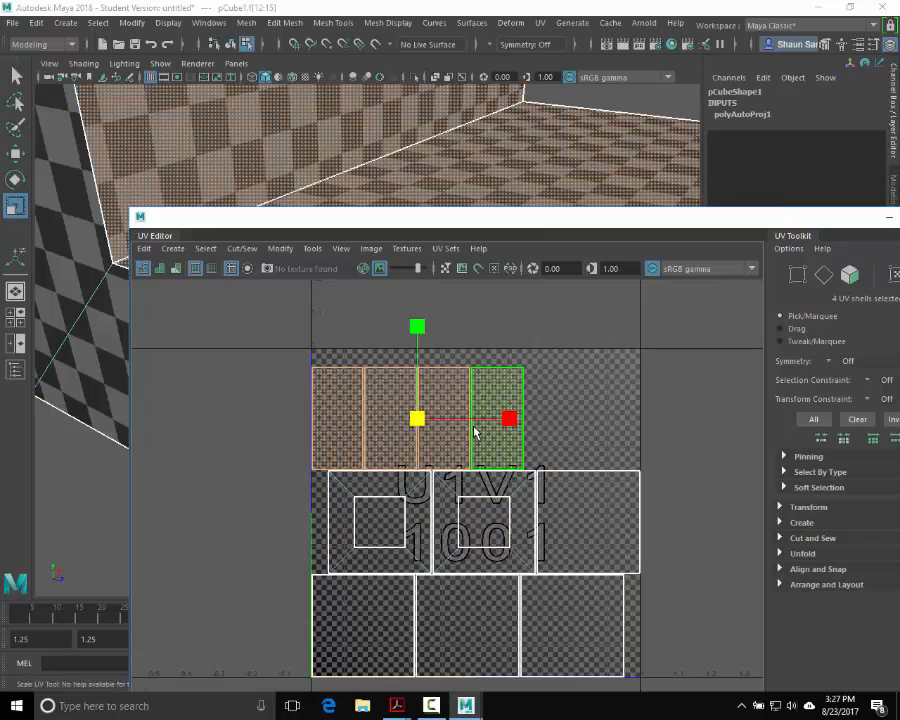
# Step: Try shrinking the four inner-wall shells to about a third, compare the checker size on the cube, and undo the scaling
pyautogui.moveTo(474, 428); pyautogui.dragTo(404, 430)
pyautogui.moveTo(441, 218); pyautogui.dragTo(446, 458)
pyautogui.keyDown('alt'); pyautogui.moveTo(493, 259); pyautogui.dragTo(386, 283, button='right'); pyautogui.keyUp('alt')
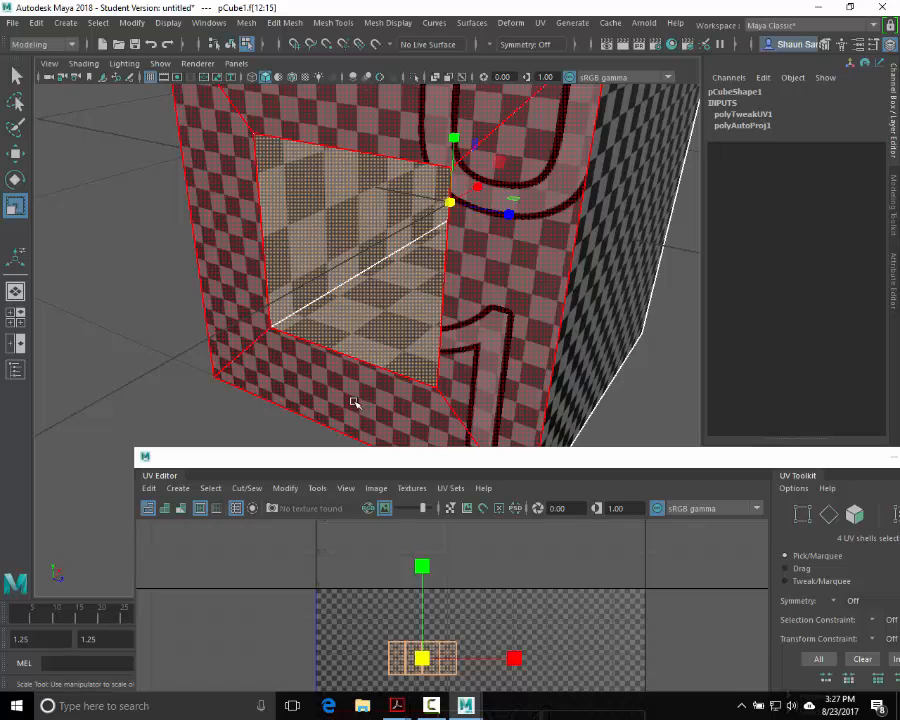
pyautogui.moveTo(387, 460); pyautogui.dragTo(290, 119)
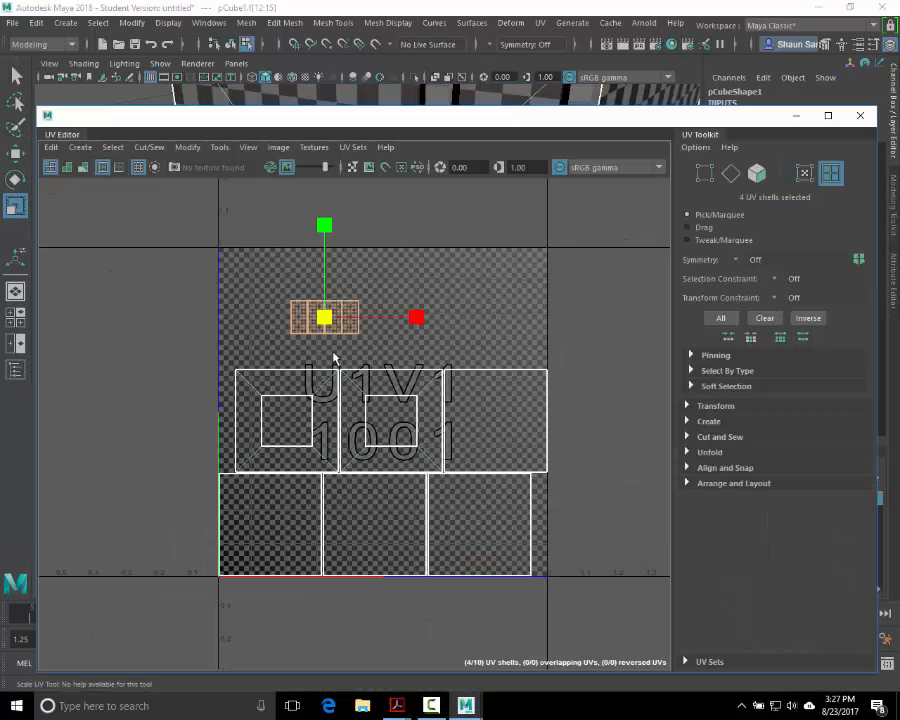
pyautogui.keyDown('alt'); pyautogui.moveTo(335, 411); pyautogui.dragTo(325, 381, button='middle'); pyautogui.keyUp('alt')
pyautogui.keyDown('alt'); pyautogui.moveTo(325, 381); pyautogui.dragTo(358, 381, button='right'); pyautogui.keyUp('alt')
pyautogui.hotkey('ctrl', 'z')
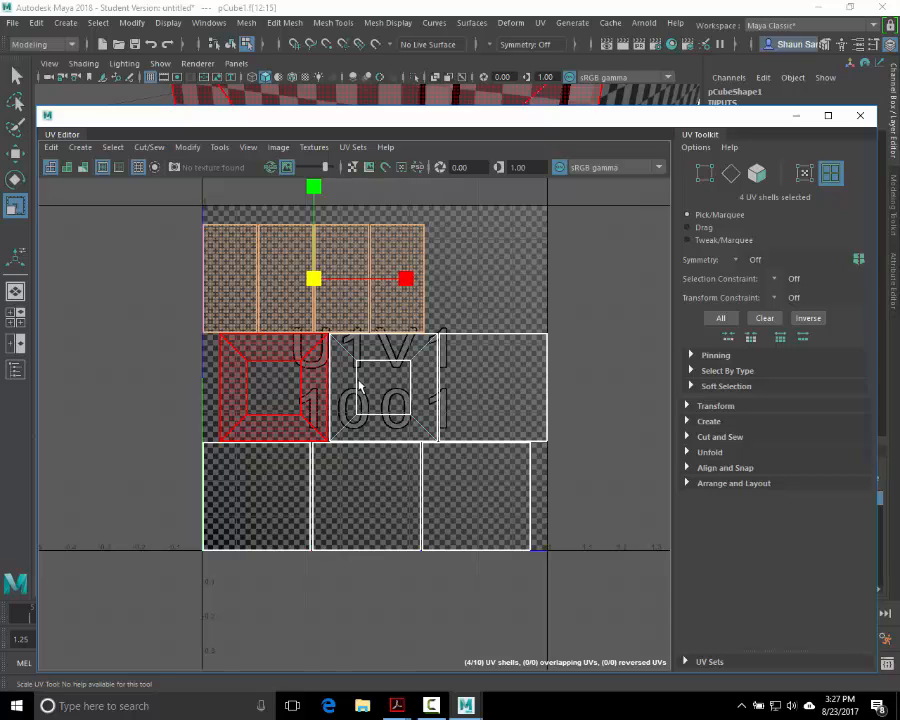
# Step: Try a stronger reduction of the four inner-wall shells, check the enlarged checkers on the cube, and undo it
pyautogui.moveTo(406, 340); pyautogui.dragTo(333, 338, button='middle')
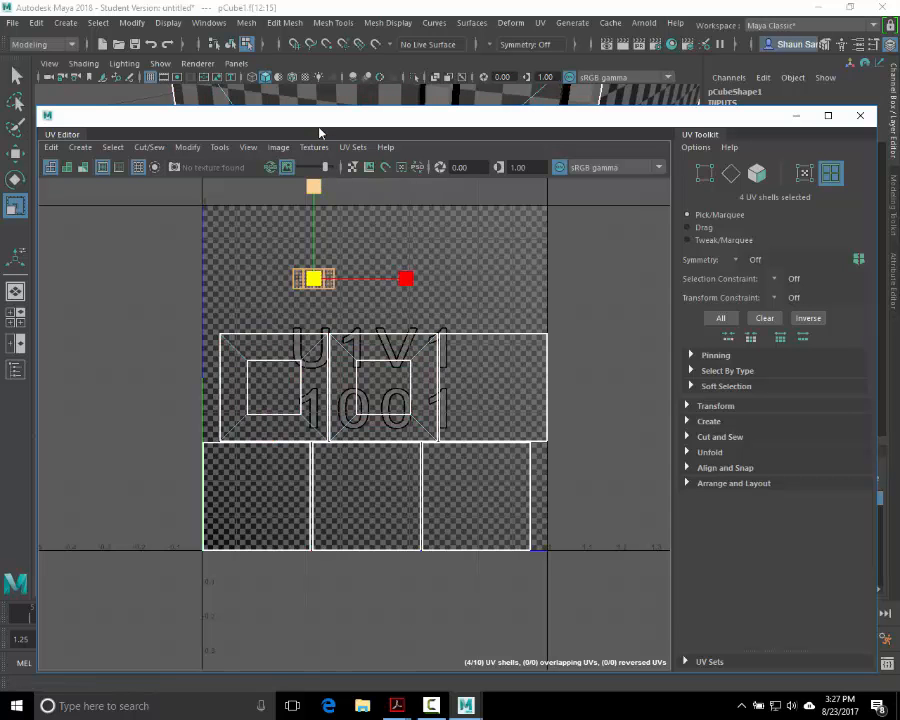
pyautogui.moveTo(320, 133); pyautogui.dragTo(316, 395)
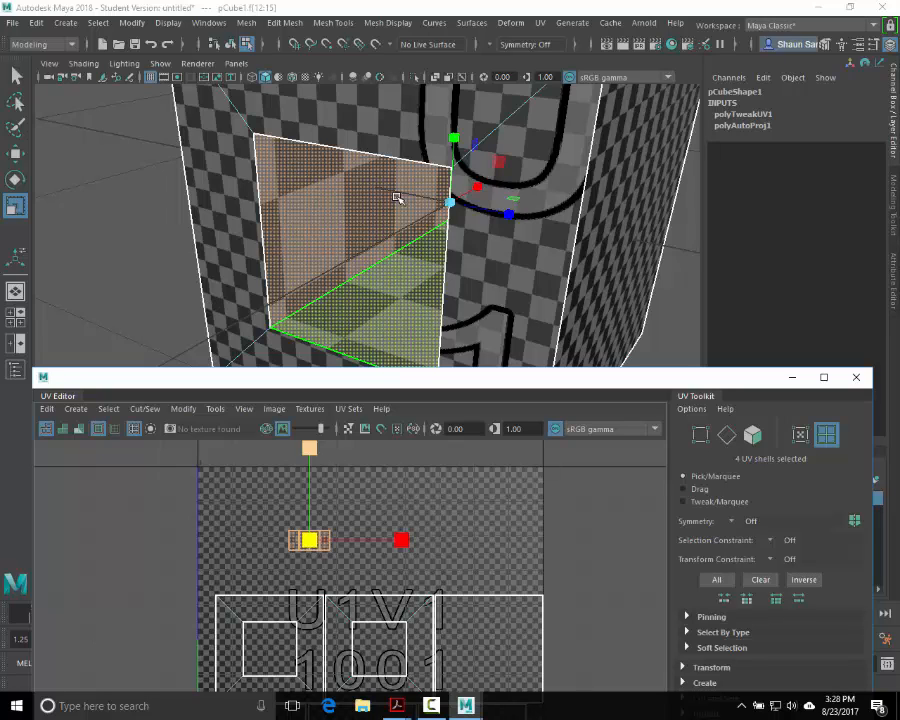
pyautogui.hotkey('ctrl', 'z')
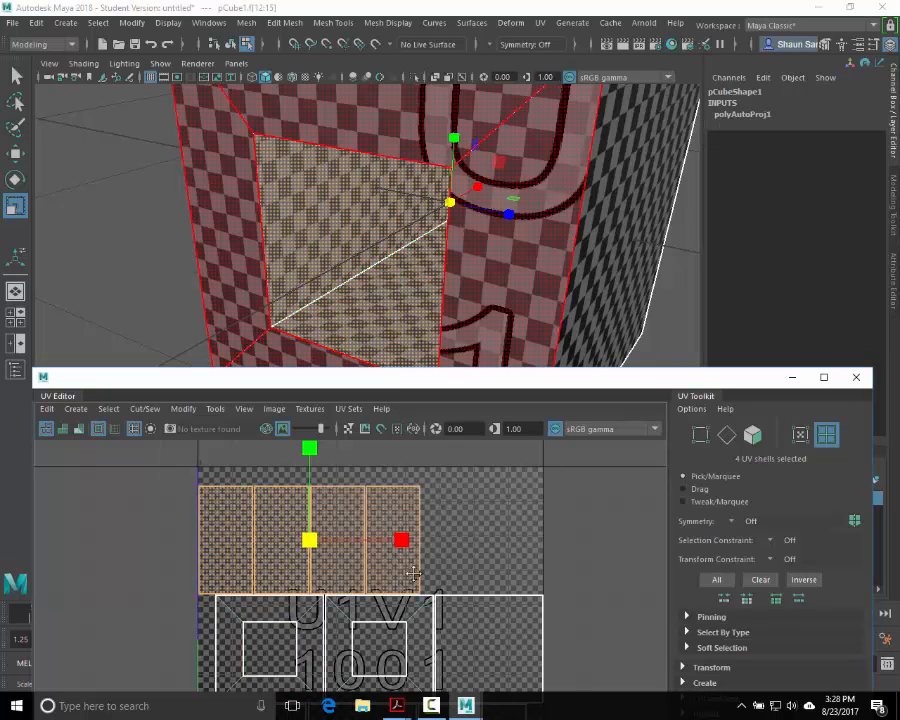
# Step: Scale the four inner-wall shells down uniformly to about a fifth of their size
pyautogui.moveTo(452, 534); pyautogui.dragTo(366, 538, button='middle')
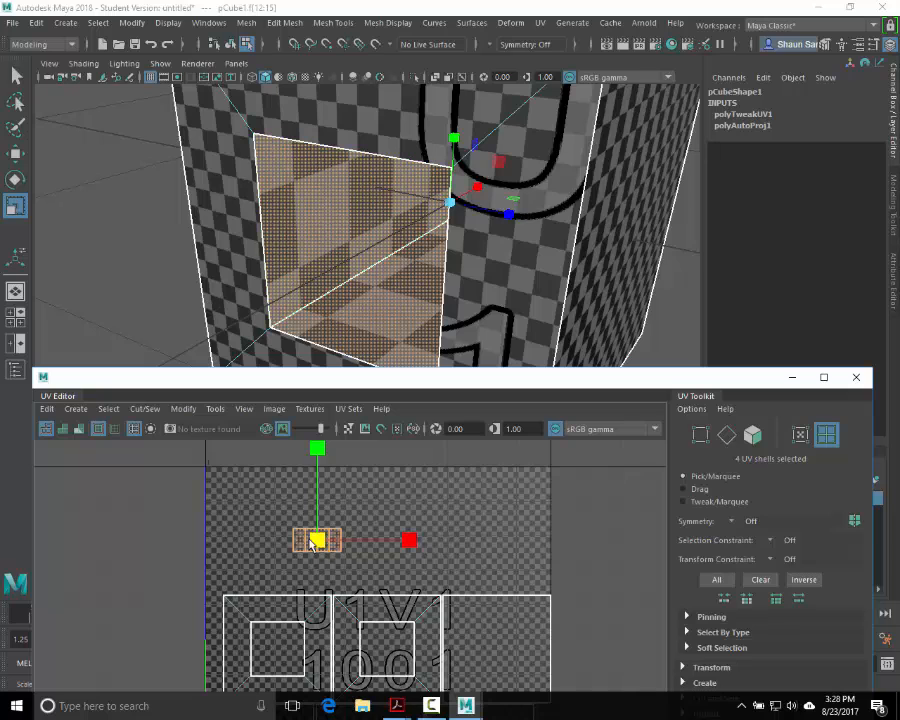
pyautogui.keyDown('alt'); pyautogui.moveTo(281, 551); pyautogui.dragTo(293, 527, button='middle'); pyautogui.keyUp('alt')
pyautogui.keyDown('alt'); pyautogui.moveTo(293, 527); pyautogui.dragTo(580, 505, button='right'); pyautogui.keyUp('alt')
pyautogui.keyDown('alt'); pyautogui.moveTo(580, 505); pyautogui.dragTo(554, 580, button='middle'); pyautogui.keyUp('alt')
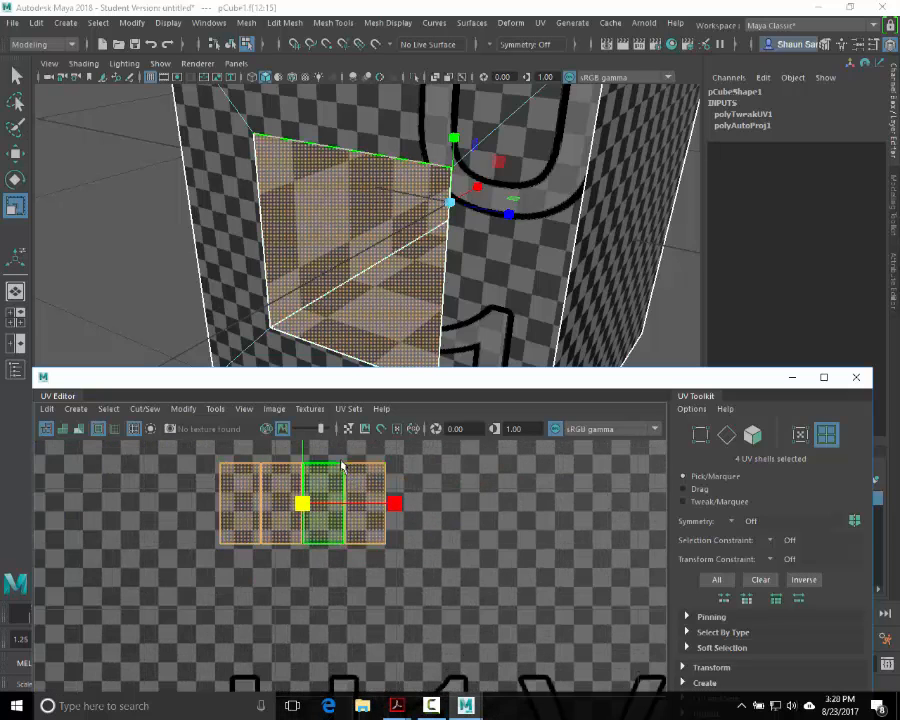
# Step: Review the reduced inner-wall shells within the whole UV layout and undo their last scaling
pyautogui.keyDown('alt'); pyautogui.moveTo(426, 461); pyautogui.dragTo(565, 382, button='middle'); pyautogui.keyUp('alt')
pyautogui.keyDown('alt'); pyautogui.moveTo(352, 472); pyautogui.dragTo(298, 535, button='right'); pyautogui.keyUp('alt')
pyautogui.keyDown('alt'); pyautogui.moveTo(312, 522); pyautogui.dragTo(403, 498, button='middle'); pyautogui.keyUp('alt')
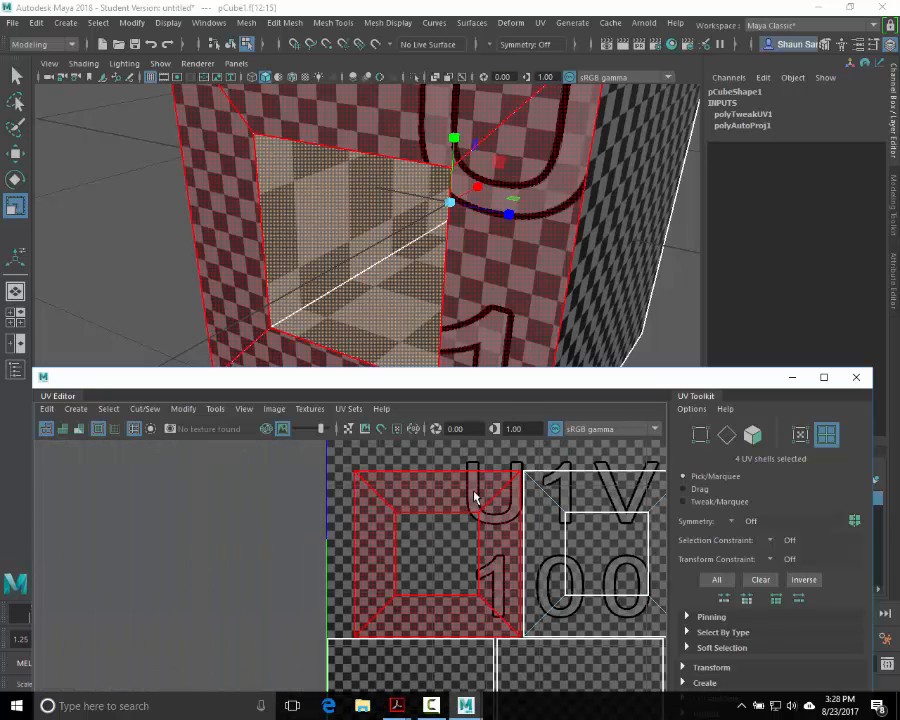
pyautogui.keyDown('alt'); pyautogui.moveTo(564, 497); pyautogui.dragTo(464, 587, button='middle'); pyautogui.keyUp('alt')
pyautogui.keyDown('alt'); pyautogui.moveTo(464, 587); pyautogui.dragTo(199, 538, button='right'); pyautogui.keyUp('alt')
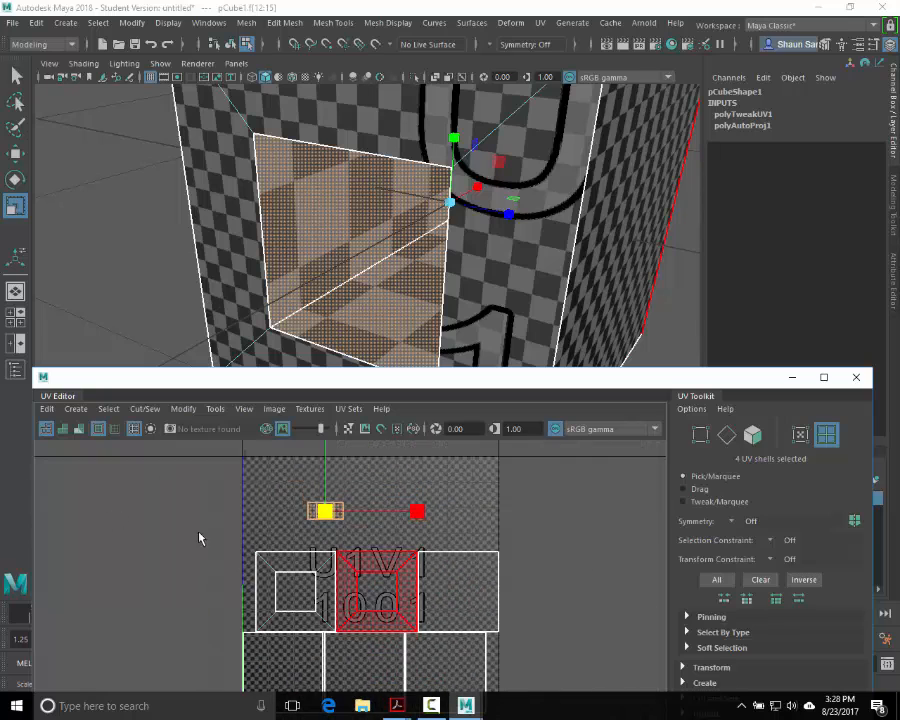
pyautogui.hotkey('ctrl', 'z')
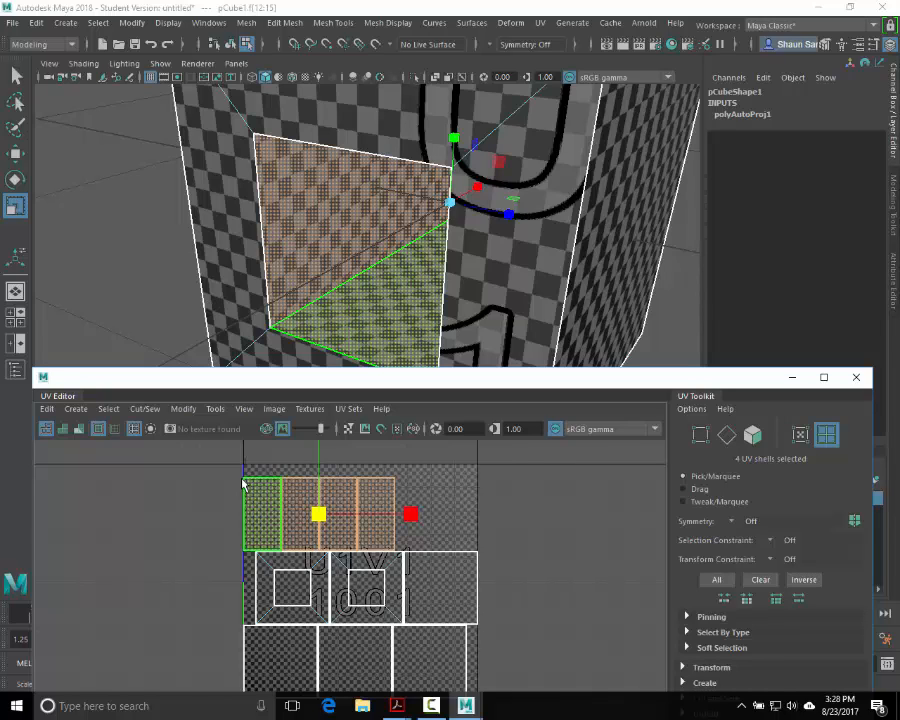
# Step: Move the UV Editor window up to expose the full layout and deselect the four inner-wall shells
pyautogui.moveTo(352, 368); pyautogui.dragTo(354, 208)
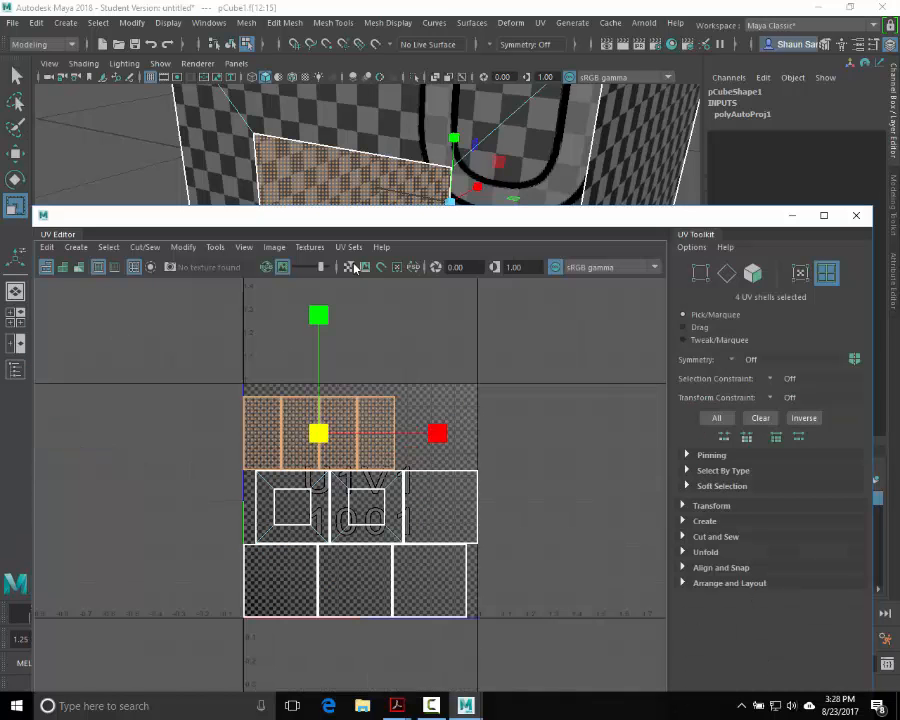
pyautogui.keyDown('alt'); pyautogui.moveTo(374, 409); pyautogui.dragTo(434, 326, button='middle'); pyautogui.keyUp('alt')
pyautogui.scroll(3, 430, 322)
pyautogui.keyDown('alt'); pyautogui.moveTo(378, 298); pyautogui.dragTo(358, 409, button='middle'); pyautogui.keyUp('alt')
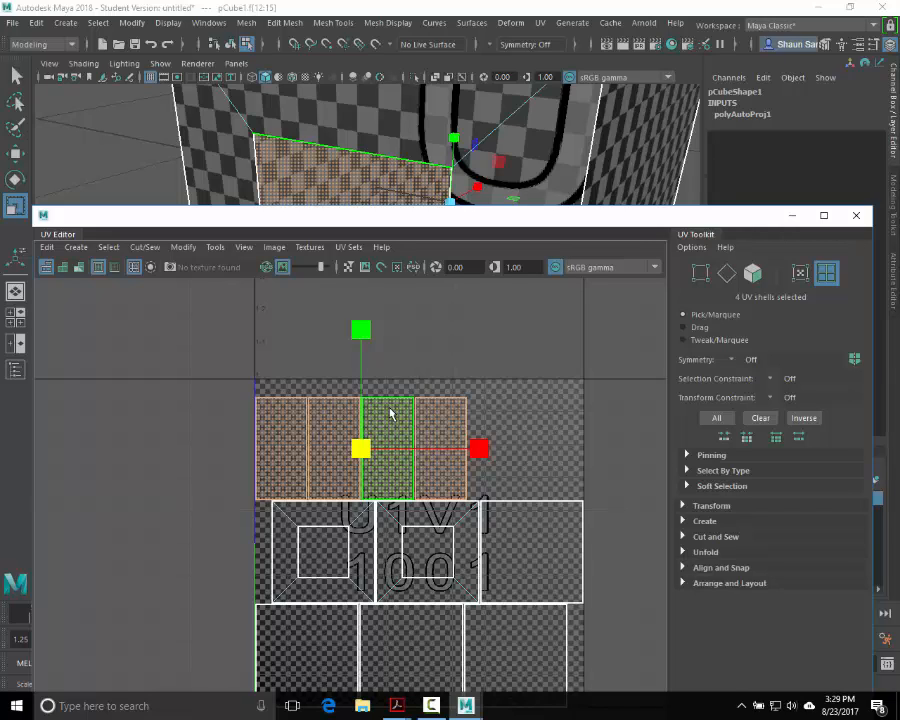
pyautogui.click(308, 328)
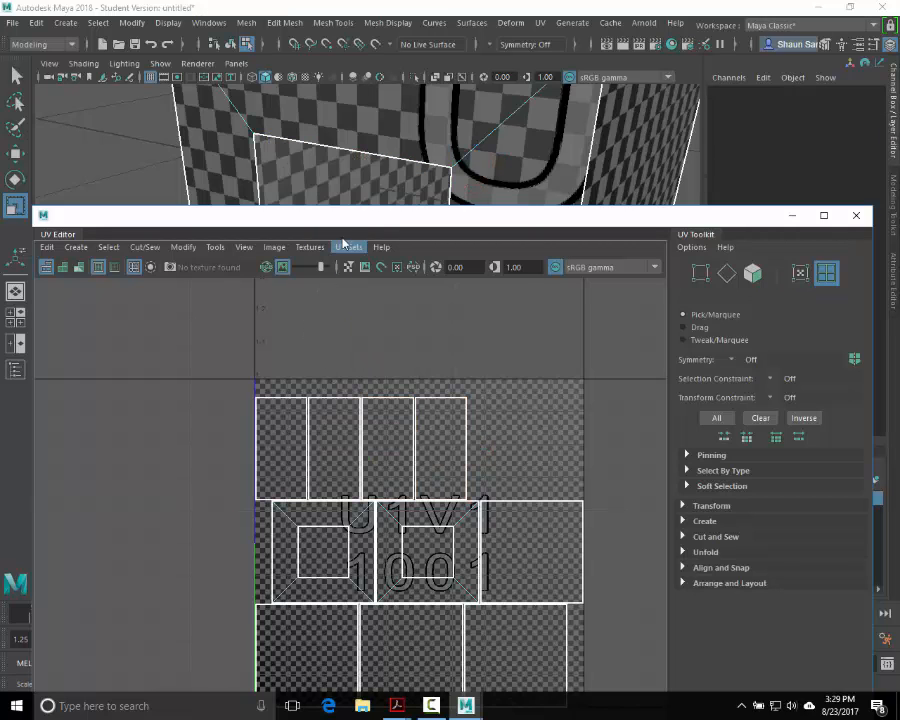
# Step: Select the first two inner-wall shells, as shells and as faces, and examine where they adjoin inside the cube's opening
pyautogui.keyDown('alt'); pyautogui.moveTo(262, 426); pyautogui.dragTo(499, 455, button='right'); pyautogui.keyUp('alt')
pyautogui.keyDown('alt'); pyautogui.moveTo(499, 455); pyautogui.dragTo(345, 439, button='middle'); pyautogui.keyUp('alt')
pyautogui.keyDown('alt'); pyautogui.moveTo(345, 439); pyautogui.dragTo(496, 452, button='right'); pyautogui.keyUp('alt')
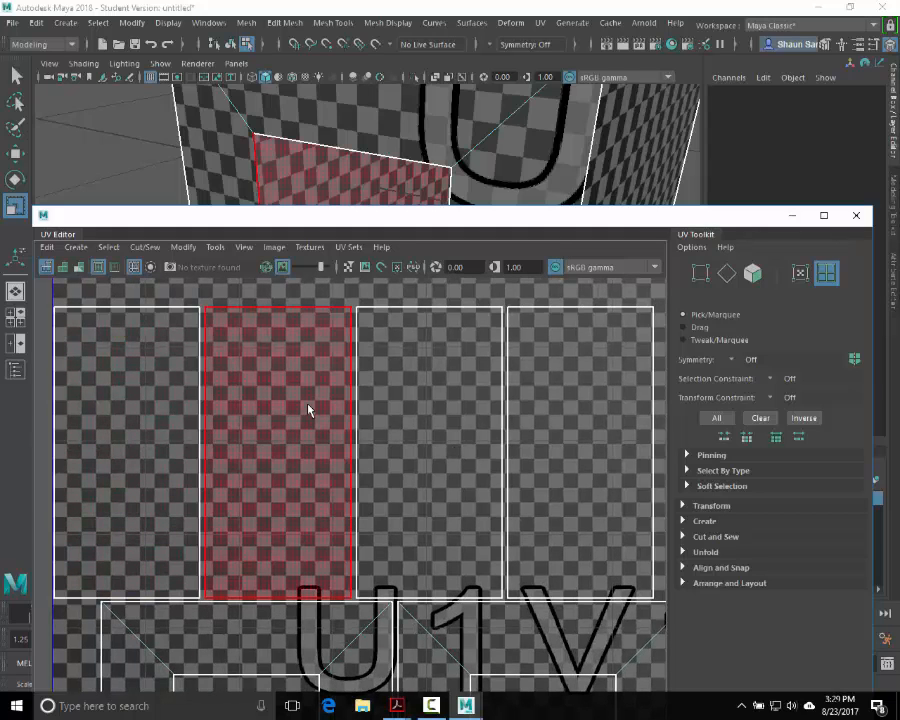
pyautogui.click(167, 412)
pyautogui.keyDown('shift'); pyautogui.click(230, 412); pyautogui.keyUp('shift')
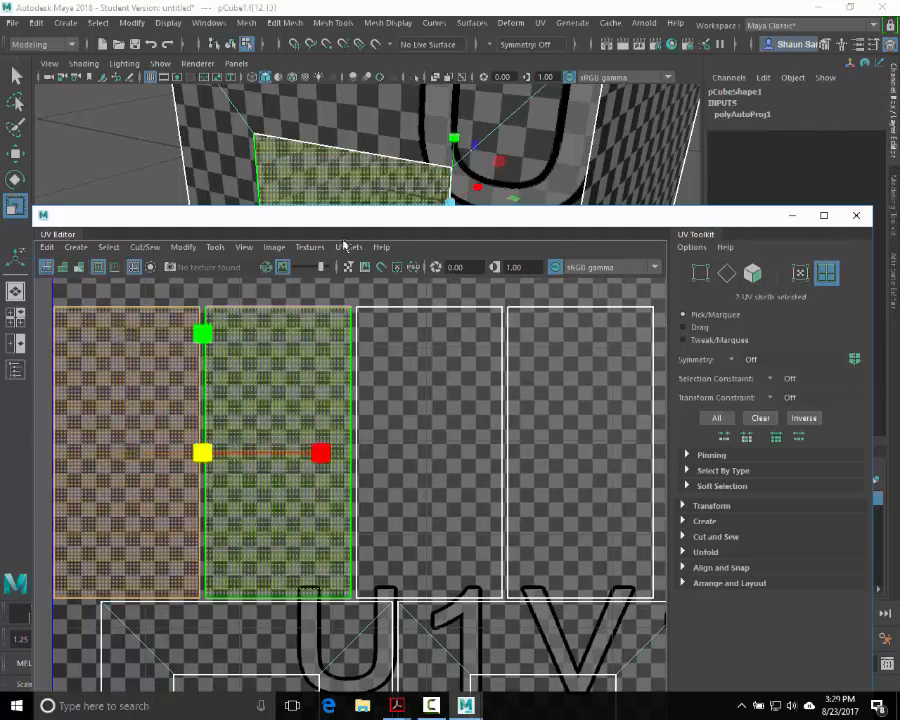
pyautogui.keyDown('alt'); pyautogui.moveTo(375, 165); pyautogui.dragTo(384, 102); pyautogui.keyUp('alt')
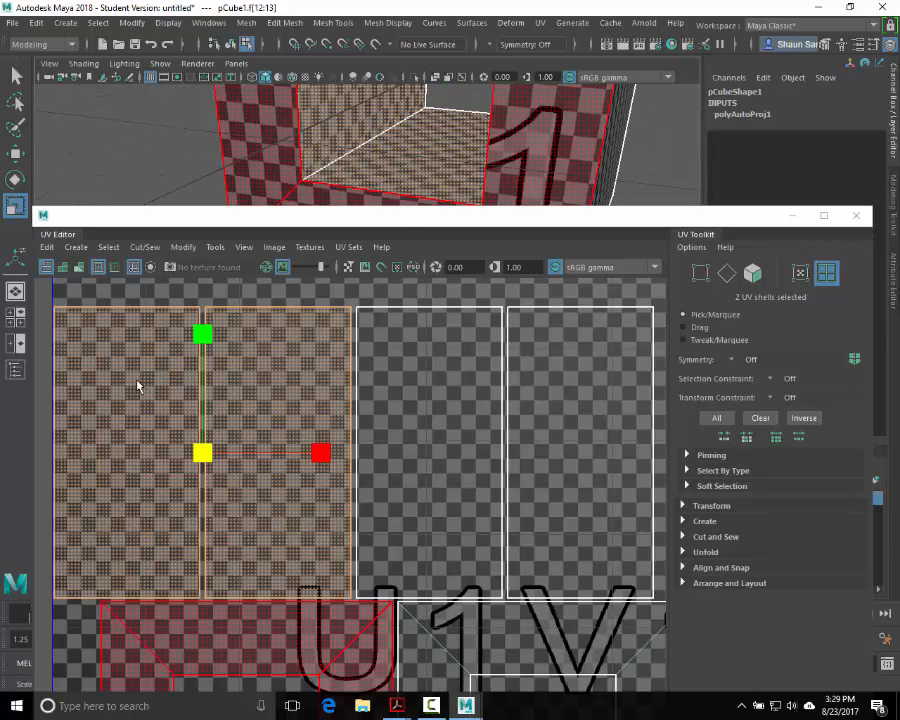
pyautogui.moveTo(143, 341); pyautogui.dragTo(150, 372, button='right')
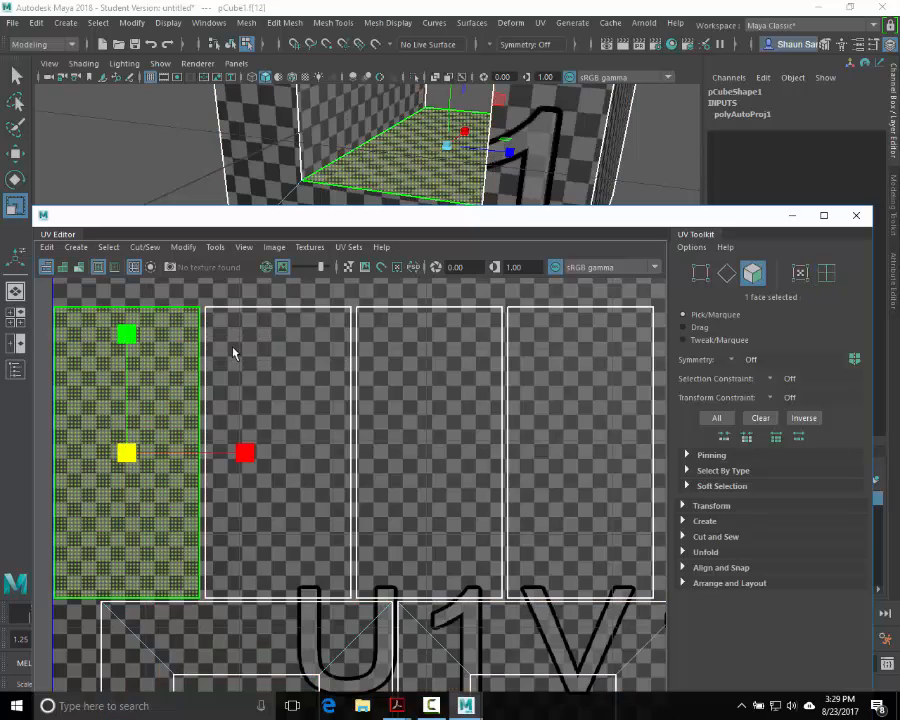
pyautogui.keyDown('shift'); pyautogui.click(258, 350); pyautogui.keyUp('shift')
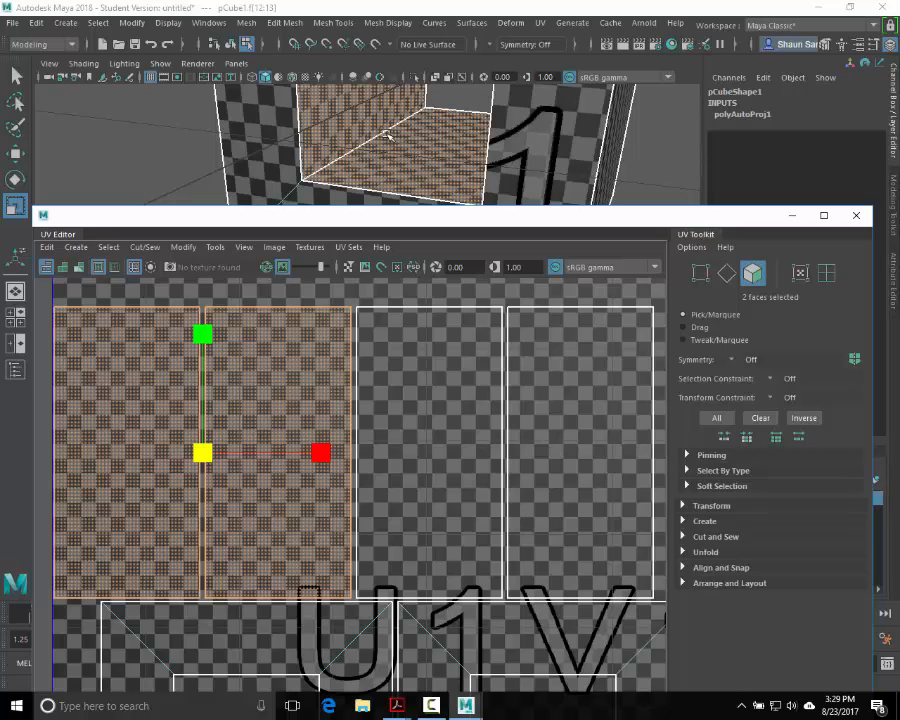
# Step: Join the third and fourth inner-wall shells along their shared edge with Move and Sew
pyautogui.keyDown('alt'); pyautogui.moveTo(226, 390); pyautogui.dragTo(318, 405, button='middle'); pyautogui.keyUp('alt')
pyautogui.keyDown('alt'); pyautogui.moveTo(318, 405); pyautogui.dragTo(321, 281, button='right'); pyautogui.keyUp('alt')
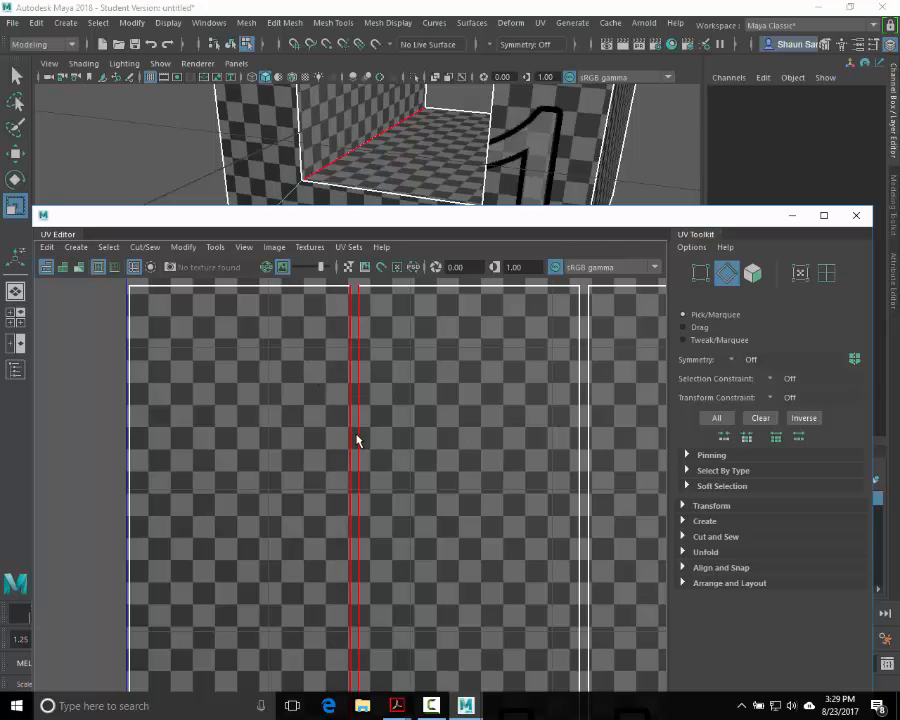
pyautogui.keyDown('alt'); pyautogui.moveTo(404, 452); pyautogui.dragTo(367, 448, button='right'); pyautogui.keyUp('alt')
pyautogui.keyDown('alt'); pyautogui.moveTo(408, 446); pyautogui.dragTo(279, 403, button='middle'); pyautogui.keyUp('alt')
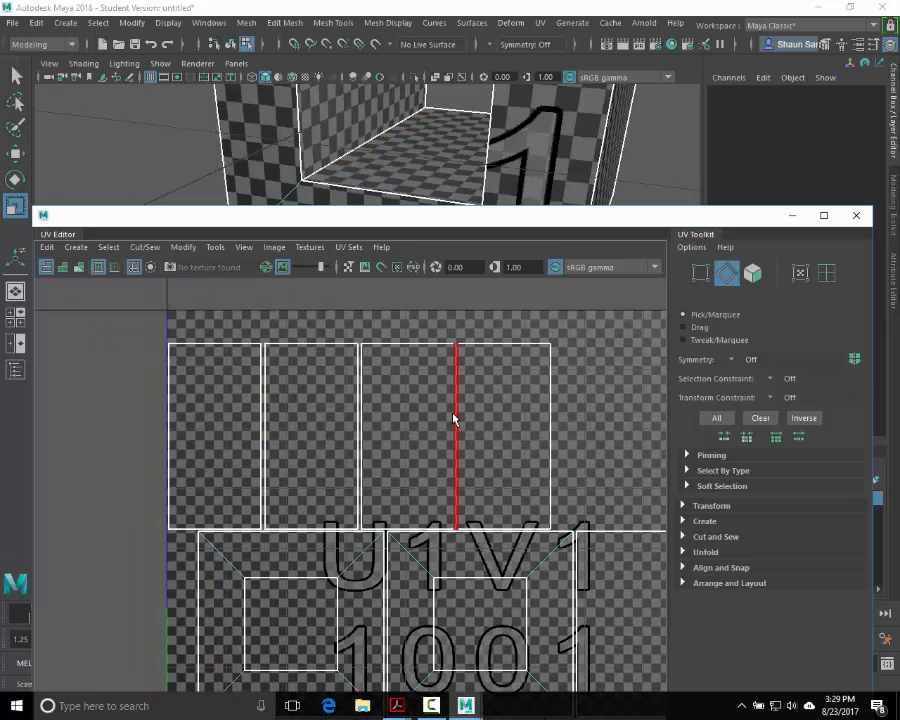
pyautogui.click(296, 427)
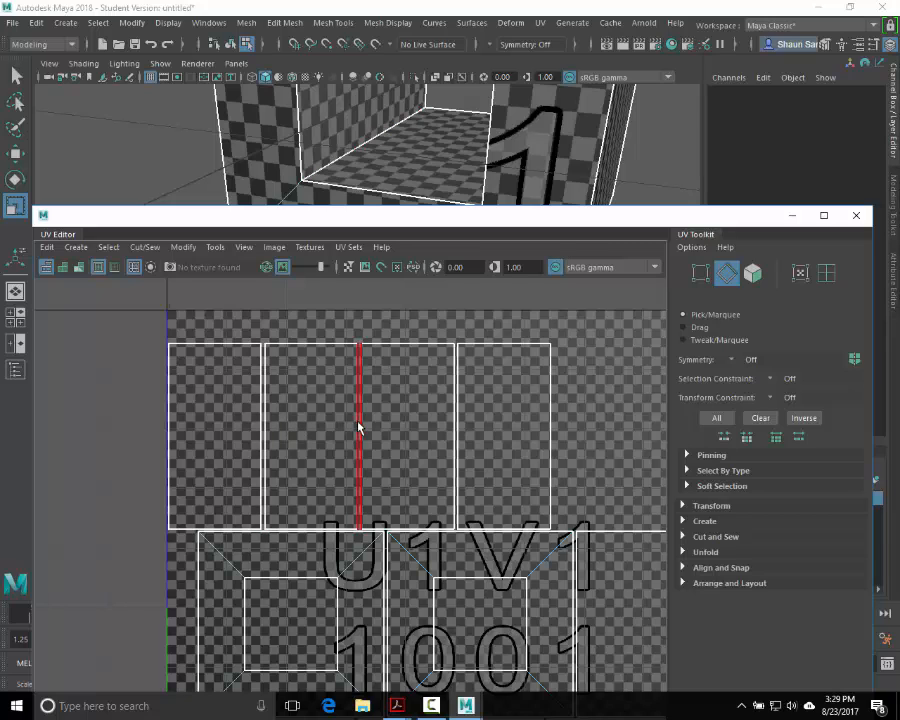
pyautogui.keyDown('ctrl'); pyautogui.click(436, 428); pyautogui.keyUp('ctrl')
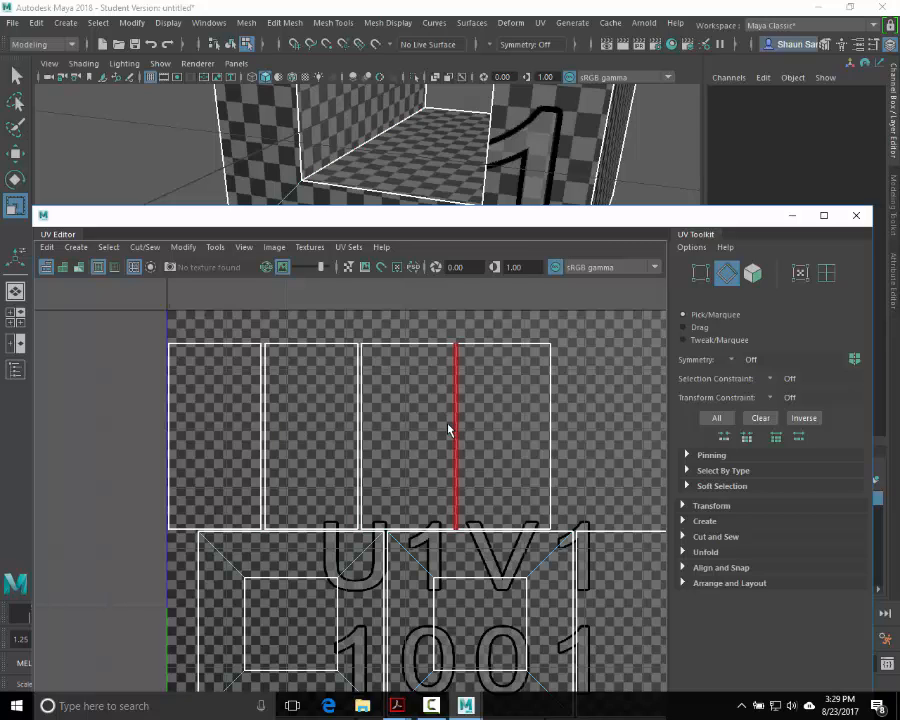
pyautogui.click(455, 432)
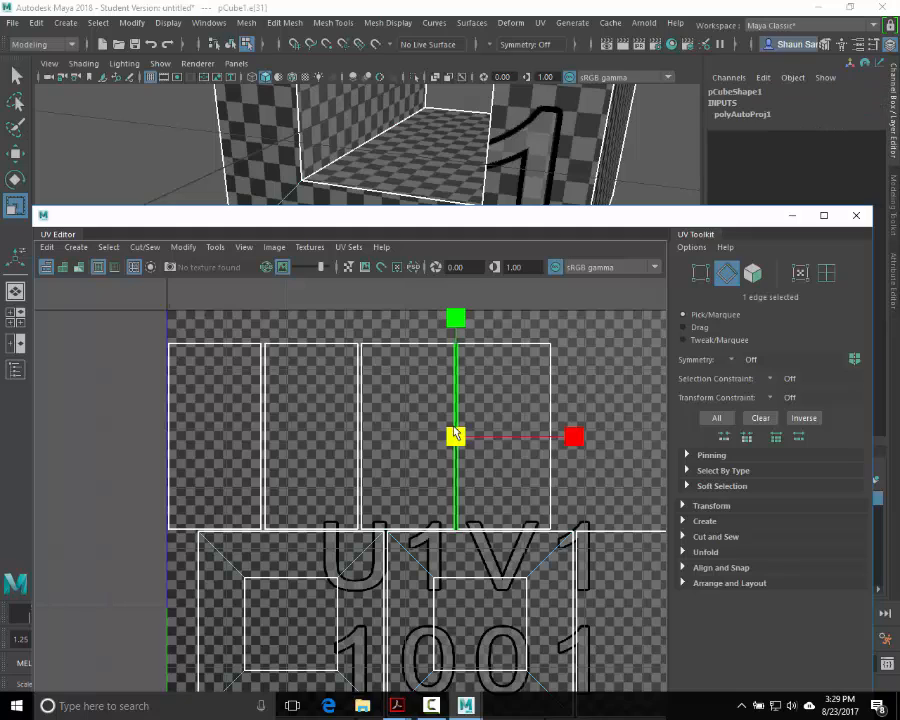
pyautogui.click(150, 250)
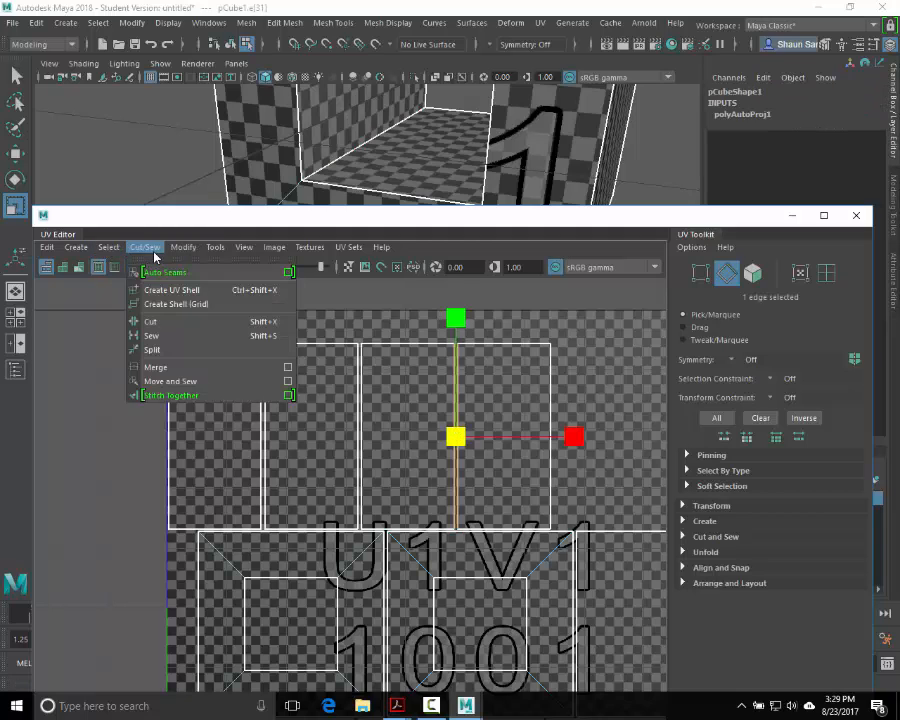
pyautogui.click(207, 385)
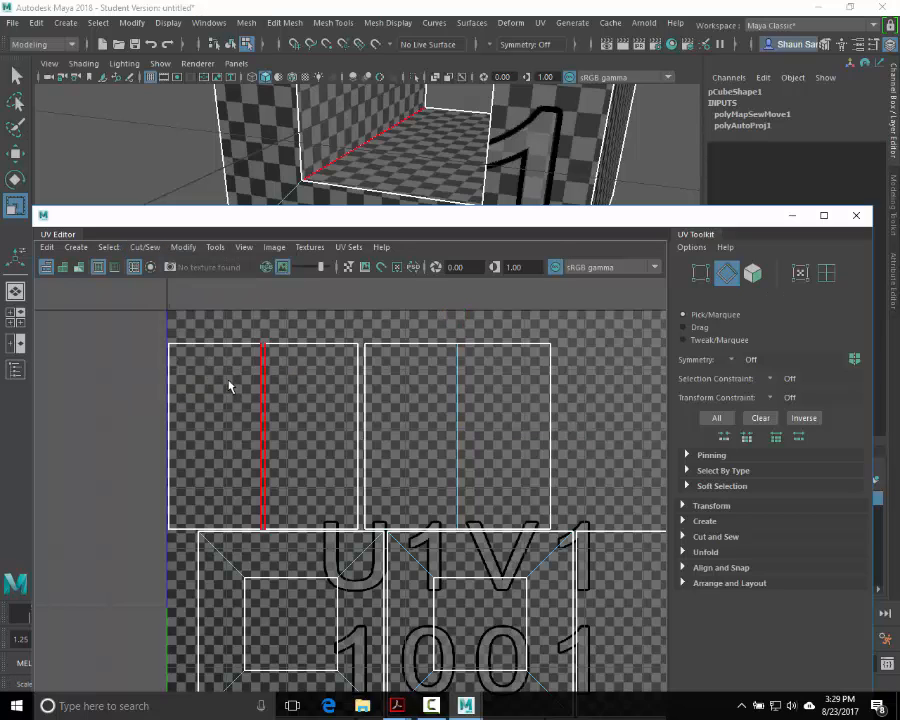
# Step: Join the second inner-wall shell to the sewn pair along their shared edge with Move and Sew
pyautogui.click(315, 393)
pyautogui.keyDown('alt'); pyautogui.moveTo(315, 393); pyautogui.dragTo(850, 430, button='right'); pyautogui.keyUp('alt')
pyautogui.keyDown('alt'); pyautogui.moveTo(573, 422); pyautogui.dragTo(560, 406, button='middle'); pyautogui.keyUp('alt')
pyautogui.click(570, 416)
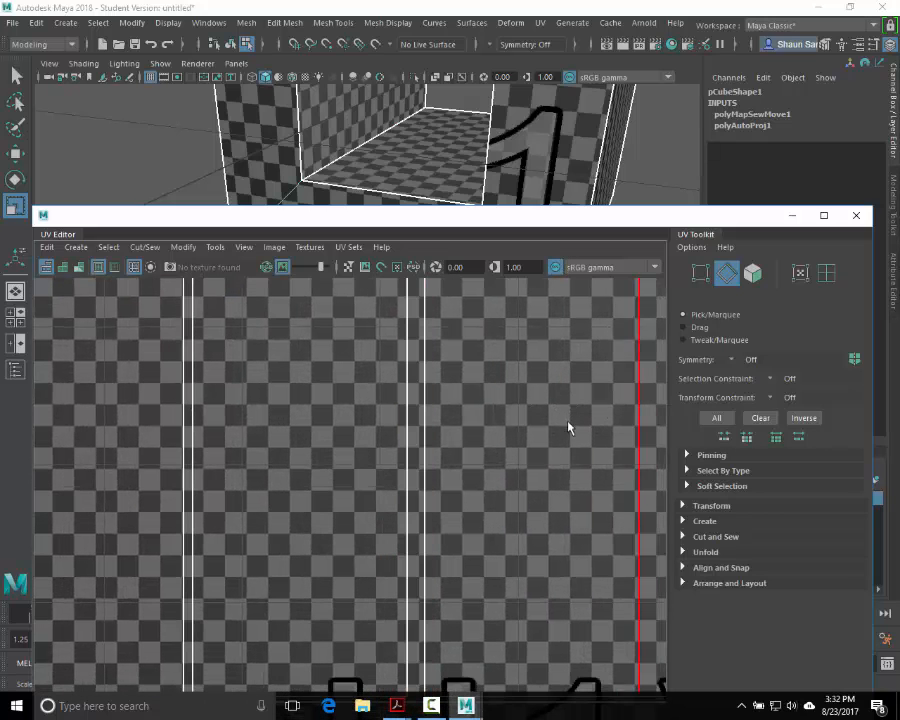
pyautogui.keyDown('alt'); pyautogui.moveTo(570, 424); pyautogui.dragTo(303, 392, button='right'); pyautogui.keyUp('alt')
pyautogui.keyDown('alt'); pyautogui.moveTo(303, 392); pyautogui.dragTo(366, 385, button='middle'); pyautogui.keyUp('alt')
pyautogui.click(472, 396)
pyautogui.click(145, 247)
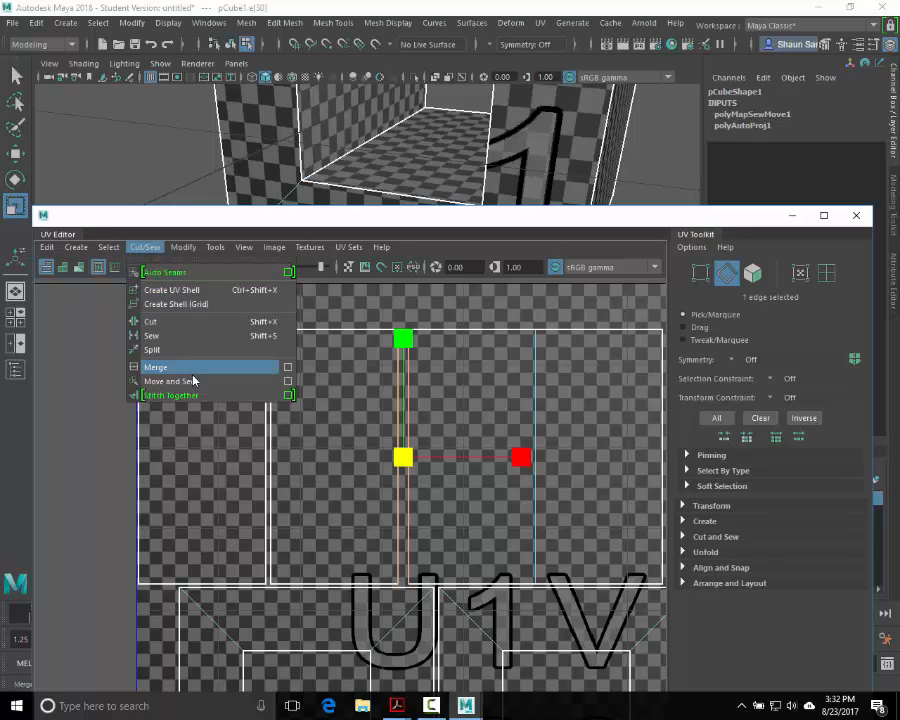
pyautogui.click(193, 378)
# Step: Attach the first inner-wall shell to the sewn strip with Move and Sew
pyautogui.click(272, 398)
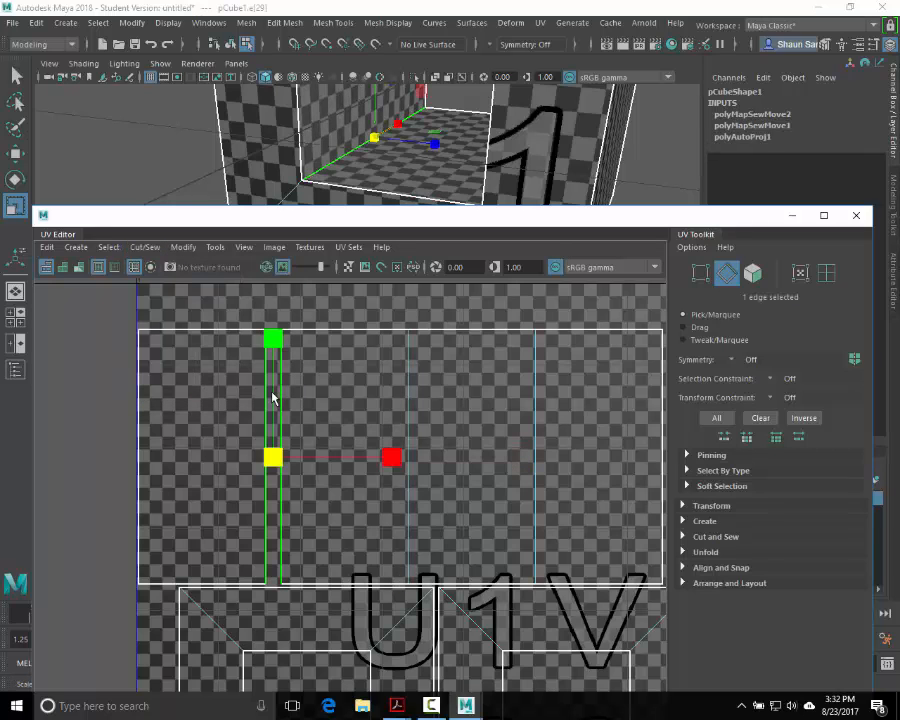
pyautogui.click(145, 247)
pyautogui.click(187, 381)
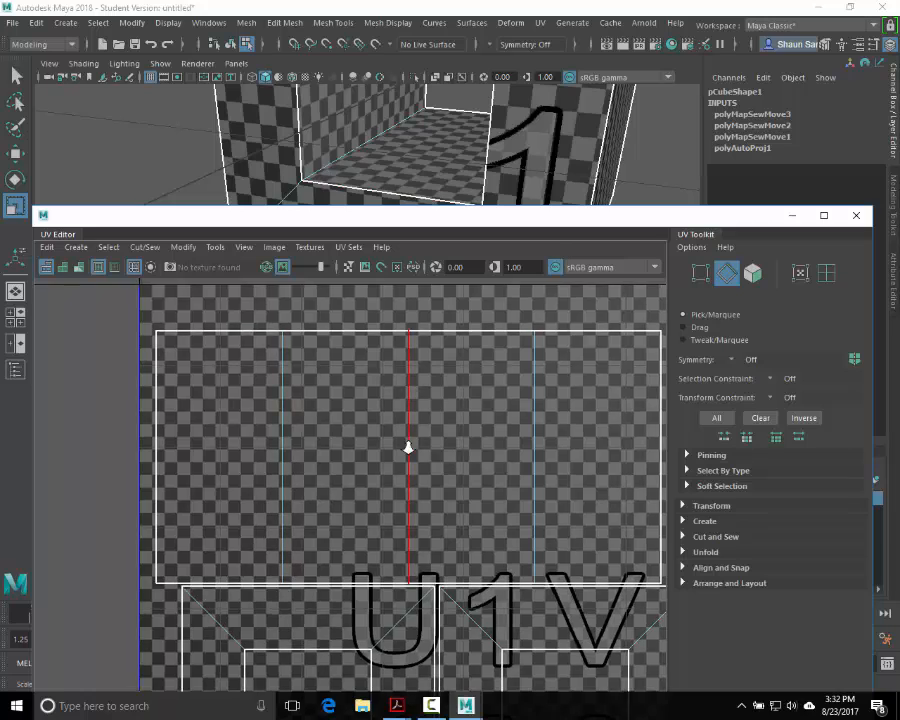
# Step: Examine the inner and end edges of the sewn inner-wall strip and its place in the UV layout
pyautogui.scroll(-2, 398, 440)
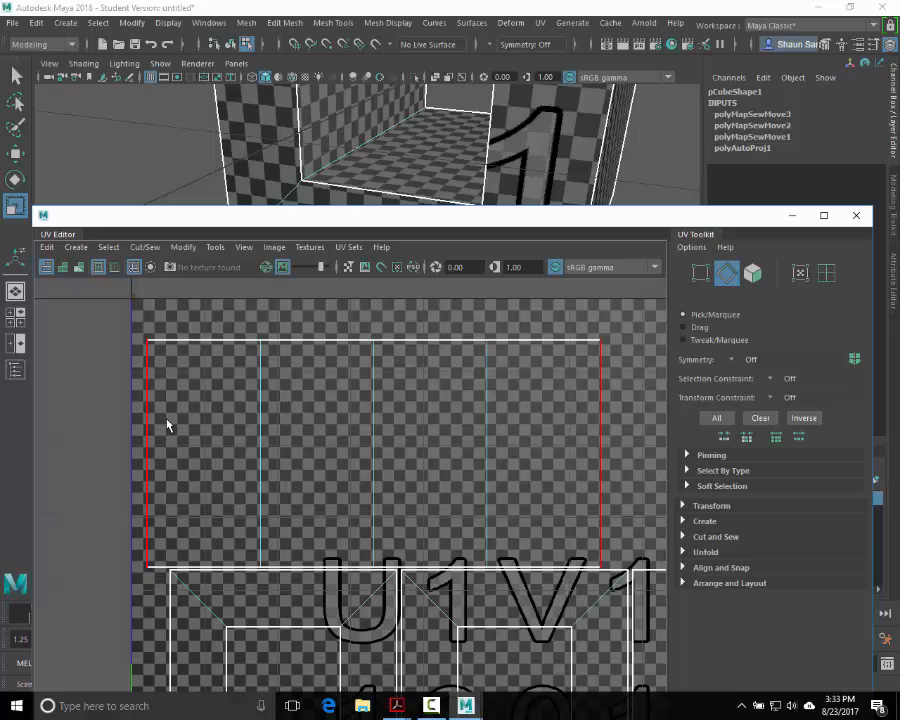
pyautogui.click(374, 429)
pyautogui.click(486, 427)
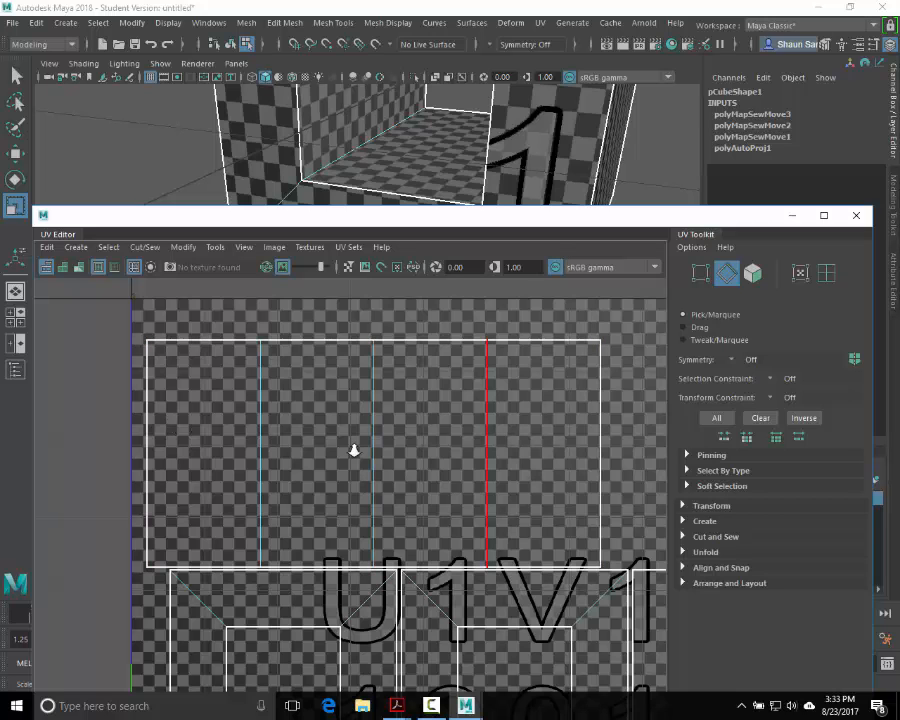
pyautogui.keyDown('alt'); pyautogui.moveTo(354, 450); pyautogui.dragTo(333, 482, button='right'); pyautogui.keyUp('alt')
pyautogui.keyDown('alt'); pyautogui.moveTo(333, 482); pyautogui.dragTo(370, 470, button='middle'); pyautogui.keyUp('alt')
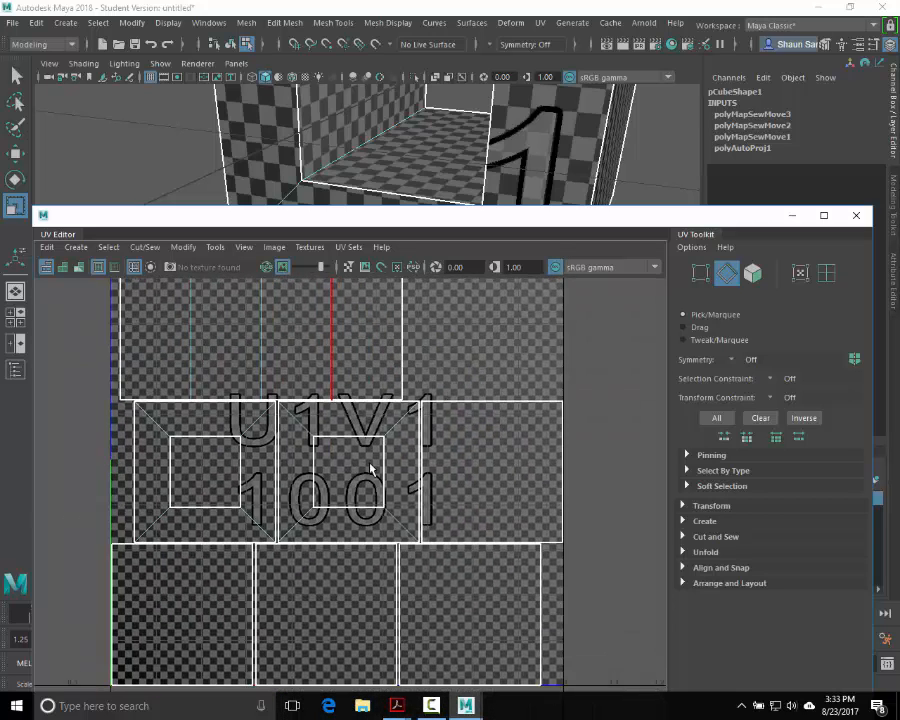
pyautogui.keyDown('alt'); pyautogui.moveTo(370, 470); pyautogui.dragTo(412, 401, button='right'); pyautogui.keyUp('alt')
pyautogui.click(504, 366)
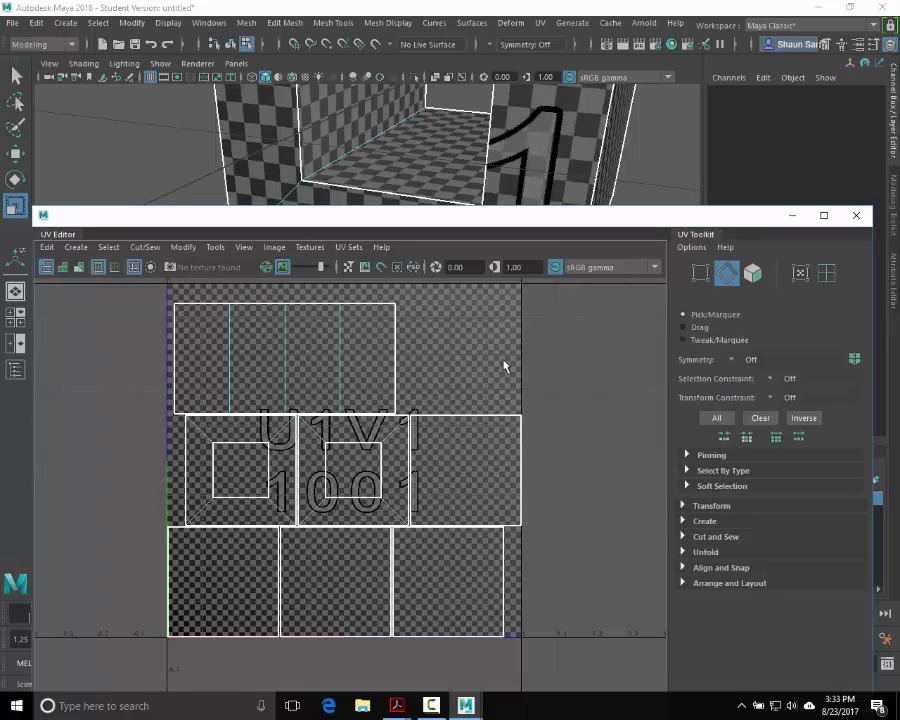
# Step: Examine the borders of the square and framed outer shells to find which edges belong together on the cube
pyautogui.click(498, 446)
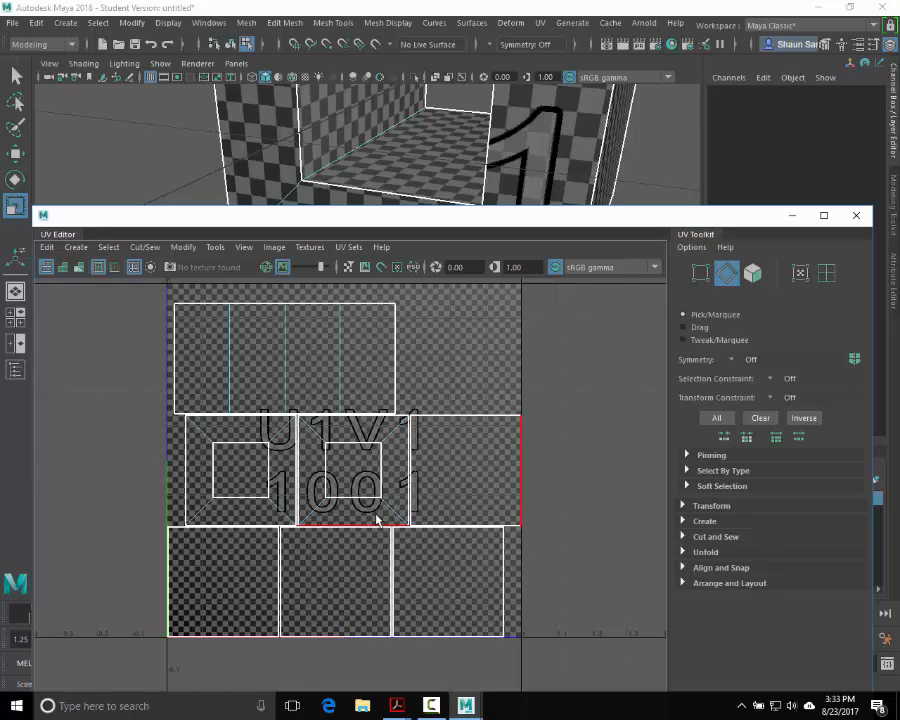
pyautogui.click(496, 576)
pyautogui.click(510, 450)
pyautogui.click(434, 426)
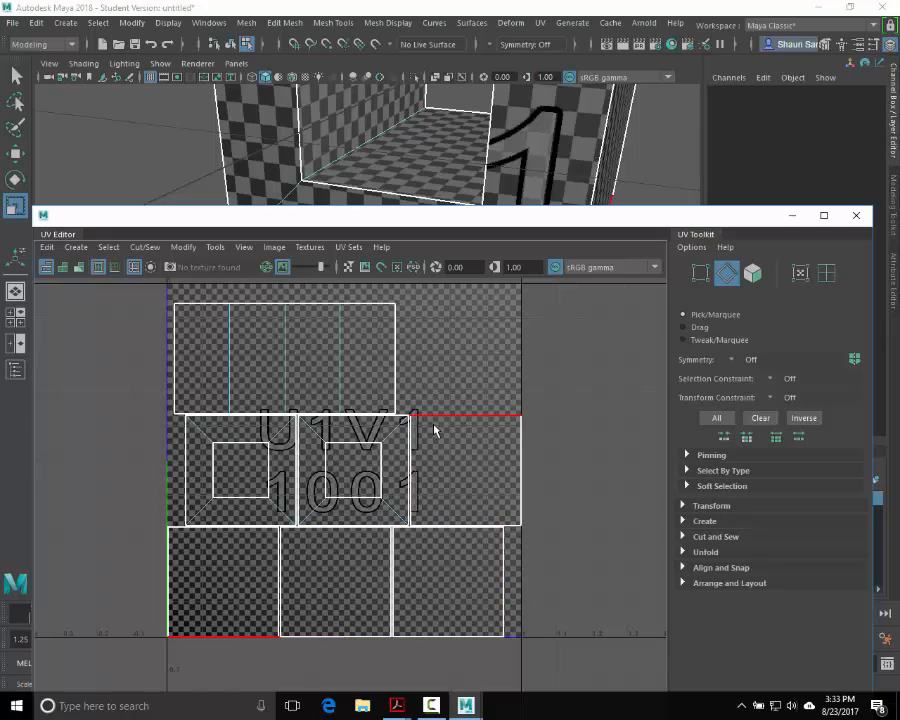
pyautogui.click(340, 426)
pyautogui.click(262, 422)
pyautogui.click(190, 470)
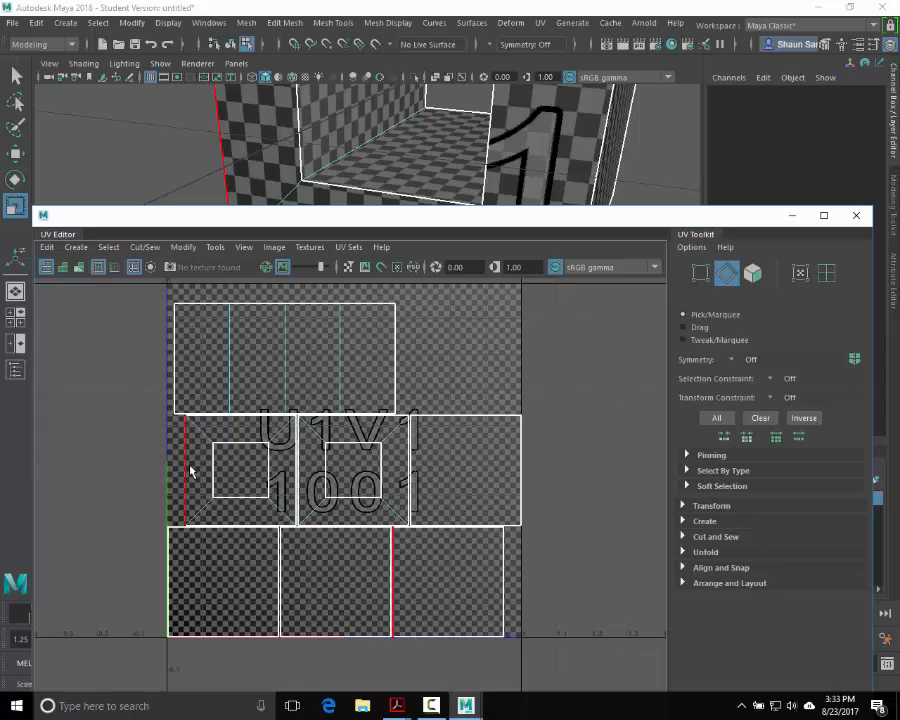
pyautogui.click(184, 572)
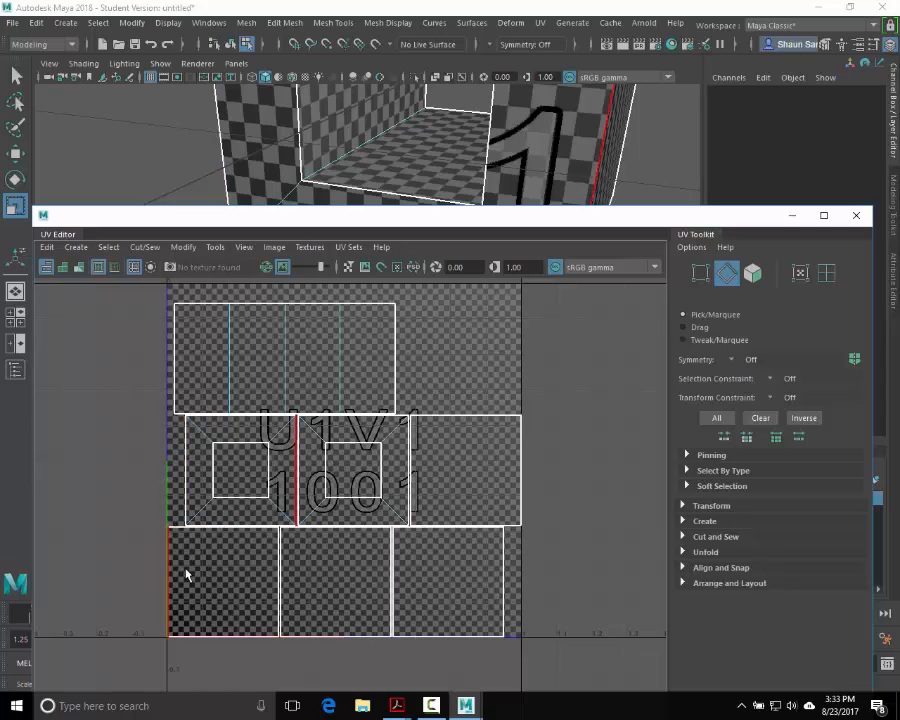
# Step: Hide the UV Editor's background texture, and Move and Sew the first lower-row square shell onto the first framed shell
pyautogui.click(174, 578)
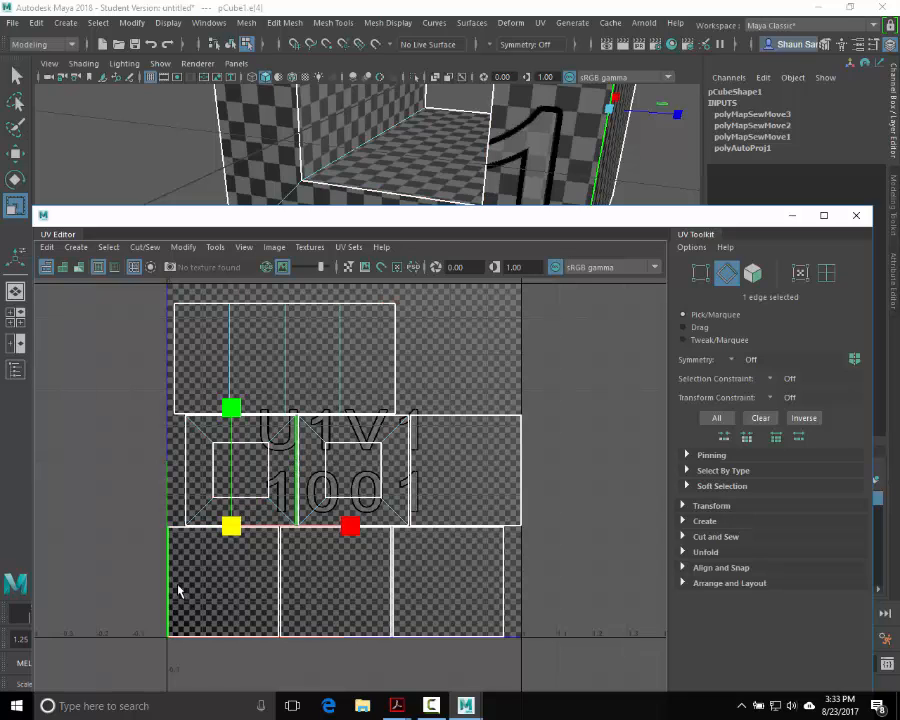
pyautogui.click(274, 247)
pyautogui.click(283, 273)
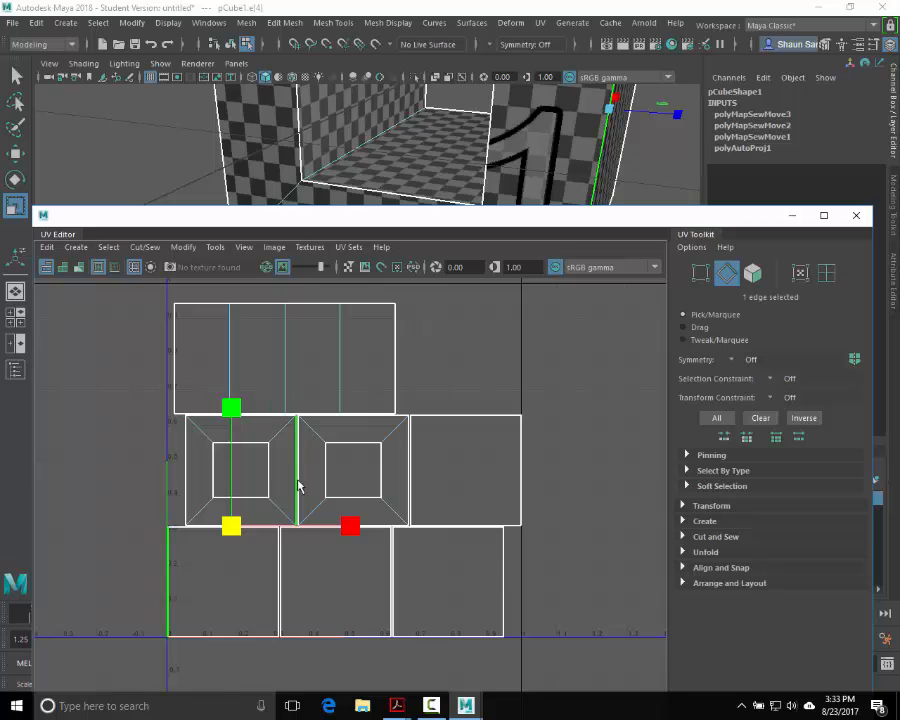
pyautogui.keyDown('alt'); pyautogui.moveTo(297, 484); pyautogui.dragTo(418, 444, button='middle'); pyautogui.keyUp('alt')
pyautogui.keyDown('shift'); pyautogui.moveTo(270, 512); pyautogui.dragTo(266, 468, button='right'); pyautogui.keyUp('shift')
# Step: Move the separate framed shell and the joined frame-and-square shell apart, into the space left of the 0–1 UV tile
pyautogui.moveTo(452, 470); pyautogui.dragTo(420, 420, button='right')
pyautogui.click(459, 481)
pyautogui.press('w')
pyautogui.moveTo(459, 477); pyautogui.dragTo(117, 518, button='middle')
pyautogui.click(362, 446)
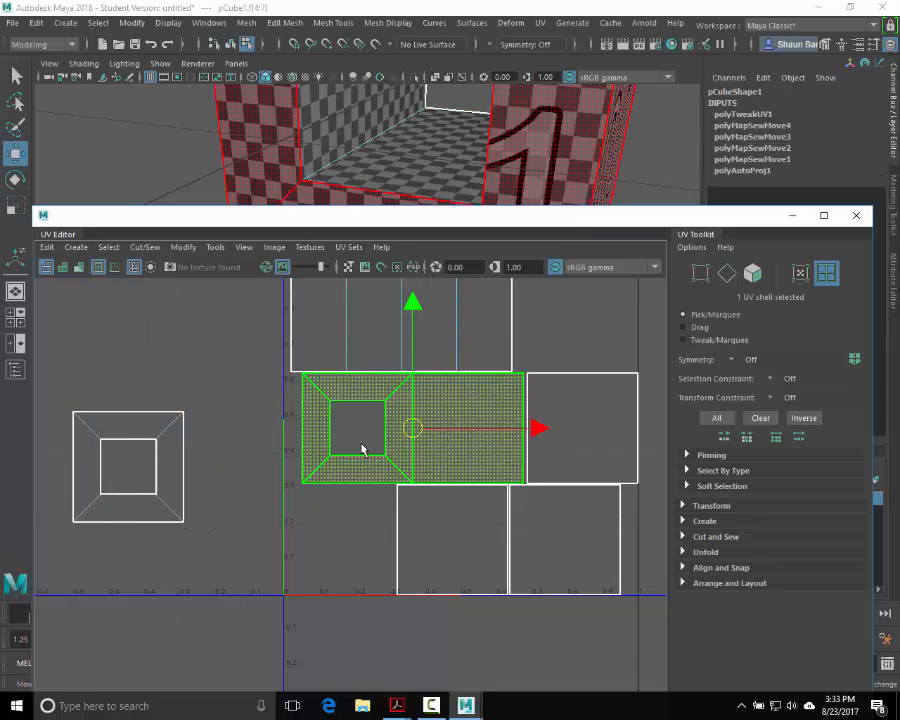
pyautogui.moveTo(362, 446); pyautogui.dragTo(149, 630, button='middle')
# Step: Move and Sew the next lower-row square shell onto the upper edge of the joined framed shell
pyautogui.moveTo(340, 508); pyautogui.dragTo(342, 470, button='right')
pyautogui.click(398, 526)
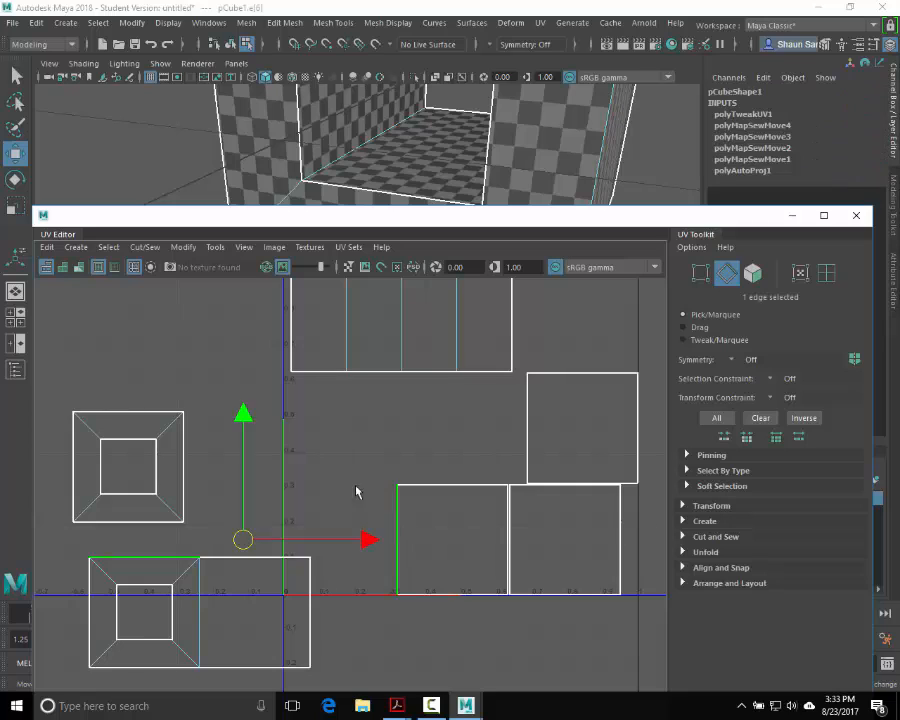
pyautogui.keyDown('shift'); pyautogui.moveTo(300, 436); pyautogui.dragTo(298, 404, button='right'); pyautogui.keyUp('shift')
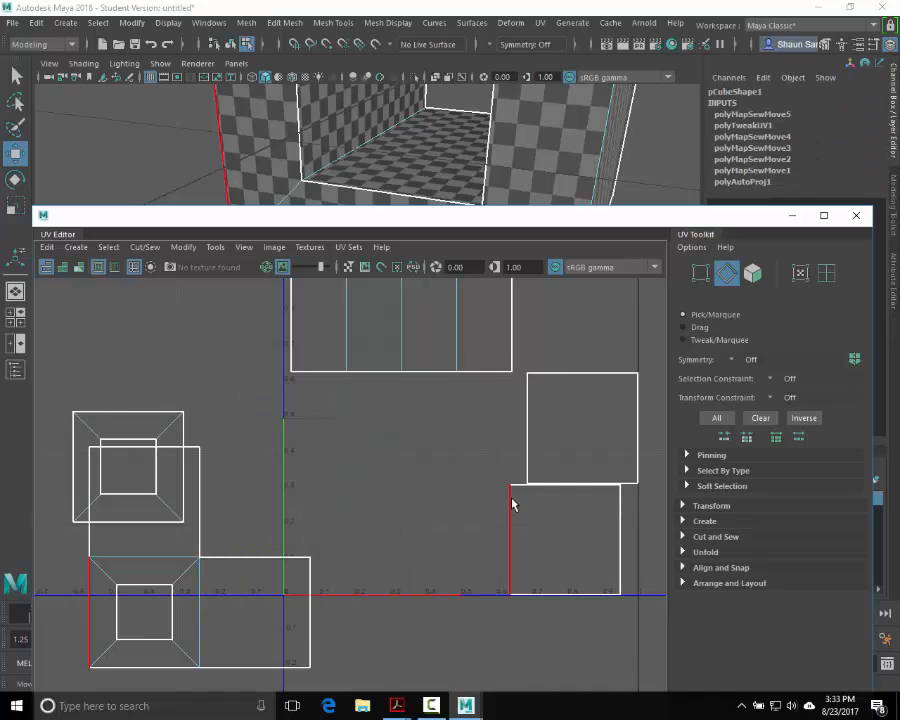
# Step: Move and Sew the second-to-last plain square onto the joined shell's free side, and the second framed shell onto the opposite end
pyautogui.click(512, 504)
pyautogui.press('g')
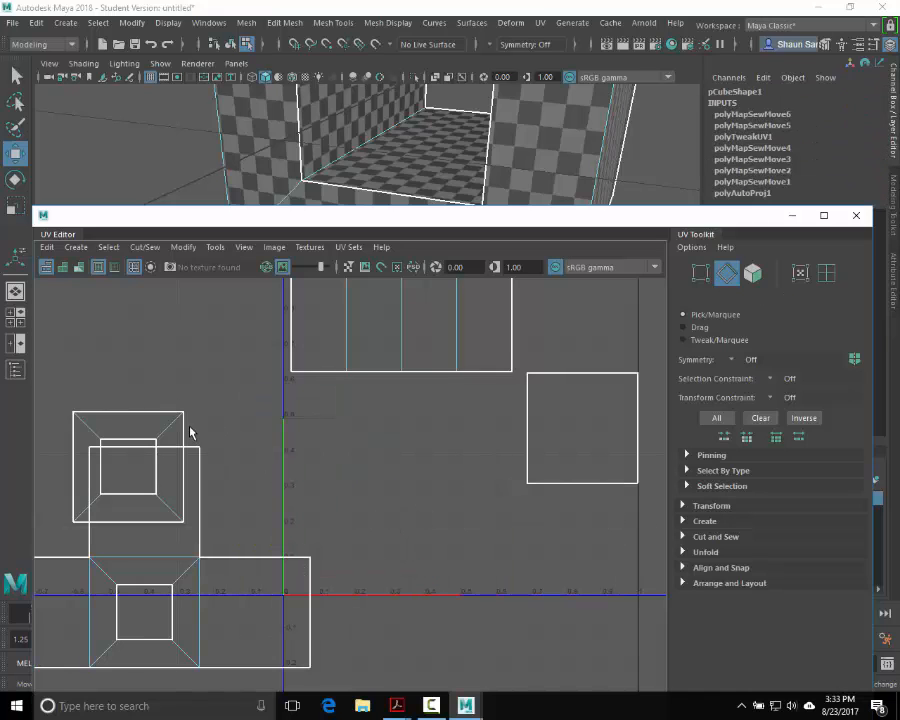
pyautogui.keyDown('alt'); pyautogui.moveTo(295, 439); pyautogui.dragTo(419, 369, button='middle'); pyautogui.keyUp('alt')
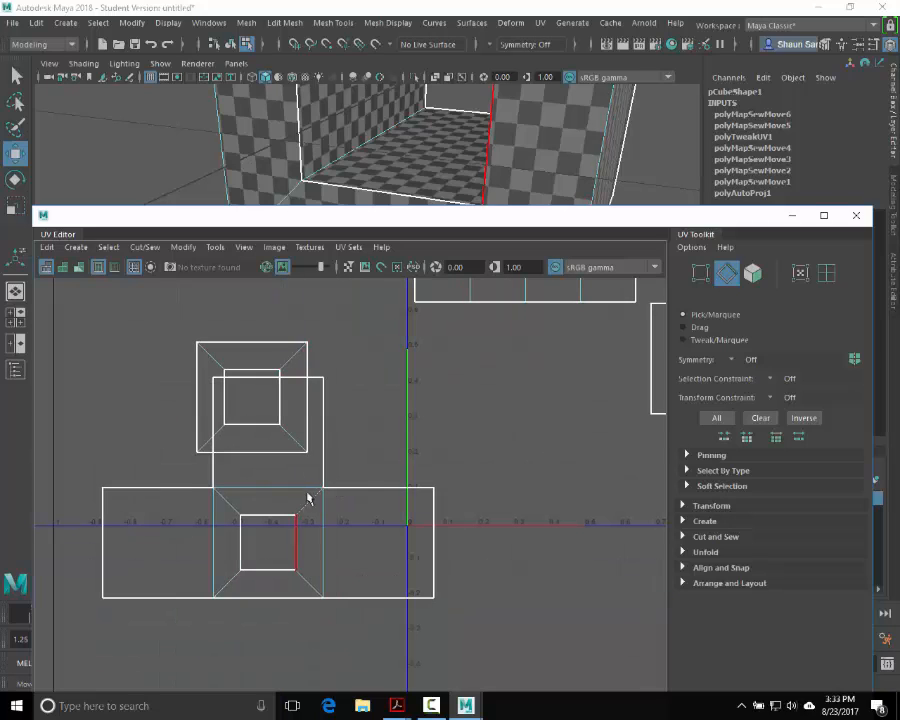
pyautogui.click(440, 535)
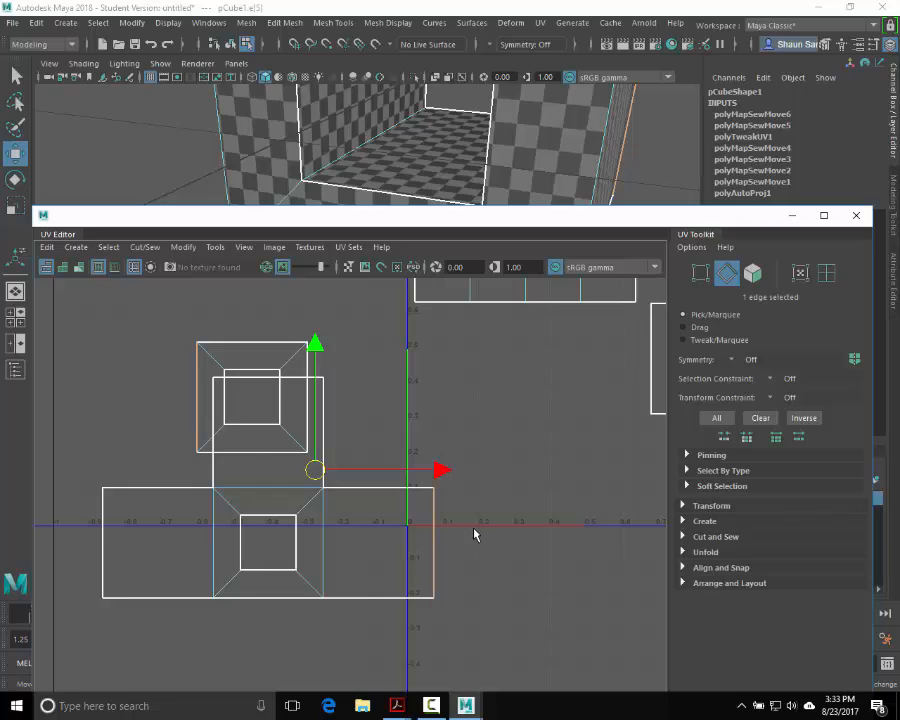
pyautogui.press('g')
# Step: Move and Sew the last plain square shell onto the lower edge of the first framed shell
pyautogui.keyDown('alt'); pyautogui.moveTo(553, 449); pyautogui.dragTo(445, 495, button='middle'); pyautogui.keyUp('alt')
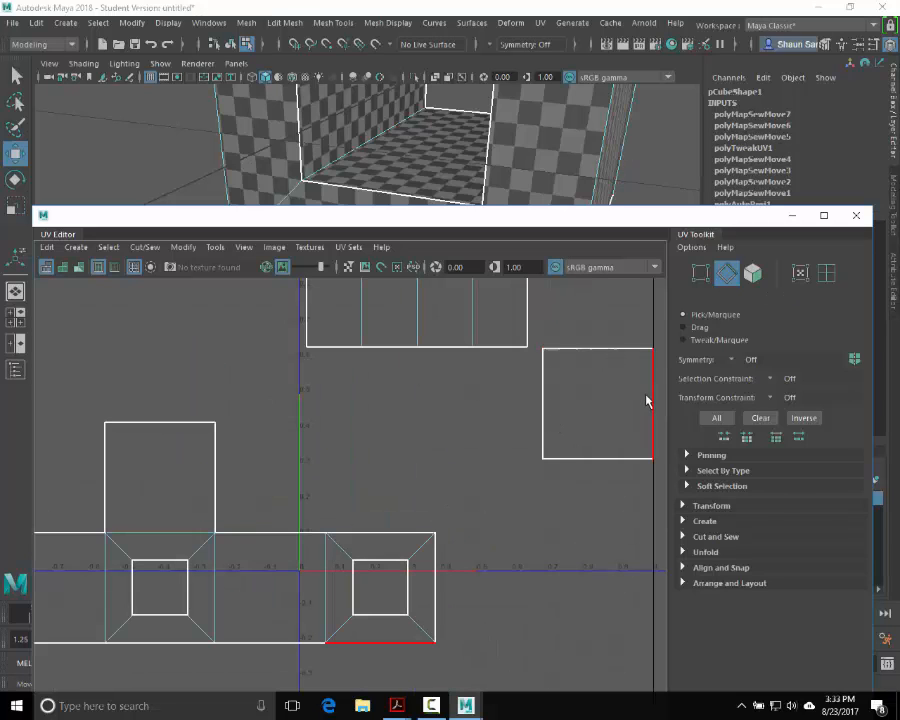
pyautogui.click(542, 399)
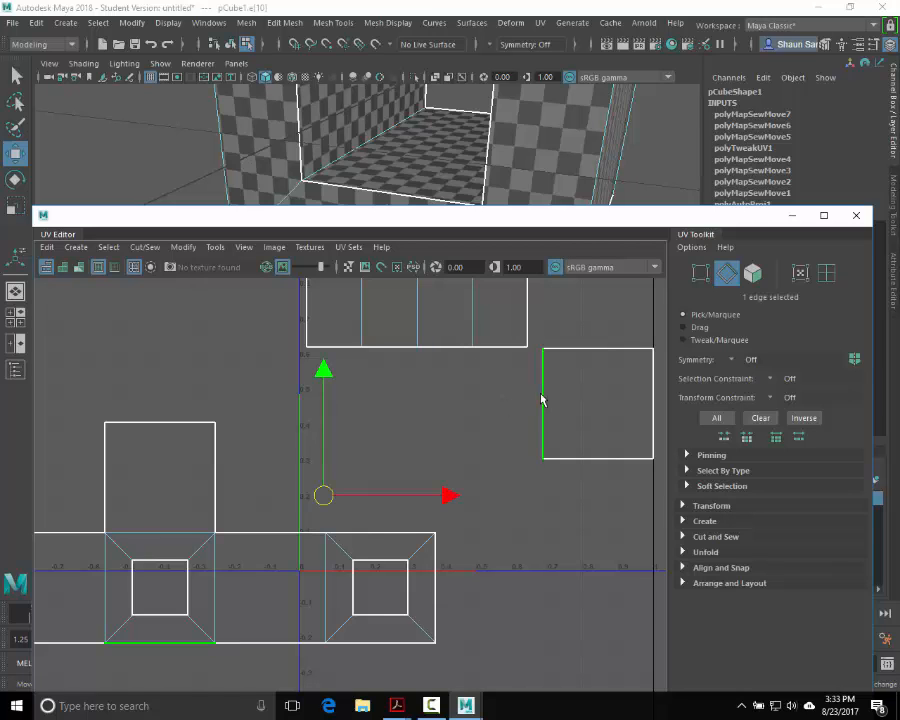
pyautogui.press('g')
# Step: Move the whole joined cross-shaped outer shell over the 0–1 UV tile
pyautogui.keyDown('alt'); pyautogui.moveTo(480, 482); pyautogui.dragTo(262, 488, button='right'); pyautogui.keyUp('alt')
pyautogui.keyDown('alt'); pyautogui.moveTo(262, 488); pyautogui.dragTo(358, 440, button='middle'); pyautogui.keyUp('alt')
pyautogui.moveTo(358, 442); pyautogui.dragTo(251, 432, button='right')
pyautogui.click(413, 533)
pyautogui.moveTo(359, 512); pyautogui.dragTo(569, 390)
pyautogui.keyDown('alt'); pyautogui.moveTo(560, 415); pyautogui.dragTo(363, 542, button='middle'); pyautogui.keyUp('alt')
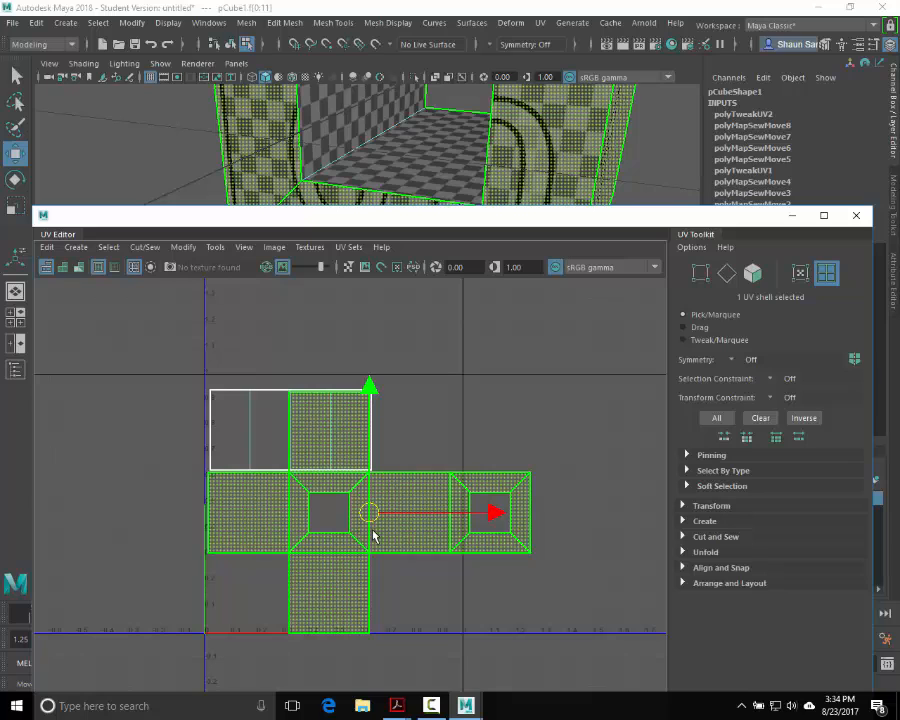
# Step: Undo the cross-shaped shell's move and the sewing of the outer shells until the framed and square shells are separate
pyautogui.hotkey('ctrl', 'z')
pyautogui.hotkey('ctrl', 'z')
pyautogui.hotkey('ctrl', 'z')
pyautogui.hotkey('ctrl', 'z')
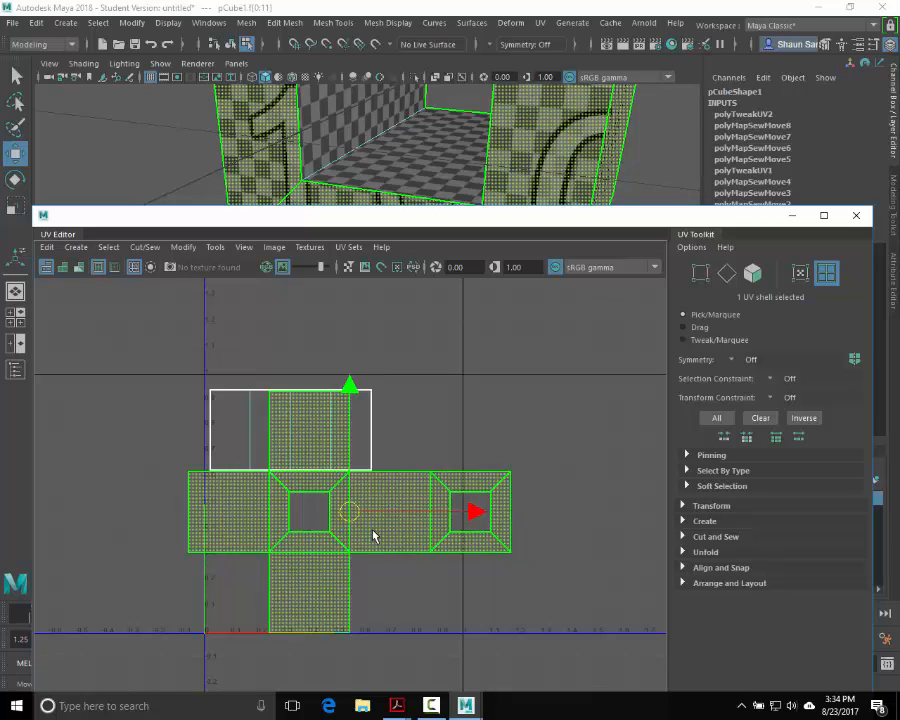
pyautogui.hotkey('ctrl', 'z')
pyautogui.hotkey('ctrl', 'z')
pyautogui.hotkey('ctrl', 'z')
pyautogui.hotkey('ctrl', 'z')
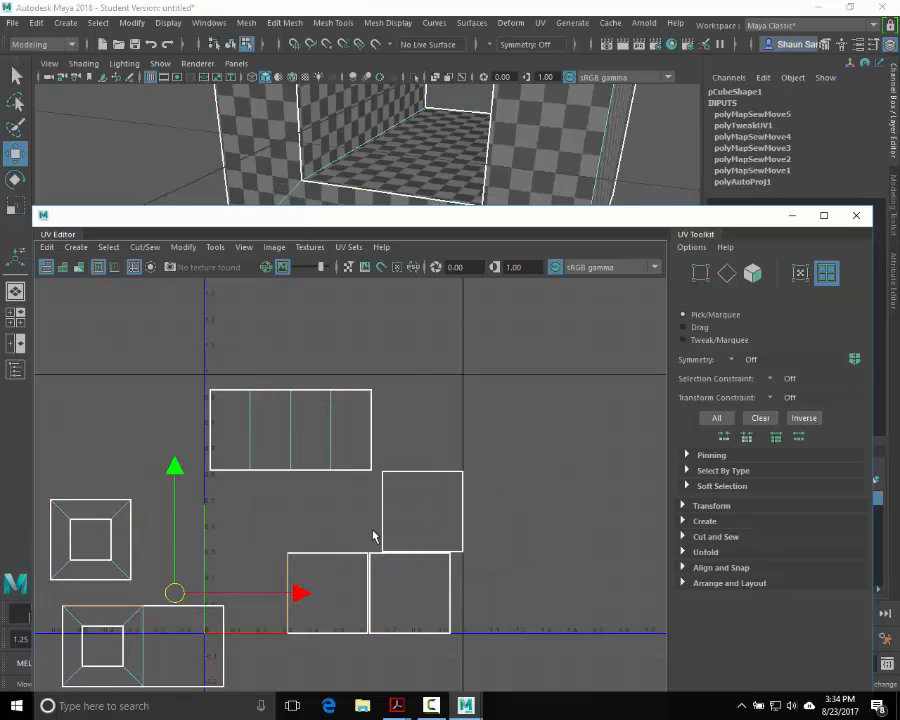
pyautogui.hotkey('ctrl', 'z')
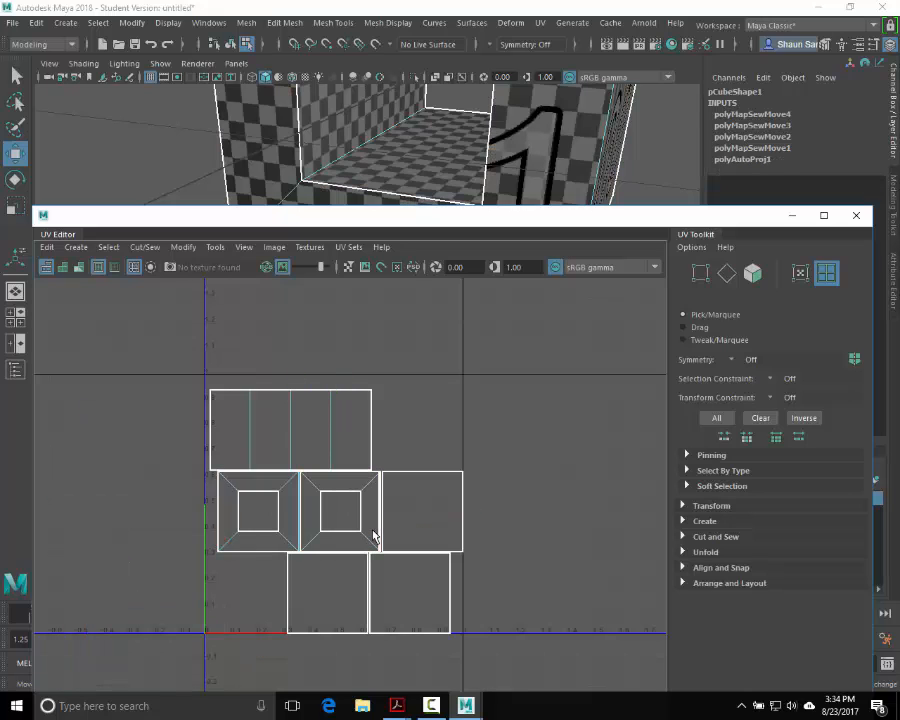
pyautogui.hotkey('ctrl', 'z')
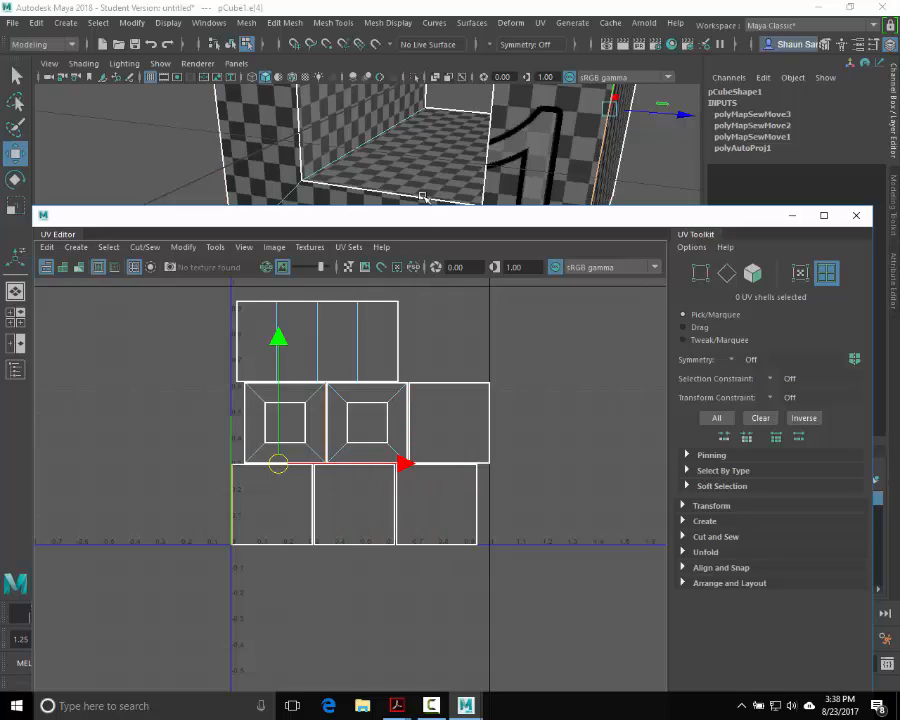
# Step: Apply Automatic UV mapping to the whole cube again
pyautogui.press('F8')
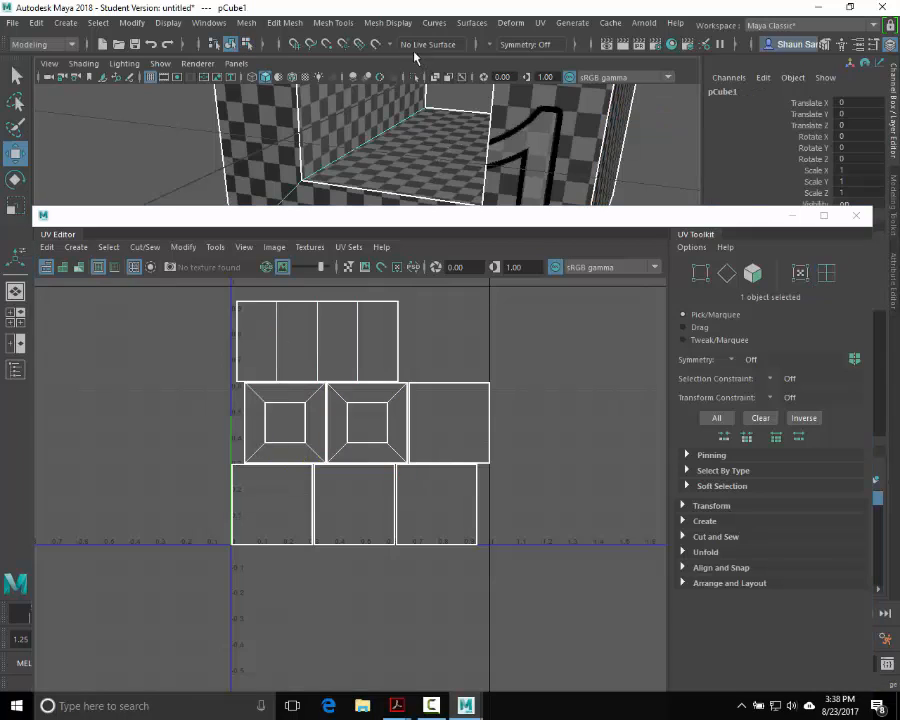
pyautogui.click(540, 22)
pyautogui.click(590, 105)
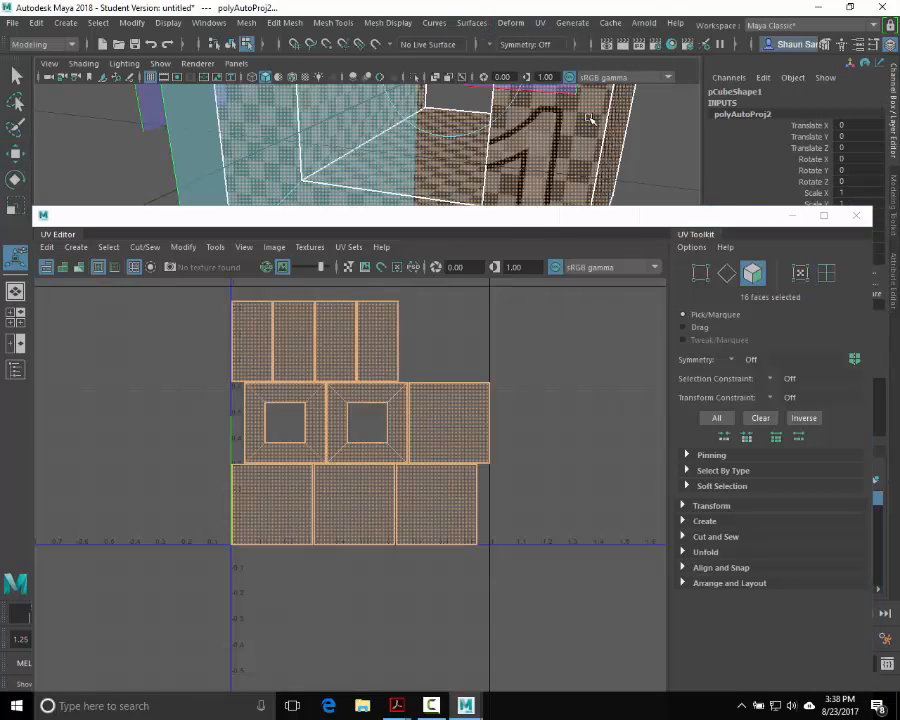
# Step: Rearrange the four narrow top-row shells, moving the third beyond the fourth, shifting the second over and placing the first at the far end
pyautogui.moveTo(358, 330); pyautogui.dragTo(358, 290, button='right')
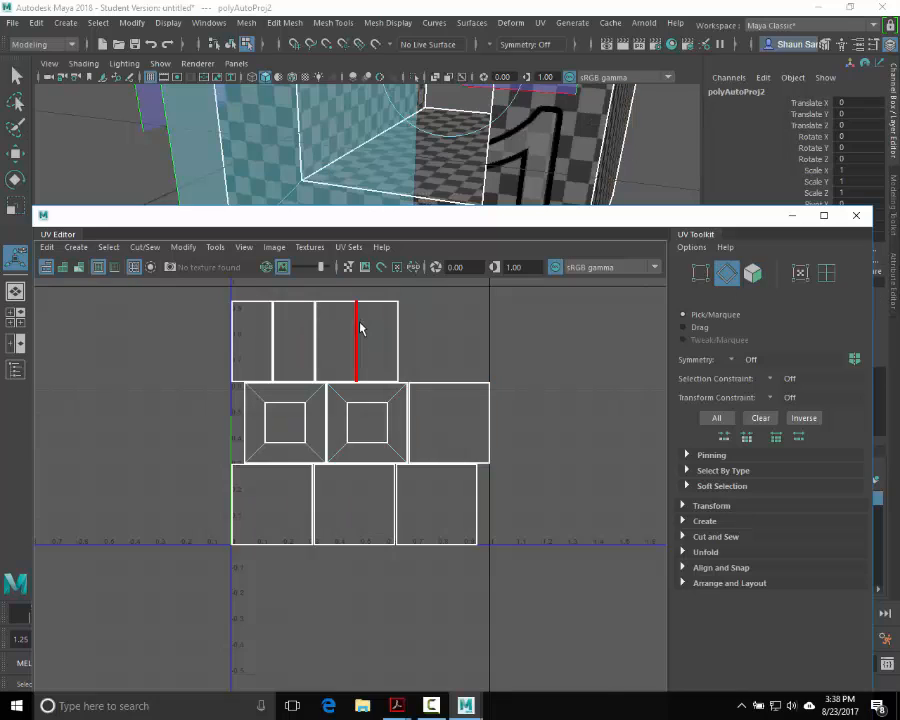
pyautogui.scroll(5, 373, 332)
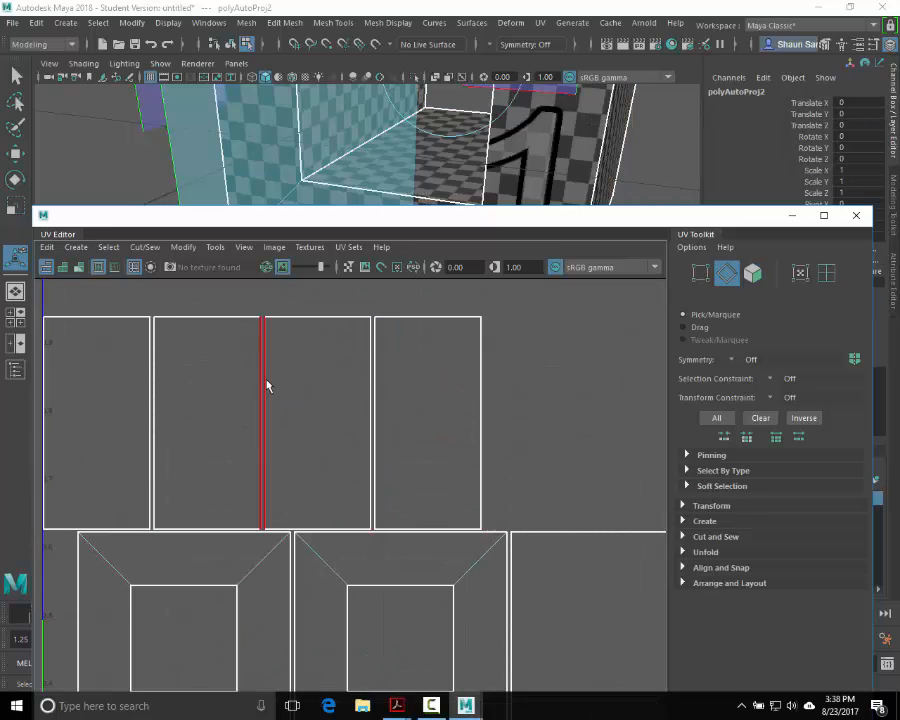
pyautogui.press('w')
pyautogui.moveTo(293, 385); pyautogui.dragTo(258, 340, button='right')
pyautogui.click(305, 384)
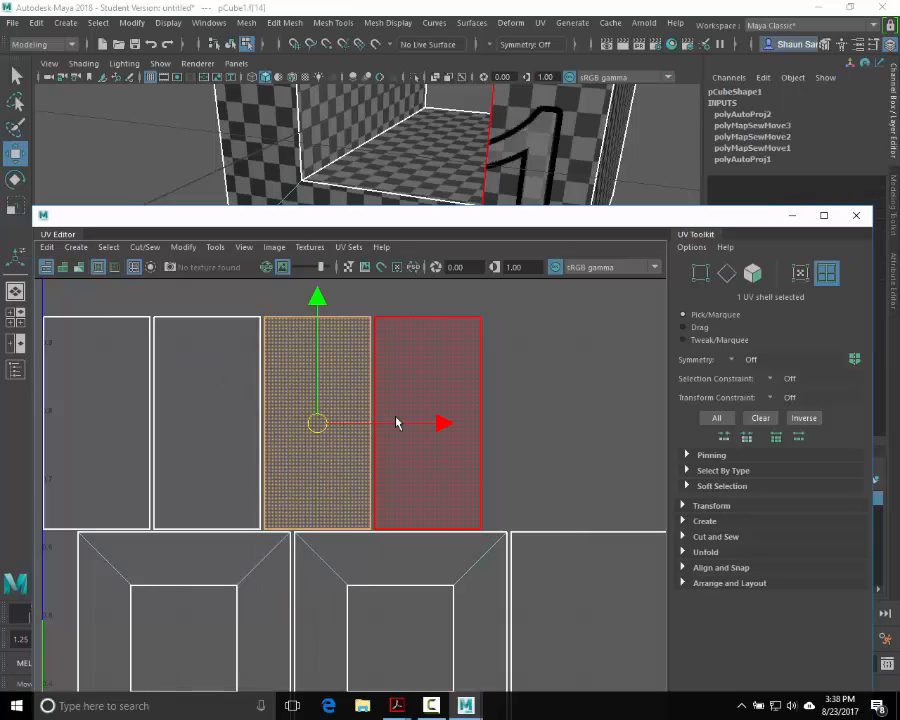
pyautogui.moveTo(400, 422); pyautogui.dragTo(485, 423)
pyautogui.moveTo(563, 428); pyautogui.dragTo(536, 423)
pyautogui.click(220, 404)
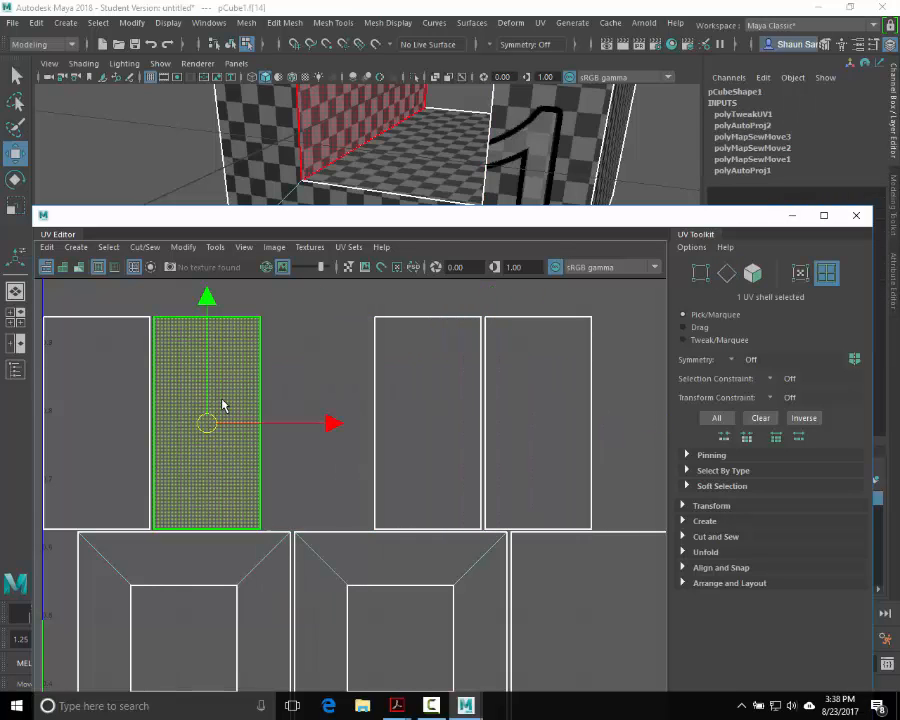
pyautogui.moveTo(255, 425); pyautogui.dragTo(363, 425)
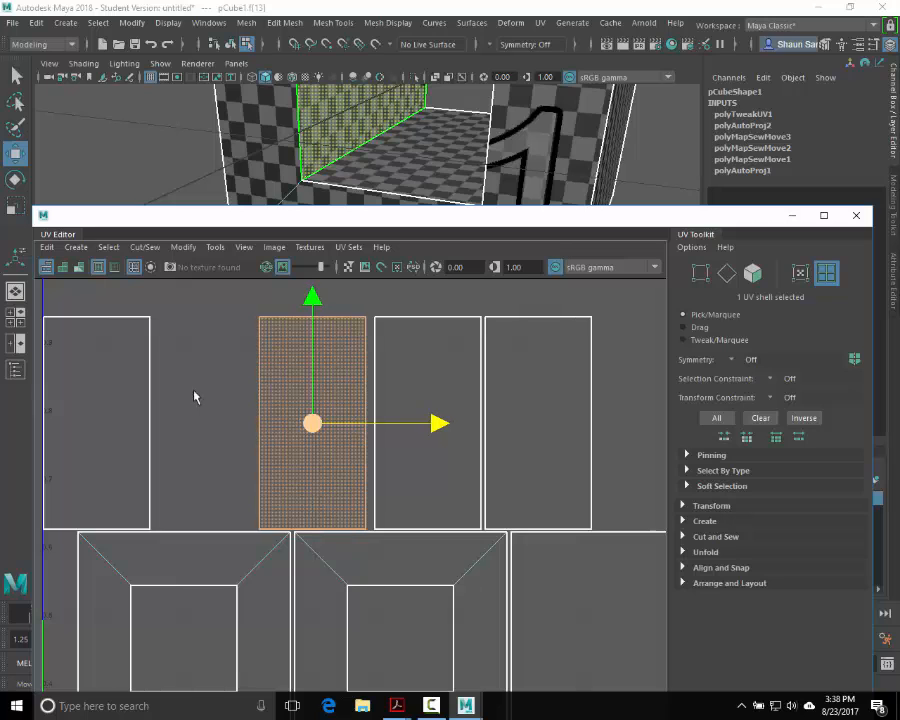
pyautogui.click(113, 393)
pyautogui.moveTo(221, 422); pyautogui.dragTo(783, 403)
pyautogui.keyDown('alt'); pyautogui.moveTo(502, 405); pyautogui.dragTo(369, 408, button='middle'); pyautogui.keyUp('alt')
# Step: Move and Sew the four narrow shells into one continuous strip, one shared edge at a time
pyautogui.moveTo(369, 408); pyautogui.dragTo(371, 368, button='right')
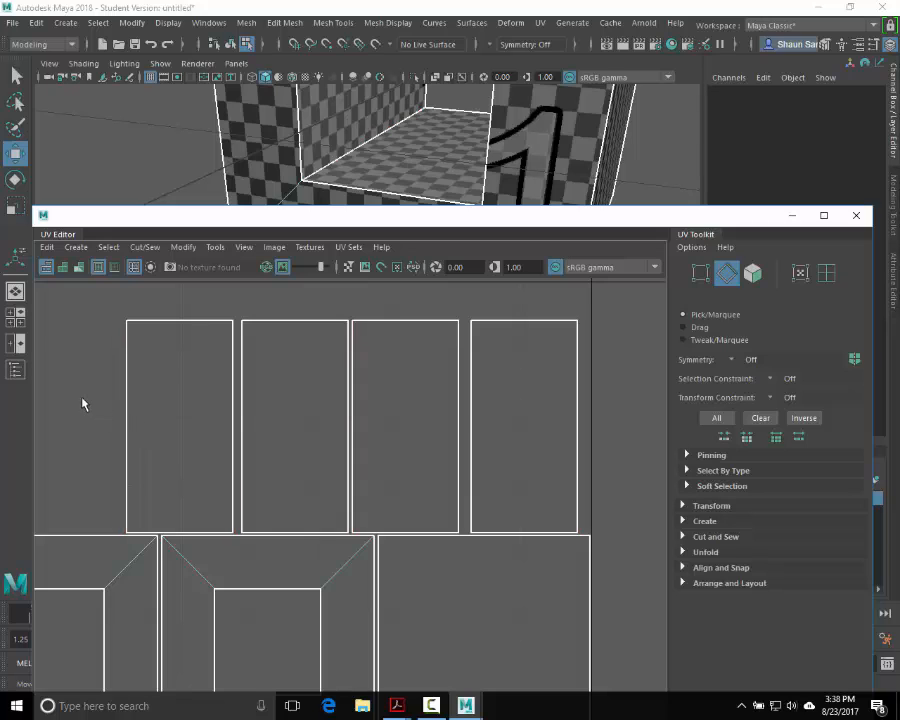
pyautogui.click(240, 413)
pyautogui.click(138, 248)
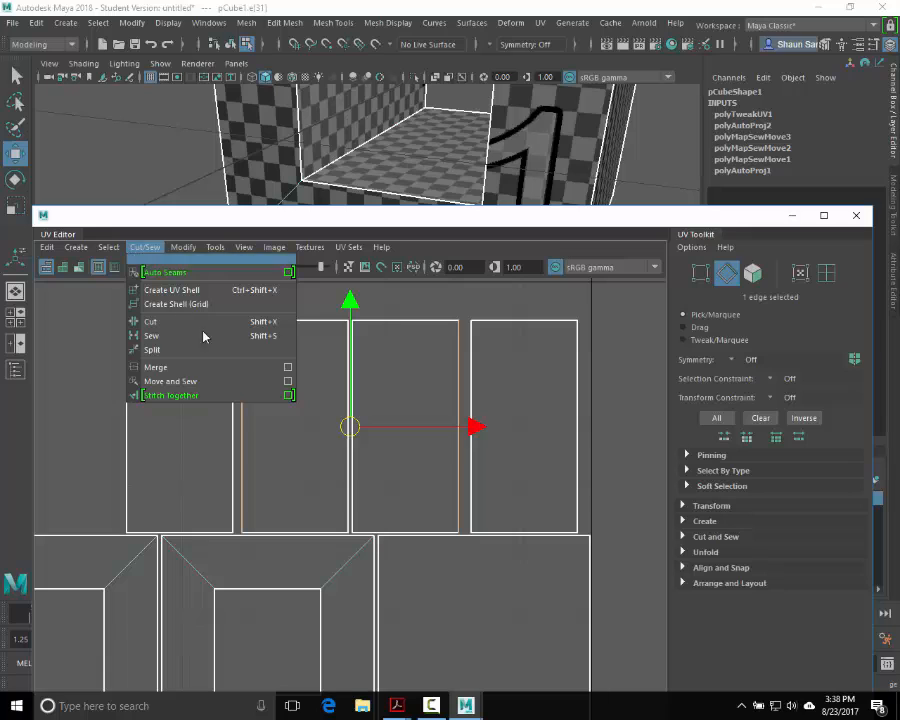
pyautogui.click(221, 380)
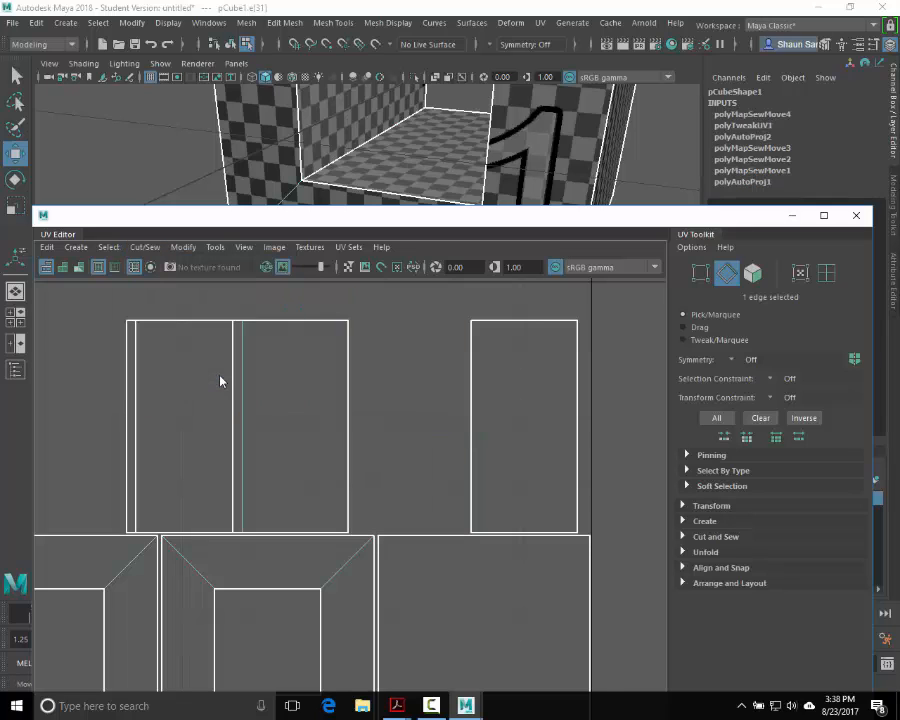
pyautogui.click(345, 379)
pyautogui.click(144, 247)
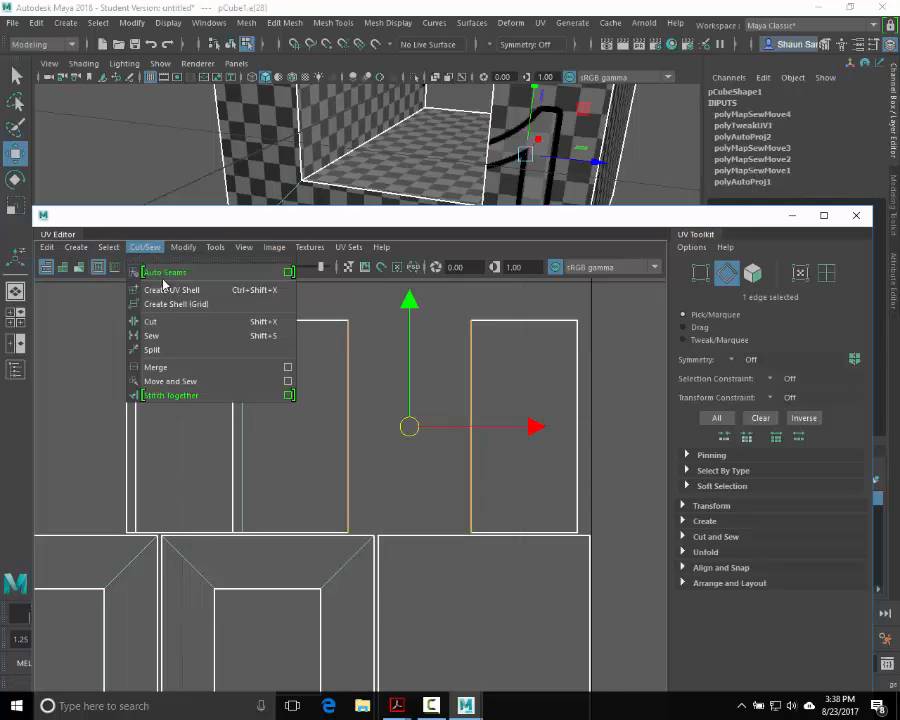
pyautogui.click(193, 381)
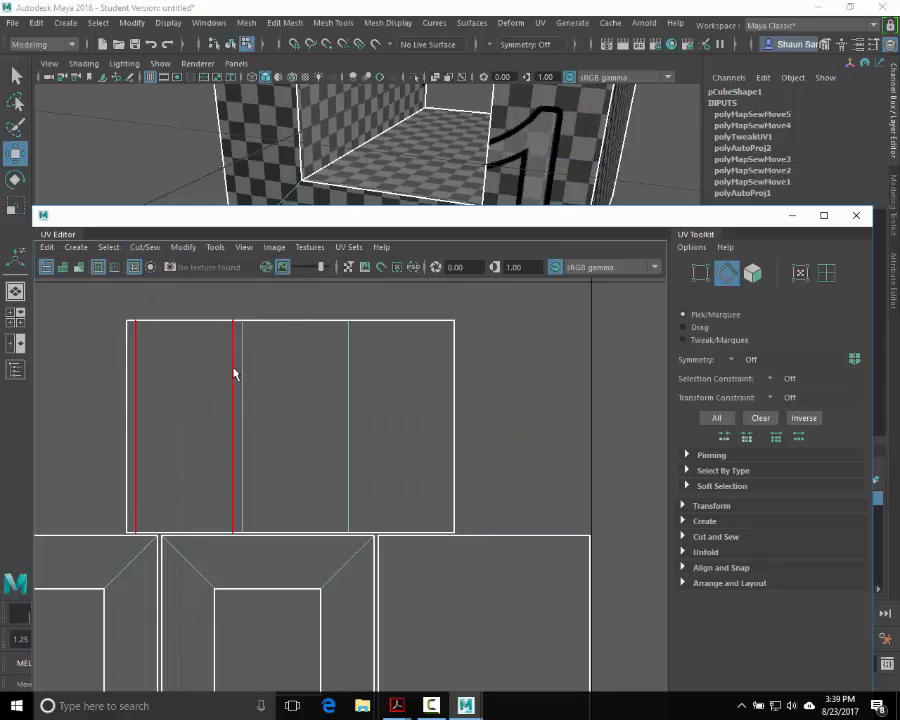
pyautogui.click(233, 373)
pyautogui.click(144, 247)
pyautogui.click(189, 380)
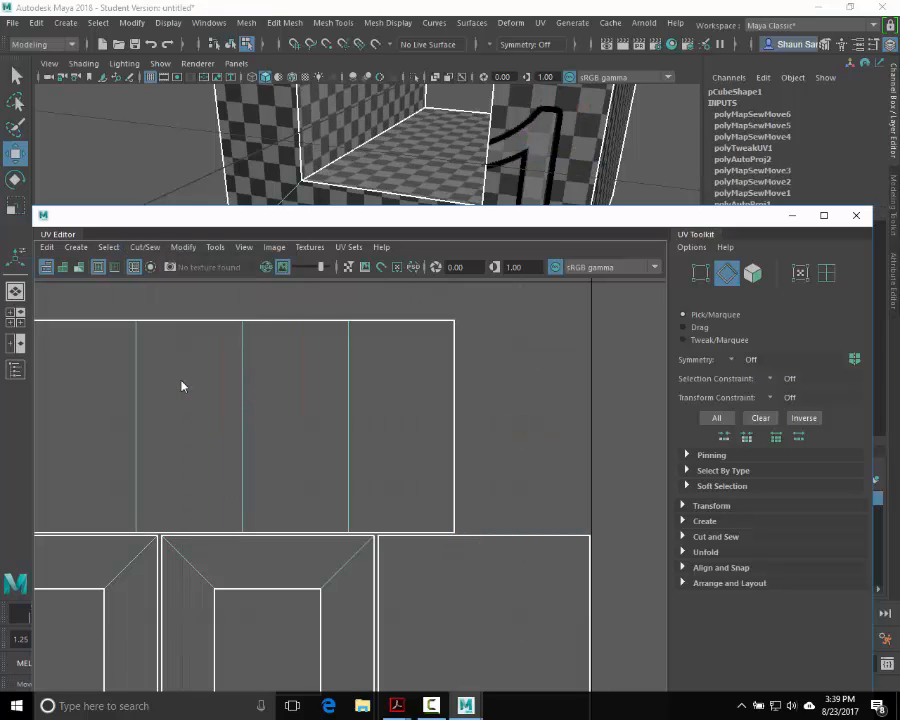
pyautogui.keyDown('alt'); pyautogui.moveTo(218, 386); pyautogui.dragTo(384, 381, button='middle'); pyautogui.keyUp('alt')
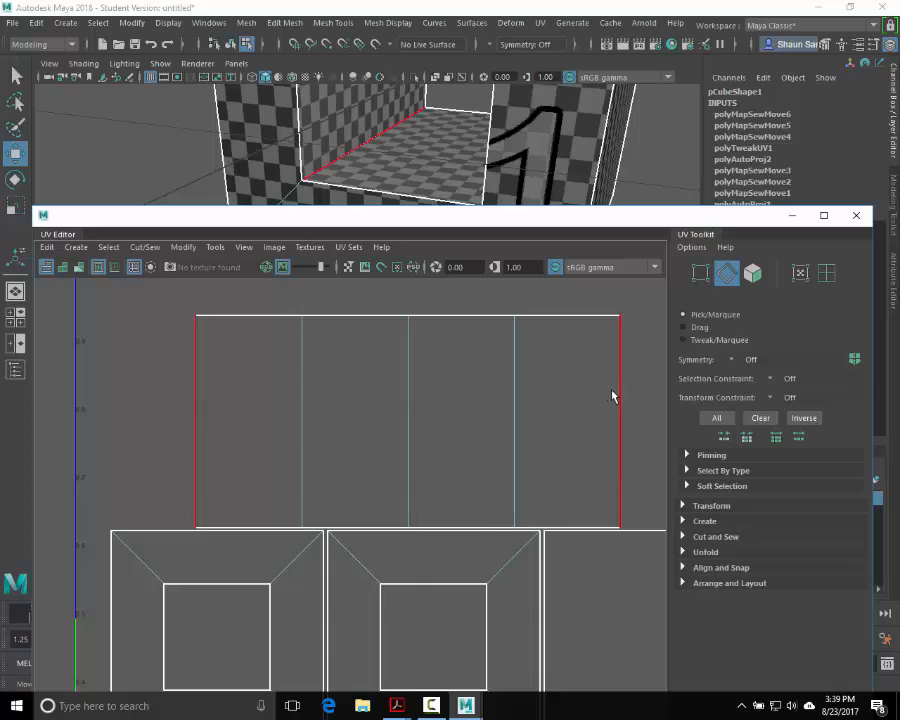
# Step: Undo the edge-by-edge sewing of the narrow shells
pyautogui.hotkey('ctrl', 'z')
pyautogui.hotkey('ctrl', 'z')
pyautogui.hotkey('ctrl', 'z')
pyautogui.hotkey('ctrl', 'z')
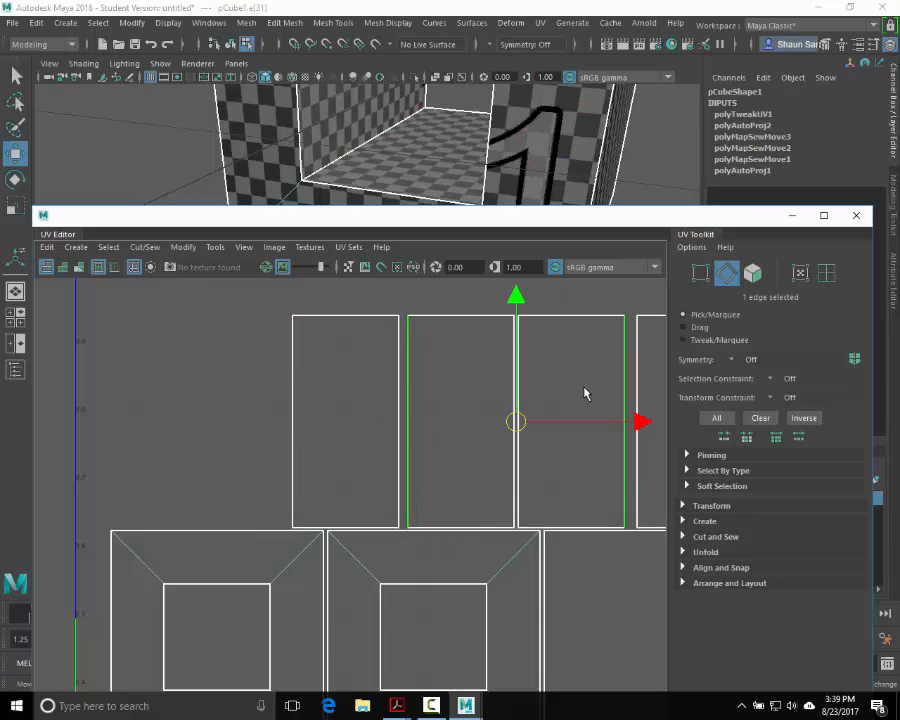
pyautogui.hotkey('ctrl', 'z')
# Step: Select the long vertical edges of all four narrow shells together and Move and Sew them into one strip
pyautogui.keyDown('alt'); pyautogui.moveTo(442, 396); pyautogui.dragTo(210, 403, button='middle'); pyautogui.keyUp('alt')
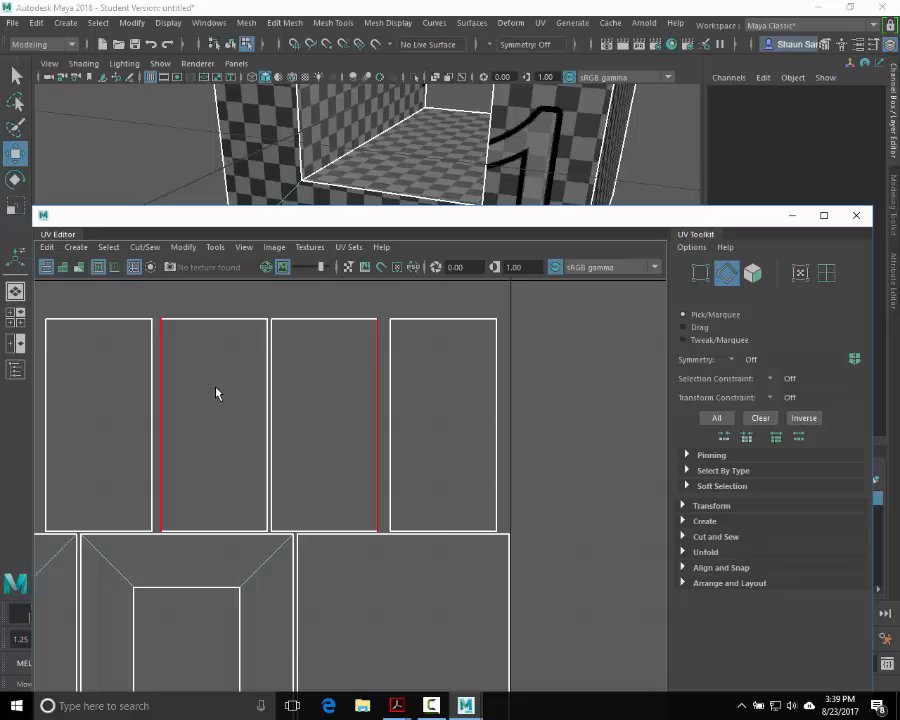
pyautogui.keyDown('alt'); pyautogui.moveTo(248, 395); pyautogui.dragTo(378, 377, button='middle'); pyautogui.keyUp('alt')
pyautogui.moveTo(98, 374); pyautogui.dragTo(747, 383)
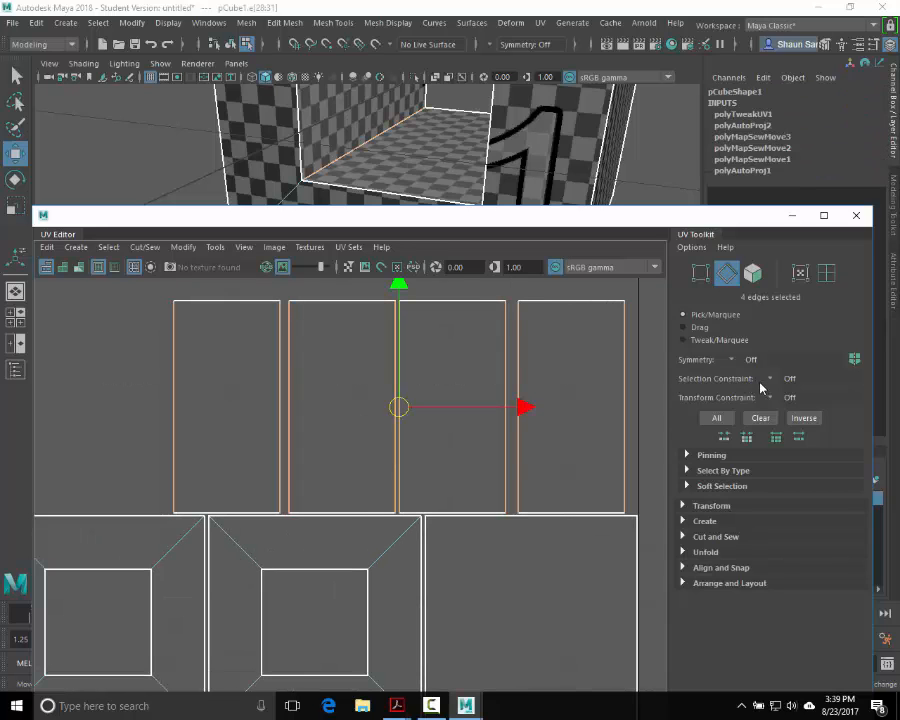
pyautogui.click(146, 247)
pyautogui.click(179, 384)
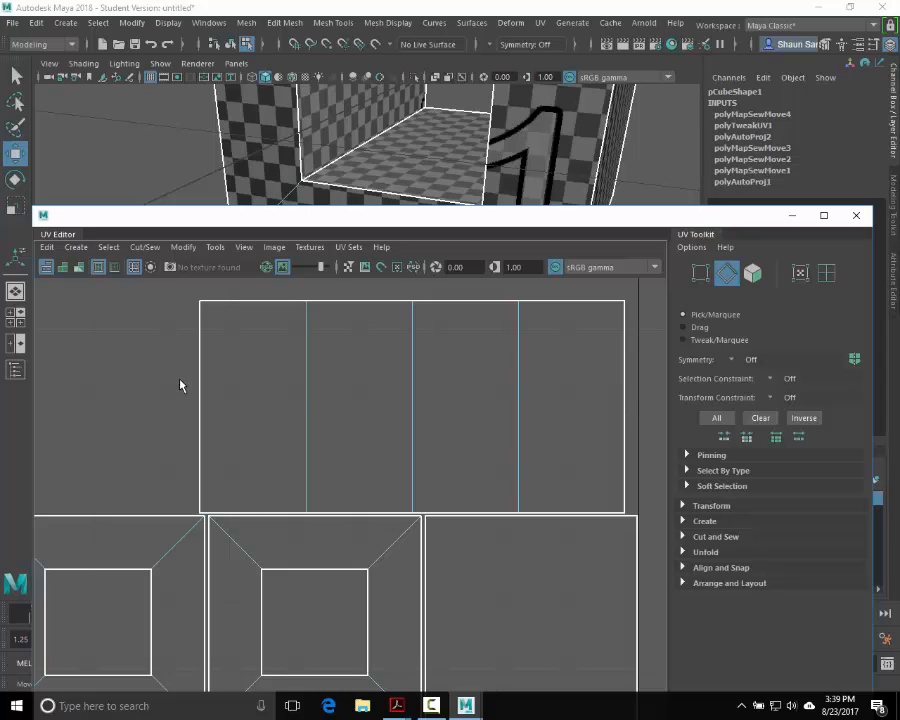
# Step: Move the sewn four-panel strip towards the middle of the 0–1 UV tile, slightly above the framed shells
pyautogui.keyDown('alt'); pyautogui.moveTo(378, 468); pyautogui.dragTo(332, 448, button='right'); pyautogui.keyUp('alt')
pyautogui.keyDown('alt'); pyautogui.moveTo(332, 448); pyautogui.dragTo(366, 394, button='middle'); pyautogui.keyUp('alt')
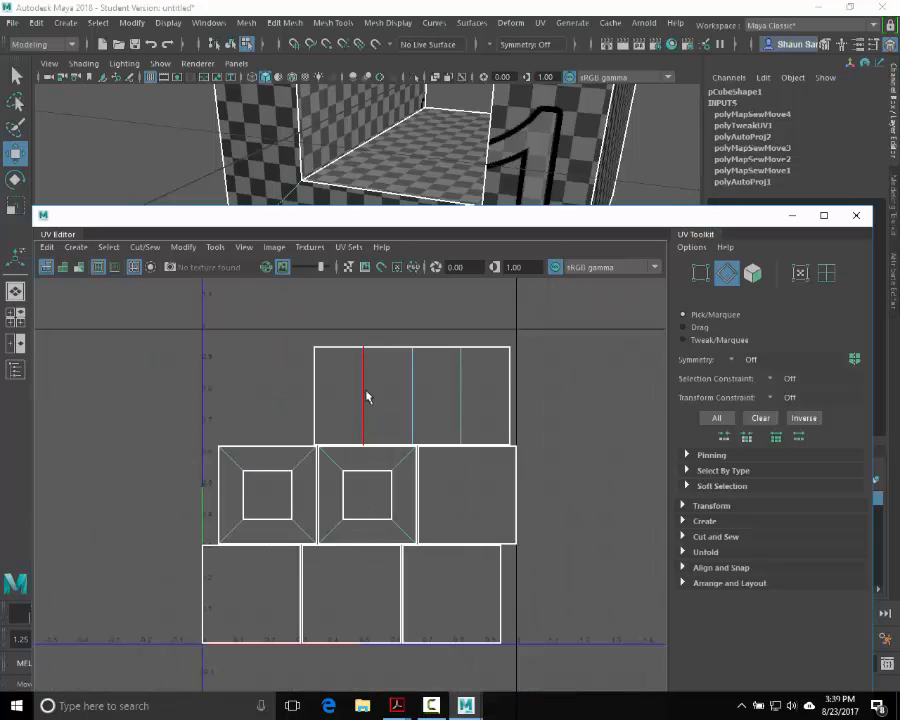
pyautogui.moveTo(366, 392); pyautogui.dragTo(340, 376, button='right')
pyautogui.click(420, 418)
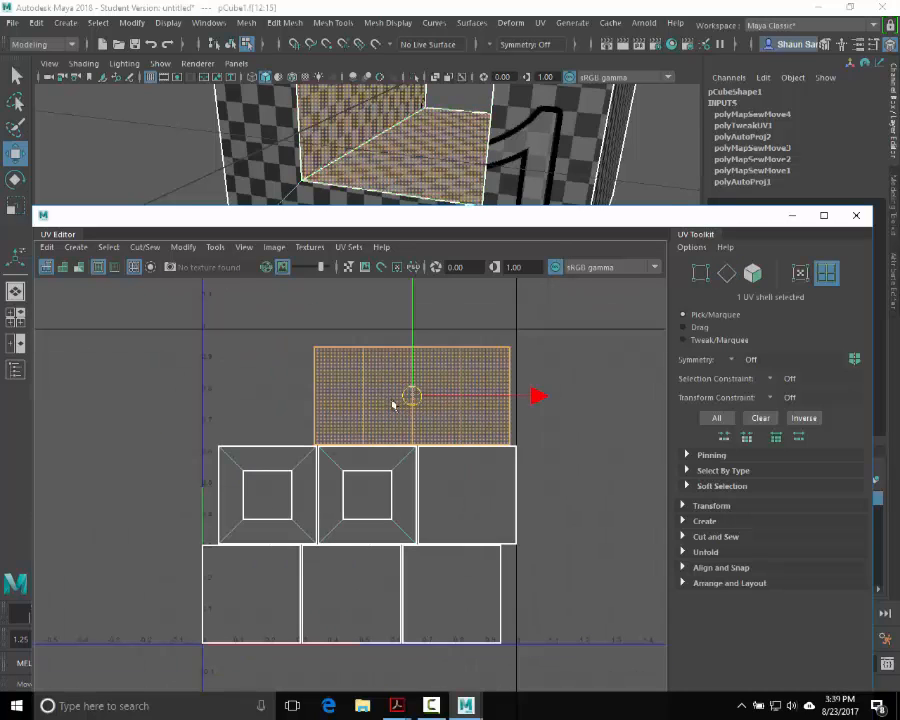
pyautogui.moveTo(400, 398); pyautogui.dragTo(360, 392)
# Step: Shift the middle row and the lower row of square shells into alignment inside the border of the 0–1 UV tile
pyautogui.moveTo(245, 457); pyautogui.dragTo(442, 500)
pyautogui.moveTo(379, 498); pyautogui.dragTo(370, 497)
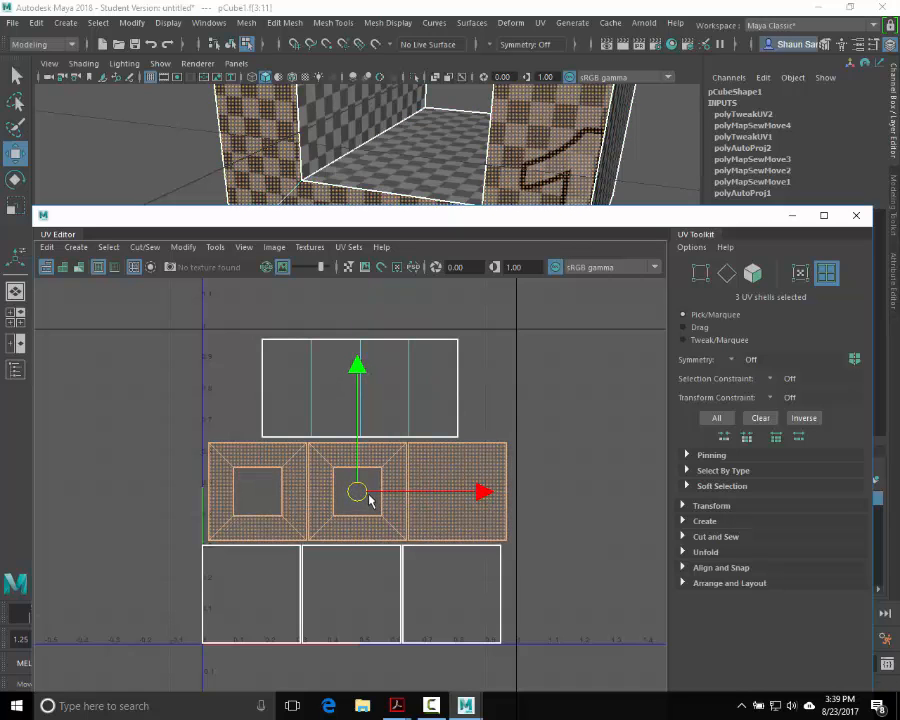
pyautogui.moveTo(291, 569); pyautogui.dragTo(452, 614)
pyautogui.moveTo(345, 603); pyautogui.dragTo(351, 599)
# Step: Raise the four-panel strip and the middle row slightly to leave small gaps between the shell rows
pyautogui.click(289, 390)
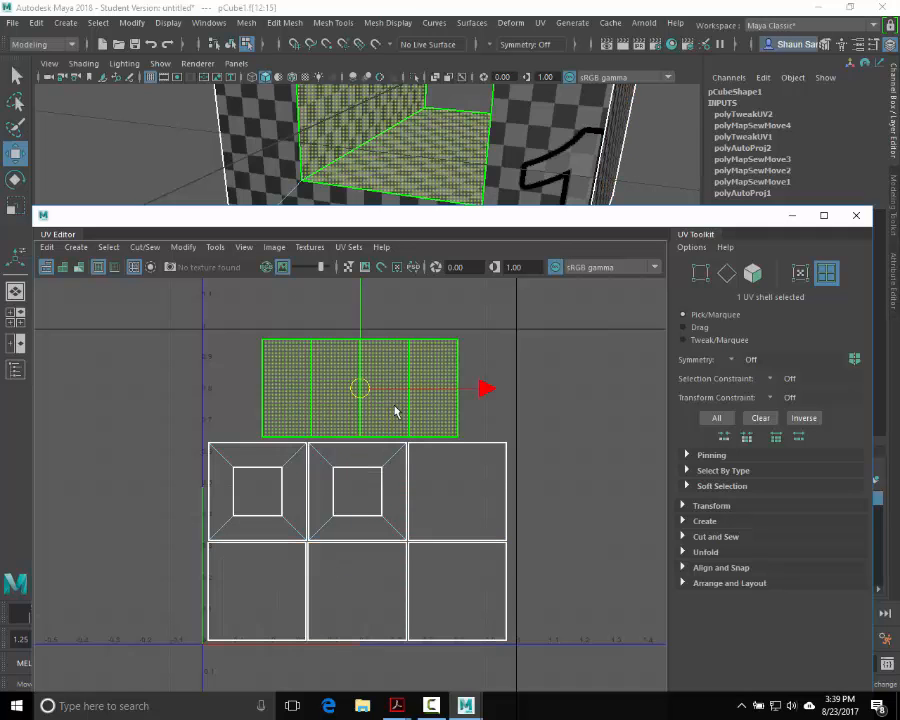
pyautogui.moveTo(384, 416); pyautogui.dragTo(381, 410)
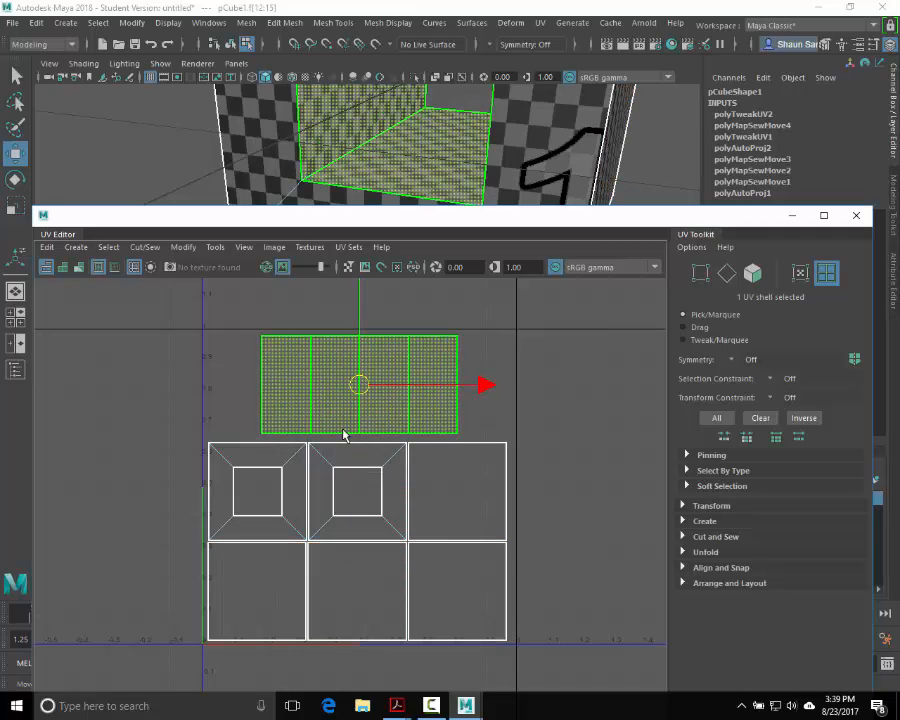
pyautogui.moveTo(297, 474); pyautogui.dragTo(430, 527)
pyautogui.moveTo(348, 523); pyautogui.dragTo(348, 520)
pyautogui.moveTo(270, 572); pyautogui.dragTo(432, 607)
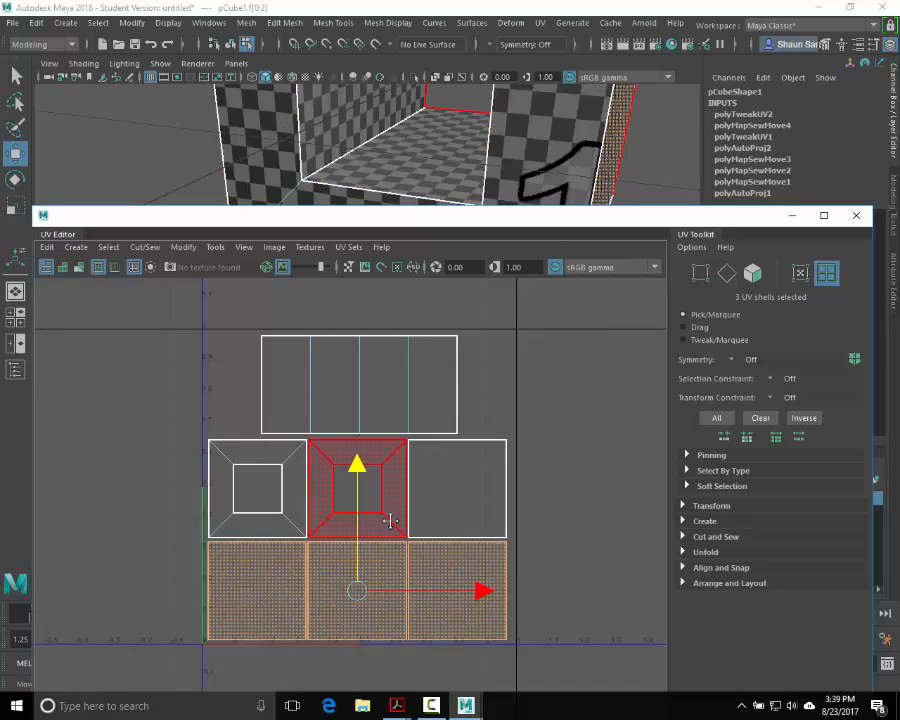
# Step: Shift the two square shells in the right column slightly outwards and the two in the left column slightly outwards to leave gaps beside the middle column
pyautogui.keyDown('alt'); pyautogui.moveTo(390, 520); pyautogui.dragTo(345, 429, button='middle'); pyautogui.keyUp('alt')
pyautogui.keyDown('alt'); pyautogui.moveTo(345, 429); pyautogui.dragTo(722, 523, button='right'); pyautogui.keyUp('alt')
pyautogui.moveTo(483, 370); pyautogui.dragTo(526, 512)
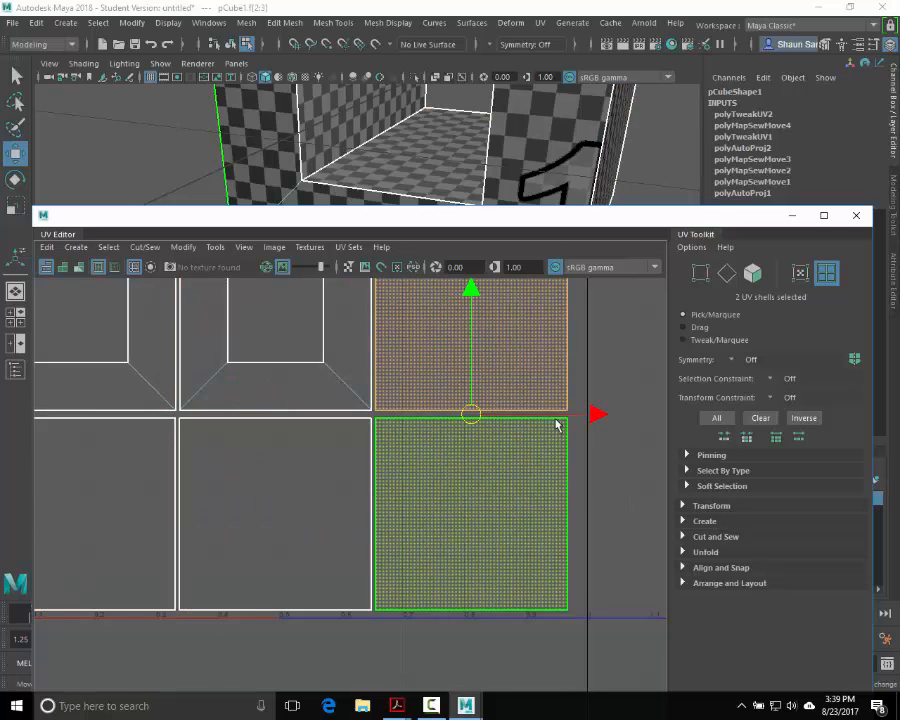
pyautogui.moveTo(557, 419); pyautogui.dragTo(566, 419)
pyautogui.keyDown('alt'); pyautogui.moveTo(522, 484); pyautogui.dragTo(674, 535, button='middle'); pyautogui.keyUp('alt')
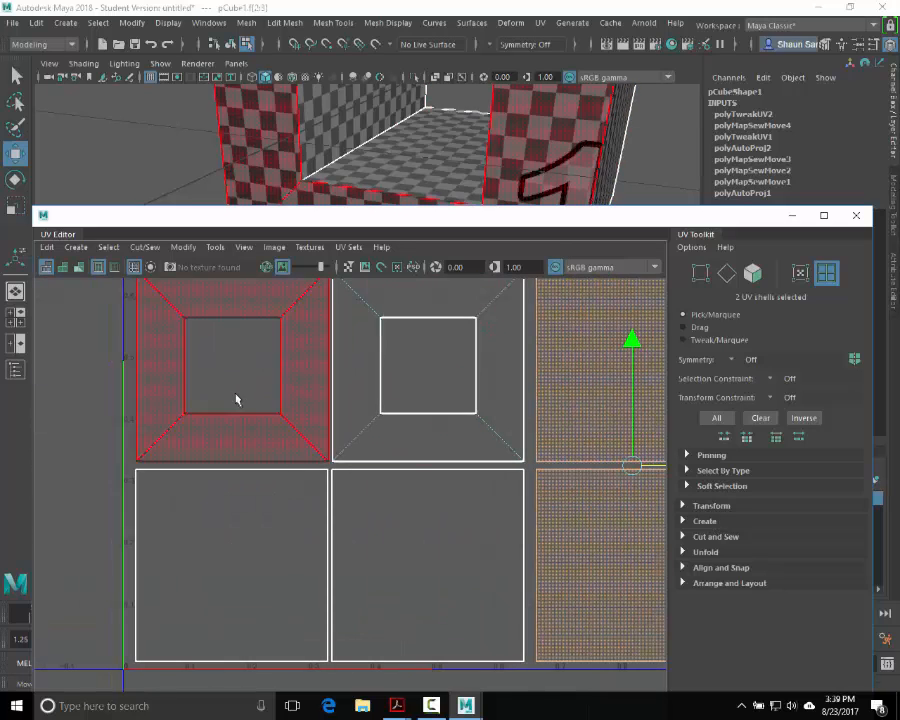
pyautogui.moveTo(236, 396); pyautogui.dragTo(252, 512)
pyautogui.moveTo(328, 466); pyautogui.dragTo(321, 468)
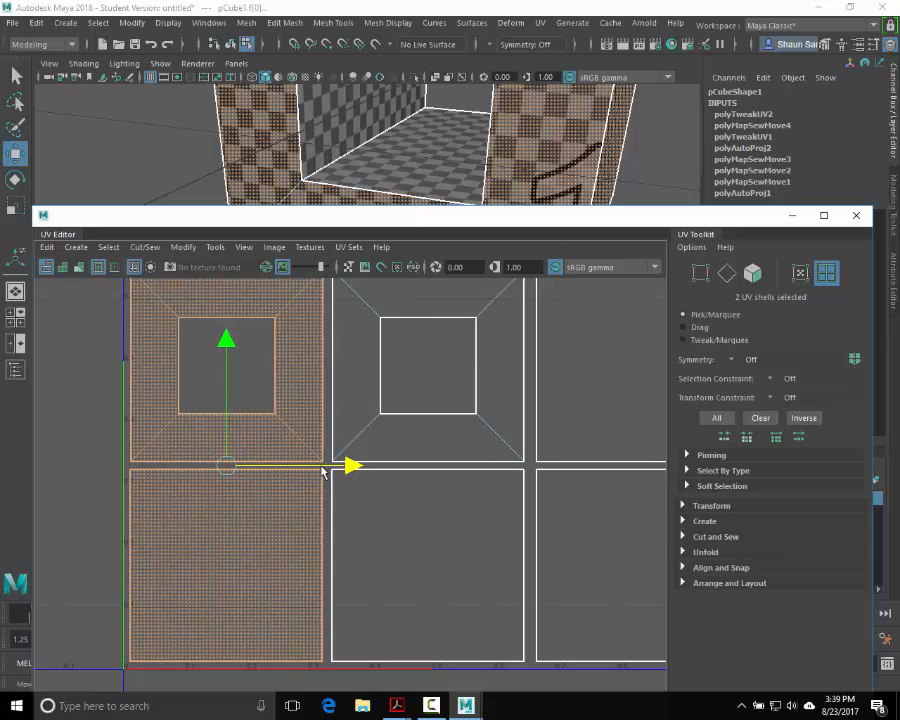
# Step: Examine the gaps around the middle framed shell and the spacing of the whole shell layout inside the 0–1 UV tile
pyautogui.keyDown('alt'); pyautogui.moveTo(363, 308); pyautogui.dragTo(291, 426, button='middle'); pyautogui.keyUp('alt')
pyautogui.rightClick(291, 414)
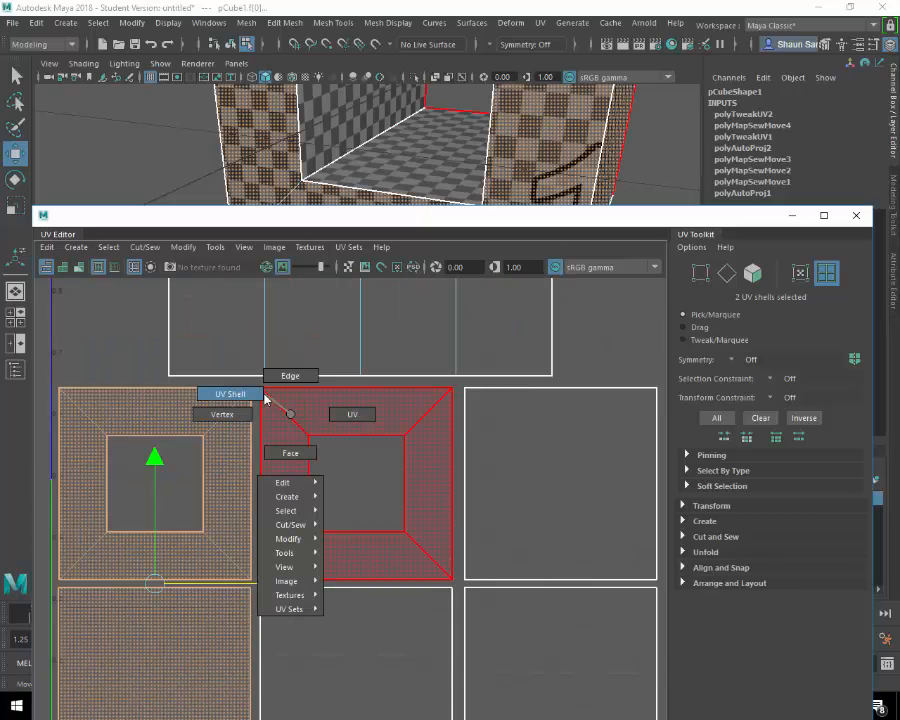
pyautogui.moveTo(264, 395); pyautogui.dragTo(262, 394, button='right')
pyautogui.click(342, 408)
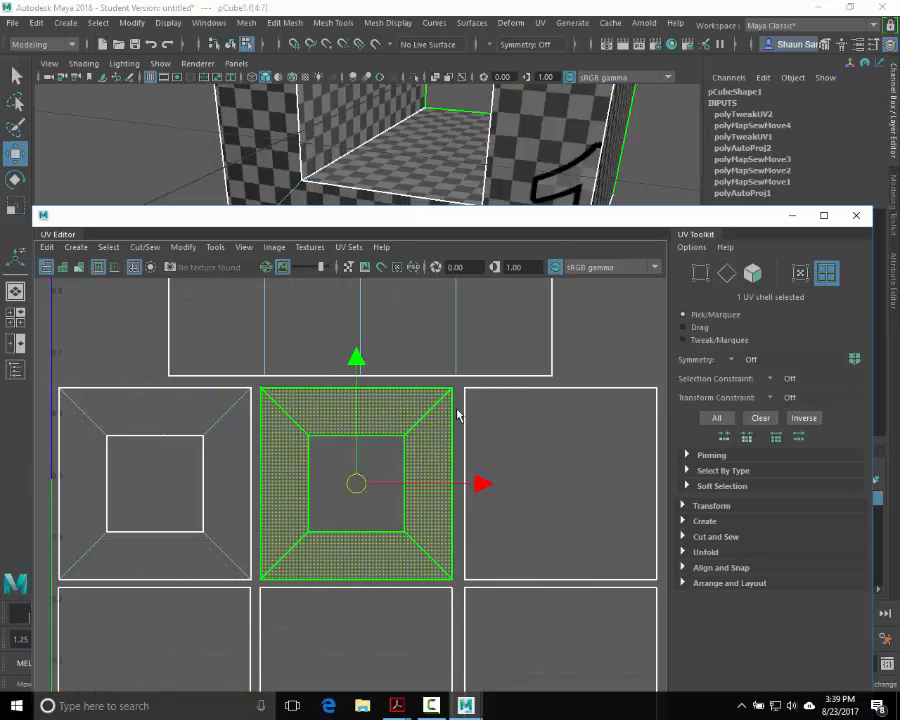
pyautogui.click(488, 362)
pyautogui.keyDown('alt'); pyautogui.moveTo(543, 500); pyautogui.dragTo(245, 430, button='right'); pyautogui.keyUp('alt')
pyautogui.keyDown('alt'); pyautogui.moveTo(392, 446); pyautogui.dragTo(332, 397, button='middle'); pyautogui.keyUp('alt')
pyautogui.click(573, 378)
pyautogui.keyDown('alt'); pyautogui.moveTo(564, 416); pyautogui.dragTo(570, 456, button='middle'); pyautogui.keyUp('alt')
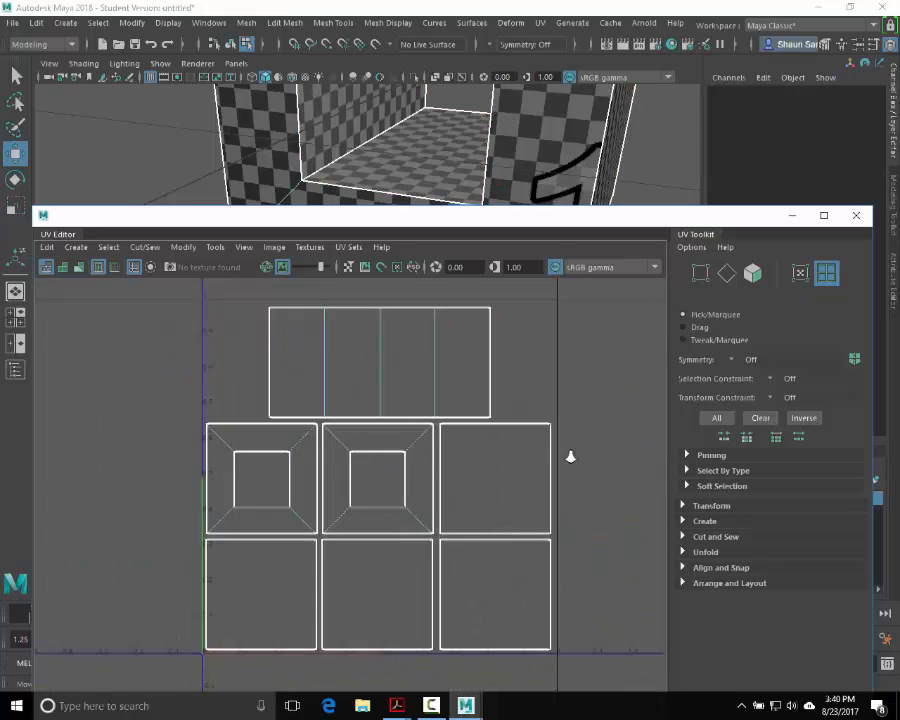
pyautogui.keyDown('alt'); pyautogui.moveTo(570, 456); pyautogui.dragTo(494, 436, button='right'); pyautogui.keyUp('alt')
pyautogui.keyDown('alt'); pyautogui.moveTo(494, 436); pyautogui.dragTo(453, 421, button='middle'); pyautogui.keyUp('alt')
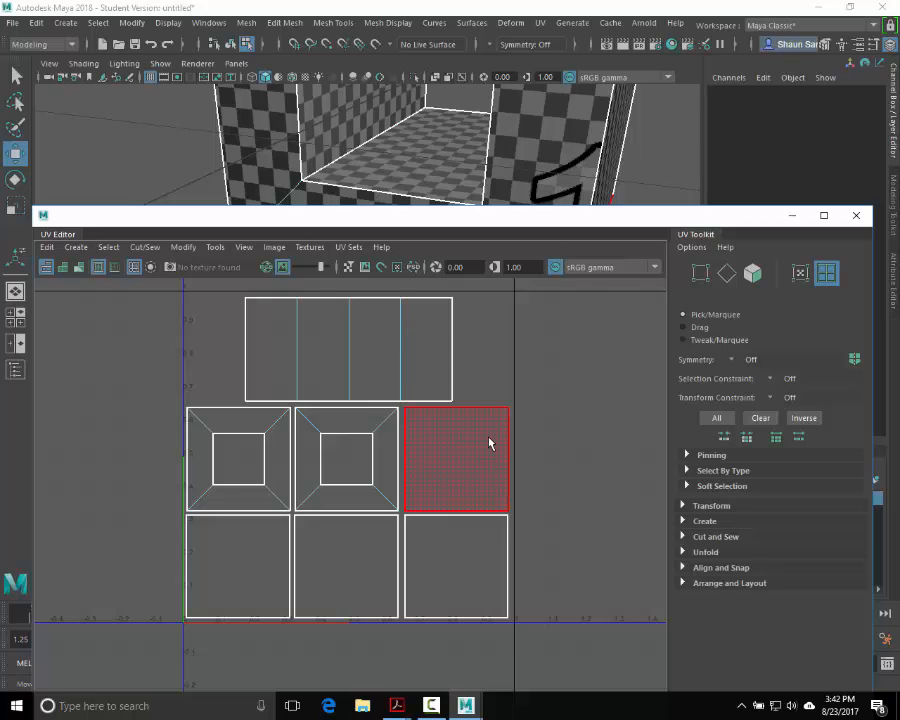
pyautogui.click(486, 374)
# Step: Move the UV Editor clear of the model and frame the whole checkered cube in the perspective view
pyautogui.moveTo(508, 220); pyautogui.dragTo(504, 379)
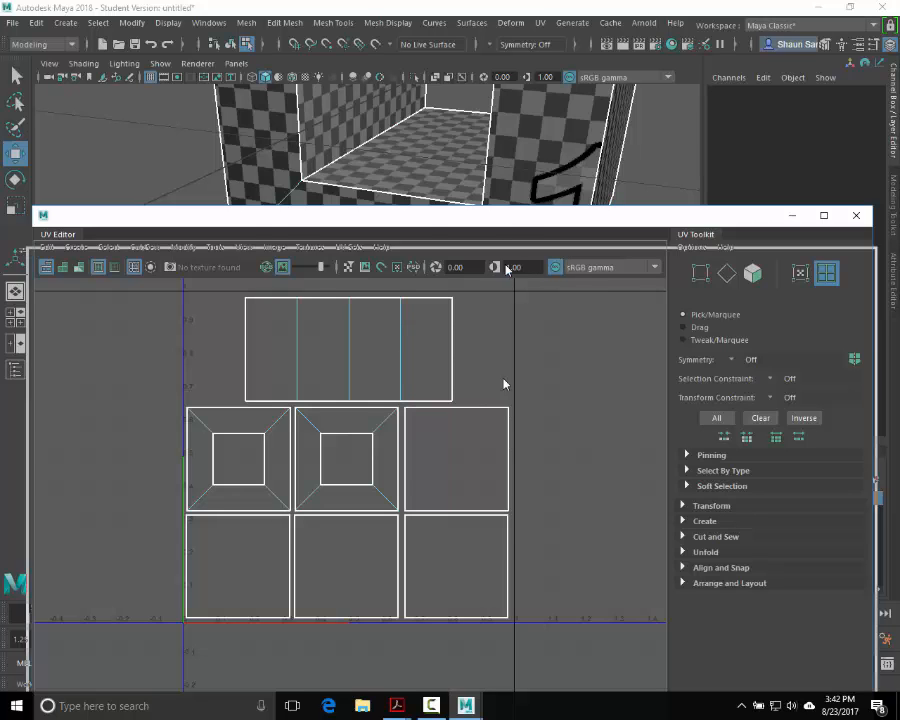
pyautogui.keyDown('alt'); pyautogui.moveTo(500, 241); pyautogui.dragTo(518, 279); pyautogui.keyUp('alt')
pyautogui.keyDown('alt'); pyautogui.moveTo(518, 279); pyautogui.dragTo(337, 239, button='right'); pyautogui.keyUp('alt')
pyautogui.keyDown('alt'); pyautogui.moveTo(337, 239); pyautogui.dragTo(455, 228); pyautogui.keyUp('alt')
pyautogui.moveTo(382, 511); pyautogui.dragTo(335, 492, button='right')
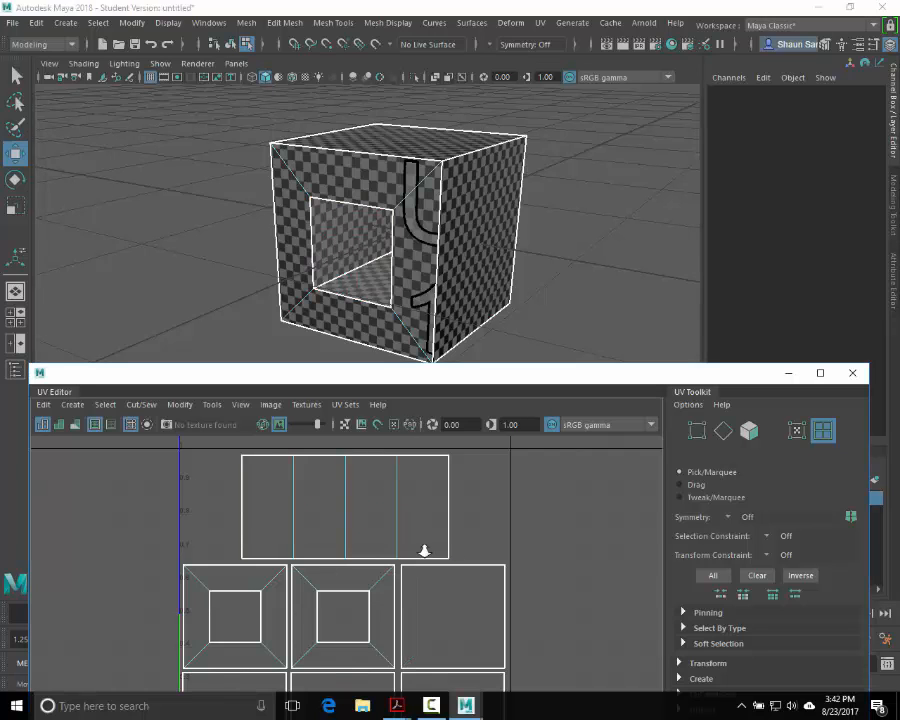
# Step: Try scaling all seven shells up well beyond the 0–1 UV tile, inspect the checker pattern on the cube, and undo the scaling
pyautogui.keyDown('alt'); pyautogui.moveTo(424, 547); pyautogui.dragTo(264, 511, button='right'); pyautogui.keyUp('alt')
pyautogui.moveTo(264, 511); pyautogui.dragTo(518, 612)
pyautogui.scroll(-2, 516, 610)
pyautogui.press('r')
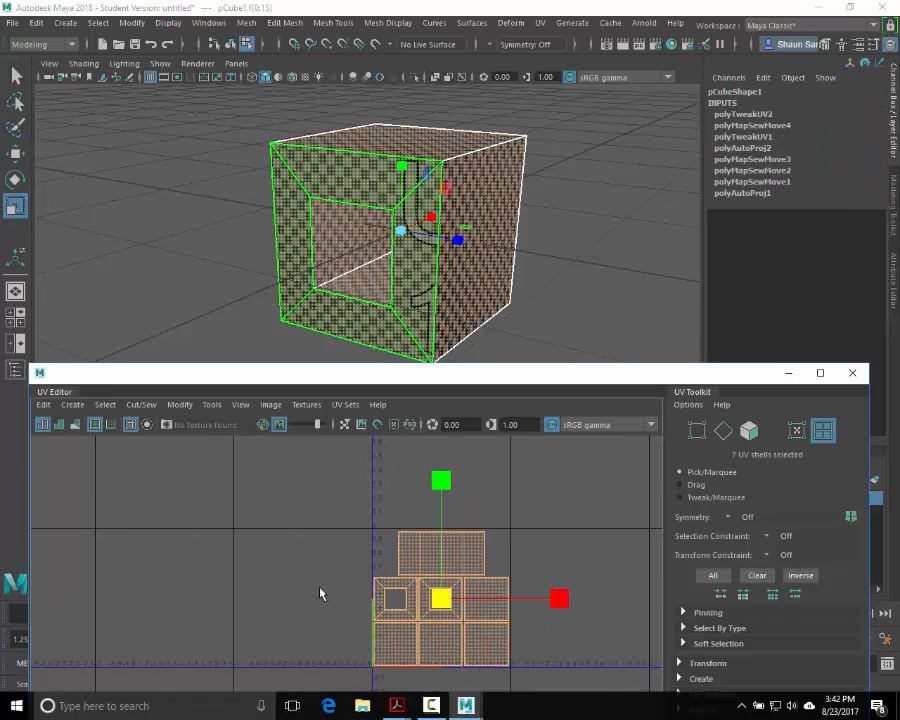
pyautogui.moveTo(310, 621); pyautogui.dragTo(603, 592, button='middle')
pyautogui.keyDown('alt'); pyautogui.moveTo(528, 132); pyautogui.dragTo(320, 170); pyautogui.keyUp('alt')
pyautogui.keyDown('alt'); pyautogui.moveTo(400, 165); pyautogui.dragTo(544, 172, button='right'); pyautogui.keyUp('alt')
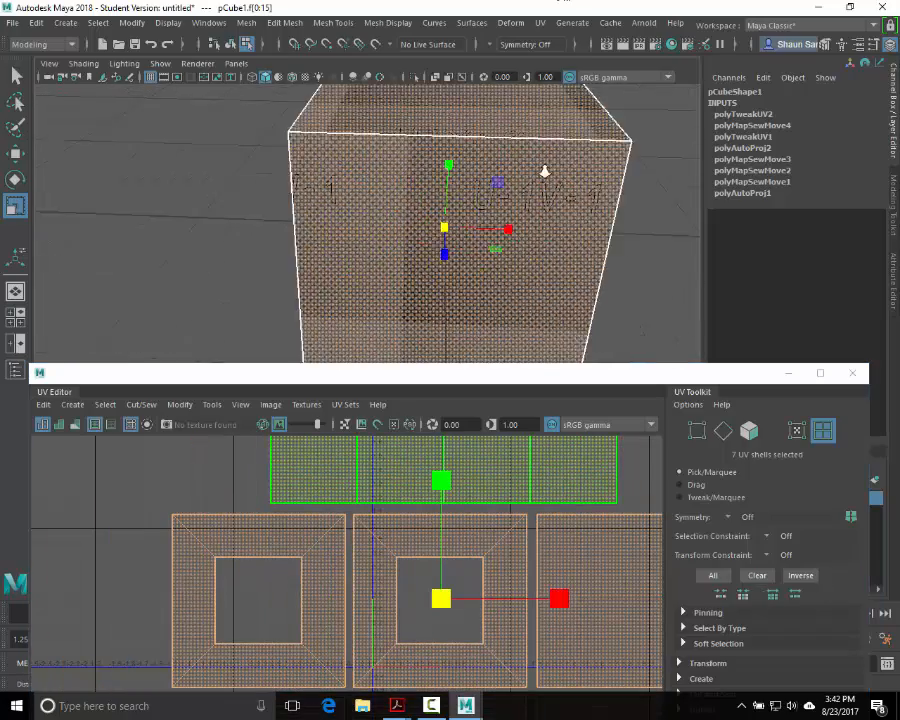
pyautogui.keyDown('alt'); pyautogui.moveTo(380, 112); pyautogui.dragTo(483, 255, button='right'); pyautogui.keyUp('alt')
pyautogui.keyDown('alt'); pyautogui.moveTo(483, 255); pyautogui.dragTo(466, 270); pyautogui.keyUp('alt')
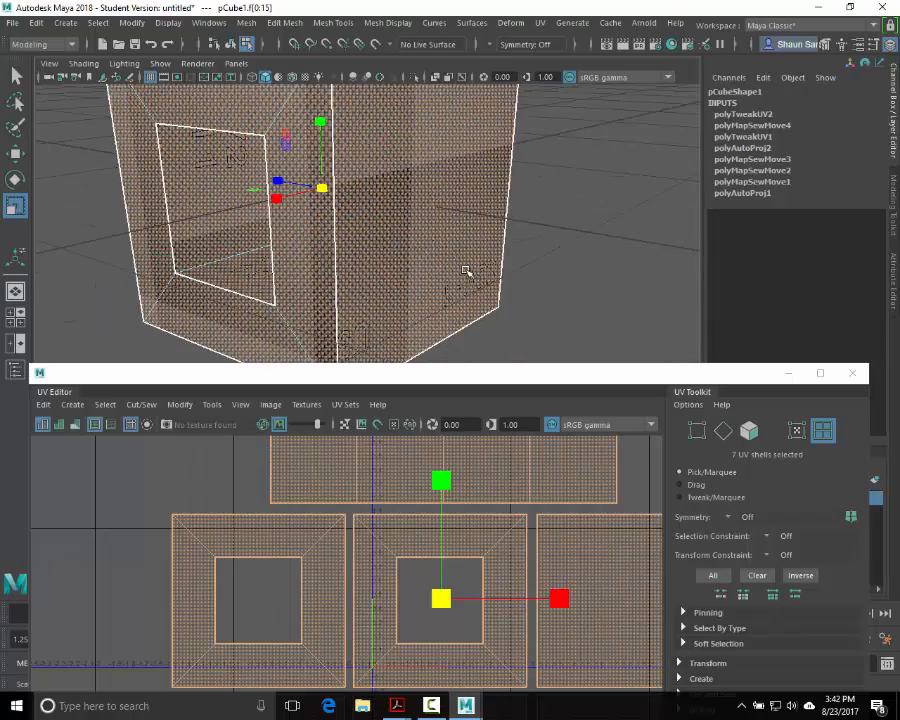
pyautogui.keyDown('alt'); pyautogui.moveTo(441, 229); pyautogui.dragTo(626, 284); pyautogui.keyUp('alt')
pyautogui.hotkey('ctrl', 'z')
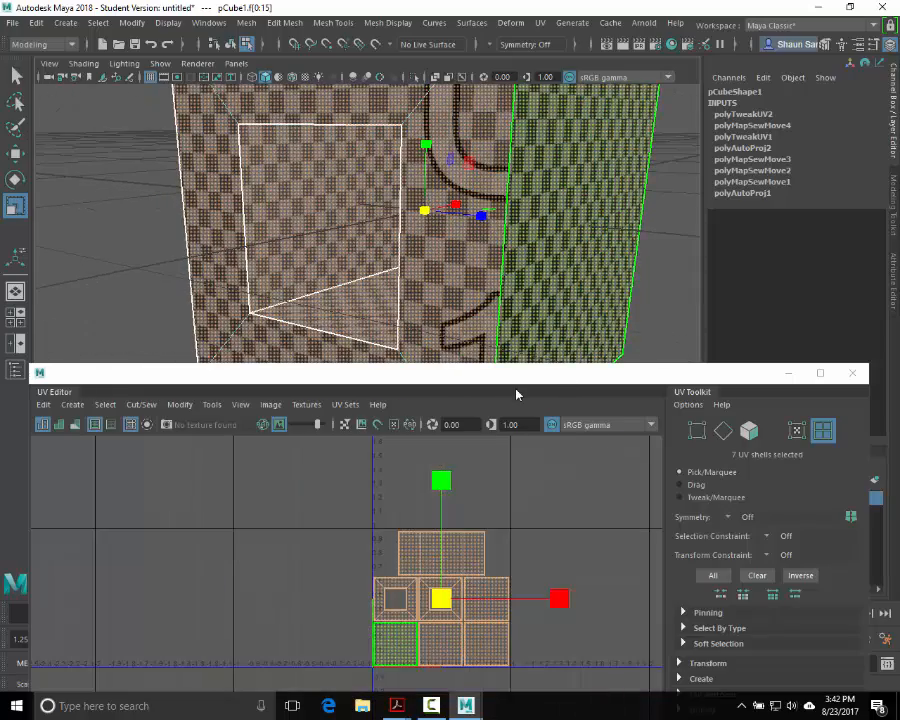
# Step: Review the full shell layout in the 0–1 UV tile, clear the shell selection and close the UV Editor
pyautogui.moveTo(514, 377); pyautogui.dragTo(520, 88)
pyautogui.scroll(6, 362, 346)
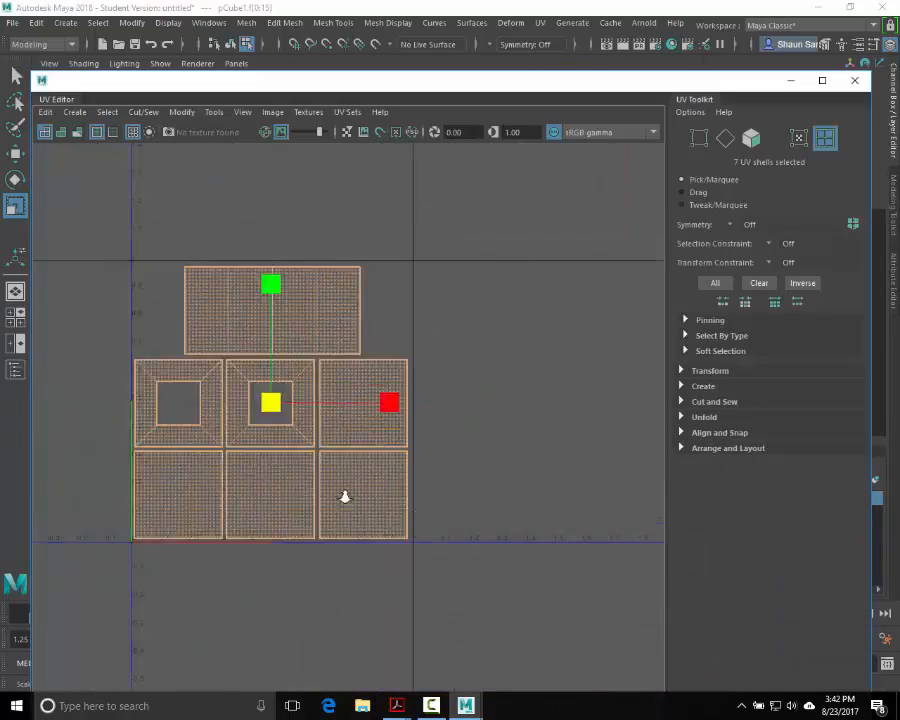
pyautogui.keyDown('alt'); pyautogui.moveTo(522, 458); pyautogui.dragTo(573, 416, button='middle'); pyautogui.keyUp('alt')
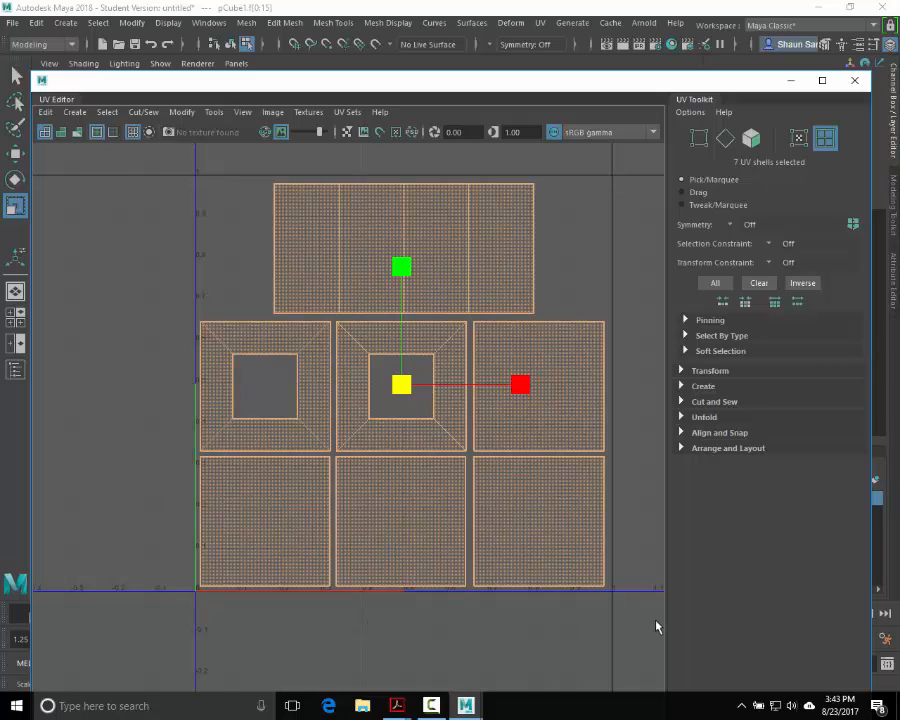
pyautogui.click(131, 194)
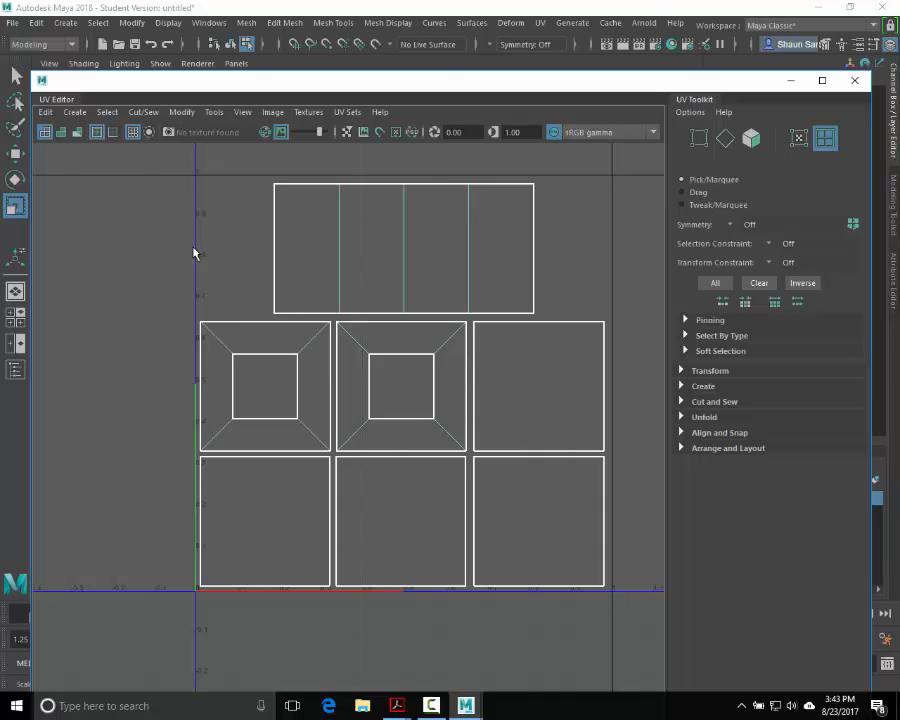
pyautogui.click(854, 80)
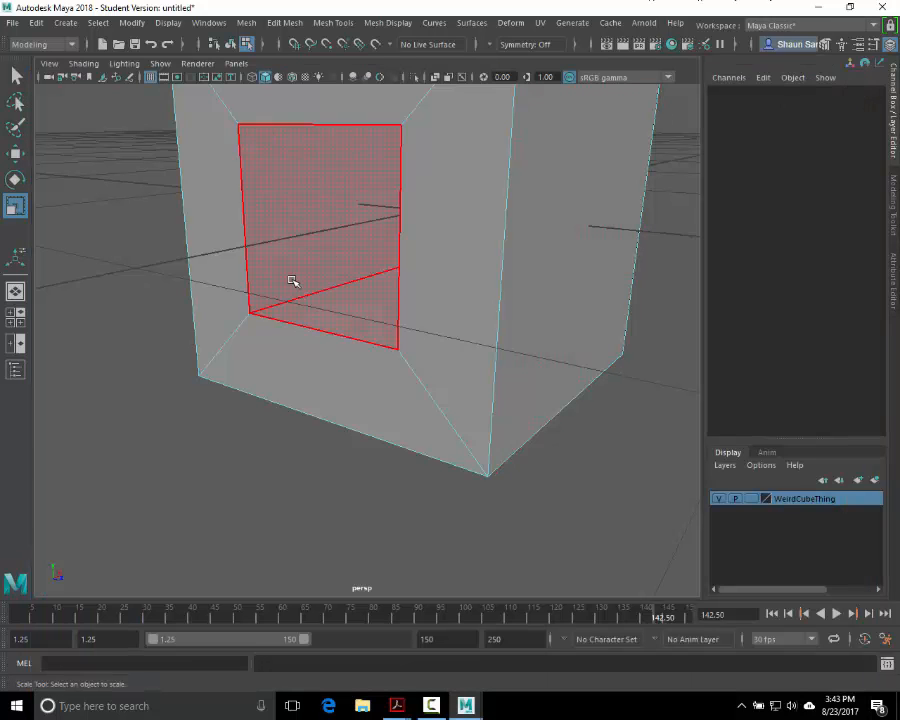
# Step: Select the whole hollowed cube as an object and delete its construction history
pyautogui.keyDown('alt'); pyautogui.moveTo(402, 304); pyautogui.dragTo(406, 240); pyautogui.keyUp('alt')
pyautogui.click(407, 243)
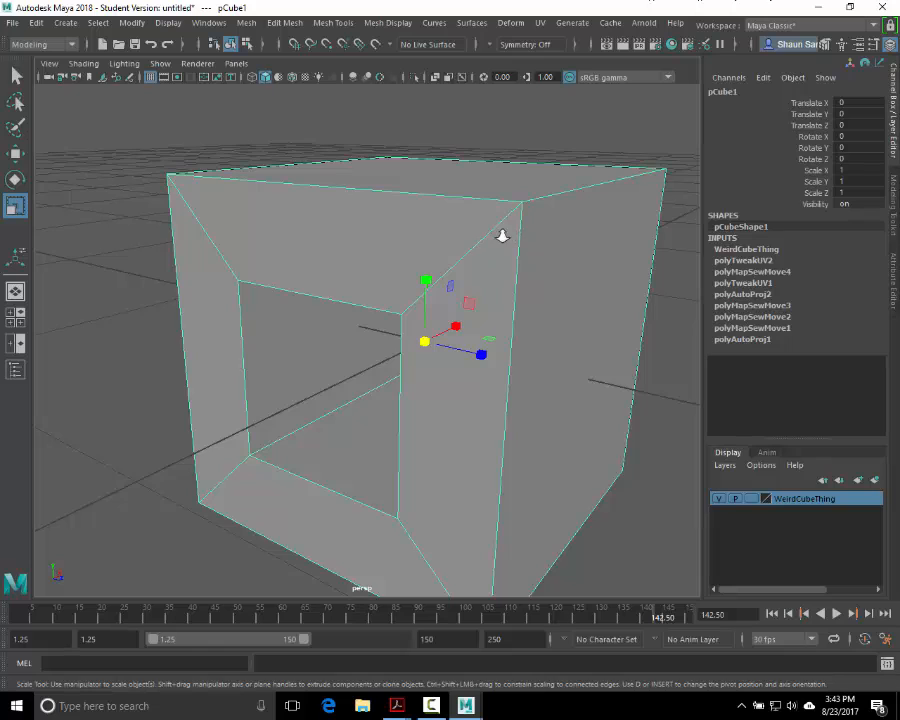
pyautogui.keyDown('alt'); pyautogui.moveTo(504, 235); pyautogui.dragTo(441, 236, button='right'); pyautogui.keyUp('alt')
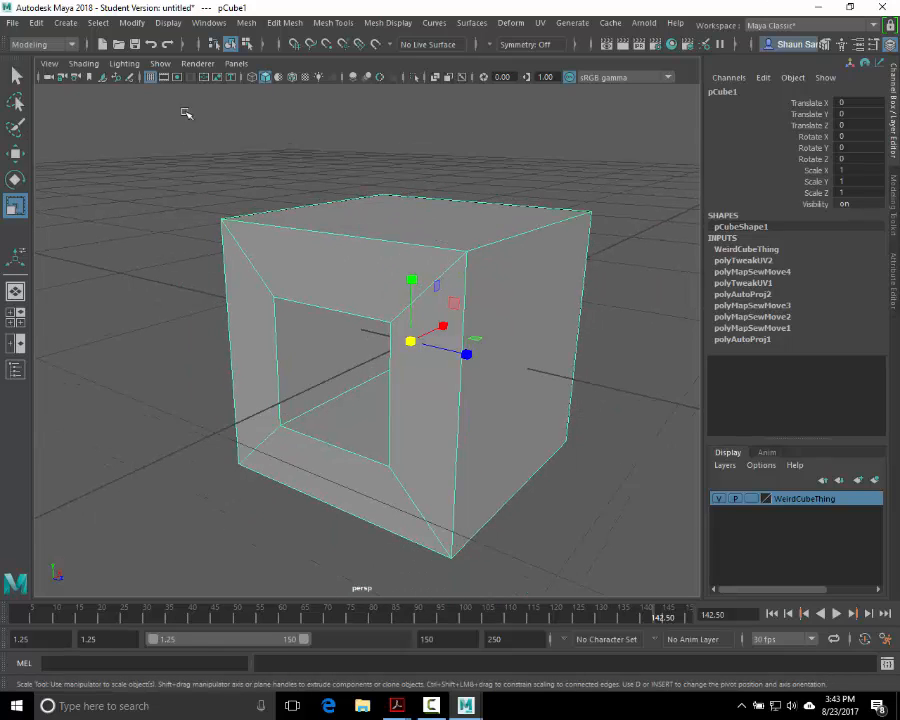
pyautogui.click(40, 25)
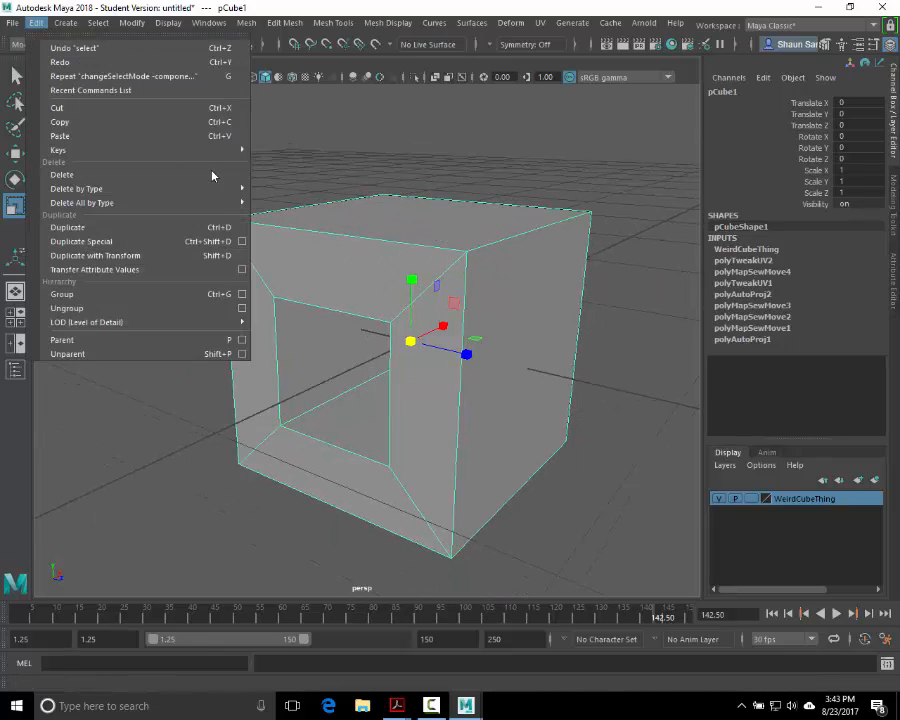
pyautogui.moveTo(200, 188)
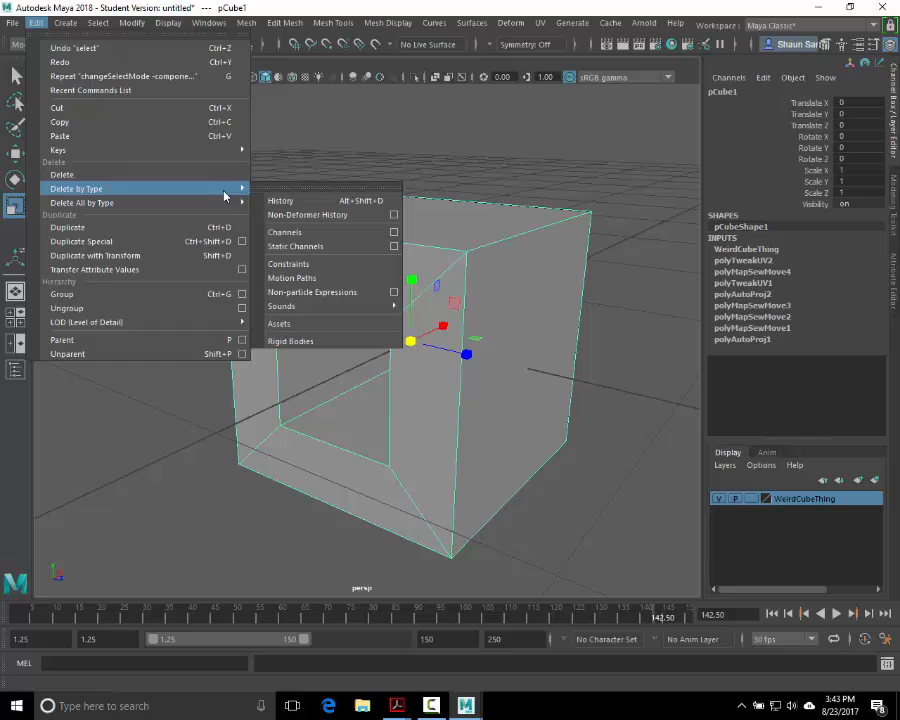
pyautogui.click(280, 203)
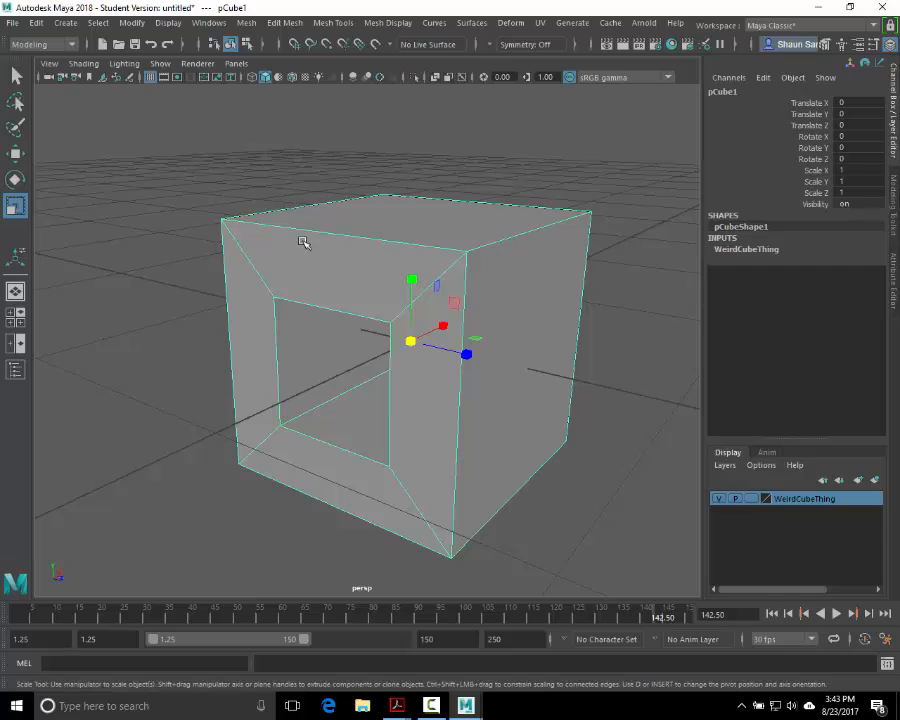
# Step: Open the Project Window, enlarge it to show all location sections, and start a new project
pyautogui.click(13, 22)
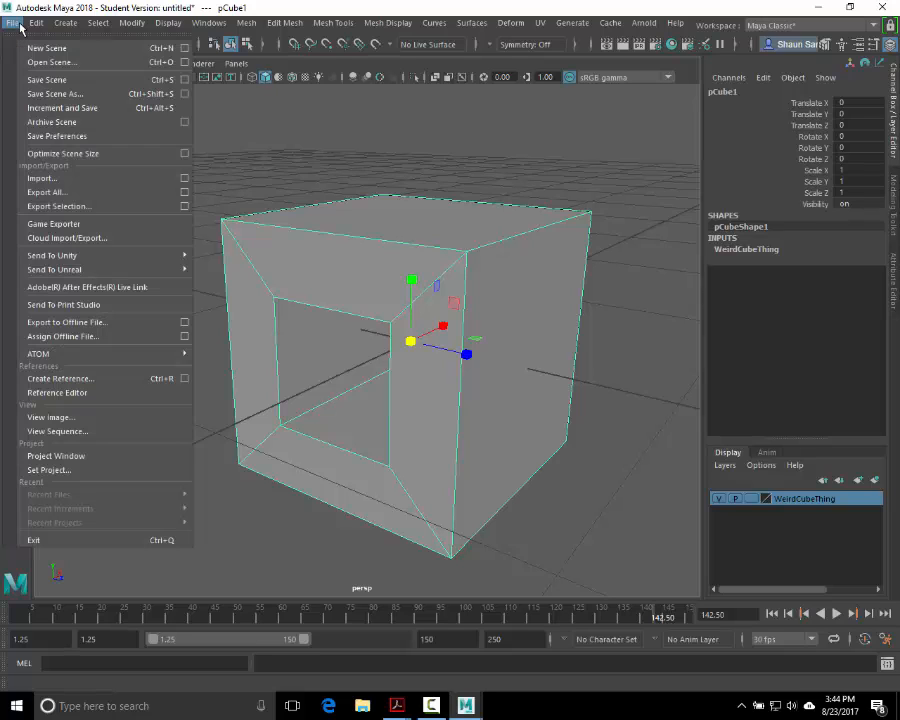
pyautogui.click(133, 460)
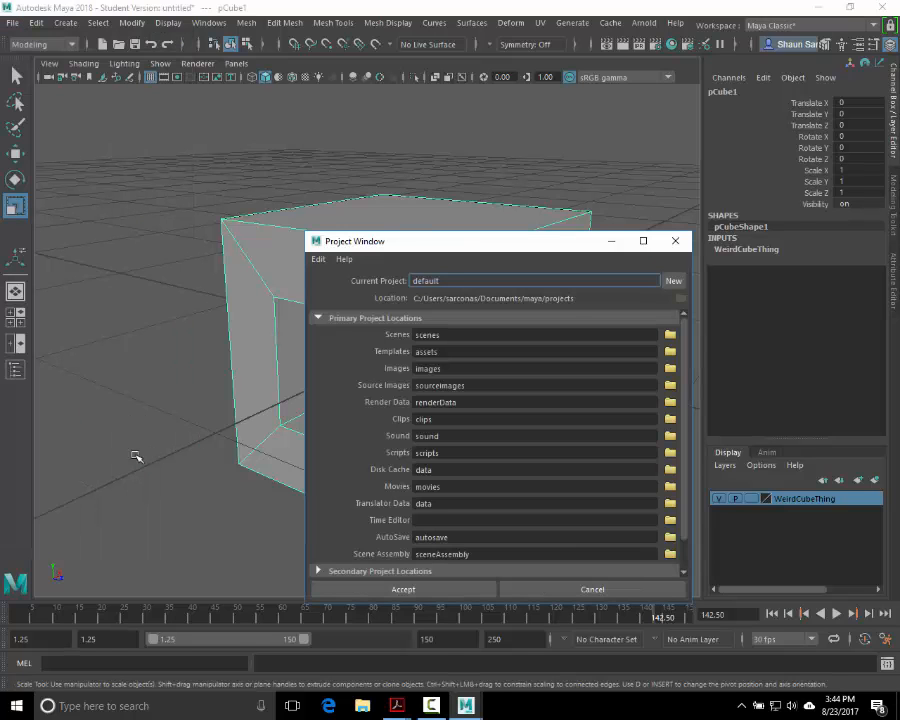
pyautogui.moveTo(418, 220); pyautogui.dragTo(310, 112)
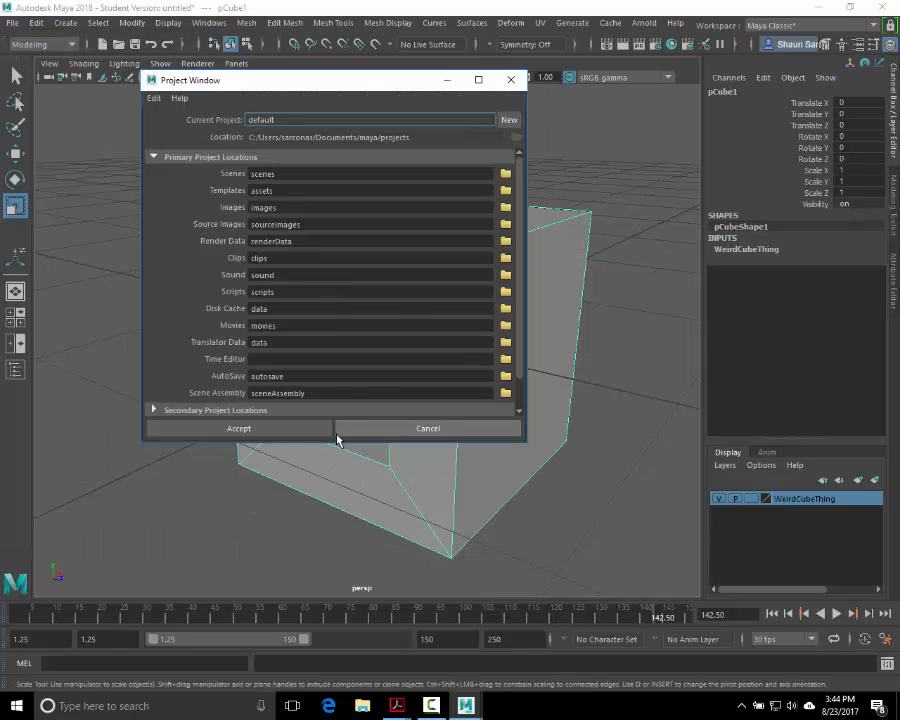
pyautogui.moveTo(333, 441); pyautogui.dragTo(340, 552)
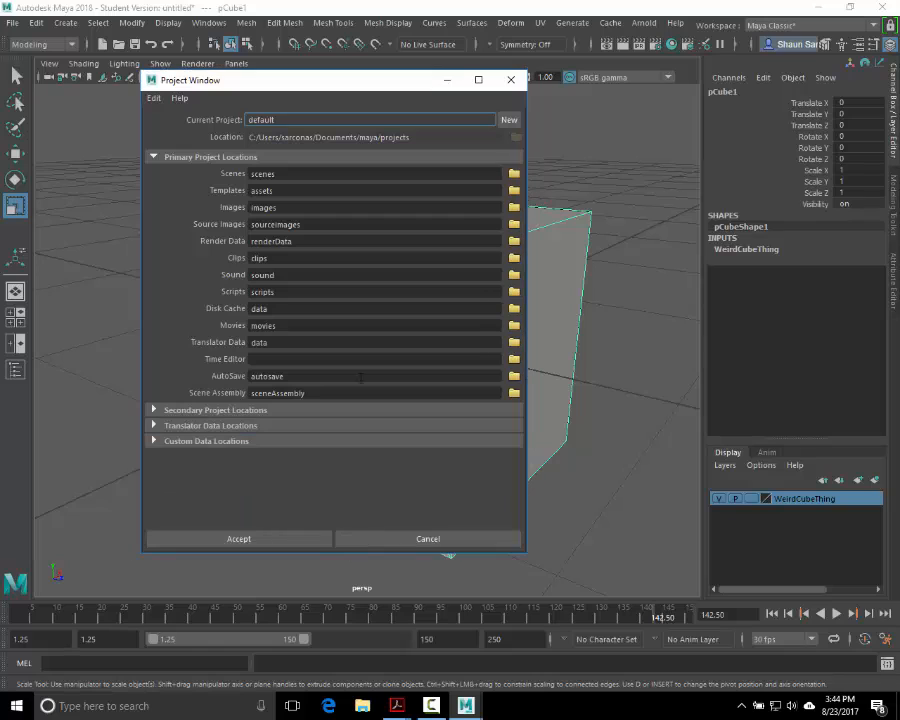
pyautogui.moveTo(308, 122); pyautogui.dragTo(215, 125)
pyautogui.click(508, 121)
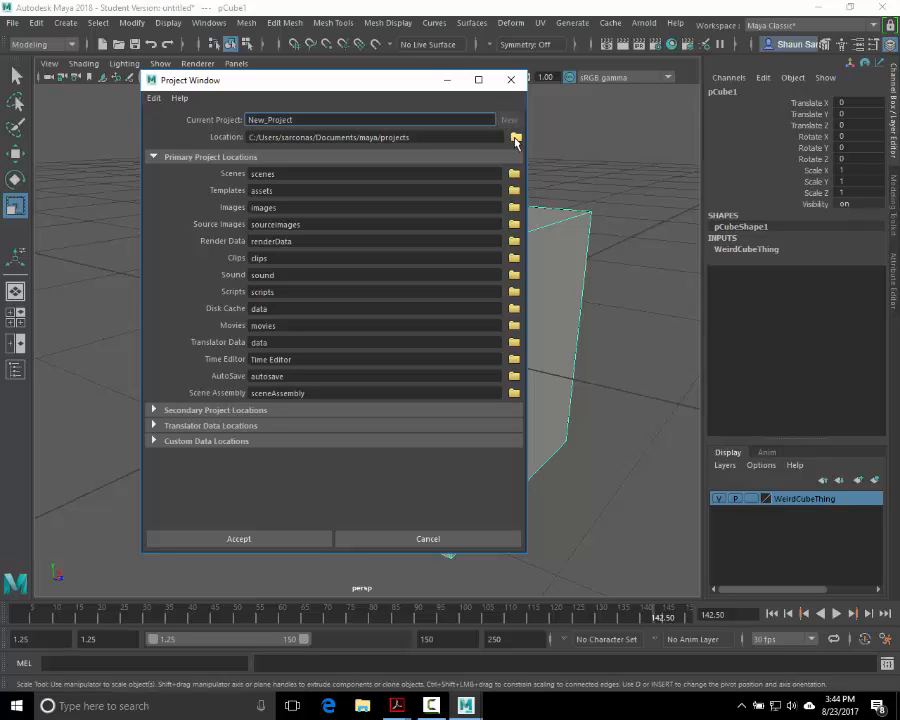
# Step: Set the project location to the 2520 folder inside the personal F17 folder on drive D: and name the project with the surname plus _BasicWorkflow
pyautogui.click(515, 137)
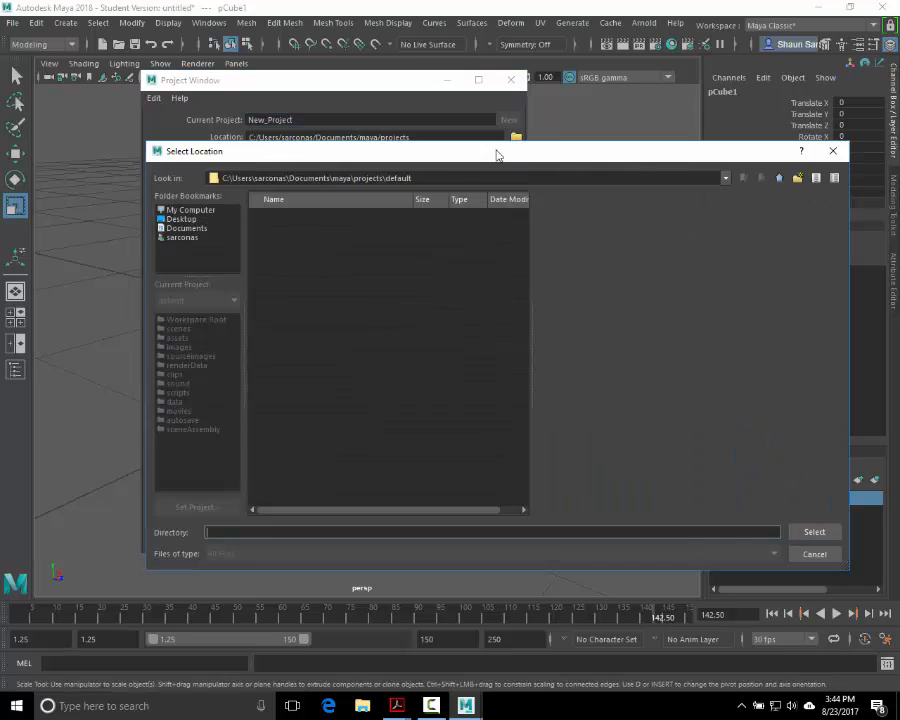
pyautogui.click(183, 219)
pyautogui.click(190, 210)
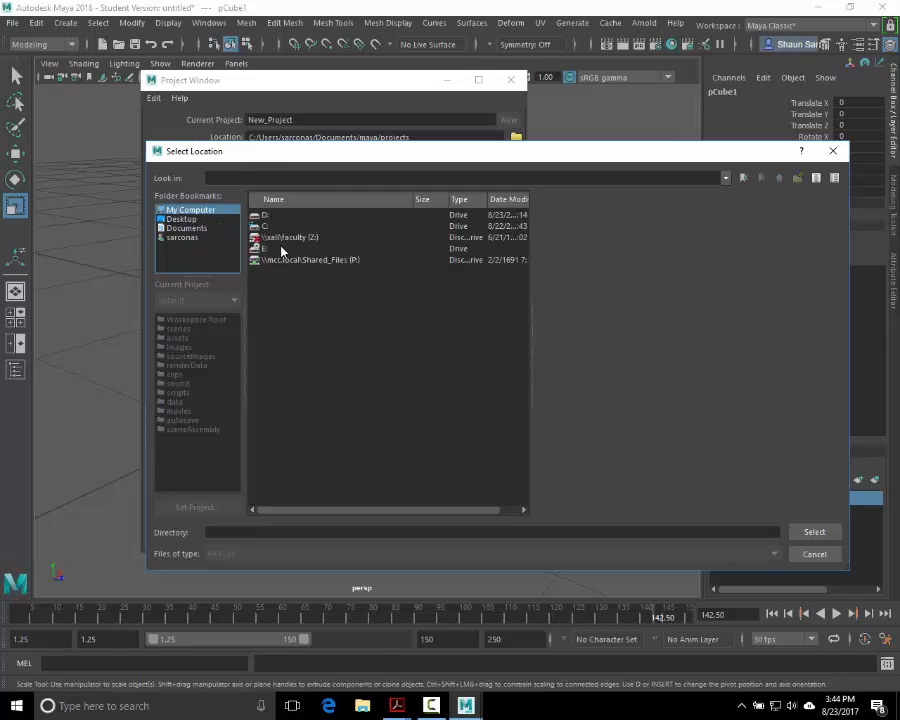
pyautogui.doubleClick(264, 218)
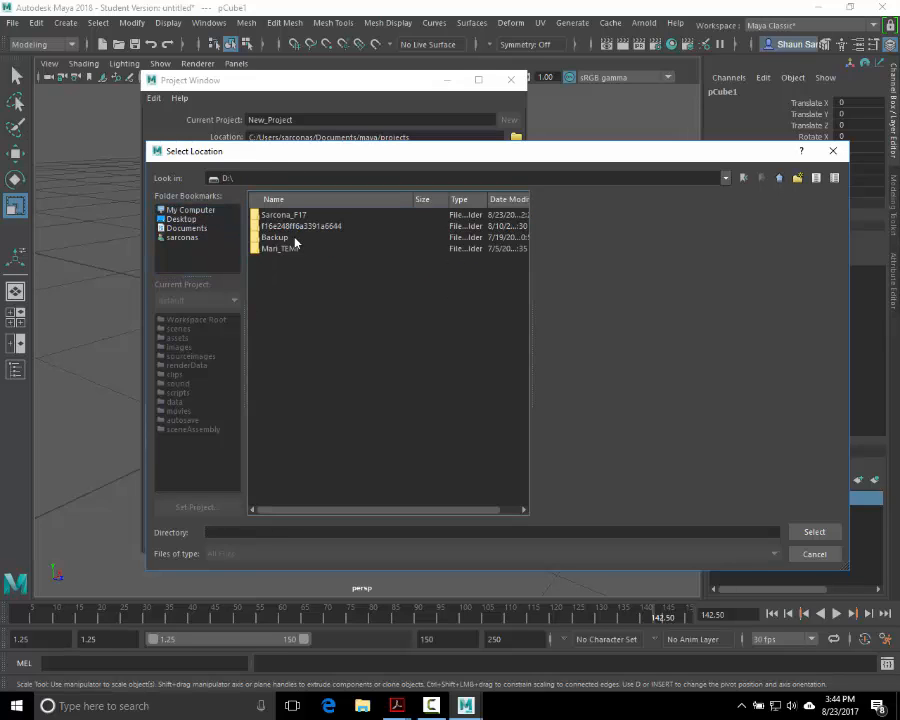
pyautogui.doubleClick(280, 215)
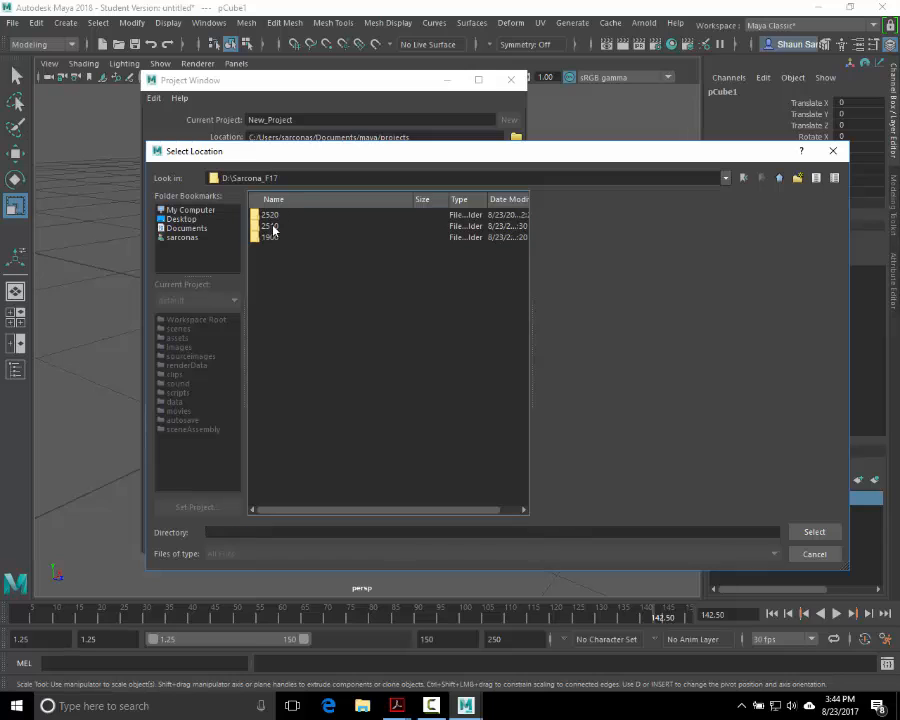
pyautogui.doubleClick(271, 217)
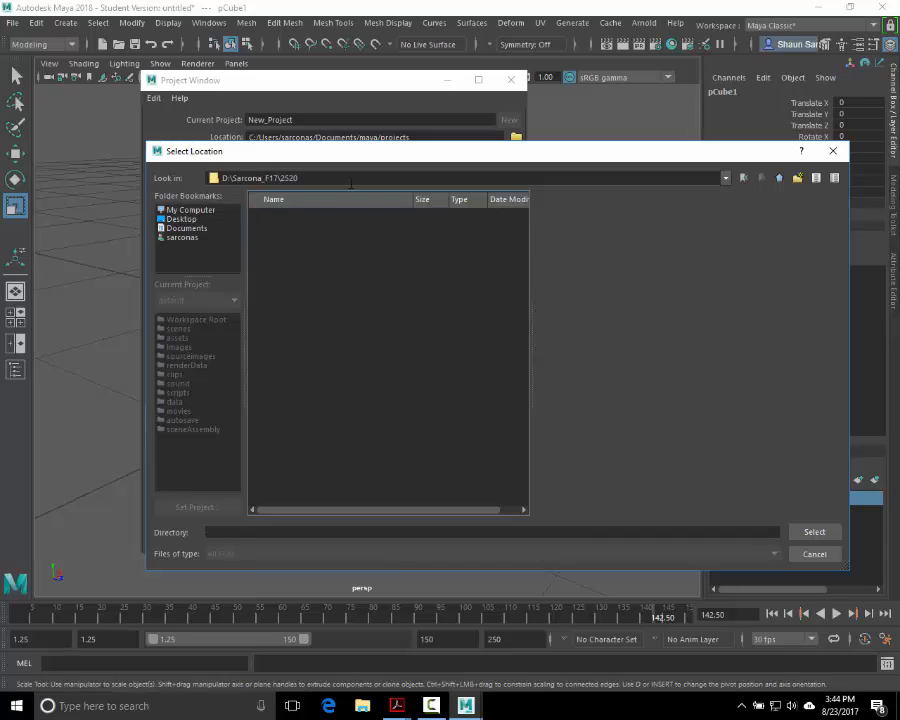
pyautogui.click(814, 532)
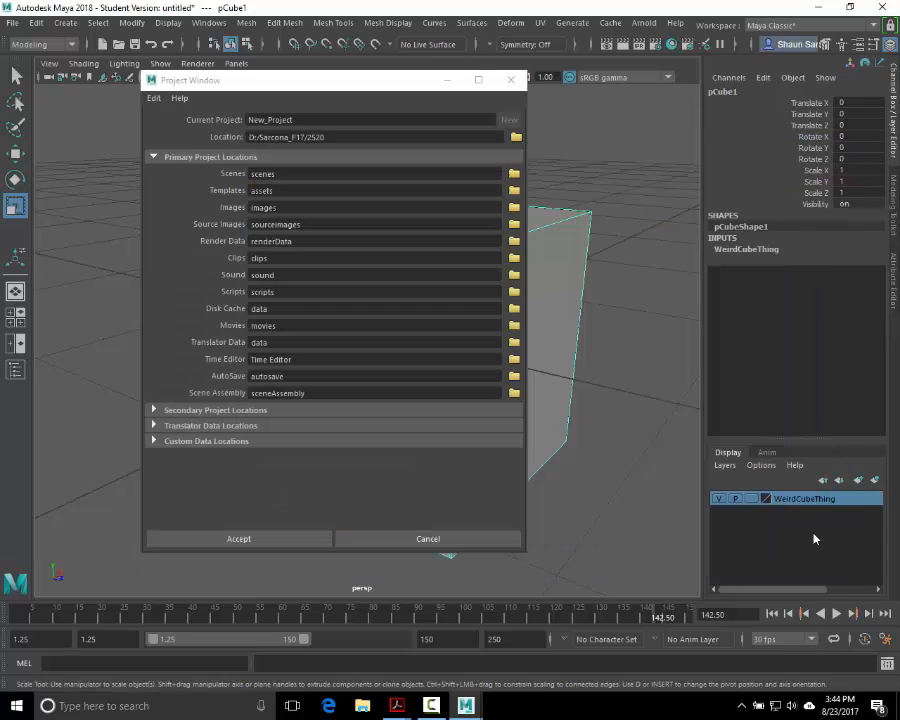
pyautogui.moveTo(313, 121); pyautogui.dragTo(216, 120)
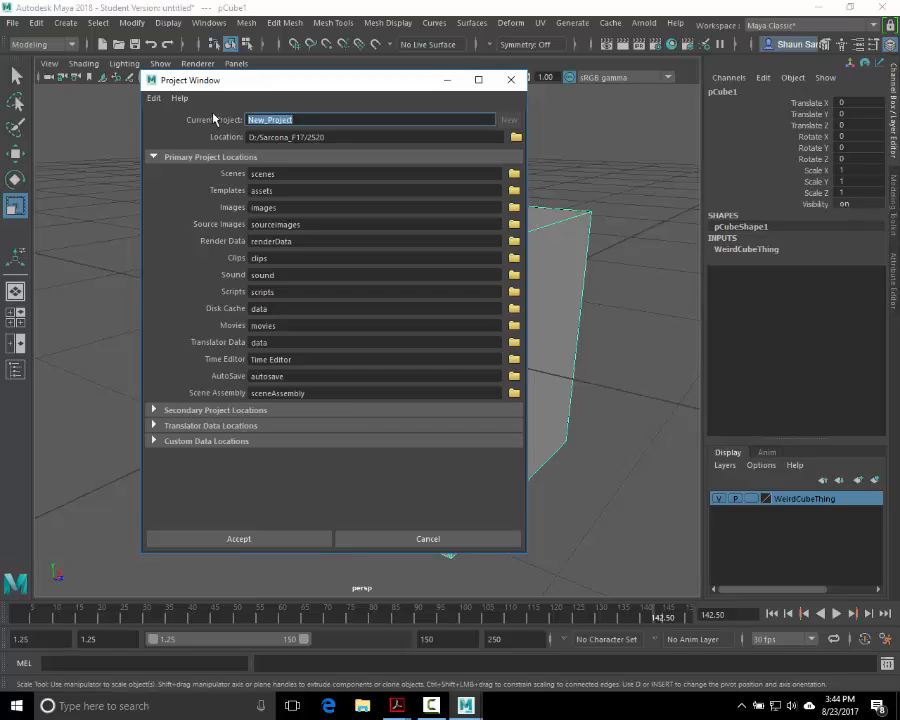
pyautogui.write('Sarcona_BasicWorkflow')
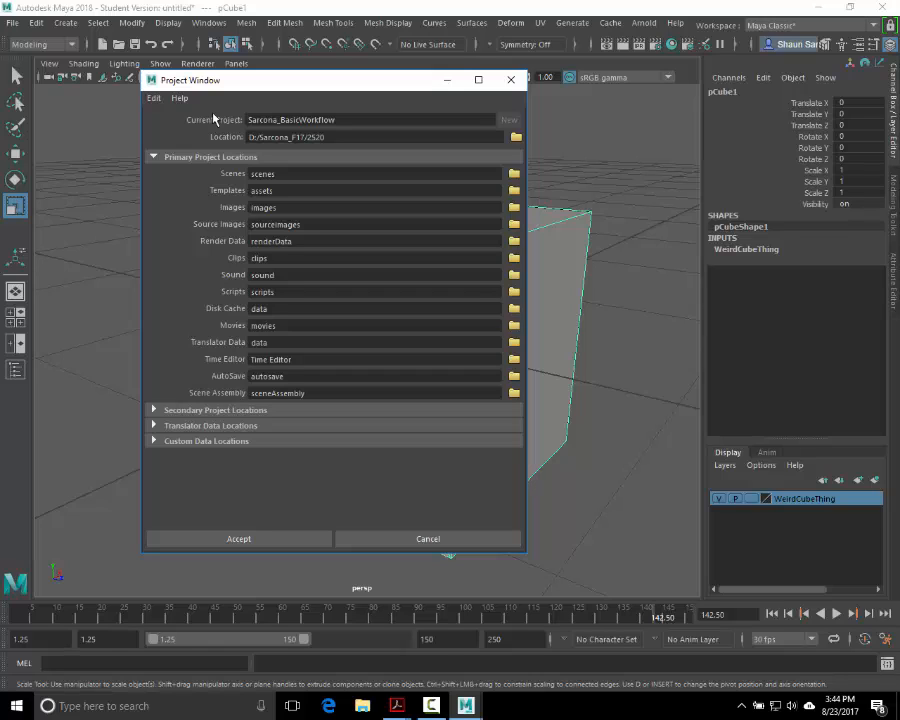
# Step: Review the project name and the 2520 folder in the location path for the new project
pyautogui.doubleClick(247, 119)
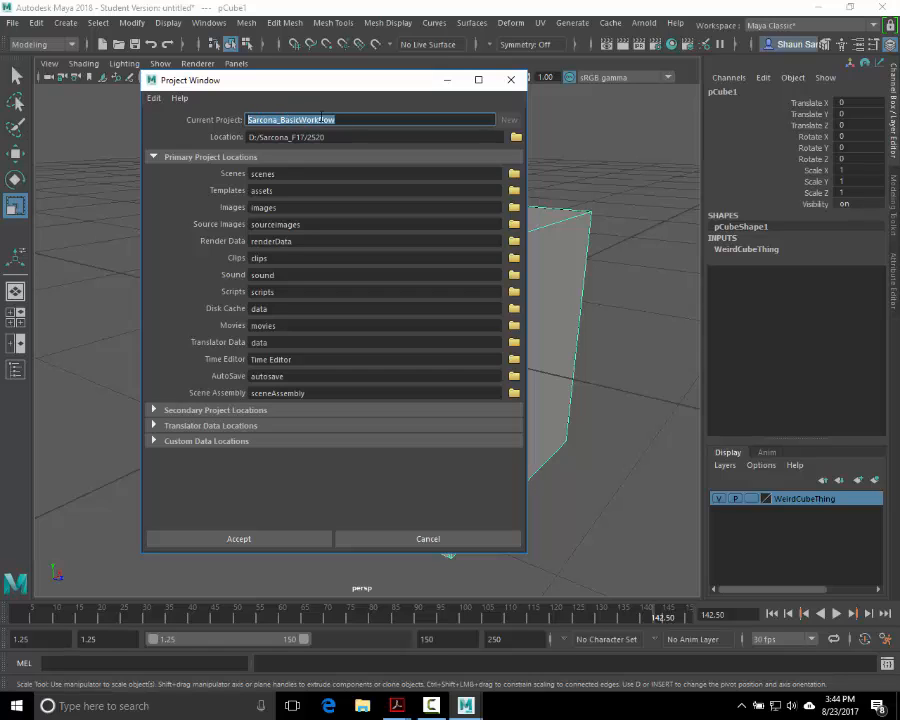
pyautogui.click(324, 138)
pyautogui.moveTo(324, 138); pyautogui.dragTo(309, 137)
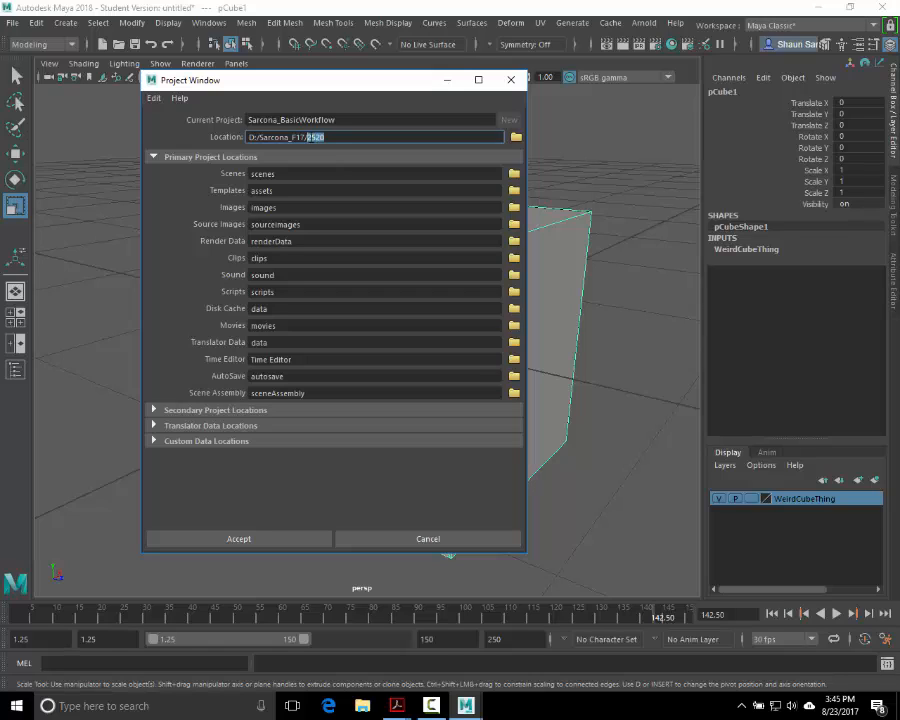
pyautogui.hotkey('ctrl', 'a')
pyautogui.hotkey('shift', 'Tab')
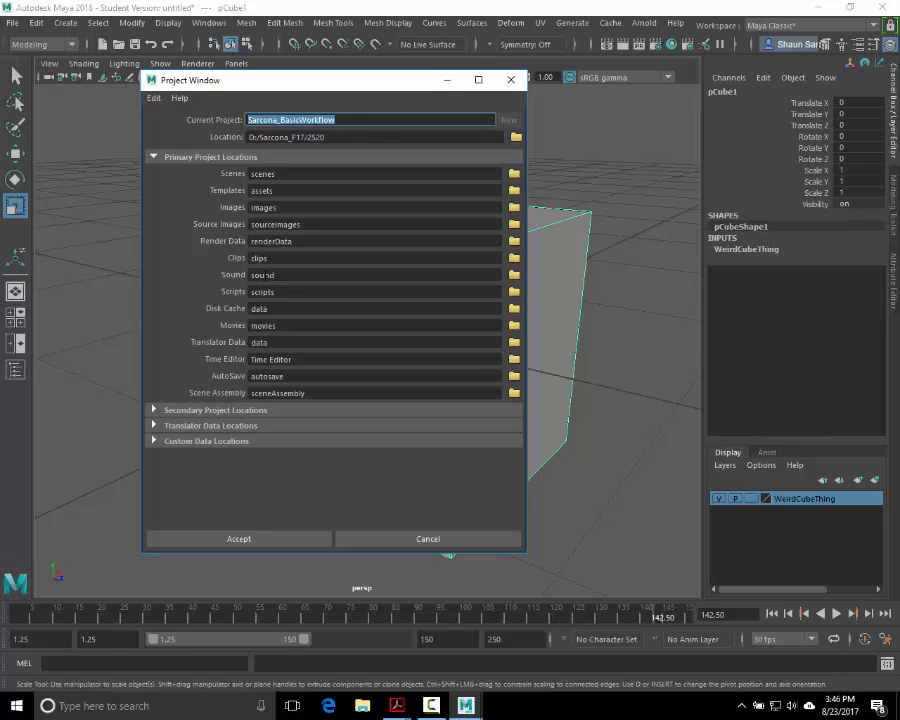
# Step: Go through the primary project locations from scenes, images and sourceimages down to Time Editor and autosave
pyautogui.click(318, 173)
pyautogui.doubleClick(318, 173)
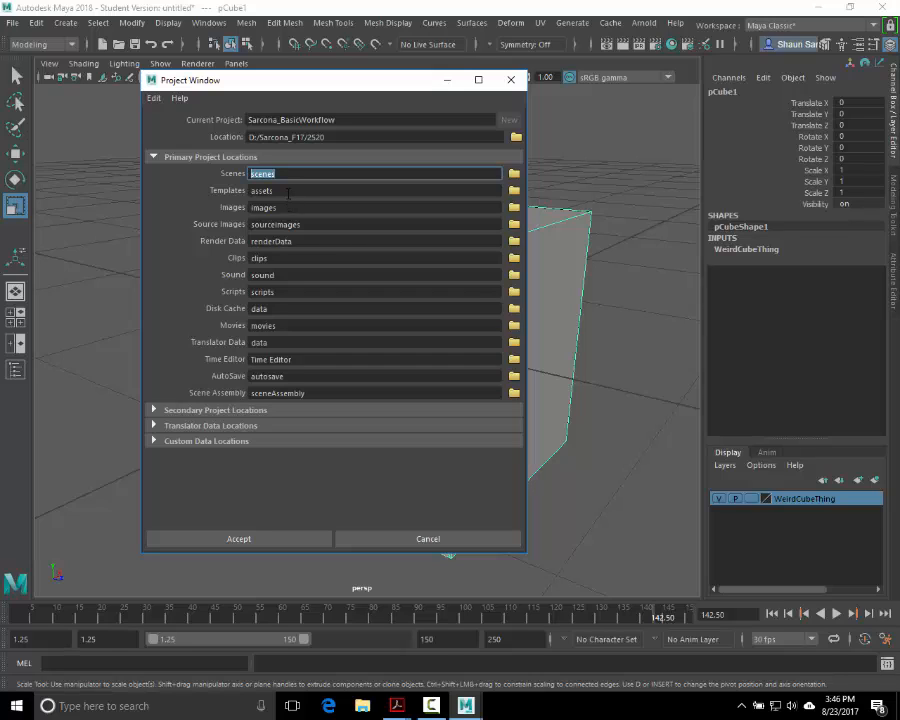
pyautogui.click(290, 207)
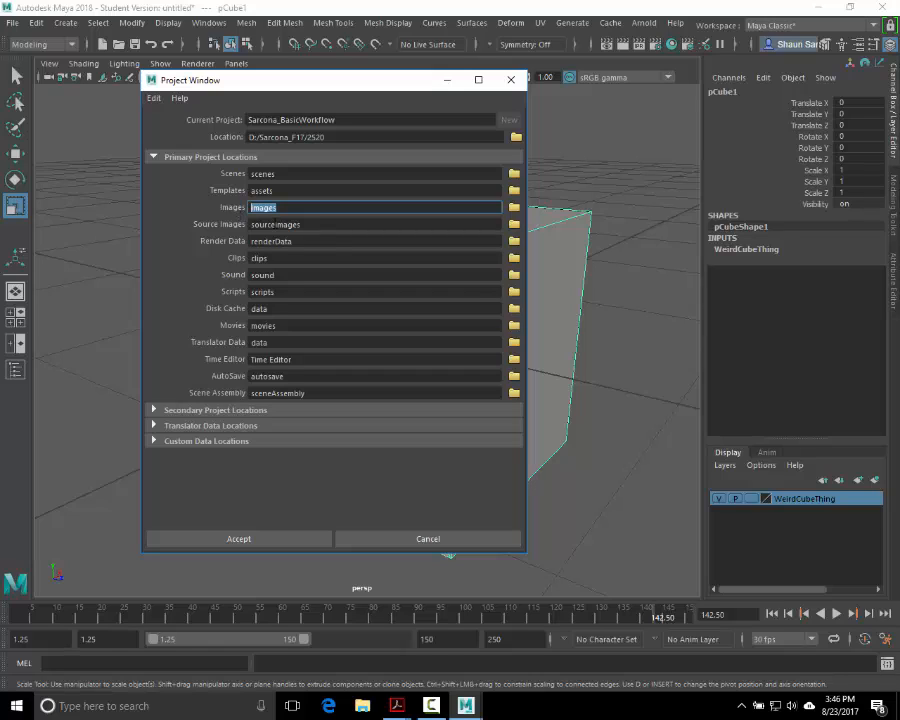
pyautogui.press('Tab')
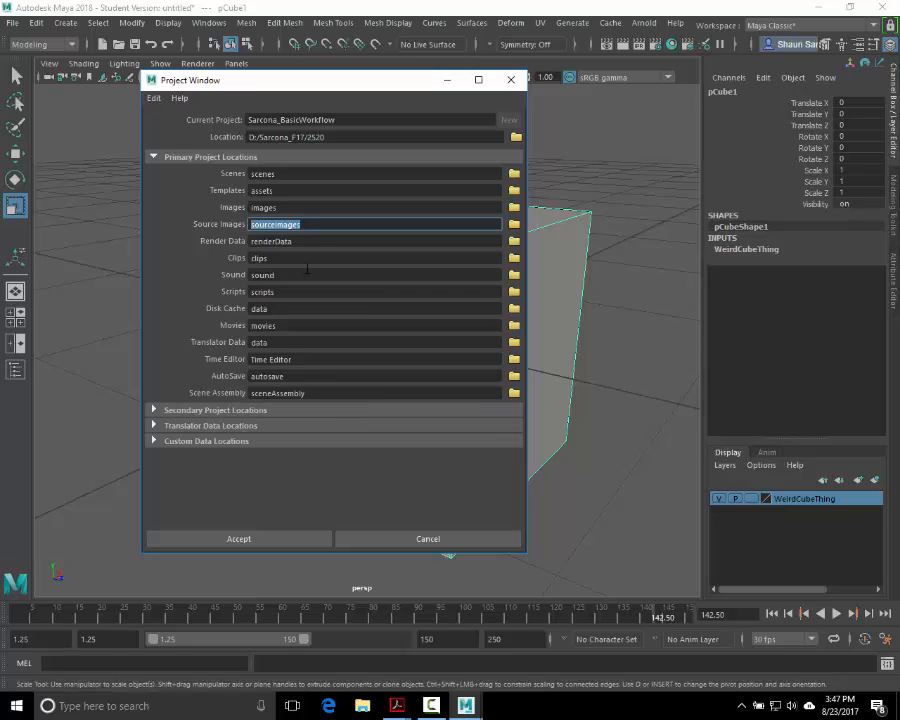
pyautogui.press('Tab')
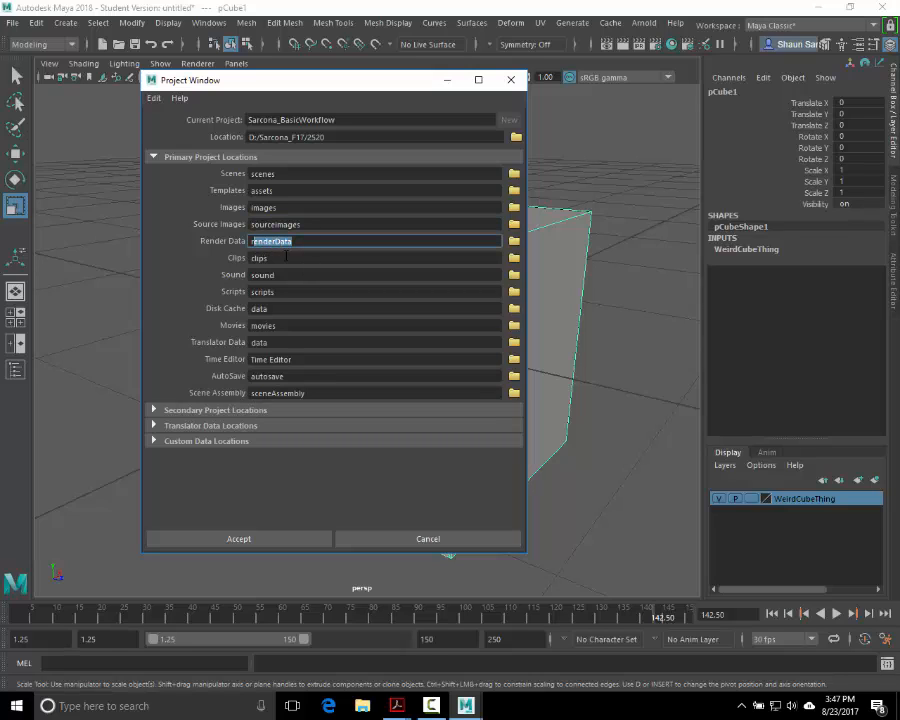
pyautogui.press('Tab')
pyautogui.press('Tab')
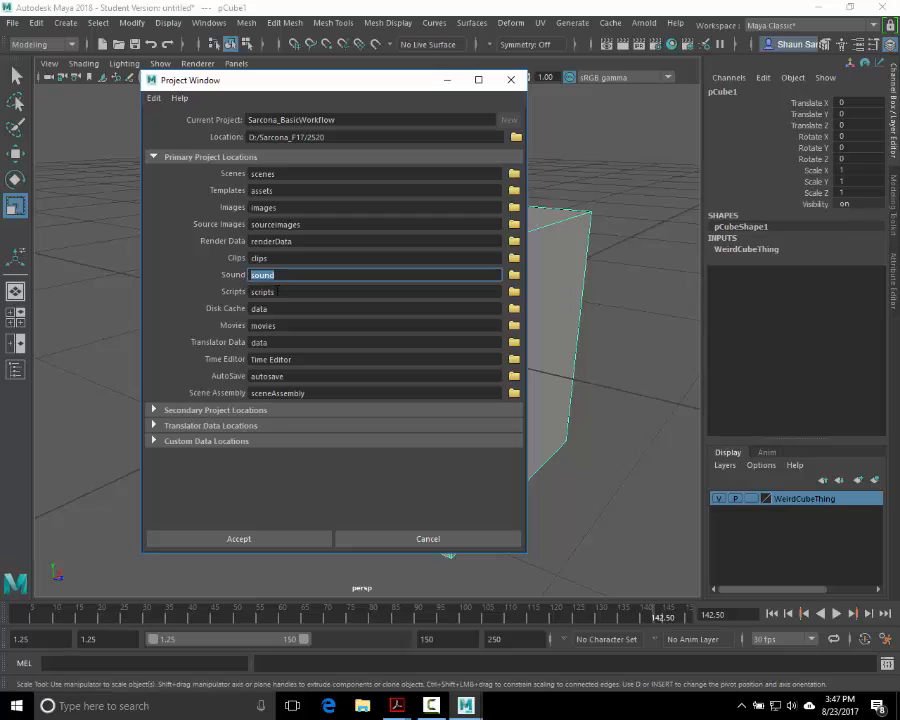
pyautogui.press('Tab')
pyautogui.press('Tab')
pyautogui.press('Tab')
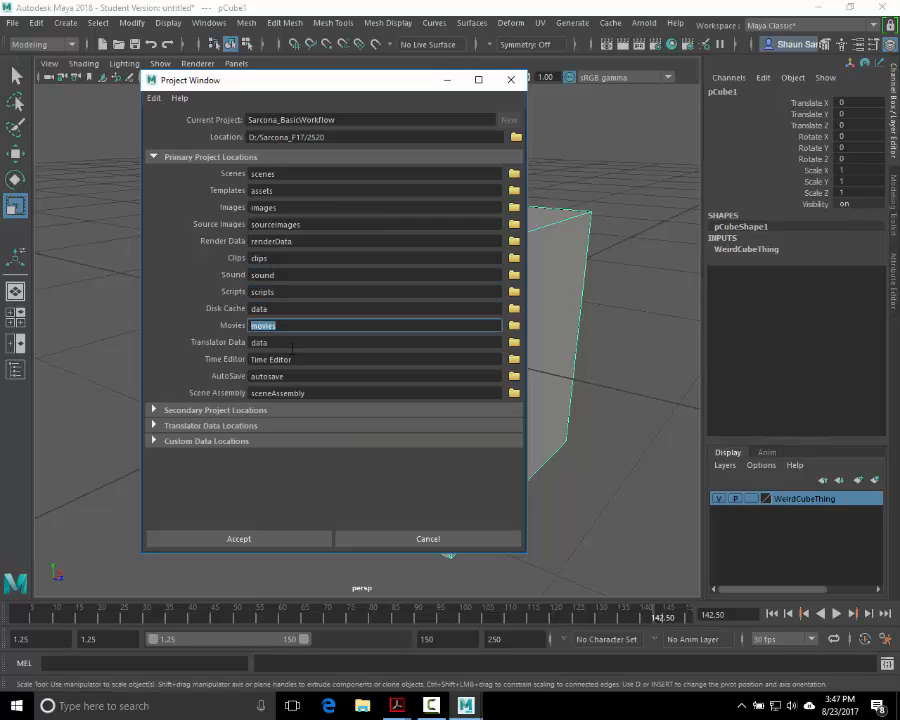
pyautogui.press('Tab')
pyautogui.press('Tab')
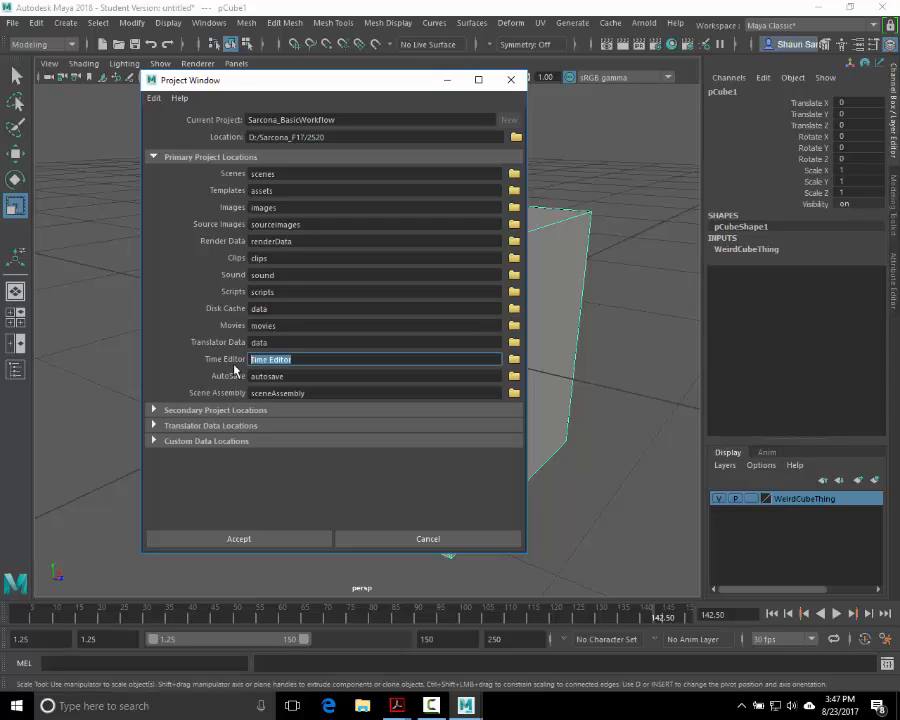
pyautogui.moveTo(289, 376); pyautogui.dragTo(242, 376)
pyautogui.moveTo(294, 361); pyautogui.dragTo(233, 362)
pyautogui.press('Tab')
# Step: Expand and look through the secondary project locations, and accept the project settings to create the project
pyautogui.click(232, 410)
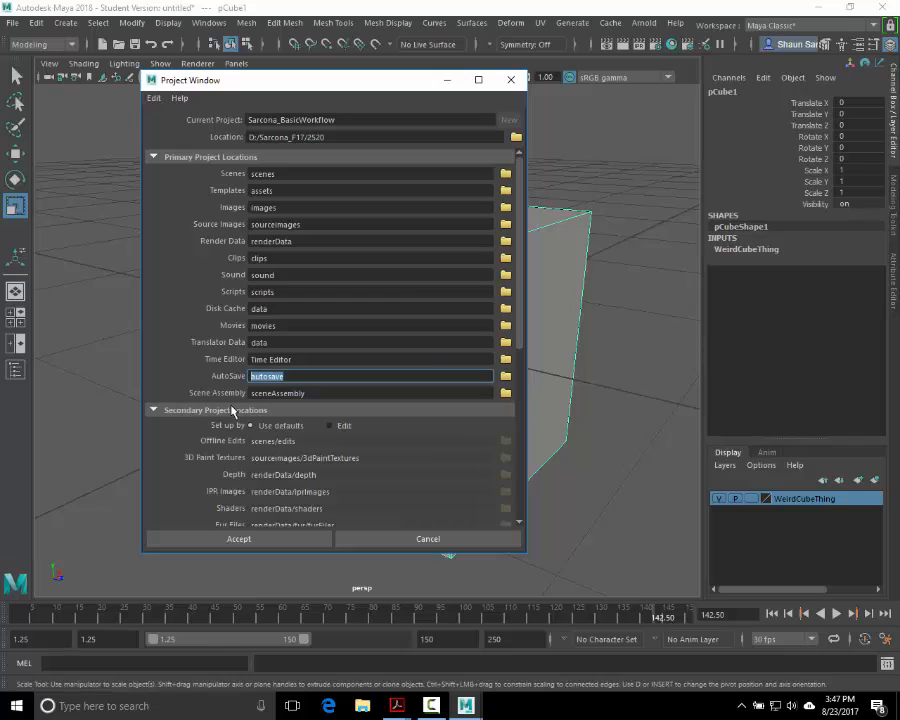
pyautogui.scroll(-5, 233, 425)
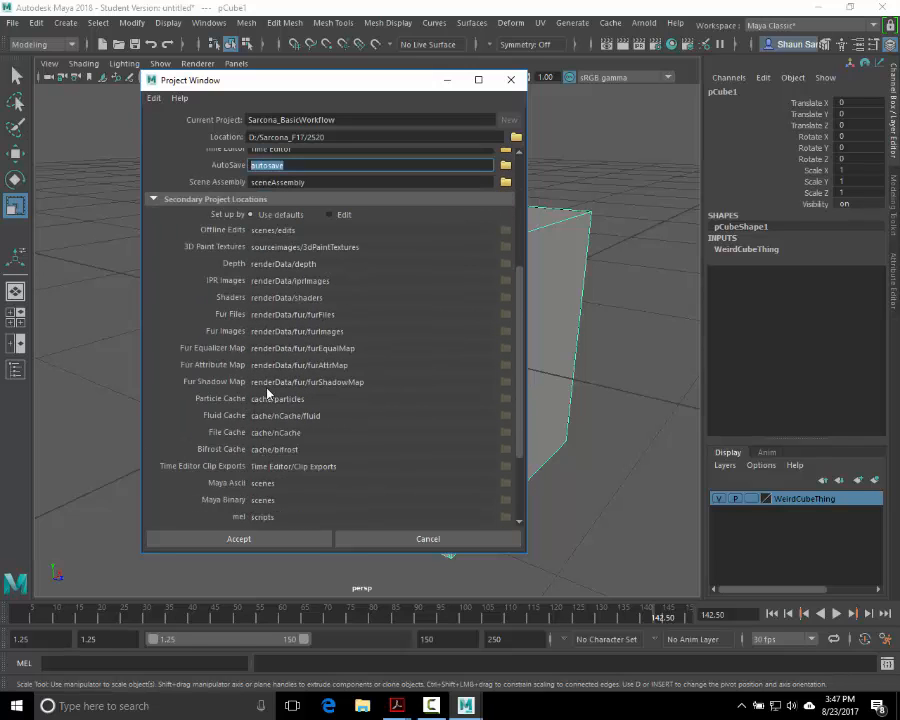
pyautogui.scroll(5, 291, 425)
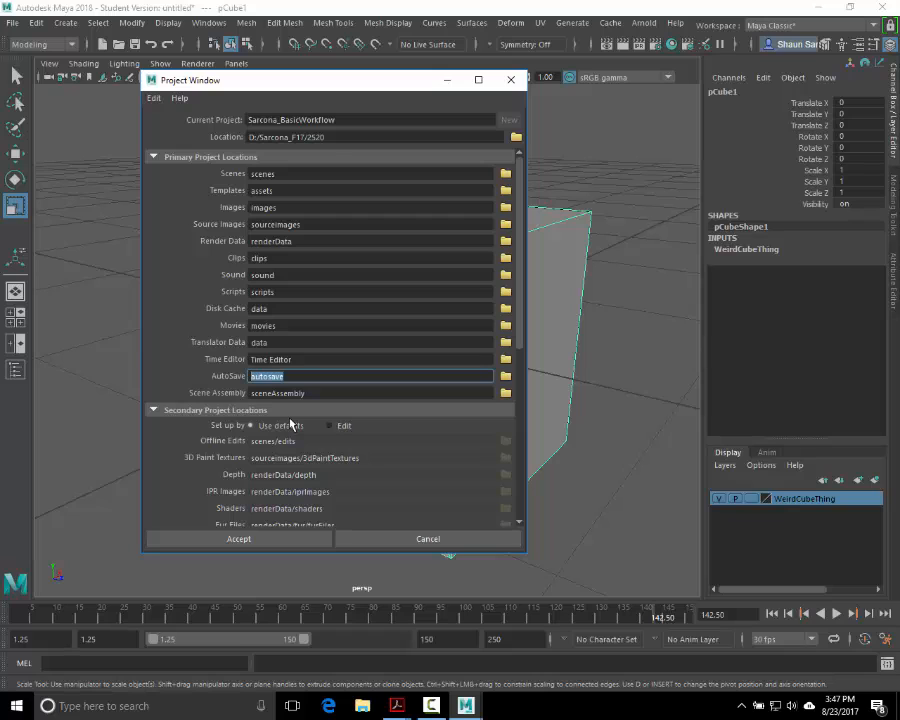
pyautogui.click(267, 541)
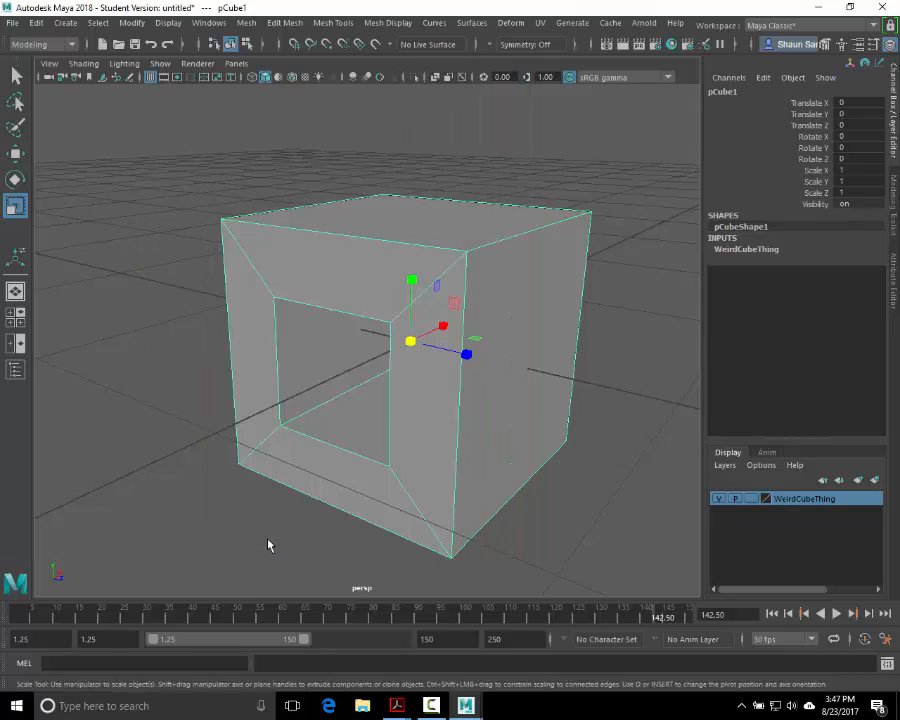
# Step: Save the scene as Maya Binary in the project's scenes folder, named with the surname plus _Cube_001, accepting the student version notice
pyautogui.click(13, 22)
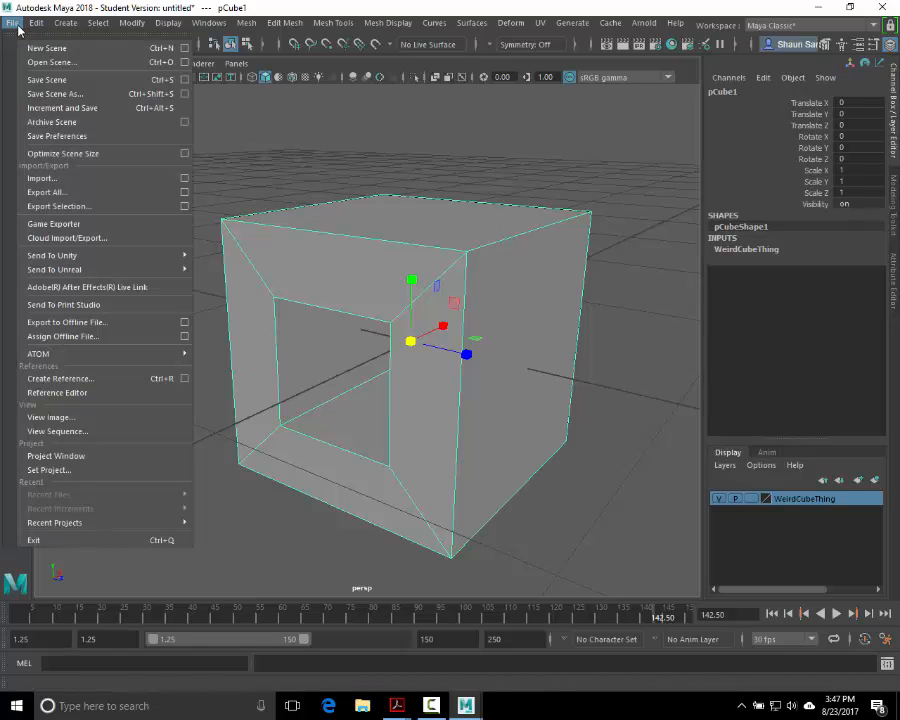
pyautogui.click(64, 82)
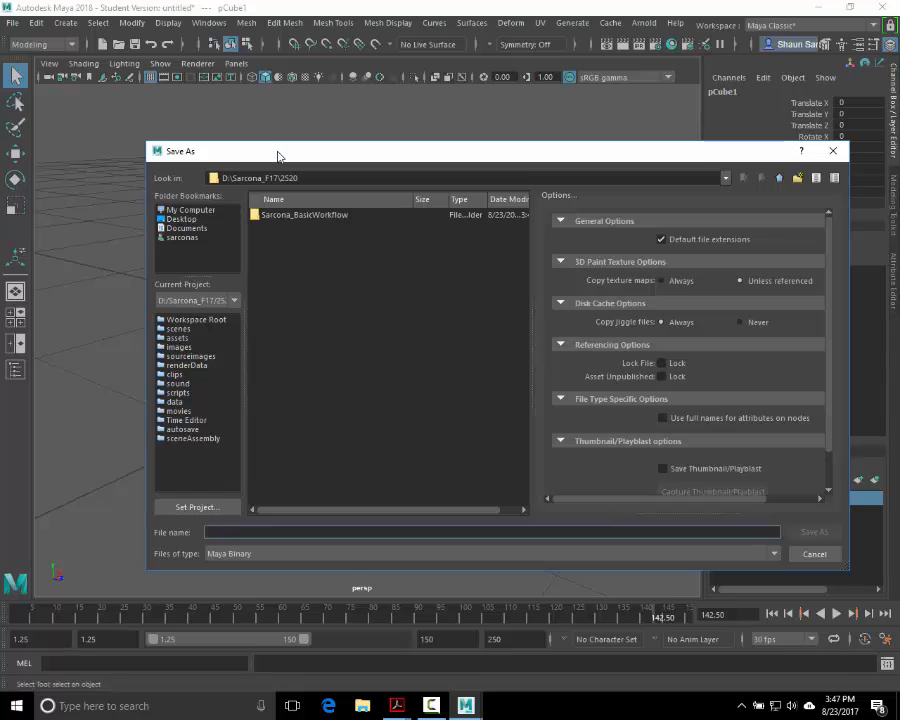
pyautogui.moveTo(278, 157); pyautogui.dragTo(235, 120)
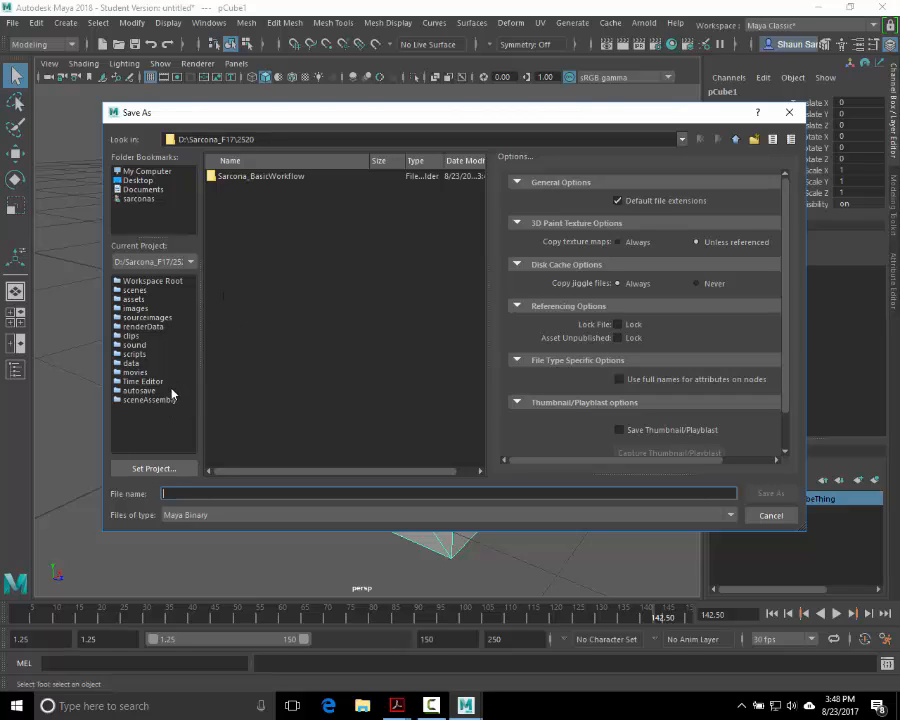
pyautogui.click(140, 292)
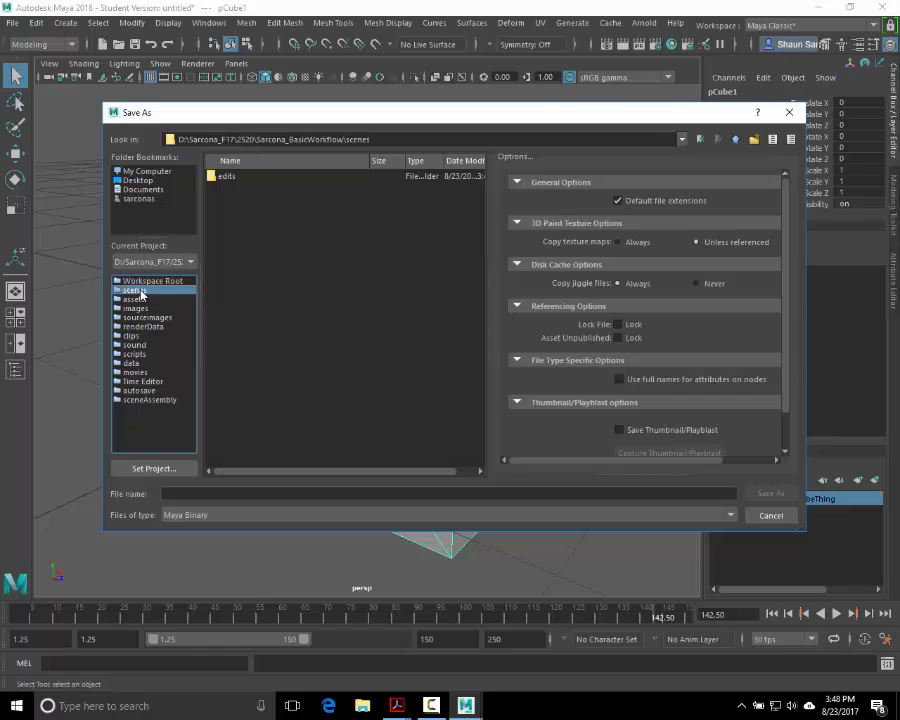
pyautogui.click(200, 494)
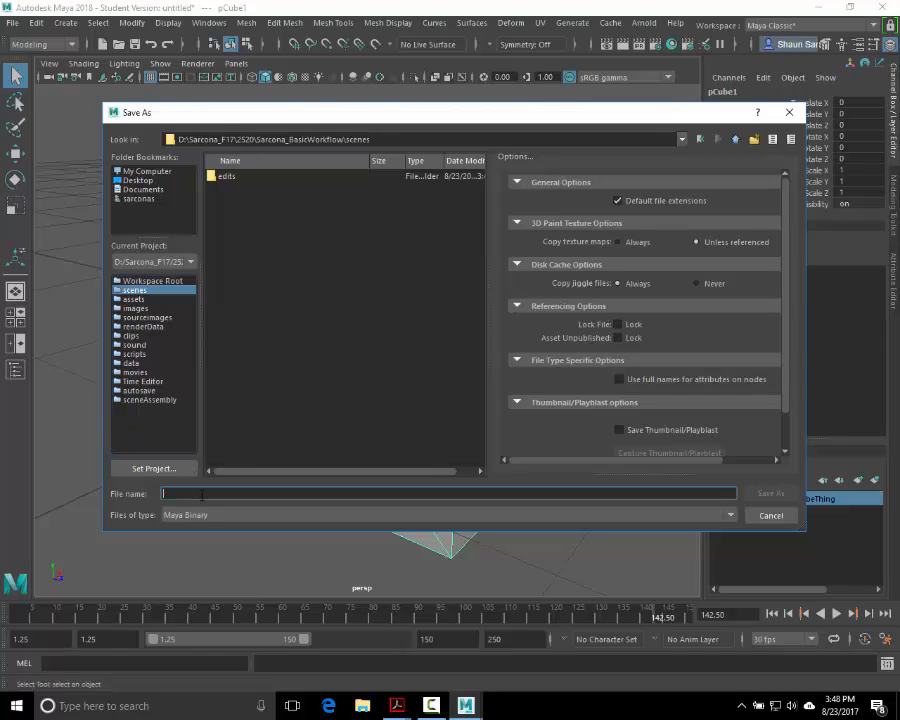
pyautogui.write('Sarcona_')
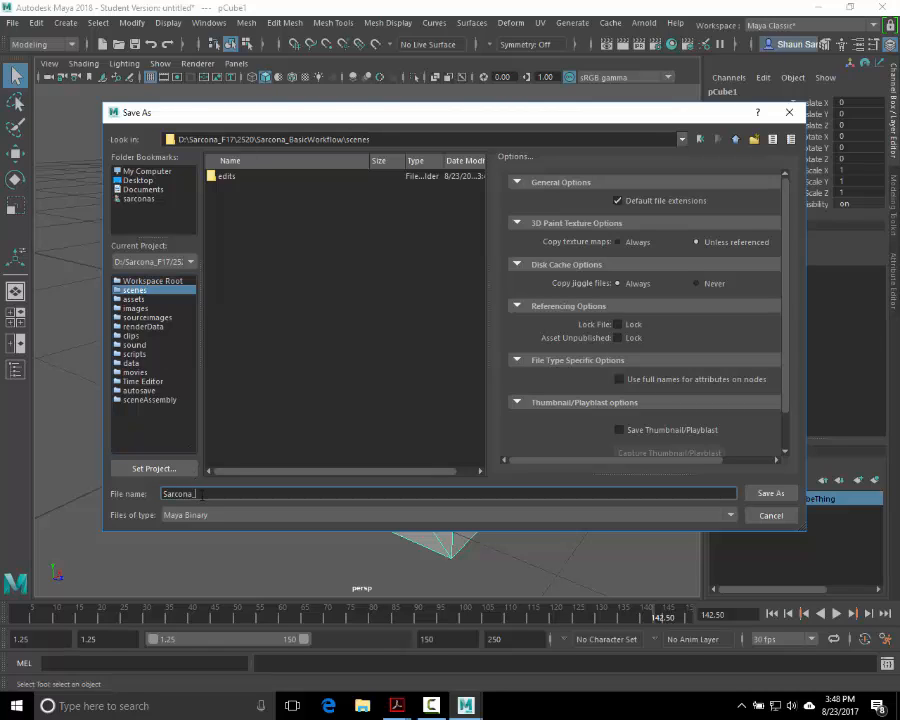
pyautogui.write('Cube_001')
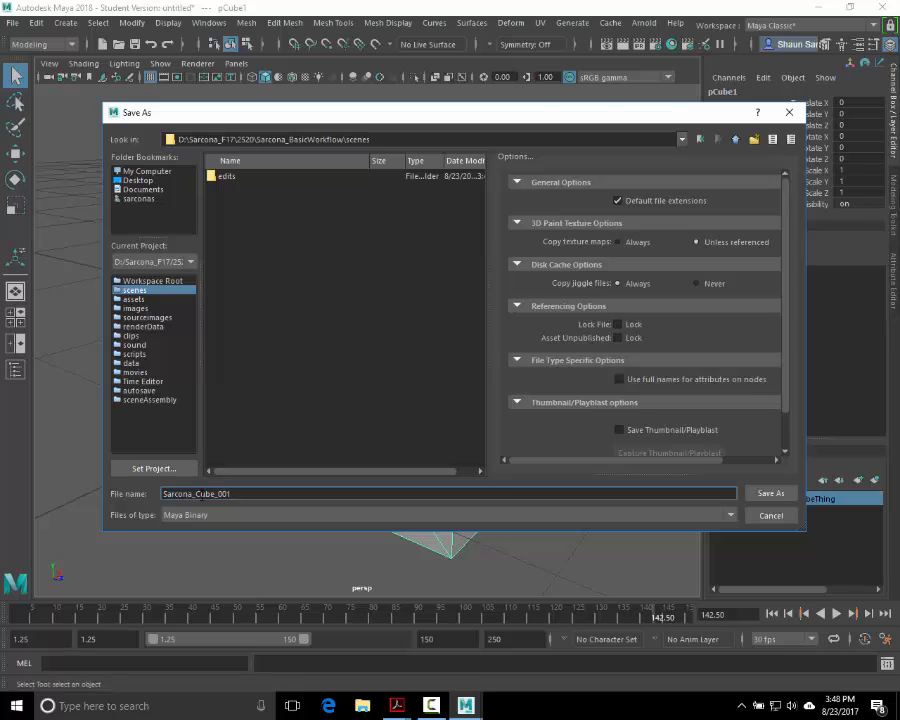
pyautogui.press('Return')
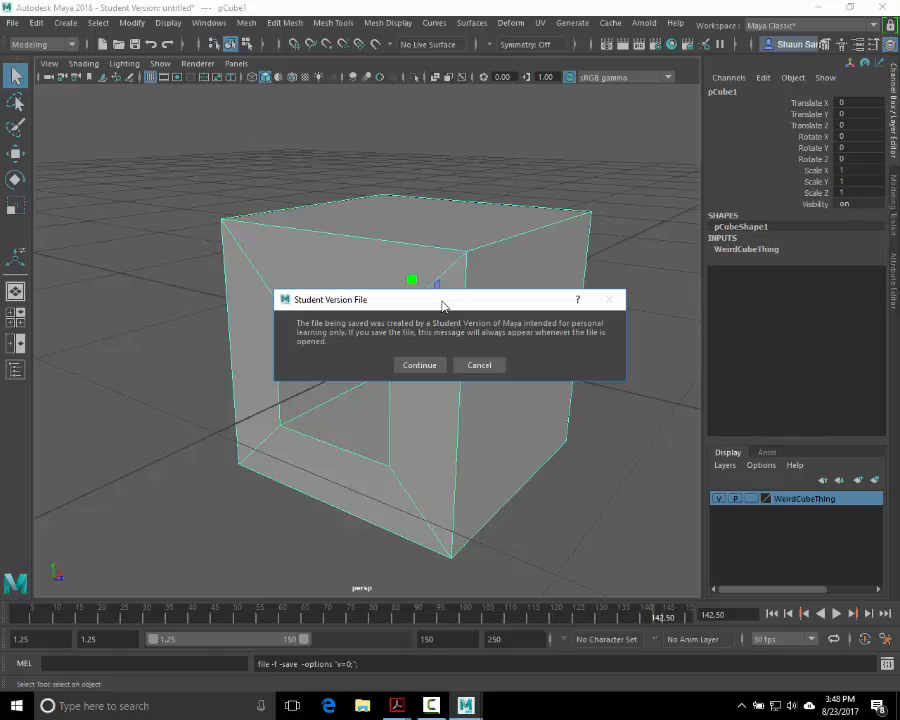
pyautogui.press('Return')
# Step: Activate the Scale tool and display the hollowed cube shaded with texture maps in the perspective view
pyautogui.press('r')
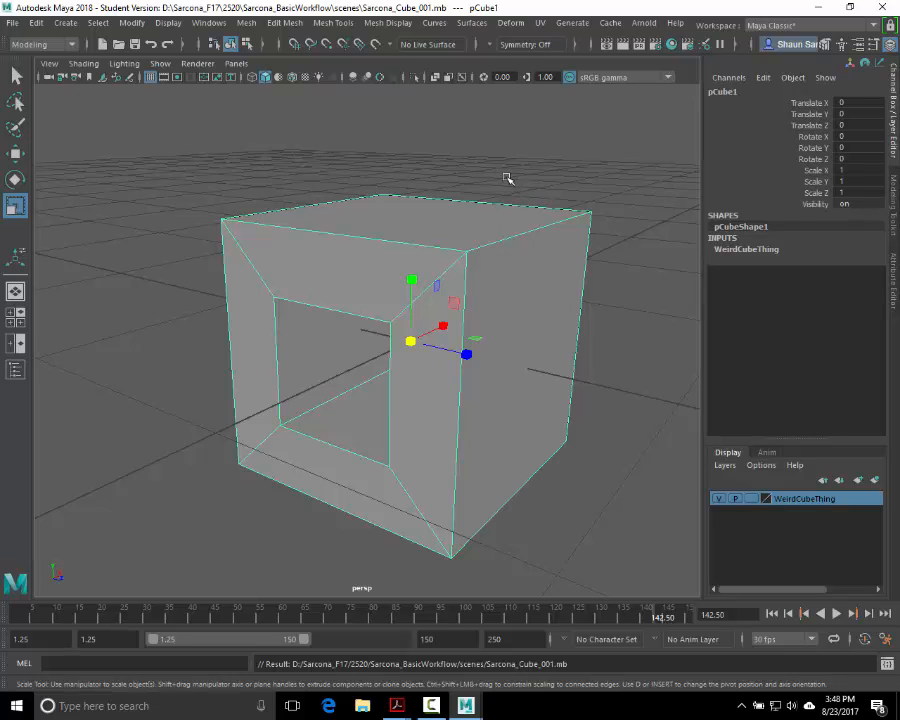
pyautogui.keyDown('alt'); pyautogui.moveTo(352, 240); pyautogui.dragTo(350, 240); pyautogui.keyUp('alt')
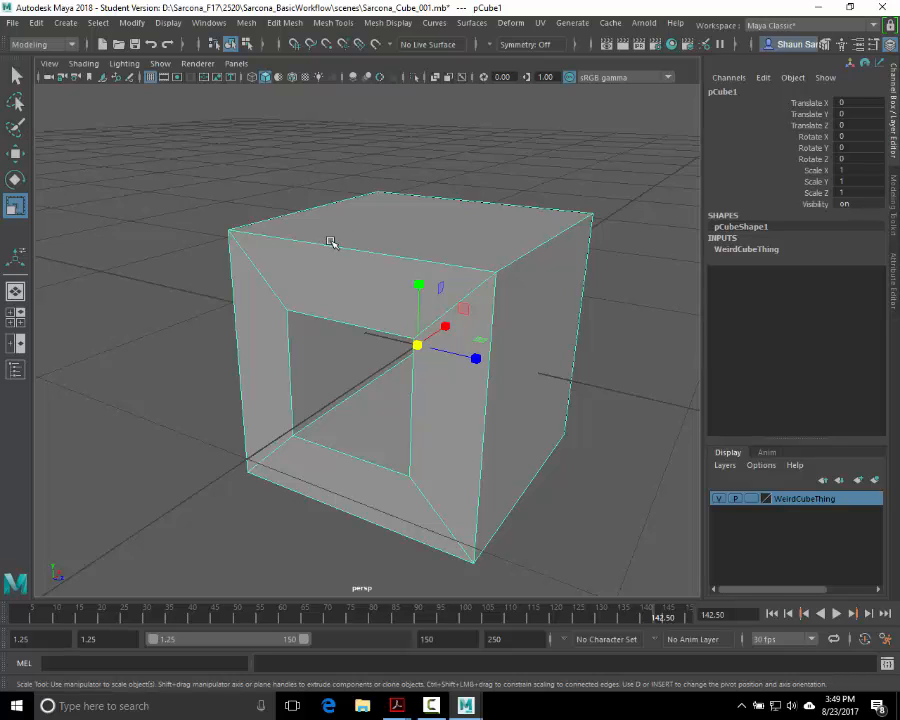
pyautogui.keyDown('alt'); pyautogui.moveTo(326, 259); pyautogui.dragTo(339, 264); pyautogui.keyUp('alt')
pyautogui.press('6')
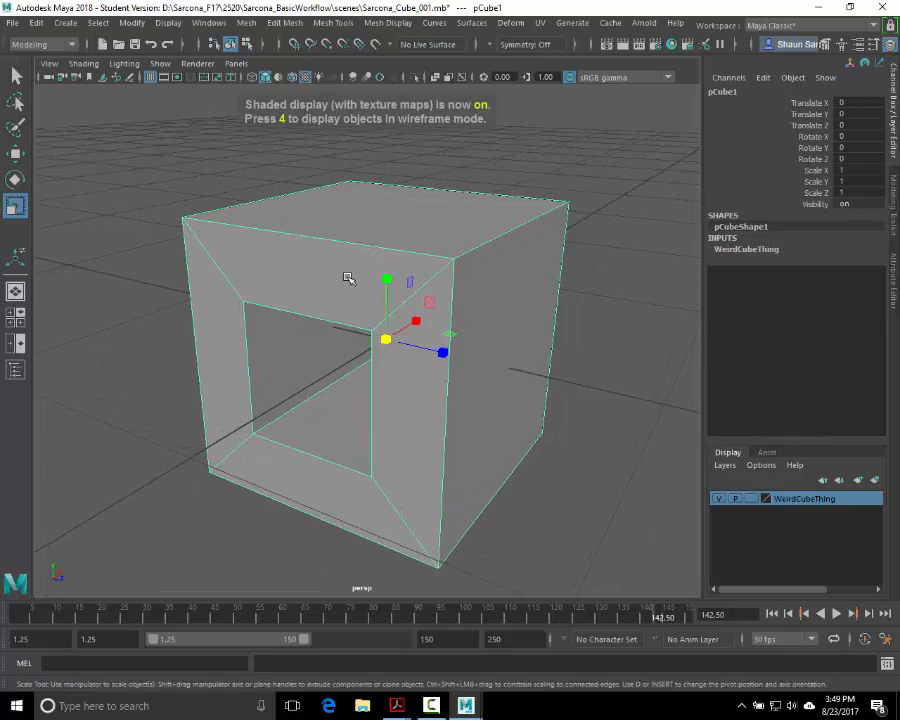
pyautogui.keyDown('alt'); pyautogui.moveTo(330, 324); pyautogui.dragTo(345, 320, button='middle'); pyautogui.keyUp('alt')
pyautogui.keyDown('alt'); pyautogui.moveTo(345, 320); pyautogui.dragTo(350, 321, button='right'); pyautogui.keyUp('alt')
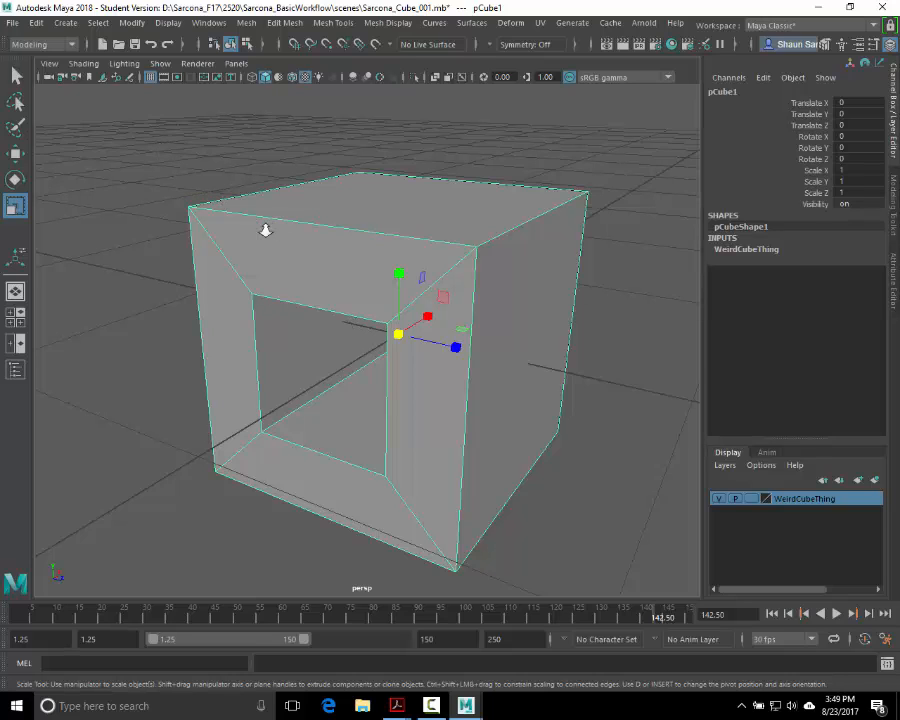
pyautogui.scroll(-1, 263, 232)
pyautogui.press('6')
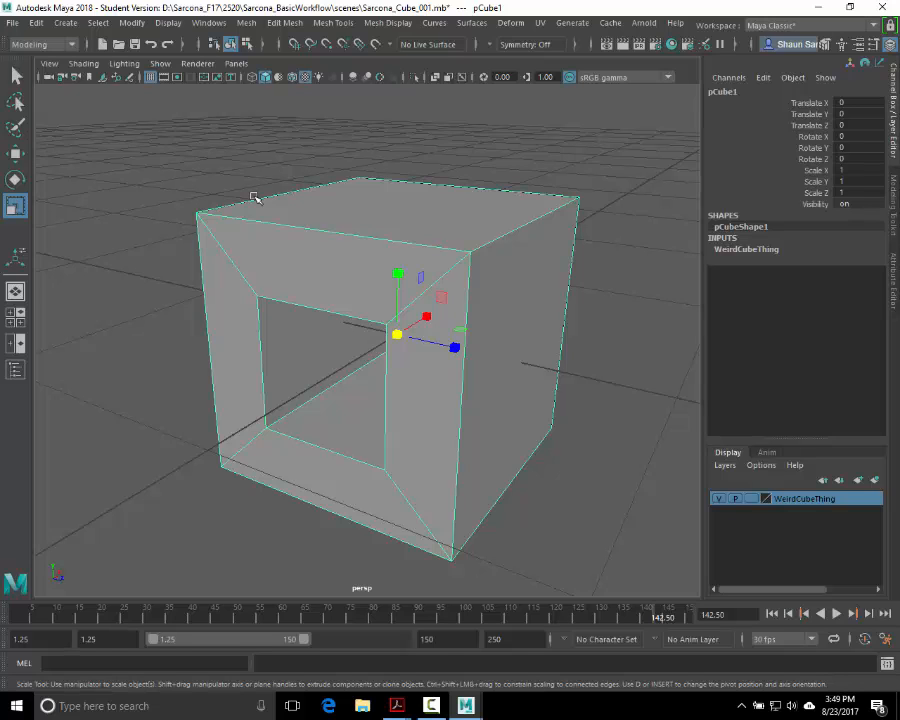
# Step: Launch Substance Painter 2, decline the version 2.6.1 download and close the welcome window
pyautogui.press('super')
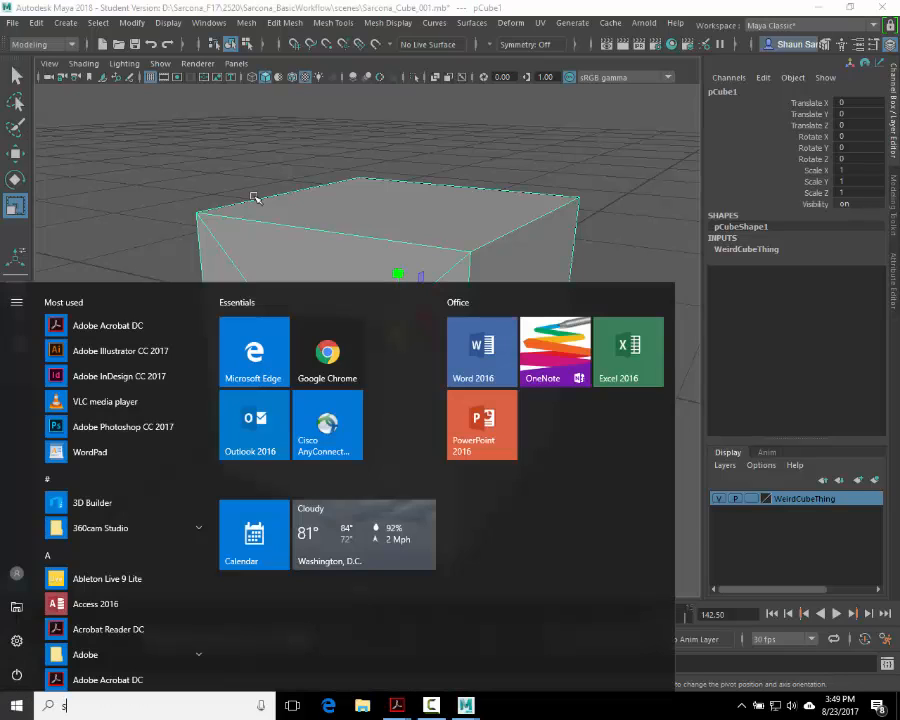
pyautogui.write('substa')
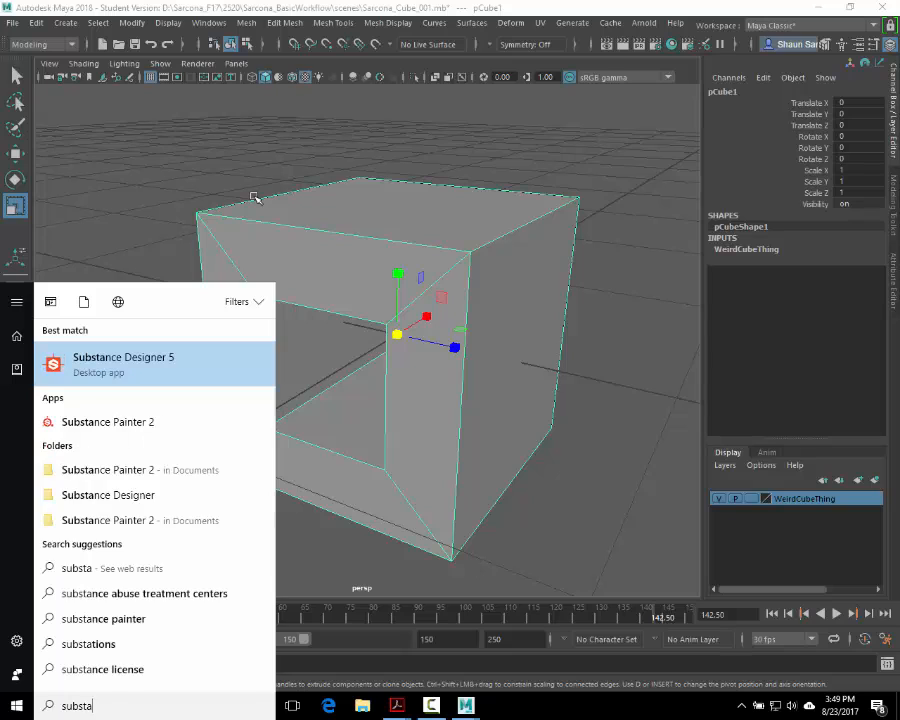
pyautogui.press('Down')
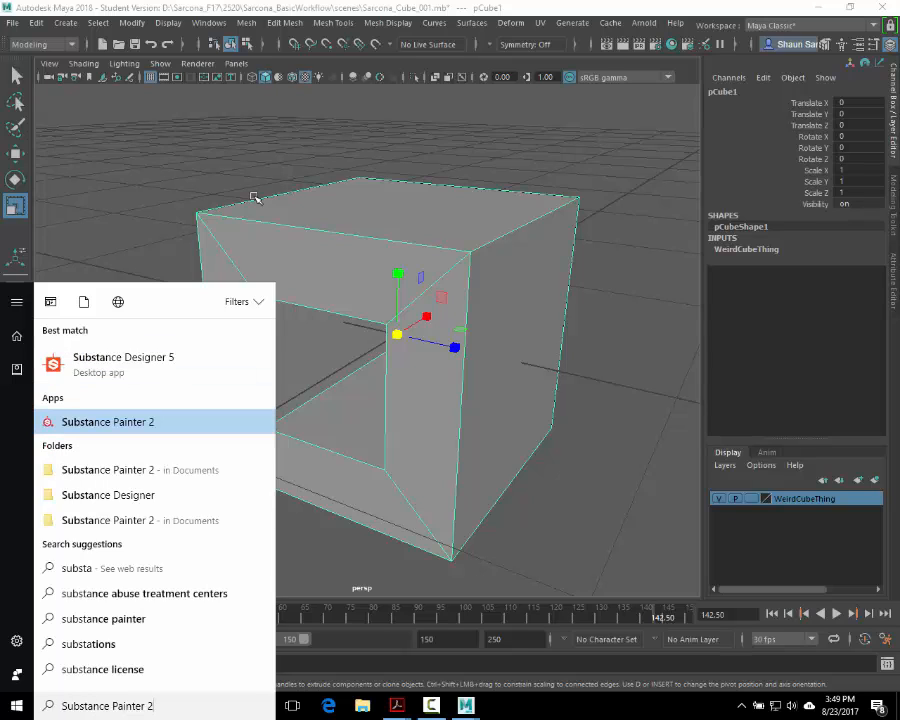
pyautogui.press('Return')
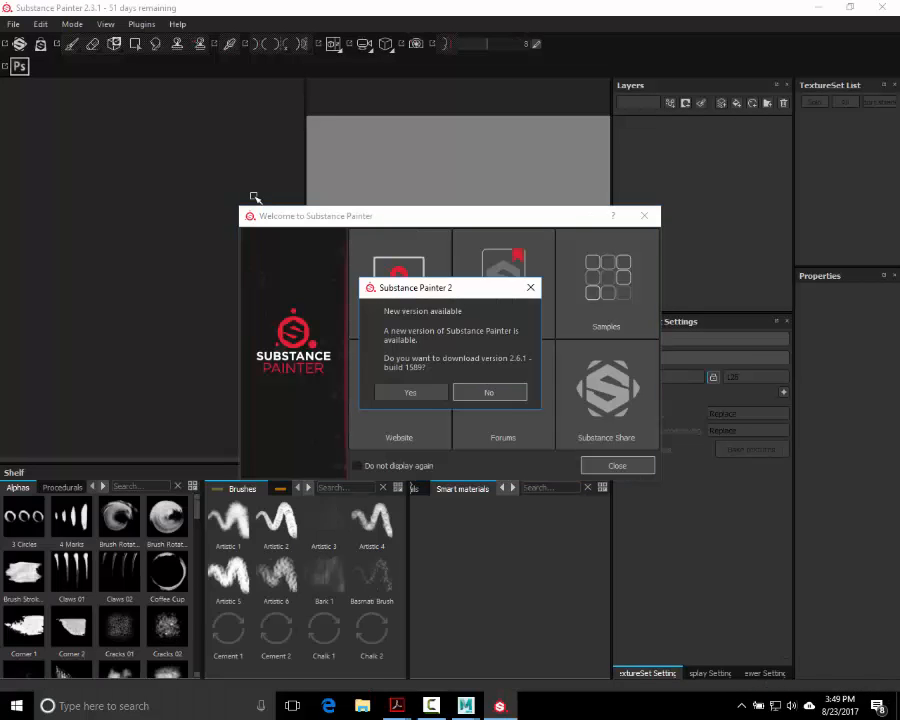
pyautogui.click(487, 393)
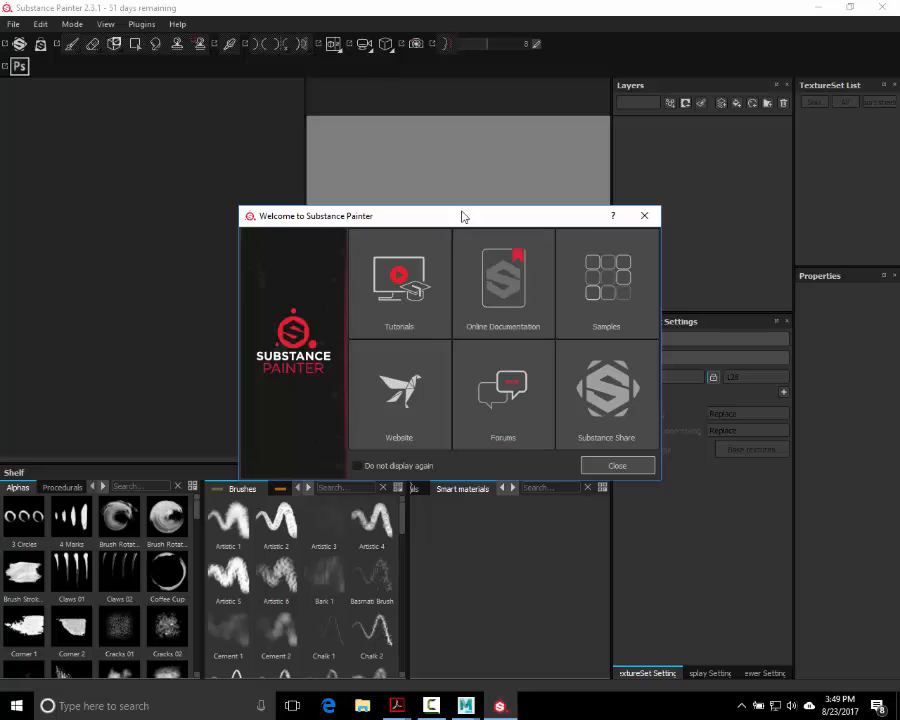
pyautogui.moveTo(459, 212); pyautogui.dragTo(448, 183)
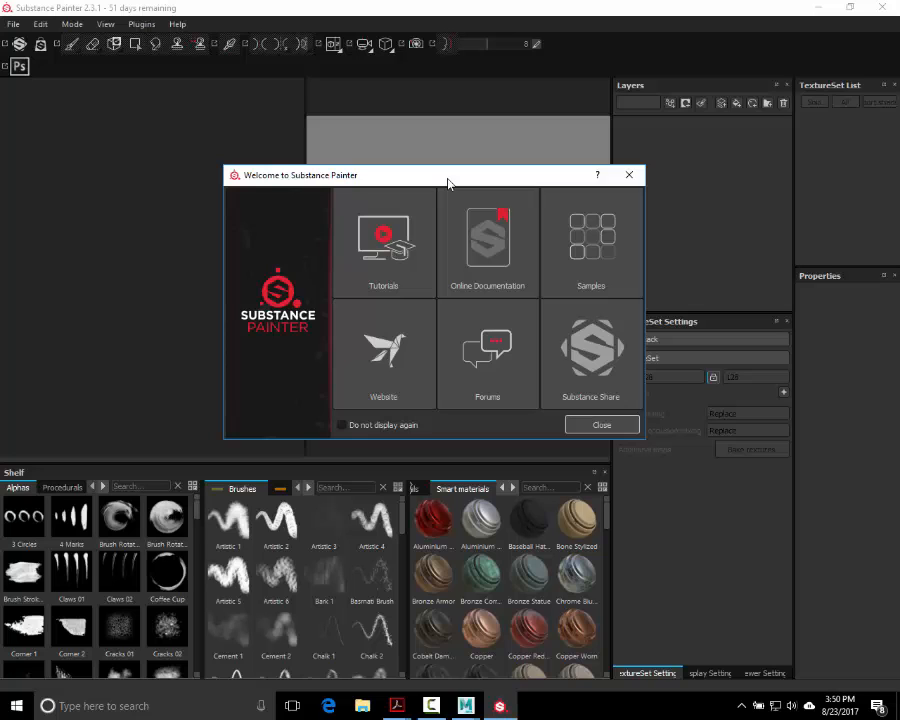
pyautogui.click(583, 426)
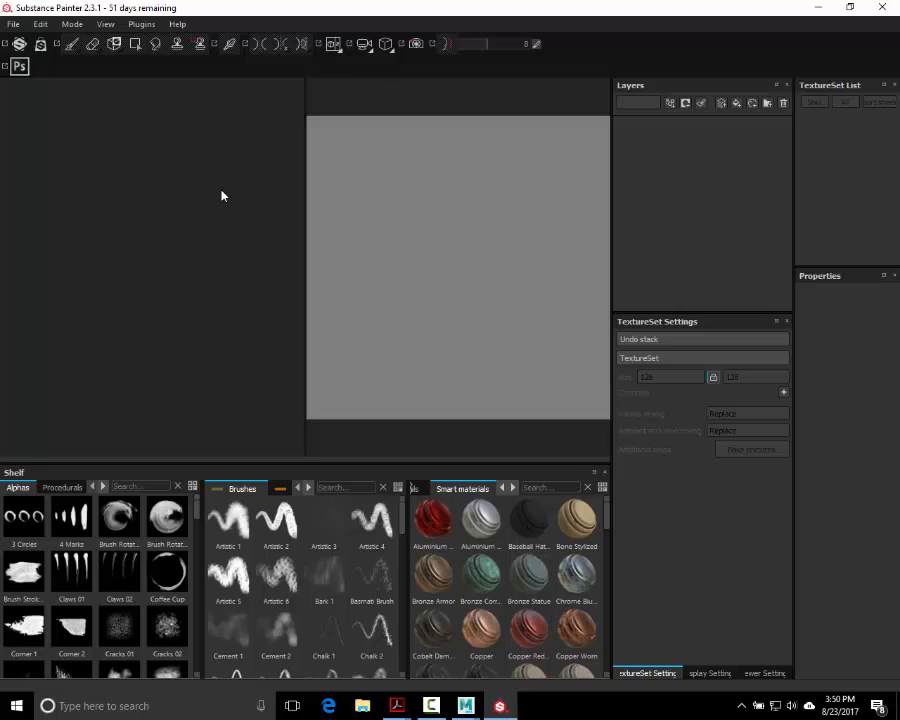
# Step: Start a new project and choose the pbr-metal-rough-HQ template
pyautogui.click(13, 23)
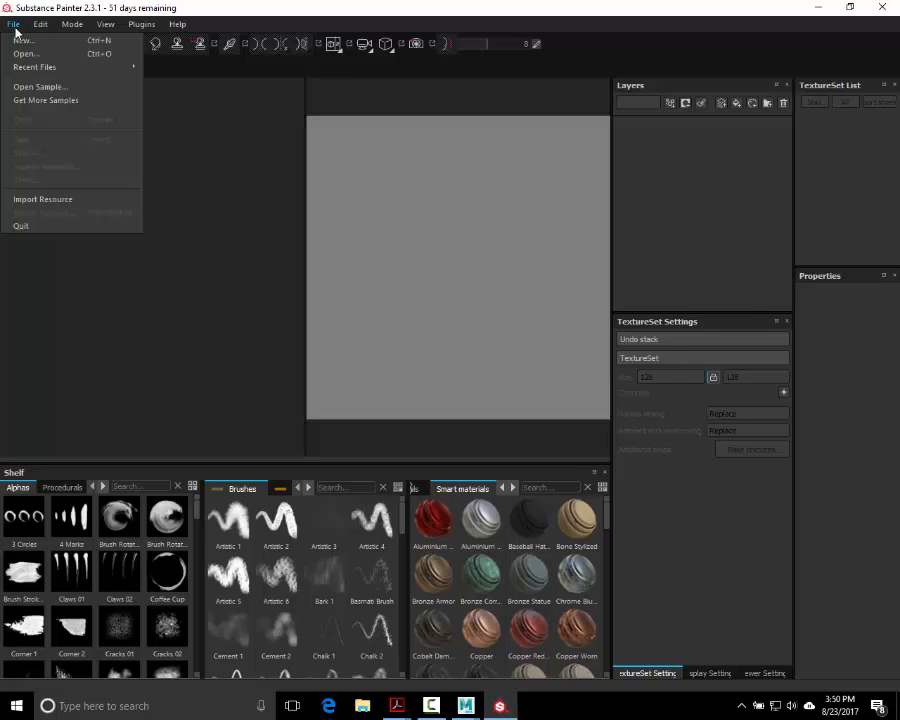
pyautogui.click(21, 40)
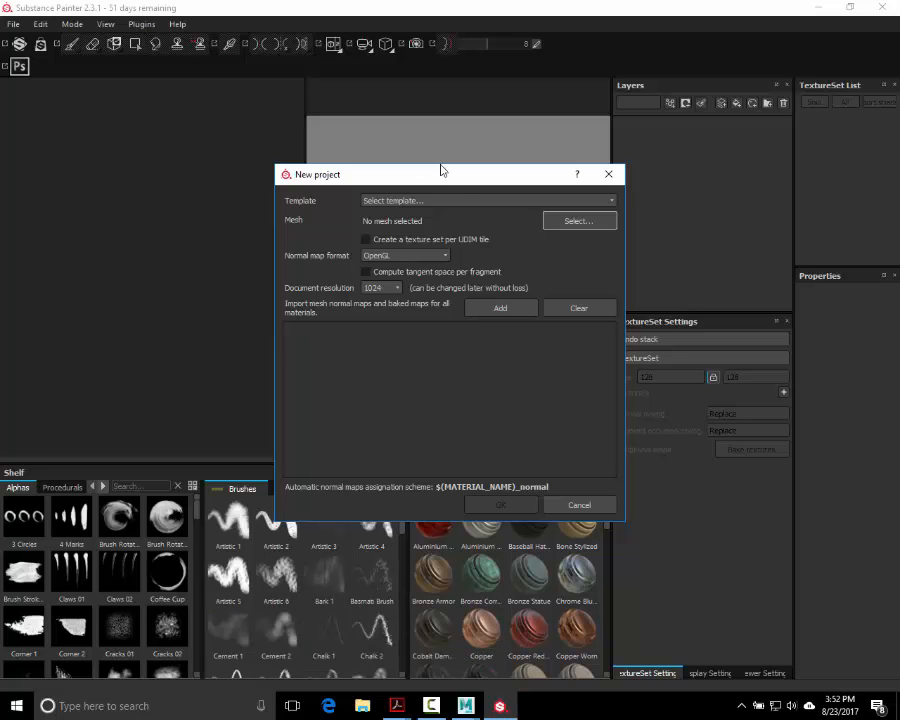
pyautogui.click(457, 201)
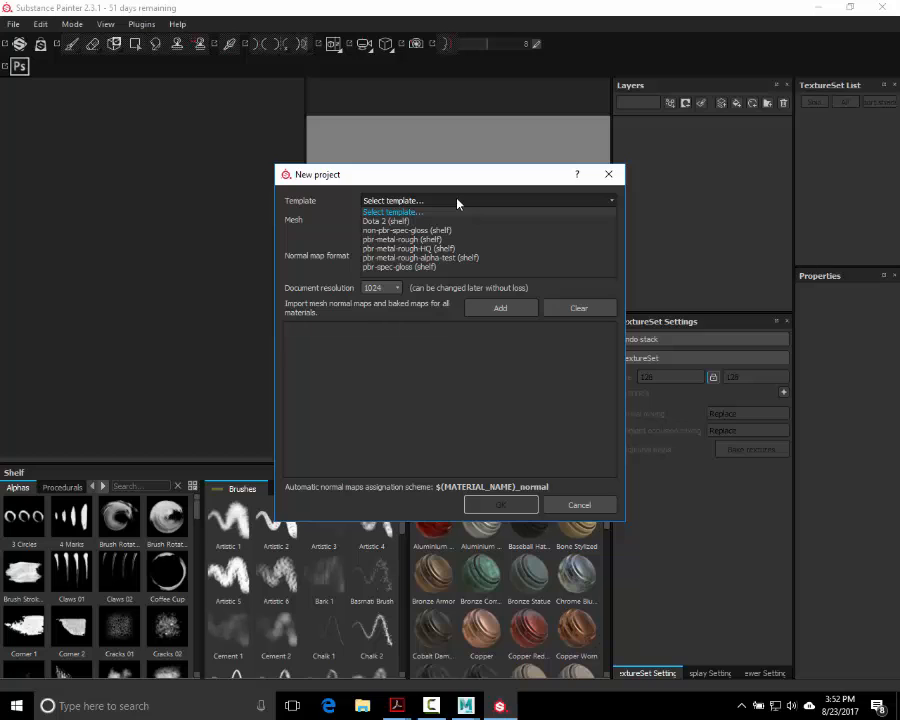
pyautogui.click(446, 256)
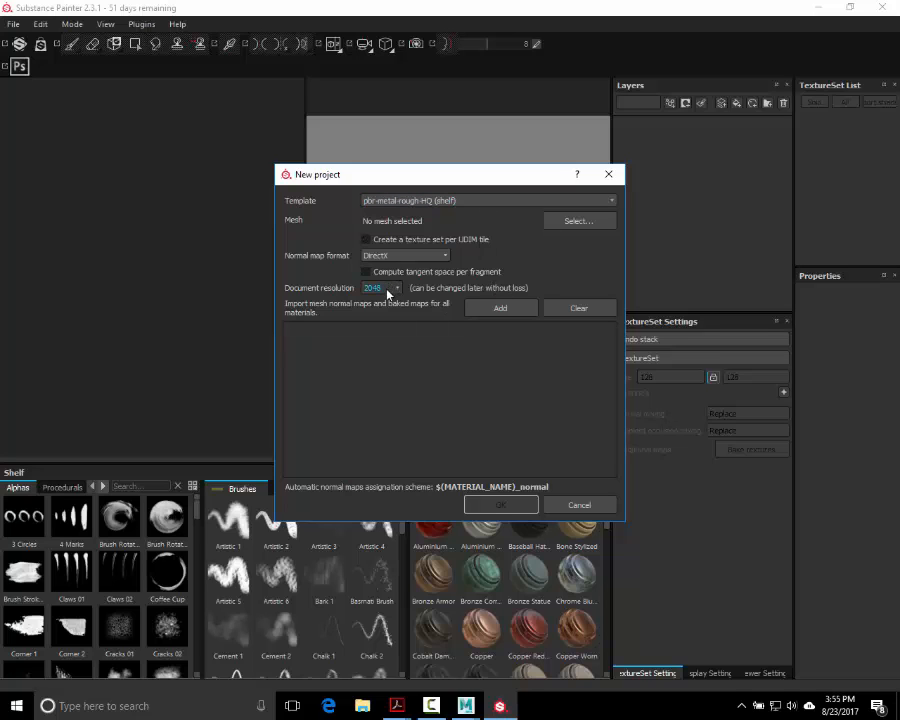
# Step: Review the normal map format and document resolution choices for the new project, keeping DirectX as the format
pyautogui.click(388, 290)
pyautogui.click(393, 257)
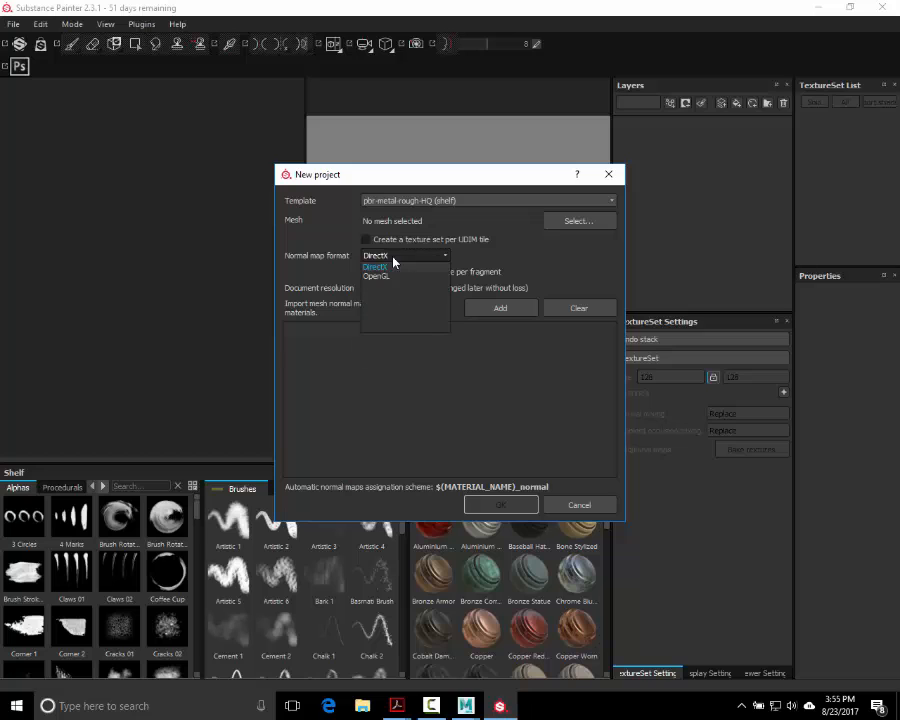
pyautogui.click(394, 257)
pyautogui.click(399, 276)
pyautogui.click(398, 277)
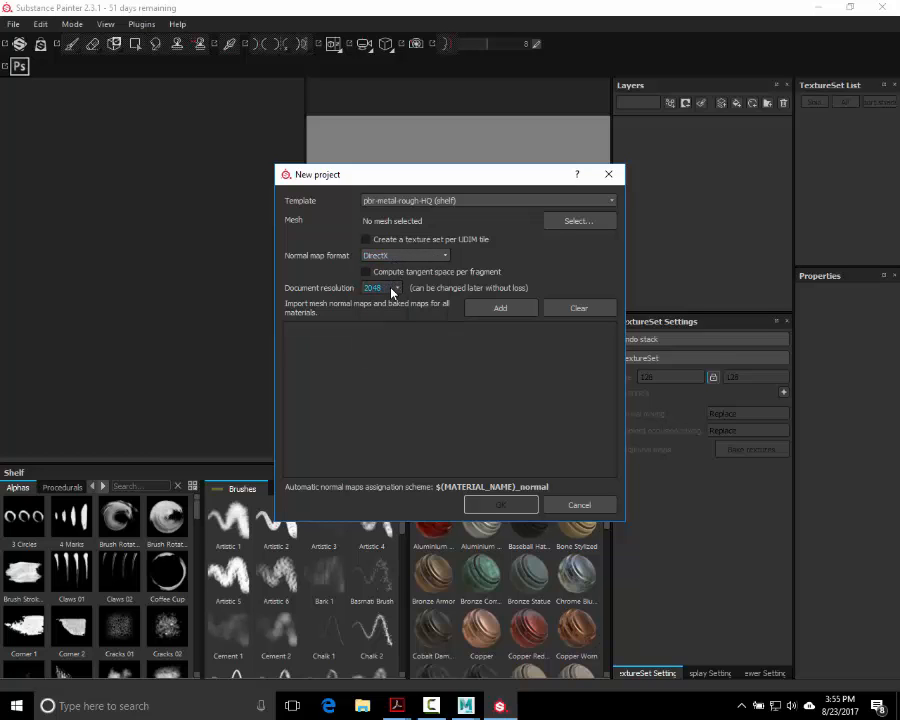
pyautogui.click(390, 288)
pyautogui.click(381, 337)
# Step: Start selecting the project's mesh and look through the supported mesh file types, moving the file browser clear of the project settings
pyautogui.click(557, 222)
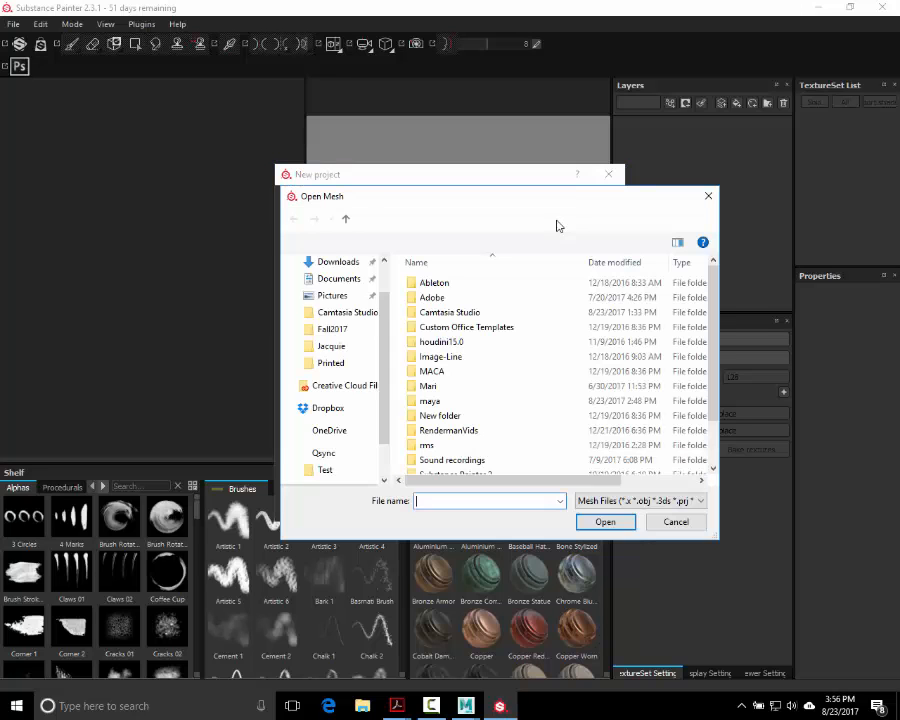
pyautogui.click(628, 501)
pyautogui.click(628, 501)
pyautogui.click(628, 501)
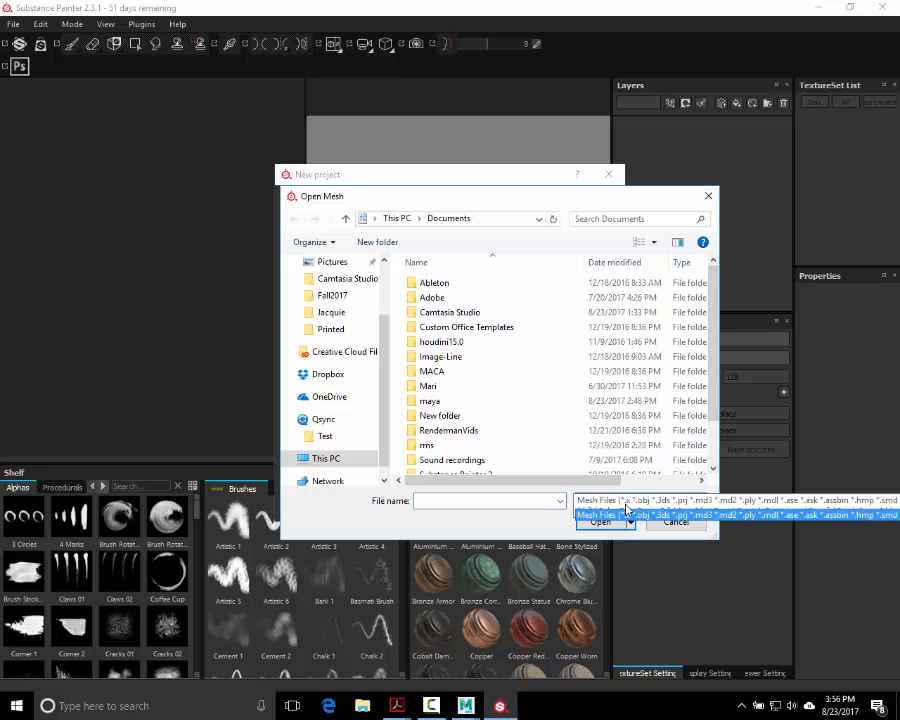
pyautogui.click(497, 193)
pyautogui.moveTo(497, 193); pyautogui.dragTo(250, 90)
pyautogui.click(384, 397)
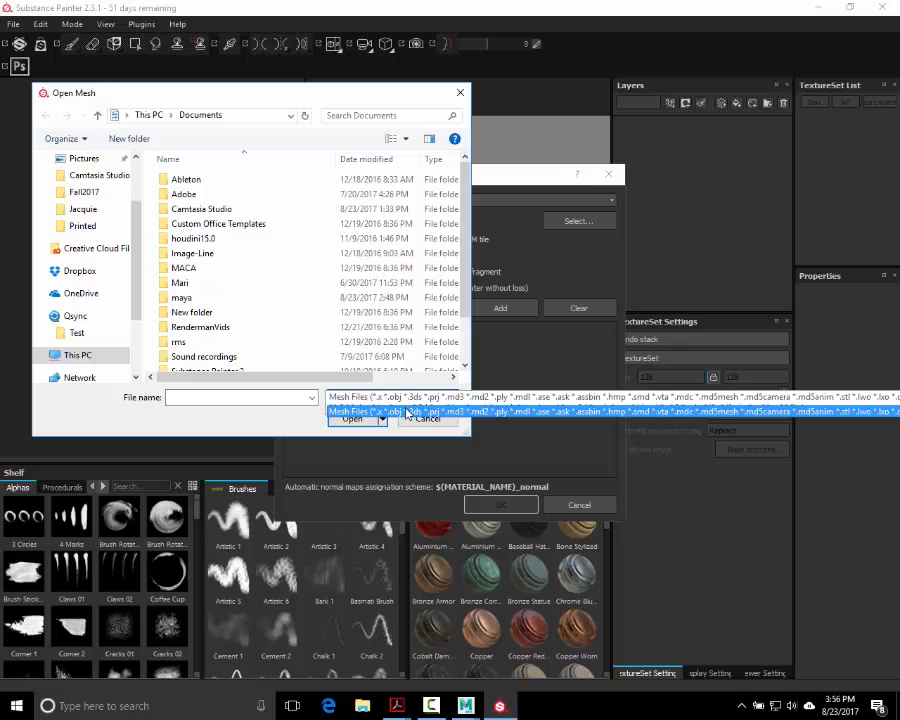
pyautogui.click(656, 413)
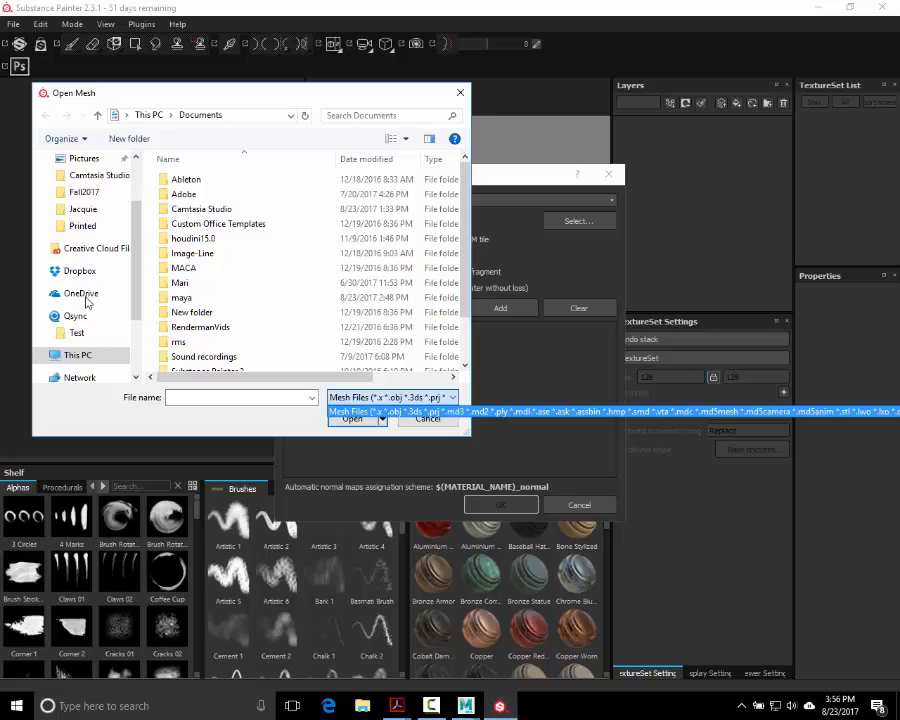
# Step: Browse for the mesh on drive D:, going through the course folder 2520 and the BasicWorkflow project to its scenes folder
pyautogui.click(62, 354)
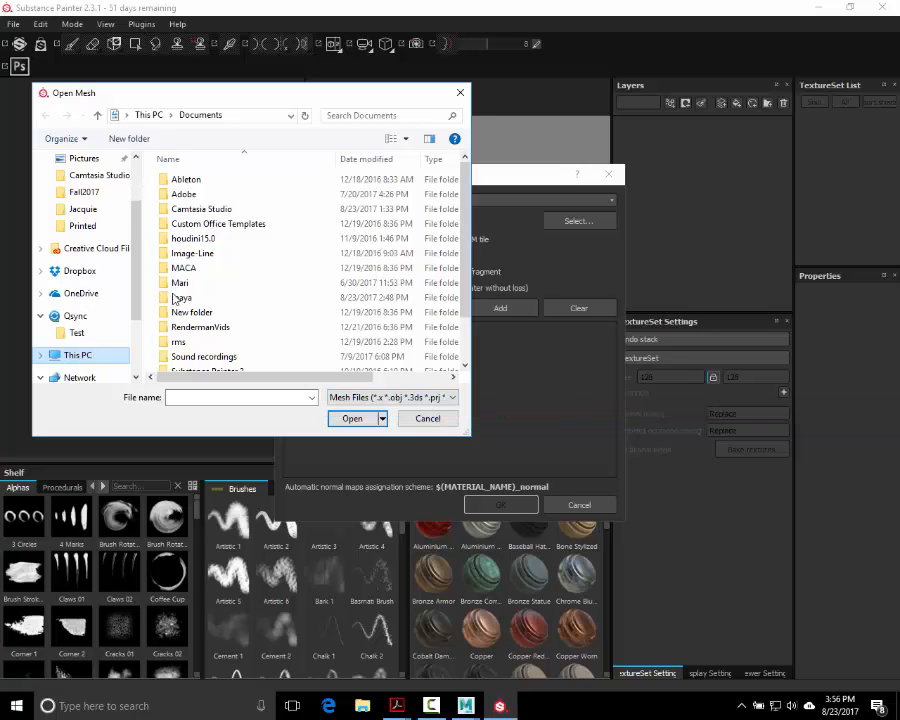
pyautogui.moveTo(135, 285); pyautogui.dragTo(135, 302)
pyautogui.click(97, 326)
pyautogui.scroll(-3, 245, 228)
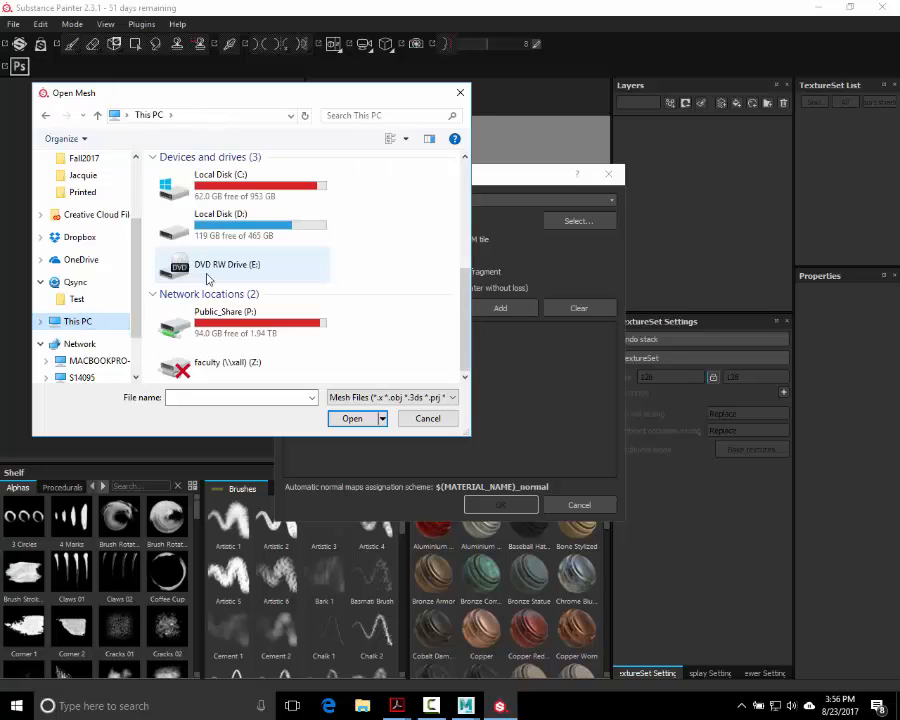
pyautogui.doubleClick(240, 243)
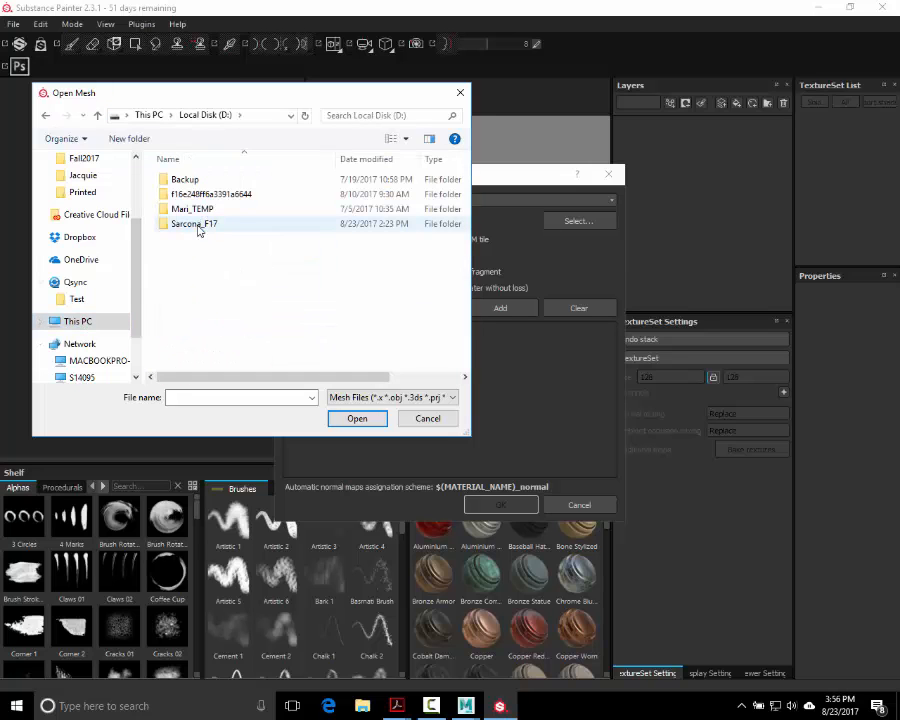
pyautogui.doubleClick(196, 224)
pyautogui.doubleClick(182, 209)
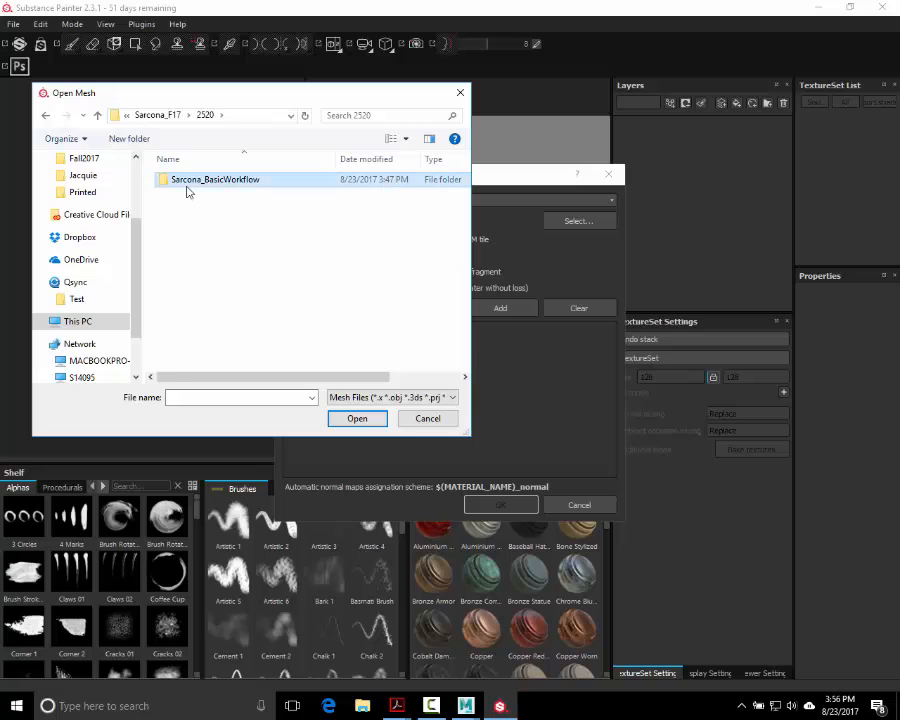
pyautogui.doubleClick(187, 181)
pyautogui.doubleClick(184, 313)
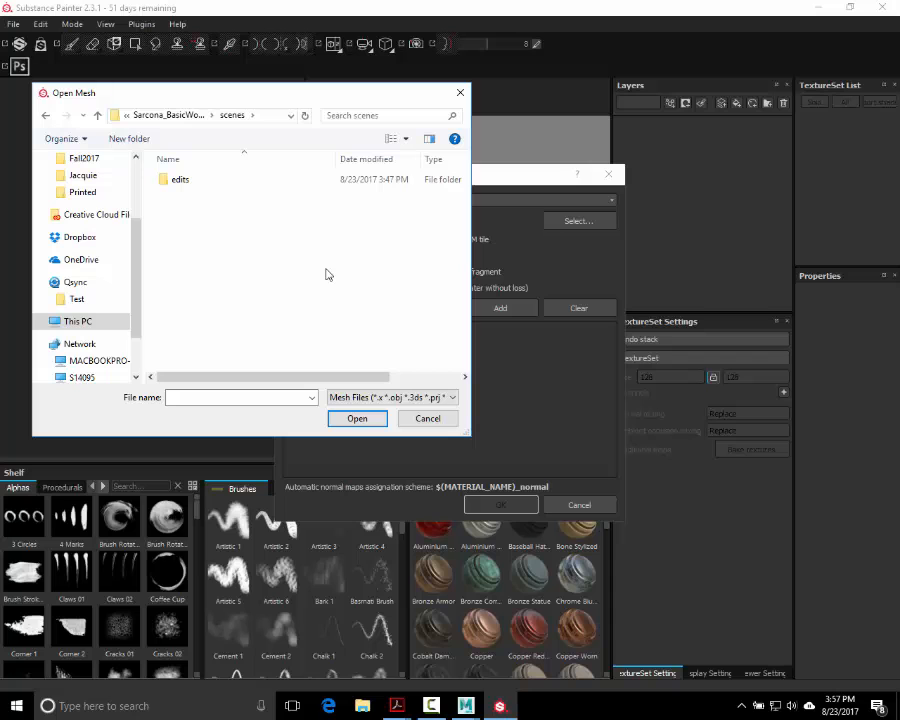
# Step: Switch from Substance Painter to the Maya window containing the hollowed cube
pyautogui.hotkey('alt', 'Tab')
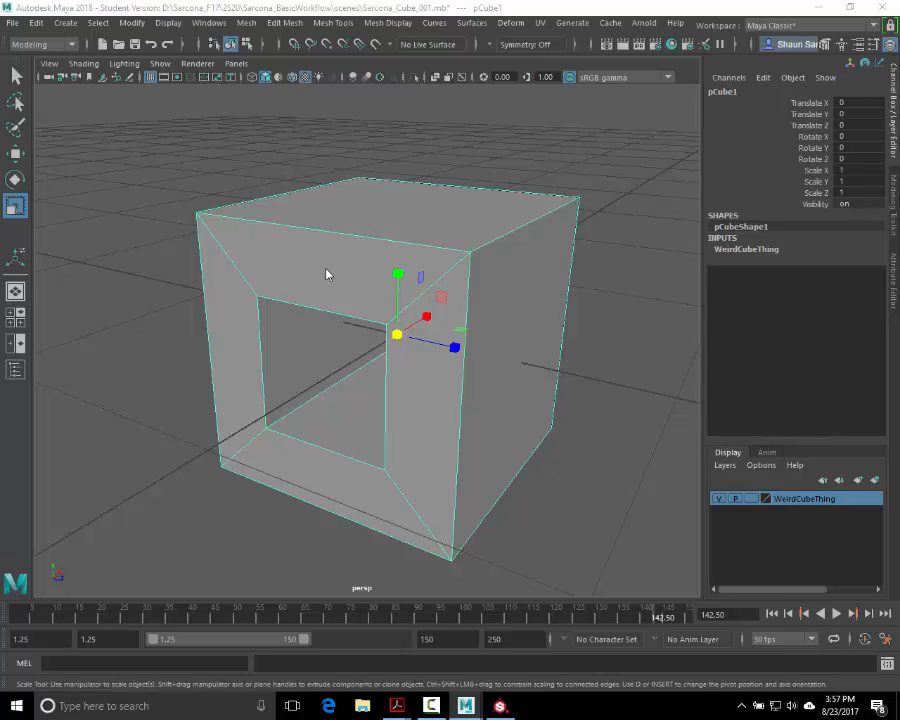
pyautogui.hotkey('alt', 'Tab')
pyautogui.hotkey('alt', 'Tab')
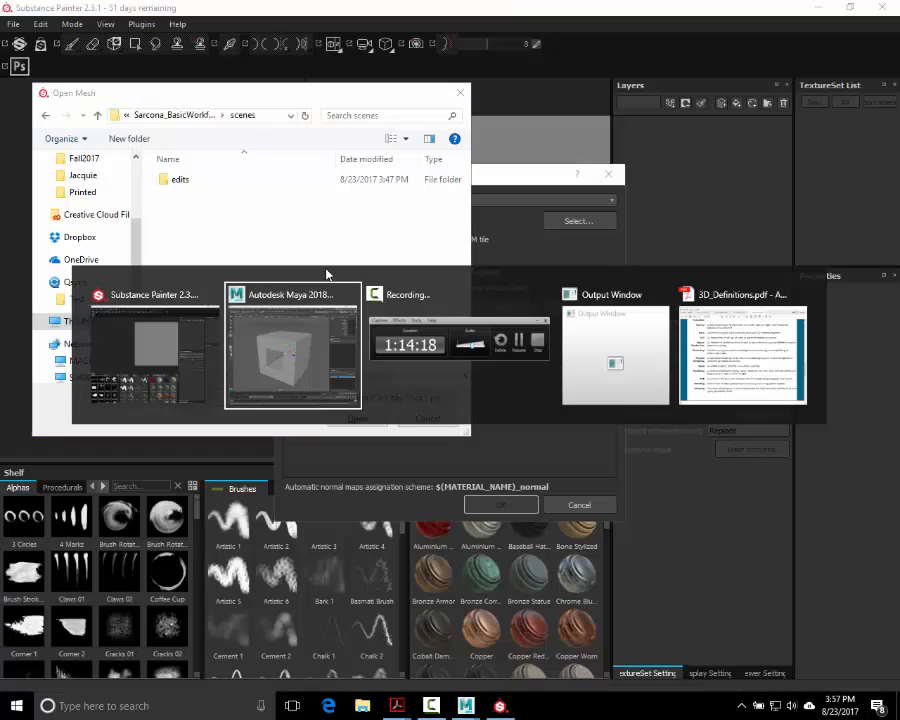
pyautogui.press('super+Tab')
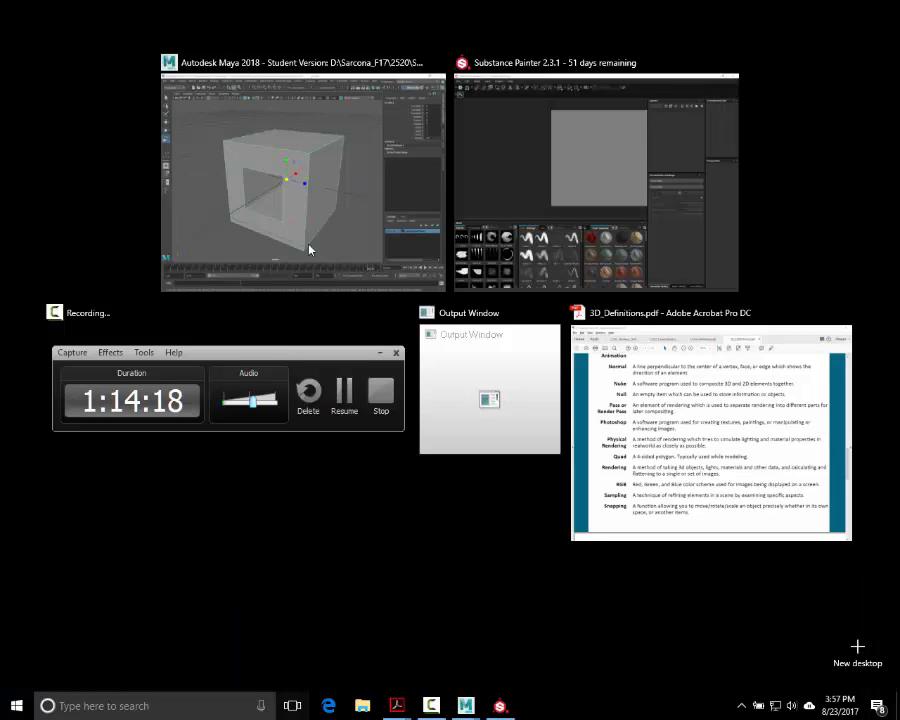
pyautogui.click(321, 149)
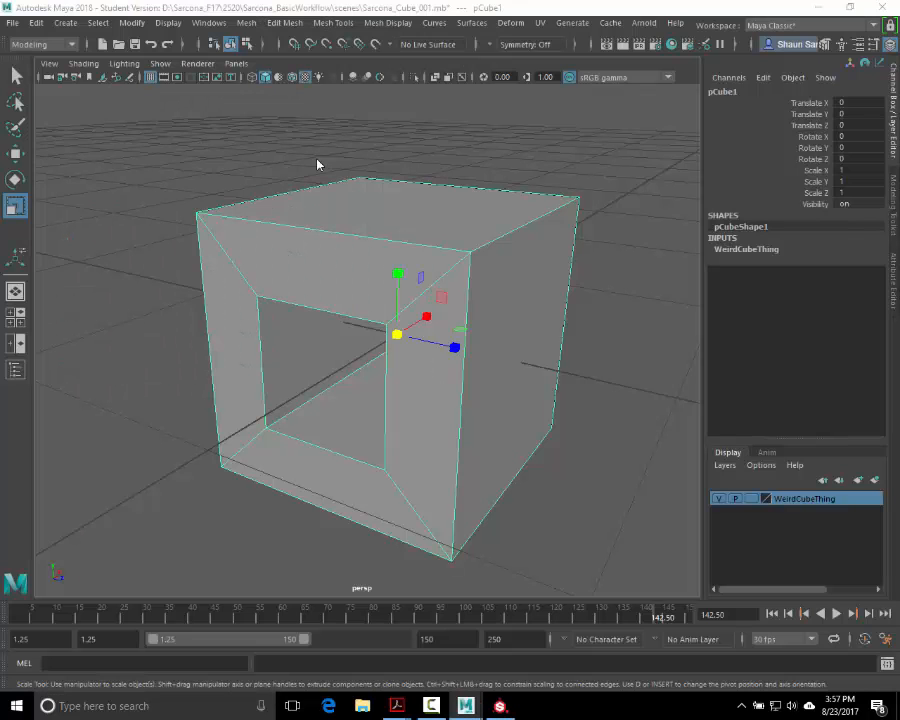
pyautogui.hotkey('alt', 'Tab')
pyautogui.hotkey('alt', 'Tab')
pyautogui.hotkey('alt', 'Tab')
pyautogui.hotkey('alt', 'Tab')
pyautogui.hotkey('alt', 'Tab')
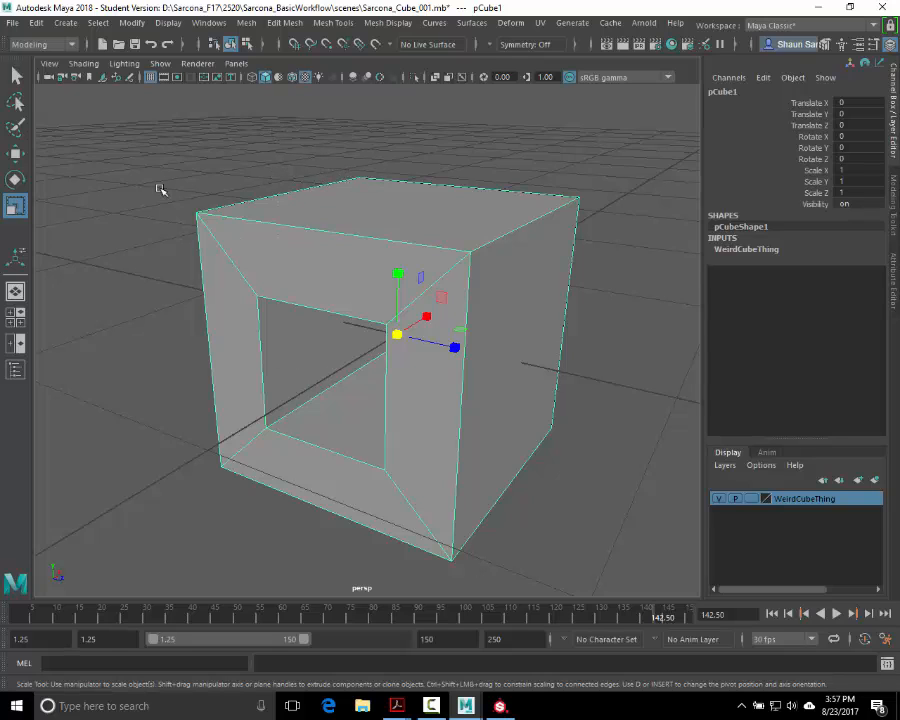
pyautogui.moveTo(160, 182); pyautogui.dragTo(262, 272)
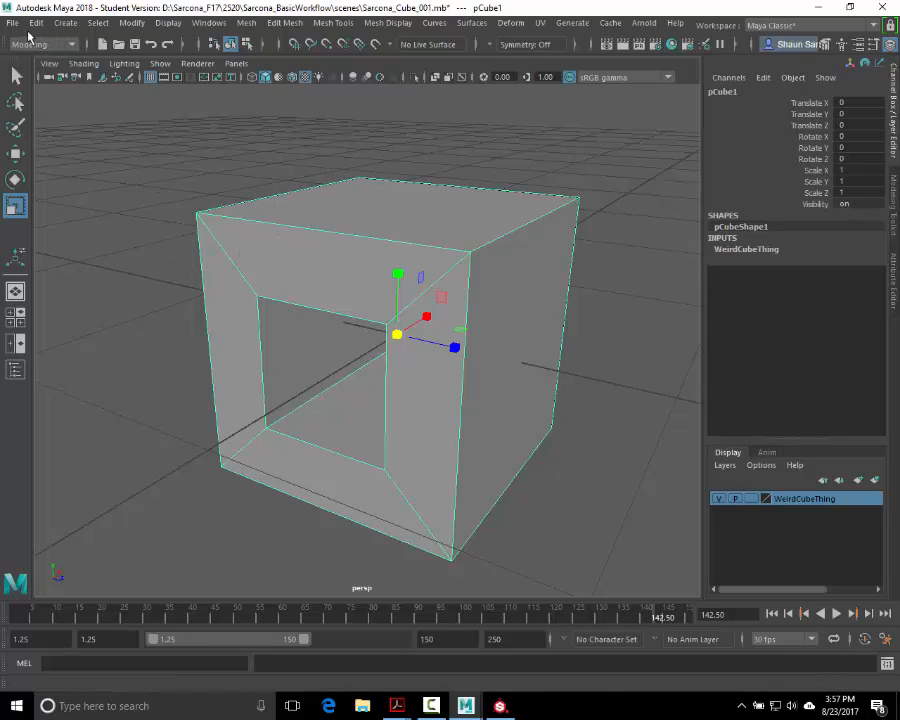
pyautogui.moveTo(167, 116); pyautogui.dragTo(275, 325)
# Step: Set up an export of the selected cube as OBJexport, named Exported_LowRes, in the scenes folder, and cancel it
pyautogui.click(14, 24)
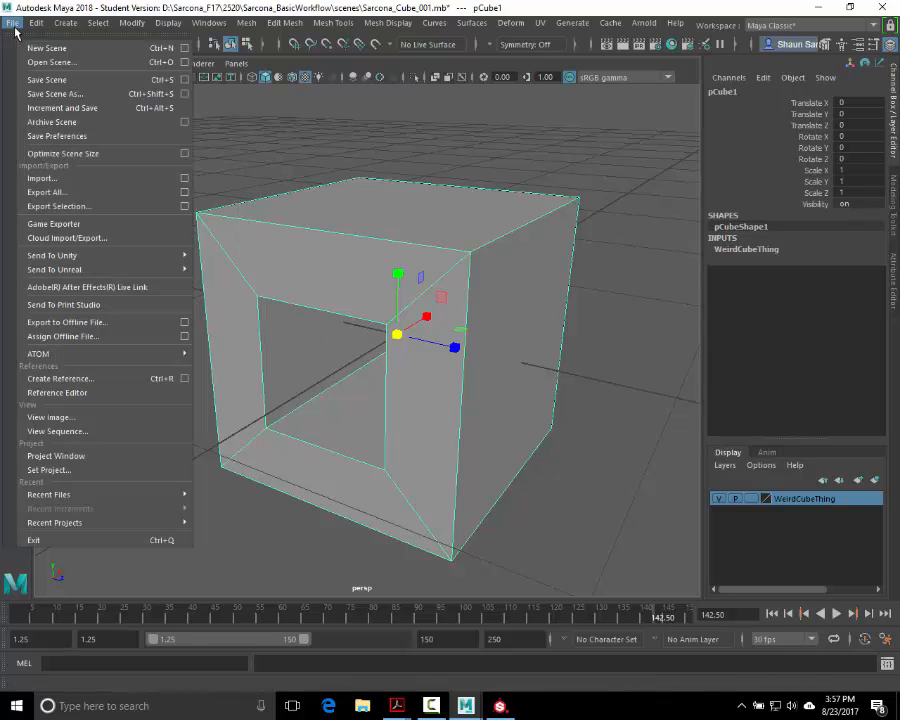
pyautogui.click(103, 207)
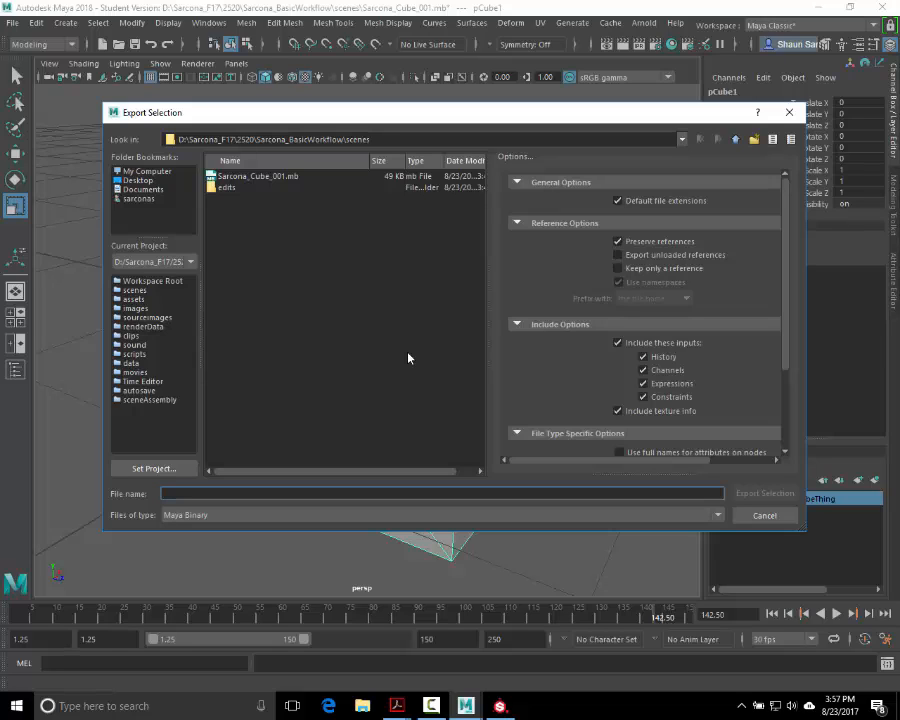
pyautogui.write('Exported')
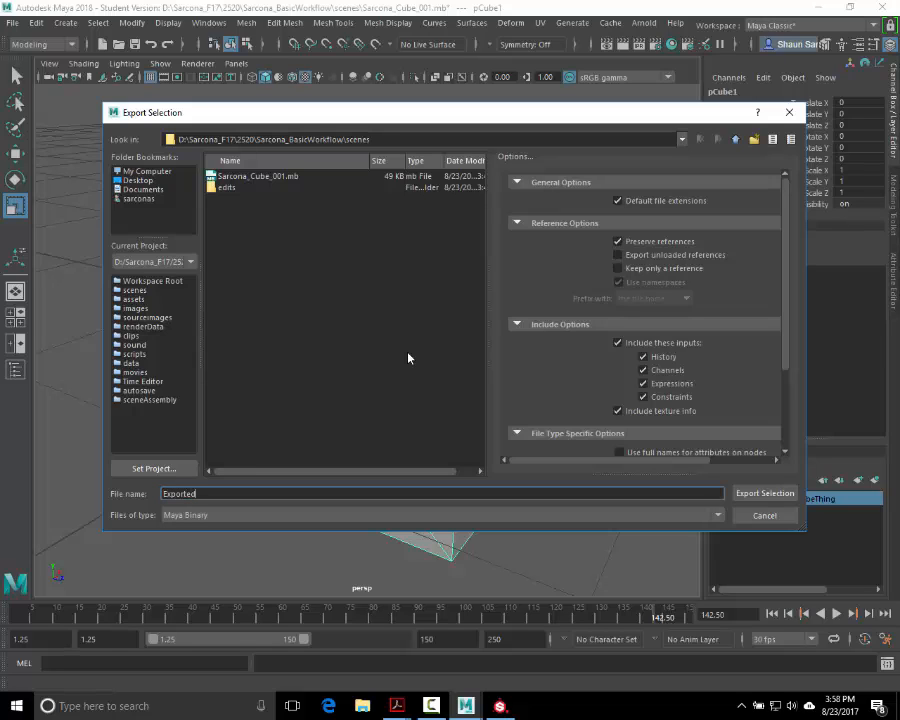
pyautogui.write('_LowRes')
pyautogui.click(474, 515)
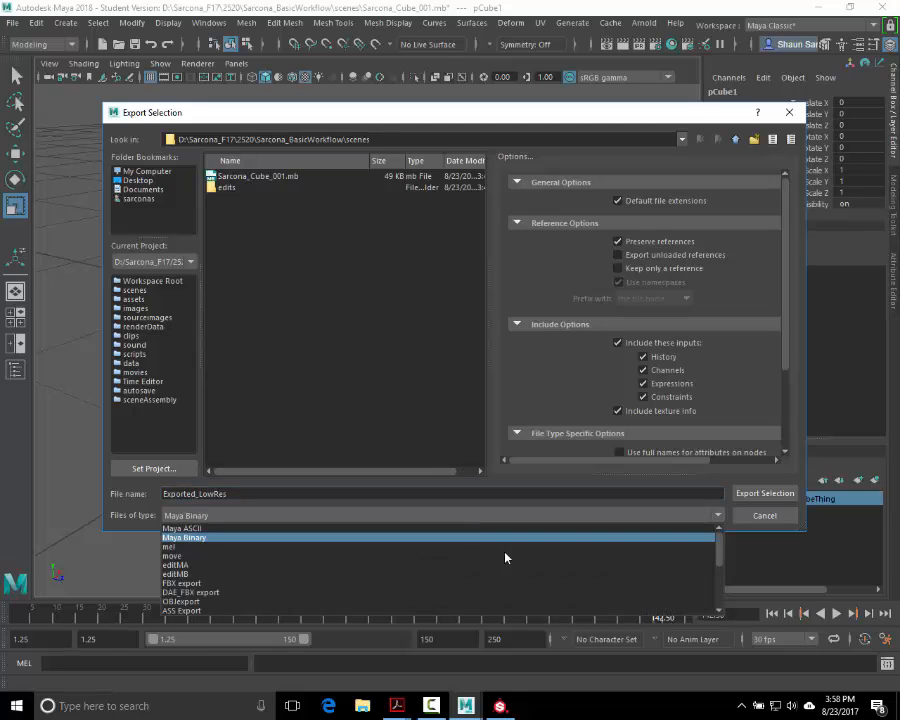
pyautogui.scroll(-1, 506, 570)
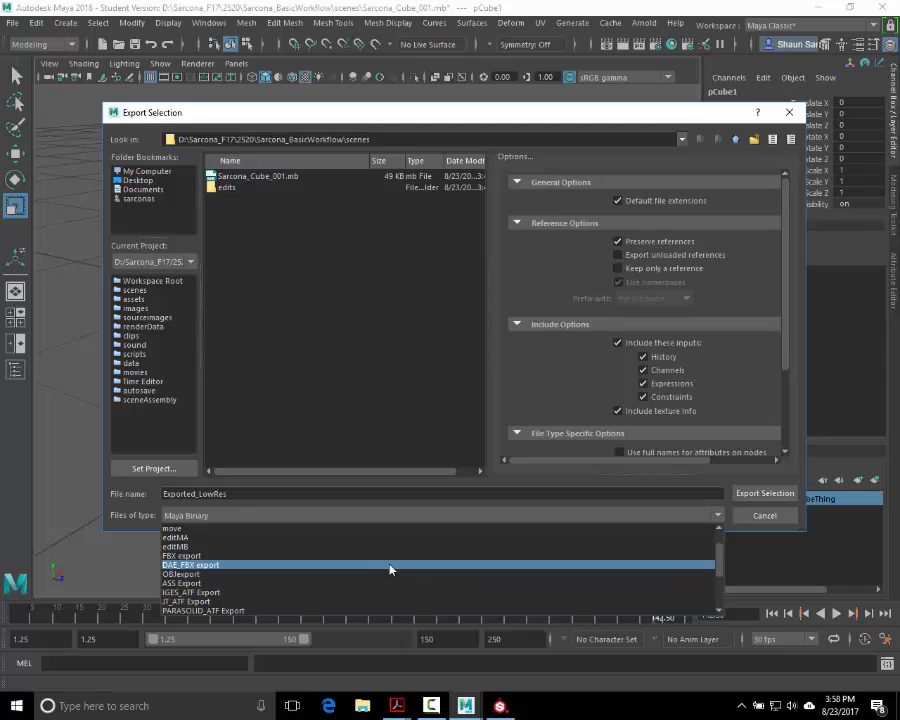
pyautogui.click(198, 575)
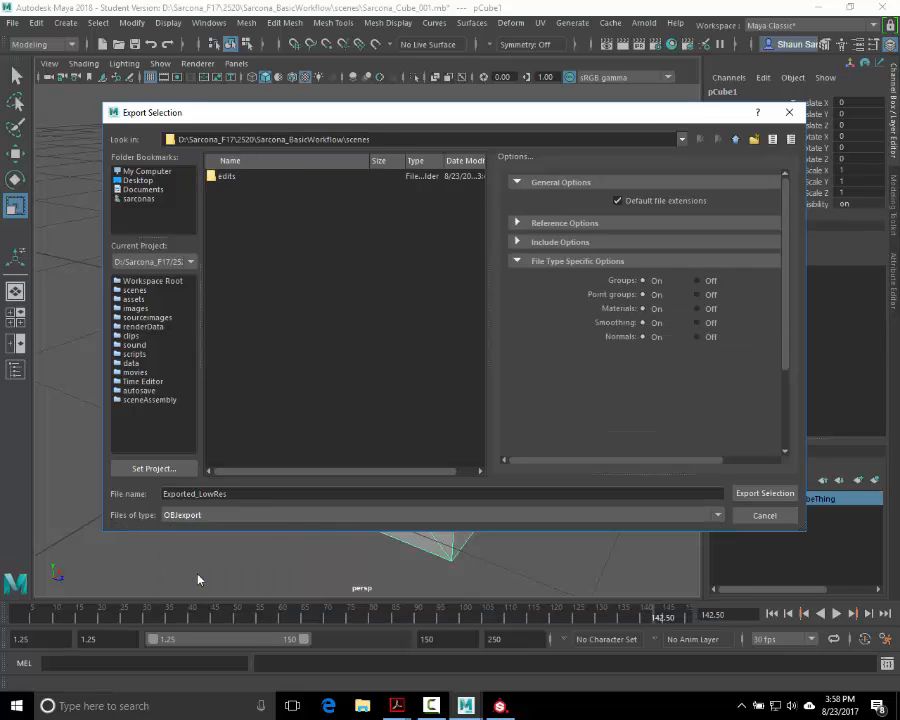
pyautogui.click(294, 495)
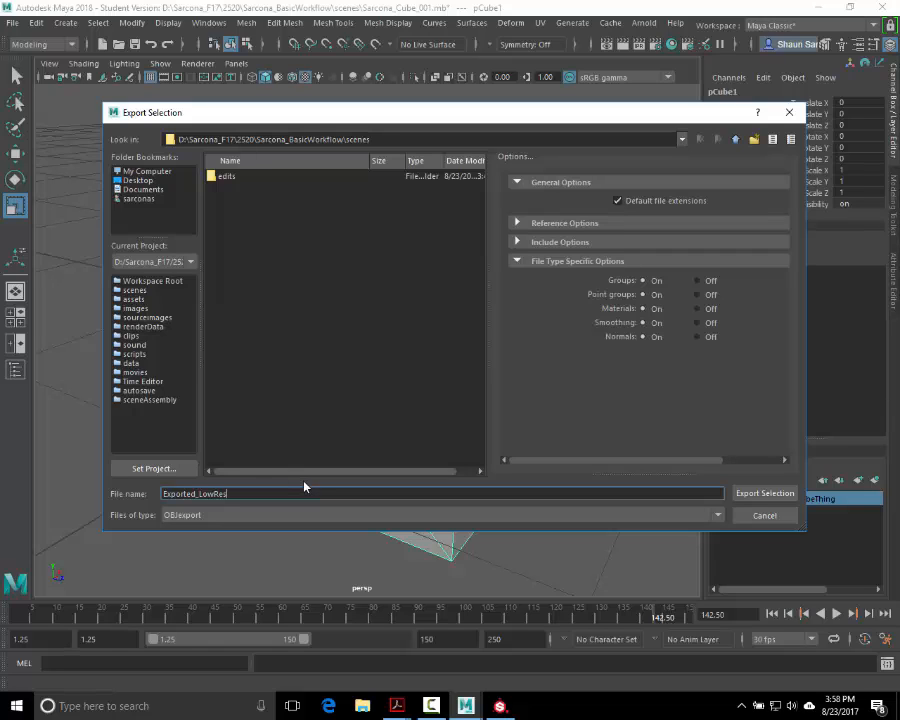
pyautogui.click(764, 516)
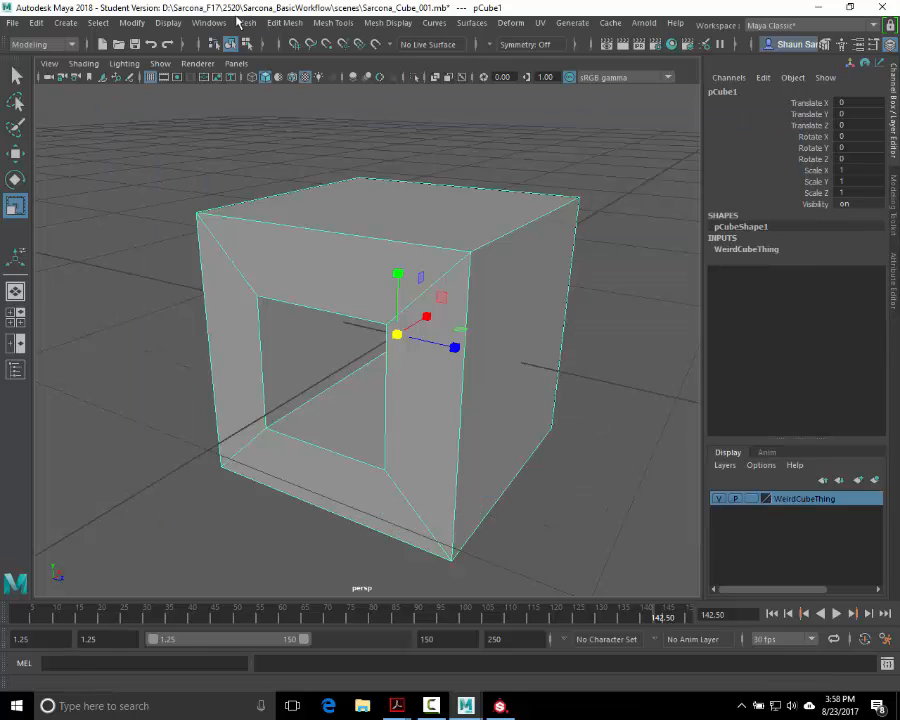
# Step: Open the Plug-in Manager and look through the list for the objExport plug-in's loading settings
pyautogui.click(209, 24)
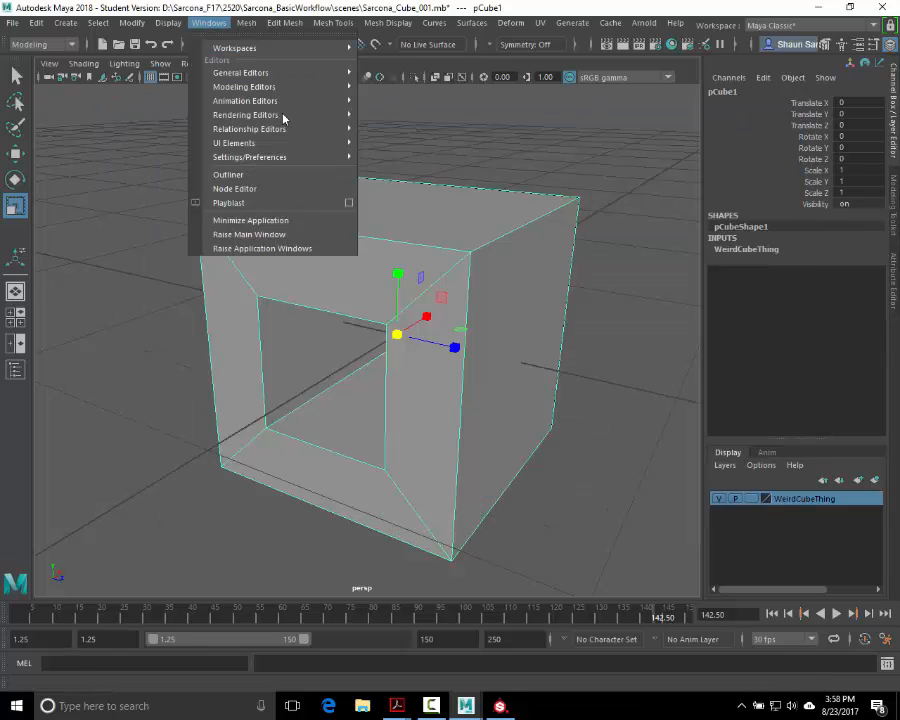
pyautogui.moveTo(298, 157)
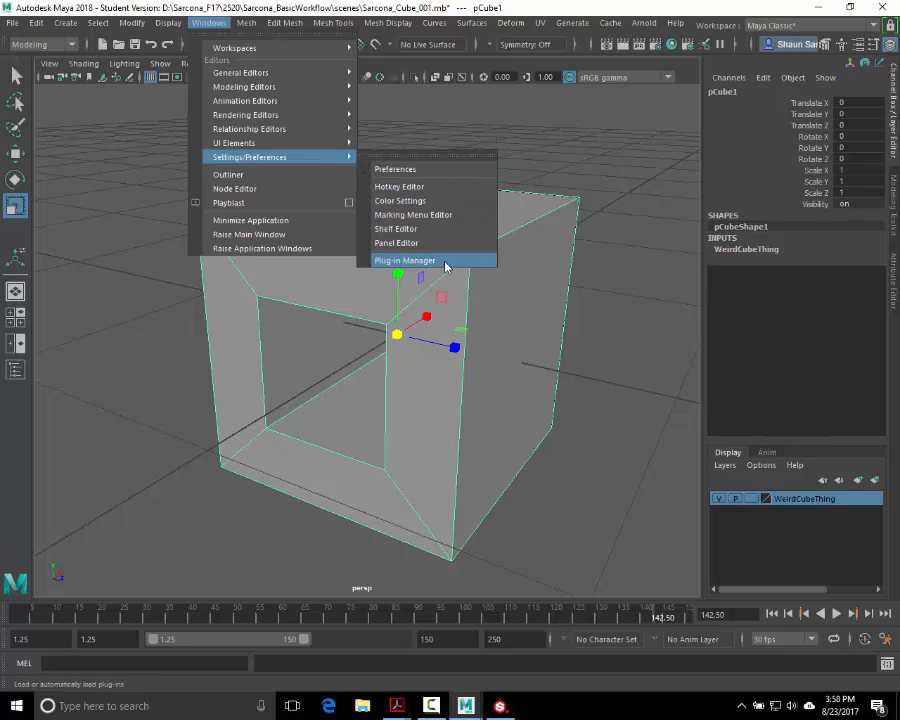
pyautogui.click(414, 260)
pyautogui.moveTo(438, 234); pyautogui.dragTo(345, 37)
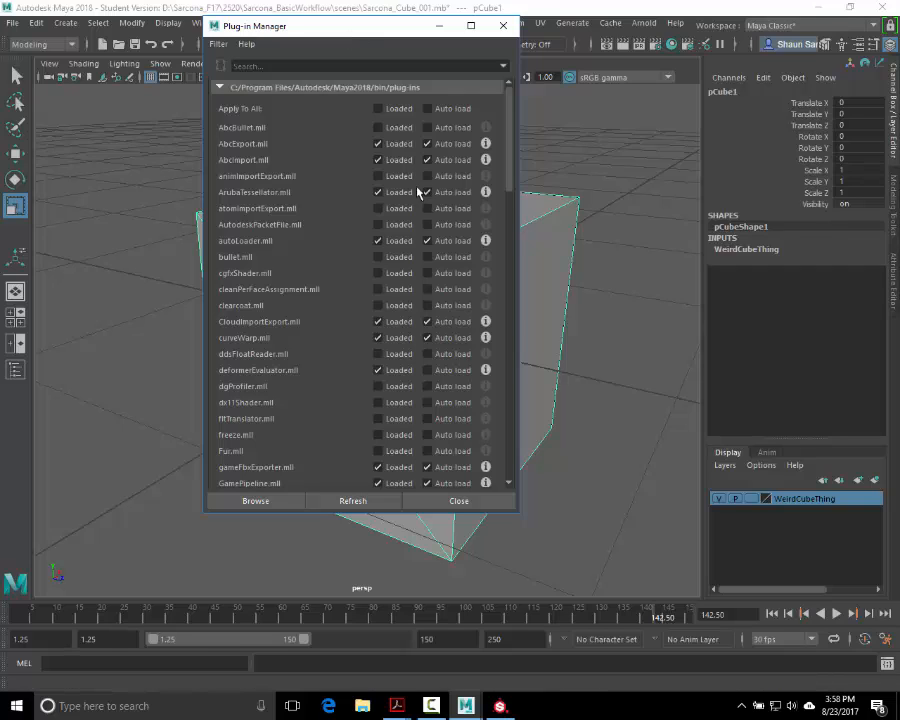
pyautogui.scroll(-3, 369, 300)
pyautogui.scroll(-6, 369, 302)
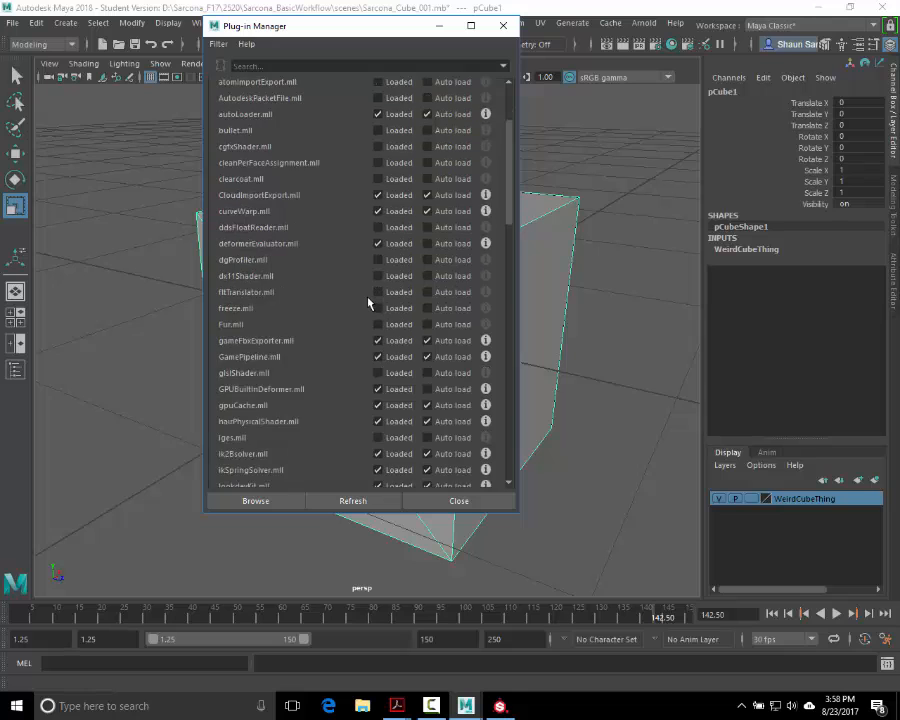
pyautogui.scroll(-5, 369, 302)
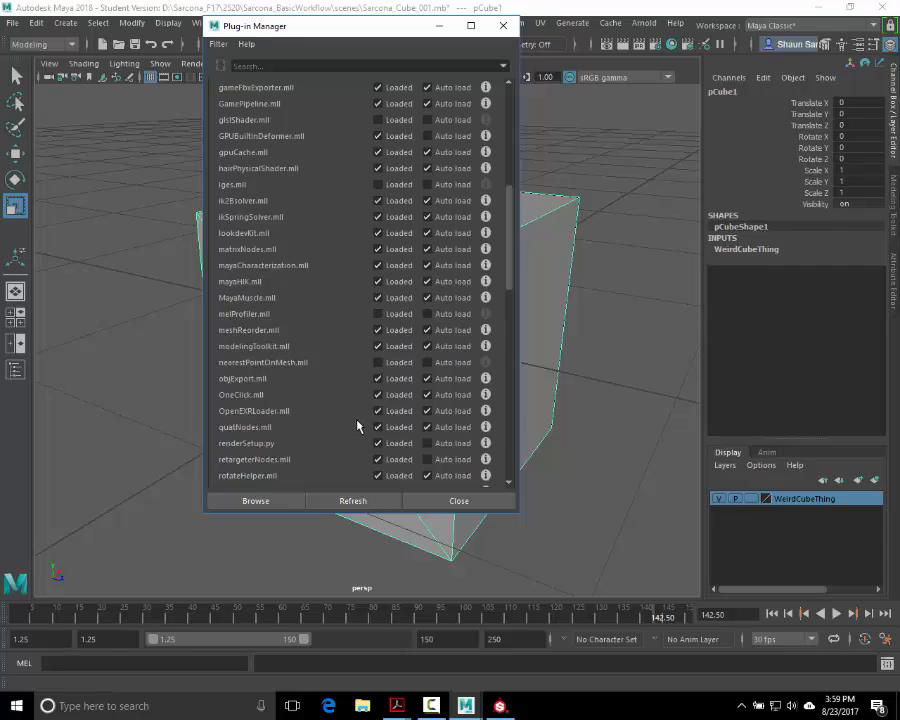
pyautogui.scroll(-10, 358, 424)
pyautogui.scroll(-5, 362, 418)
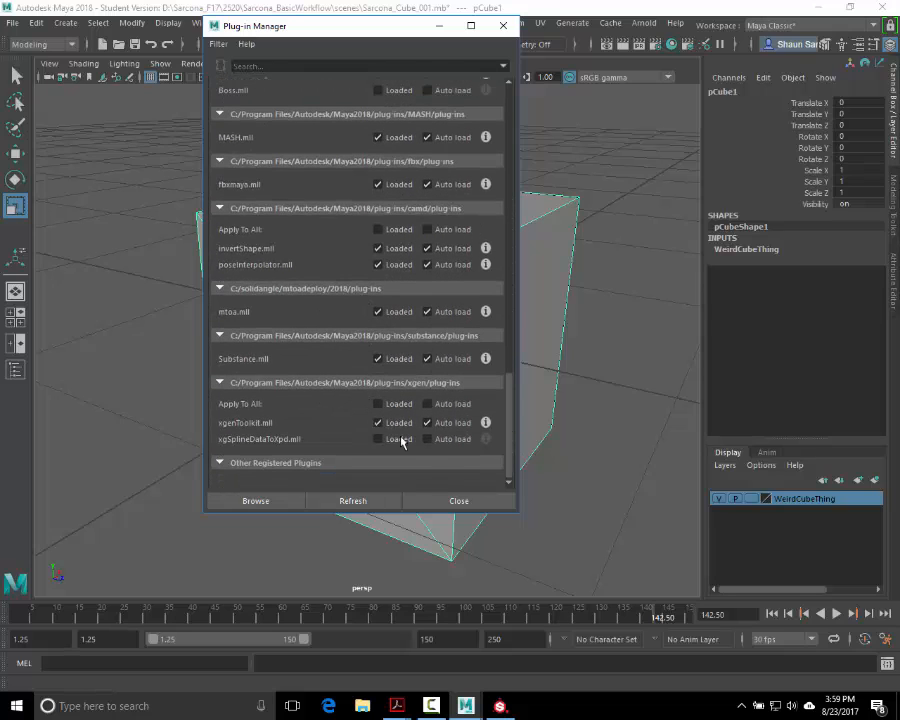
# Step: Close the Plug-in Manager and export the selected cube as an OBJexport file named LowRes_Cube_001 in the project's scenes folder
pyautogui.click(458, 500)
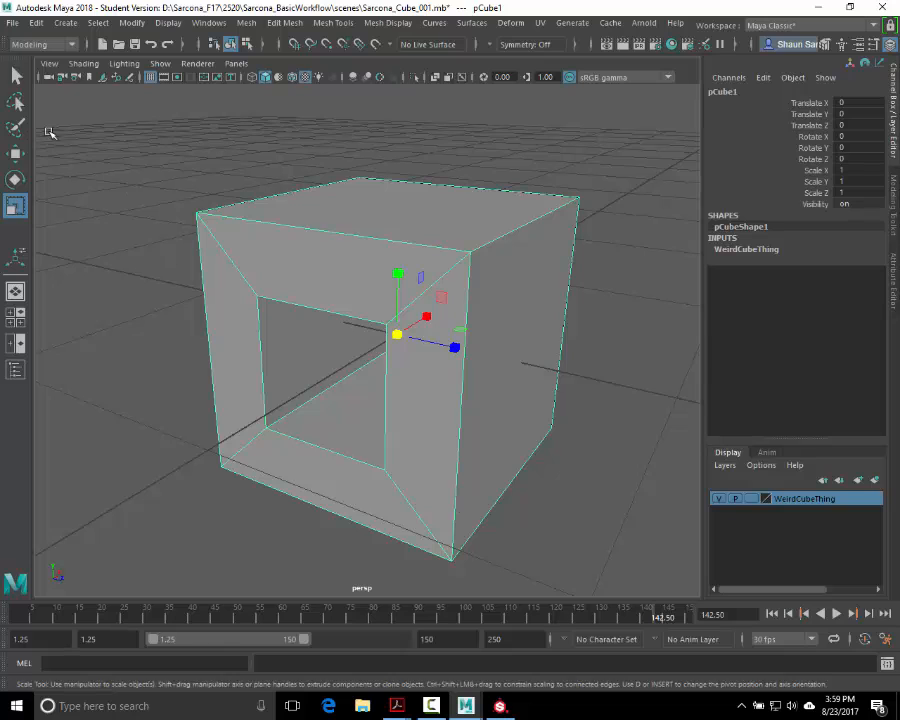
pyautogui.click(12, 22)
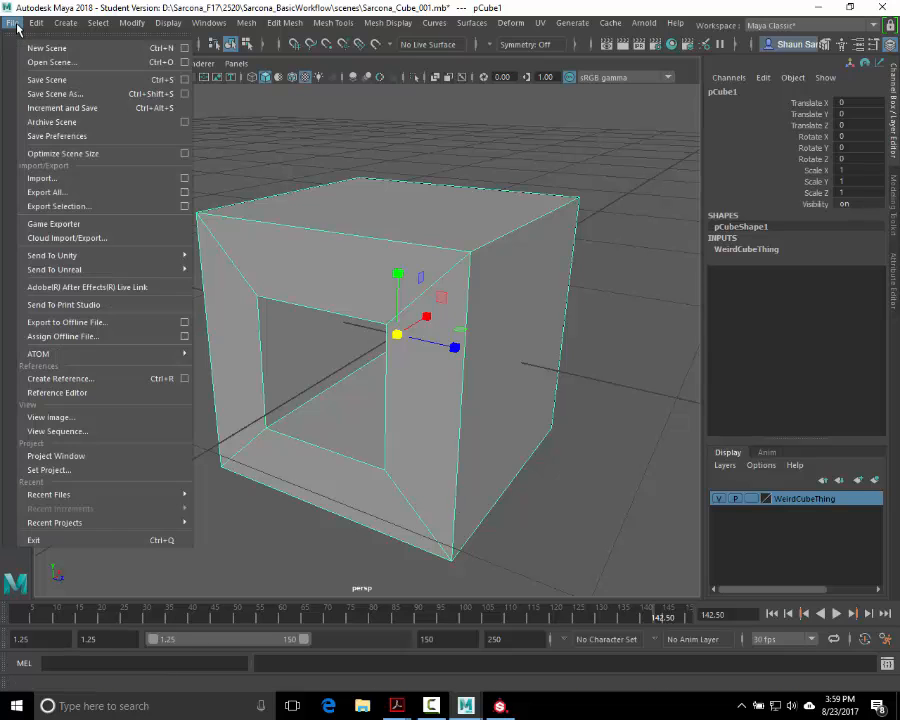
pyautogui.click(80, 206)
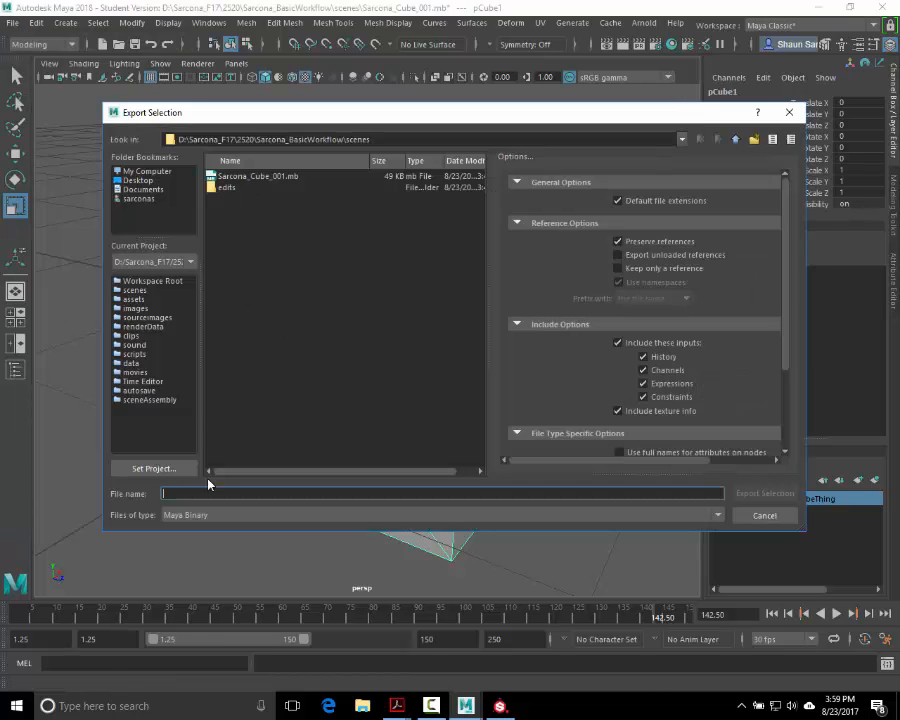
pyautogui.write('LowRes_Cube_001')
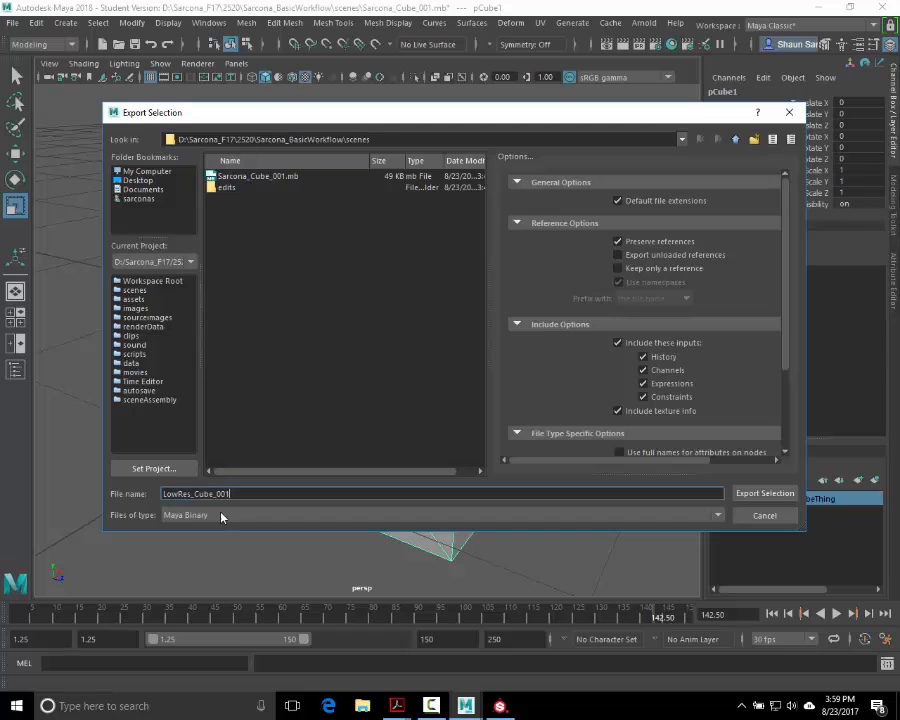
pyautogui.click(221, 514)
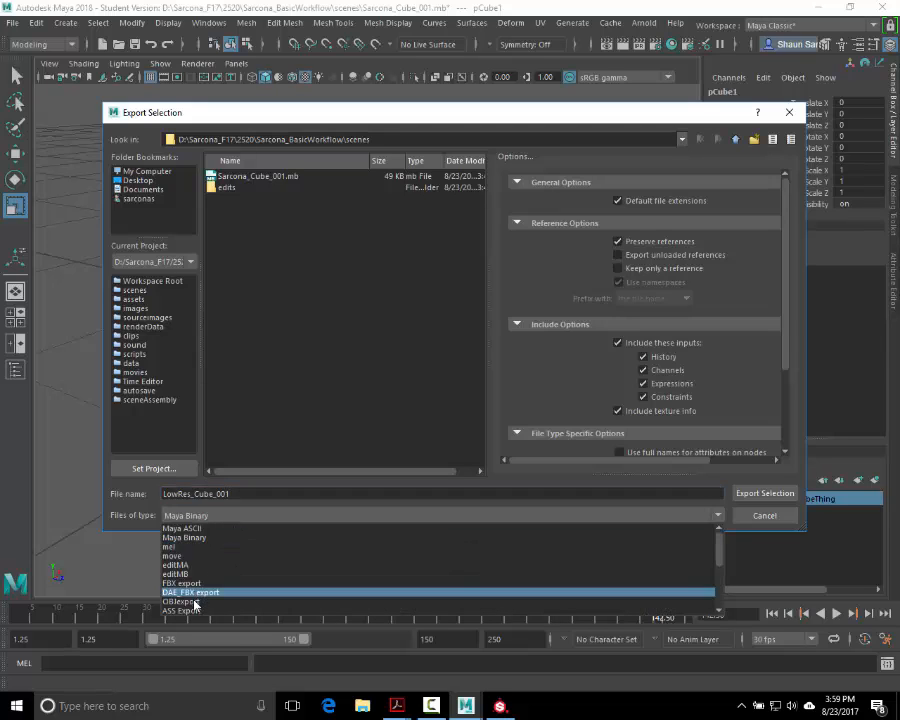
pyautogui.click(188, 601)
pyautogui.click(254, 494)
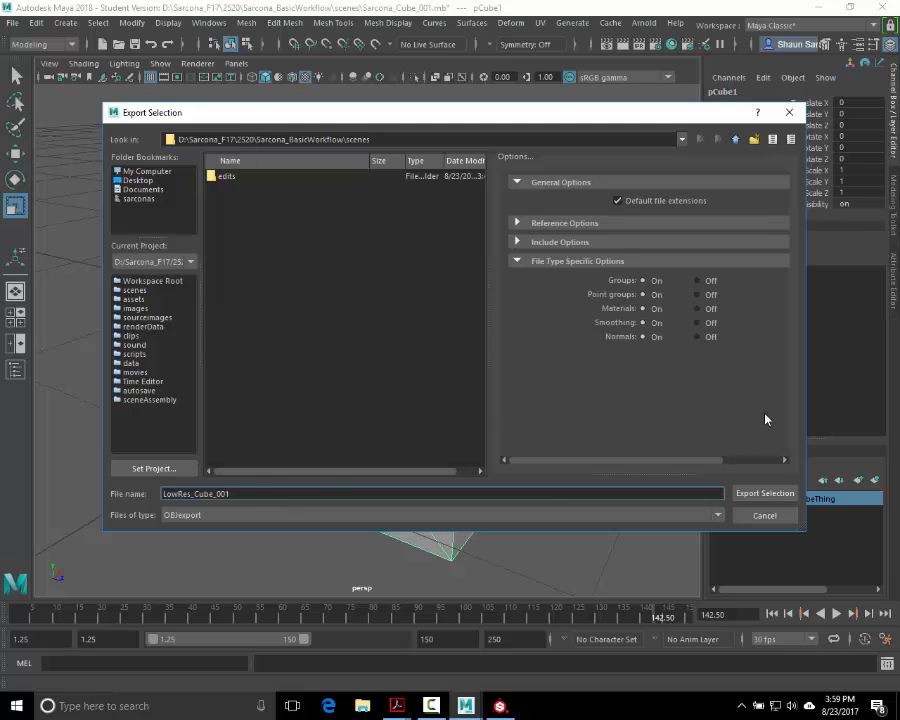
pyautogui.click(766, 494)
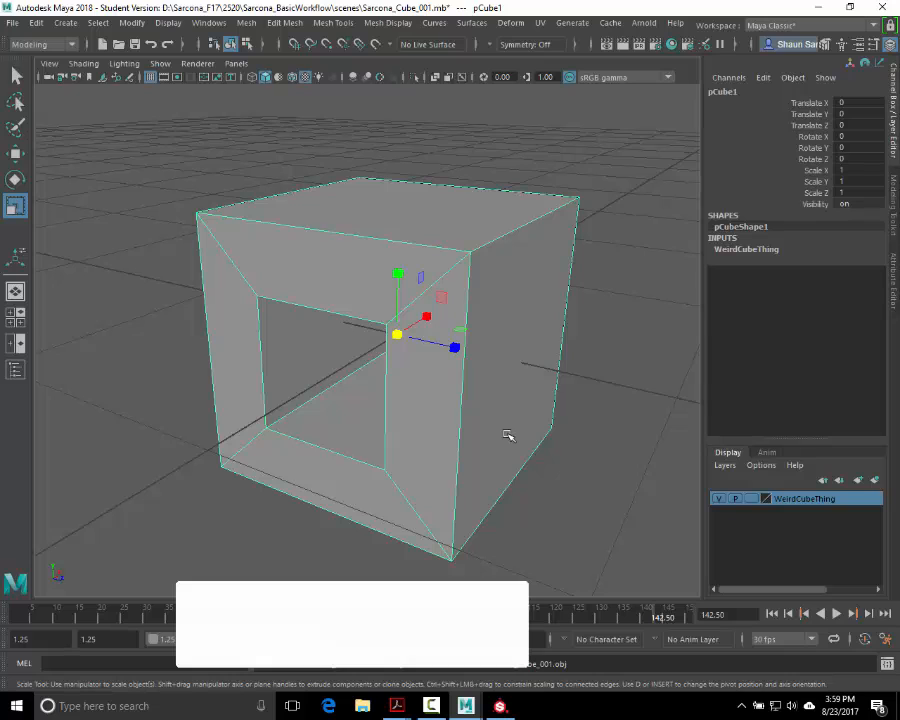
# Step: Switch to Substance Painter and create the new project with LowRes_Cube_001.obj as its mesh, using the pbr-metal-rough-HQ template
pyautogui.hotkey('alt', 'Tab')
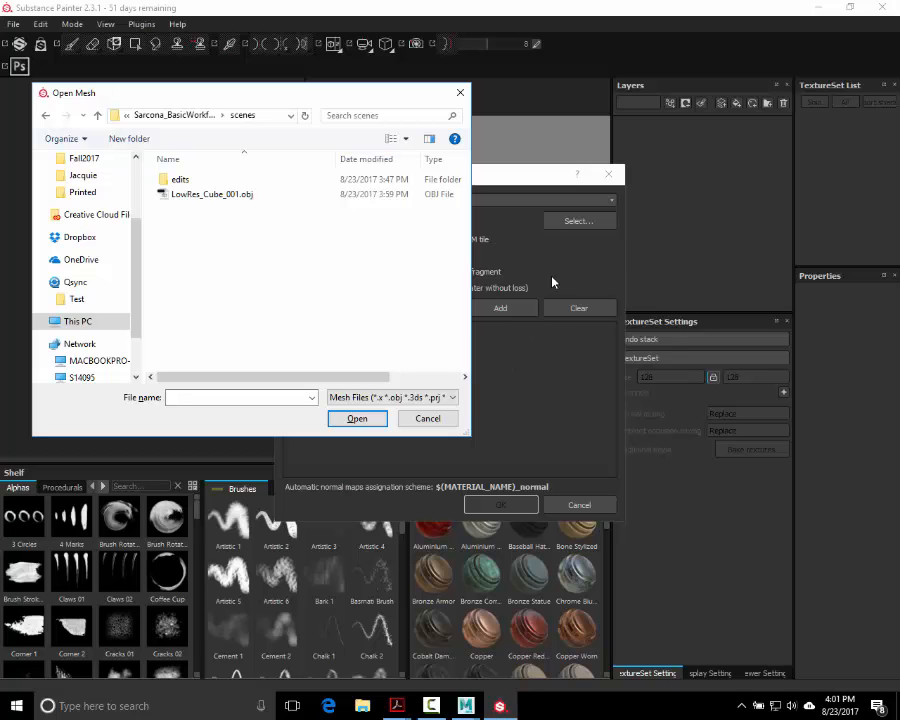
pyautogui.click(237, 196)
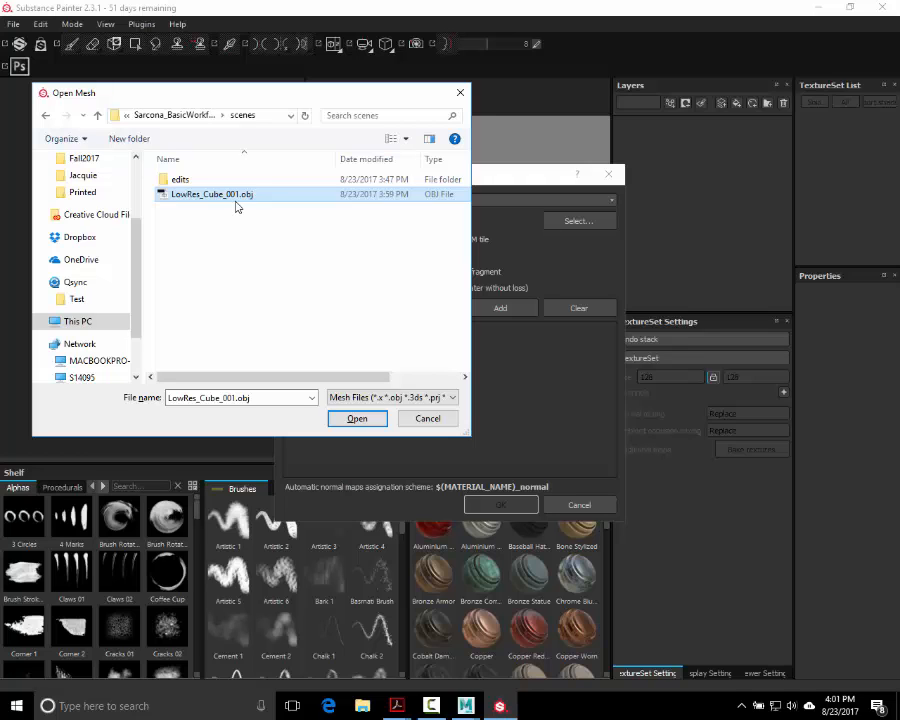
pyautogui.press('Return')
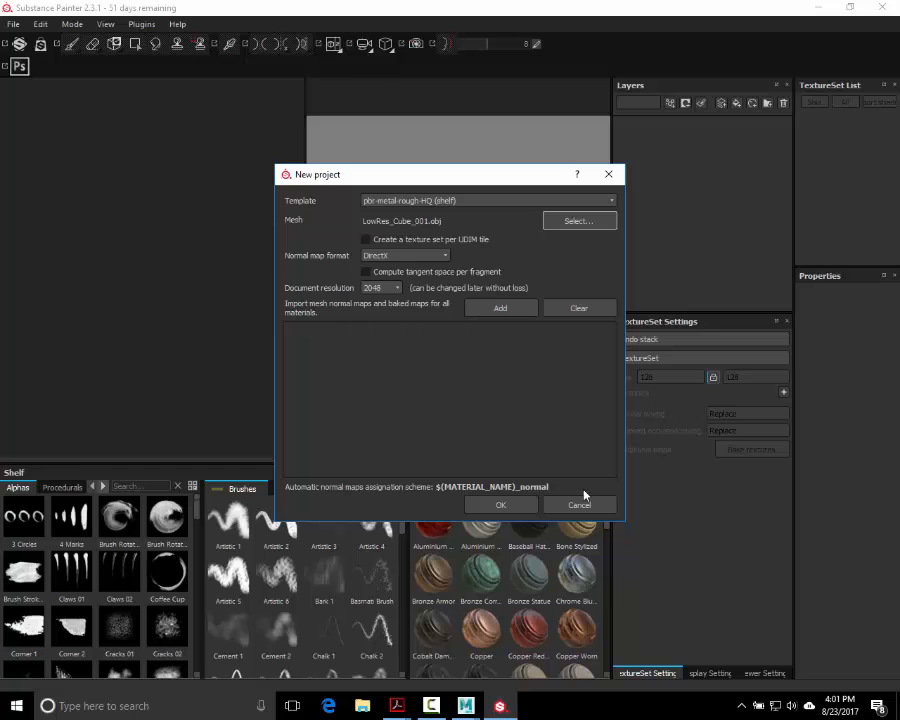
pyautogui.click(503, 505)
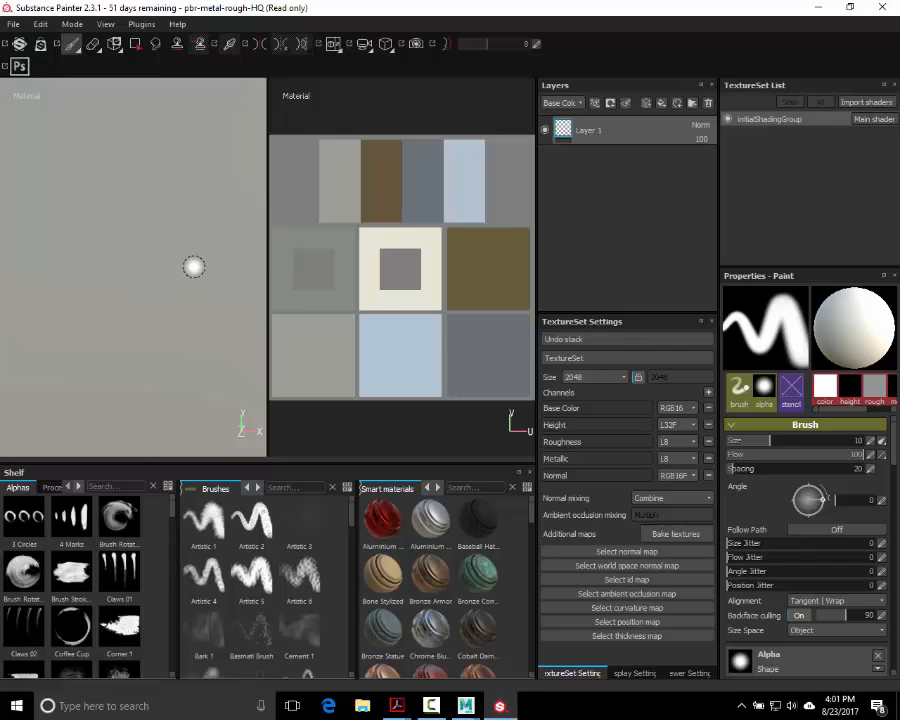
# Step: Bake all additional maps for initialShadingGroup at 2048x2048, with LowRes_Cube_001.obj as the high definition mesh
pyautogui.keyDown('alt'); pyautogui.moveTo(223, 231); pyautogui.dragTo(77, 269); pyautogui.keyUp('alt')
pyautogui.keyDown('alt'); pyautogui.moveTo(78, 269); pyautogui.dragTo(143, 239, button='right'); pyautogui.keyUp('alt')
pyautogui.keyDown('alt'); pyautogui.moveTo(143, 239); pyautogui.dragTo(32, 270, button='middle'); pyautogui.keyUp('alt')
pyautogui.keyDown('alt'); pyautogui.moveTo(148, 314); pyautogui.dragTo(164, 291, button='right'); pyautogui.keyUp('alt')
pyautogui.moveTo(164, 291)
pyautogui.keyDown('alt'); pyautogui.mouseDown(button='middle')
pyautogui.moveTo(172, 294)
pyautogui.moveTo(155, 285)
pyautogui.mouseUp(button='middle'); pyautogui.keyUp('alt')
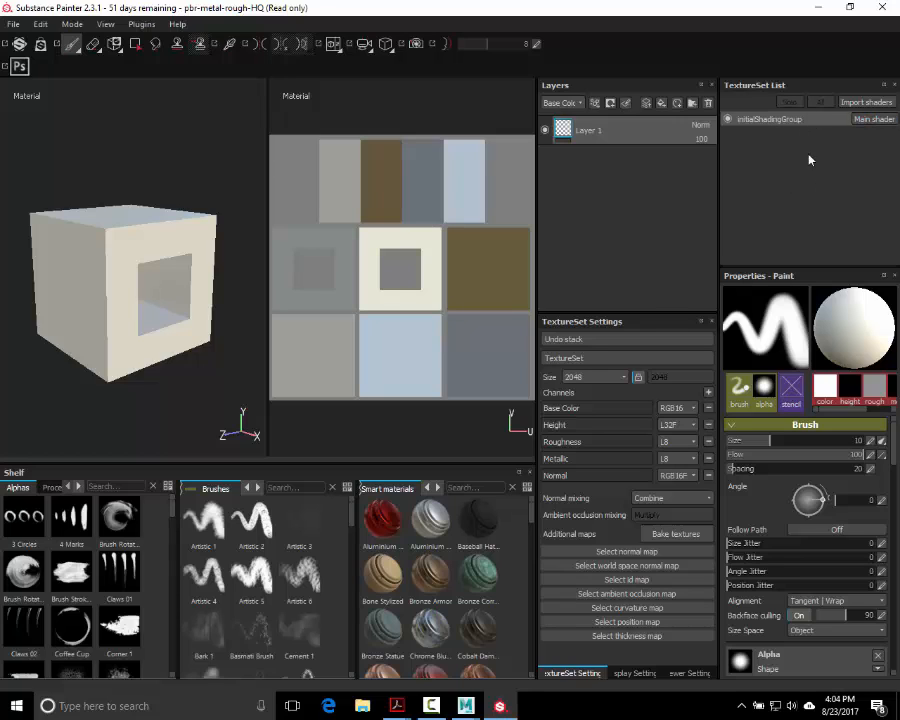
pyautogui.click(673, 537)
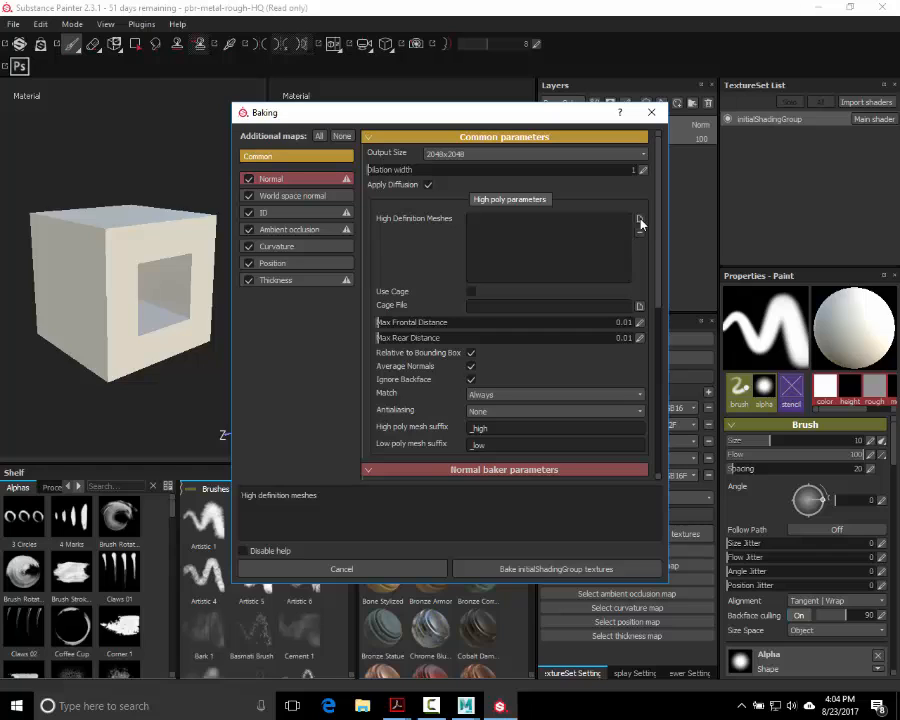
pyautogui.click(640, 222)
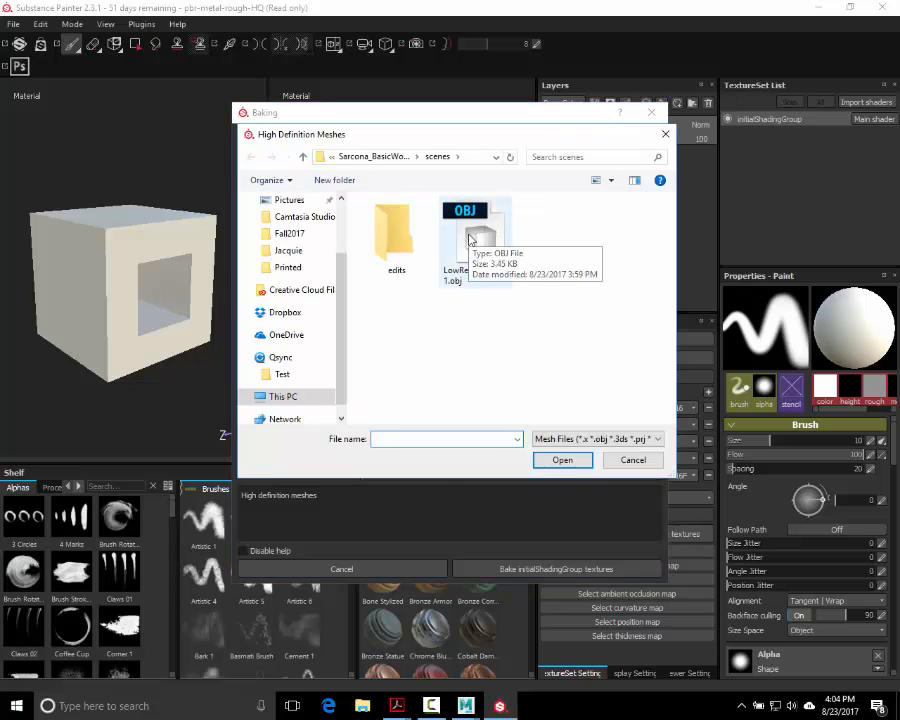
pyautogui.doubleClick(469, 239)
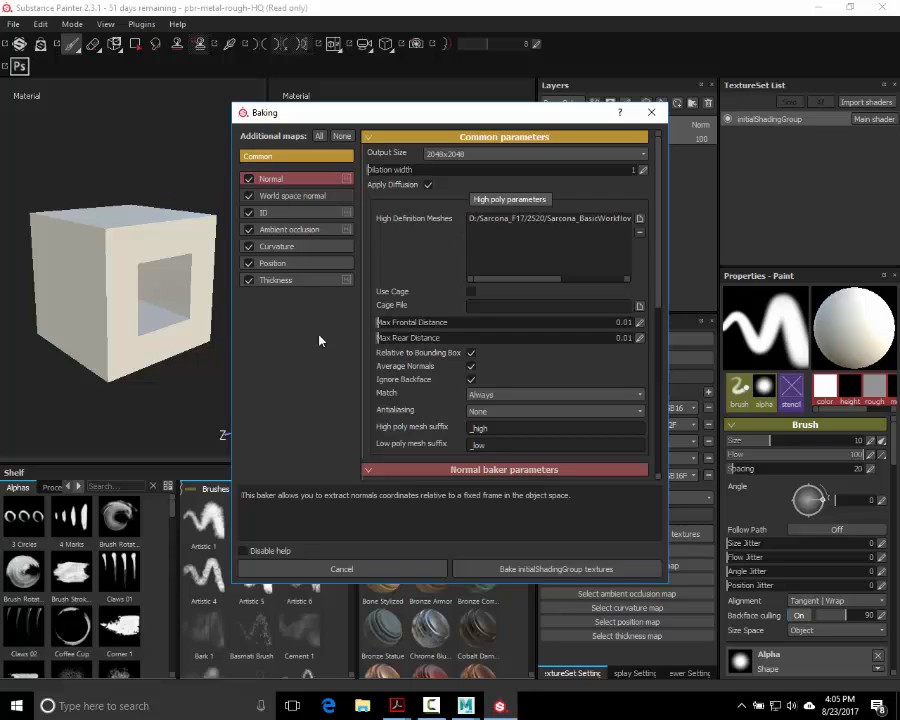
pyautogui.click(579, 575)
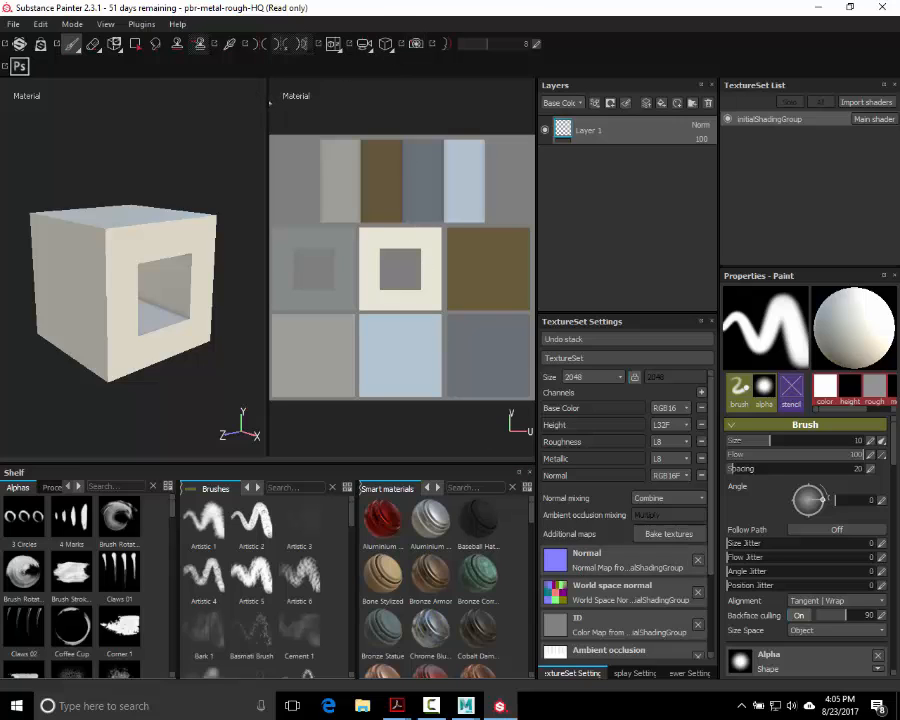
# Step: Try giving the 3D view the full width, and look through the panel visibility list and the UV view's options
pyautogui.press('F2')
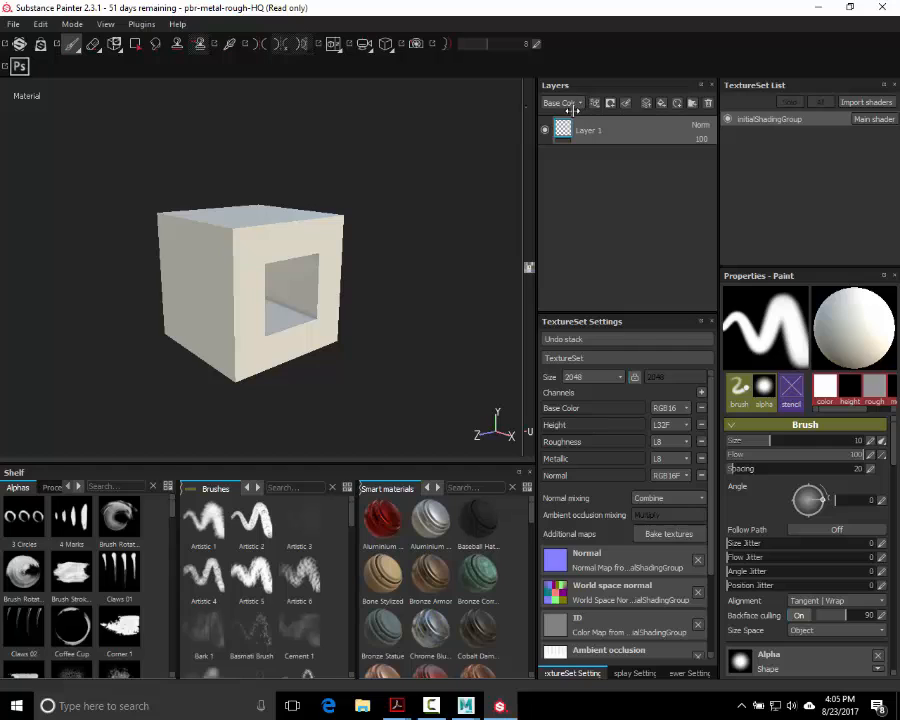
pyautogui.click(105, 23)
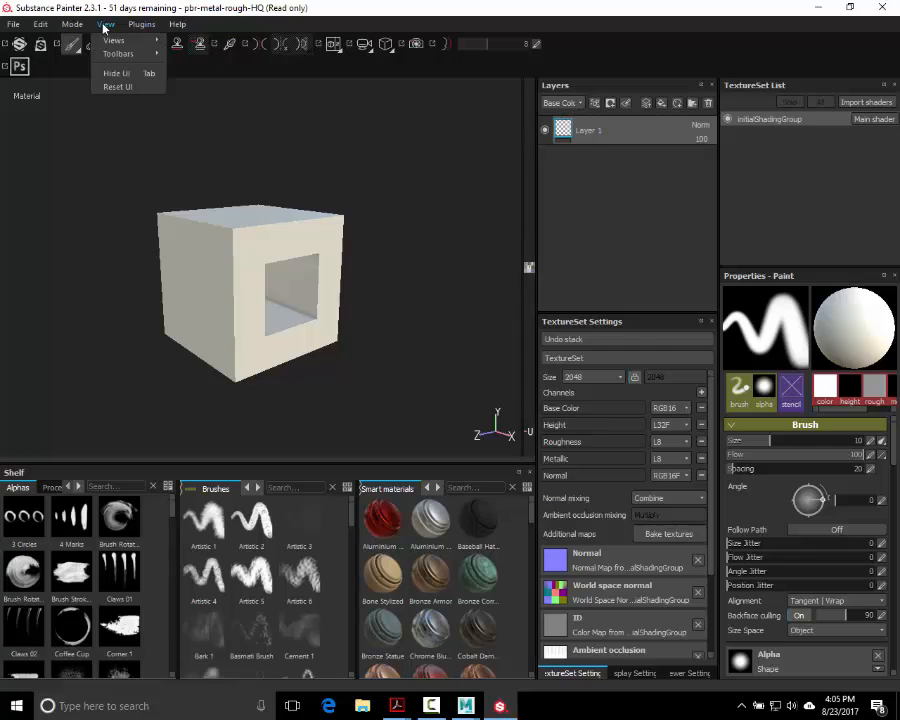
pyautogui.moveTo(126, 42)
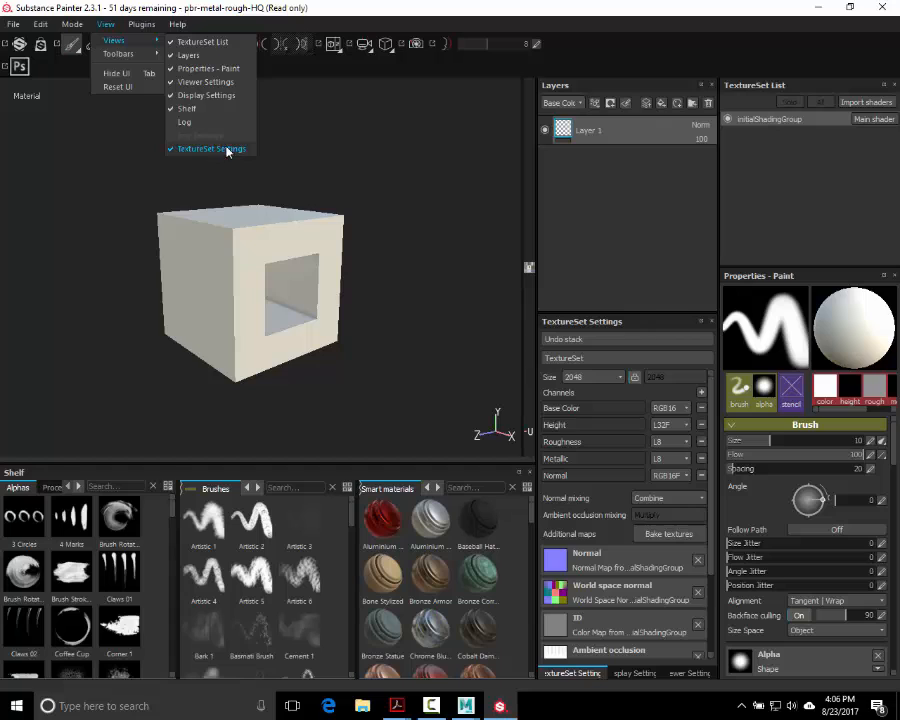
pyautogui.click(527, 136)
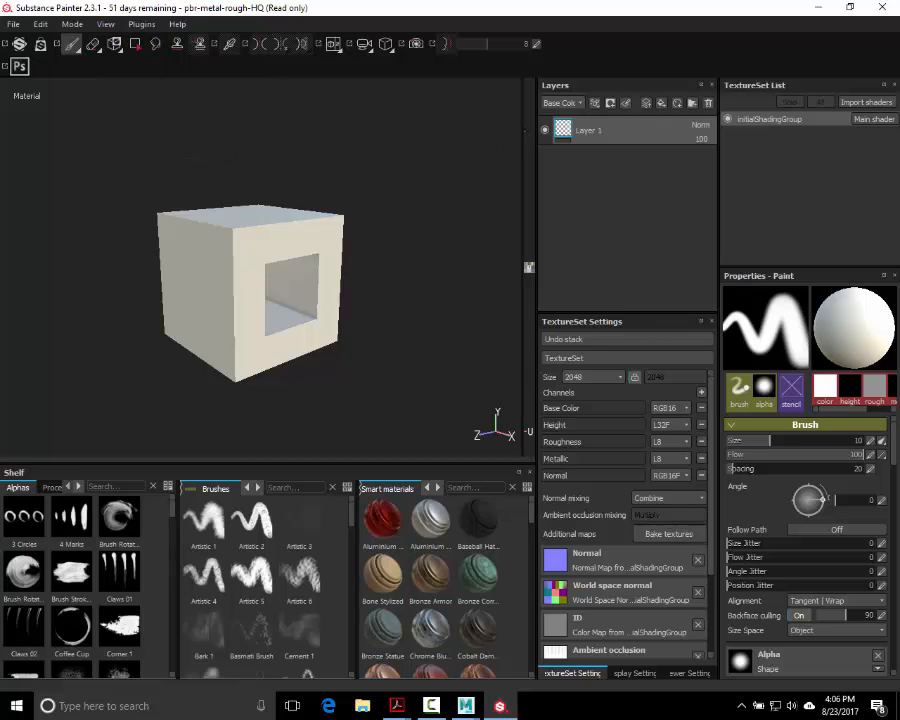
pyautogui.moveTo(522, 134); pyautogui.dragTo(359, 124)
pyautogui.rightClick(376, 96)
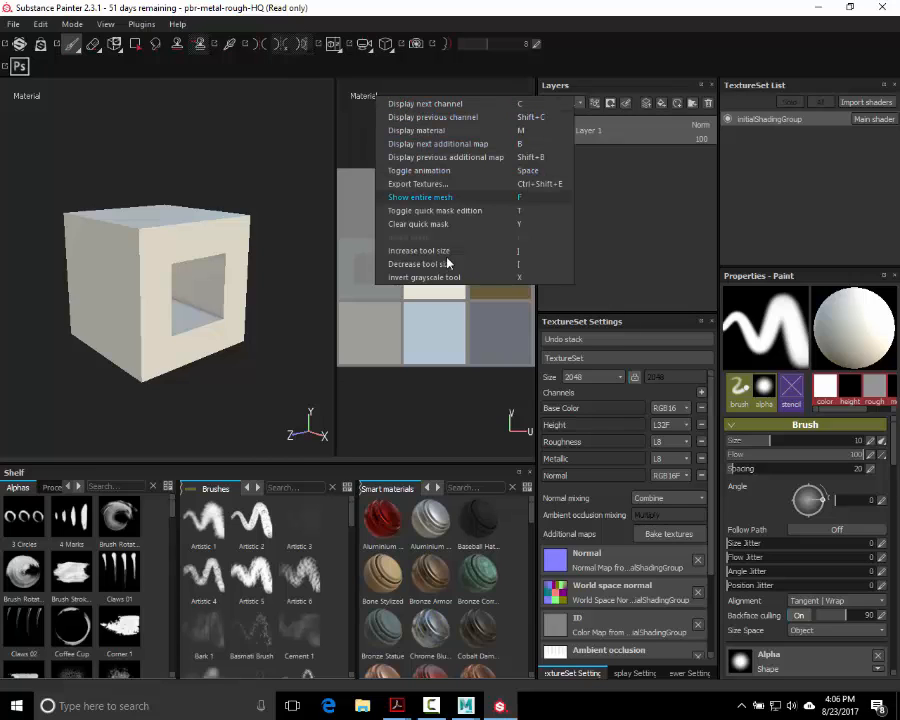
pyautogui.click(339, 84)
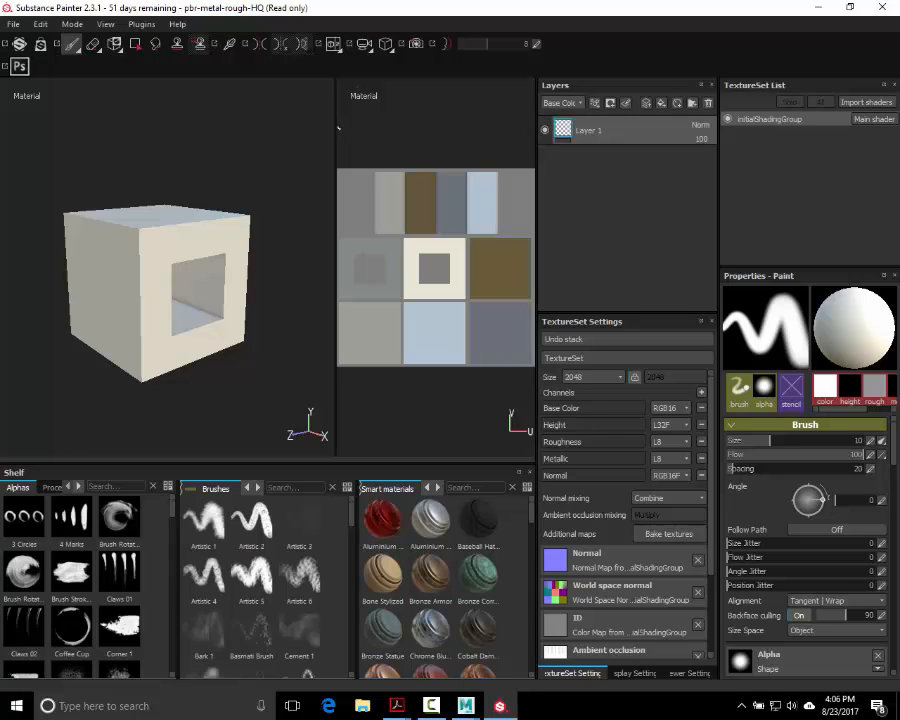
# Step: Widen the 3D view until it covers the UV view, and enlarge the Shelf area
pyautogui.press('c')
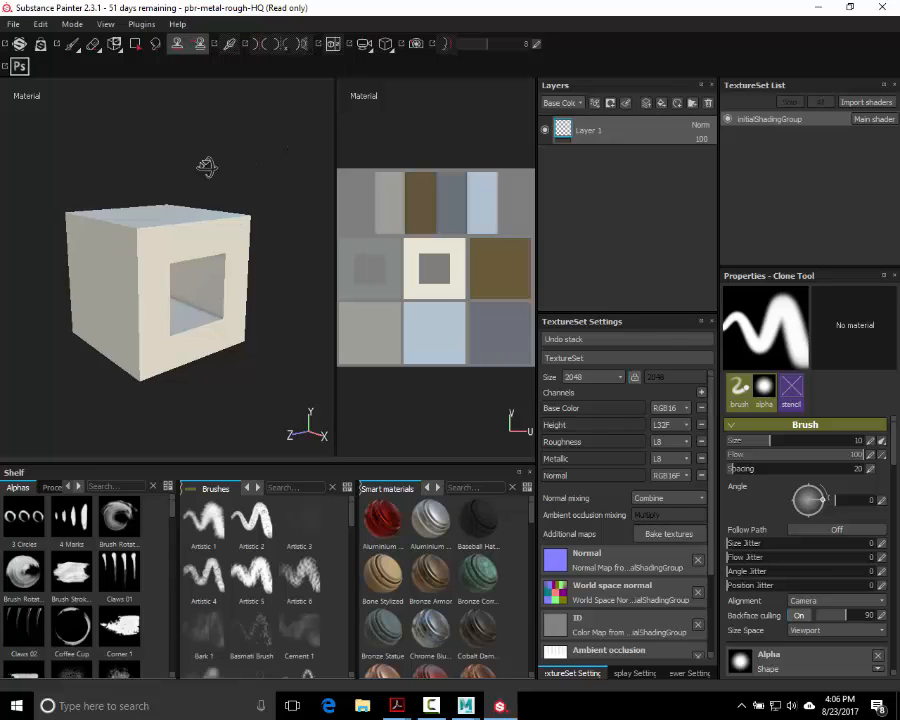
pyautogui.keyDown('alt'); pyautogui.moveTo(209, 167); pyautogui.dragTo(224, 179); pyautogui.keyUp('alt')
pyautogui.moveTo(224, 179)
pyautogui.keyDown('shift'); pyautogui.mouseDown(button='right')
pyautogui.moveTo(253, 165)
pyautogui.moveTo(442, 139)
pyautogui.mouseUp(button='right'); pyautogui.keyUp('shift')
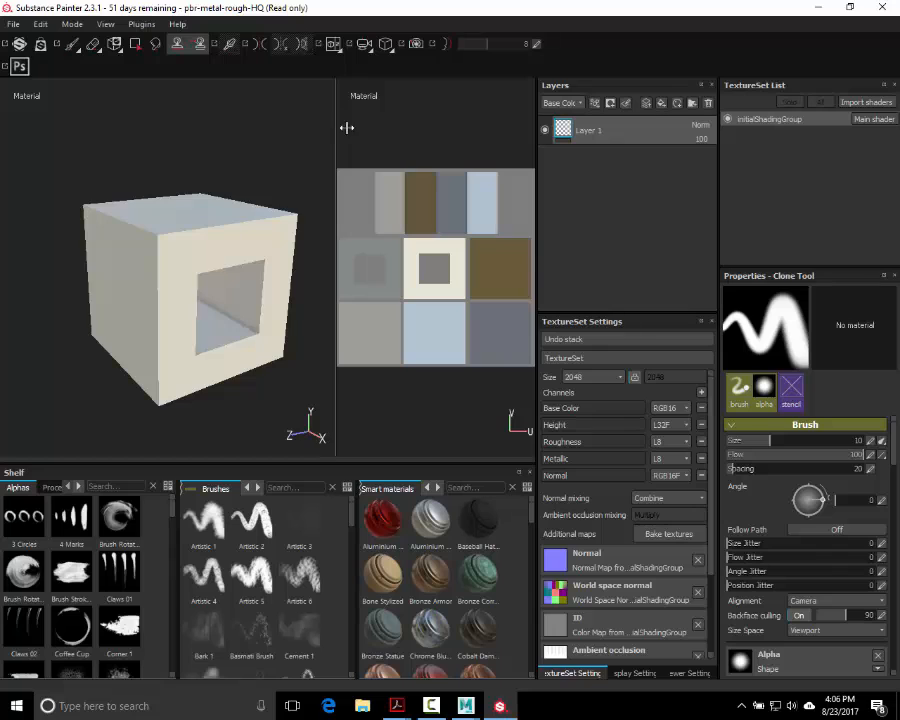
pyautogui.moveTo(341, 127); pyautogui.dragTo(636, 152)
pyautogui.keyDown('alt'); pyautogui.moveTo(323, 185); pyautogui.dragTo(285, 166, button='middle'); pyautogui.keyUp('alt')
pyautogui.keyDown('alt'); pyautogui.moveTo(285, 166); pyautogui.dragTo(400, 191, button='right'); pyautogui.keyUp('alt')
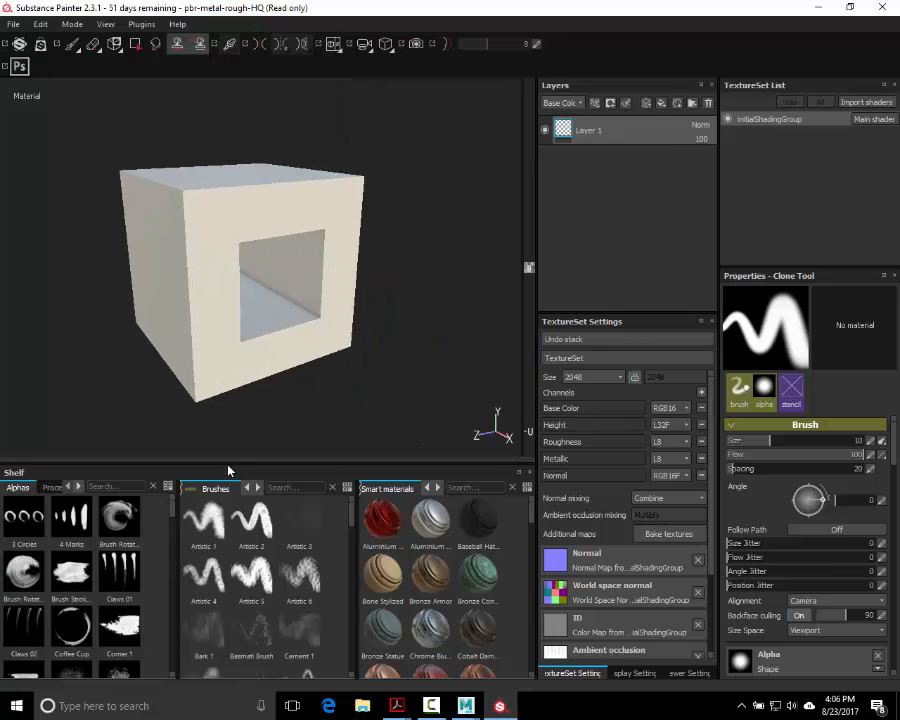
pyautogui.moveTo(234, 430); pyautogui.dragTo(237, 358)
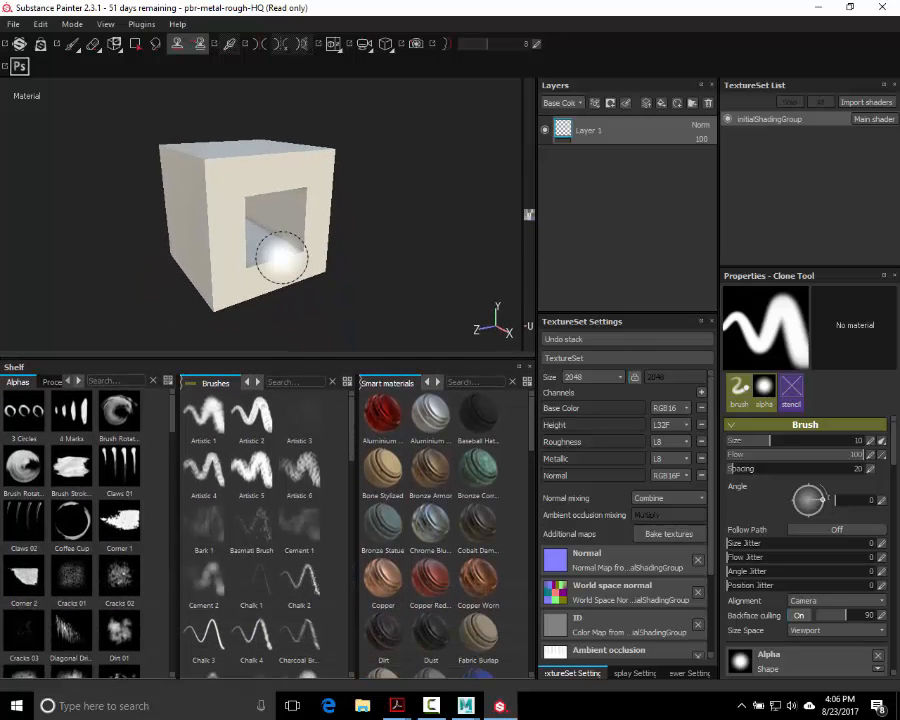
# Step: Review the baked additional maps one after another on the cube, from Normal through Ambient occlusion and Position back to Normal
pyautogui.scroll(-2, 640, 527)
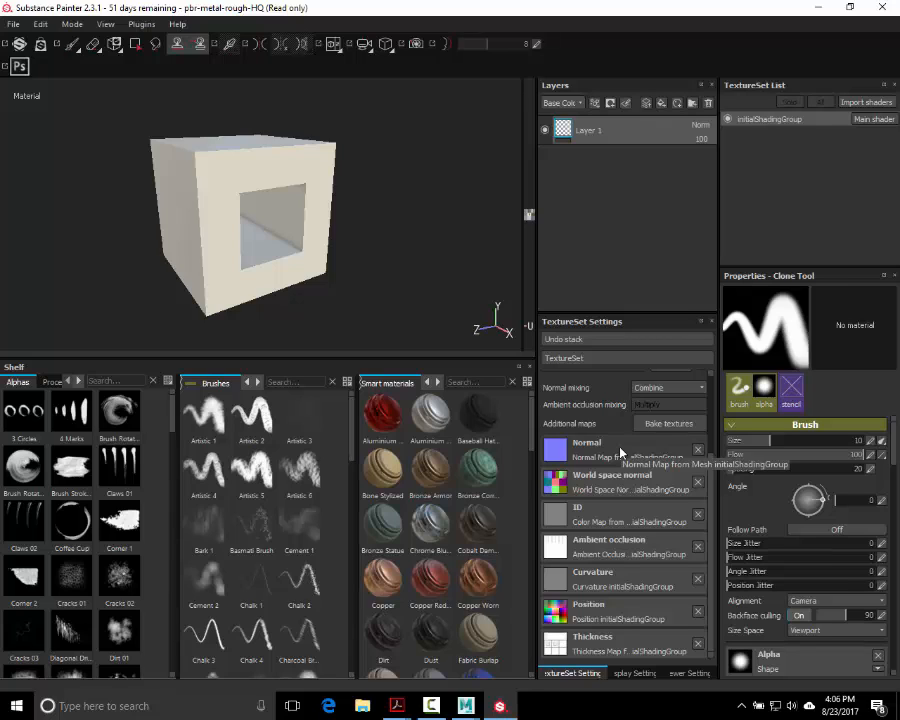
pyautogui.press('b')
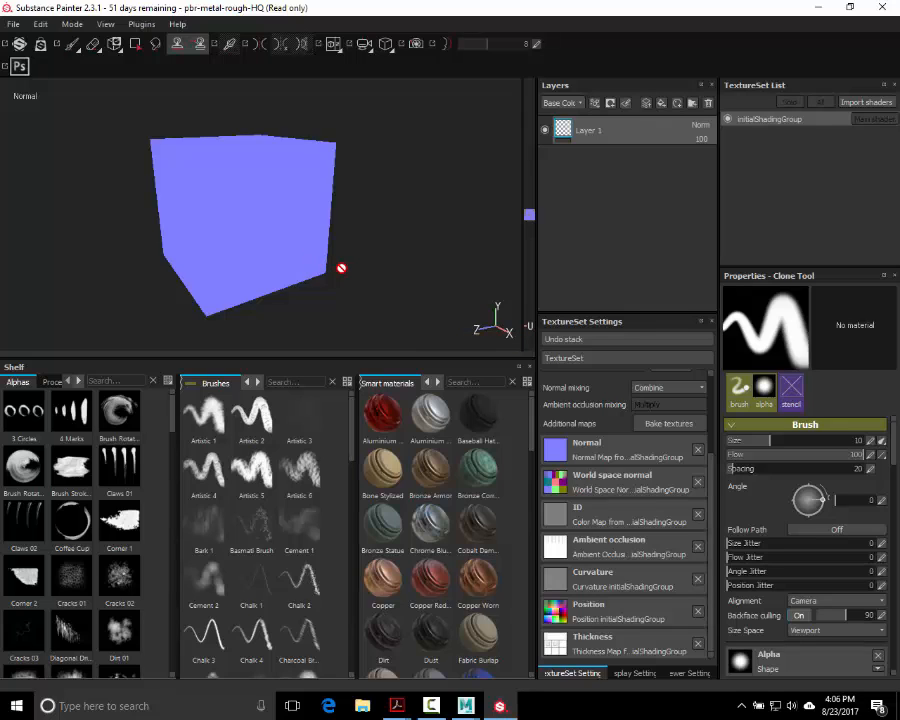
pyautogui.press('b')
pyautogui.press('b')
pyautogui.press('b')
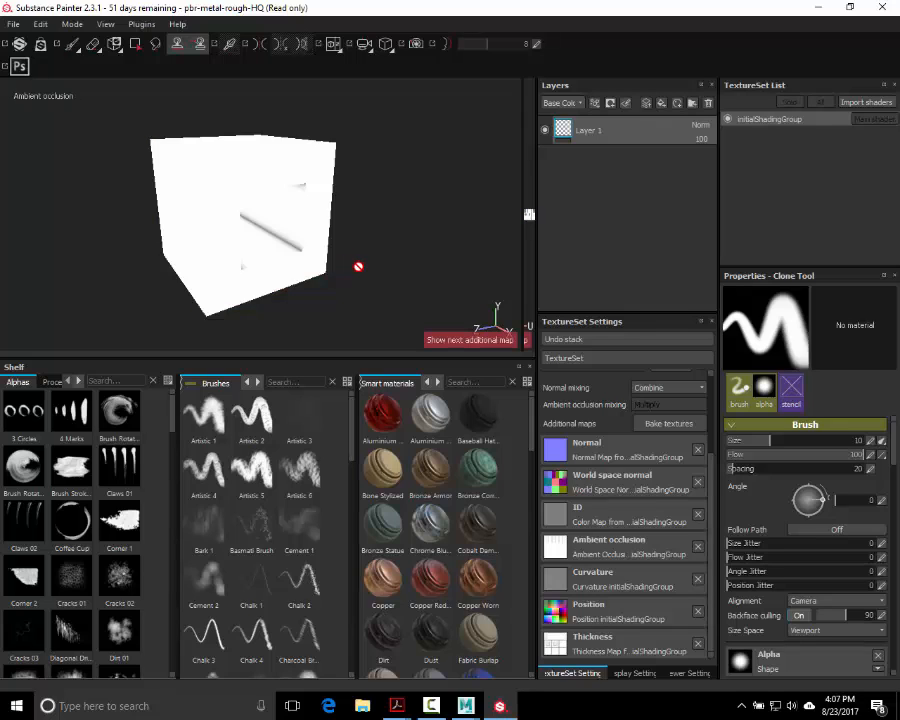
pyautogui.press('b')
pyautogui.press('b')
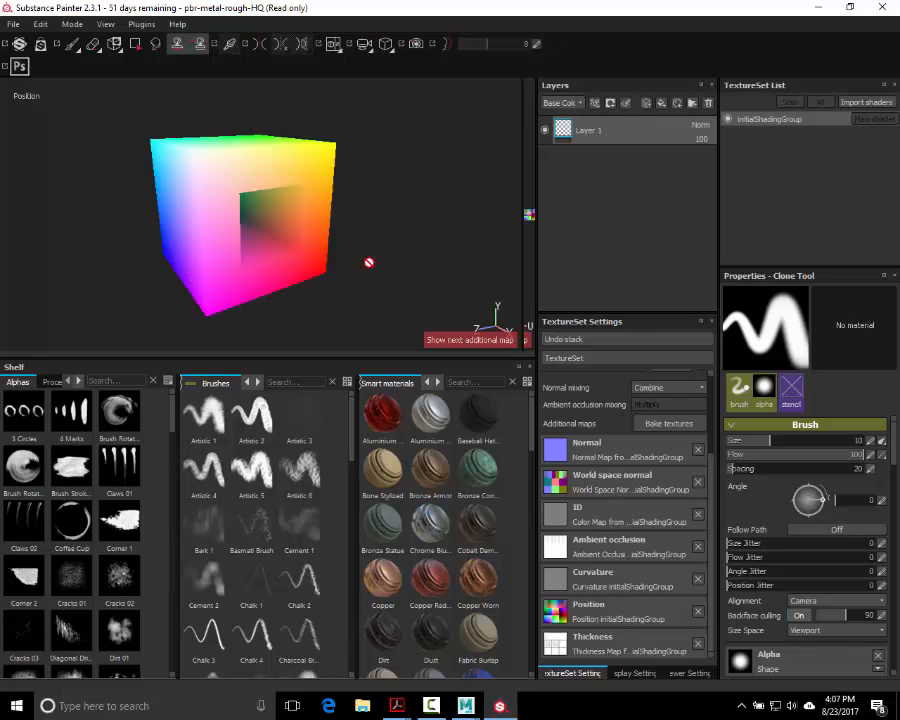
pyautogui.press('b')
pyautogui.press('b')
pyautogui.press('b')
pyautogui.press('b')
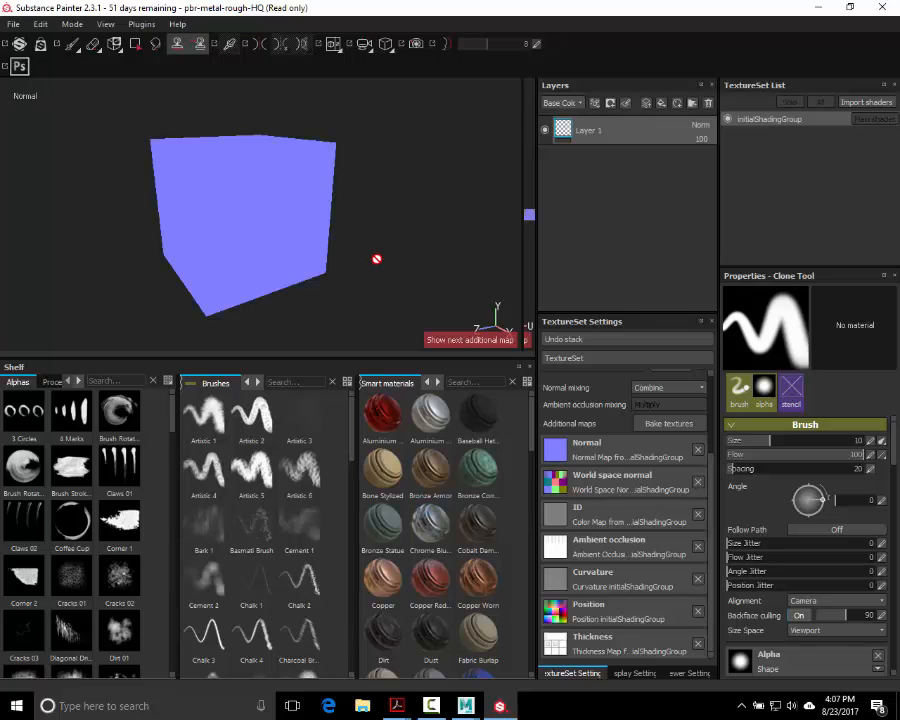
# Step: Examine the Ambient occlusion map around the cube's cutout up close, and display the Curvature map
pyautogui.press('b')
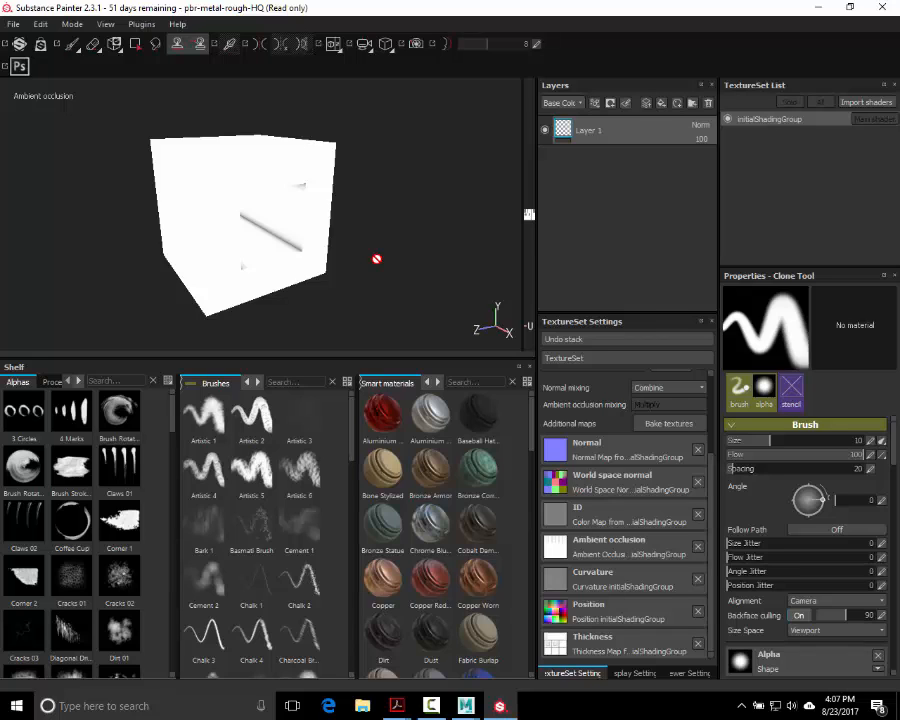
pyautogui.keyDown('alt'); pyautogui.moveTo(379, 216); pyautogui.dragTo(498, 210, button='right'); pyautogui.keyUp('alt')
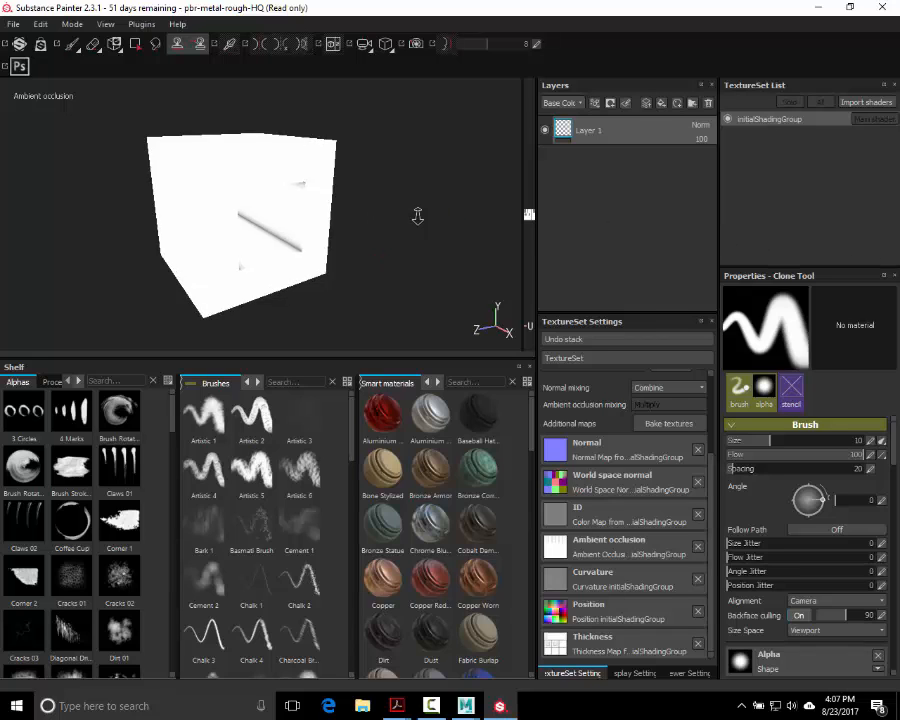
pyautogui.keyDown('alt'); pyautogui.moveTo(498, 210); pyautogui.dragTo(430, 206); pyautogui.keyUp('alt')
pyautogui.keyDown('alt'); pyautogui.moveTo(430, 206); pyautogui.dragTo(130, 150, button='right'); pyautogui.keyUp('alt')
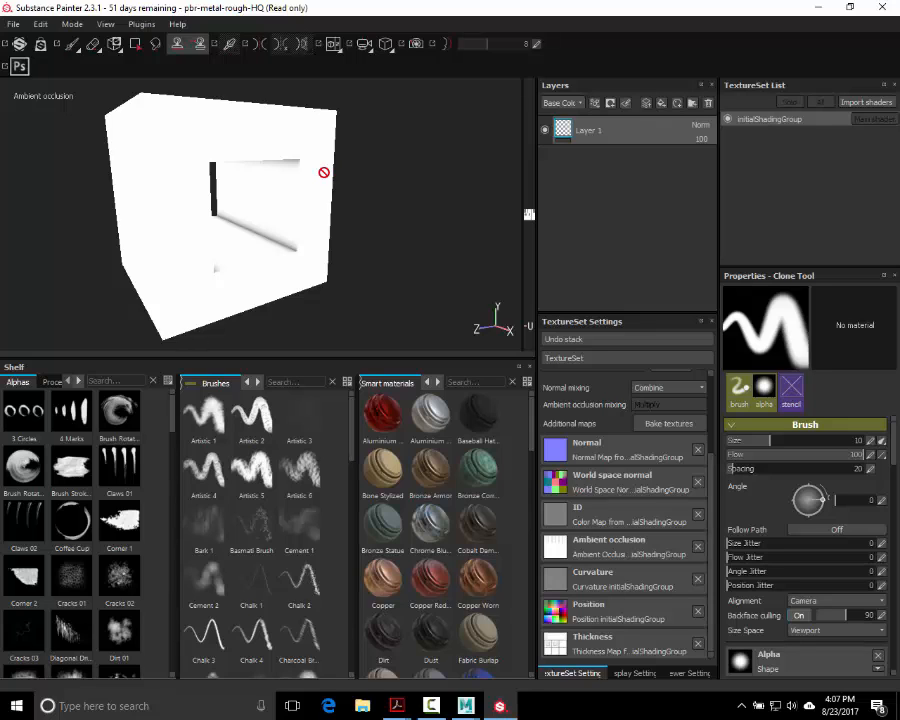
pyautogui.press('b')
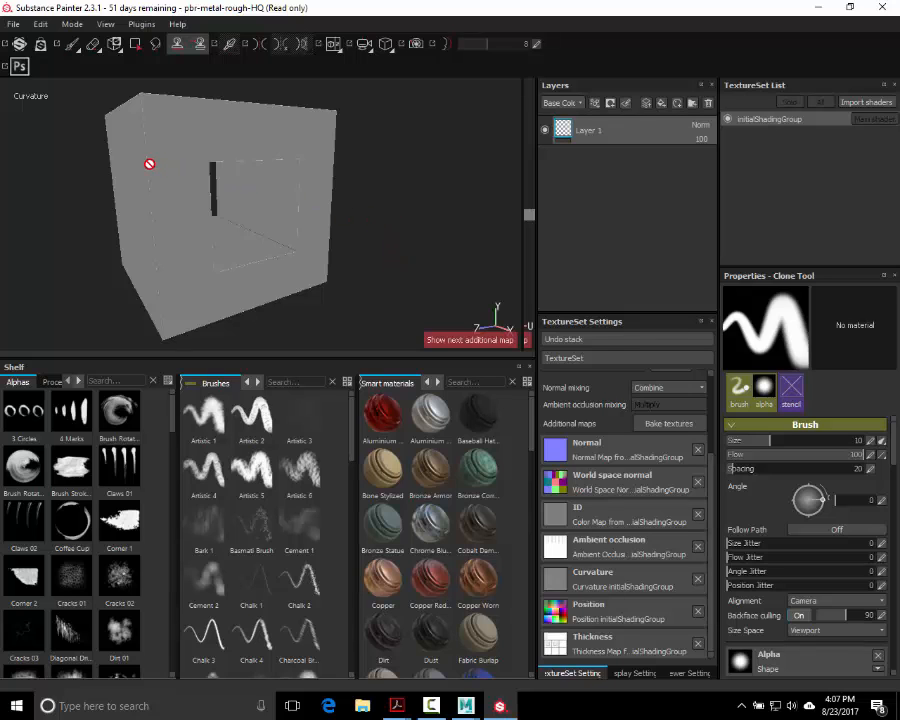
# Step: Examine the Curvature map along the cube's outer edges and around one corner up close
pyautogui.keyDown('alt'); pyautogui.moveTo(149, 164); pyautogui.dragTo(243, 225); pyautogui.keyUp('alt')
pyautogui.keyDown('alt'); pyautogui.moveTo(243, 225); pyautogui.dragTo(315, 285, button='middle'); pyautogui.keyUp('alt')
pyautogui.keyDown('alt'); pyautogui.moveTo(315, 285); pyautogui.dragTo(416, 201, button='right'); pyautogui.keyUp('alt')
pyautogui.keyDown('alt'); pyautogui.moveTo(368, 213); pyautogui.dragTo(333, 223, button='middle'); pyautogui.keyUp('alt')
pyautogui.keyDown('alt'); pyautogui.moveTo(333, 223); pyautogui.dragTo(395, 227, button='right'); pyautogui.keyUp('alt')
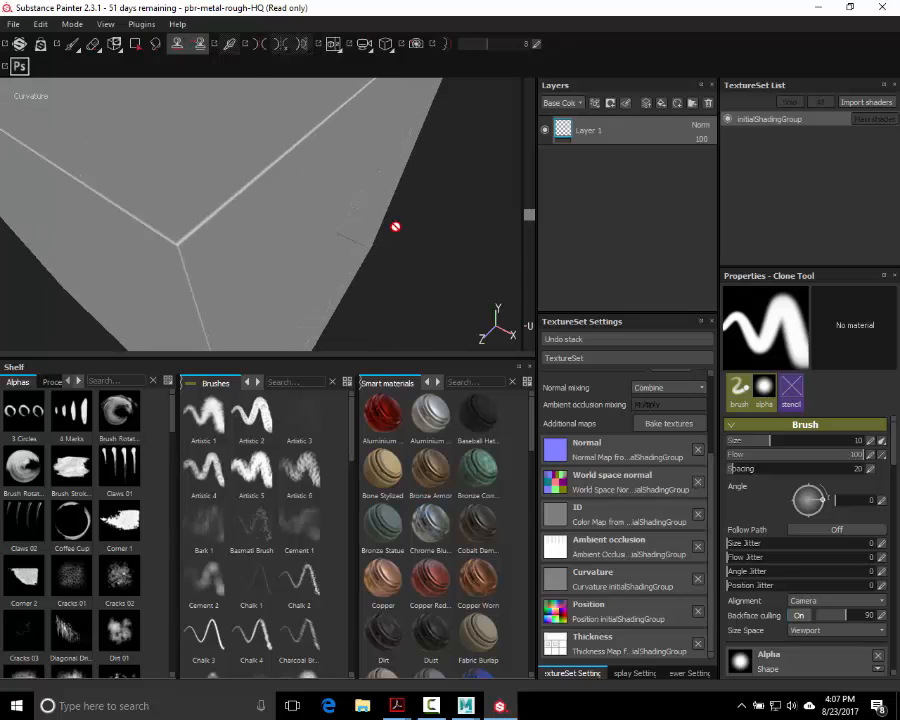
pyautogui.moveTo(395, 227)
pyautogui.keyDown('alt'); pyautogui.mouseDown()
pyautogui.moveTo(329, 215)
pyautogui.moveTo(323, 201)
pyautogui.moveTo(390, 205)
pyautogui.mouseUp(); pyautogui.keyUp('alt')
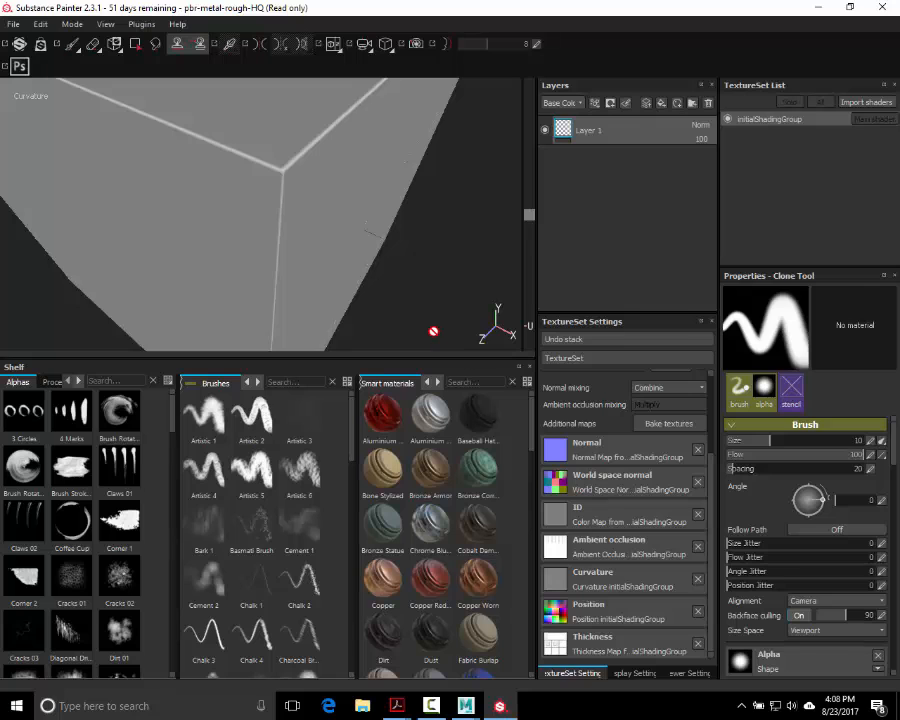
# Step: Display the Position map and the Thickness map on the cube, inspecting each from several angles
pyautogui.press('b')
pyautogui.keyDown('alt'); pyautogui.moveTo(450, 263); pyautogui.dragTo(64, 179); pyautogui.keyUp('alt')
pyautogui.keyDown('alt'); pyautogui.moveTo(64, 179); pyautogui.dragTo(398, 264, button='right'); pyautogui.keyUp('alt')
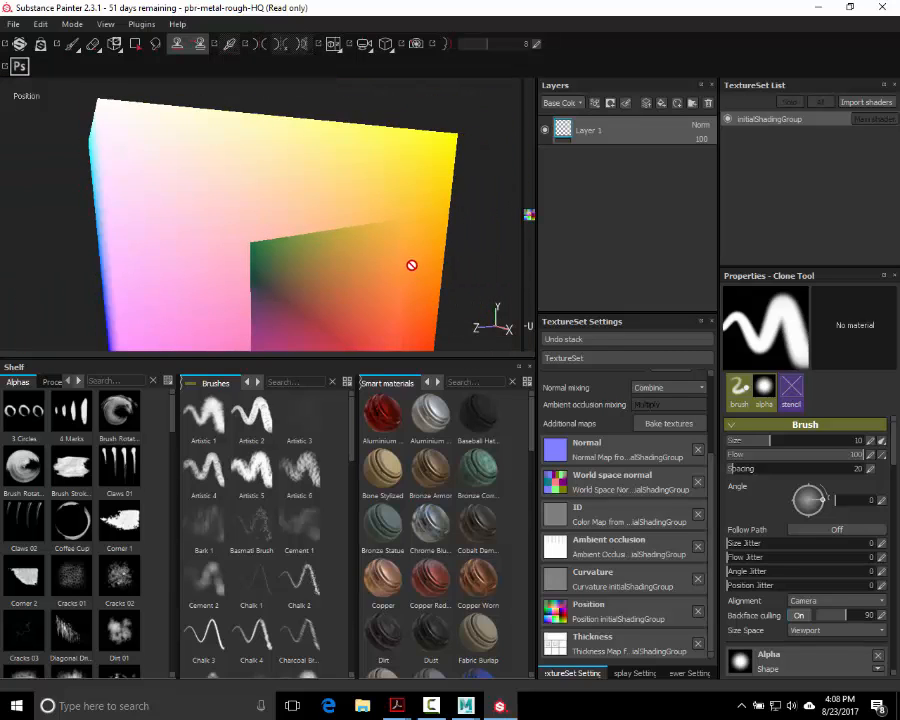
pyautogui.keyDown('alt'); pyautogui.moveTo(396, 241); pyautogui.dragTo(246, 202); pyautogui.keyUp('alt')
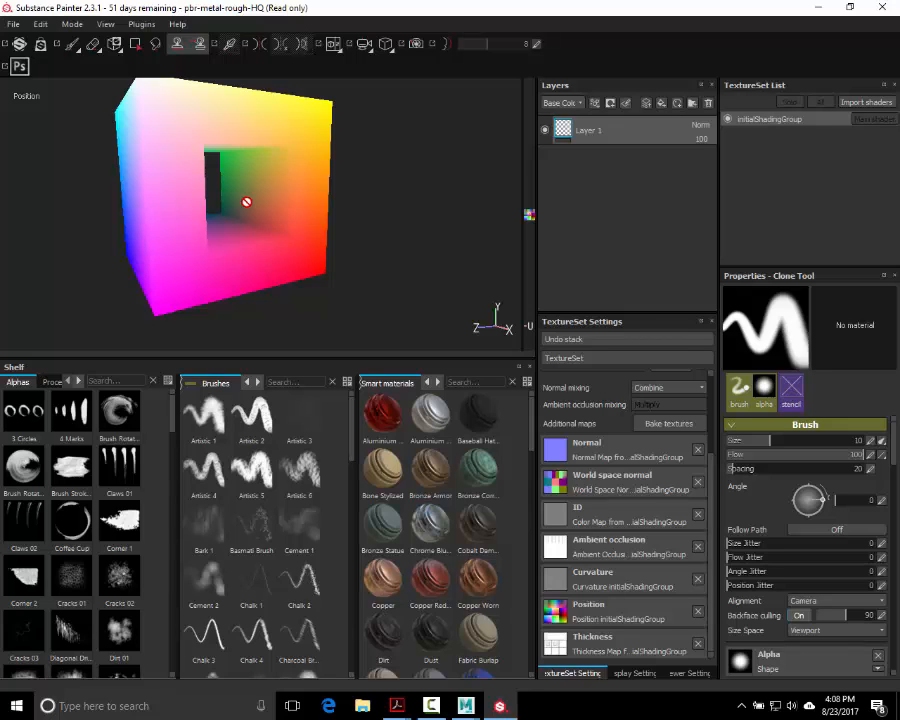
pyautogui.press('b')
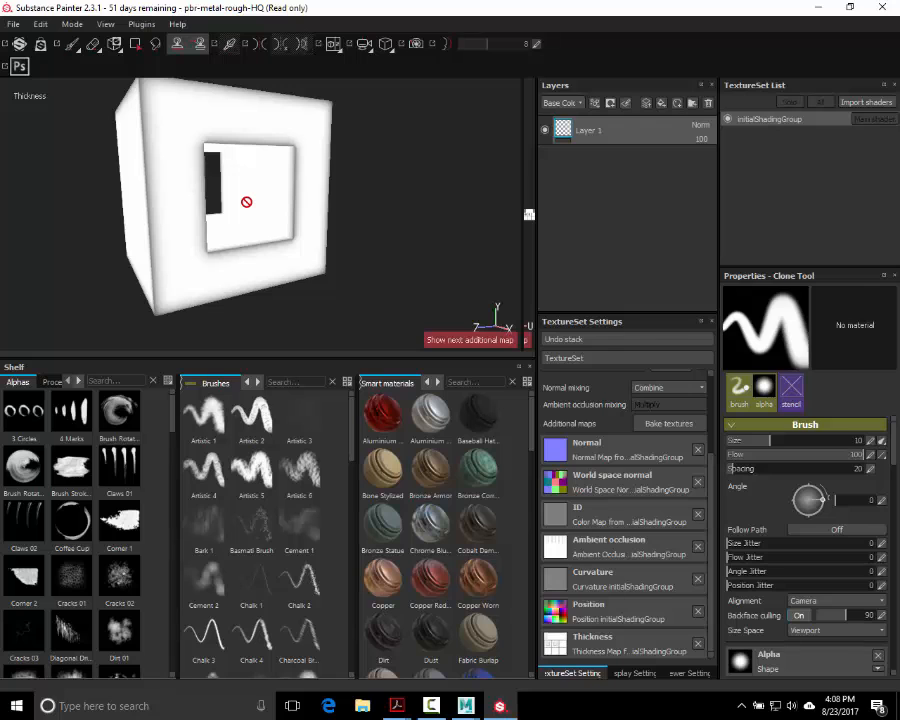
pyautogui.moveTo(265, 221)
pyautogui.keyDown('alt'); pyautogui.mouseDown()
pyautogui.moveTo(486, 244)
pyautogui.moveTo(460, 189)
pyautogui.moveTo(390, 227)
pyautogui.moveTo(253, 215)
pyautogui.mouseUp(); pyautogui.keyUp('alt')
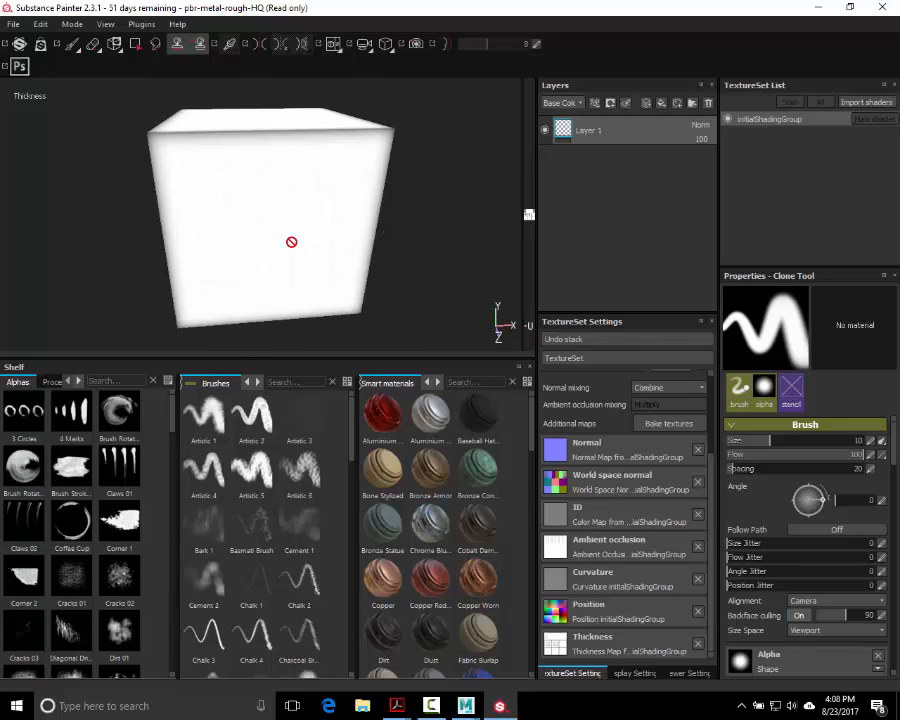
pyautogui.keyDown('alt'); pyautogui.moveTo(340, 215); pyautogui.dragTo(404, 140); pyautogui.keyUp('alt')
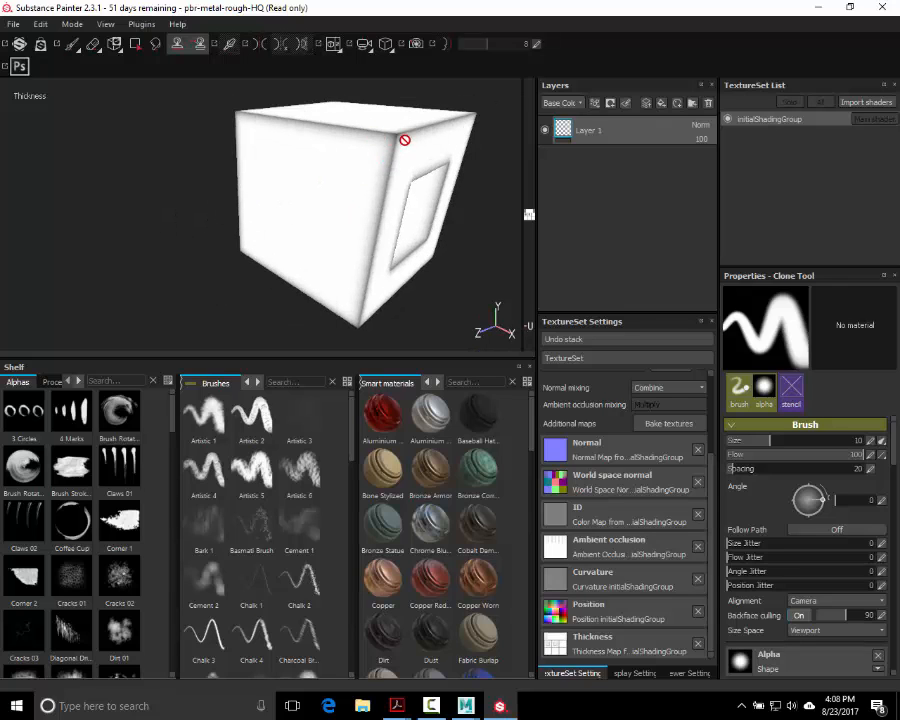
pyautogui.keyDown('alt'); pyautogui.moveTo(448, 143); pyautogui.dragTo(341, 175, button='middle'); pyautogui.keyUp('alt')
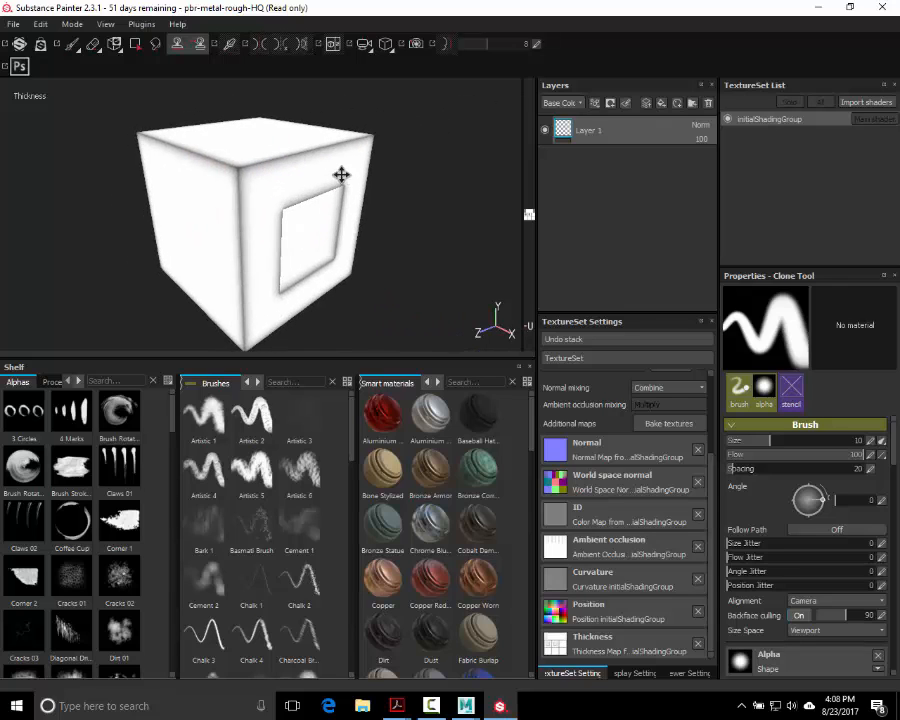
# Step: Return the viewport to the Material display and make the Shelf area slightly taller
pyautogui.press('b')
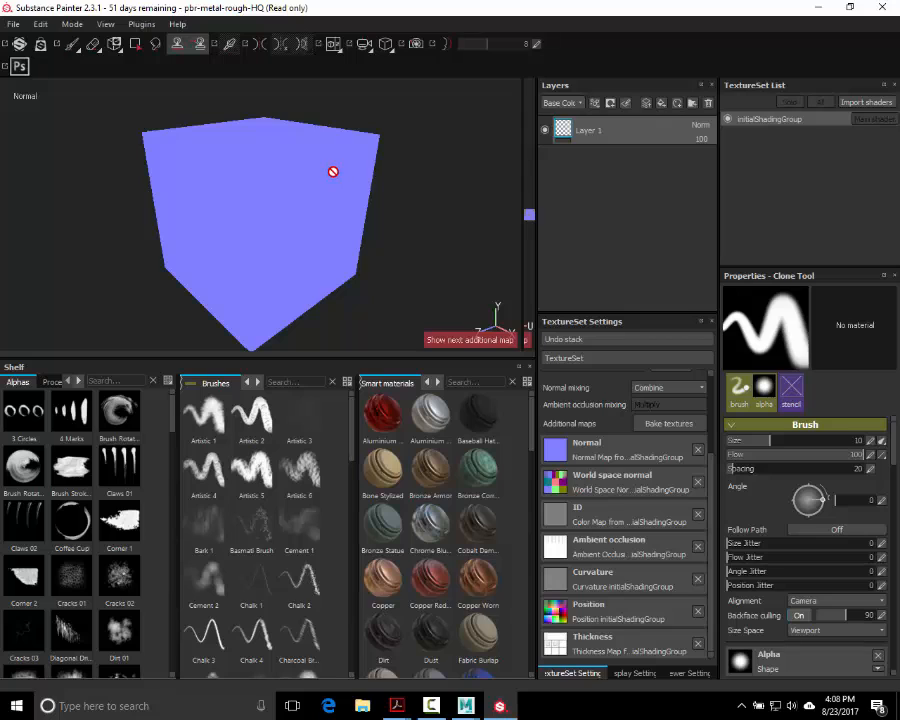
pyautogui.press('m')
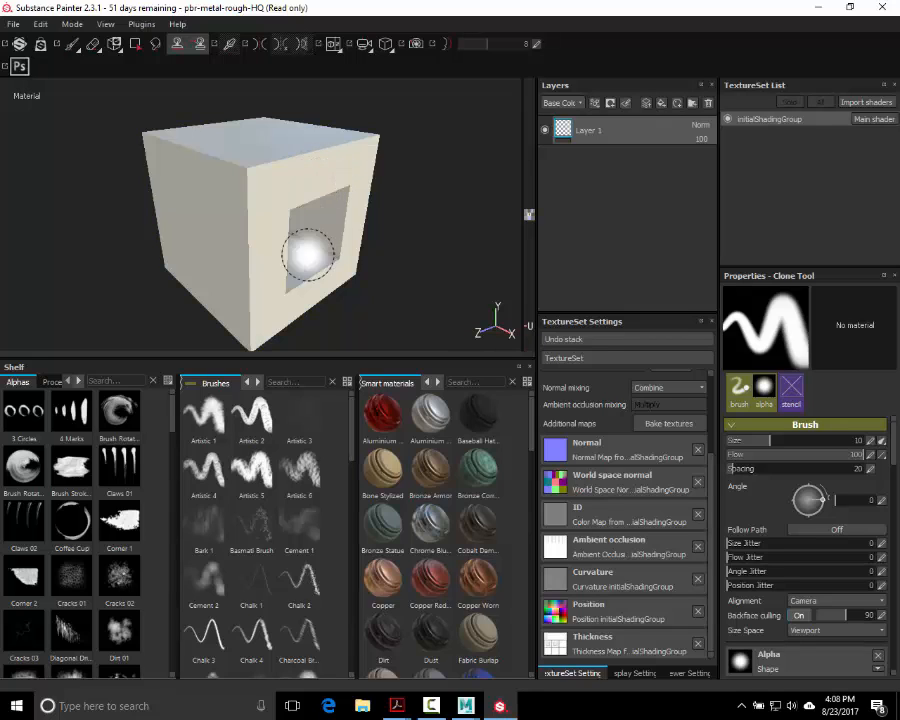
pyautogui.moveTo(311, 357); pyautogui.dragTo(311, 333)
pyautogui.keyDown('alt'); pyautogui.moveTo(373, 251); pyautogui.dragTo(344, 231, button='middle'); pyautogui.keyUp('alt')
pyautogui.keyDown('alt'); pyautogui.moveTo(344, 231); pyautogui.dragTo(365, 231); pyautogui.keyUp('alt')
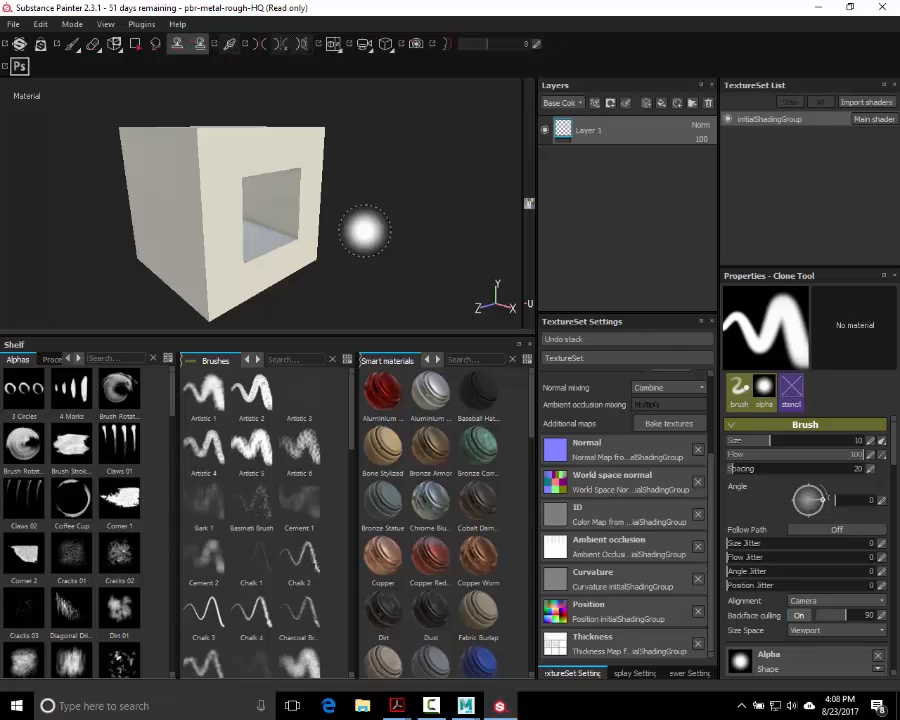
# Step: Look through the resource categories in the shelf's Alphas section and return to Alphas
pyautogui.click(78, 362)
pyautogui.click(79, 362)
pyautogui.click(71, 362)
pyautogui.click(71, 362)
pyautogui.click(71, 362)
pyautogui.click(71, 362)
pyautogui.click(71, 362)
# Step: Add the Machinery smart material to the layer stack beneath Layer 1
pyautogui.moveTo(487, 503)
pyautogui.moveTo(418, 399)
pyautogui.scroll(-10, 504, 568)
pyautogui.scroll(3, 504, 568)
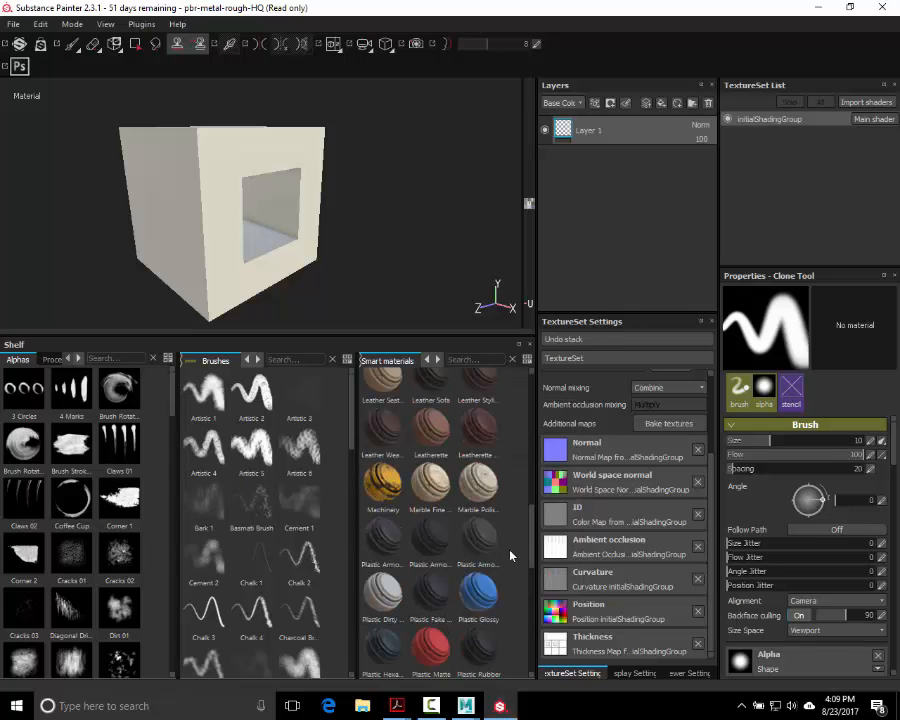
pyautogui.moveTo(377, 490)
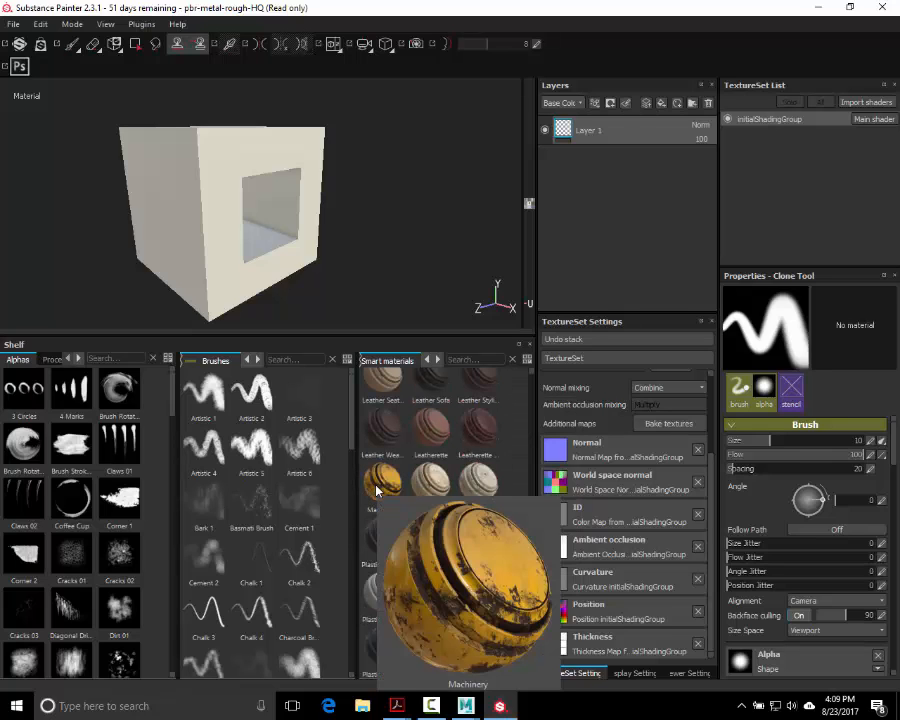
pyautogui.click(377, 490)
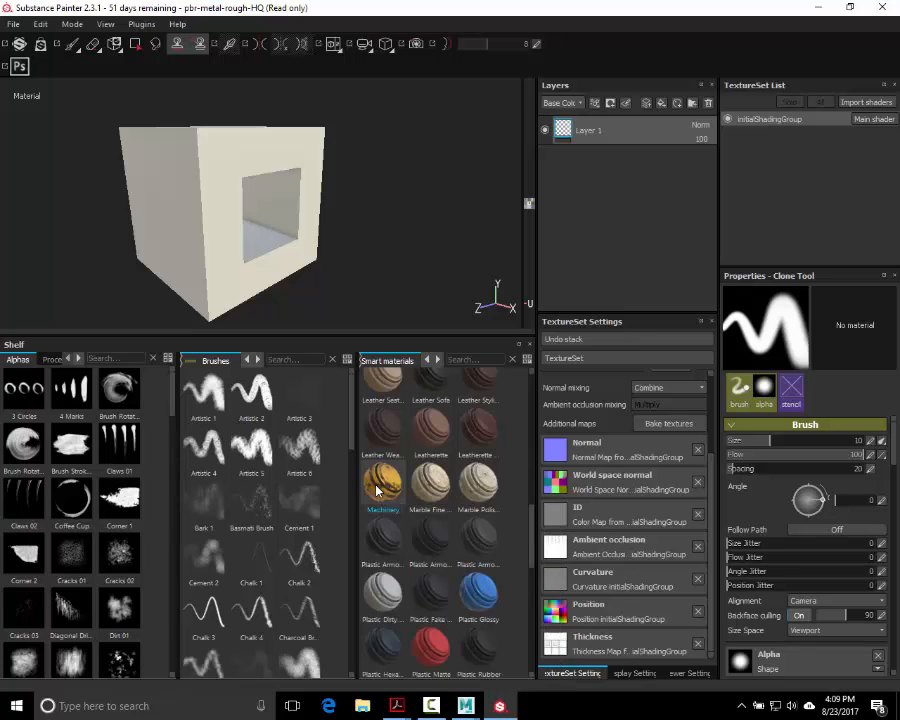
pyautogui.moveTo(377, 490); pyautogui.dragTo(630, 205)
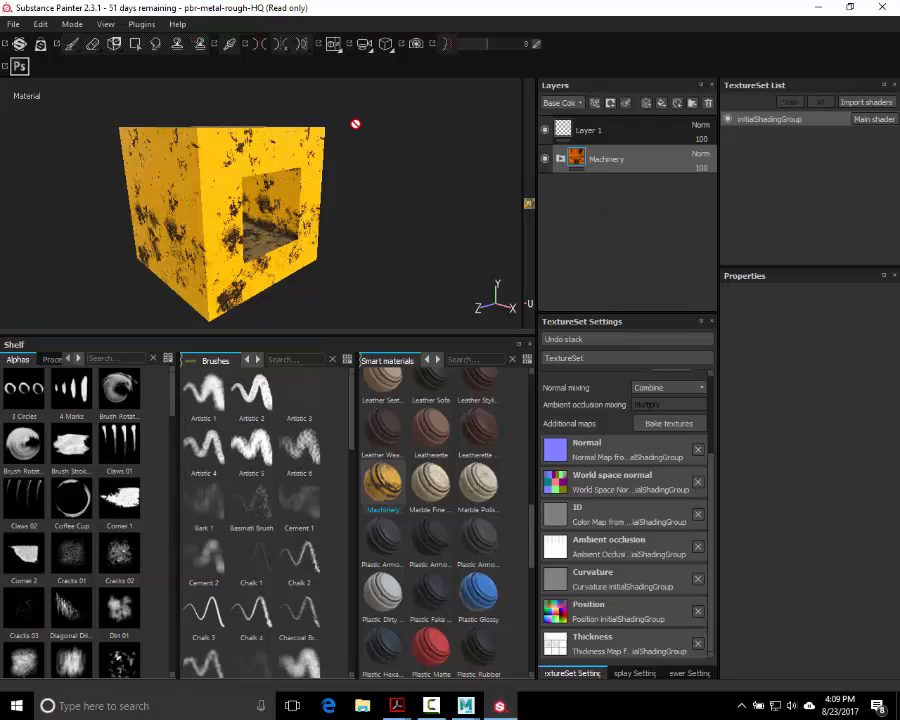
# Step: Inspect the Machinery material on the cube's outer faces and edges from close up
pyautogui.keyDown('alt'); pyautogui.moveTo(358, 125); pyautogui.dragTo(411, 197); pyautogui.keyUp('alt')
pyautogui.keyDown('alt'); pyautogui.moveTo(412, 197); pyautogui.dragTo(437, 216, button='middle'); pyautogui.keyUp('alt')
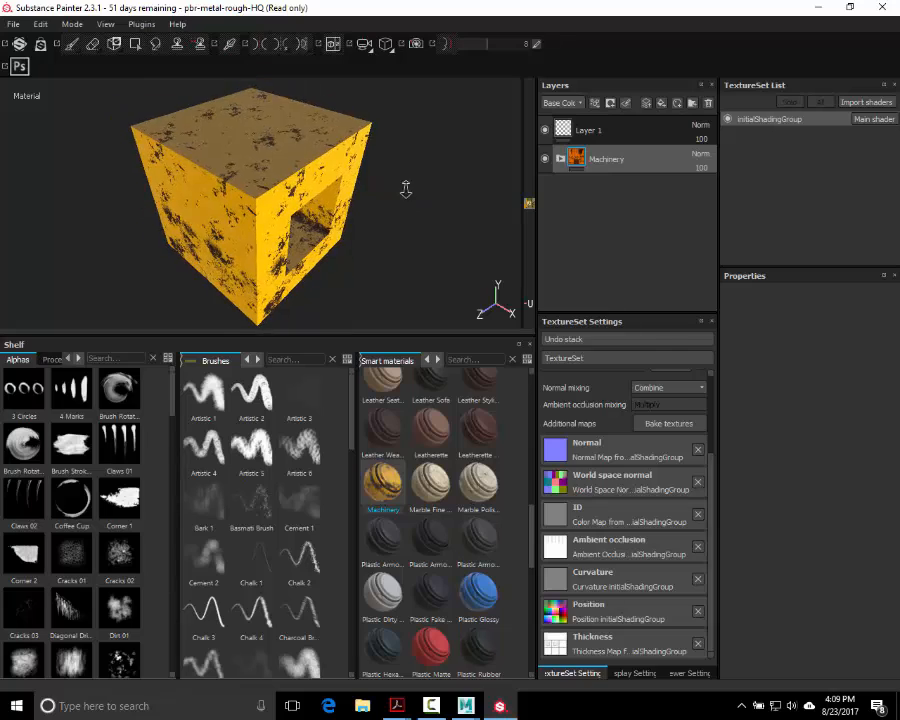
pyautogui.keyDown('alt'); pyautogui.moveTo(406, 189); pyautogui.dragTo(640, 192, button='right'); pyautogui.keyUp('alt')
pyautogui.keyDown('alt'); pyautogui.moveTo(360, 197); pyautogui.dragTo(262, 174, button='middle'); pyautogui.keyUp('alt')
pyautogui.keyDown('alt'); pyautogui.moveTo(330, 172); pyautogui.dragTo(393, 169, button='right'); pyautogui.keyUp('alt')
pyautogui.keyDown('alt'); pyautogui.moveTo(370, 172); pyautogui.dragTo(381, 148); pyautogui.keyUp('alt')
pyautogui.keyDown('alt'); pyautogui.moveTo(381, 148); pyautogui.dragTo(130, 123, button='right'); pyautogui.keyUp('alt')
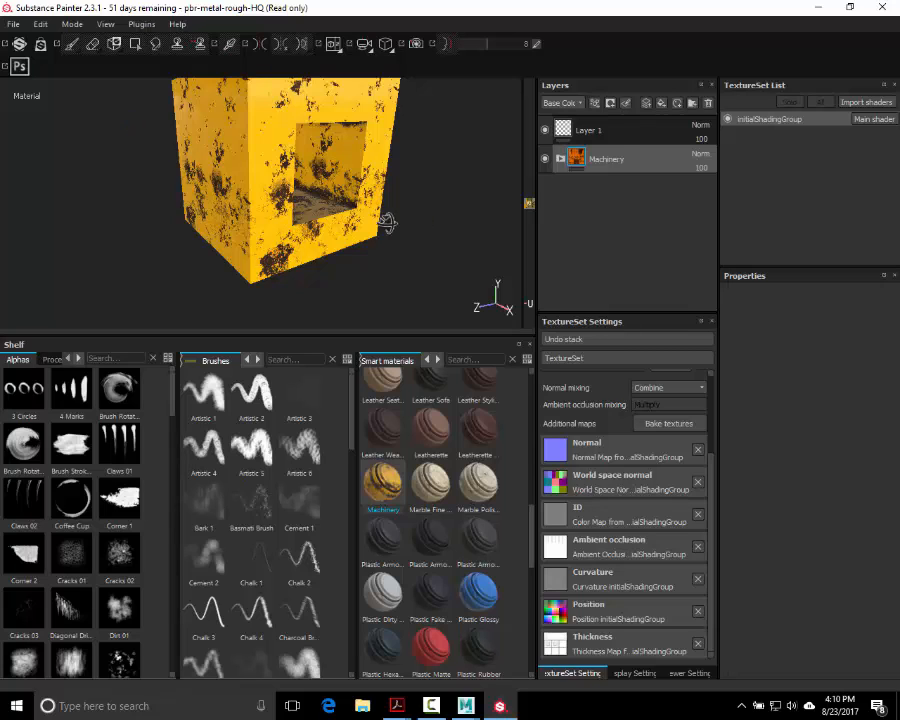
# Step: Examine the Machinery material inside the cutout and along the cube's upper edges
pyautogui.keyDown('alt'); pyautogui.moveTo(388, 221); pyautogui.dragTo(414, 257); pyautogui.keyUp('alt')
pyautogui.keyDown('alt'); pyautogui.moveTo(414, 257); pyautogui.dragTo(440, 169, button='right'); pyautogui.keyUp('alt')
pyautogui.keyDown('alt'); pyautogui.moveTo(361, 174); pyautogui.dragTo(271, 229, button='middle'); pyautogui.keyUp('alt')
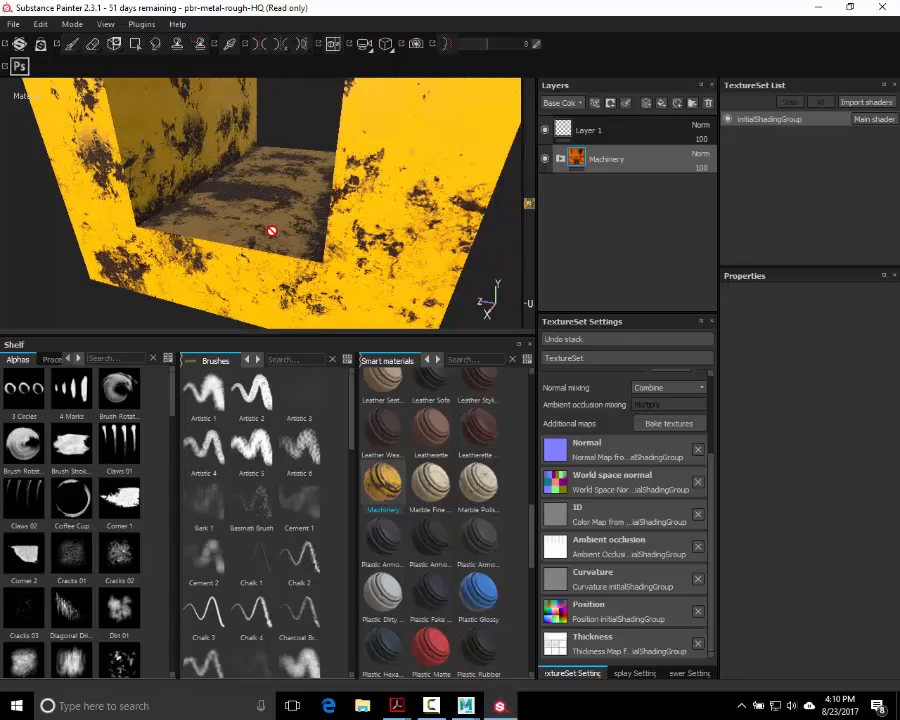
pyautogui.keyDown('alt'); pyautogui.moveTo(271, 229); pyautogui.dragTo(328, 210); pyautogui.keyUp('alt')
pyautogui.keyDown('alt'); pyautogui.moveTo(292, 209); pyautogui.dragTo(250, 209, button='middle'); pyautogui.keyUp('alt')
pyautogui.keyDown('alt'); pyautogui.moveTo(250, 209); pyautogui.dragTo(347, 207, button='right'); pyautogui.keyUp('alt')
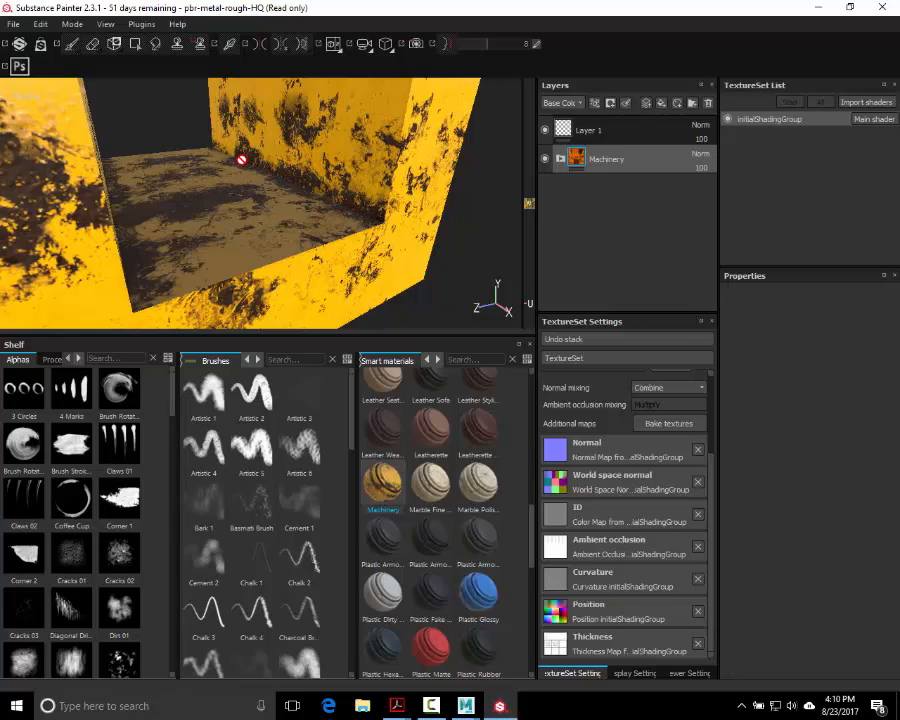
pyautogui.keyDown('alt'); pyautogui.moveTo(241, 155); pyautogui.dragTo(204, 159); pyautogui.keyUp('alt')
pyautogui.keyDown('alt'); pyautogui.moveTo(325, 147); pyautogui.dragTo(251, 229); pyautogui.keyUp('alt')
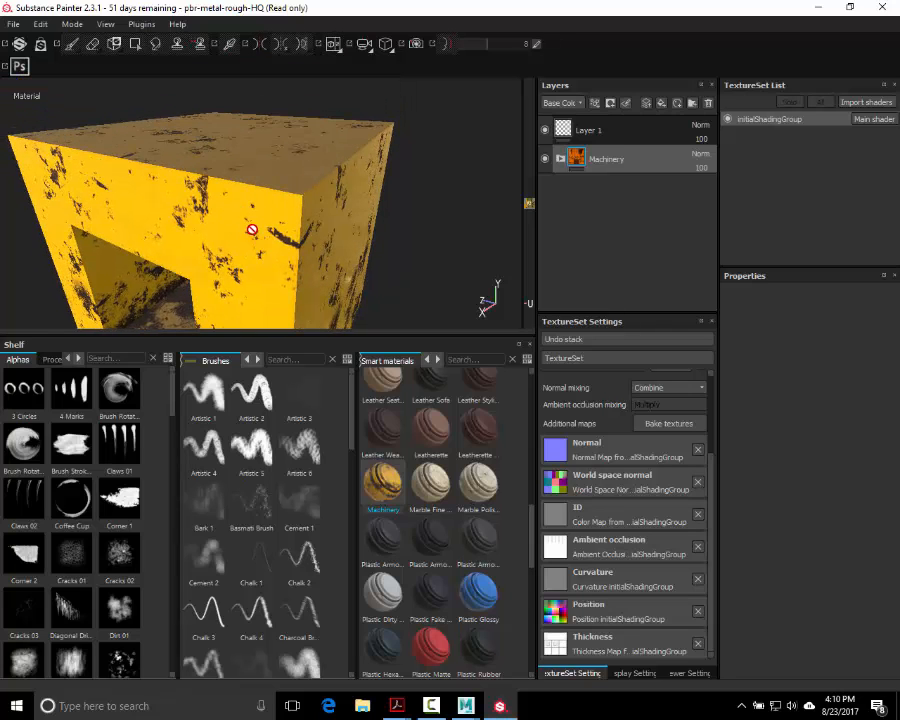
pyautogui.keyDown('alt'); pyautogui.moveTo(149, 198); pyautogui.dragTo(265, 233); pyautogui.keyUp('alt')
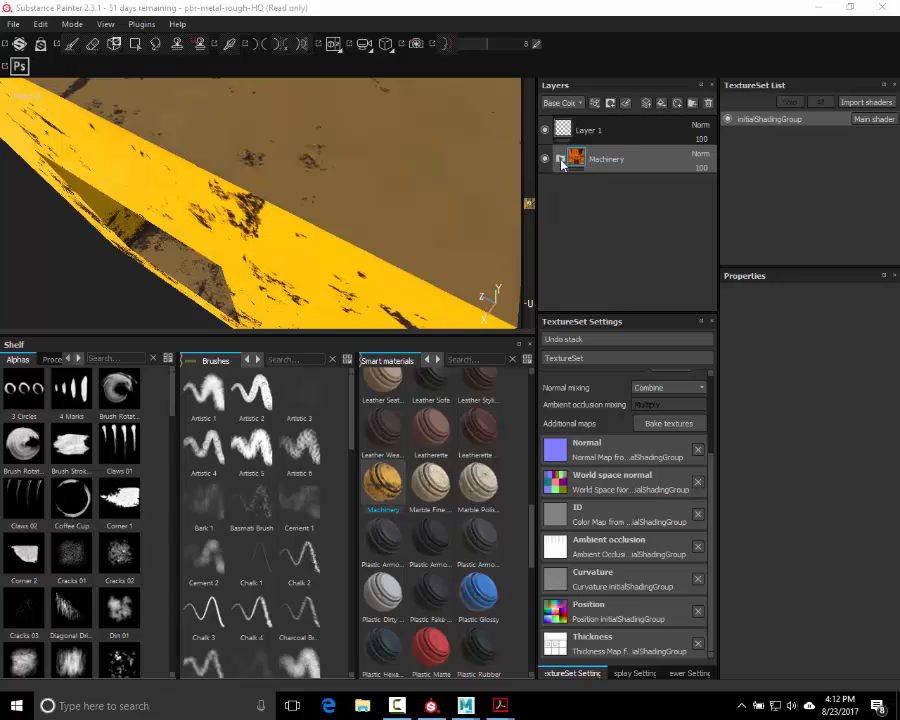
# Step: Expand the Machinery group and hide its Rust, Dust and Dirt layers, leaving only Metal Base on the cube
pyautogui.click(561, 160)
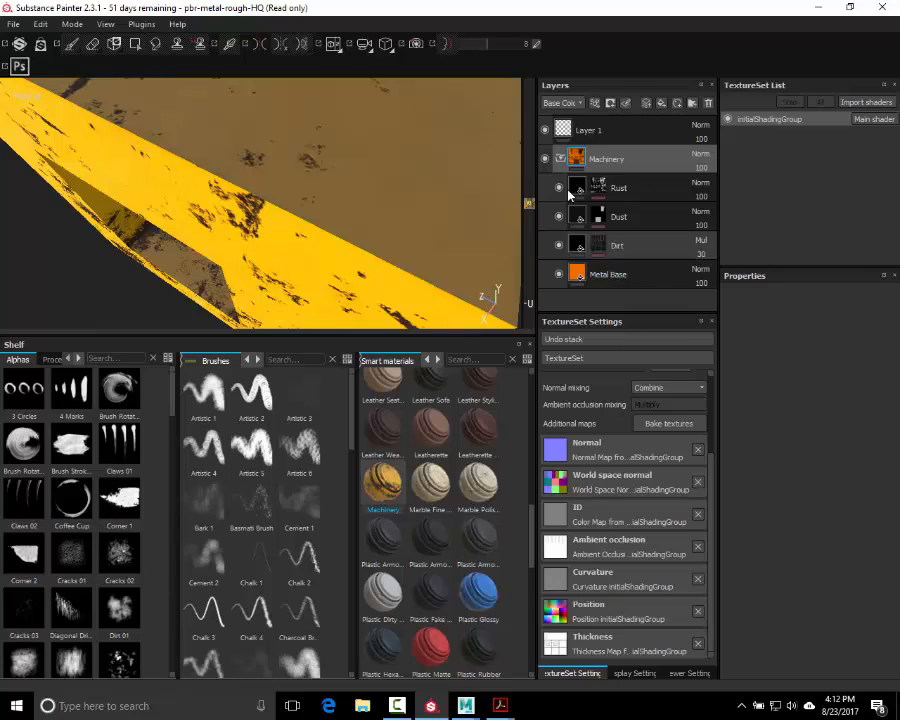
pyautogui.click(560, 163)
pyautogui.click(561, 164)
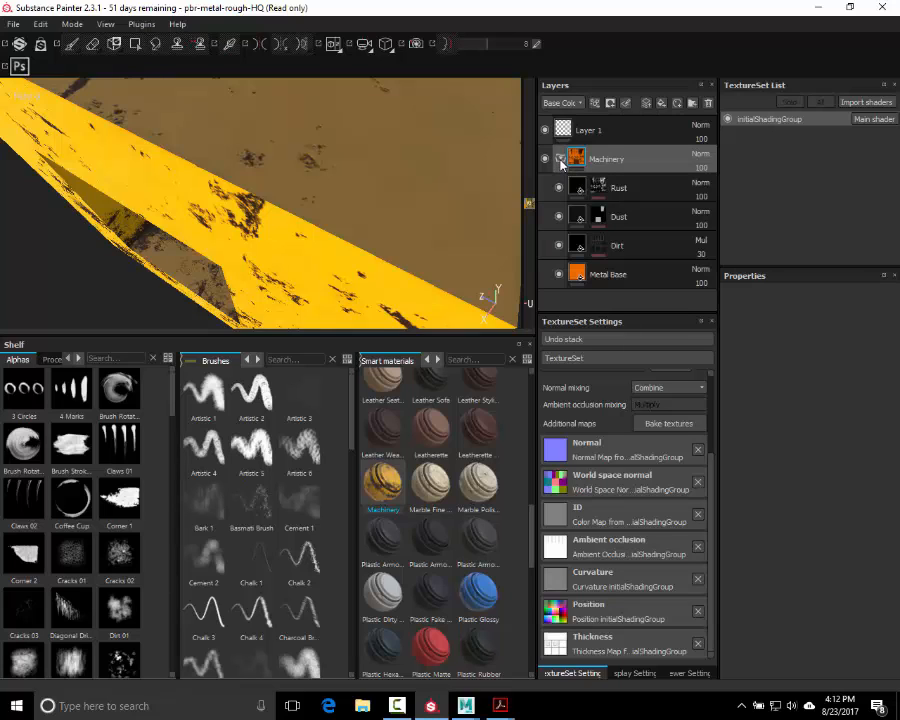
pyautogui.click(558, 188)
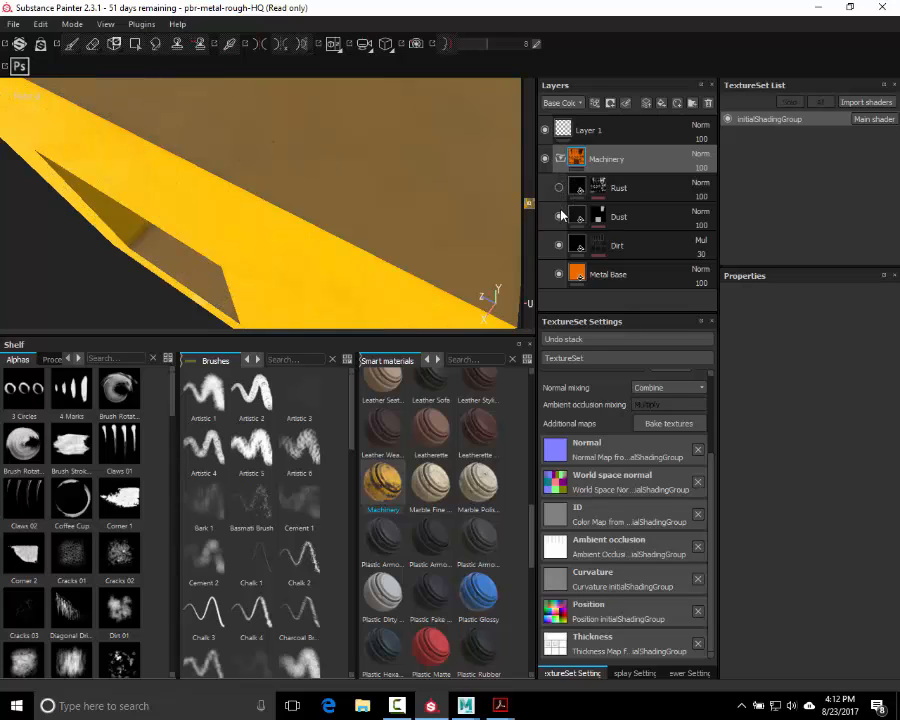
pyautogui.click(559, 216)
pyautogui.click(559, 245)
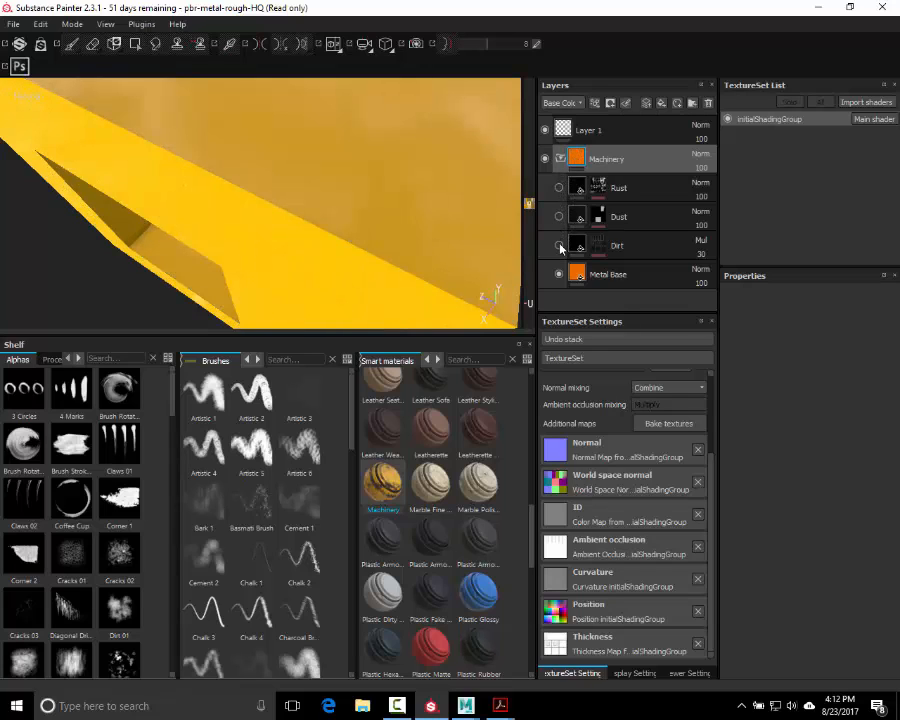
pyautogui.moveTo(450, 243)
pyautogui.keyDown('alt'); pyautogui.mouseDown()
pyautogui.moveTo(488, 305)
pyautogui.moveTo(295, 232)
pyautogui.moveTo(309, 193)
pyautogui.moveTo(358, 211)
pyautogui.moveTo(352, 195)
pyautogui.moveTo(443, 200)
pyautogui.moveTo(301, 203)
pyautogui.moveTo(488, 239)
pyautogui.moveTo(480, 201)
pyautogui.moveTo(462, 237)
pyautogui.moveTo(459, 227)
pyautogui.mouseUp(); pyautogui.keyUp('alt')
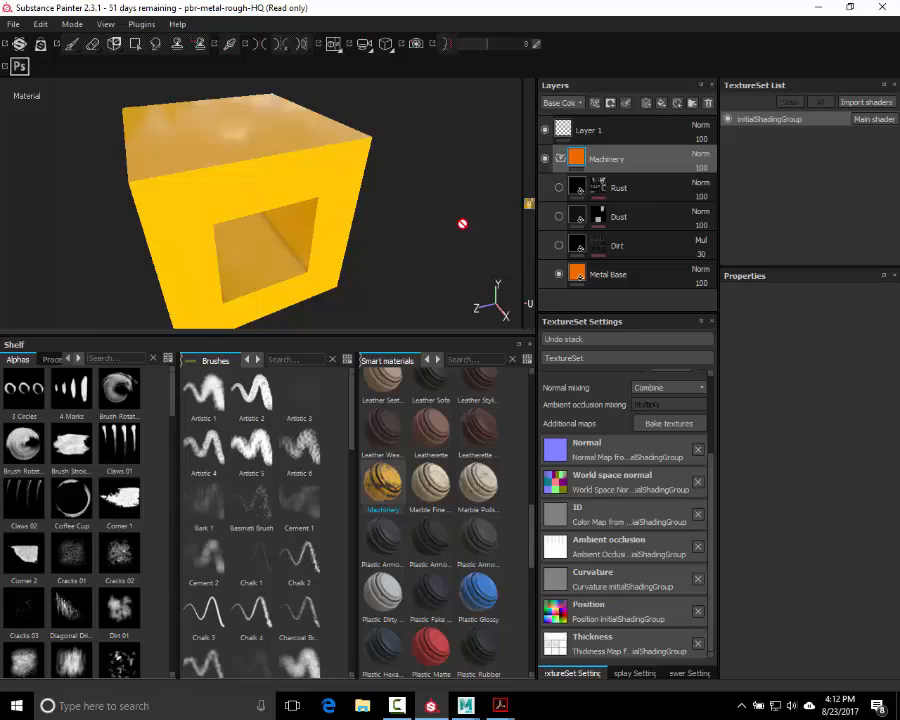
# Step: Show the Dirt layer again and examine its effect on the cube's top face up close
pyautogui.click(559, 247)
pyautogui.moveTo(450, 195)
pyautogui.keyDown('alt'); pyautogui.mouseDown()
pyautogui.moveTo(450, 257)
pyautogui.moveTo(458, 237)
pyautogui.moveTo(438, 201)
pyautogui.mouseUp(); pyautogui.keyUp('alt')
pyautogui.keyDown('alt'); pyautogui.moveTo(430, 208); pyautogui.dragTo(484, 234, button='middle'); pyautogui.keyUp('alt')
pyautogui.keyDown('alt'); pyautogui.moveTo(388, 207); pyautogui.dragTo(735, 200, button='right'); pyautogui.keyUp('alt')
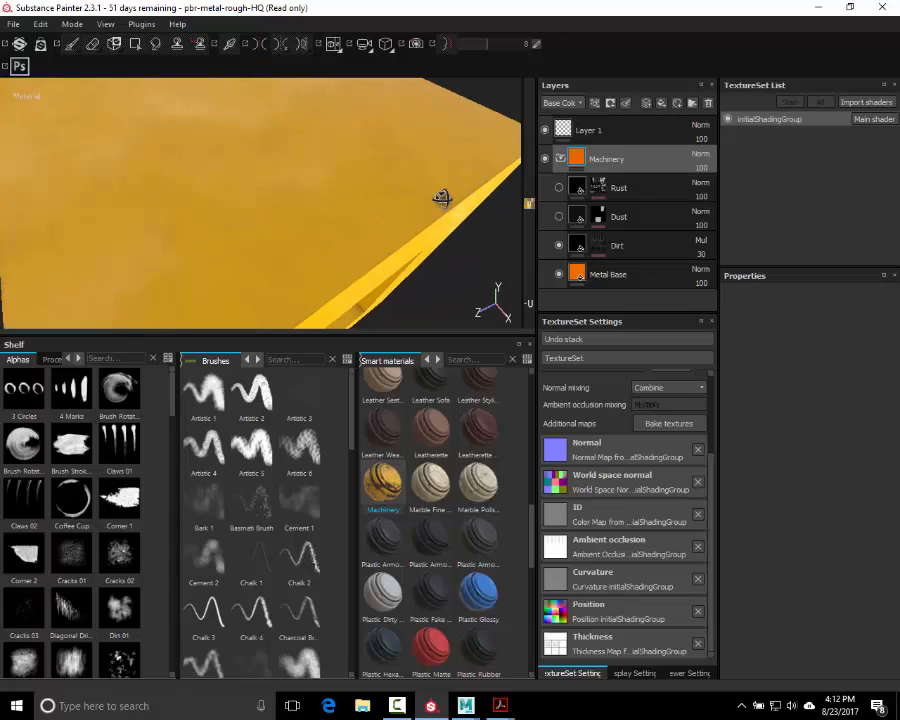
pyautogui.moveTo(441, 197)
pyautogui.keyDown('alt'); pyautogui.mouseDown()
pyautogui.moveTo(438, 183)
pyautogui.moveTo(426, 209)
pyautogui.mouseUp(); pyautogui.keyUp('alt')
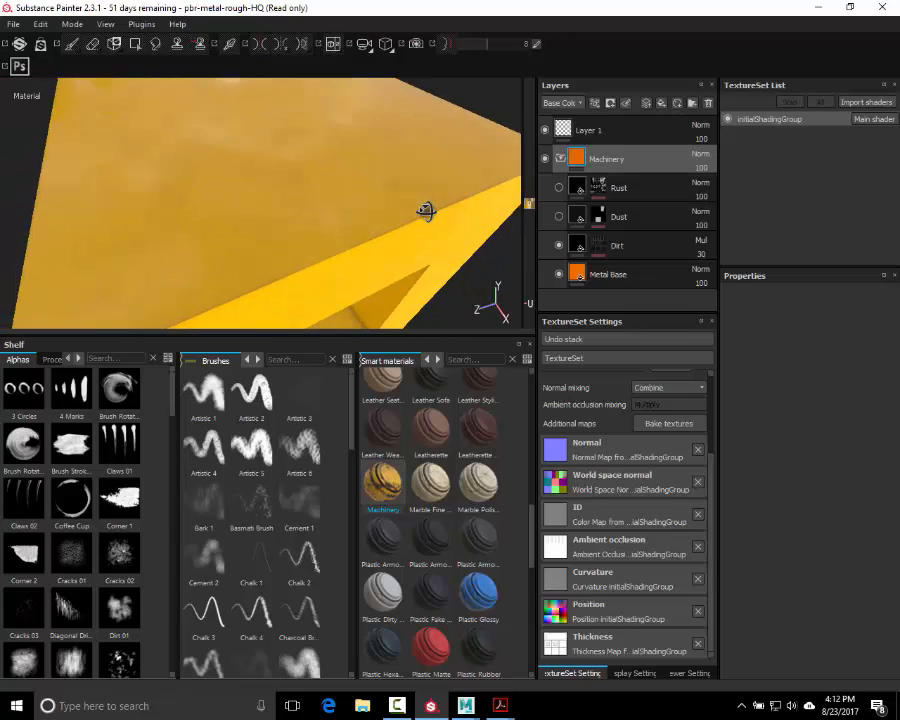
# Step: Show the Dust layer again and inspect its effect on the cube's top and inside the cutout
pyautogui.click(558, 216)
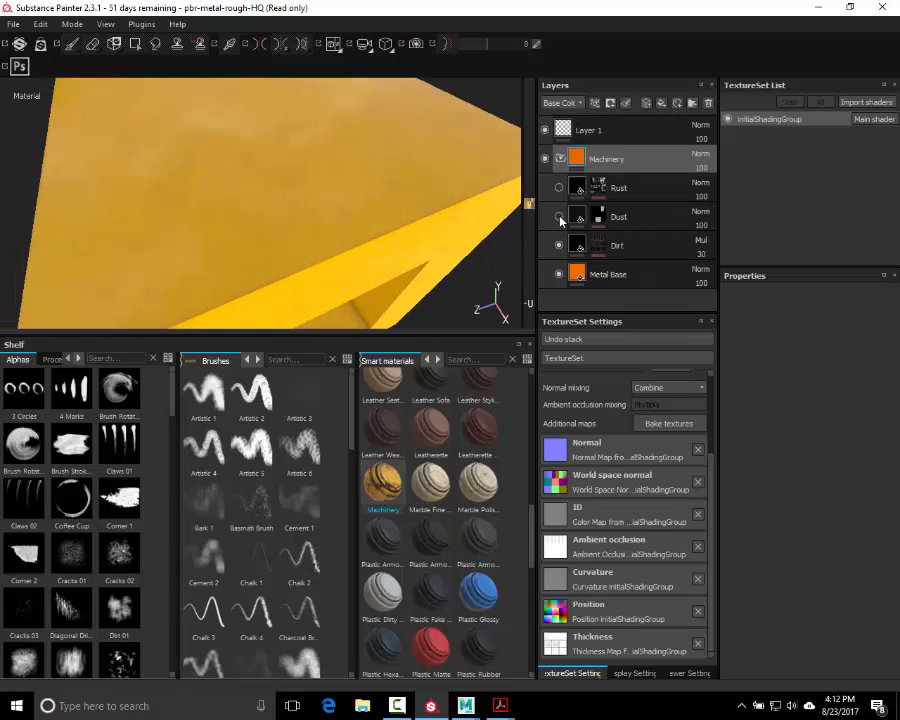
pyautogui.keyDown('alt'); pyautogui.moveTo(424, 234); pyautogui.dragTo(372, 227, button='right'); pyautogui.keyUp('alt')
pyautogui.keyDown('alt'); pyautogui.moveTo(372, 227); pyautogui.dragTo(241, 143, button='middle'); pyautogui.keyUp('alt')
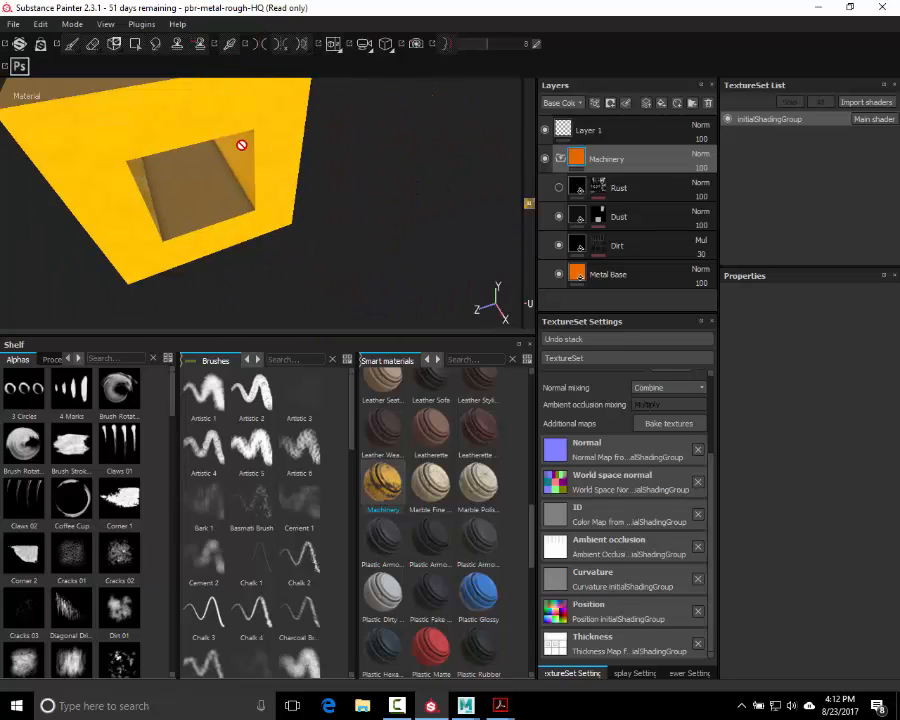
pyautogui.keyDown('alt'); pyautogui.moveTo(254, 163); pyautogui.dragTo(246, 162, button='right'); pyautogui.keyUp('alt')
pyautogui.moveTo(245, 162)
pyautogui.keyDown('alt'); pyautogui.mouseDown()
pyautogui.moveTo(295, 231)
pyautogui.moveTo(311, 139)
pyautogui.moveTo(301, 207)
pyautogui.moveTo(307, 203)
pyautogui.moveTo(310, 267)
pyautogui.moveTo(283, 157)
pyautogui.moveTo(340, 278)
pyautogui.moveTo(476, 261)
pyautogui.mouseUp(); pyautogui.keyUp('alt')
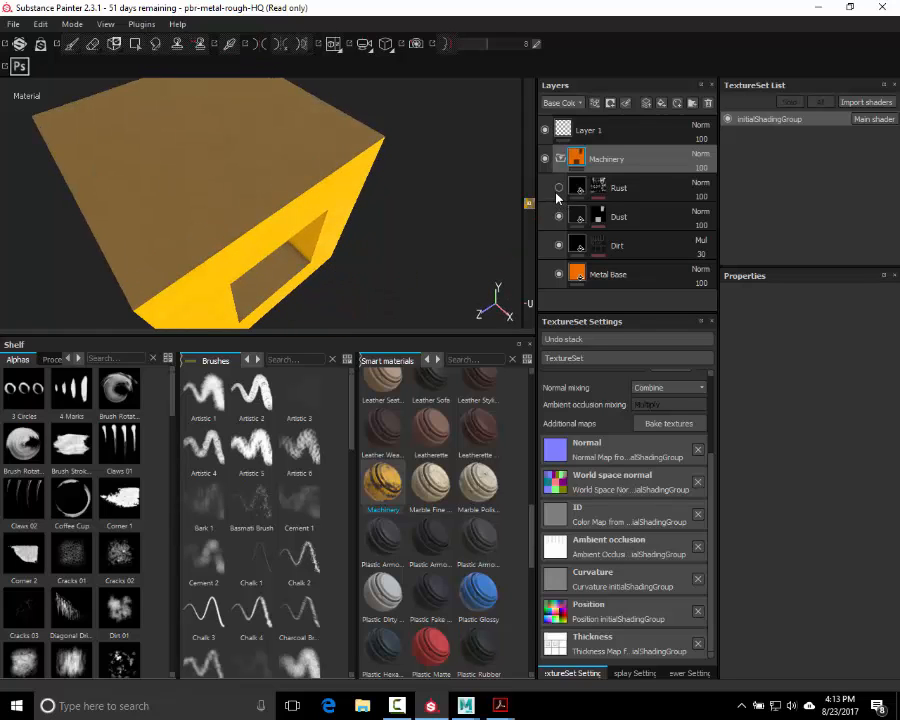
# Step: Show the Rust layer again and view the complete Machinery material on the cube's cutout side
pyautogui.click(558, 191)
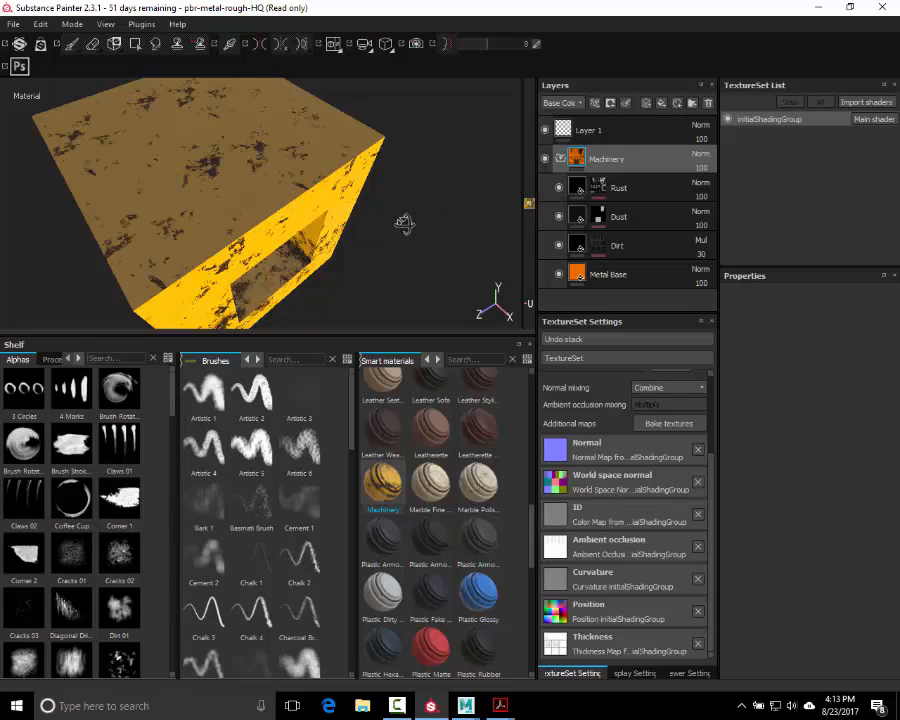
pyautogui.keyDown('alt'); pyautogui.moveTo(404, 225); pyautogui.dragTo(355, 172); pyautogui.keyUp('alt')
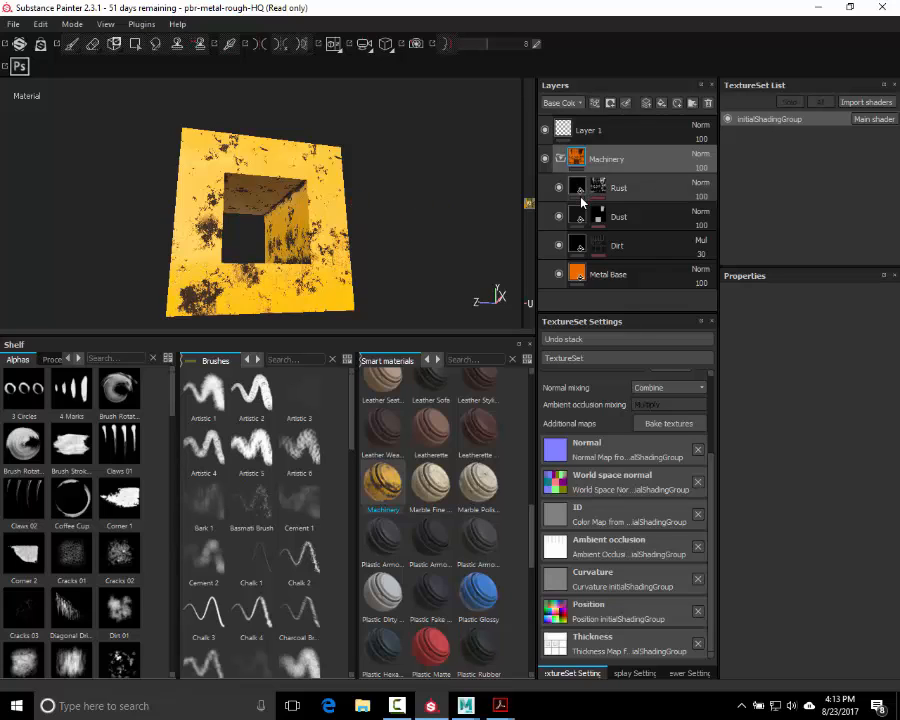
pyautogui.moveTo(577, 206)
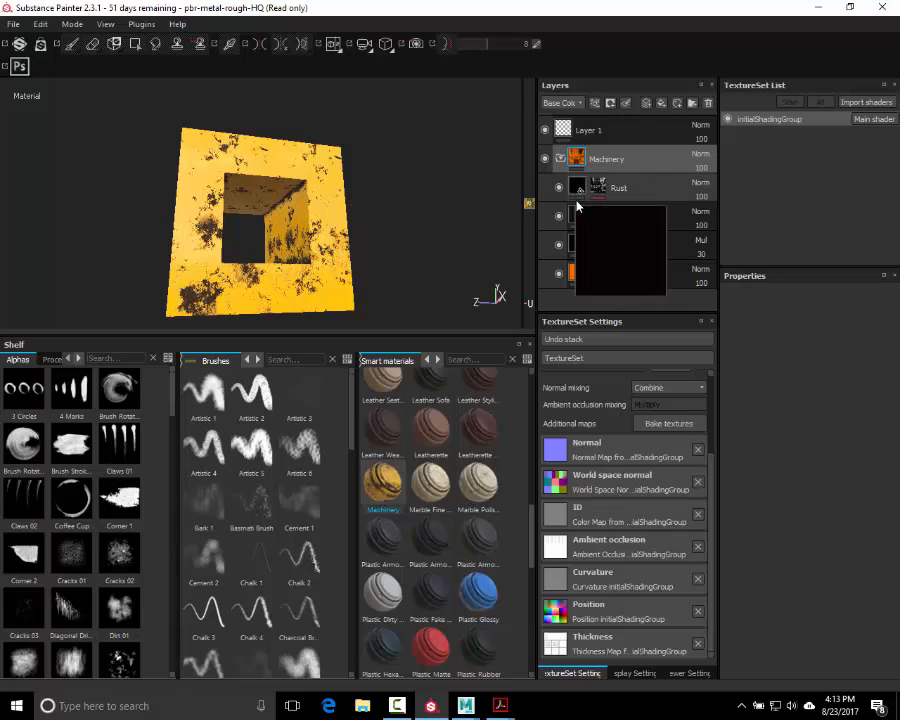
pyautogui.moveTo(579, 248)
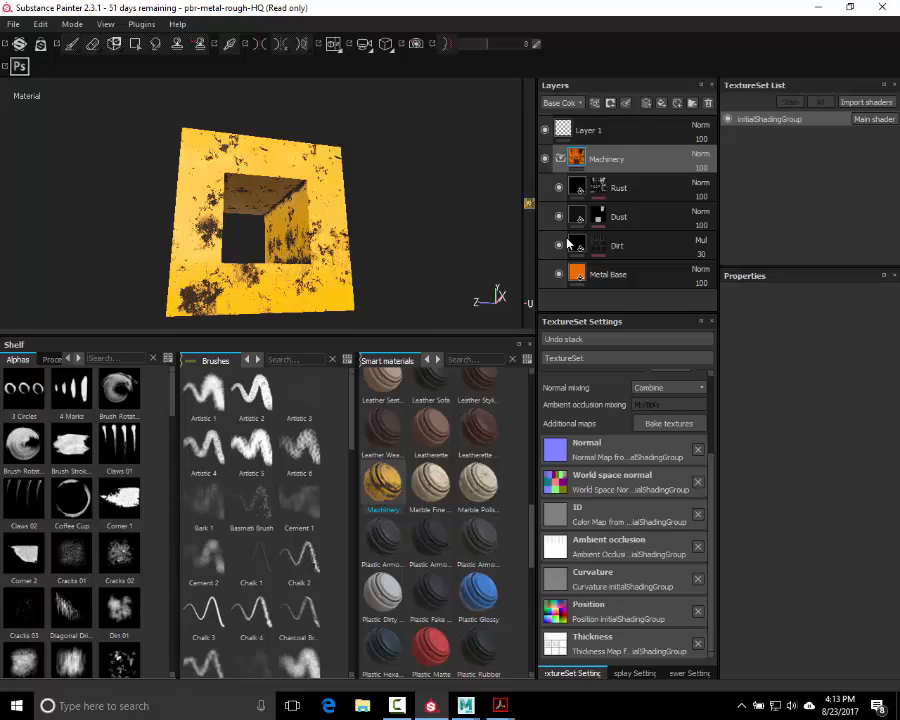
# Step: In the Rust layer's MG Mask Editor generator, set the Grunge 008 texture's Contrast to 0.4 and Balance to 0.43
pyautogui.click(597, 189)
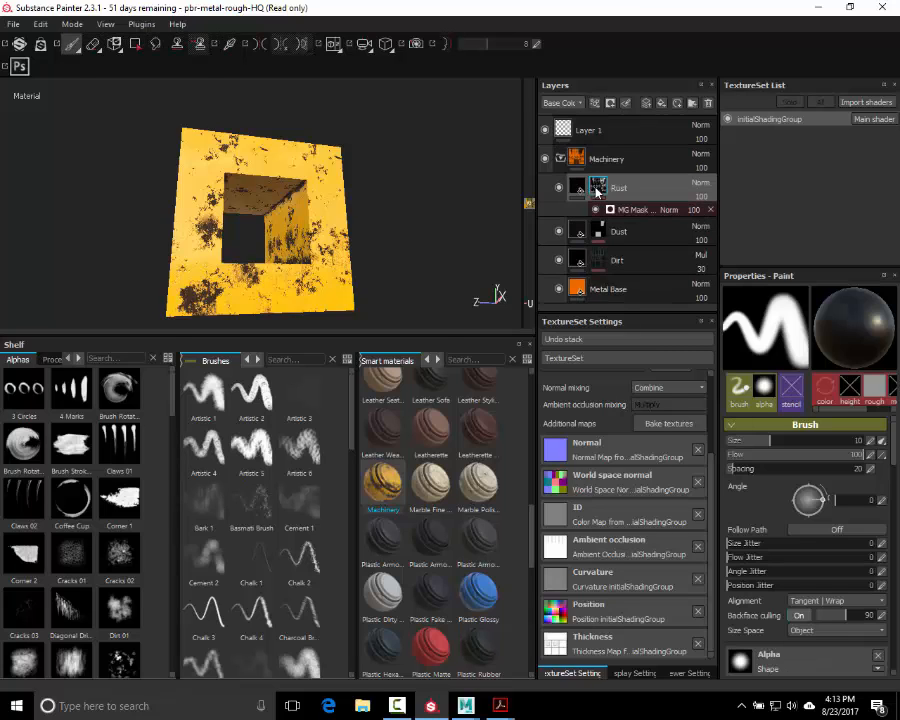
pyautogui.click(642, 213)
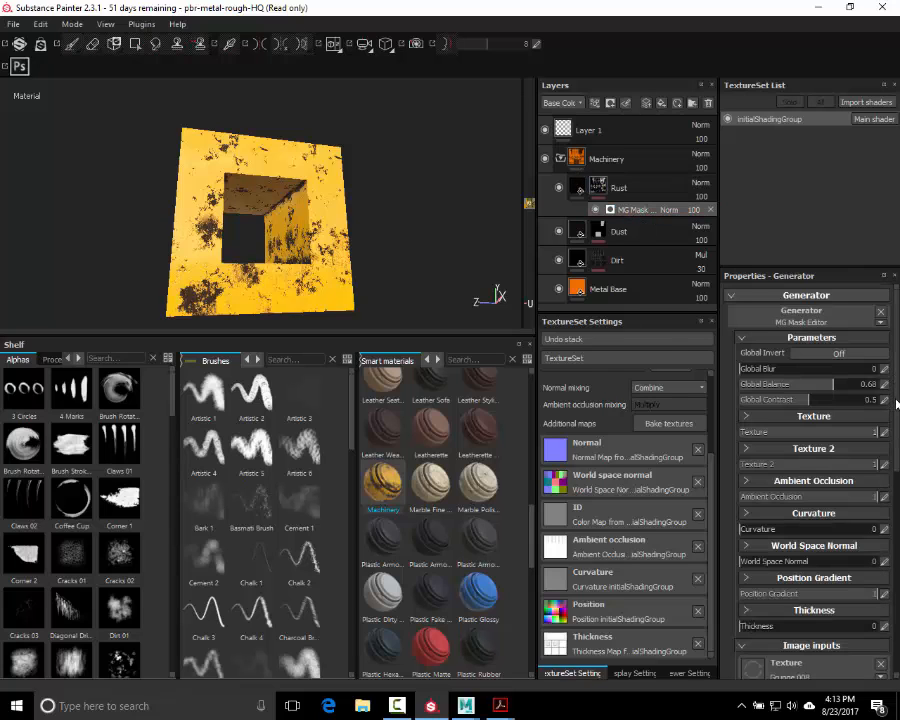
pyautogui.scroll(-5, 885, 480)
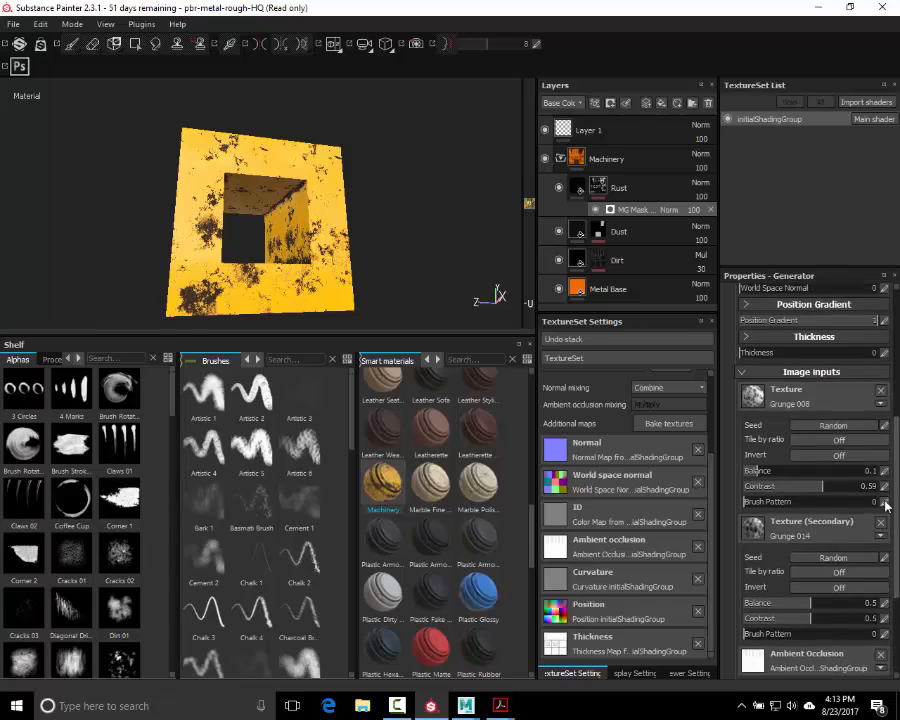
pyautogui.scroll(-3, 880, 480)
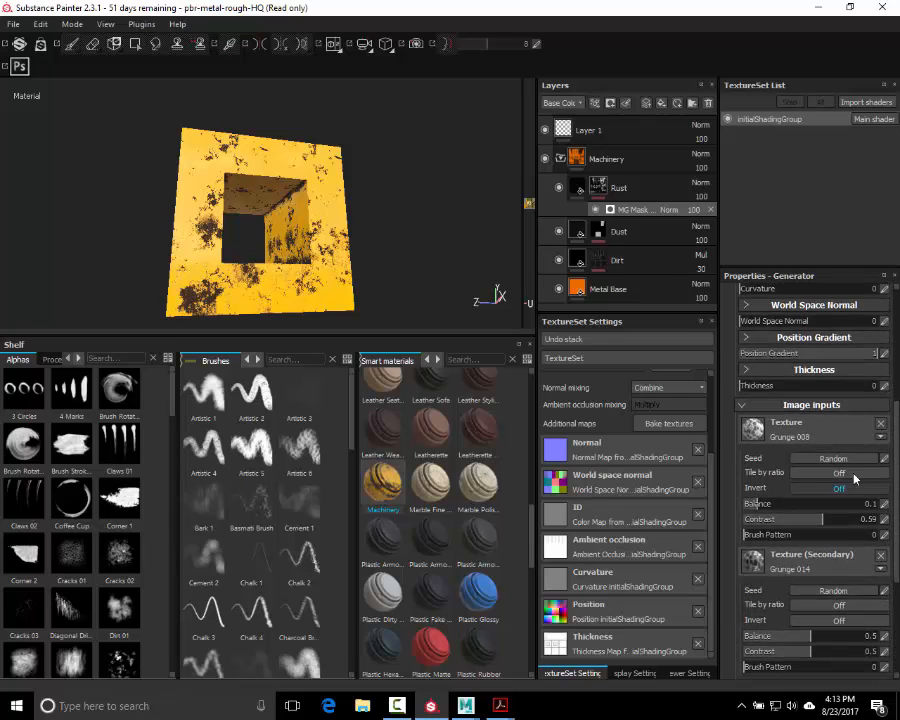
pyautogui.keyDown('alt'); pyautogui.moveTo(294, 214); pyautogui.dragTo(380, 228); pyautogui.keyUp('alt')
pyautogui.keyDown('alt'); pyautogui.moveTo(380, 227); pyautogui.dragTo(390, 240, button='right'); pyautogui.keyUp('alt')
pyautogui.moveTo(824, 519); pyautogui.dragTo(797, 520)
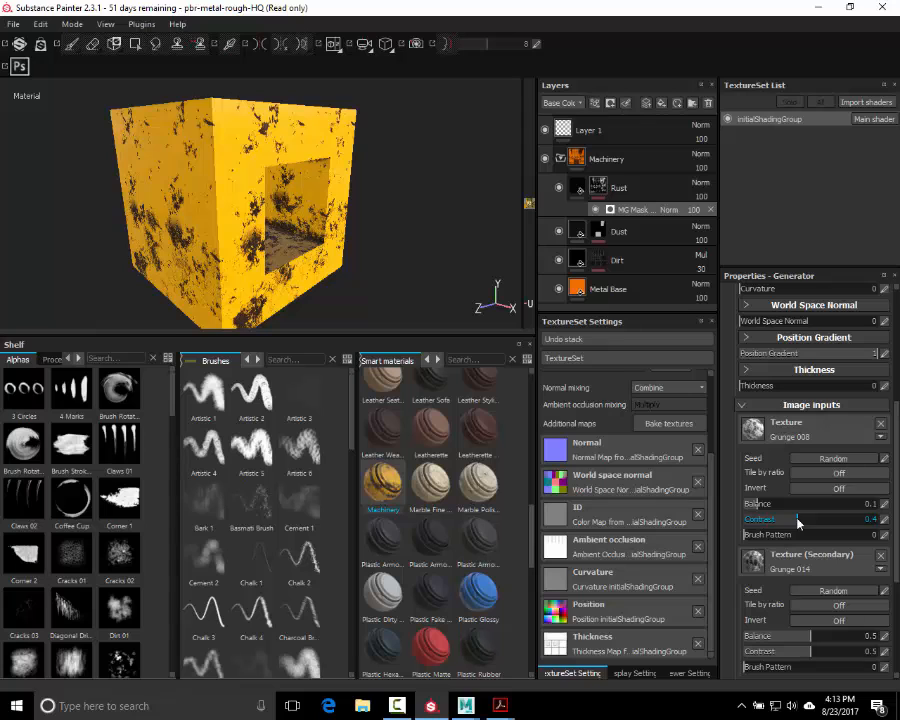
pyautogui.moveTo(790, 504)
pyautogui.mouseDown()
pyautogui.moveTo(837, 509)
pyautogui.moveTo(801, 507)
pyautogui.mouseUp()
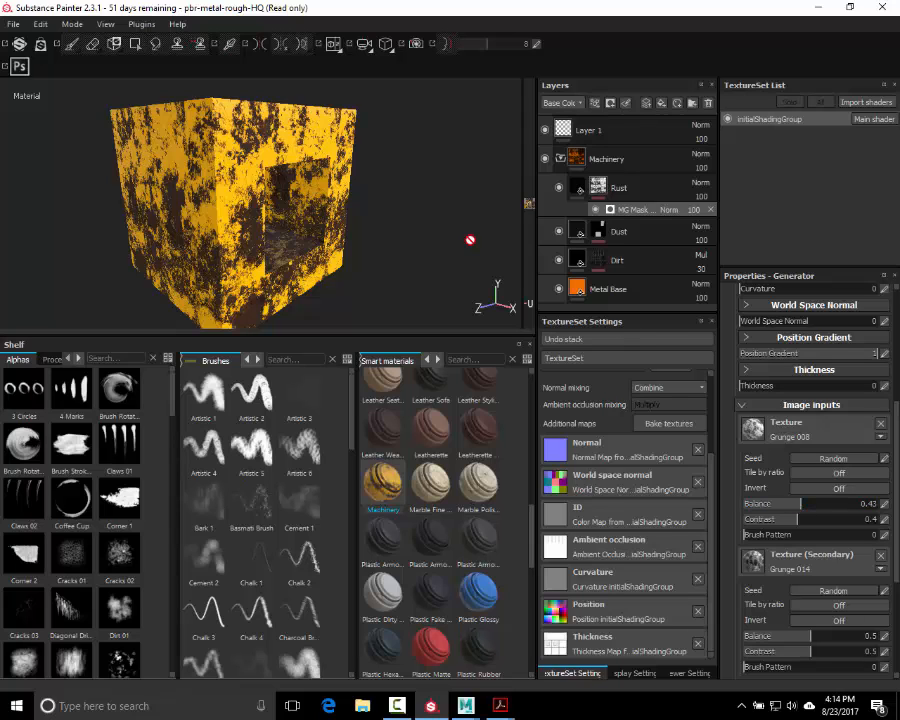
# Step: Inspect the adjusted rust coverage up close on the cube's faces, edges and cutout
pyautogui.keyDown('alt'); pyautogui.moveTo(376, 210); pyautogui.dragTo(234, 207); pyautogui.keyUp('alt')
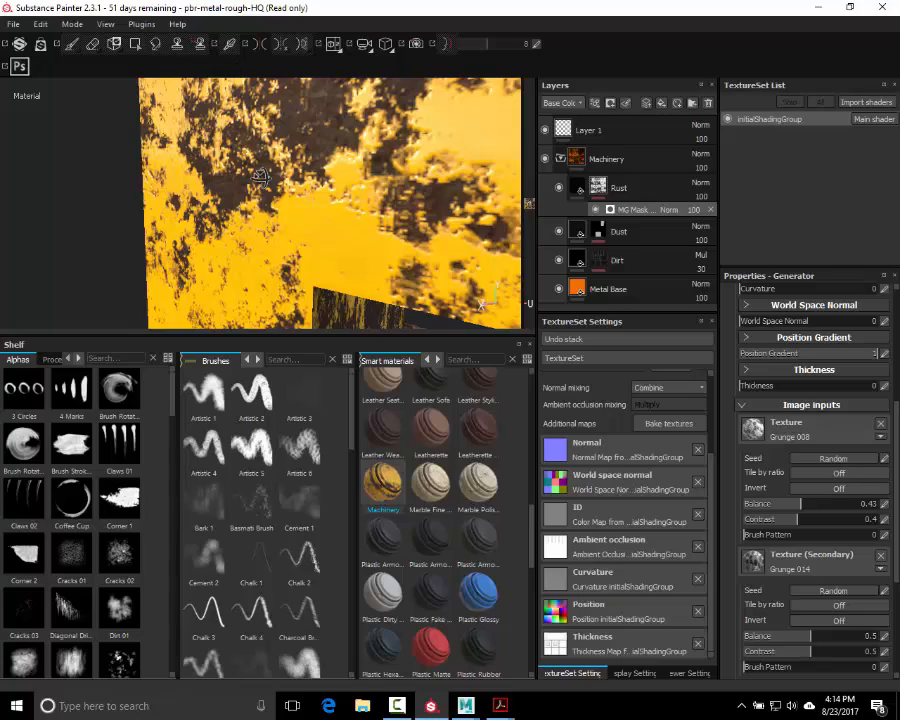
pyautogui.keyDown('alt'); pyautogui.moveTo(367, 251); pyautogui.dragTo(245, 190); pyautogui.keyUp('alt')
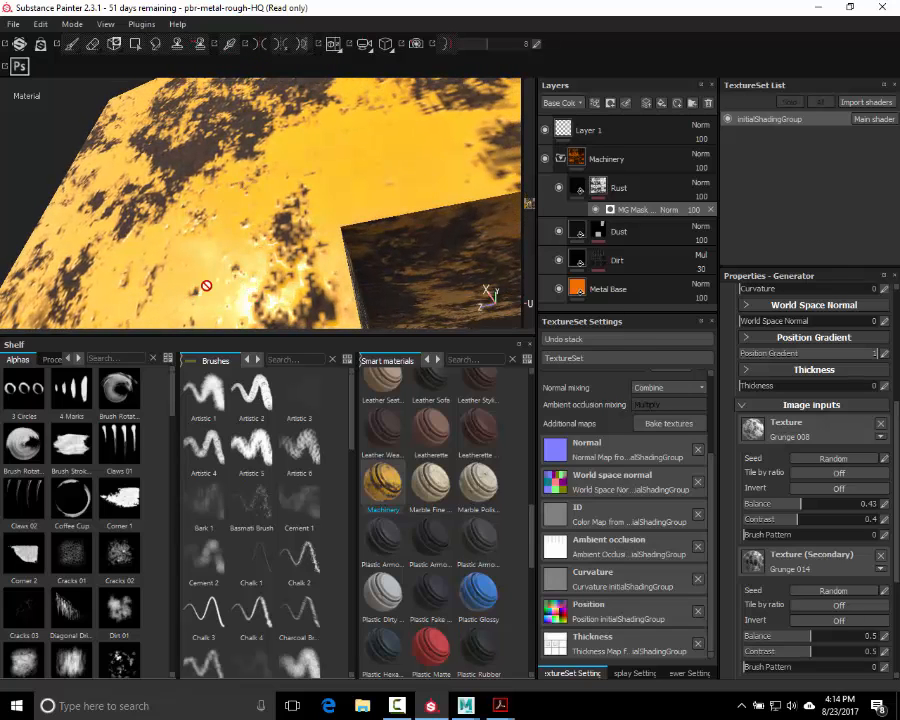
pyautogui.keyDown('alt'); pyautogui.moveTo(201, 285); pyautogui.dragTo(383, 281); pyautogui.keyUp('alt')
pyautogui.keyDown('alt'); pyautogui.moveTo(383, 281); pyautogui.dragTo(239, 222, button='right'); pyautogui.keyUp('alt')
pyautogui.moveTo(239, 222)
pyautogui.keyDown('alt'); pyautogui.mouseDown()
pyautogui.moveTo(277, 203)
pyautogui.moveTo(231, 215)
pyautogui.mouseUp(); pyautogui.keyUp('alt')
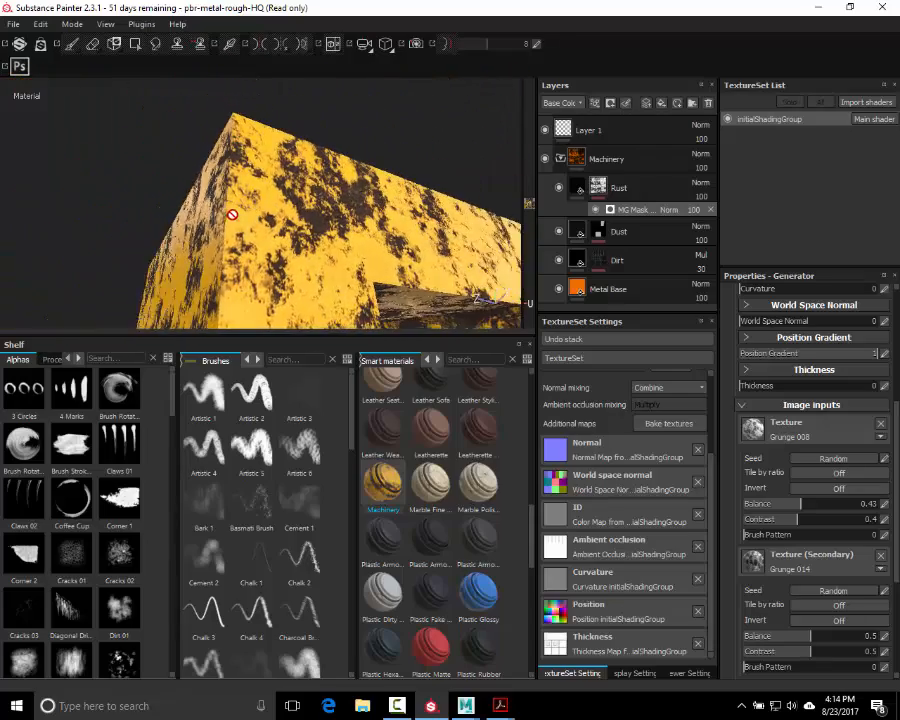
pyautogui.keyDown('alt'); pyautogui.moveTo(231, 215); pyautogui.dragTo(132, 92, button='middle'); pyautogui.keyUp('alt')
pyautogui.keyDown('alt'); pyautogui.moveTo(236, 200); pyautogui.dragTo(298, 224); pyautogui.keyUp('alt')
# Step: Delete the Machinery group and apply the Steel Stained smart material to the cube beneath Layer 1
pyautogui.click(650, 160)
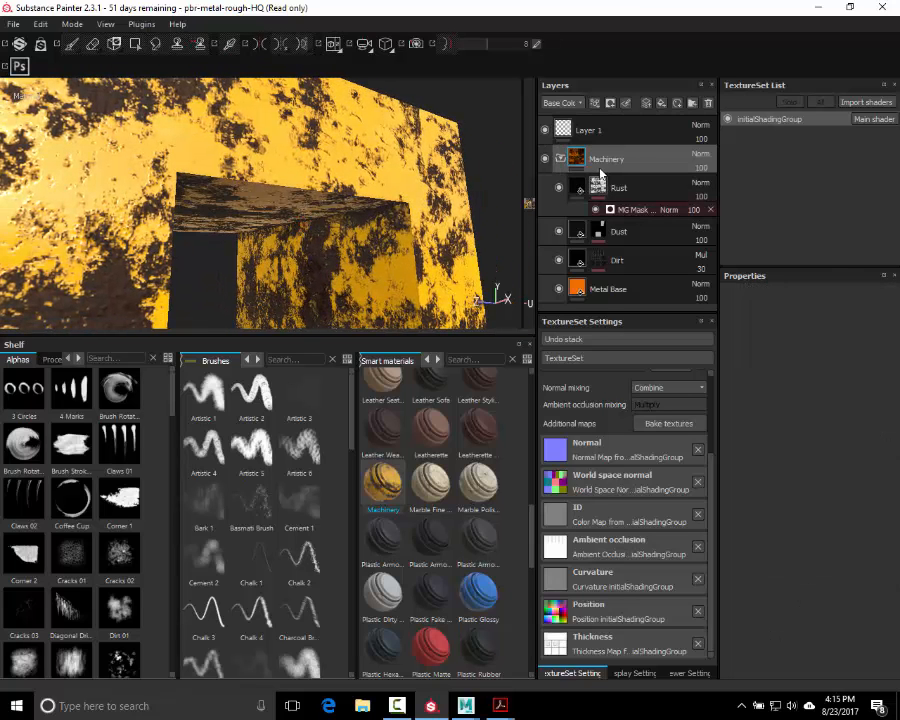
pyautogui.press('Delete')
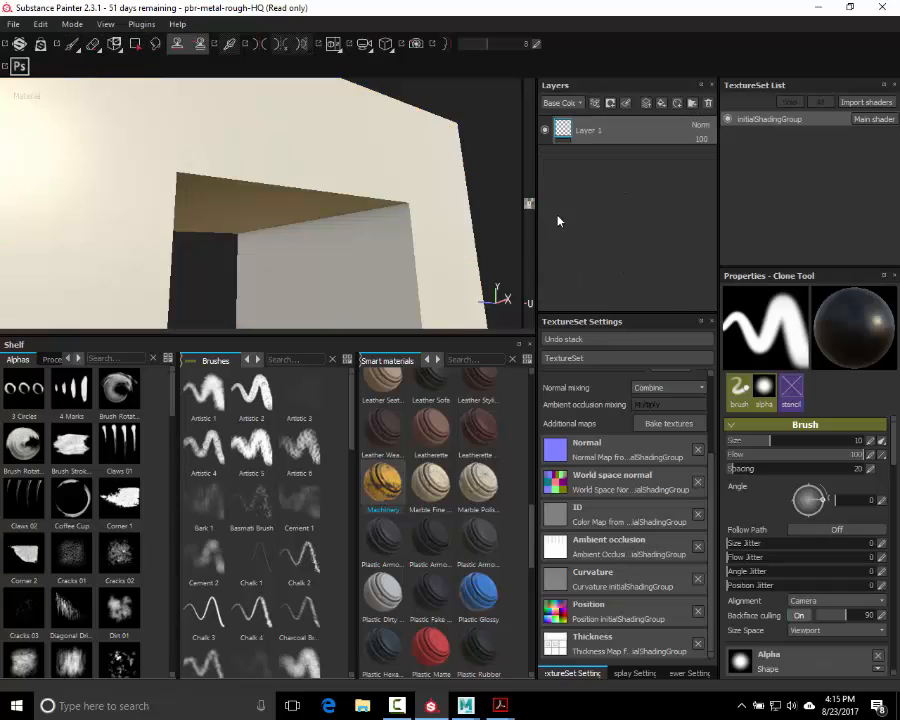
pyautogui.scroll(-8, 420, 560)
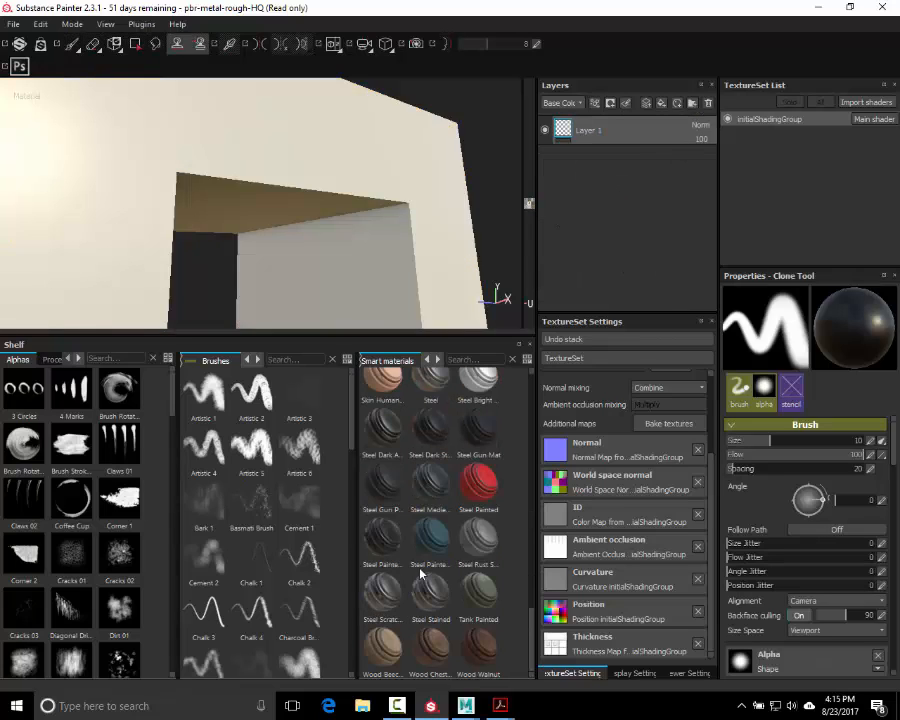
pyautogui.moveTo(428, 596); pyautogui.dragTo(596, 252)
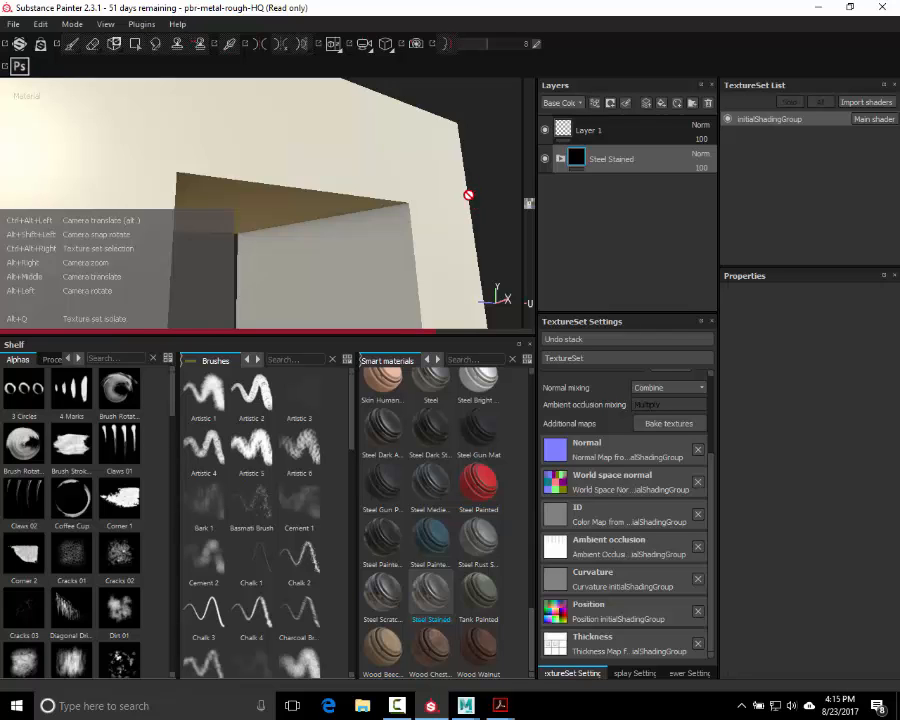
pyautogui.keyDown('alt'); pyautogui.moveTo(504, 197); pyautogui.dragTo(340, 209); pyautogui.keyUp('alt')
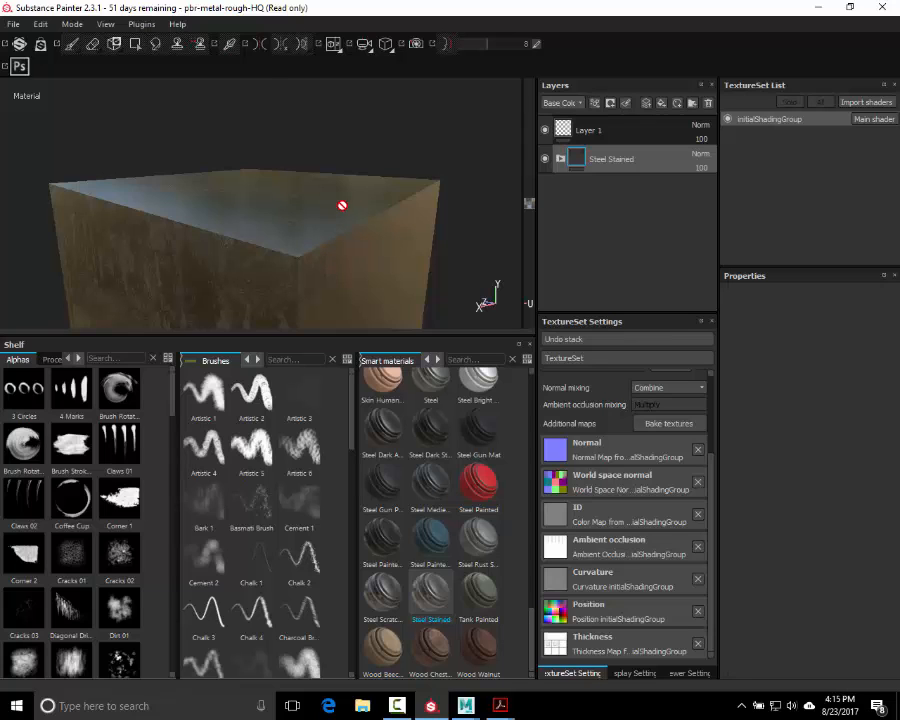
pyautogui.keyDown('alt'); pyautogui.moveTo(366, 217); pyautogui.dragTo(500, 185); pyautogui.keyUp('alt')
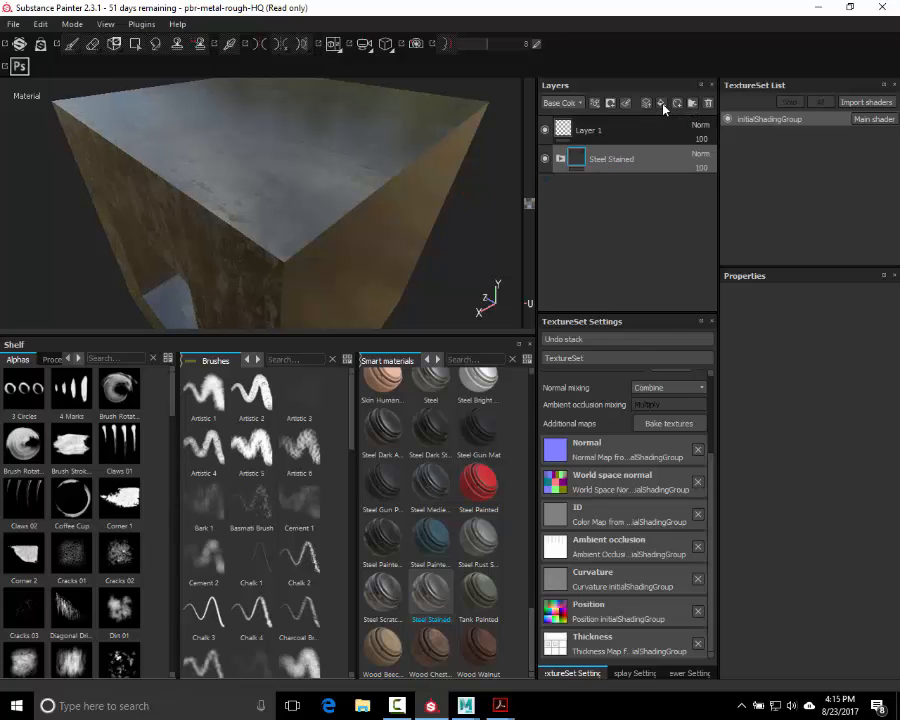
# Step: Expand the Steel Stained group and add a fill layer directly above its Dirt layer
pyautogui.click(560, 158)
pyautogui.click(577, 190)
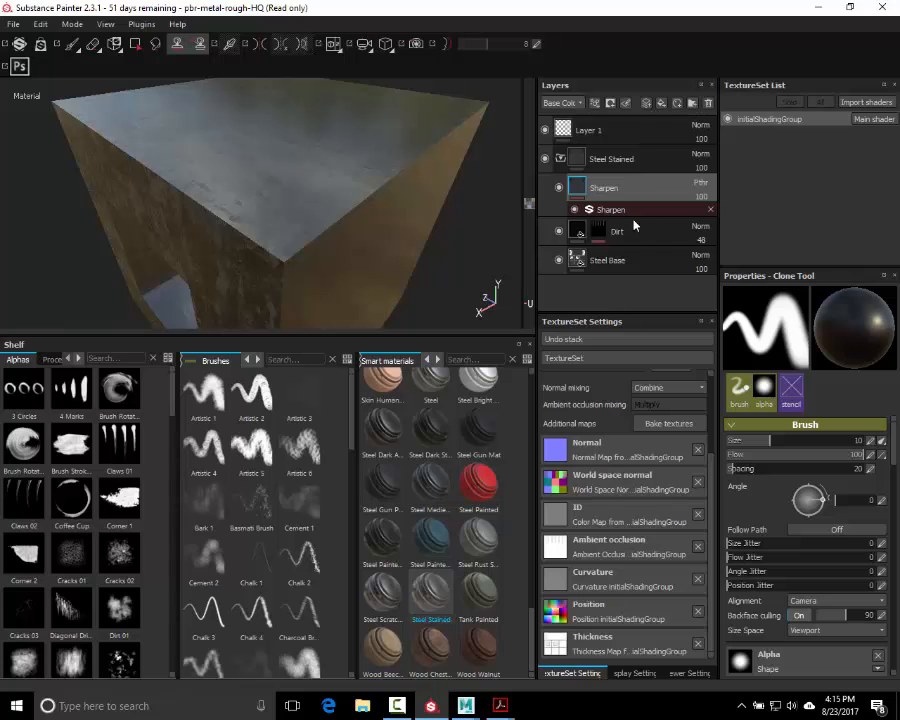
pyautogui.click(632, 231)
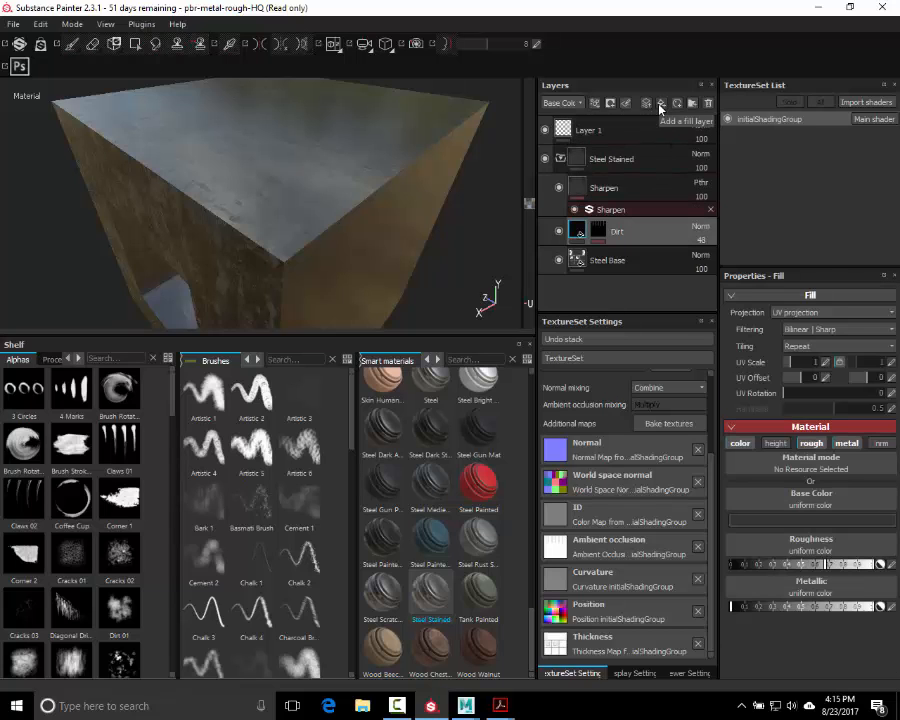
pyautogui.click(661, 104)
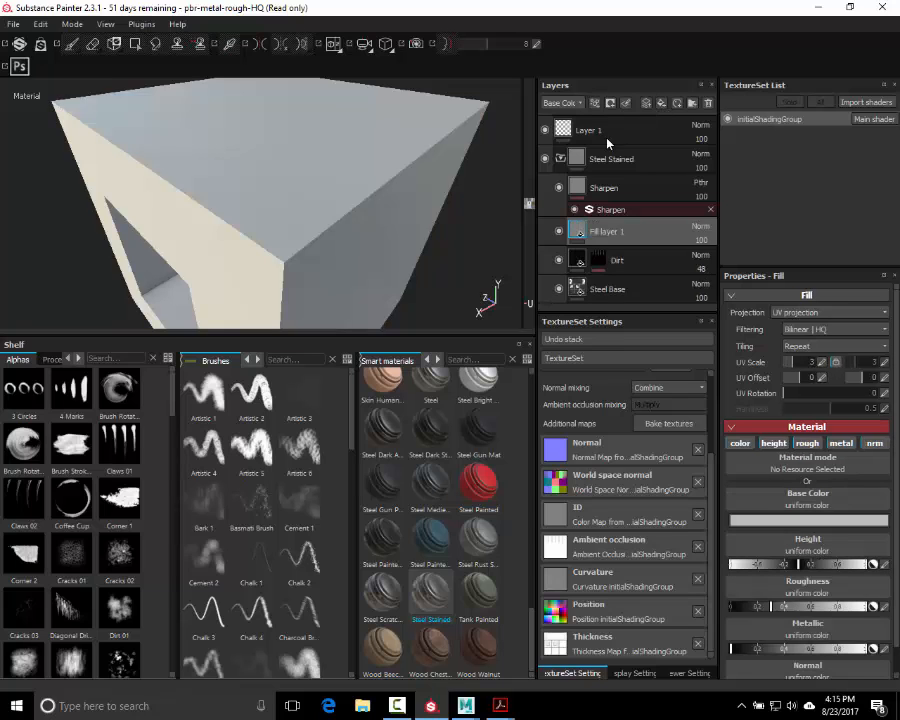
pyautogui.keyDown('alt'); pyautogui.moveTo(456, 267); pyautogui.dragTo(470, 250); pyautogui.keyUp('alt')
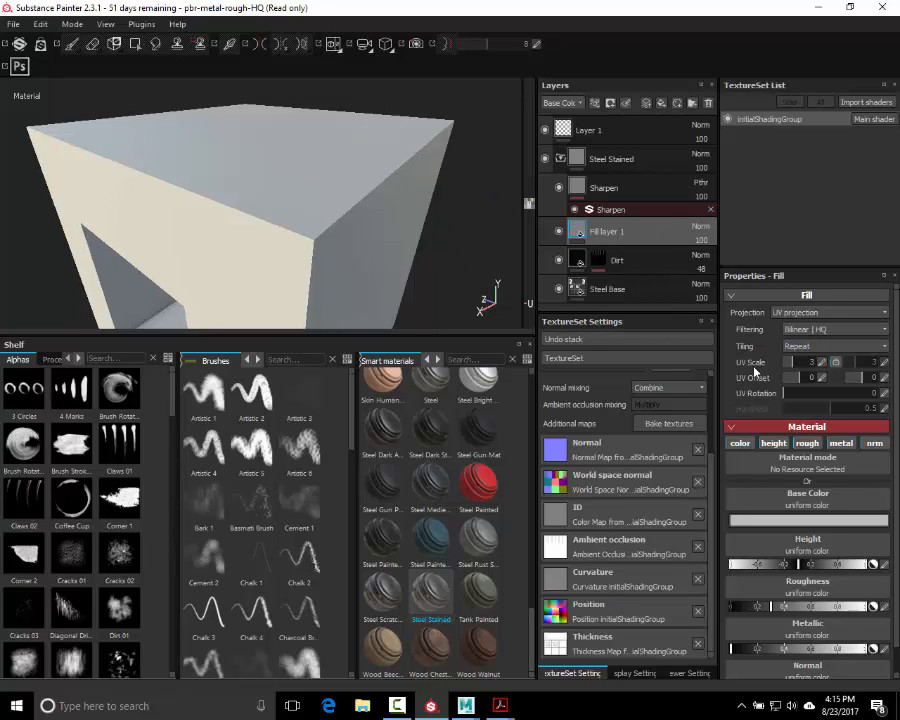
# Step: Set the new fill layer's base color to dark red (R 0.205, G 0.004, B 0.004) and add a black mask
pyautogui.scroll(-1, 752, 370)
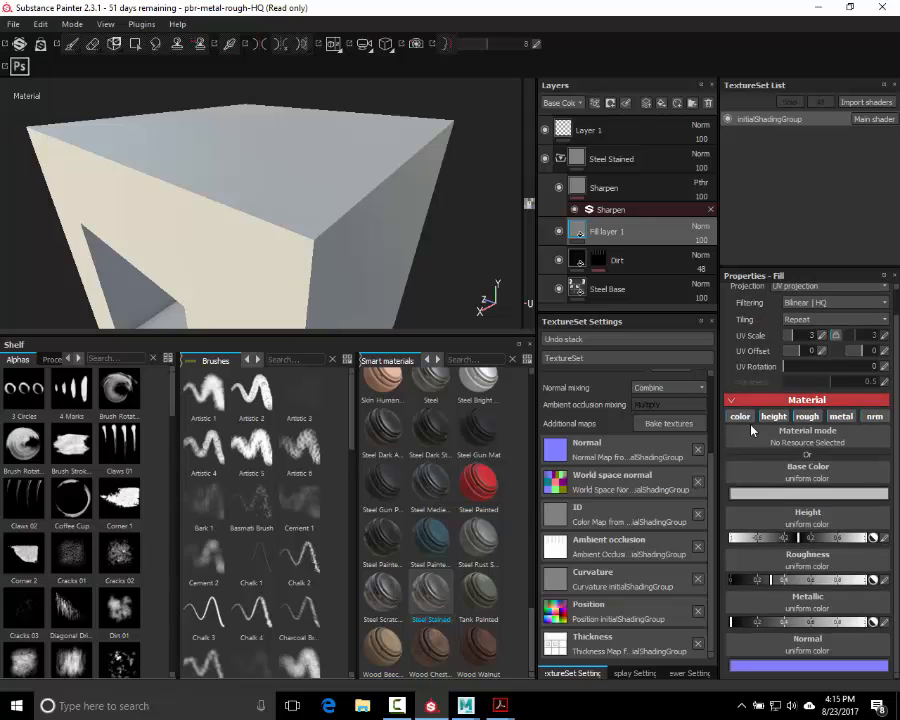
pyautogui.click(765, 490)
pyautogui.moveTo(718, 484); pyautogui.dragTo(755, 436)
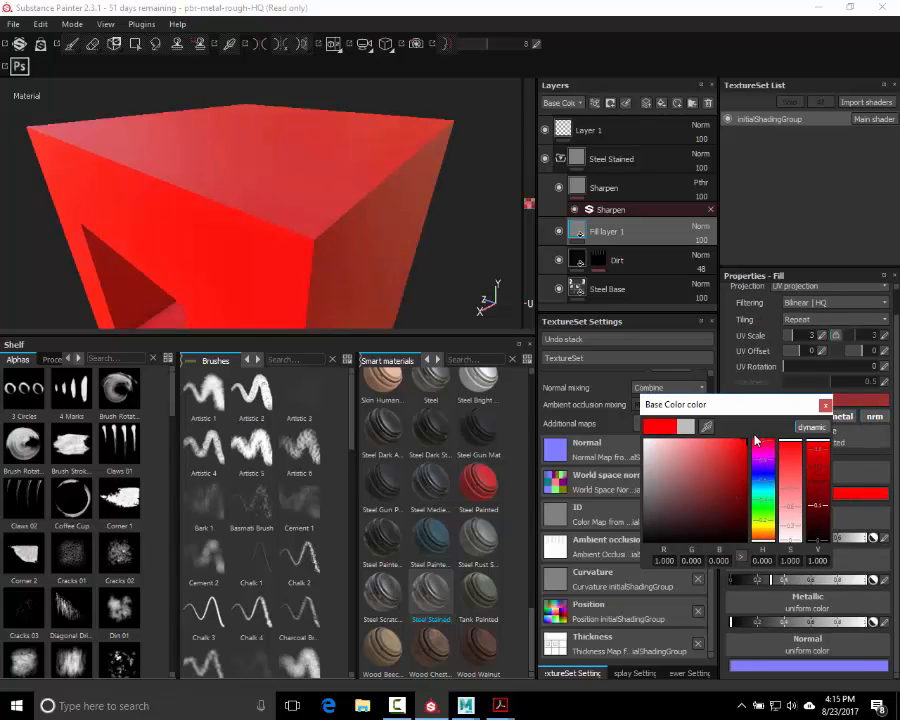
pyautogui.click(731, 490)
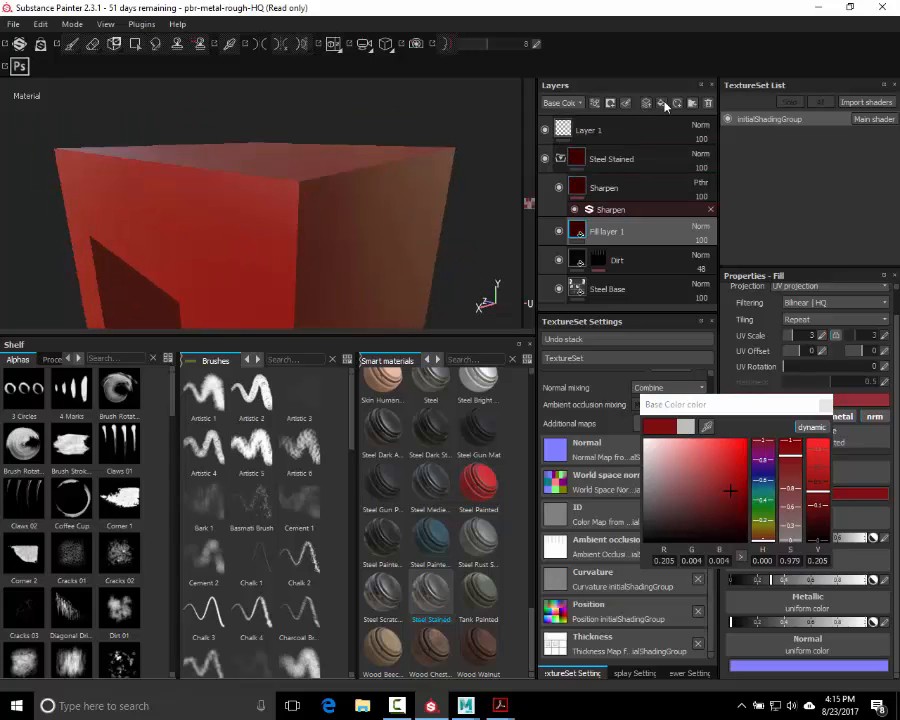
pyautogui.click(611, 104)
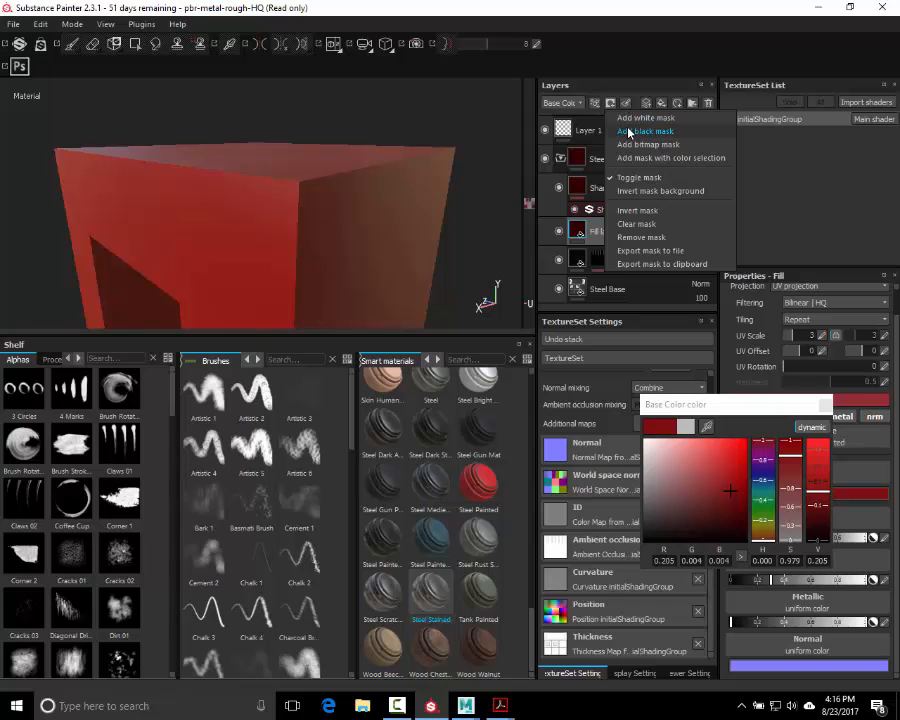
pyautogui.click(630, 133)
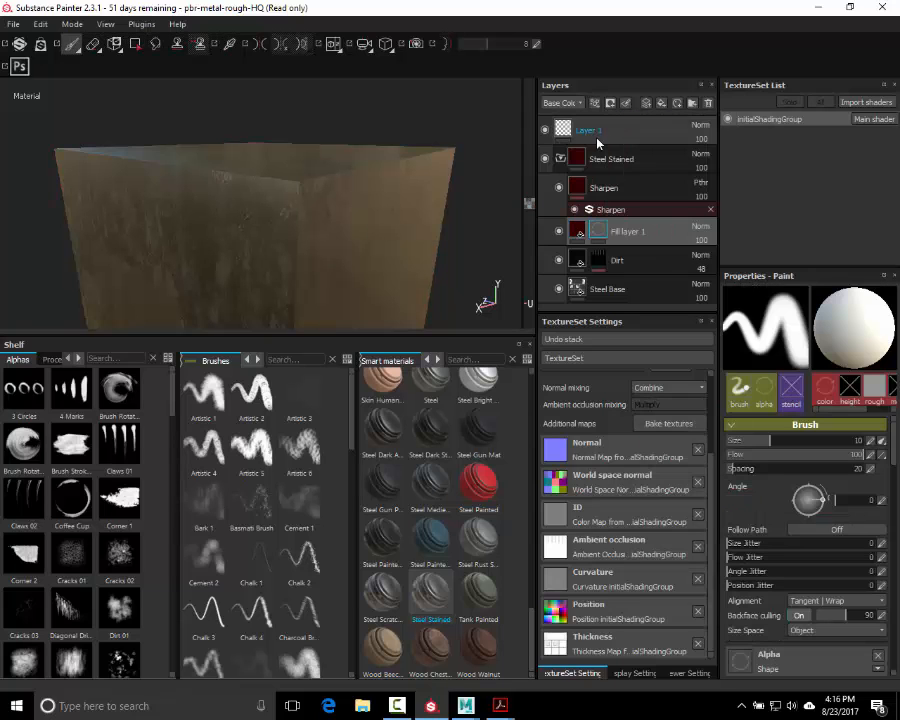
# Step: Paint a single stamp into the fill layer's mask on the cube's side using the Brush Rotated 2 alpha at size 33.14
pyautogui.keyDown('alt'); pyautogui.moveTo(476, 219); pyautogui.dragTo(442, 44, button='right'); pyautogui.keyUp('alt')
pyautogui.keyDown('alt'); pyautogui.moveTo(376, 190); pyautogui.dragTo(345, 60); pyautogui.keyUp('alt')
pyautogui.moveTo(579, 236)
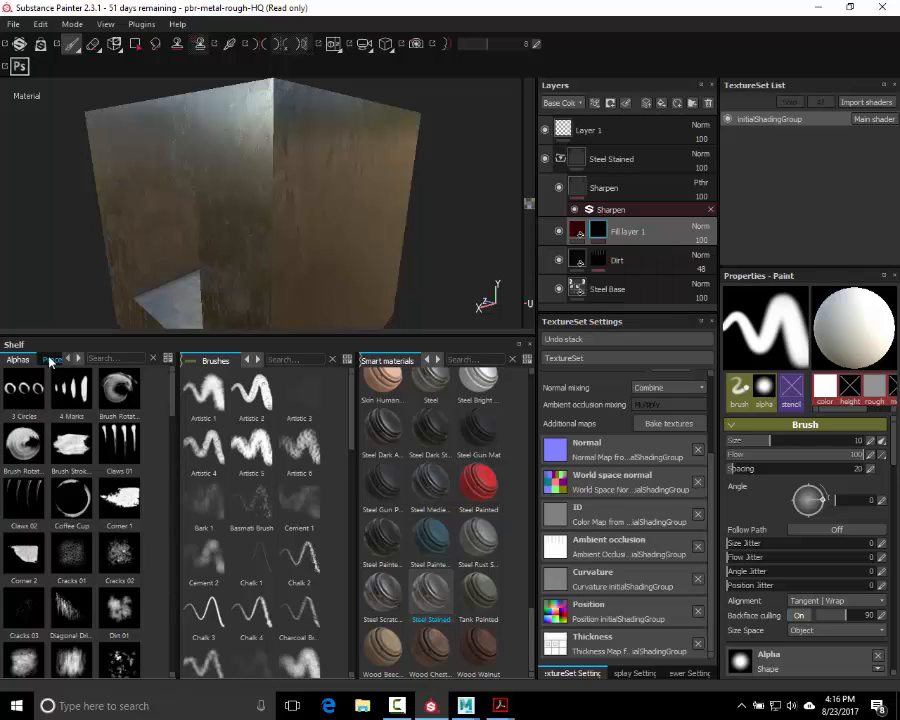
pyautogui.click(24, 443)
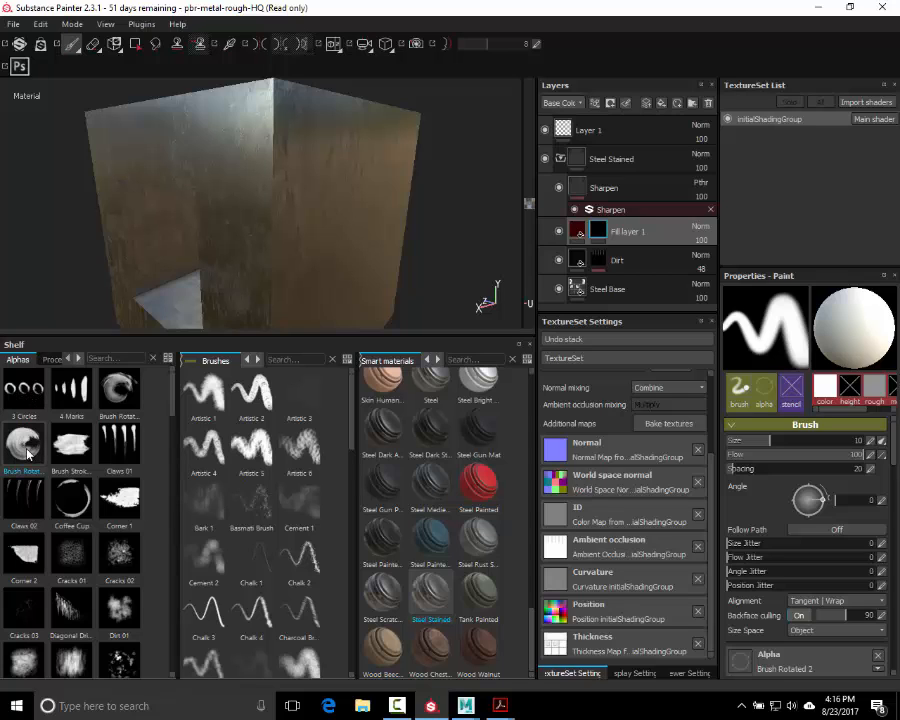
pyautogui.moveTo(424, 225)
pyautogui.keyDown('alt'); pyautogui.mouseDown()
pyautogui.moveTo(335, 211)
pyautogui.moveTo(364, 205)
pyautogui.mouseUp(); pyautogui.keyUp('alt')
pyautogui.moveTo(364, 206)
pyautogui.keyDown('alt'); pyautogui.mouseDown(button='right')
pyautogui.moveTo(392, 197)
pyautogui.moveTo(342, 193)
pyautogui.moveTo(331, 182)
pyautogui.mouseUp(button='right'); pyautogui.keyUp('alt')
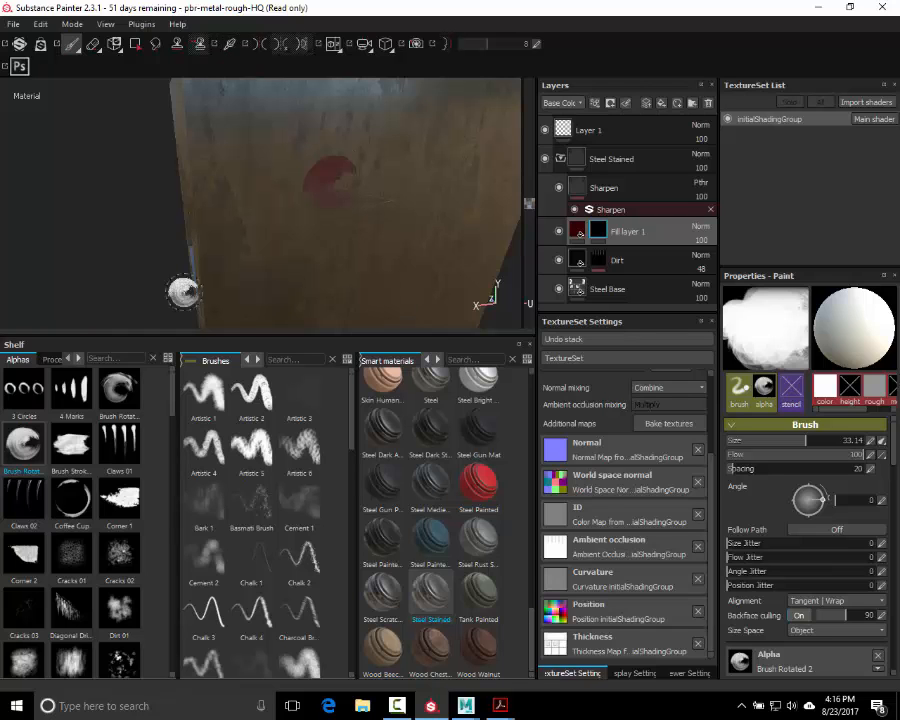
pyautogui.keyDown('alt'); pyautogui.moveTo(110, 222); pyautogui.dragTo(145, 224); pyautogui.keyUp('alt')
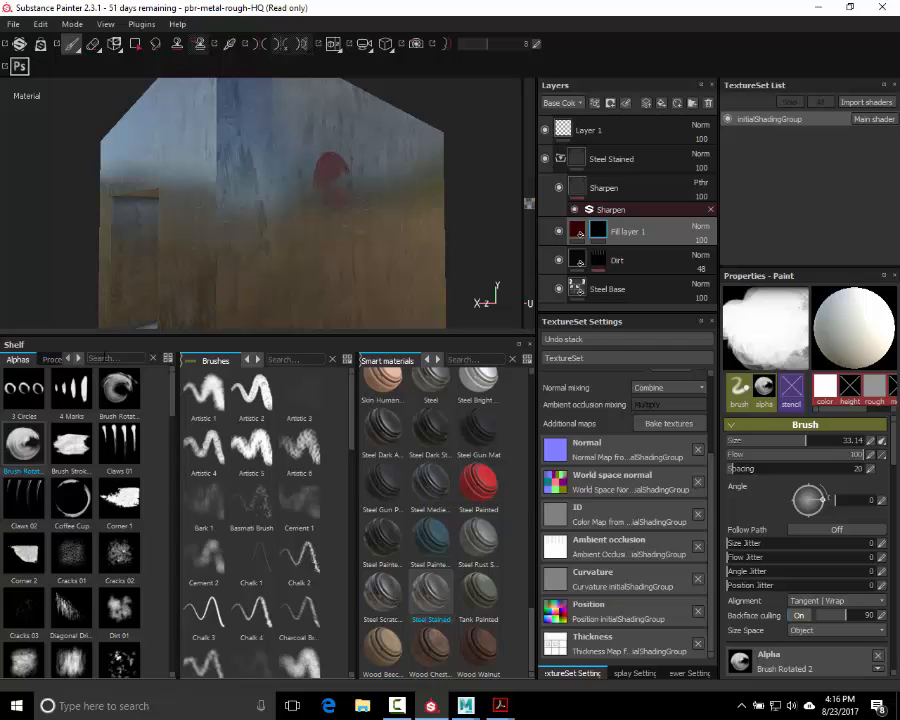
# Step: Browse the shelf to the particles scripts and select the Rust script
pyautogui.click(76, 359)
pyautogui.click(76, 359)
pyautogui.click(14, 359)
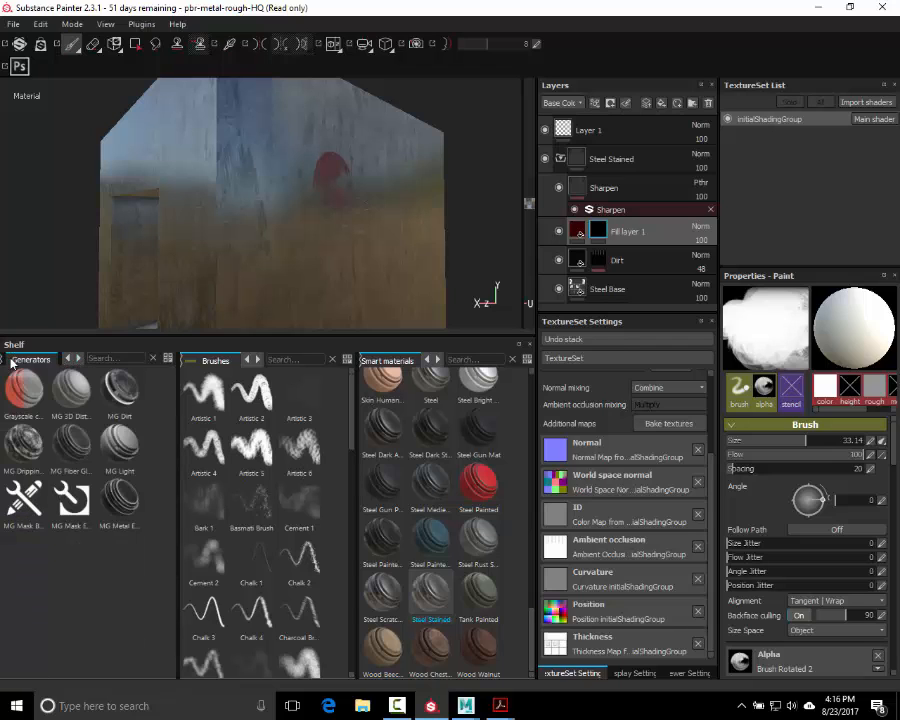
pyautogui.click(81, 360)
pyautogui.click(80, 359)
pyautogui.click(80, 359)
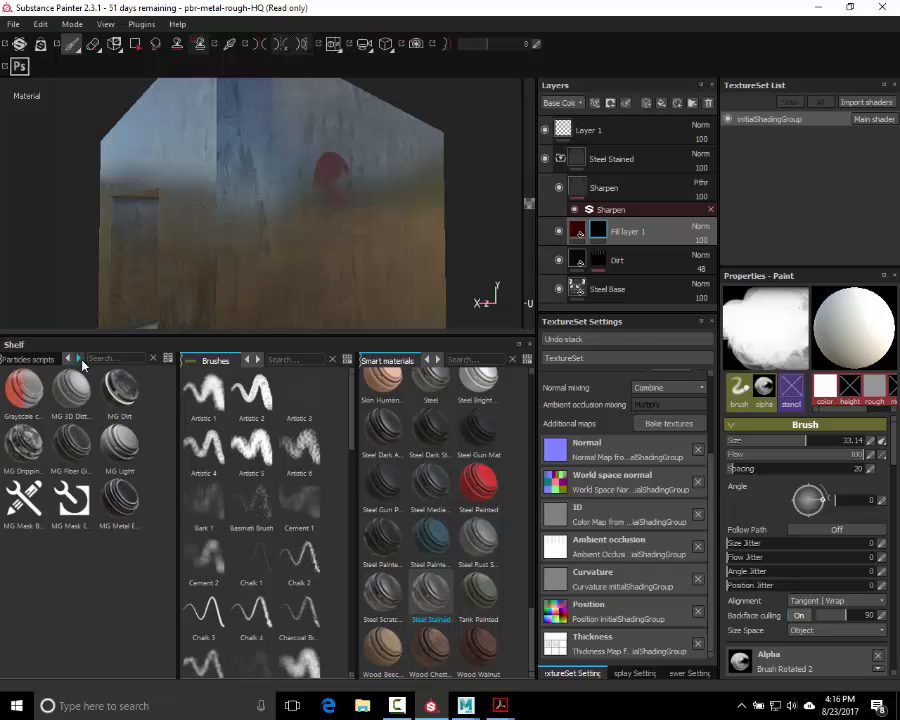
pyautogui.click(80, 359)
pyautogui.click(22, 359)
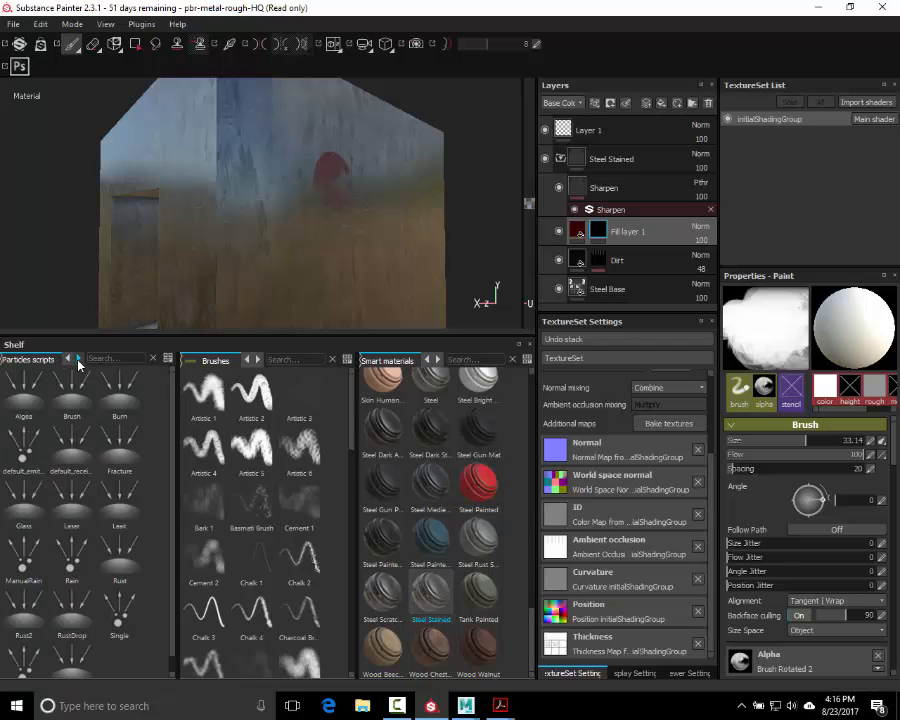
pyautogui.click(79, 360)
pyautogui.click(117, 574)
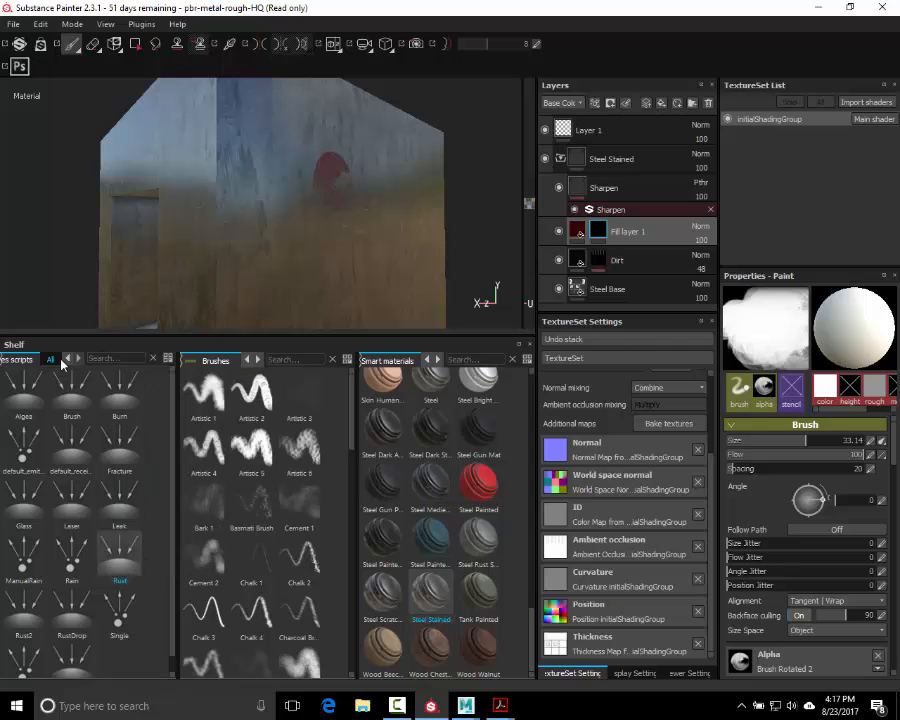
# Step: Try a second brush stamp on the cube's side, undo it, and switch to the Physical paint tool
pyautogui.click(272, 174)
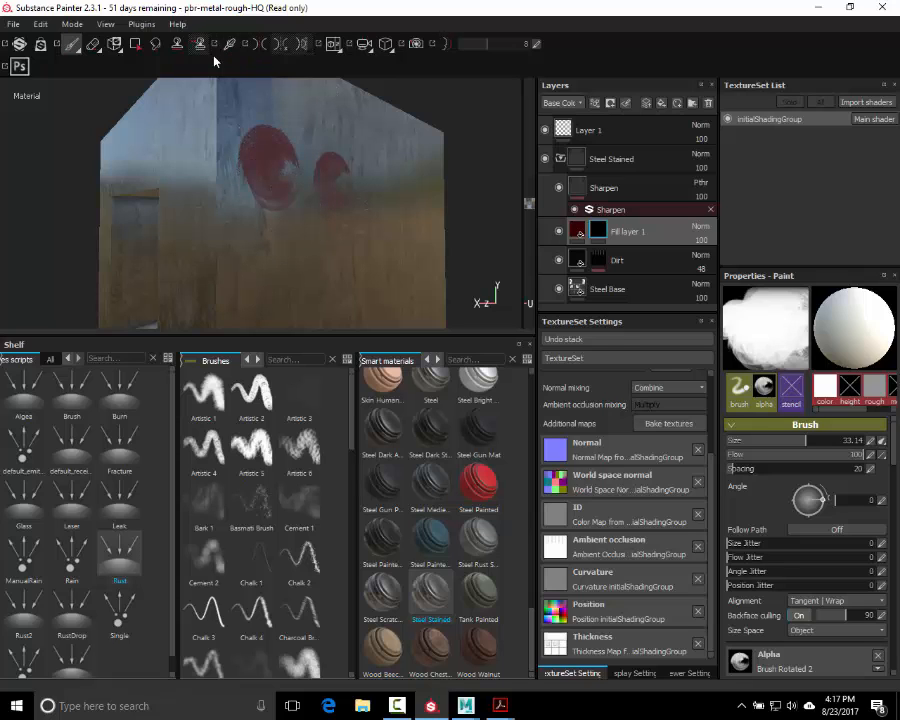
pyautogui.hotkey('ctrl', 'z')
pyautogui.click(70, 44)
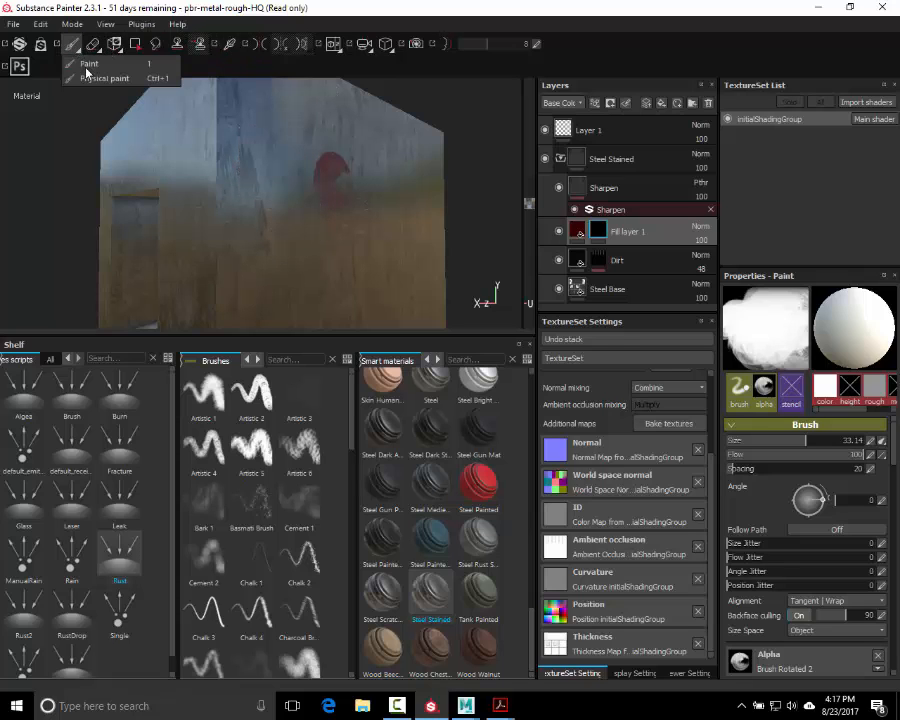
pyautogui.click(66, 56)
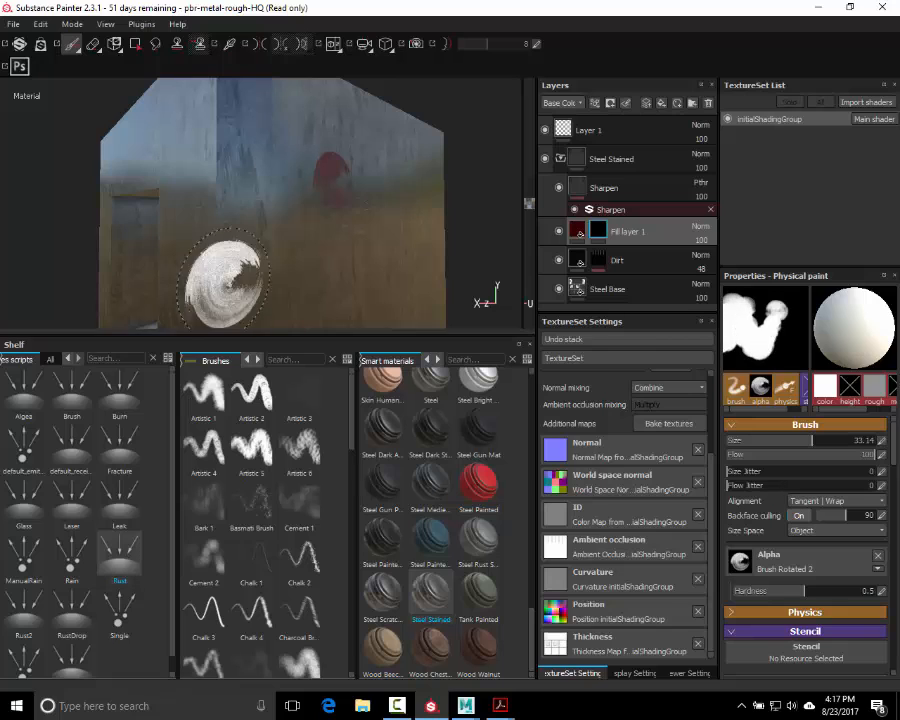
# Step: Paint Rust particles into the fill layer's mask across the cube's side using the Brush Rotated 2 alpha at size 33.14
pyautogui.click(308, 253)
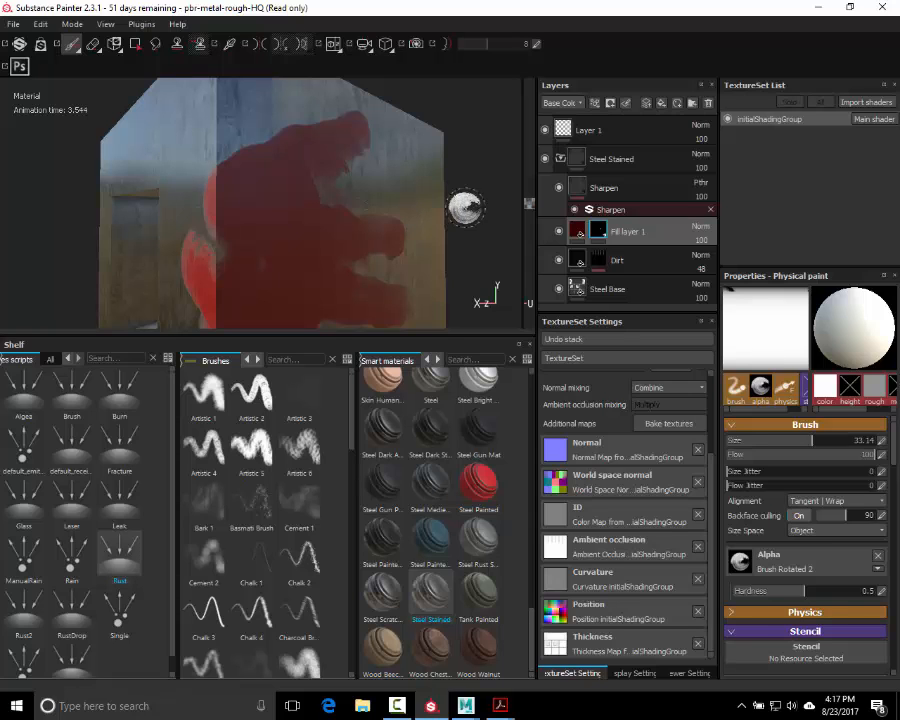
pyautogui.moveTo(464, 207)
pyautogui.keyDown('alt'); pyautogui.mouseDown()
pyautogui.moveTo(354, 181)
pyautogui.moveTo(494, 165)
pyautogui.moveTo(486, 203)
pyautogui.moveTo(466, 217)
pyautogui.mouseUp(); pyautogui.keyUp('alt')
pyautogui.click(121, 578)
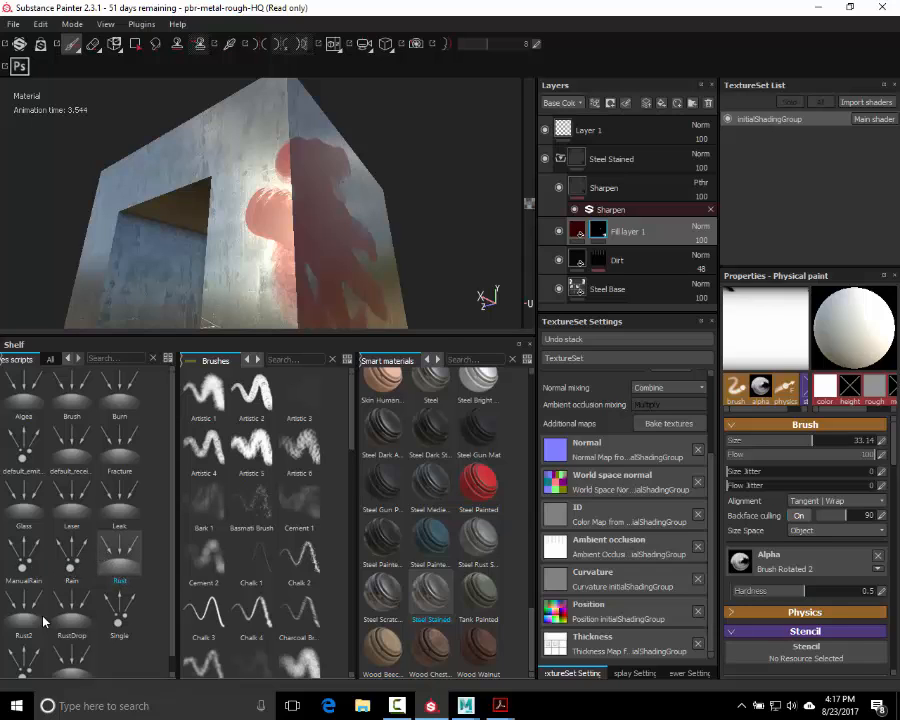
# Step: Select the Burn particle script and the Artistic 1 brush, and paint a straight horizontal stroke near the base of an unpainted cube face
pyautogui.click(119, 400)
pyautogui.keyDown('alt'); pyautogui.moveTo(240, 243); pyautogui.dragTo(438, 263); pyautogui.keyUp('alt')
pyautogui.keyDown('alt'); pyautogui.moveTo(241, 225); pyautogui.dragTo(345, 225); pyautogui.keyUp('alt')
pyautogui.click(69, 362)
pyautogui.click(69, 362)
pyautogui.click(69, 362)
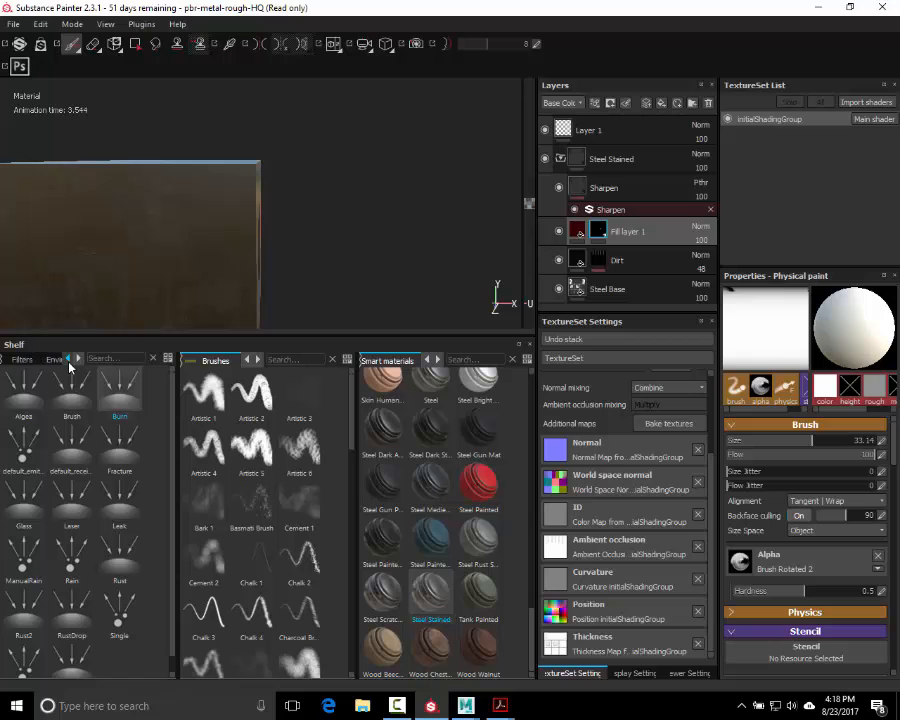
pyautogui.click(217, 390)
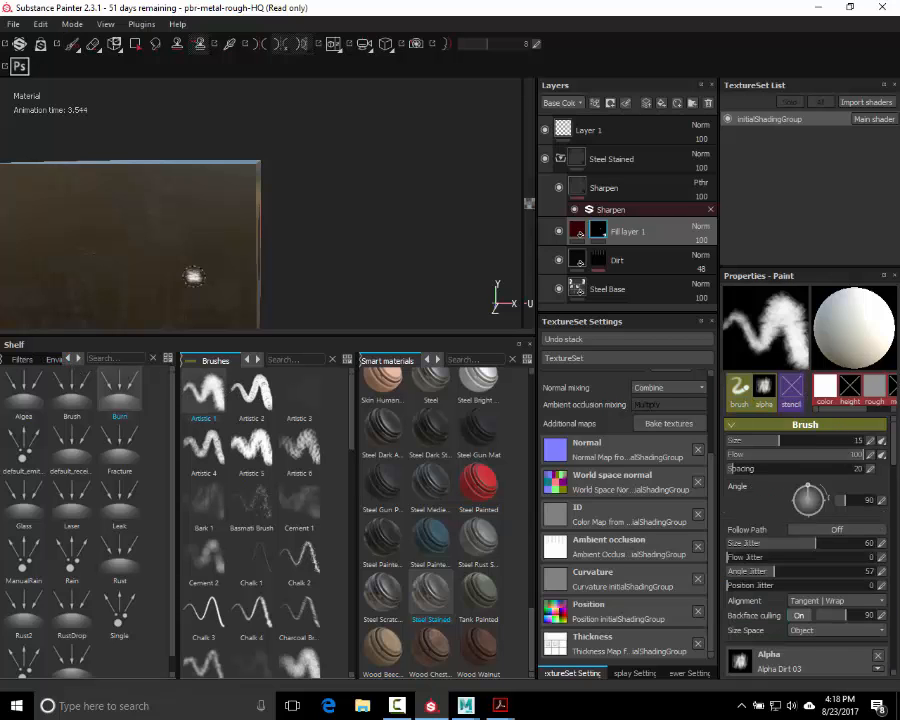
pyautogui.press('f')
pyautogui.keyDown('alt'); pyautogui.moveTo(297, 258); pyautogui.dragTo(201, 261); pyautogui.keyUp('alt')
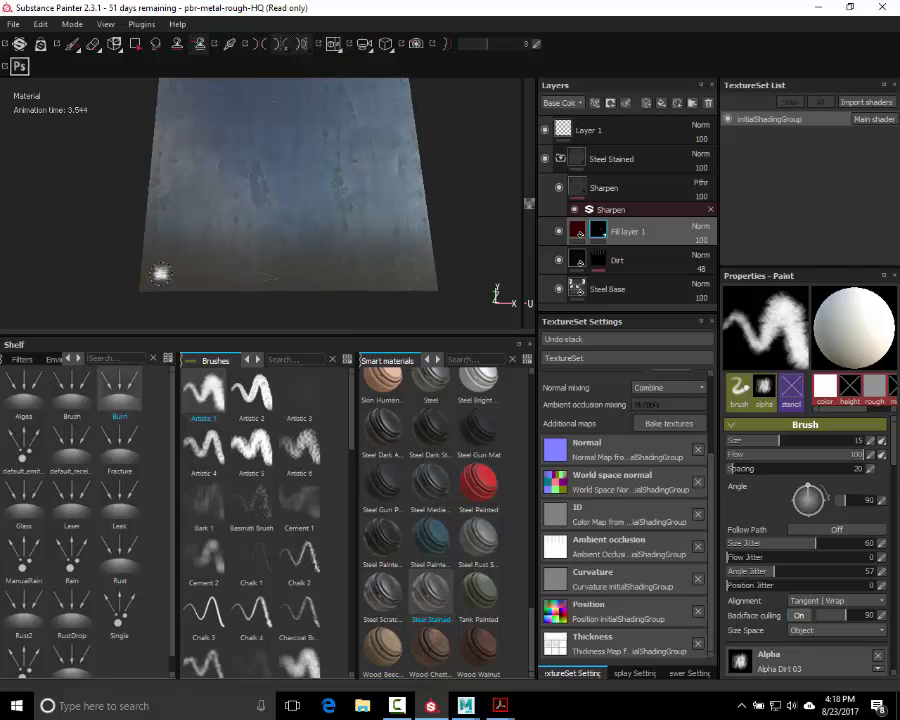
pyautogui.keyDown('shift'); pyautogui.click(328, 254); pyautogui.keyUp('shift')
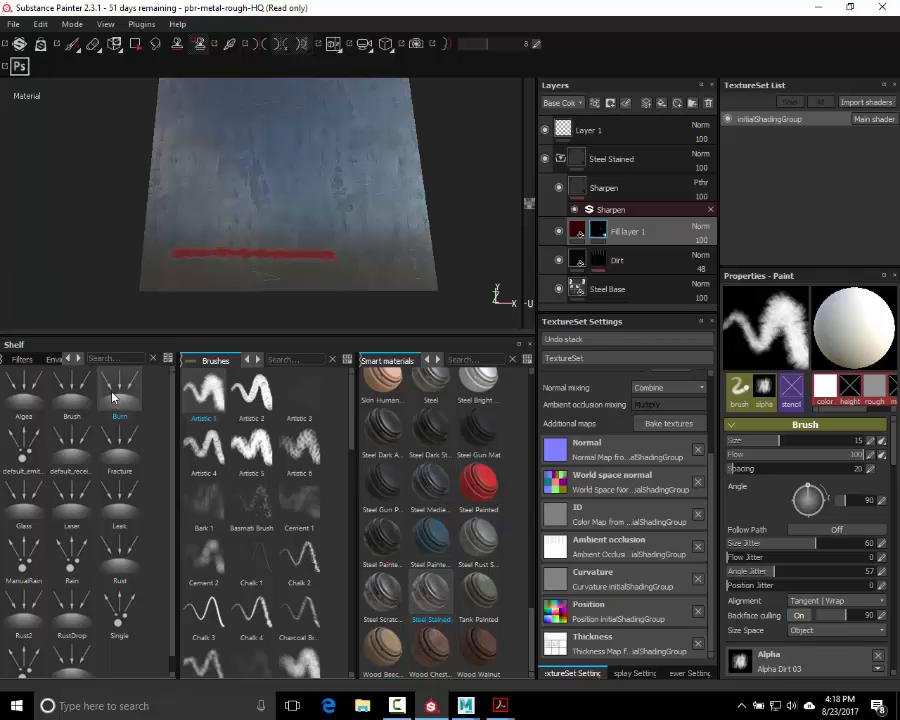
# Step: Switch to the Physical paint tool and paint Burn particles along the red stroke near the face's base
pyautogui.click(75, 48)
pyautogui.click(95, 77)
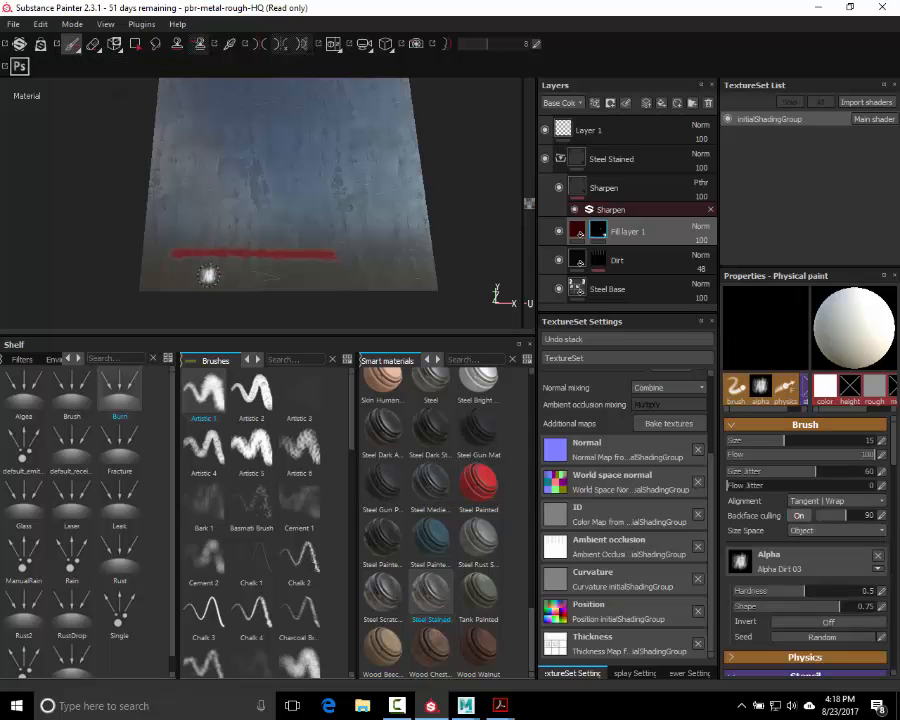
pyautogui.moveTo(180, 250); pyautogui.dragTo(328, 250)
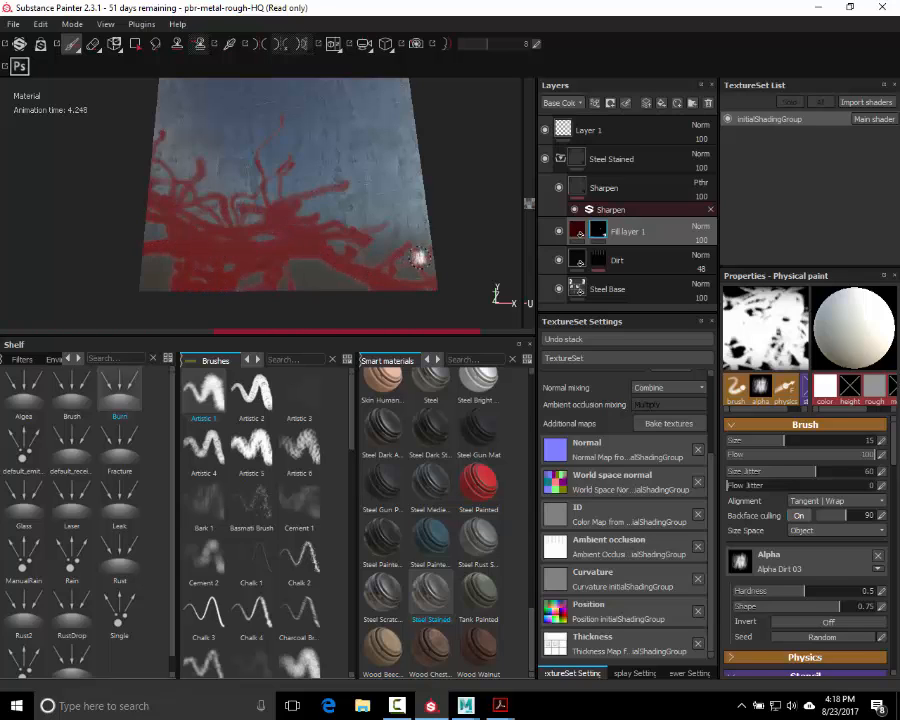
pyautogui.moveTo(447, 205)
pyautogui.keyDown('alt'); pyautogui.mouseDown()
pyautogui.moveTo(254, 210)
pyautogui.moveTo(439, 231)
pyautogui.mouseUp(); pyautogui.keyUp('alt')
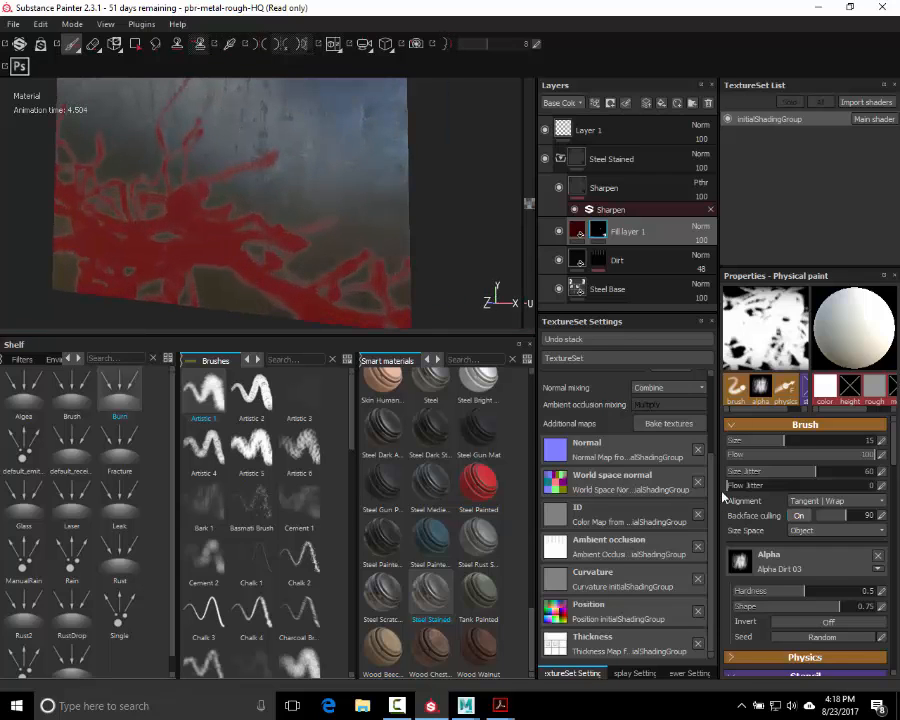
pyautogui.scroll(-3, 768, 540)
pyautogui.scroll(2, 768, 540)
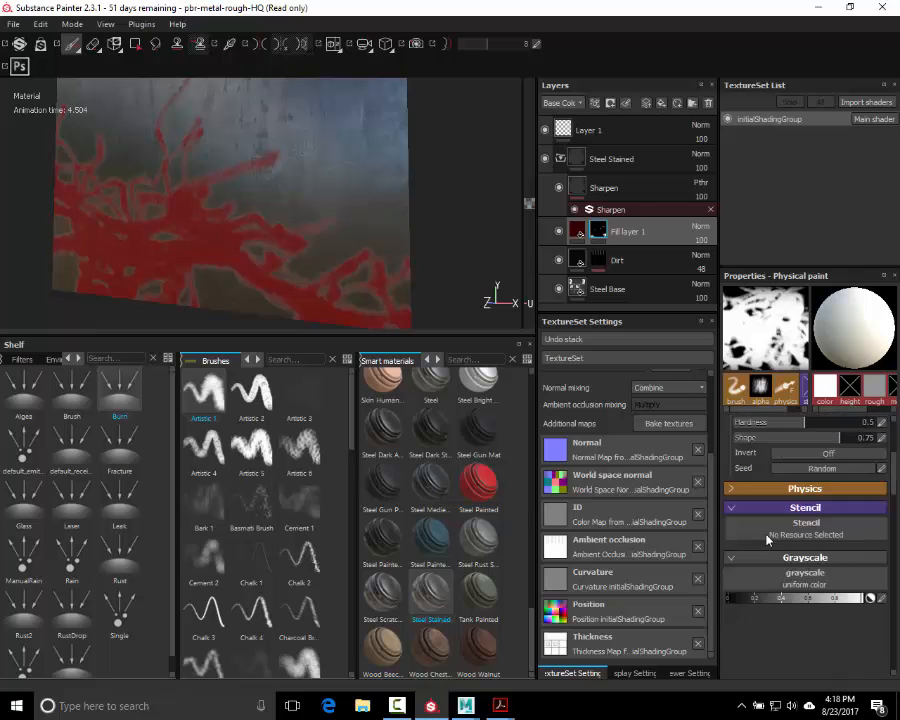
pyautogui.scroll(2, 800, 632)
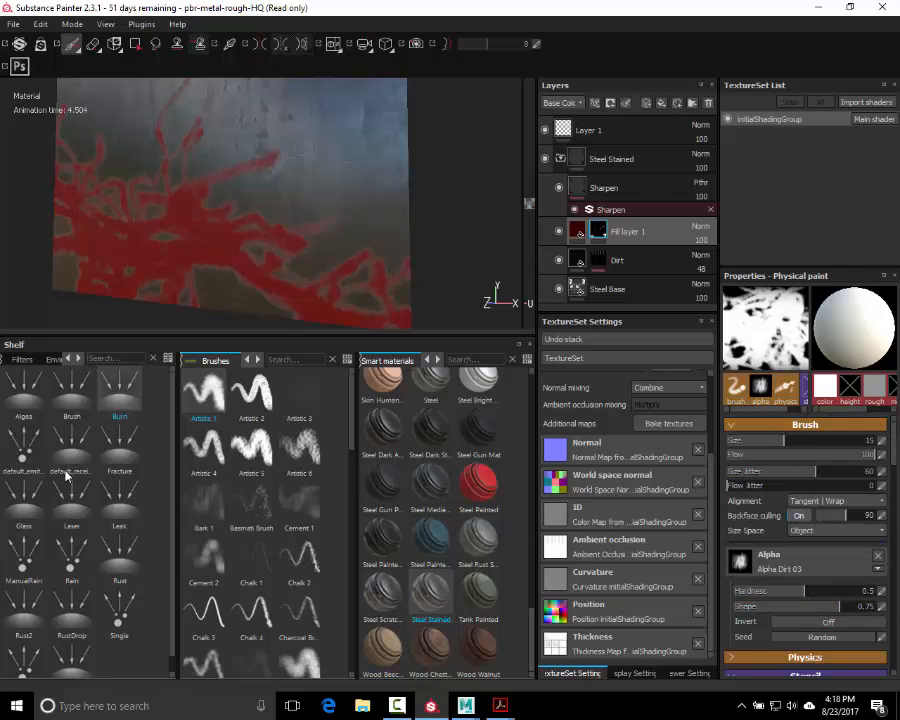
# Step: Select the Rain particle script and paint two bursts of particles on the upper part of the same face
pyautogui.click(70, 562)
pyautogui.keyDown('alt'); pyautogui.moveTo(416, 230); pyautogui.dragTo(398, 397, button='middle'); pyautogui.keyUp('alt')
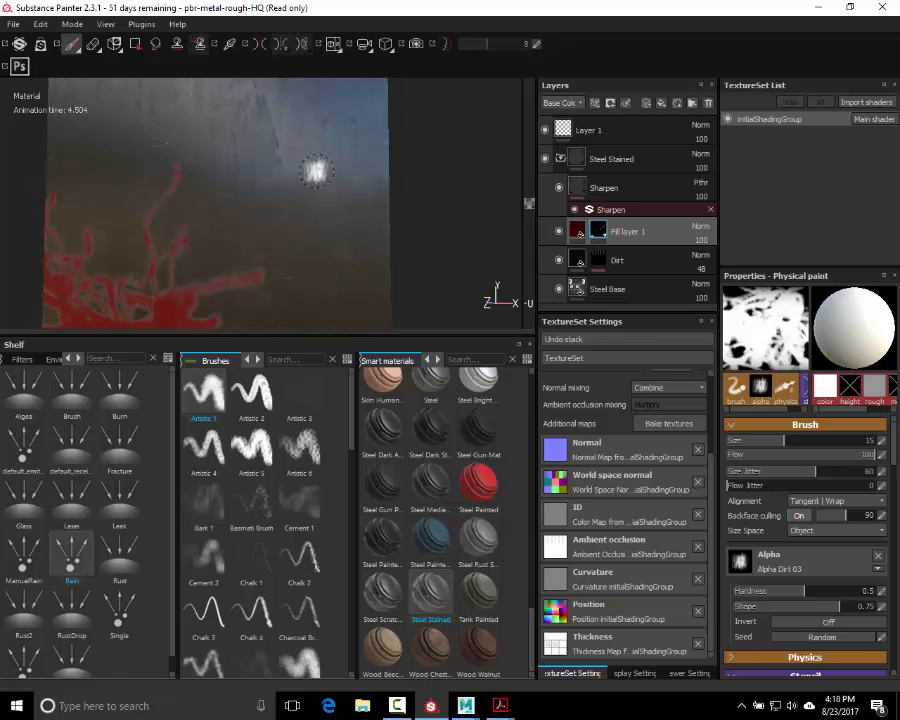
pyautogui.click(311, 163)
pyautogui.click(262, 169)
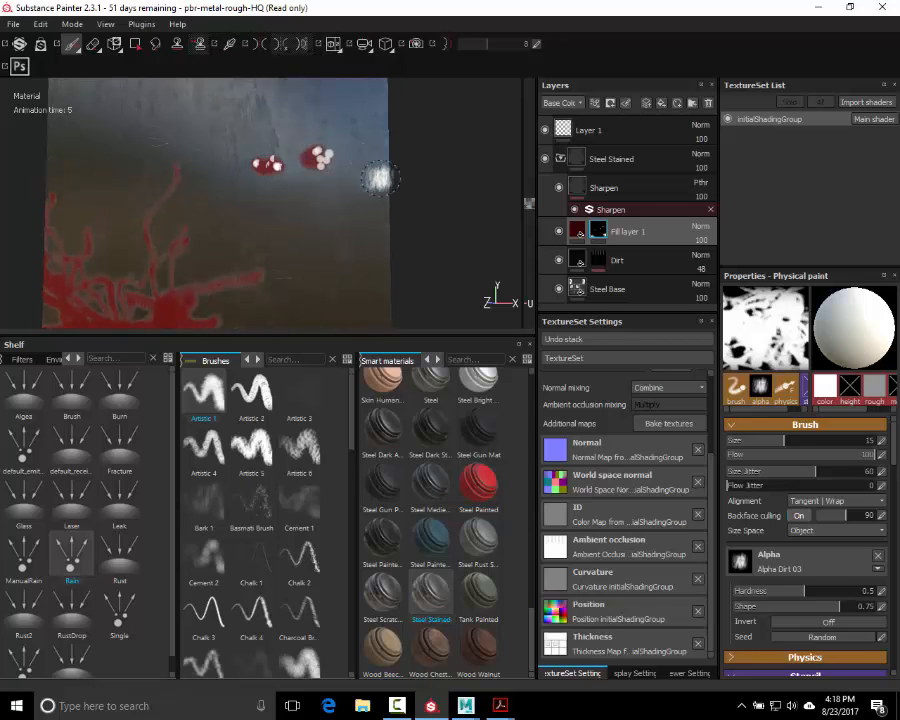
pyautogui.keyDown('alt'); pyautogui.moveTo(413, 193); pyautogui.dragTo(428, 228); pyautogui.keyUp('alt')
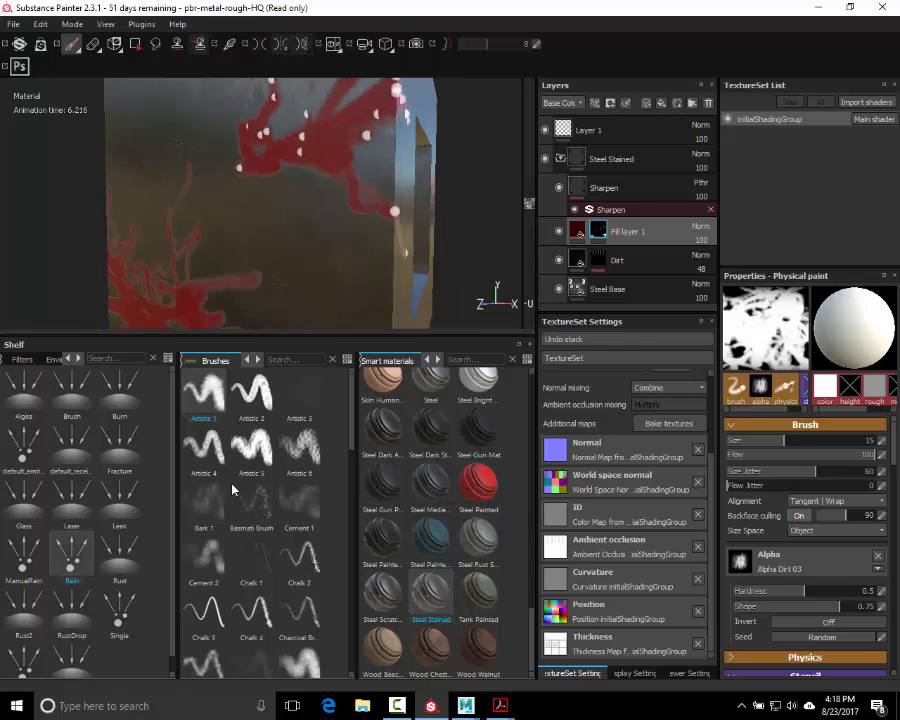
# Step: Browse the shelf's environments and full resource list, and search all resources for "rain"
pyautogui.click(55, 359)
pyautogui.click(79, 359)
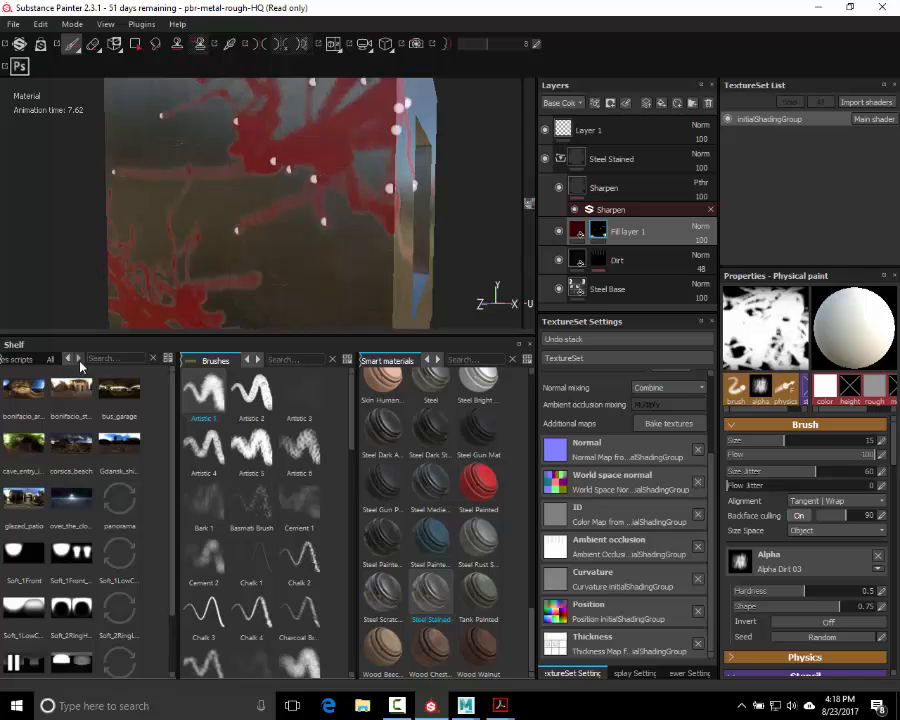
pyautogui.click(79, 359)
pyautogui.click(50, 359)
pyautogui.scroll(-5, 97, 495)
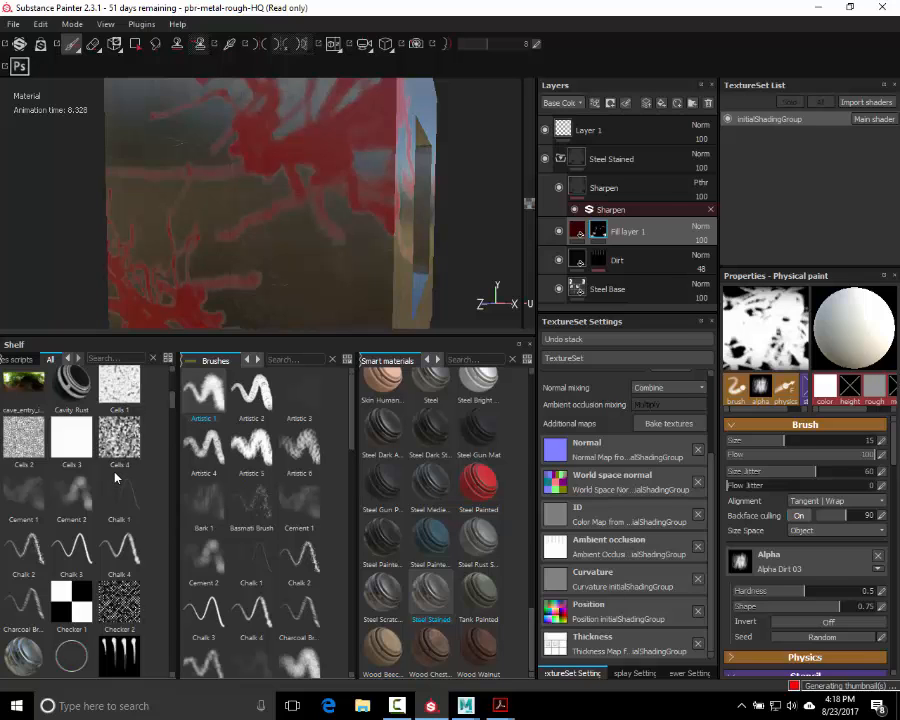
pyautogui.scroll(-10, 120, 474)
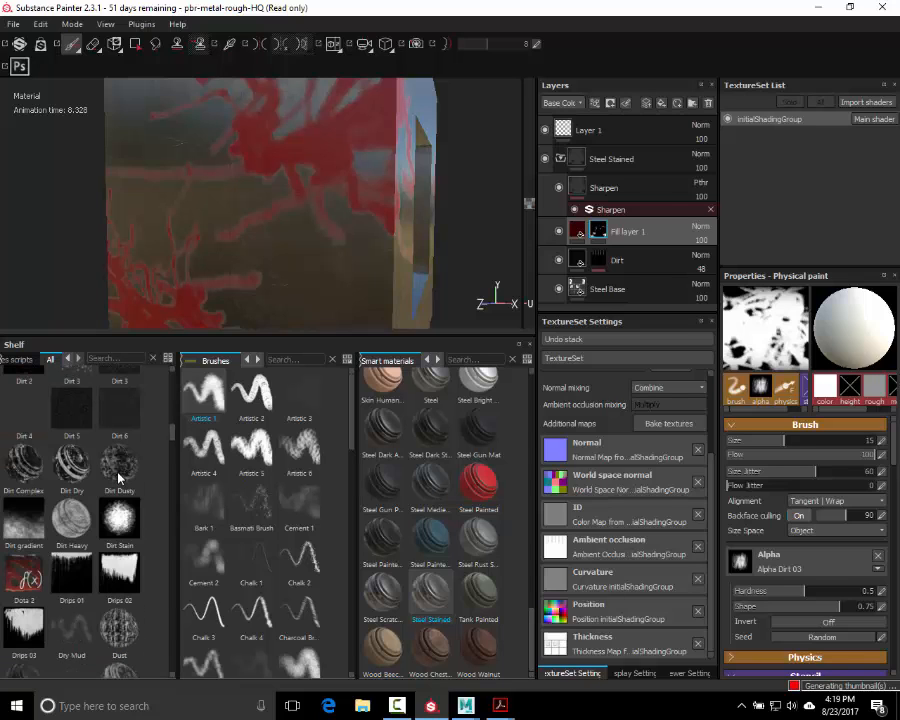
pyautogui.moveTo(118, 478)
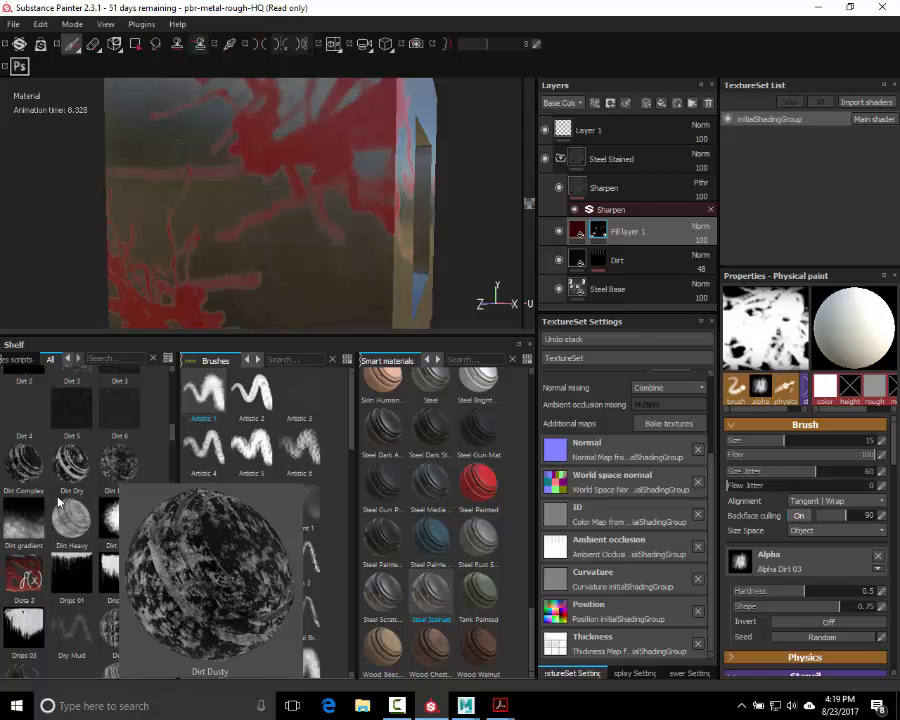
pyautogui.scroll(-5, 64, 502)
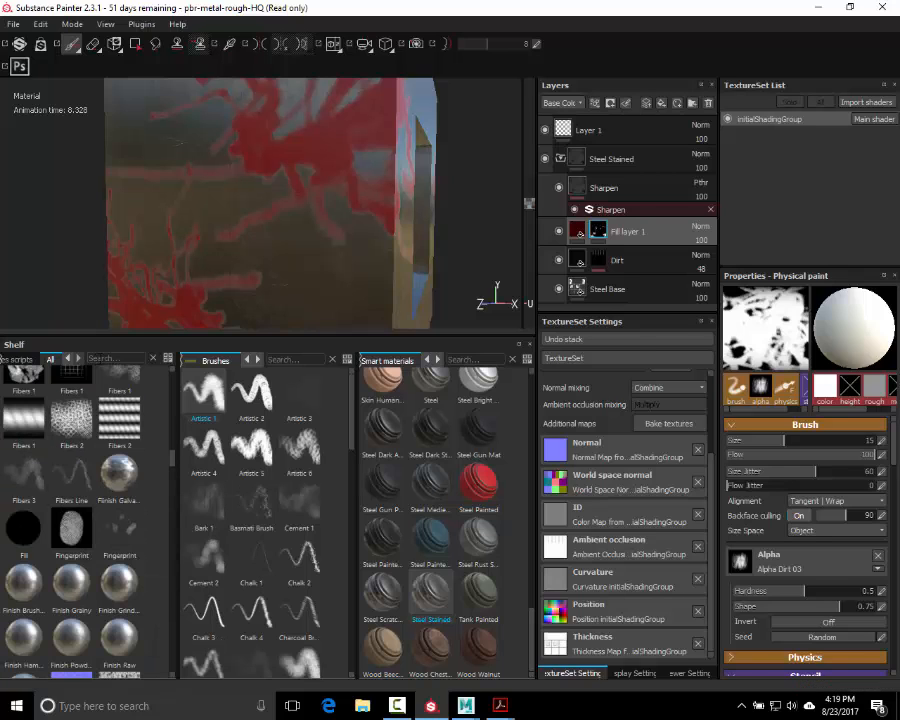
pyautogui.click(104, 357)
pyautogui.write('rain')
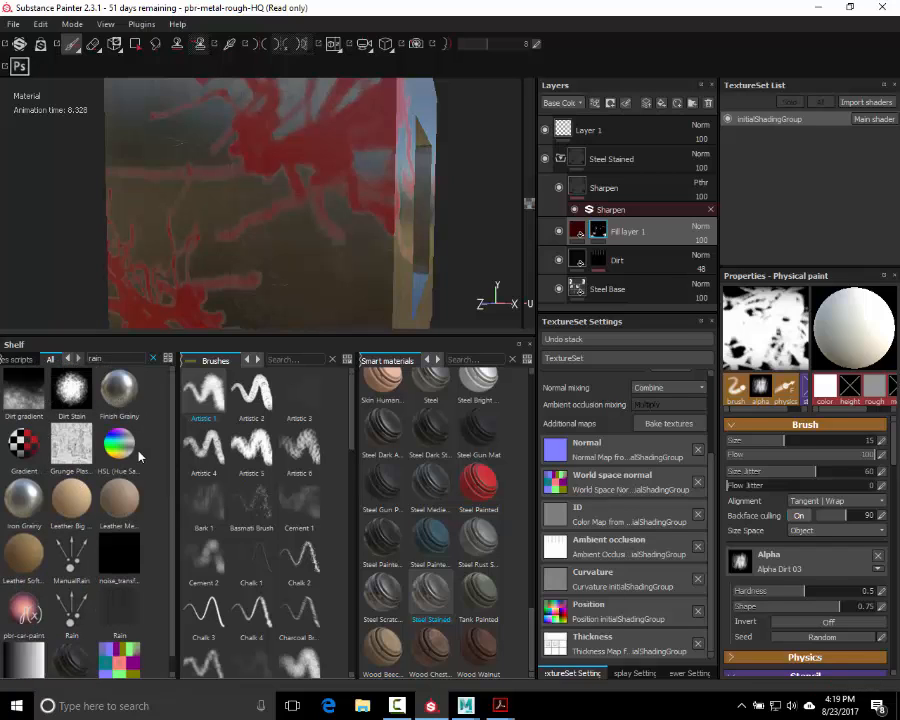
pyautogui.scroll(-1, 73, 570)
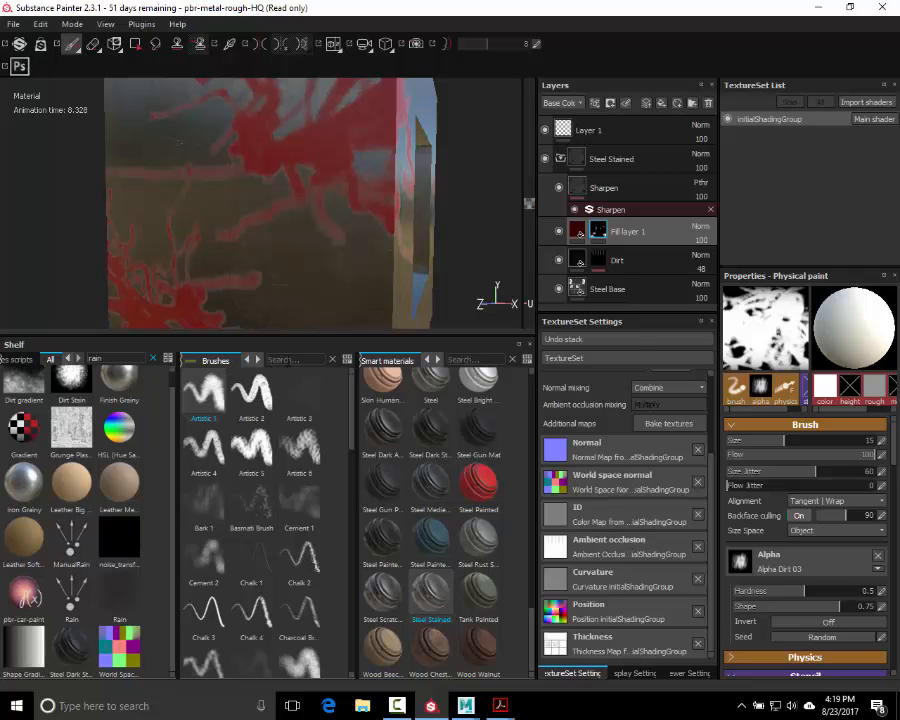
# Step: Search the brushes for "rain" and "par", and clear the search filters on the shelf
pyautogui.write('rain')
pyautogui.press('BackSpace')
pyautogui.press('BackSpace')
pyautogui.press('BackSpace')
pyautogui.press('BackSpace')
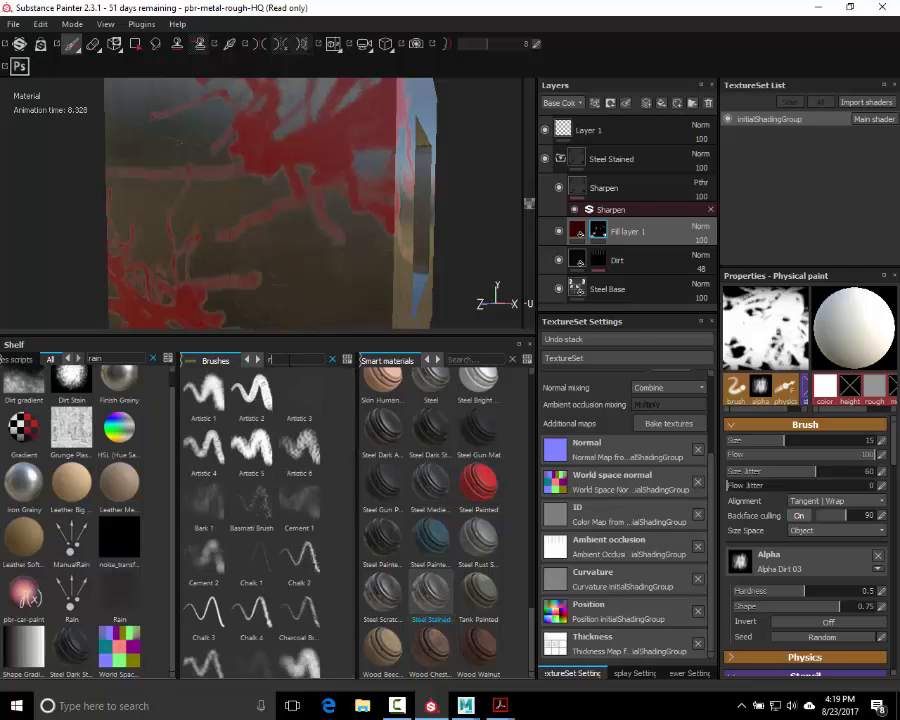
pyautogui.write('parti')
pyautogui.press('BackSpace')
pyautogui.press('BackSpace')
pyautogui.press('BackSpace')
pyautogui.press('BackSpace')
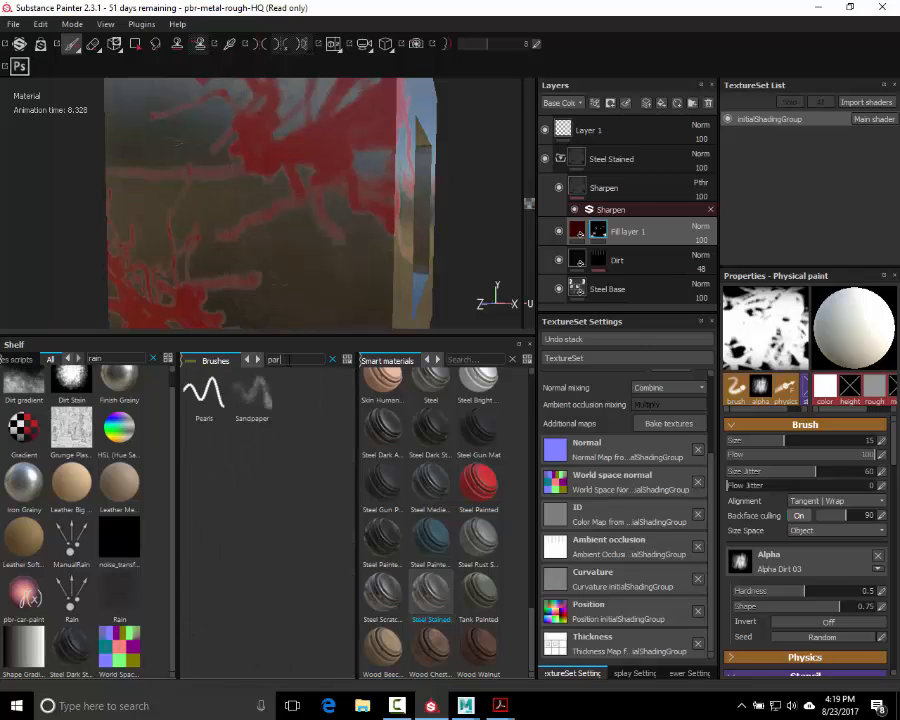
pyautogui.moveTo(123, 357); pyautogui.dragTo(46, 356)
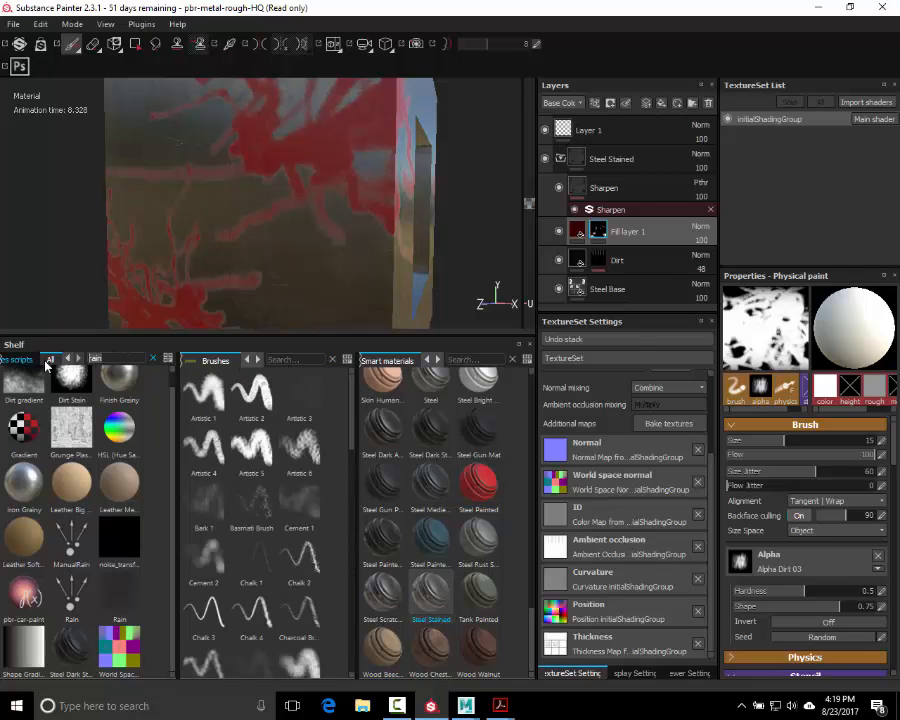
pyautogui.press('BackSpace')
# Step: Examine the red particle streaks on the cube up close and from several sides
pyautogui.keyDown('alt'); pyautogui.moveTo(445, 203); pyautogui.dragTo(355, 230); pyautogui.keyUp('alt')
pyautogui.scroll(3, 355, 230)
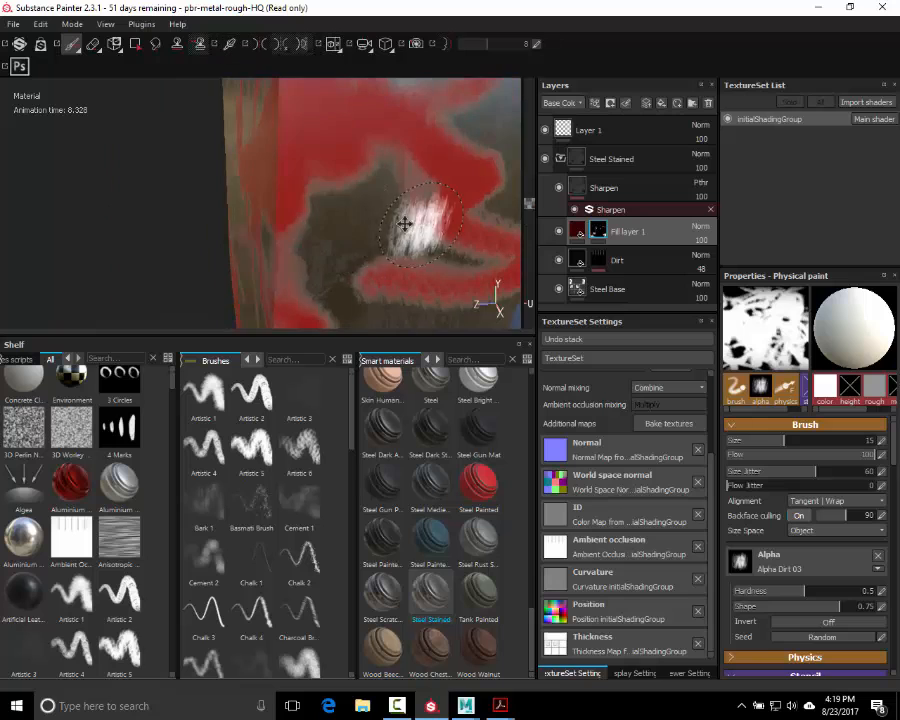
pyautogui.keyDown('alt'); pyautogui.moveTo(418, 223); pyautogui.dragTo(287, 237, button='middle'); pyautogui.keyUp('alt')
pyautogui.keyDown('alt'); pyautogui.moveTo(287, 237); pyautogui.dragTo(385, 222); pyautogui.keyUp('alt')
pyautogui.scroll(-3, 332, 209)
pyautogui.keyDown('alt'); pyautogui.moveTo(367, 195); pyautogui.dragTo(259, 183, button='middle'); pyautogui.keyUp('alt')
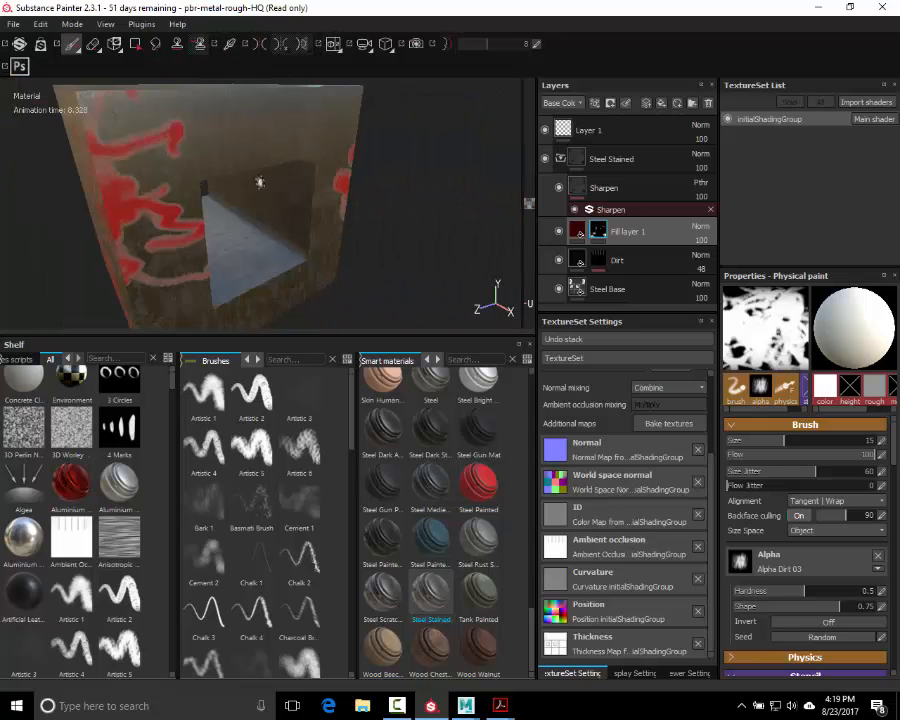
pyautogui.keyDown('alt'); pyautogui.moveTo(402, 209); pyautogui.dragTo(253, 177, button='right'); pyautogui.keyUp('alt')
pyautogui.keyDown('alt'); pyautogui.moveTo(253, 177); pyautogui.dragTo(282, 168); pyautogui.keyUp('alt')
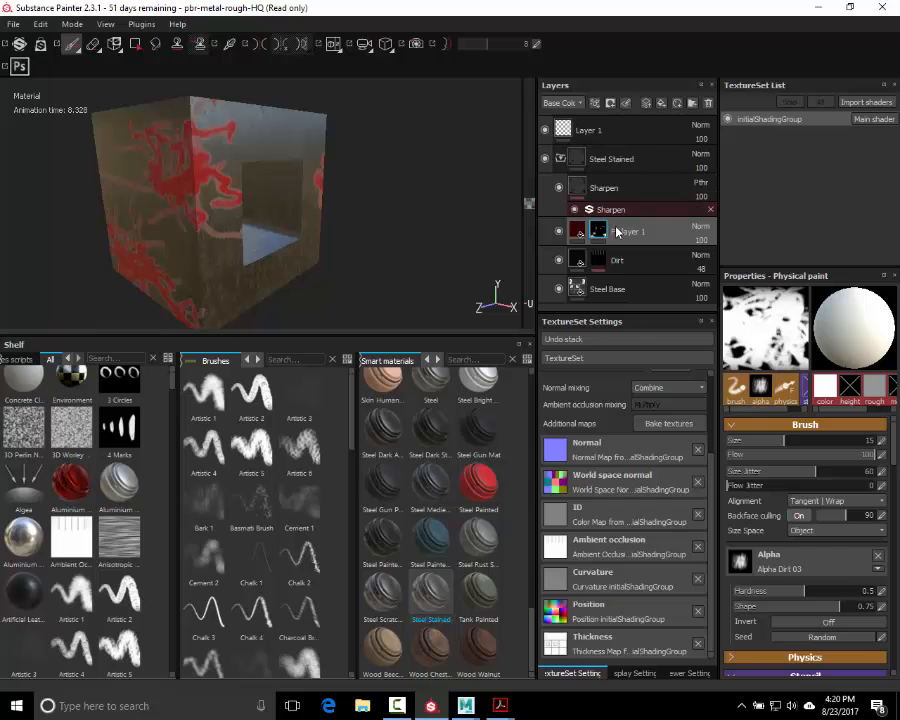
# Step: Delete Fill layer 1 from the Steel Stained group
pyautogui.press('Delete')
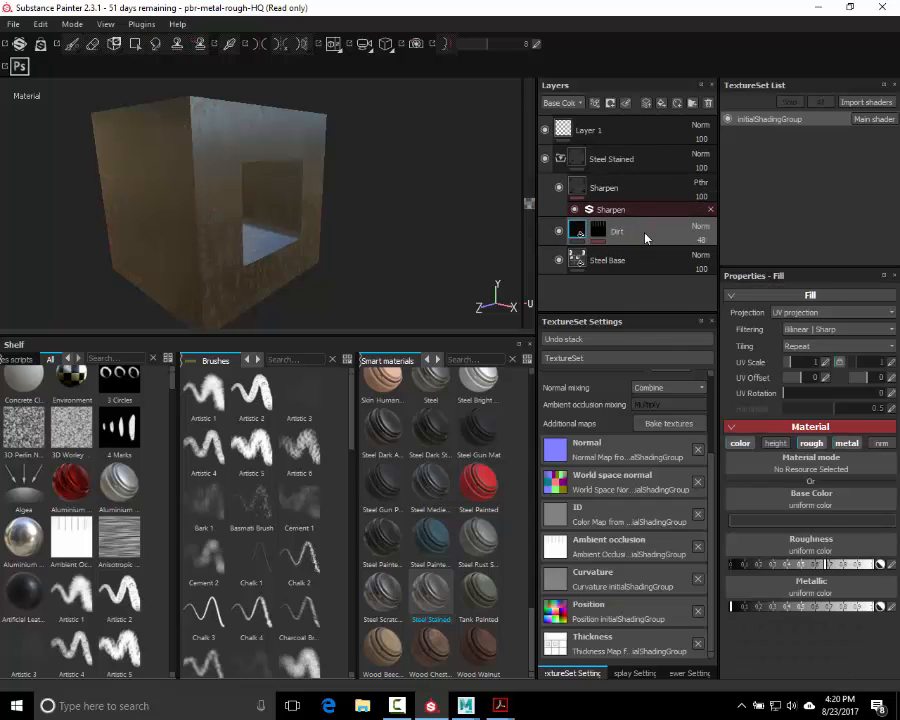
pyautogui.rightClick(645, 232)
pyautogui.moveTo(438, 174)
pyautogui.keyDown('alt'); pyautogui.mouseDown()
pyautogui.moveTo(418, 201)
pyautogui.moveTo(426, 182)
pyautogui.mouseUp(); pyautogui.keyUp('alt')
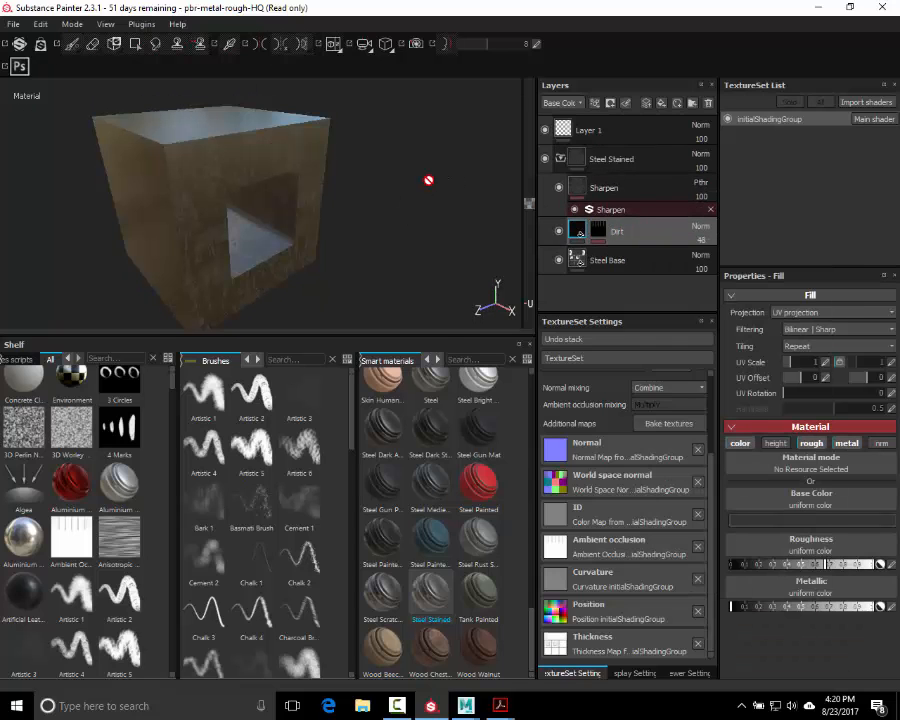
# Step: Start saving the project under a new name and browse to the BasicWorkflow project's scenes folder in course folder 2520 on drive D
pyautogui.click(22, 26)
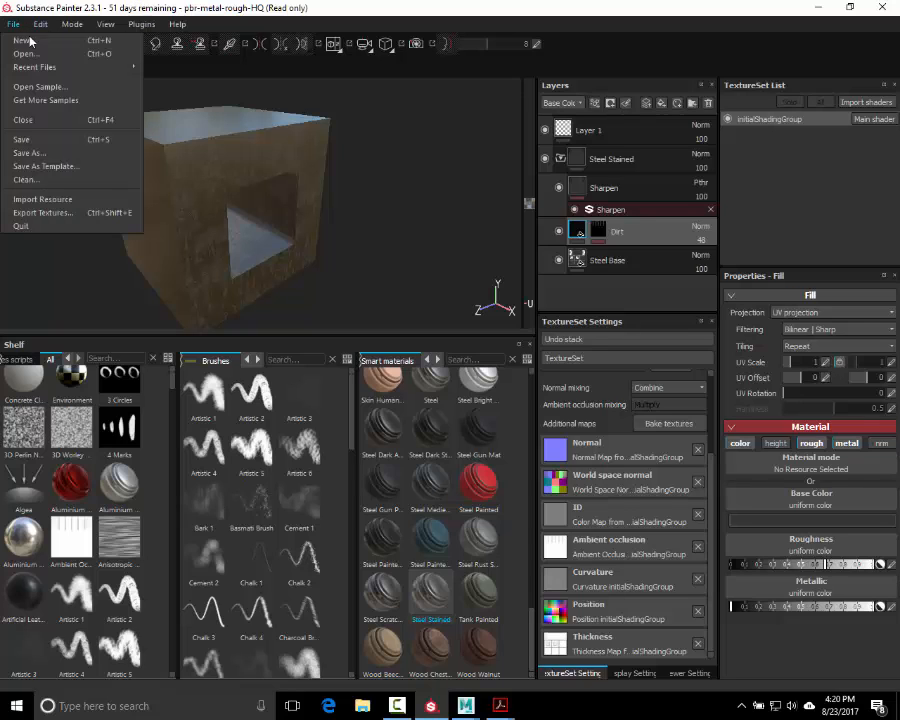
pyautogui.click(69, 153)
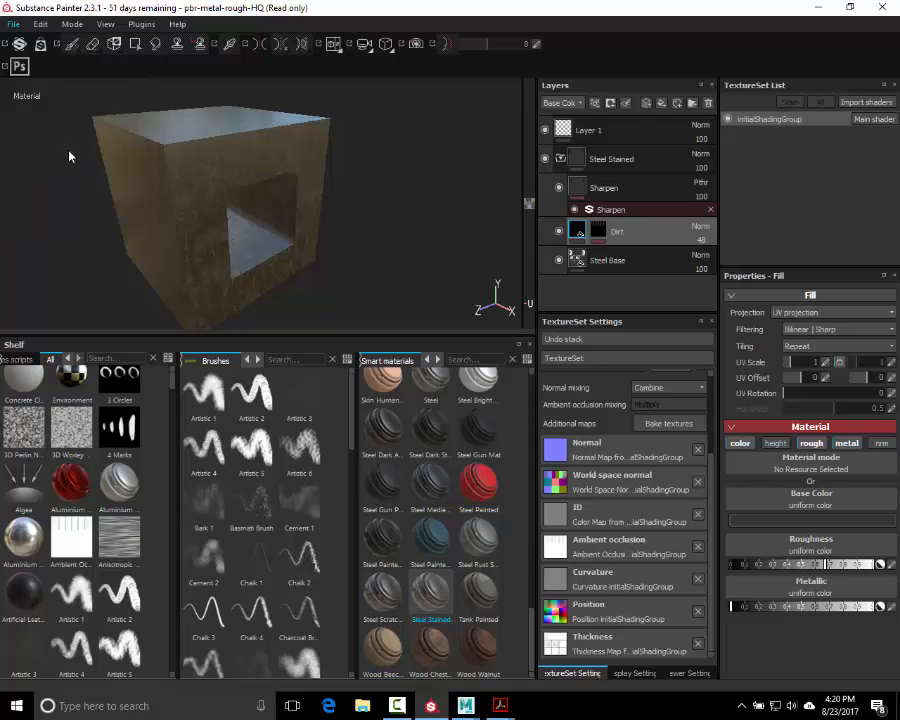
pyautogui.scroll(-2, 110, 196)
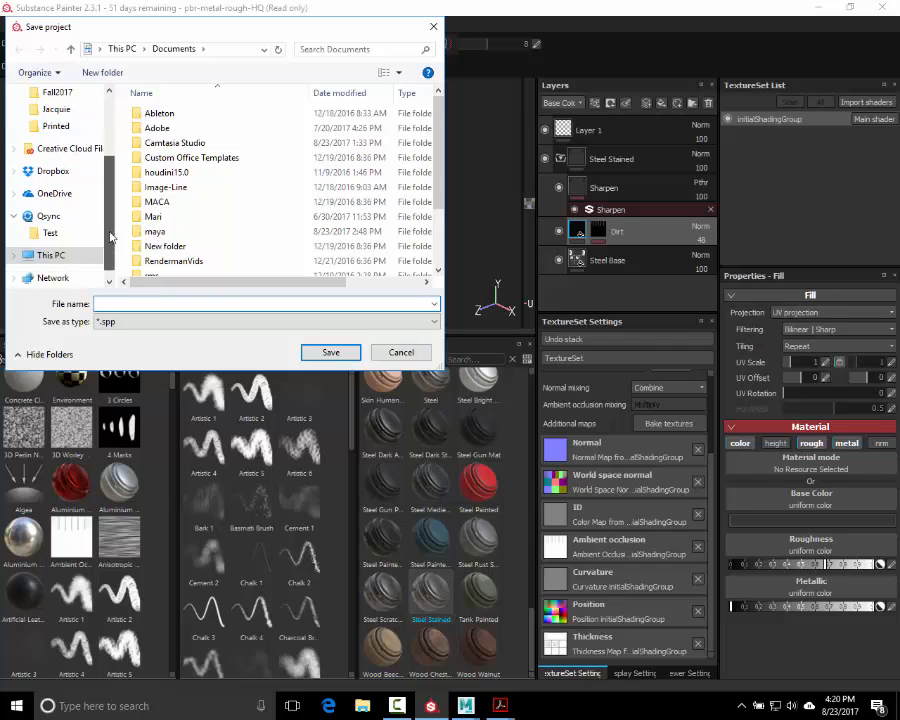
pyautogui.click(50, 236)
pyautogui.scroll(-5, 220, 210)
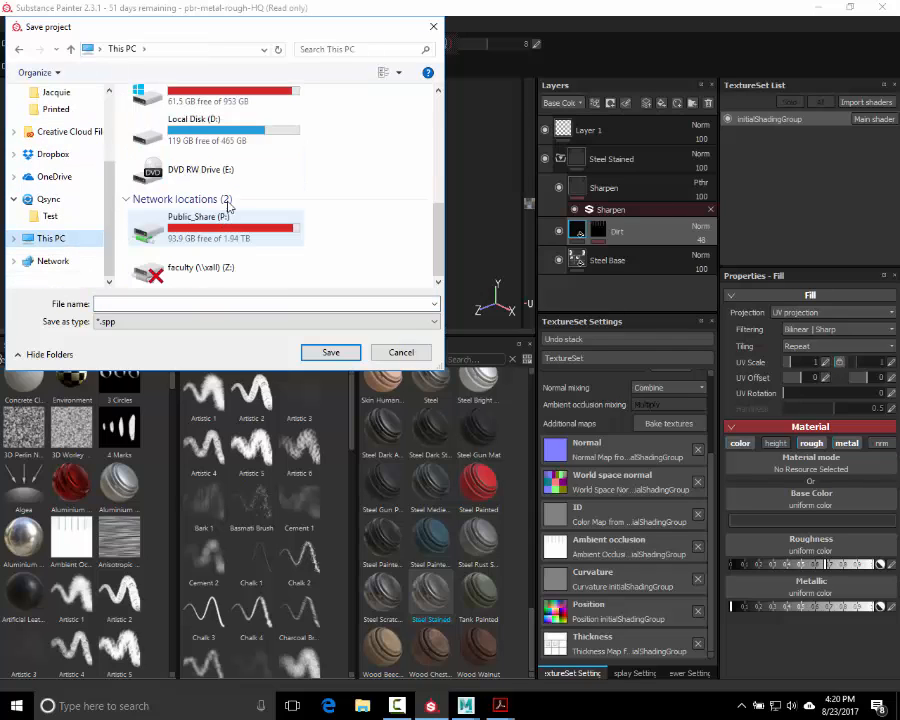
pyautogui.doubleClick(240, 130)
pyautogui.doubleClick(174, 157)
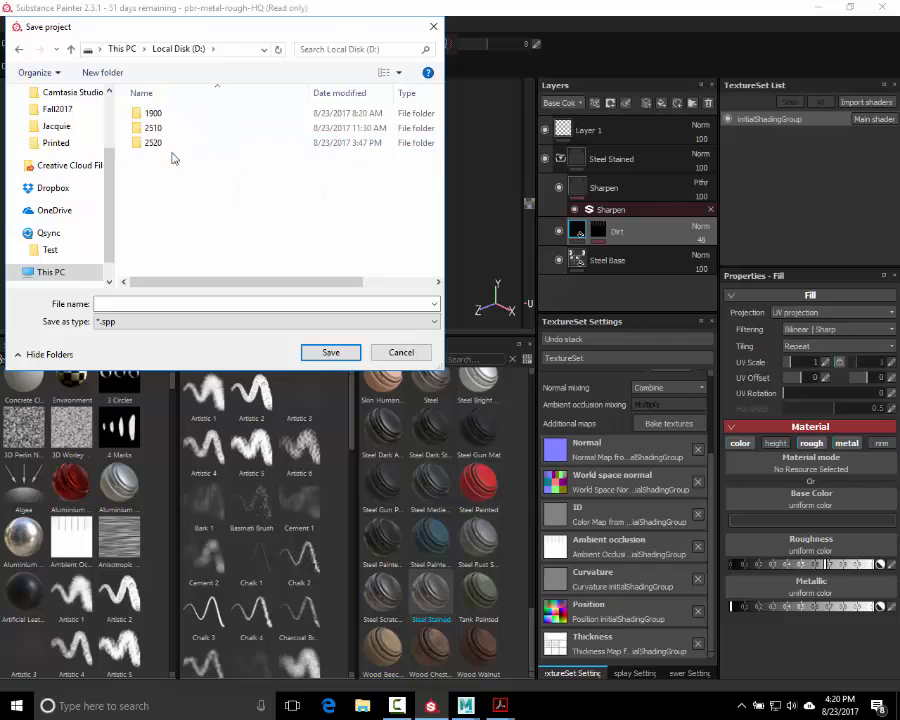
pyautogui.doubleClick(173, 146)
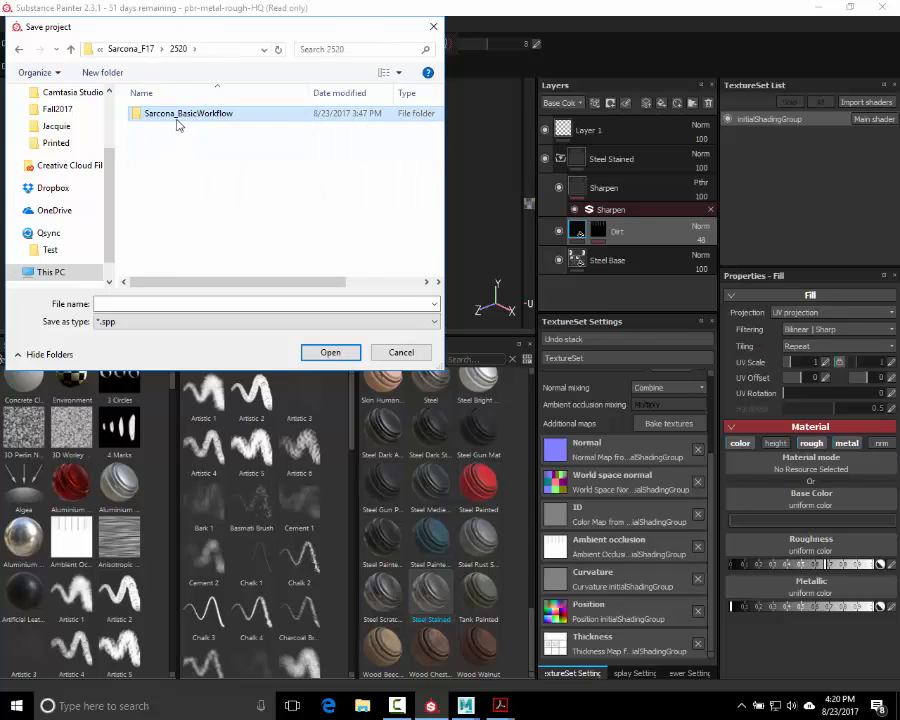
pyautogui.doubleClick(180, 114)
pyautogui.scroll(-1, 172, 200)
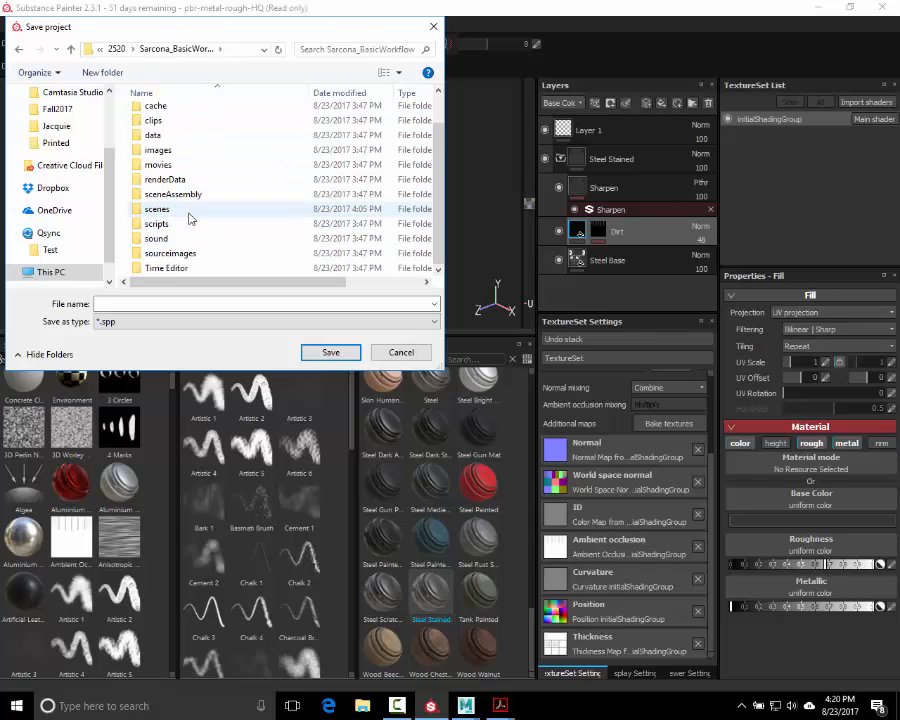
pyautogui.doubleClick(188, 210)
# Step: Save the project as SubstanceCube_01 in the scenes folder
pyautogui.click(157, 300)
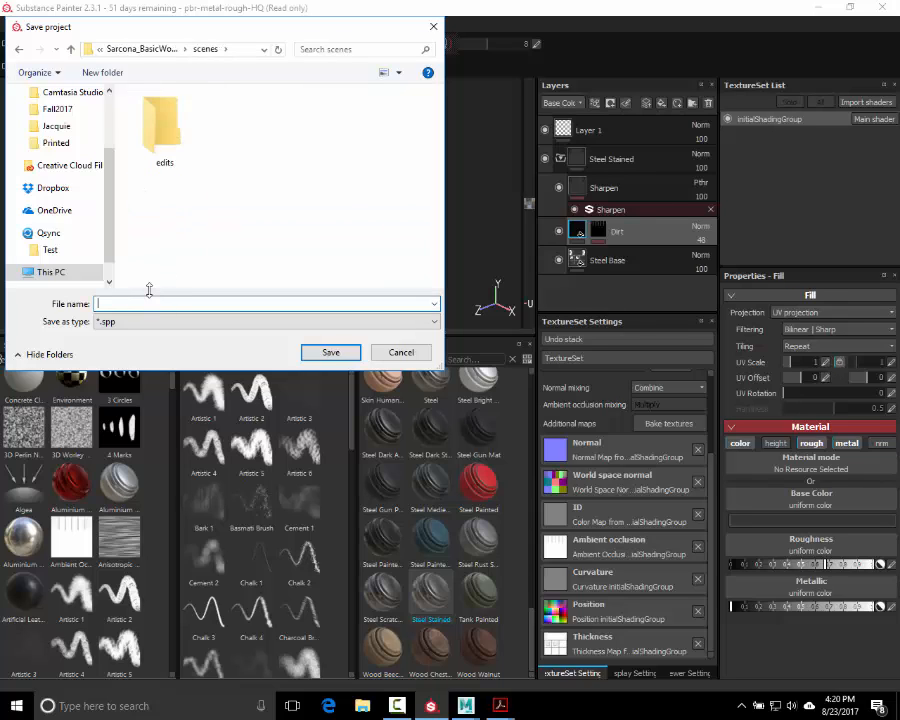
pyautogui.write('SubstanceCube_01')
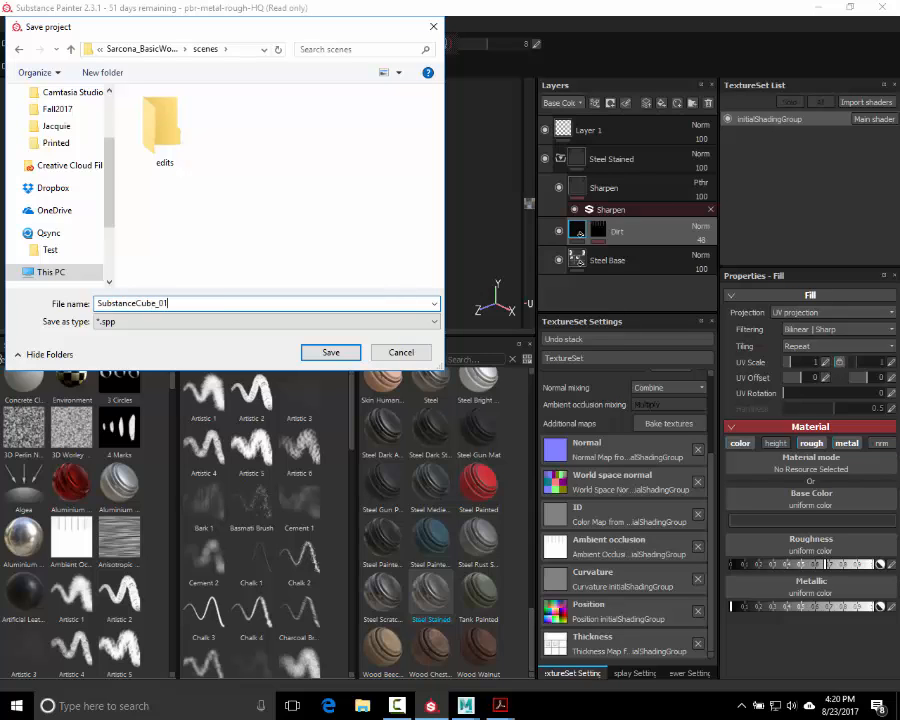
pyautogui.press('Return')
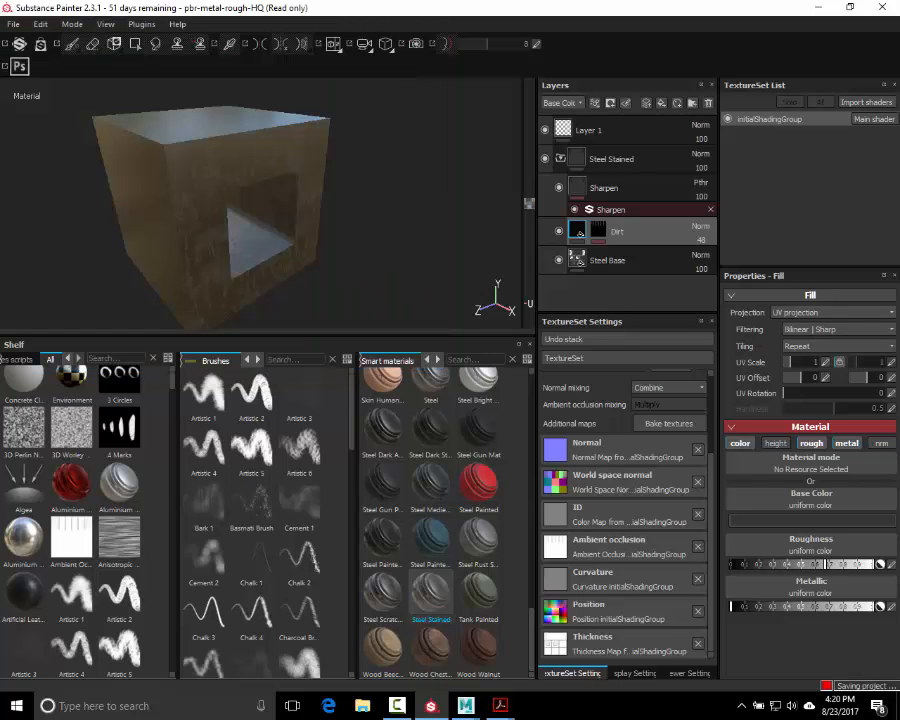
# Step: Close Substance Painter and save the hollowed cube scene in Maya
pyautogui.click(884, 8)
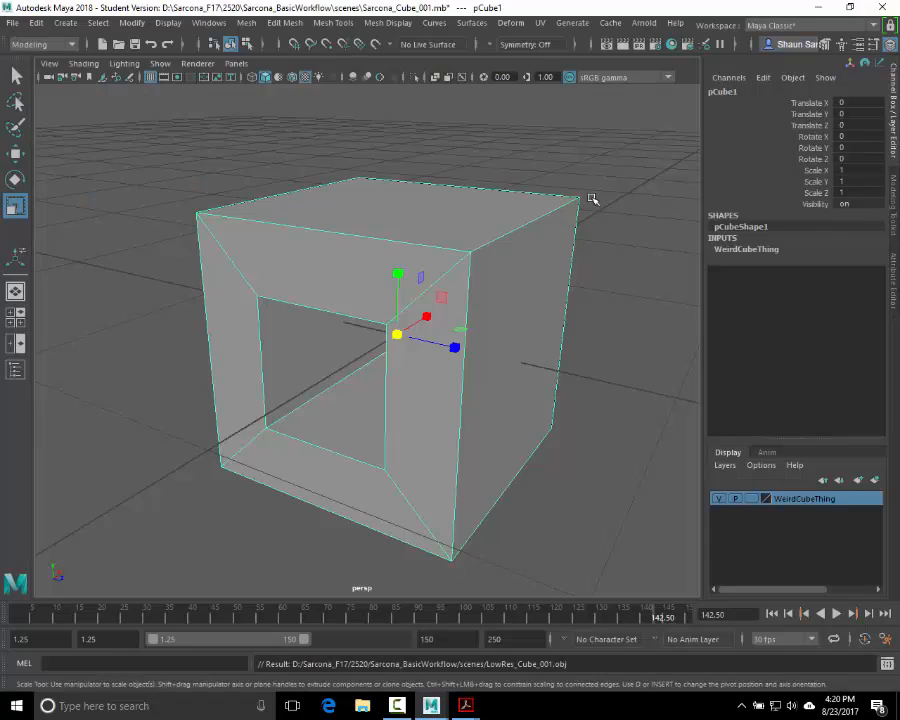
pyautogui.click(586, 195)
pyautogui.click(550, 240)
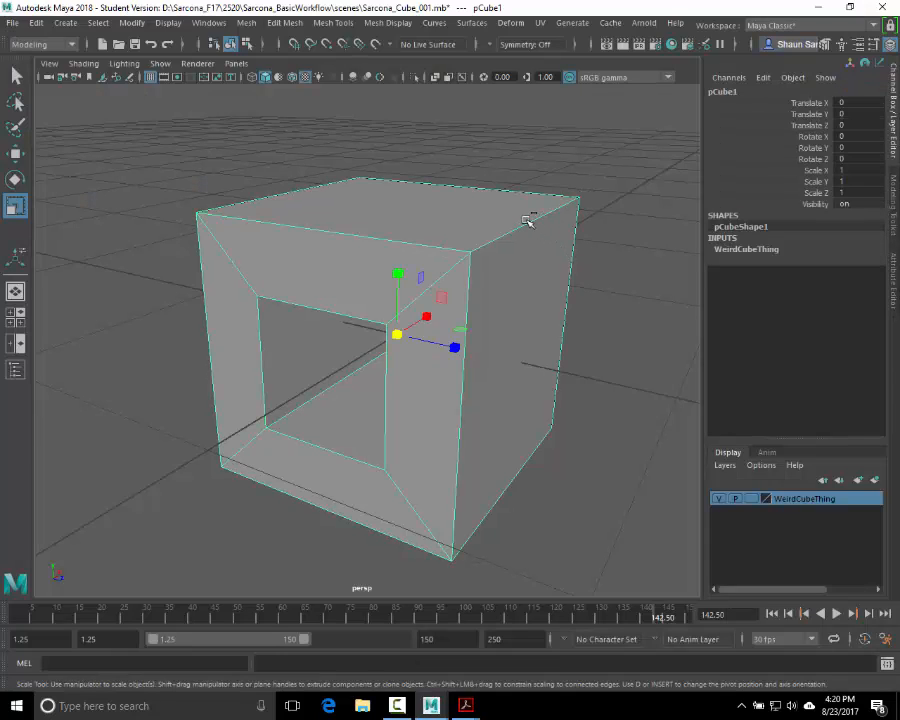
pyautogui.hotkey('ctrl', 's')
pyautogui.press('Return')
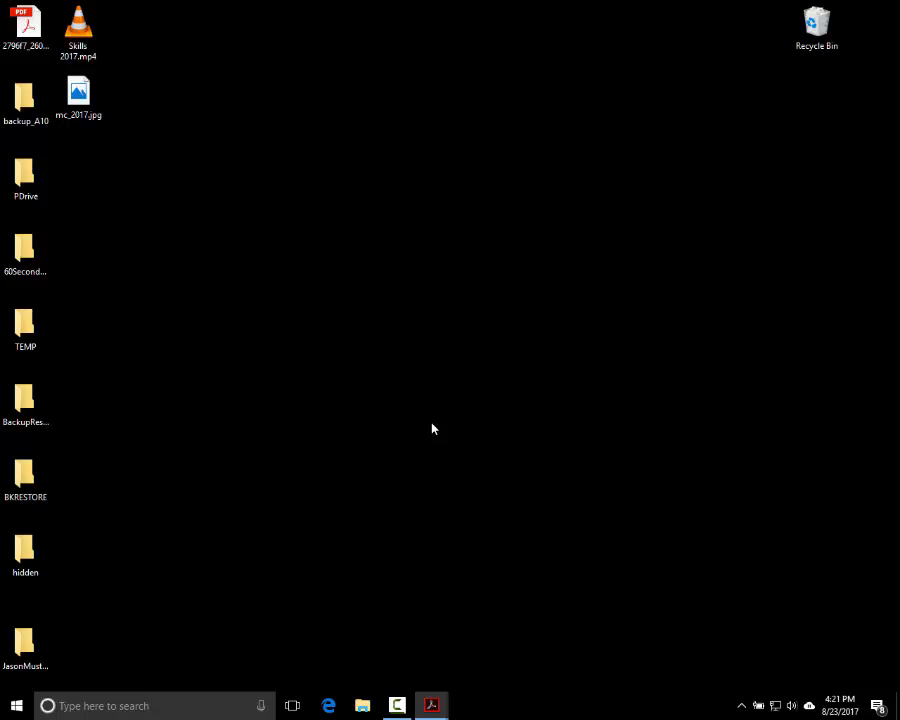
# Step: Open drive D in File Explorer, check course folder 2520 inside the F17 folder, and return to the drive's root
pyautogui.click(362, 705)
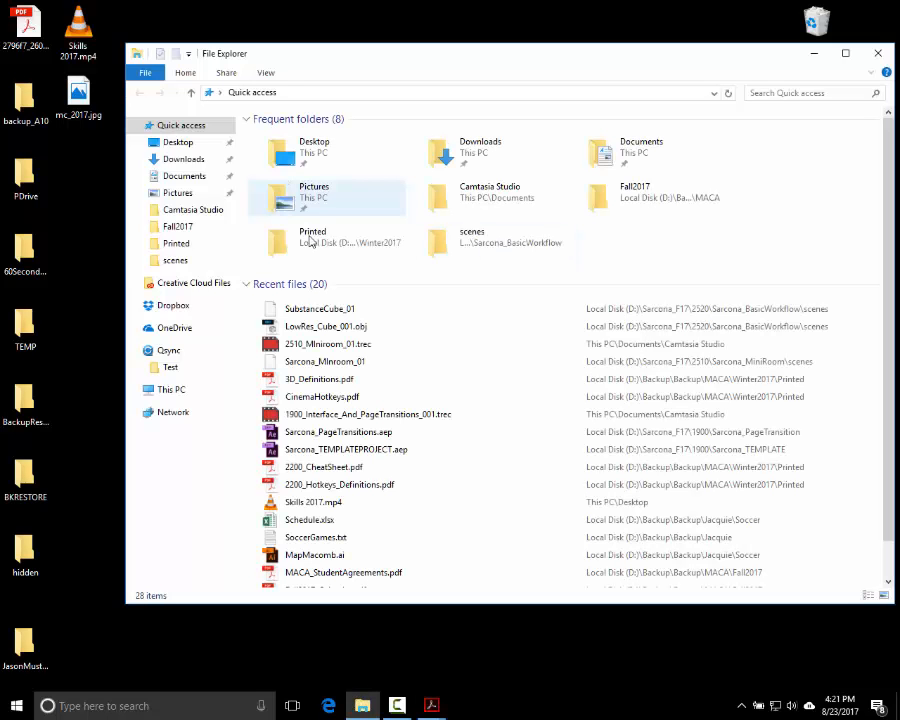
pyautogui.click(172, 391)
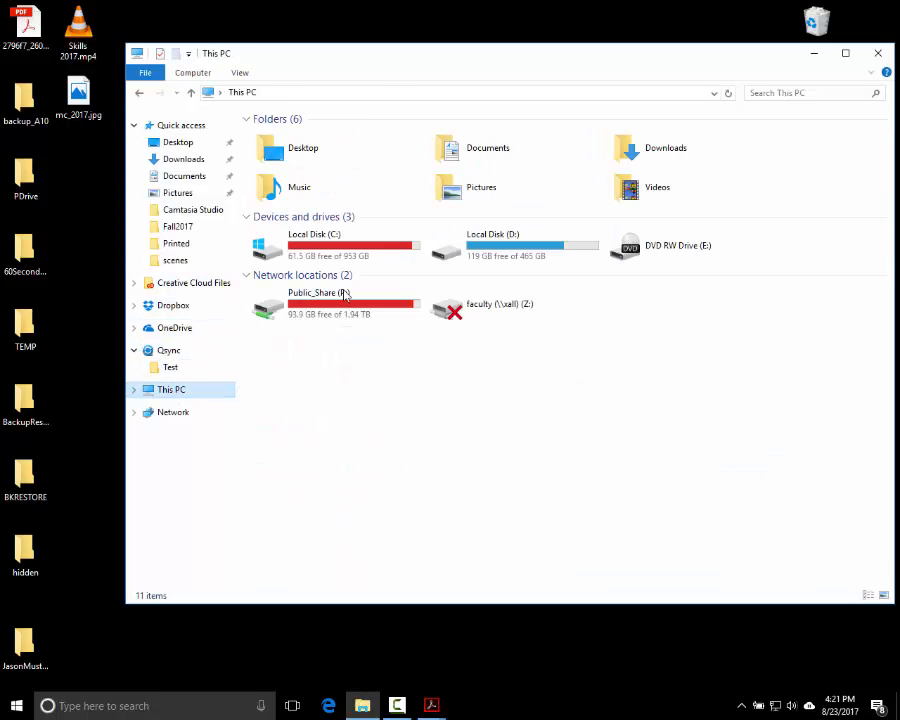
pyautogui.doubleClick(518, 238)
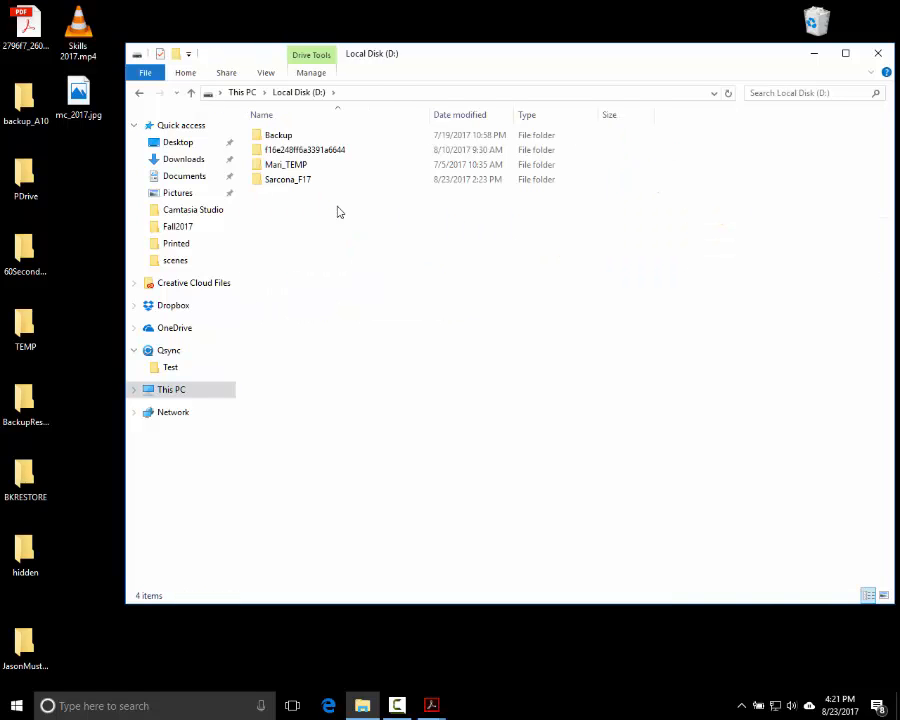
pyautogui.click(308, 181)
pyautogui.doubleClick(308, 181)
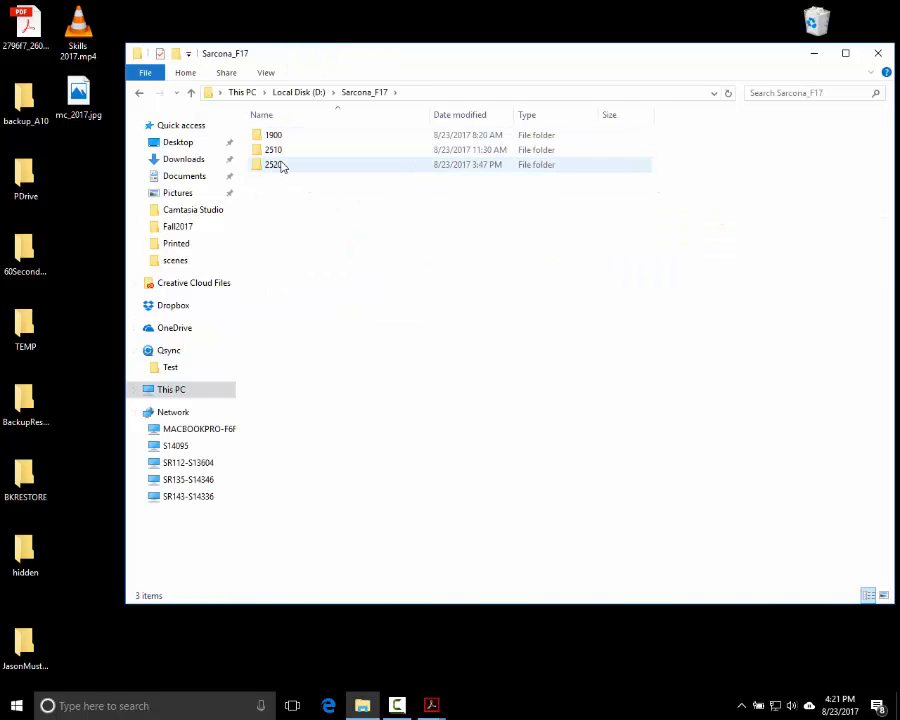
pyautogui.doubleClick(280, 164)
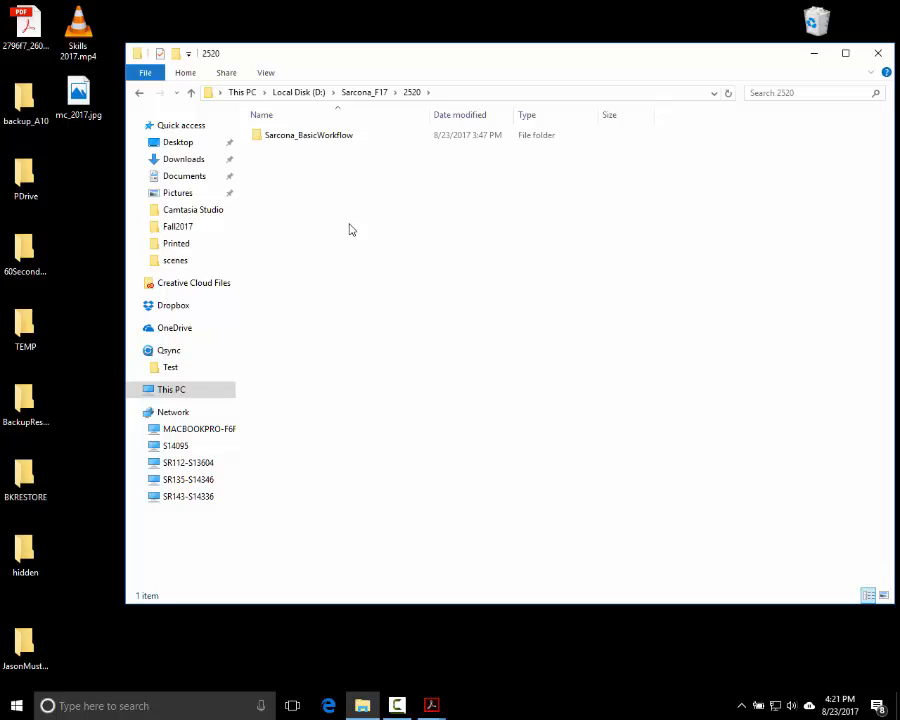
pyautogui.hotkey('alt', 'Up')
pyautogui.hotkey('alt', 'Up')
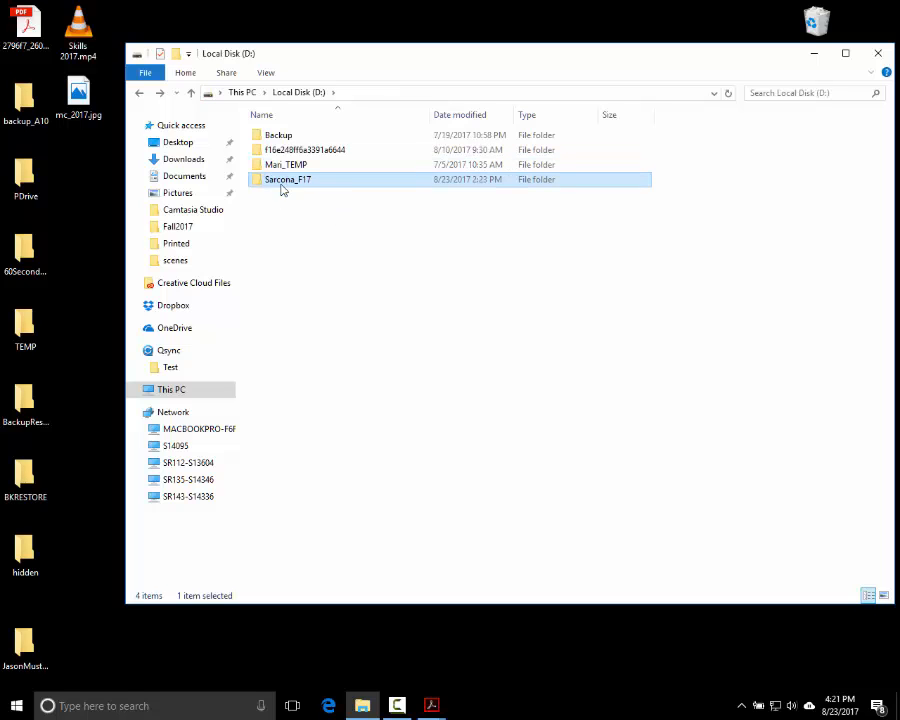
pyautogui.click(334, 237)
# Step: Open a second File Explorer window, place it beside the first, and browse to the maya folder in Documents
pyautogui.press('super+e')
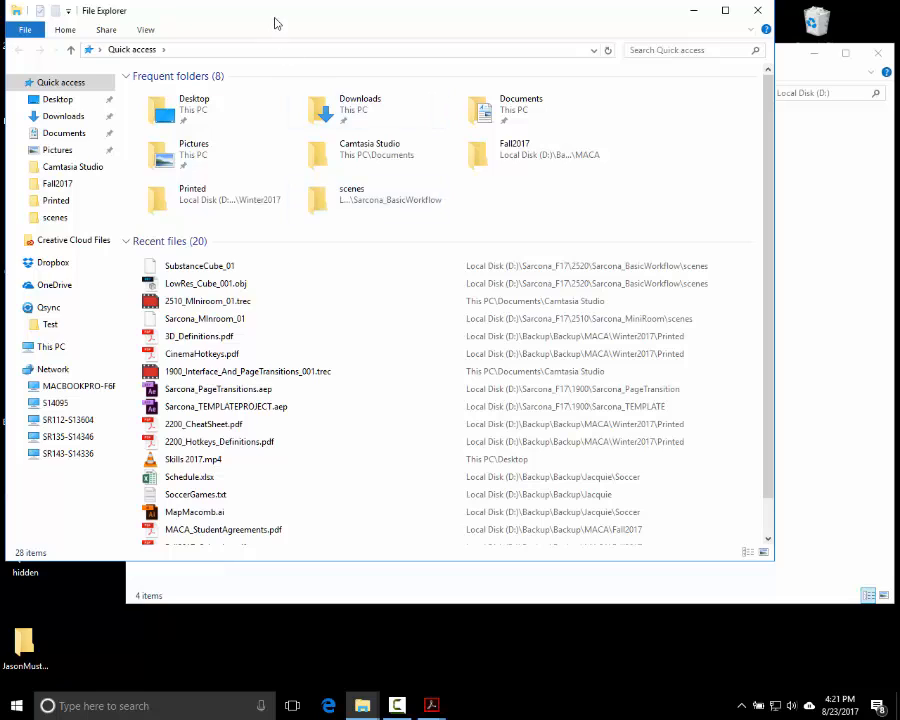
pyautogui.moveTo(276, 22); pyautogui.dragTo(641, 88)
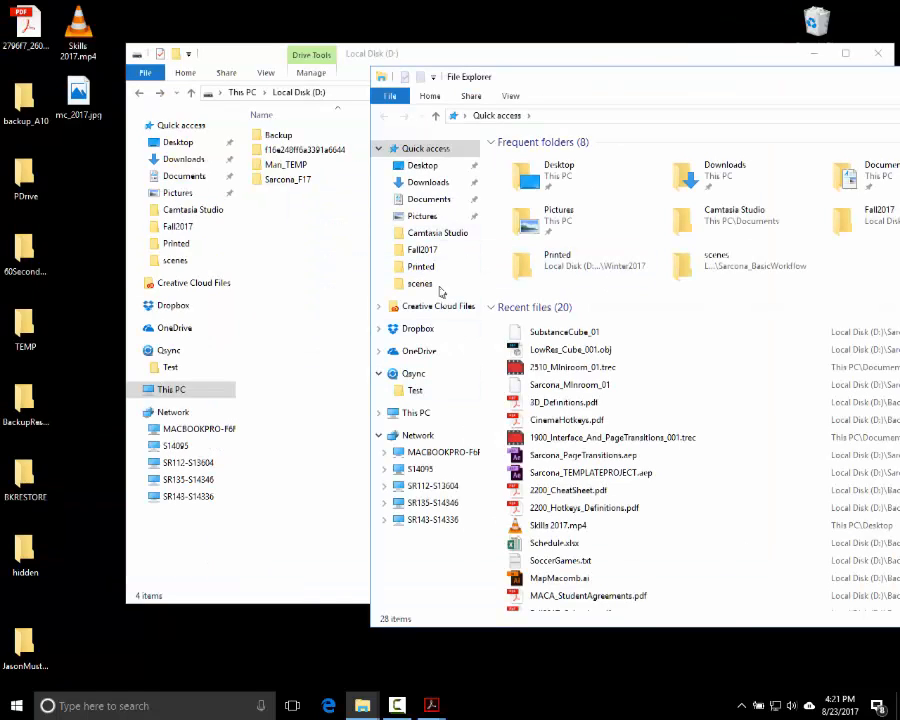
pyautogui.click(432, 183)
pyautogui.click(427, 199)
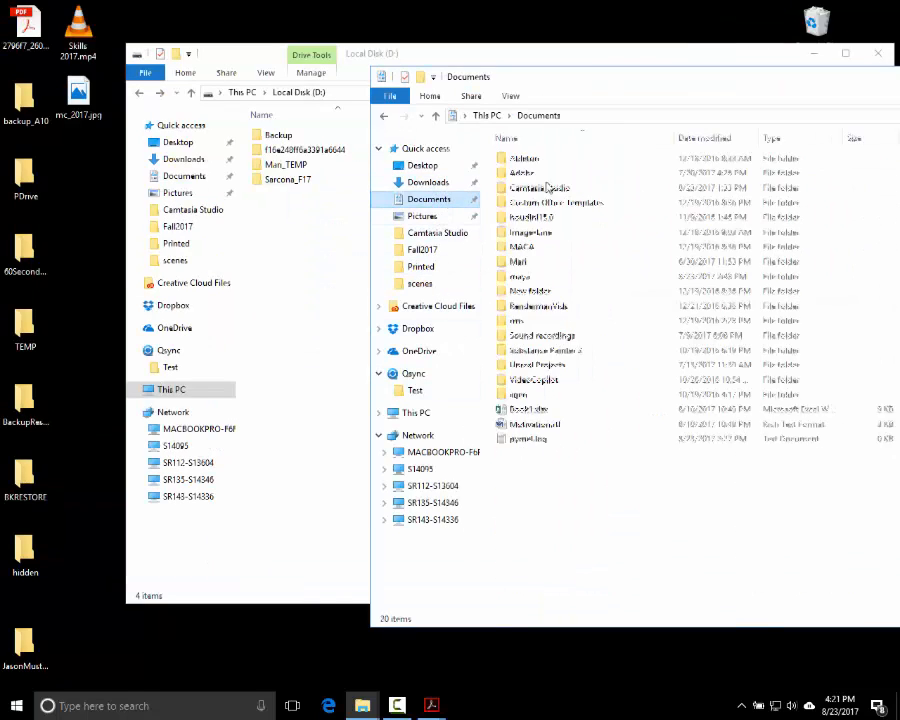
pyautogui.doubleClick(521, 277)
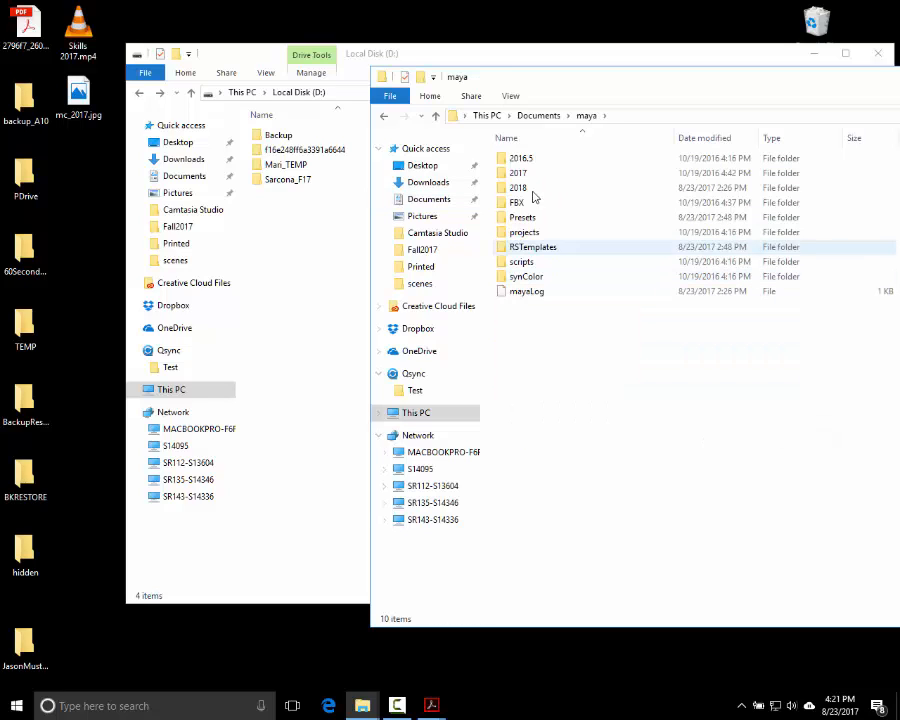
# Step: Cut the 2018 folder from Documents\maya, paste it into the F17 course folder on drive D, and return to the drive's root
pyautogui.click(524, 190)
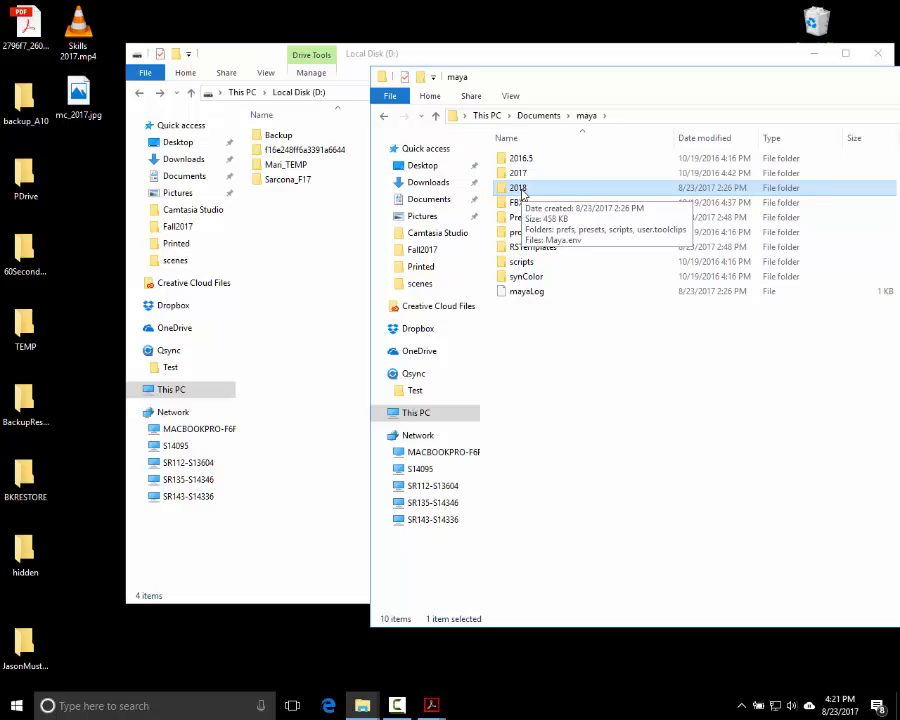
pyautogui.rightClick(521, 194)
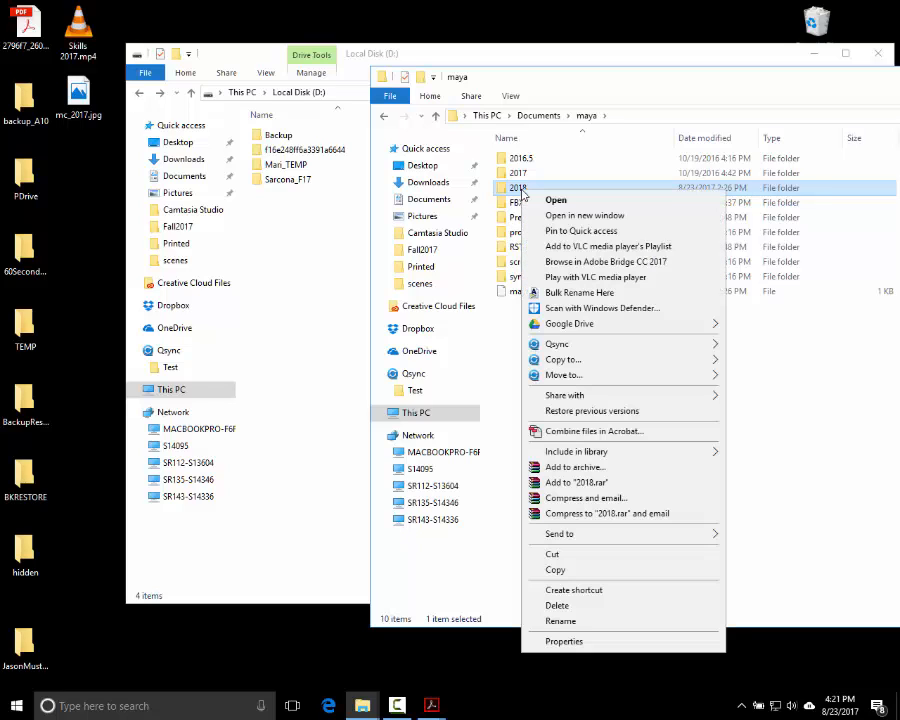
pyautogui.click(601, 555)
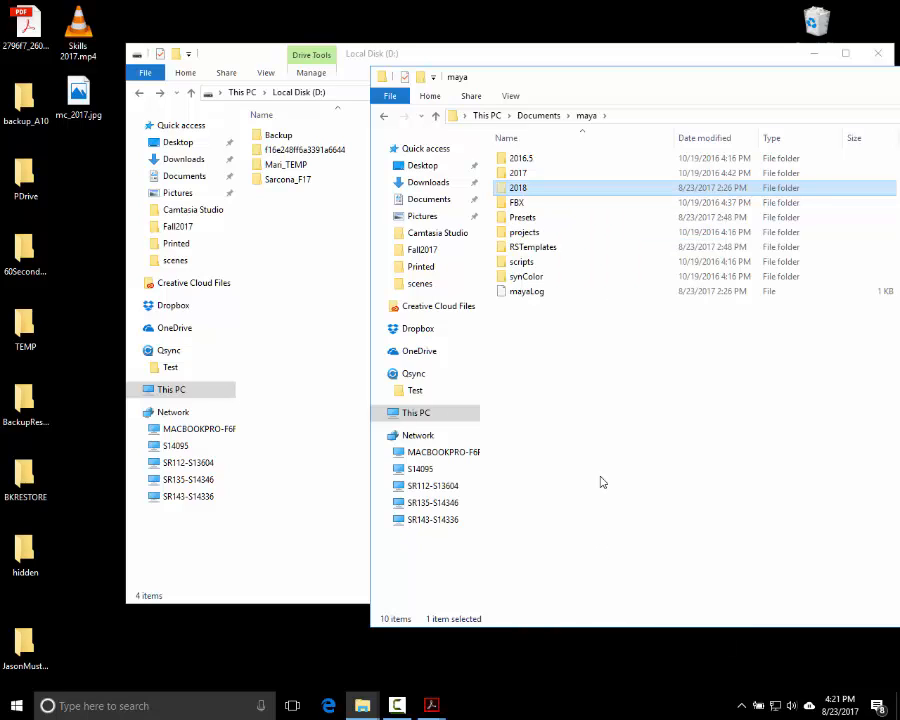
pyautogui.doubleClick(303, 186)
pyautogui.rightClick(302, 225)
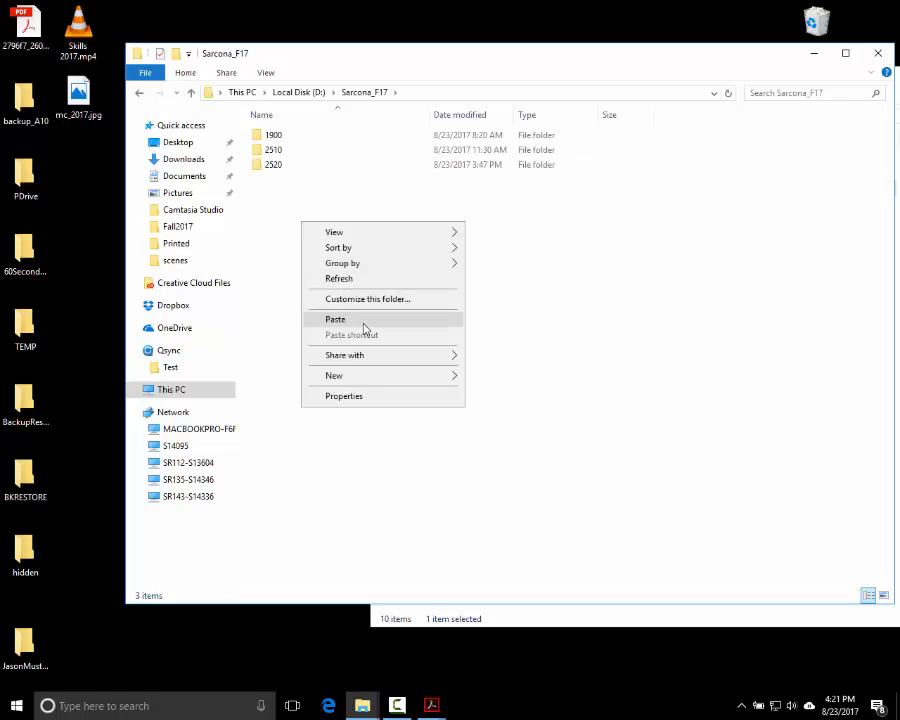
pyautogui.click(364, 320)
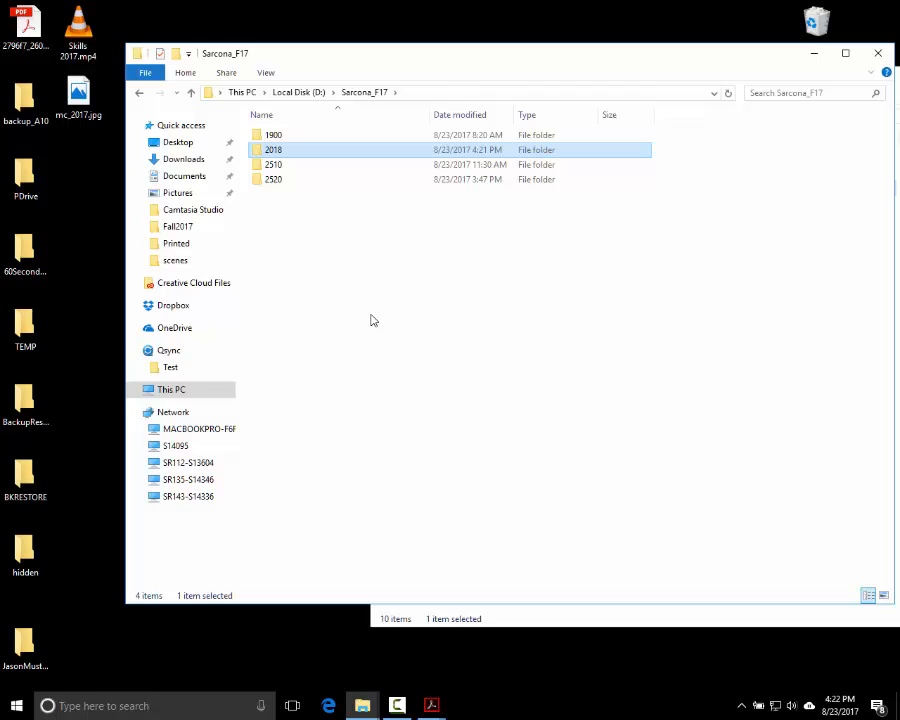
pyautogui.click(315, 92)
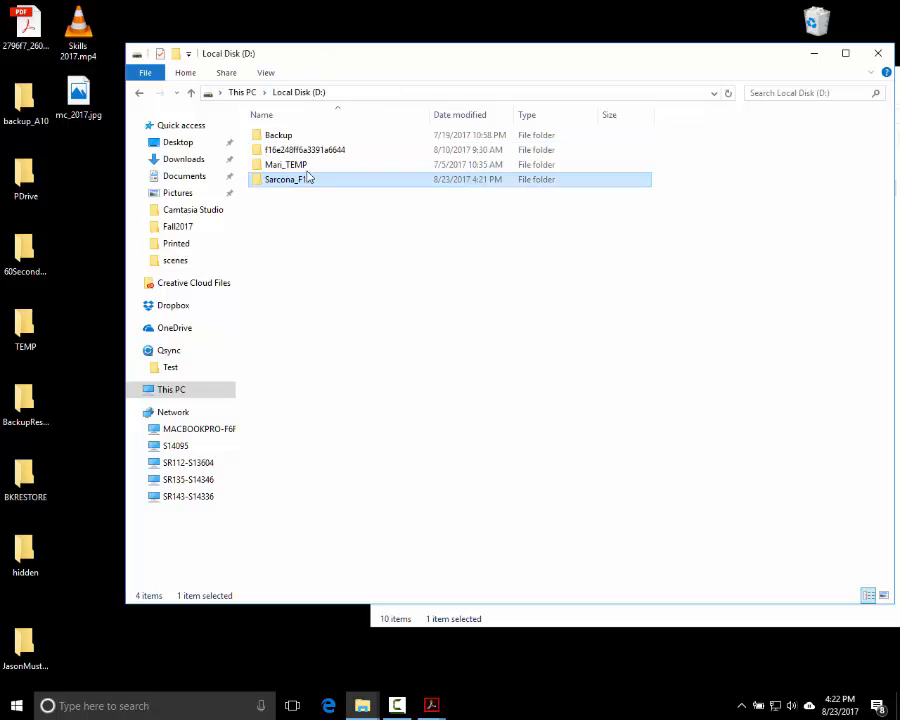